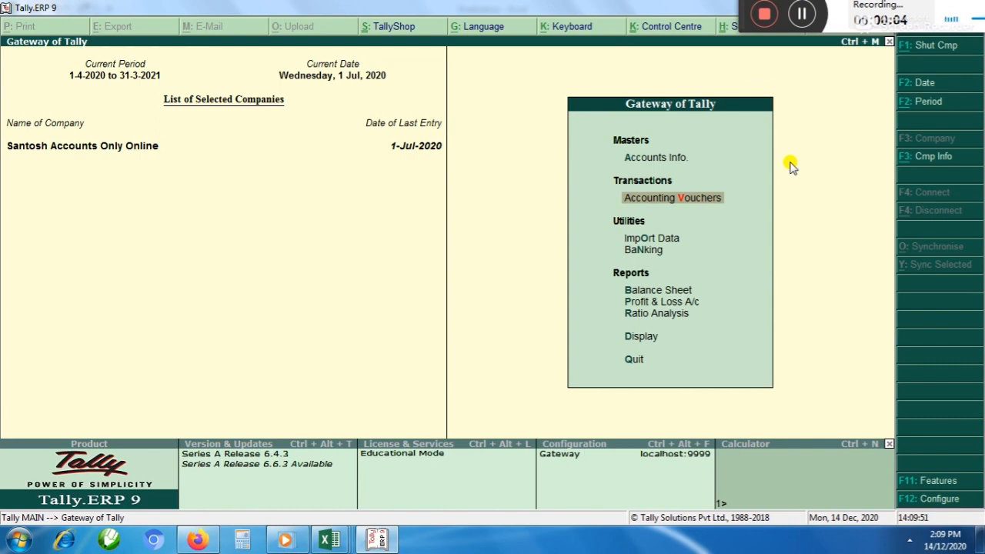
pyautogui.press('Down')
pyautogui.press('Down')
pyautogui.press('Up')
pyautogui.press('Up')
pyautogui.press('Up')
pyautogui.press('Down')
# Switch to the finalization workbook in Excel and examine the Outstanding entry in the list of adjustments
pyautogui.hotkey('alt', 'Tab')
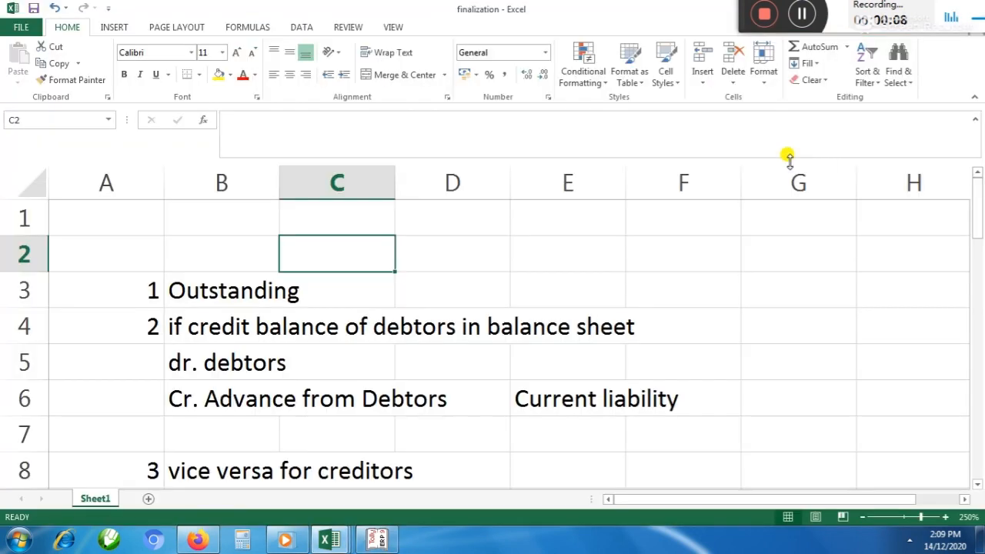
pyautogui.click(181, 288)
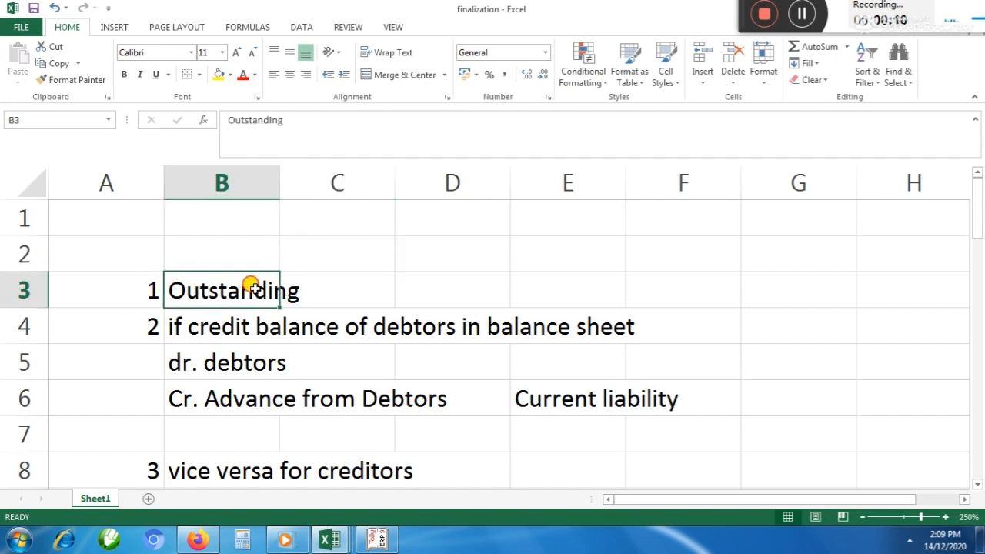
pyautogui.moveTo(253, 286); pyautogui.dragTo(303, 288)
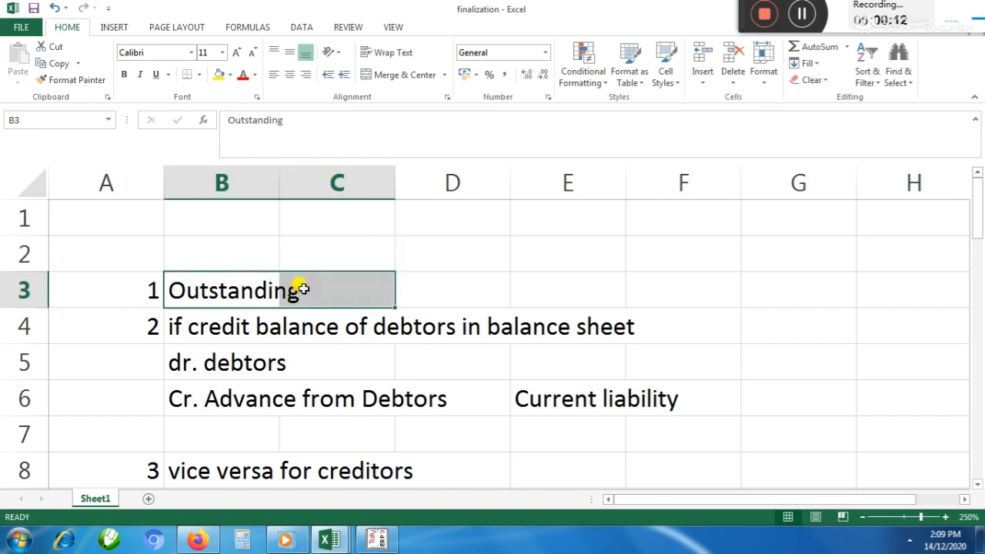
pyautogui.scroll(-6, 303, 289)
pyautogui.scroll(6, 303, 288)
pyautogui.click(253, 294)
pyautogui.click(428, 277)
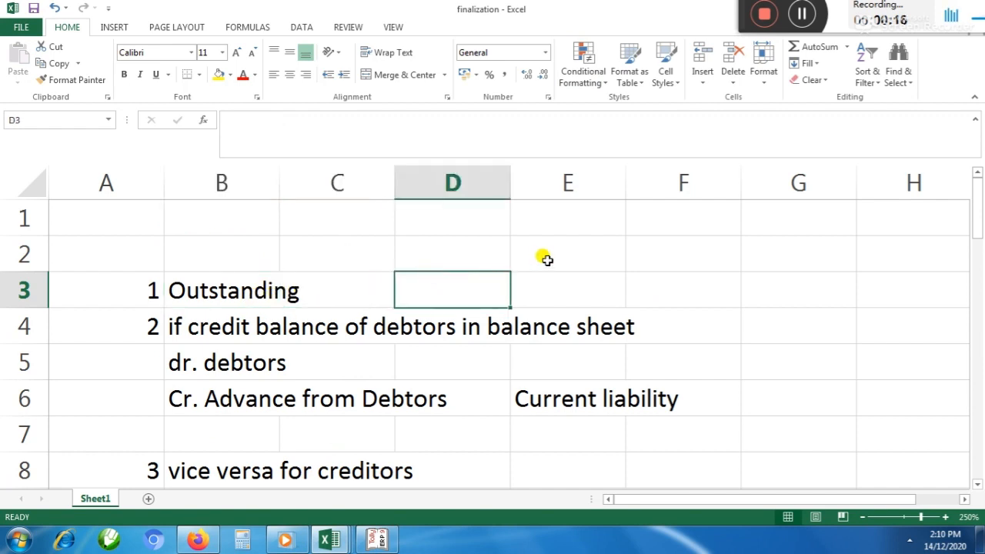
pyautogui.click(545, 257)
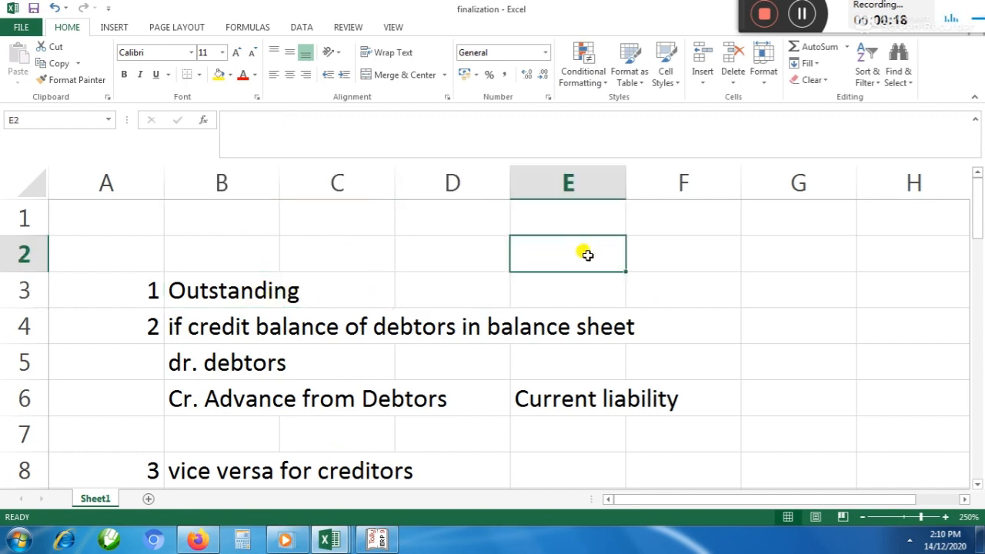
# Widen column B so the Outstanding entry fits inside its cell
pyautogui.click(242, 284)
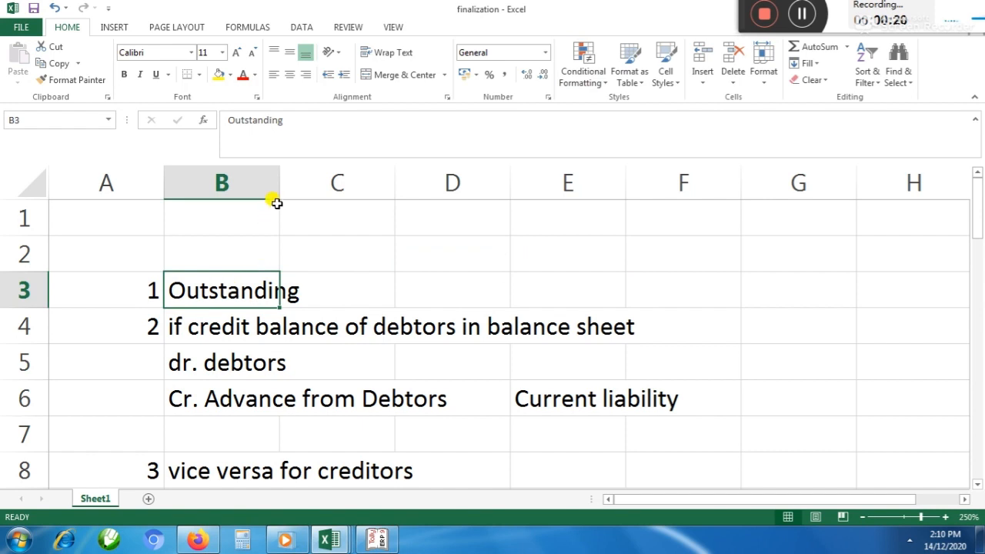
pyautogui.moveTo(278, 173); pyautogui.dragTo(354, 182)
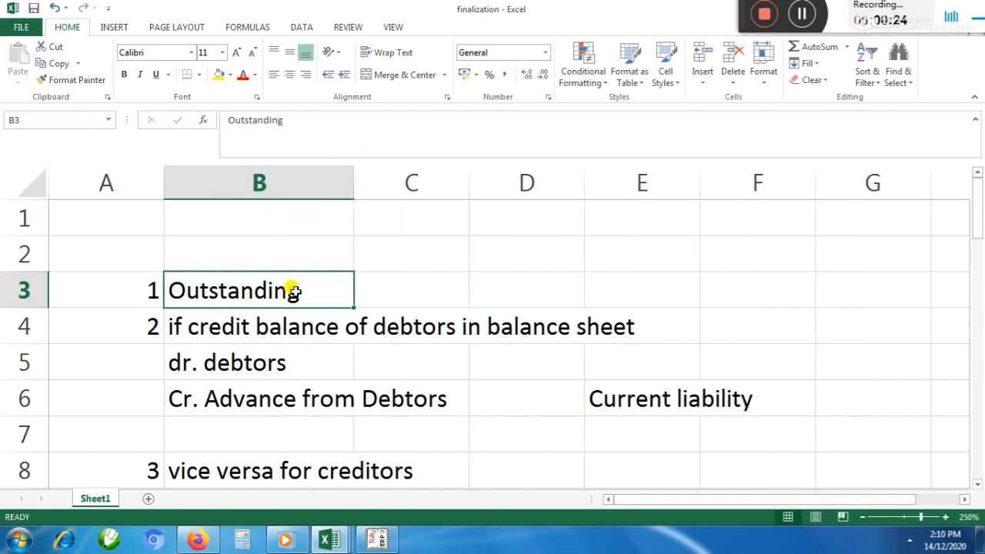
pyautogui.click(509, 274)
pyautogui.click(260, 286)
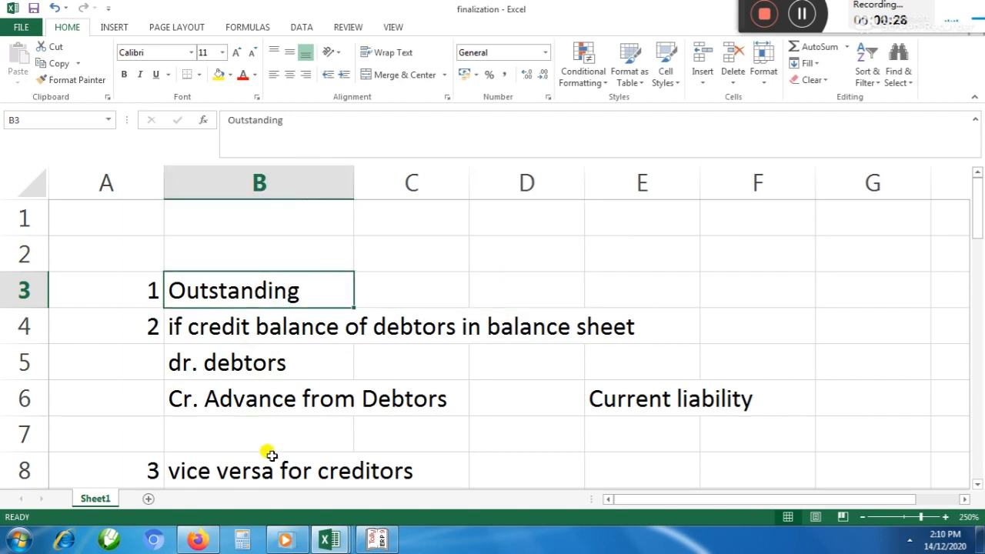
# Switch to the salary statement workbook and examine the row 12 totals for employee PF, ESI, TDS and the employer contributions
pyautogui.click(327, 540)
pyautogui.click(457, 499)
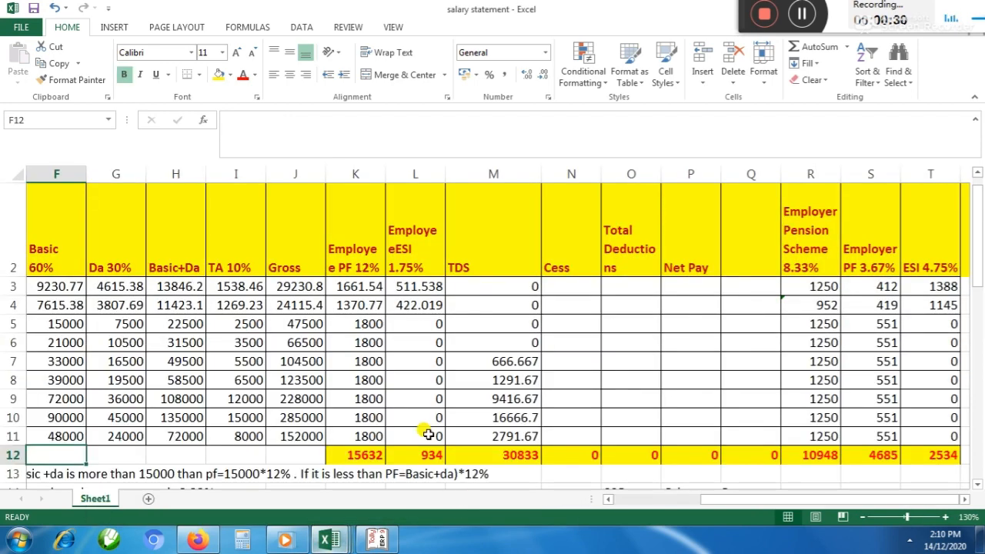
pyautogui.moveTo(361, 454); pyautogui.dragTo(879, 459)
pyautogui.click(418, 323)
pyautogui.click(247, 242)
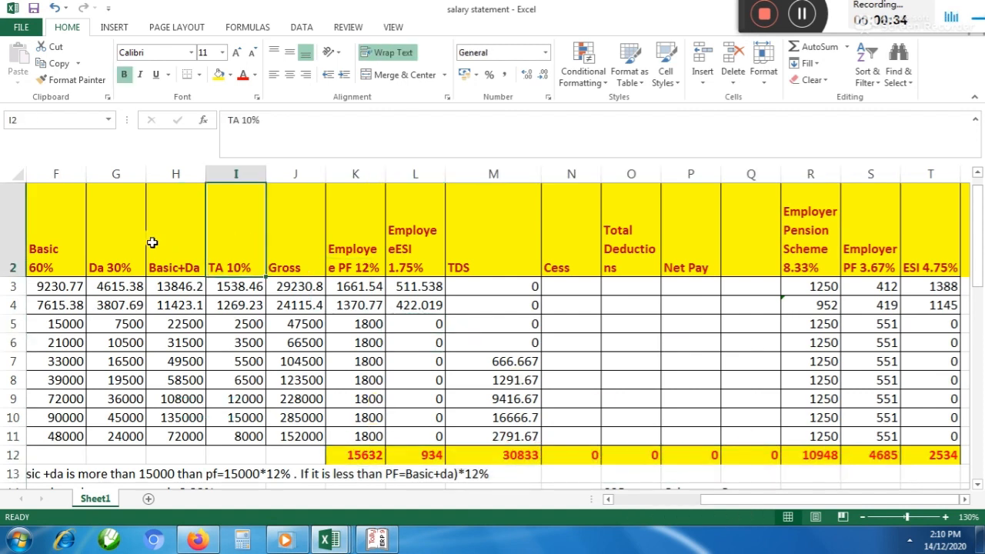
pyautogui.click(152, 241)
pyautogui.click(360, 458)
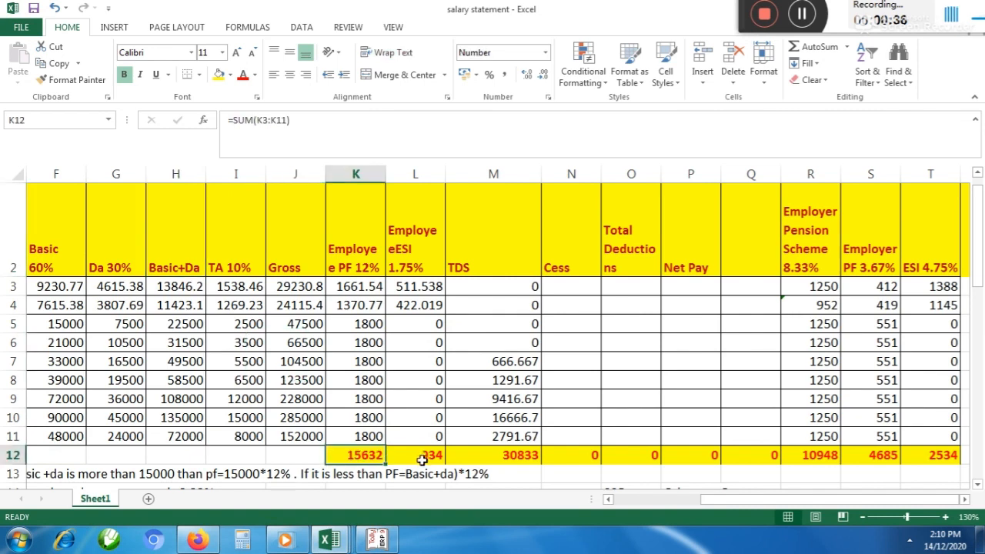
pyautogui.click(416, 456)
pyautogui.click(488, 455)
pyautogui.click(816, 455)
pyautogui.click(880, 457)
pyautogui.click(932, 456)
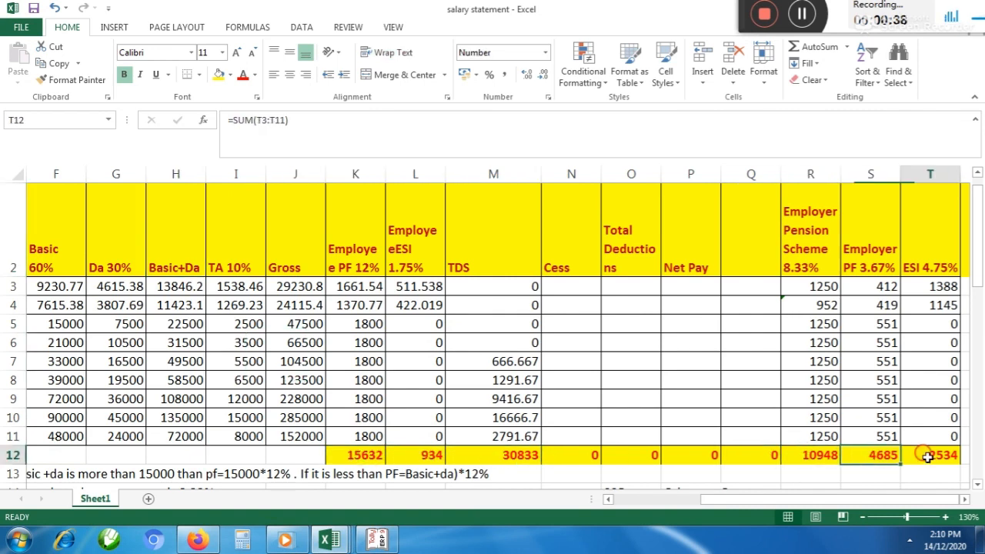
pyautogui.click(375, 455)
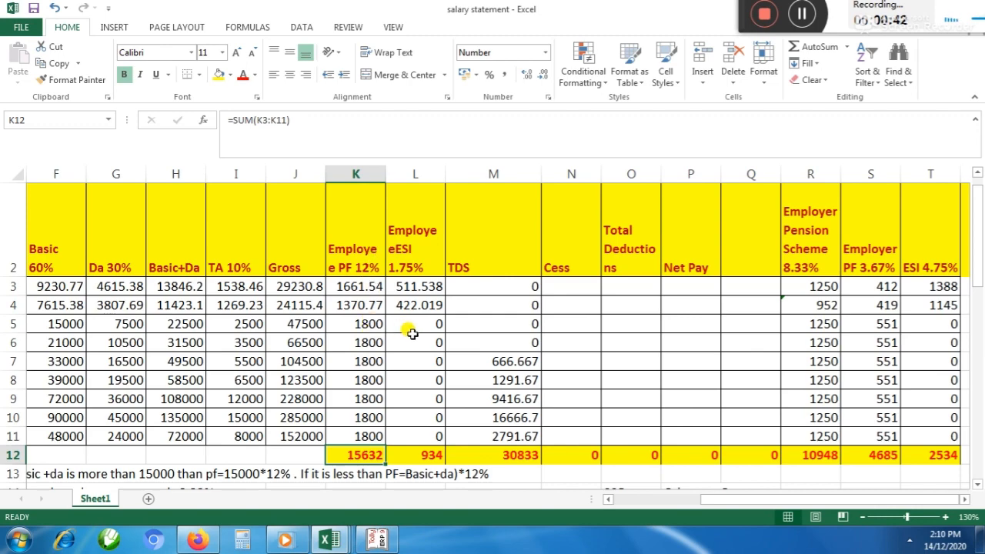
# Switch to Tally.ERP 9 and start a journal voucher dated 31/3
pyautogui.hotkey('alt', 'Tab')
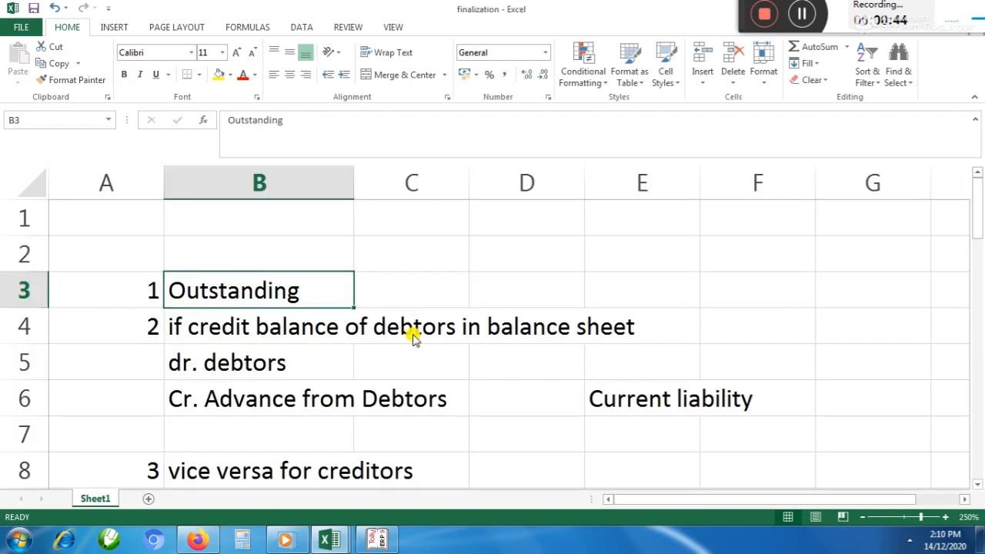
pyautogui.hotkey('alt', 'Tab')
pyautogui.hotkey('alt', 'Tab')
pyautogui.press('Tab')
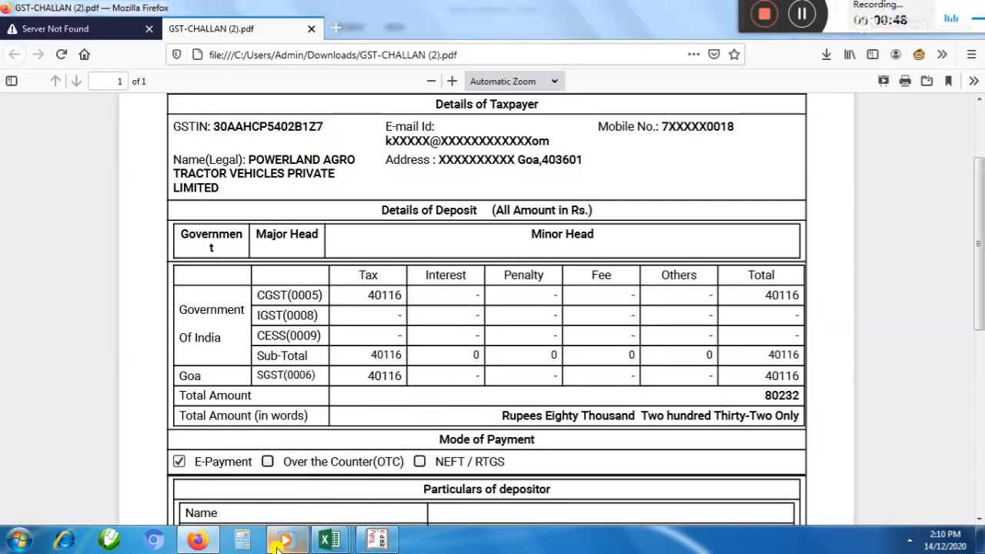
pyautogui.click(376, 539)
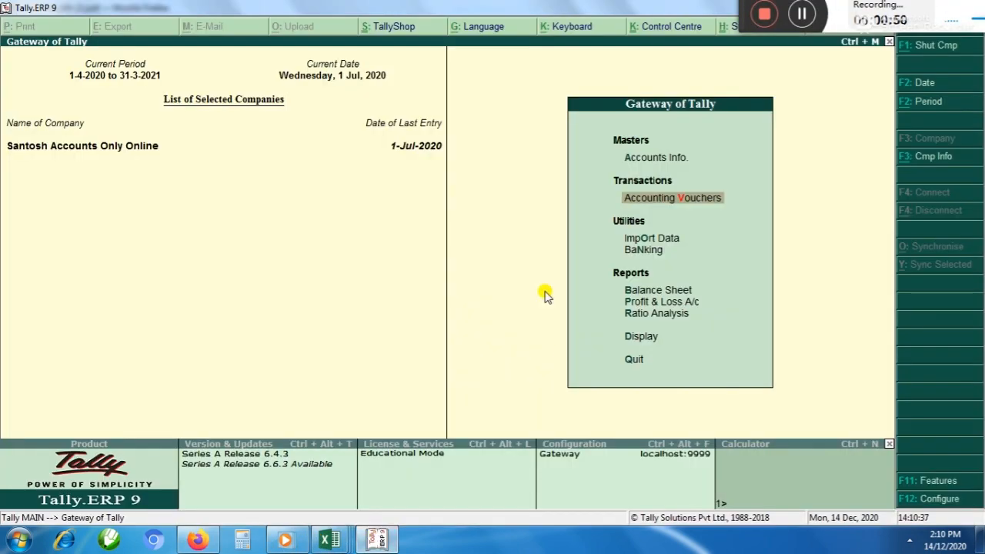
pyautogui.press('Return')
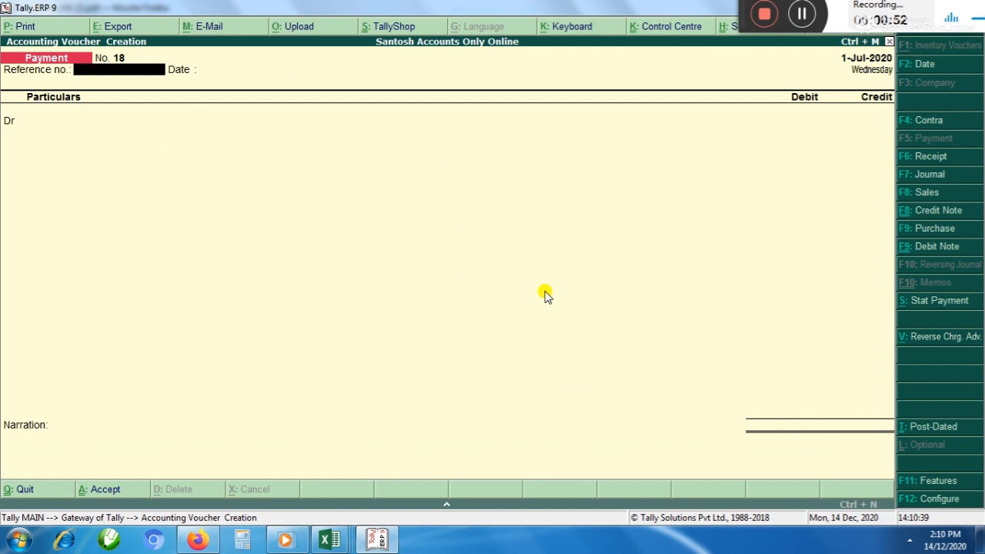
pyautogui.press('F7')
pyautogui.press('F2')
pyautogui.write('31')
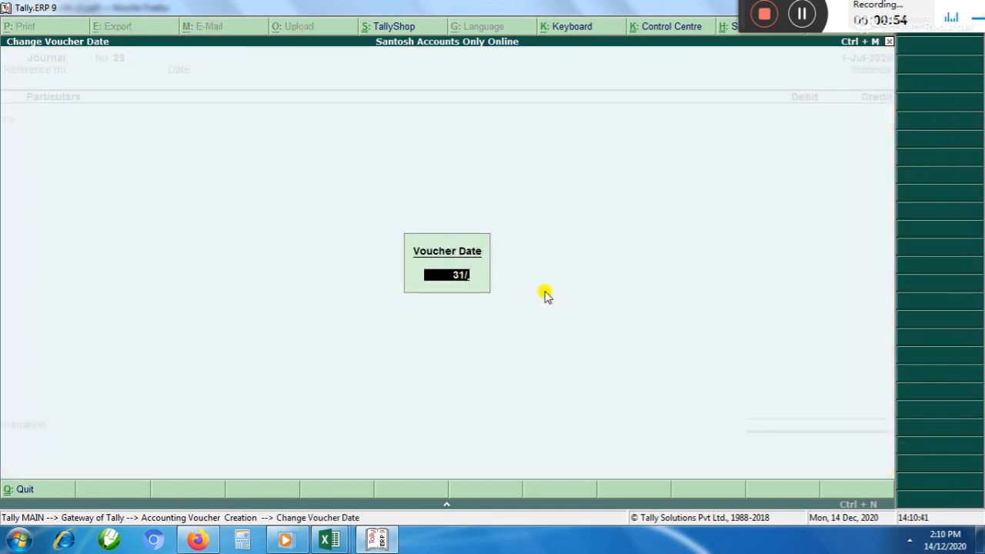
pyautogui.write('/3')
pyautogui.press('Return')
pyautogui.press('Return')
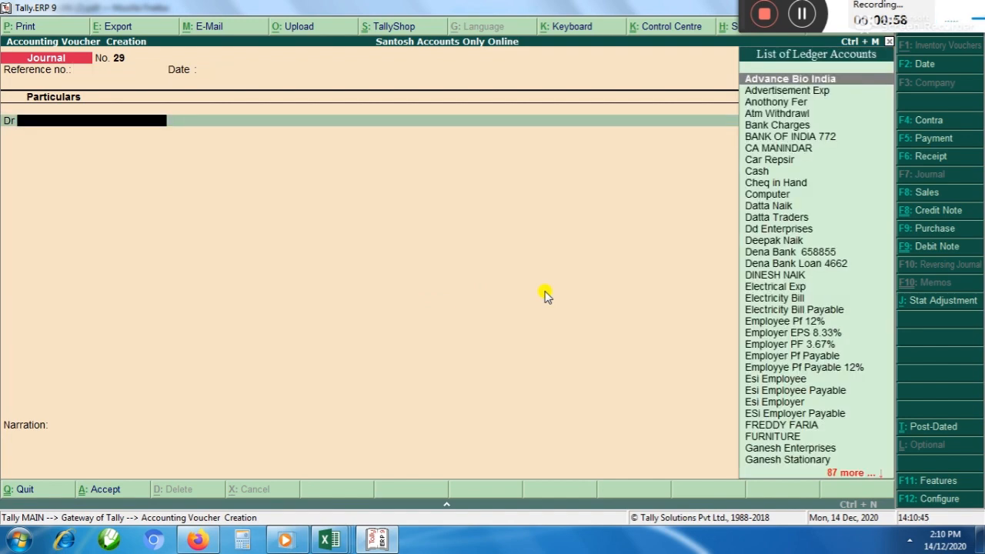
# Review the payroll totals in the salary statement workbook and return to the journal voucher in Tally.ERP 9
pyautogui.hotkey('alt', 'Tab')
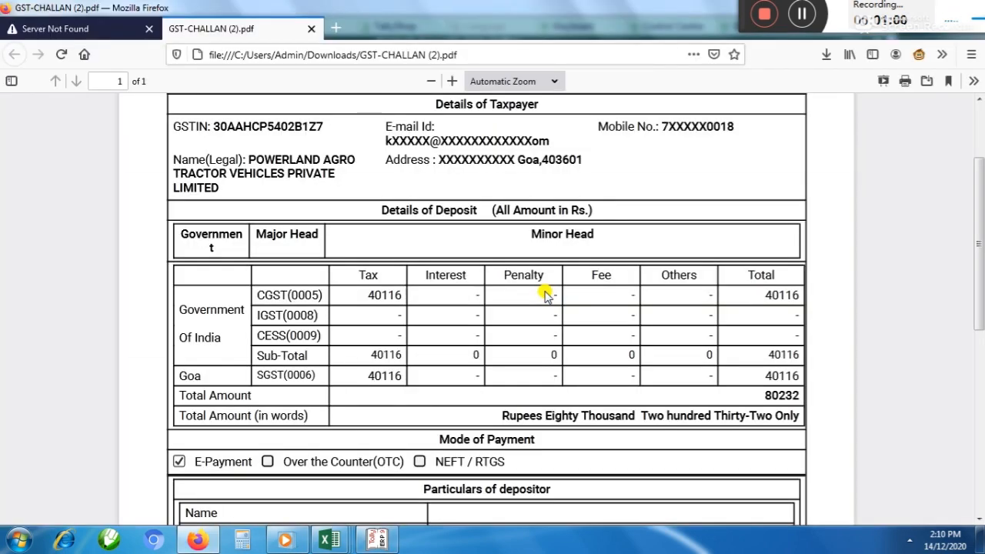
pyautogui.hotkey('alt', 'Tab')
pyautogui.hotkey('alt', 'Tab')
pyautogui.moveTo(332, 541)
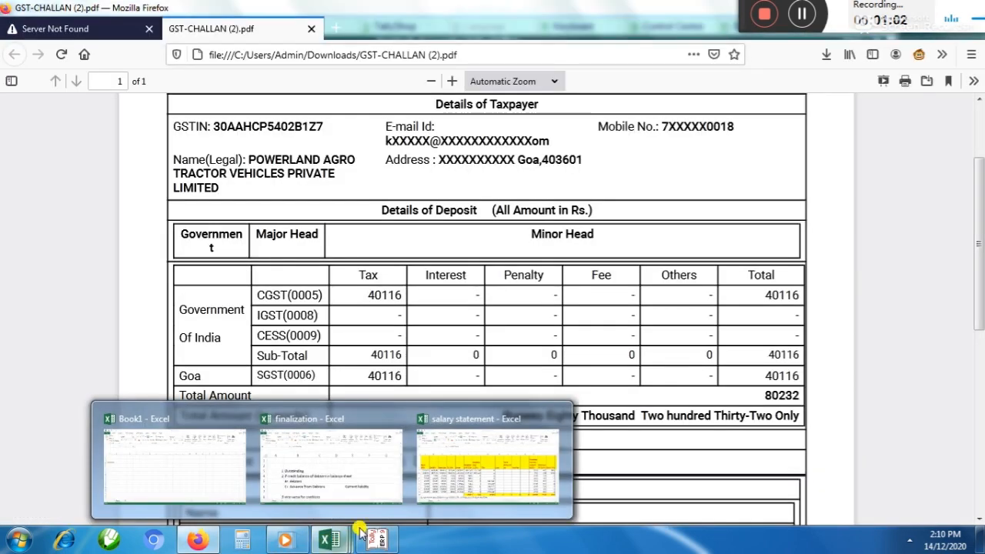
pyautogui.click(487, 465)
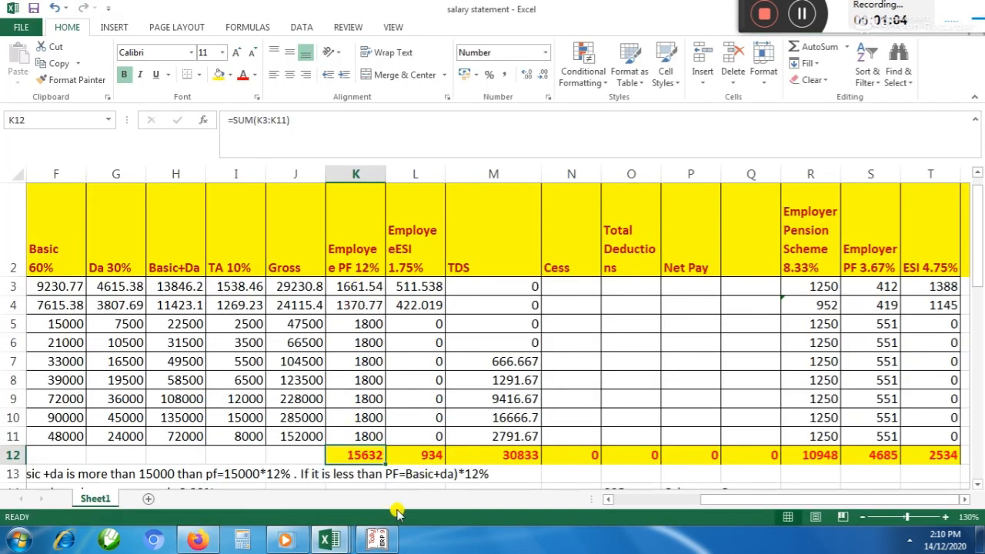
pyautogui.click(377, 540)
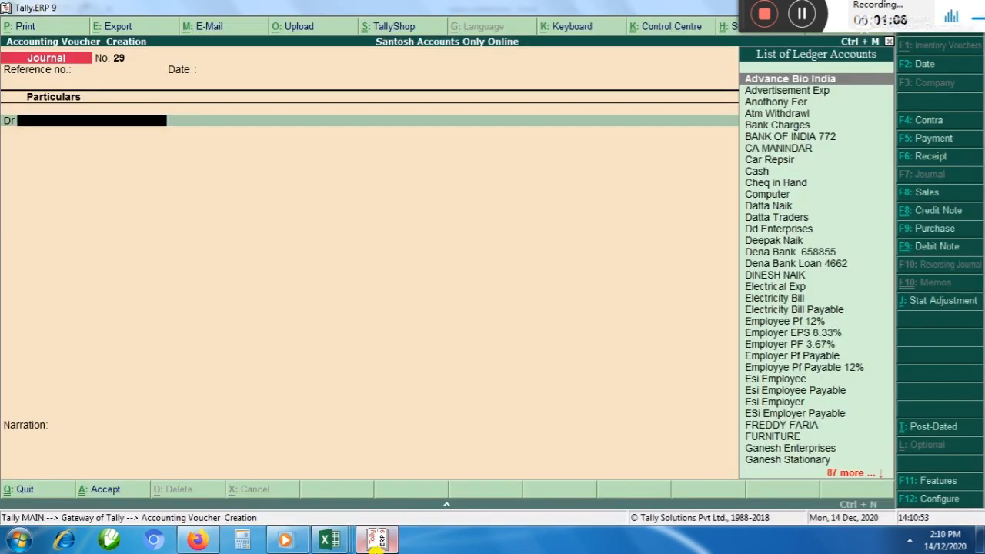
pyautogui.hotkey('alt', 'c')
pyautogui.write('Esi')
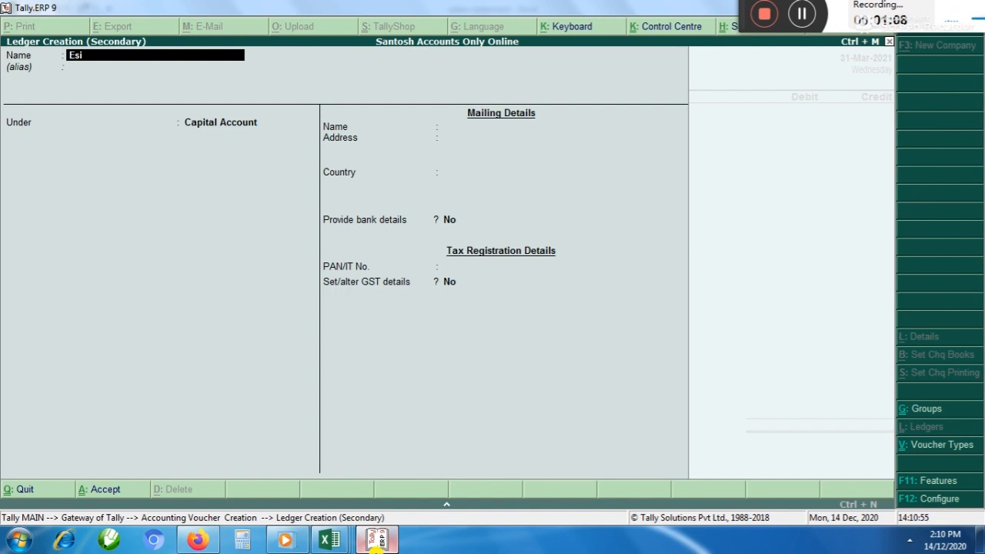
pyautogui.write(' Employee')
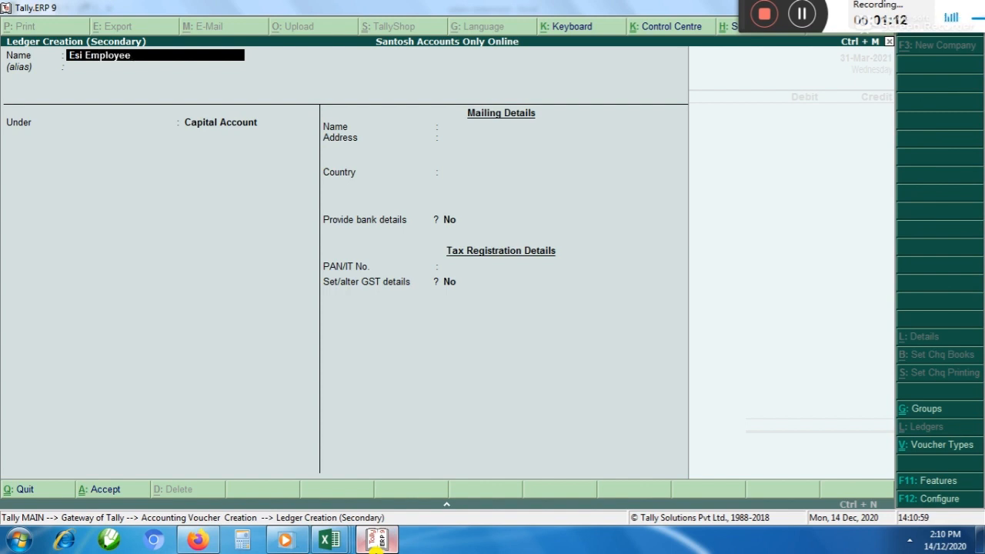
pyautogui.press('Return')
pyautogui.press('Escape')
pyautogui.press('Escape')
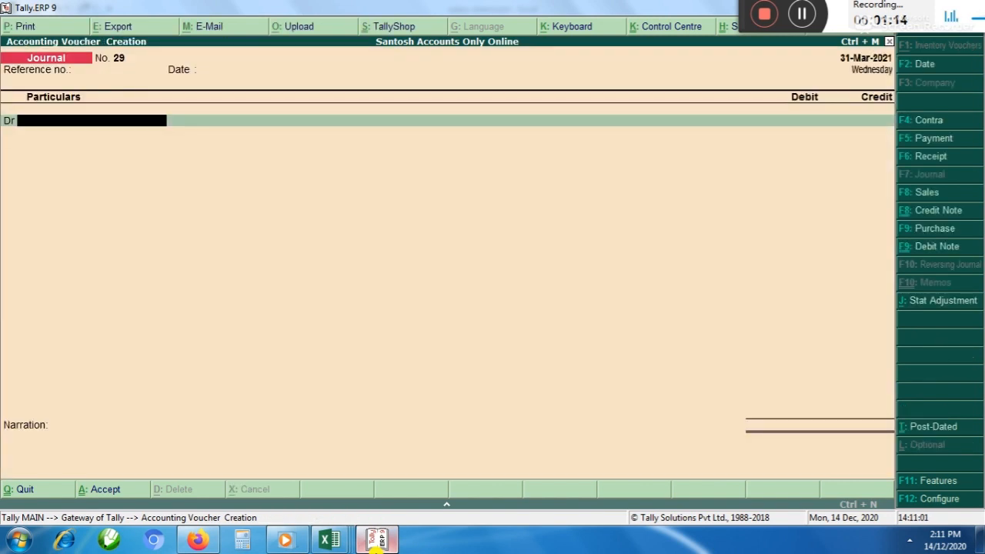
# Choose Esi Employee as the debit ledger and leave its tax classification blank
pyautogui.write('Esi e')
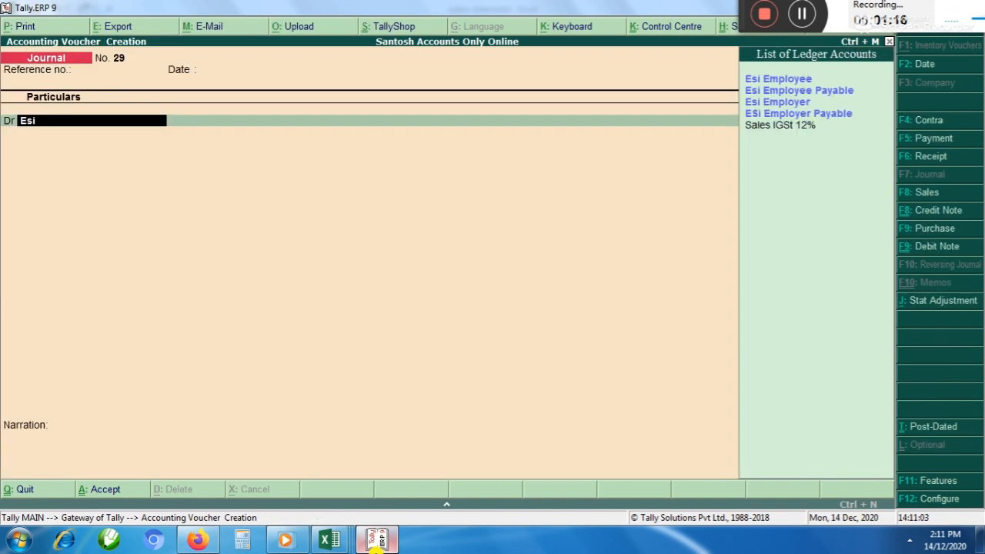
pyautogui.press('Down')
pyautogui.press('Down')
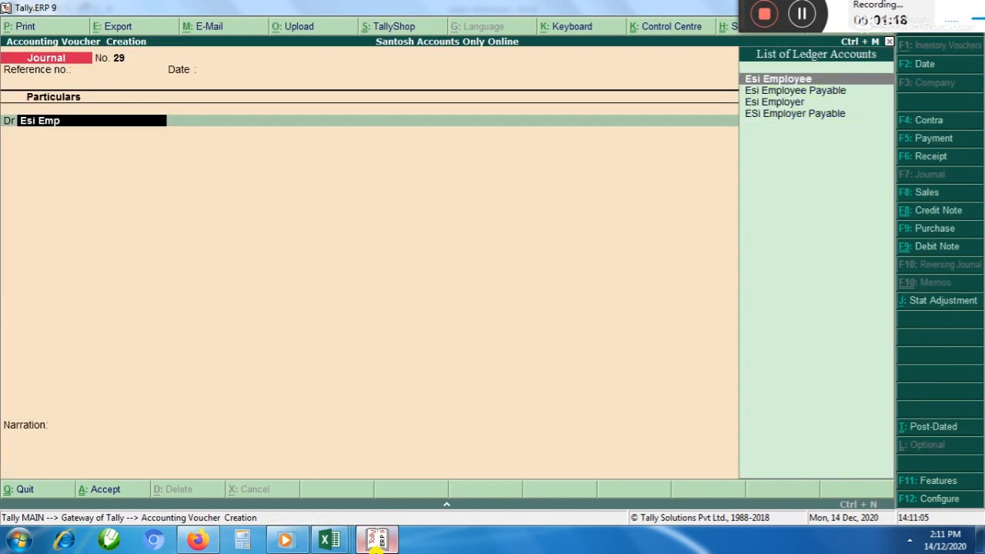
pyautogui.press('Up')
pyautogui.press('Return')
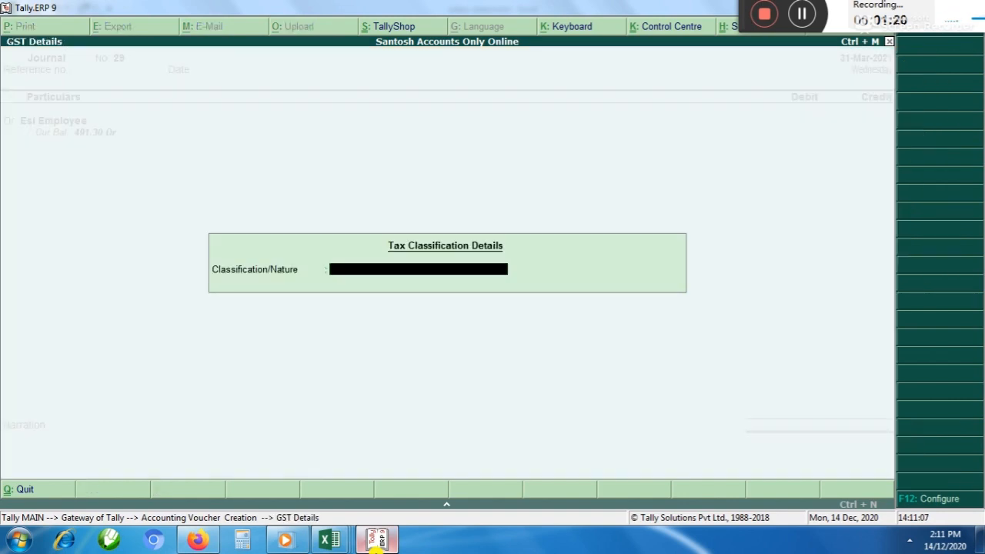
pyautogui.press('Return')
# Re-enter 31-3 as the journal voucher's date
pyautogui.press('F2')
pyautogui.write('31-3')
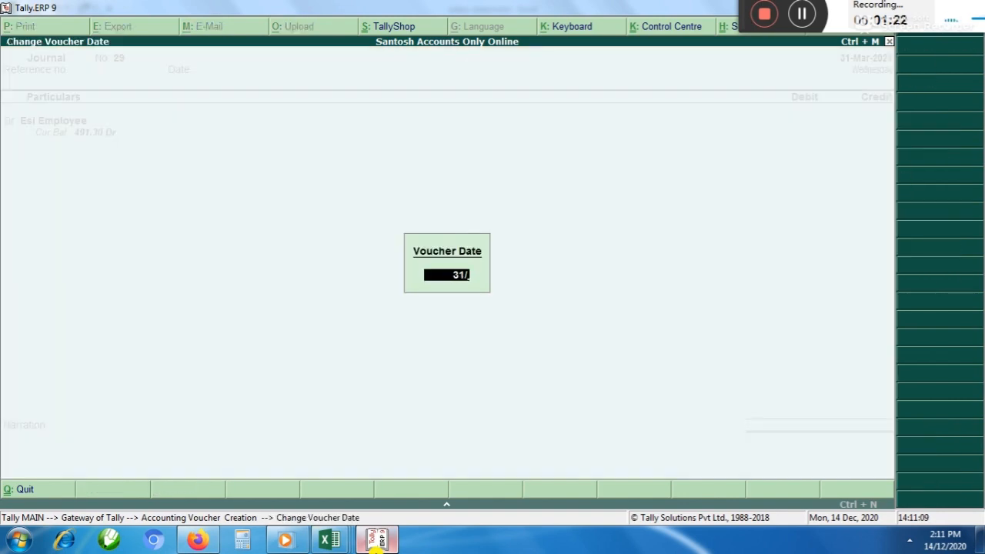
pyautogui.press('Return')
# Enter the employee PF total from the salary statement, 15632, as the debit amount for Esi Employee
pyautogui.hotkey('alt', 'Tab')
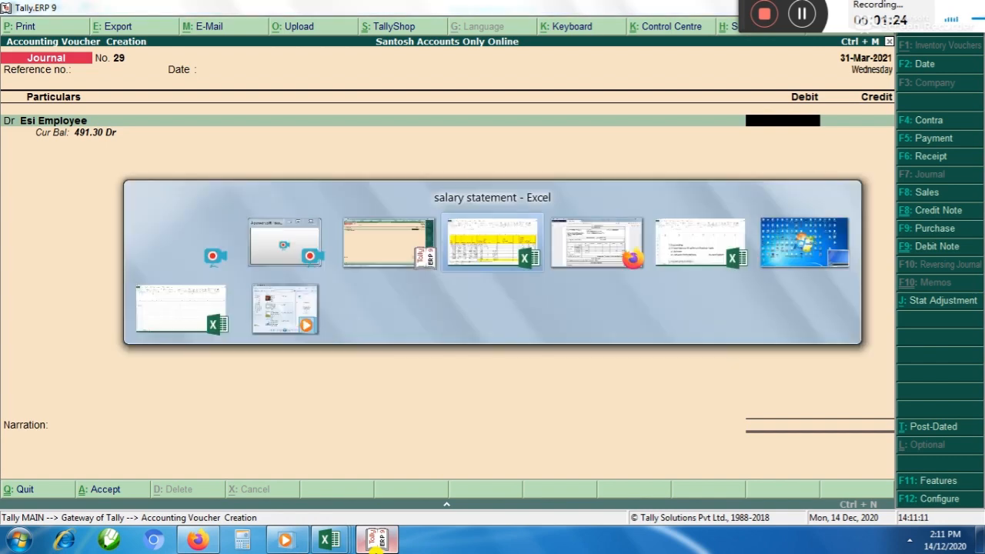
pyautogui.click(377, 540)
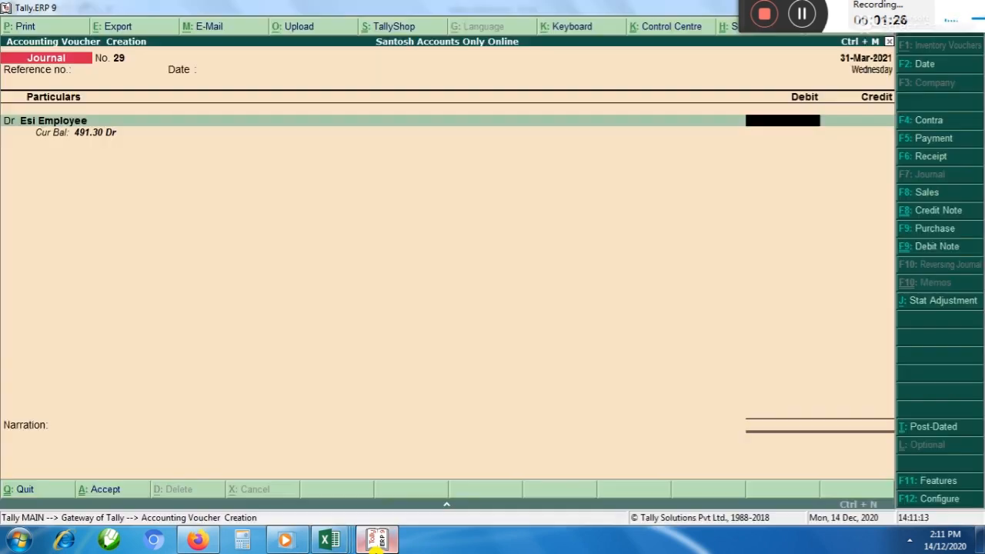
pyautogui.write('15632')
pyautogui.press('Return')
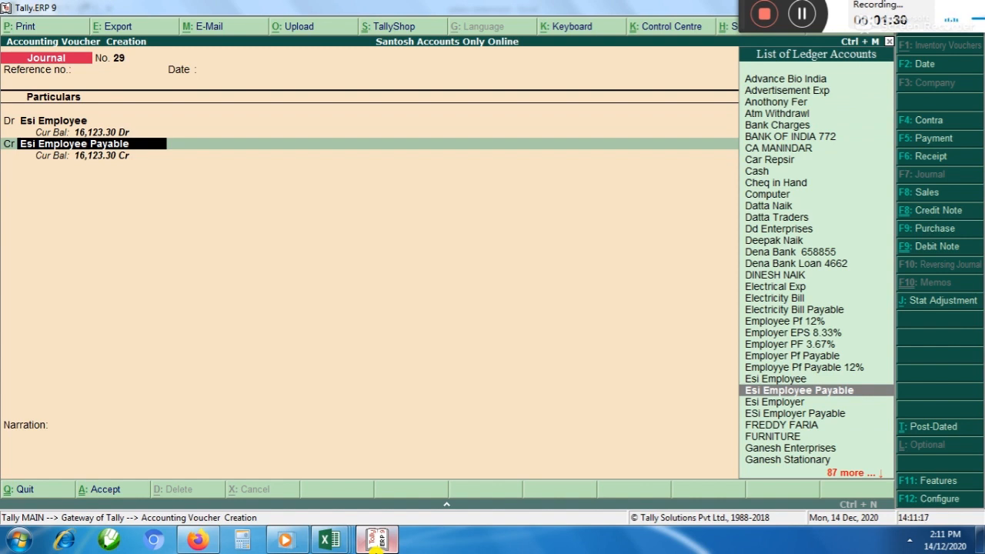
# Credit Esi Employee Payable with 15,632, leave the narration blank and save the journal voucher
pyautogui.press('Return')
pyautogui.press('Return')
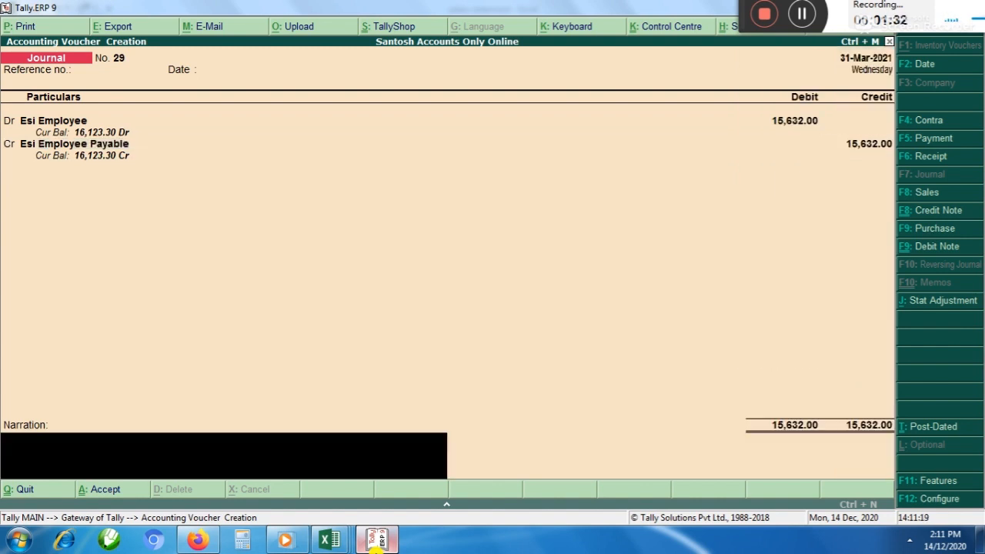
pyautogui.press('Return')
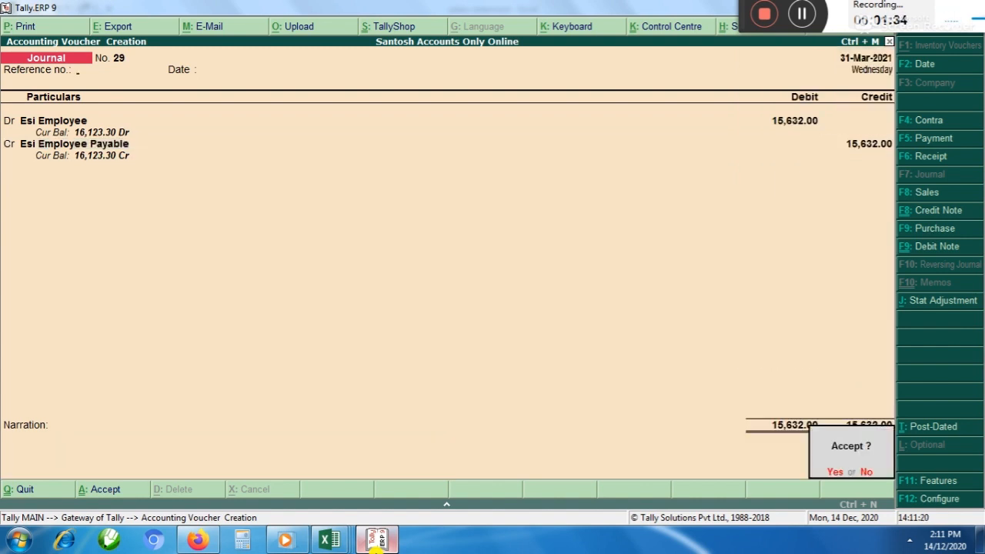
pyautogui.press('Return')
pyautogui.press('Return')
pyautogui.press('Return')
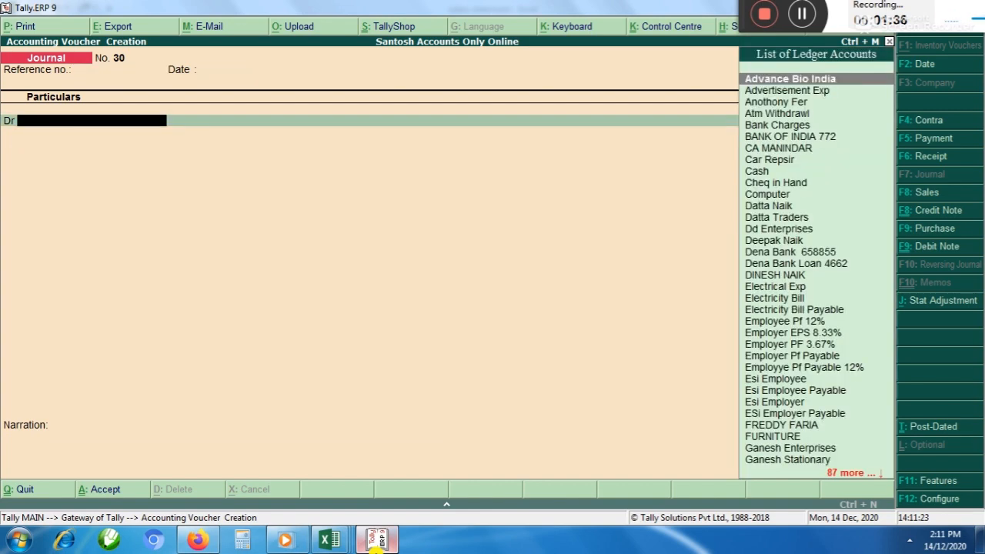
# Choose Esi Employer as the debit ledger in the new journal voucher, leaving the reference number blank
pyautogui.write('Emplo')
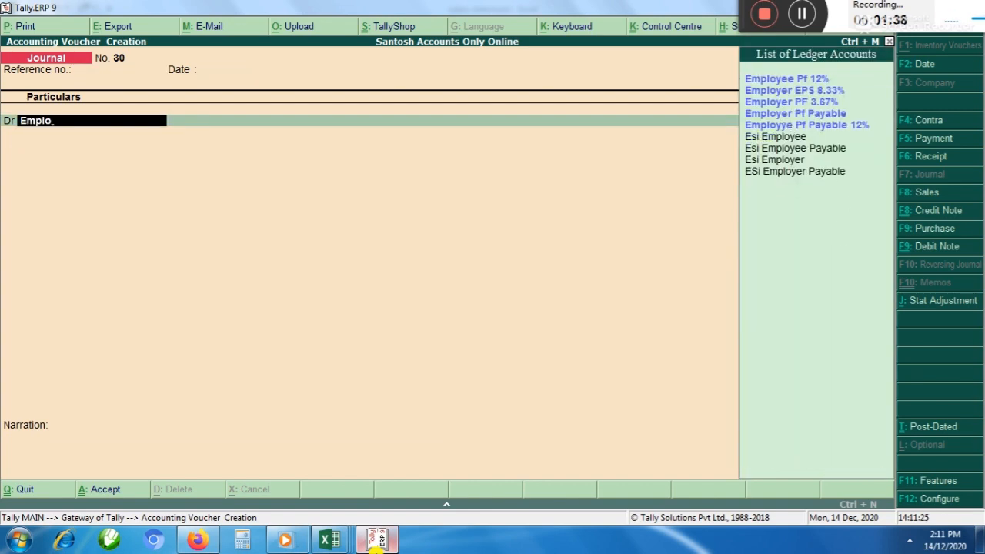
pyautogui.press('Down')
pyautogui.press('Down')
pyautogui.press('Down')
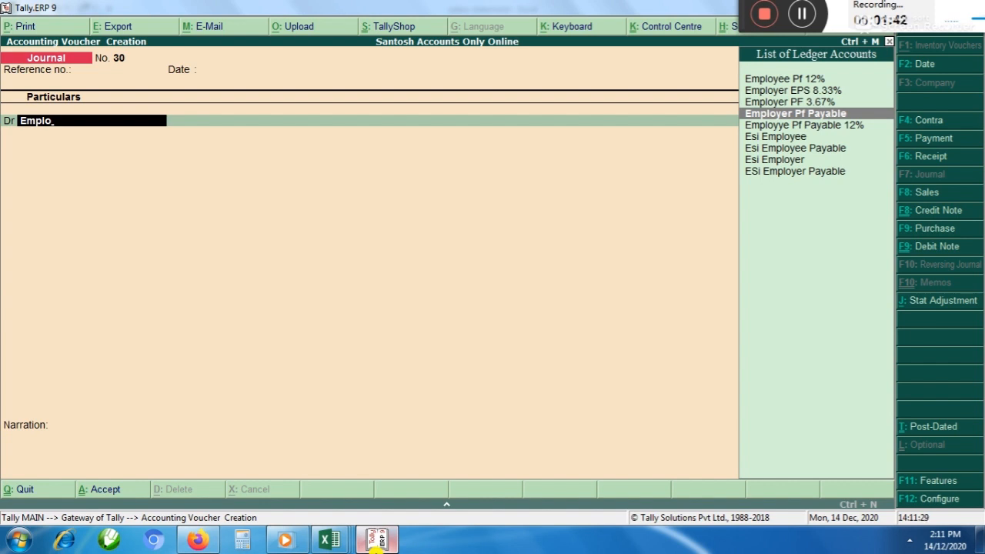
pyautogui.press('Down')
pyautogui.press('Down')
pyautogui.press('Down')
pyautogui.press('Down')
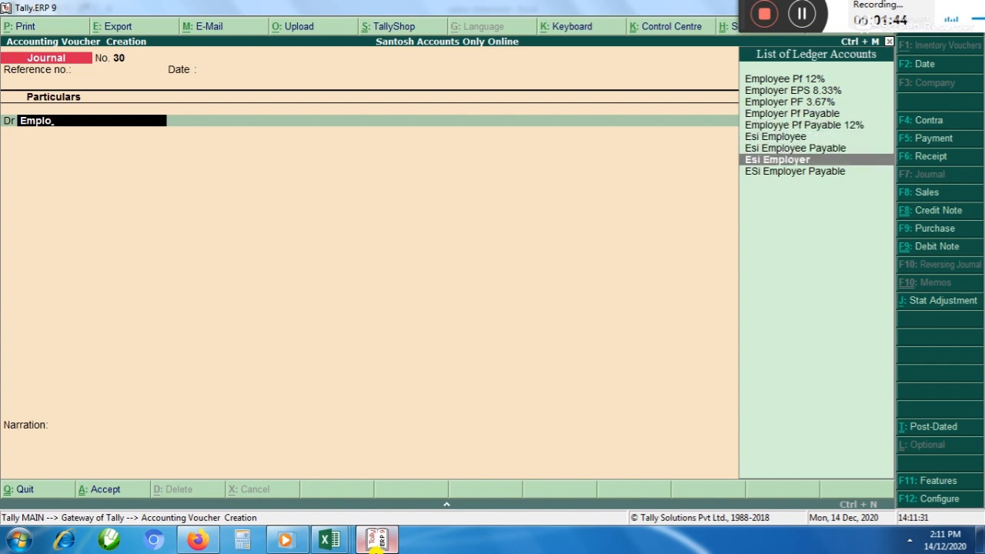
pyautogui.press('Return')
pyautogui.press('Return')
# Check the group and statutory details of the Esi Employer ledger, save it and go on to the debit amount
pyautogui.press('Return')
pyautogui.press('Return')
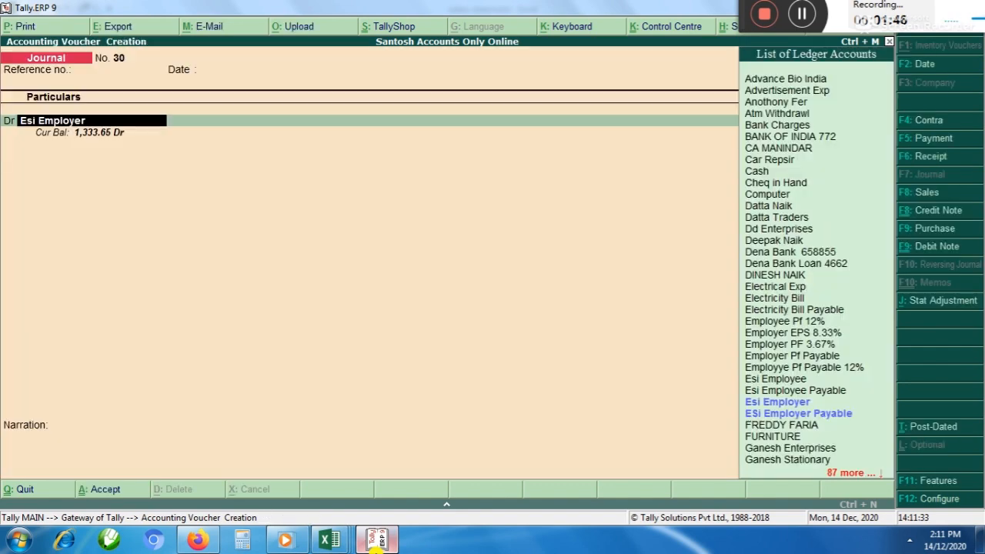
pyautogui.hotkey('ctrl', 'Return')
pyautogui.press('Return')
pyautogui.press('Return')
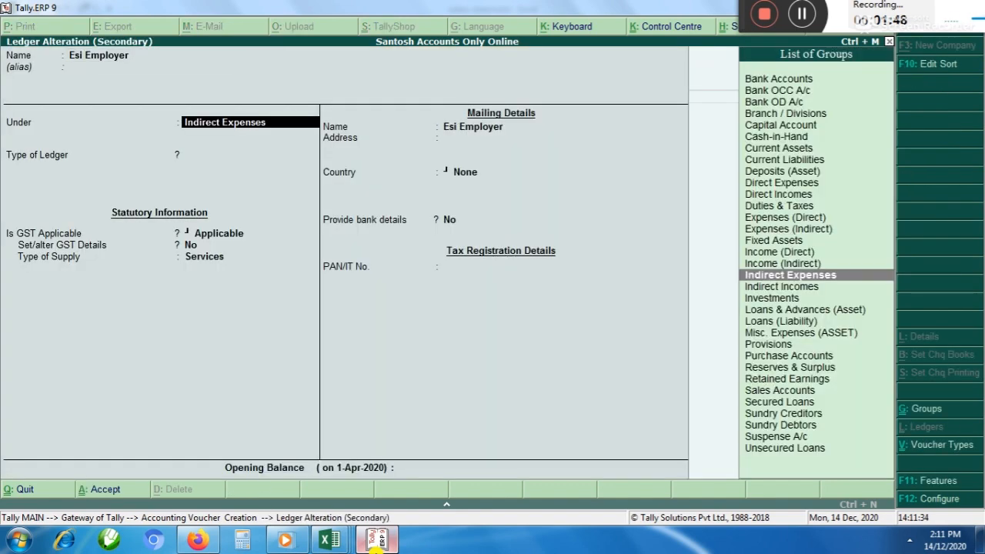
pyautogui.hotkey('ctrl', 'a')
pyautogui.press('Return')
pyautogui.press('Return')
# Look up the ESI 4.75% total in the salary statement workbook and return to the journal voucher in Tally.ERP 9
pyautogui.hotkey('alt', 'Tab')
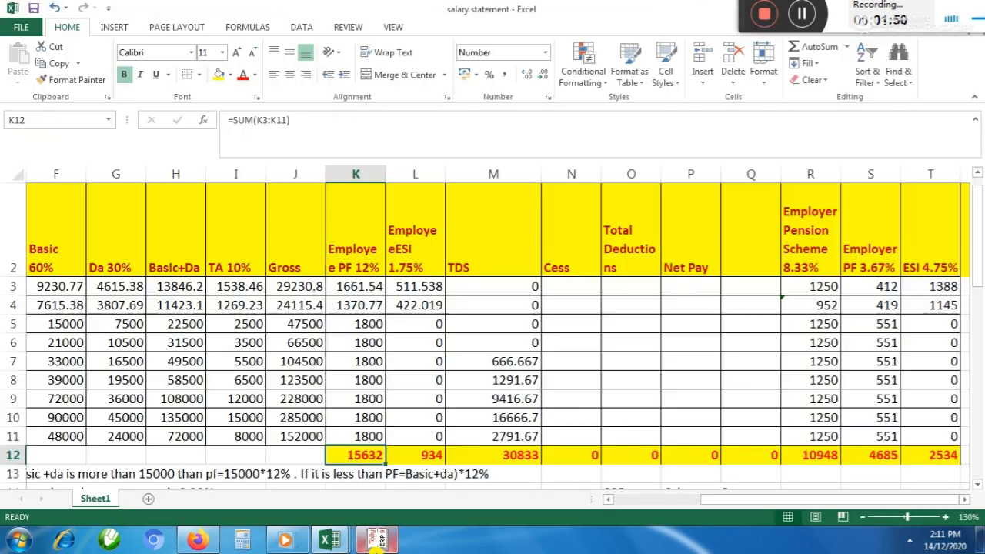
pyautogui.click(964, 499)
pyautogui.click(964, 498)
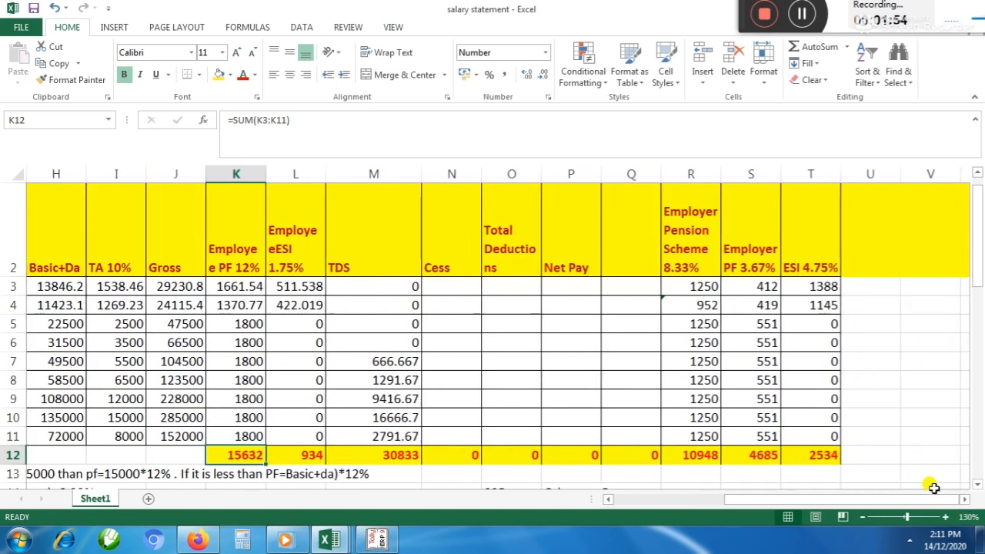
pyautogui.click(833, 455)
pyautogui.hotkey('alt', 'Tab')
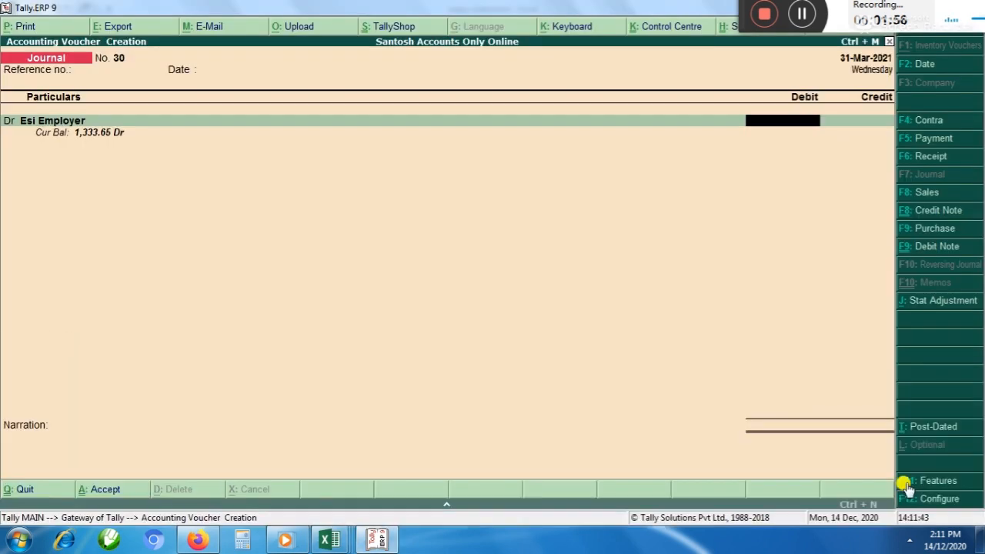
# Debit Esi Employer with the employer ESI total, 2534, and credit ESi Employer Payable with the same amount
pyautogui.write('2534\\')
pyautogui.press('BackSpace')
pyautogui.press('Return')
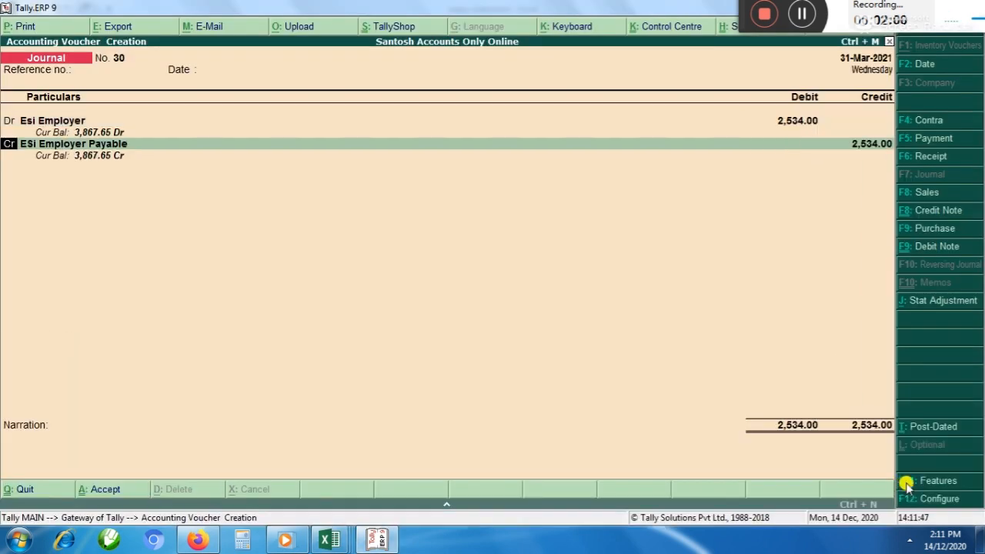
# Check which group the ESi Employer Payable ledger belongs to and return to the voucher's credit entry
pyautogui.press('Return')
pyautogui.hotkey('ctrl', 'Return')
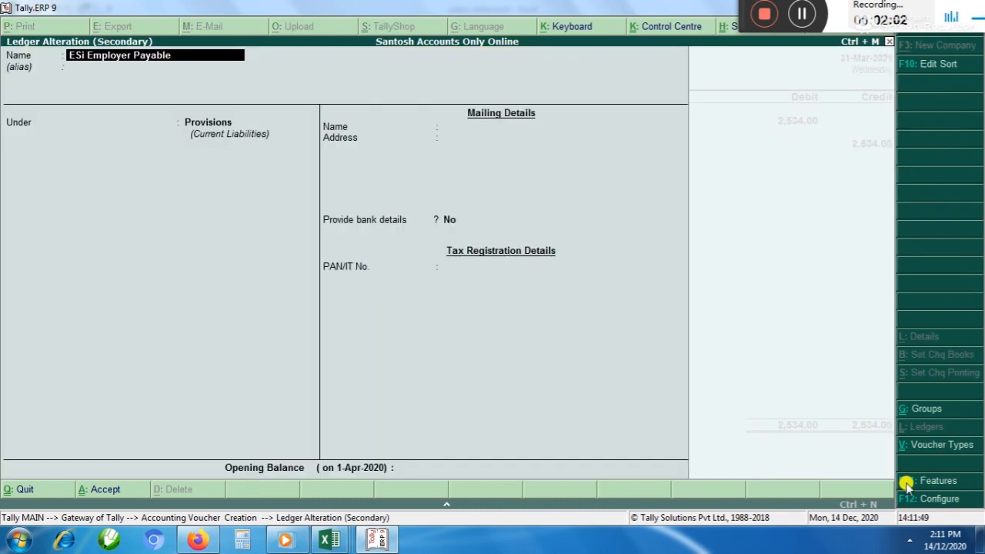
pyautogui.press('Return')
pyautogui.press('Return')
pyautogui.press('Escape')
pyautogui.press('Return')
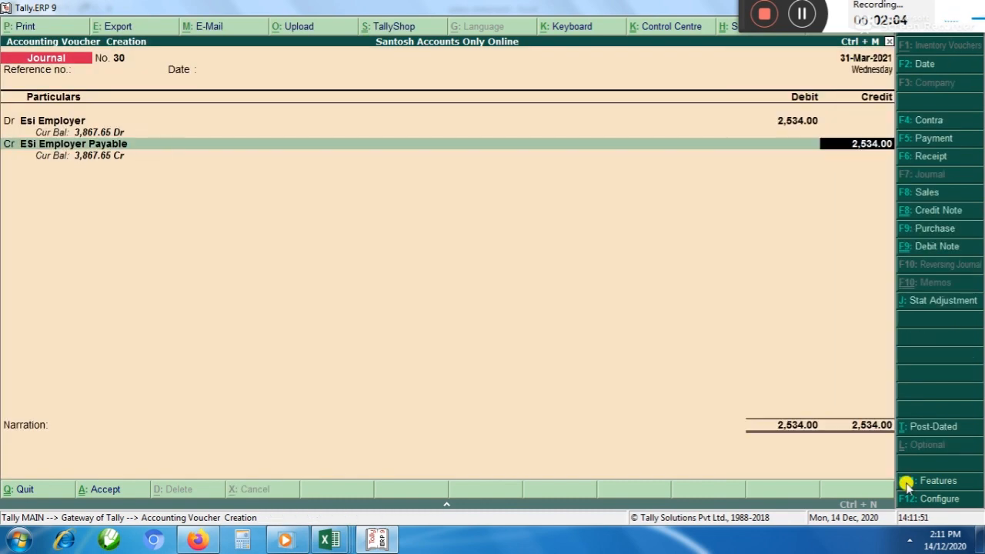
# Confirm the 2,534 credit, leave the narration blank and save the employer ESI journal voucher
pyautogui.press('Return')
pyautogui.press('Return')
pyautogui.press('Return')
# Review the employee ESI, employer PF and TDS totals in the salary statement workbook and return to Tally.ERP 9
pyautogui.hotkey('alt', 'Tab')
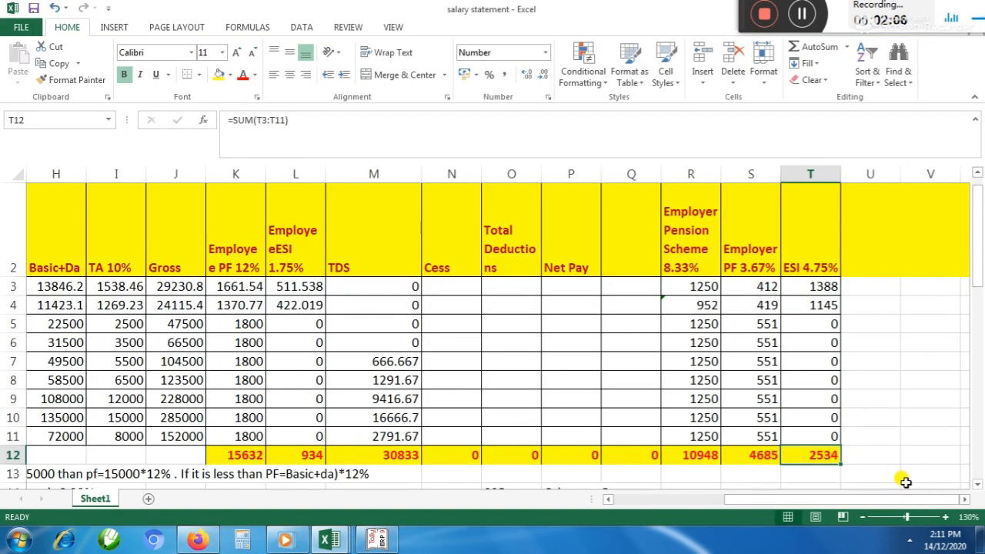
pyautogui.click(298, 451)
pyautogui.click(775, 457)
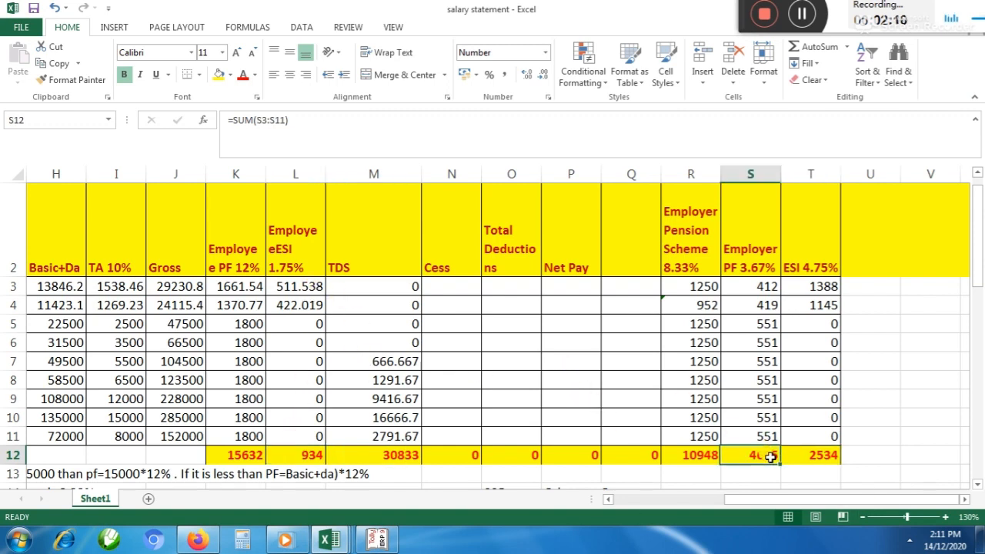
pyautogui.click(387, 456)
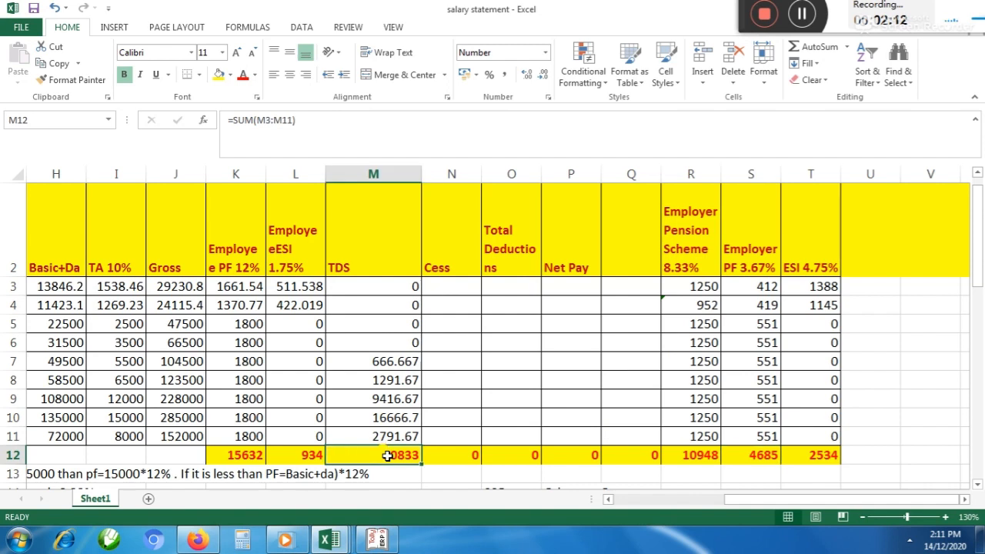
pyautogui.hotkey('alt', 'Tab')
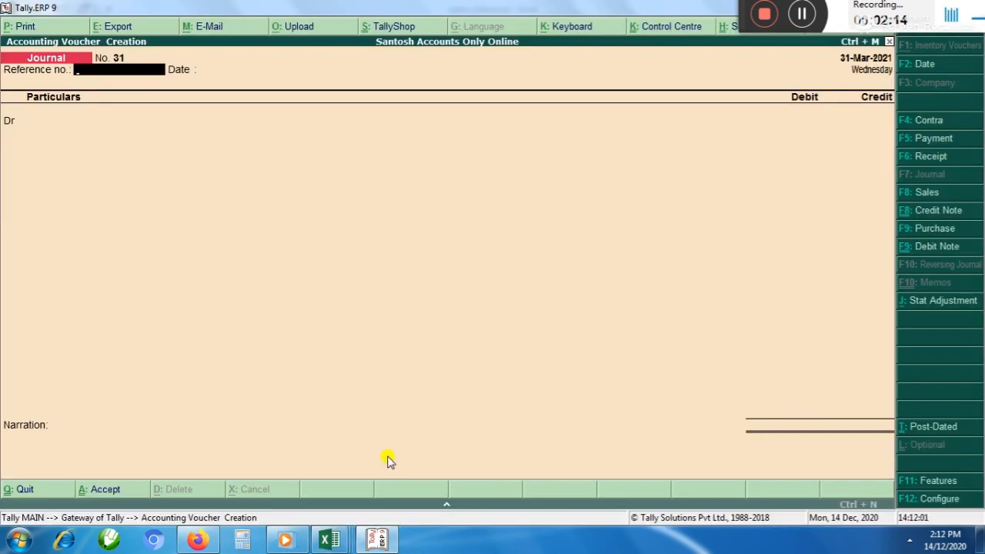
# Search the ledger list for a suitable TDS ledger to debit in the new journal voucher
pyautogui.press('Return')
pyautogui.press('Return')
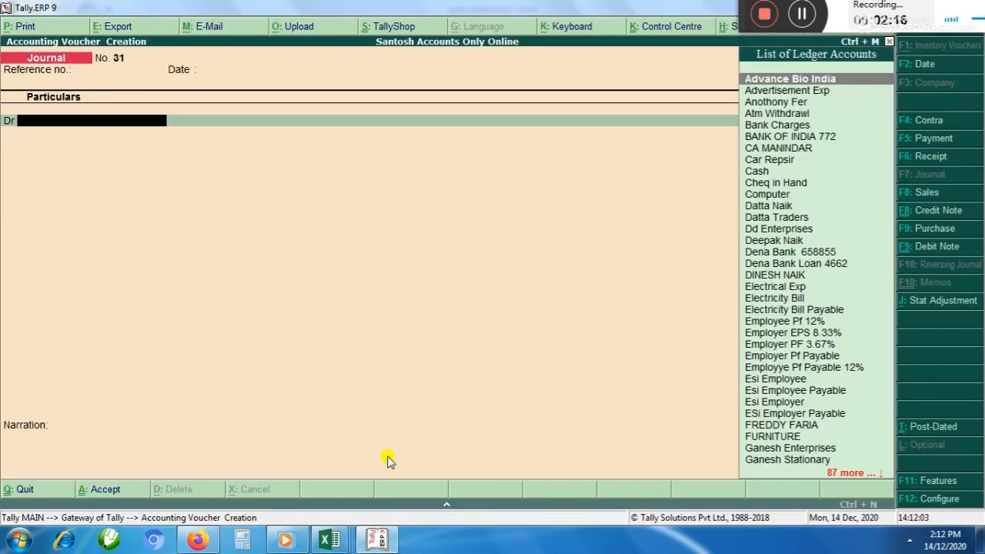
pyautogui.write('Tds')
pyautogui.press('Down')
pyautogui.press('Down')
pyautogui.press('Down')
pyautogui.press('Down')
pyautogui.press('Down')
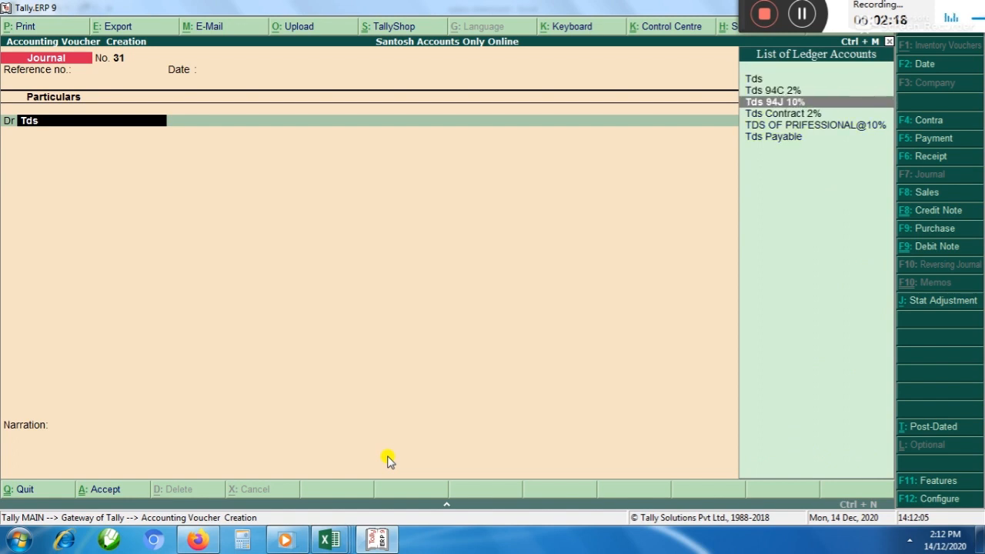
pyautogui.press('Up')
pyautogui.press('Up')
pyautogui.press('Up')
pyautogui.press('Up')
pyautogui.press('Up')
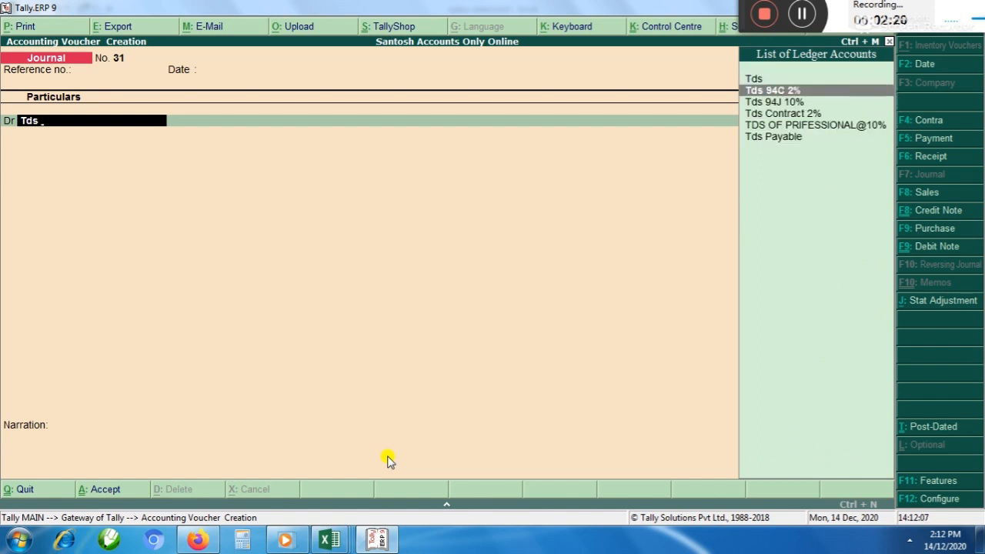
# Create a ledger named Tds on Salalry under Indirect Expenses and use it as the voucher's debit ledger
pyautogui.hotkey('alt', 'c')
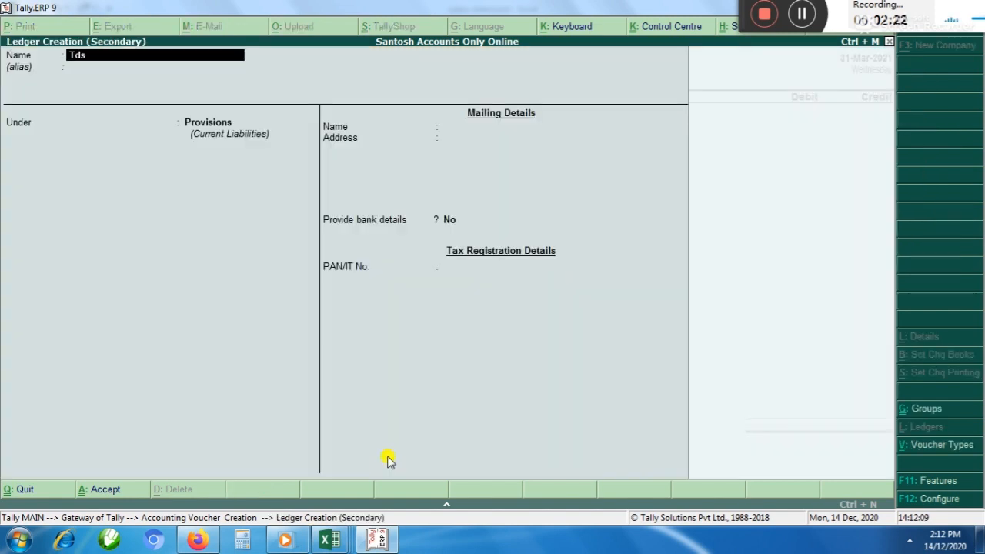
pyautogui.write('Tds on Salalry')
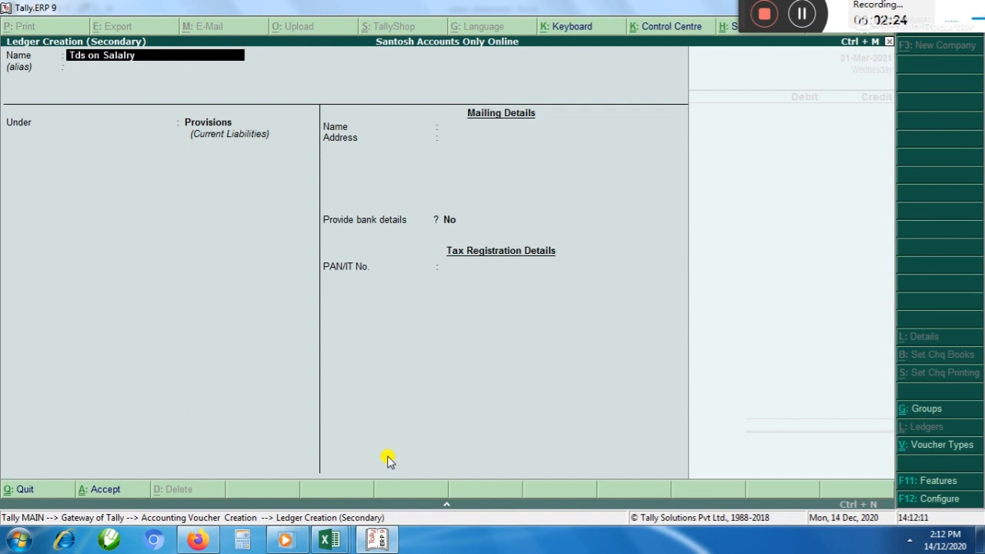
pyautogui.press('Return')
pyautogui.press('Return')
pyautogui.write('In')
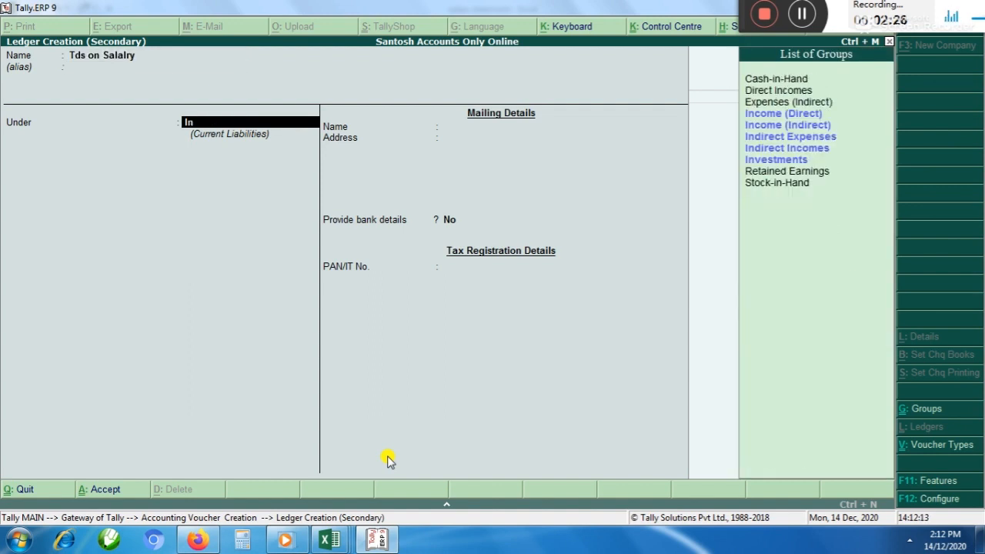
pyautogui.press('Down')
pyautogui.press('Down')
pyautogui.press('Return')
pyautogui.hotkey('ctrl', 'a')
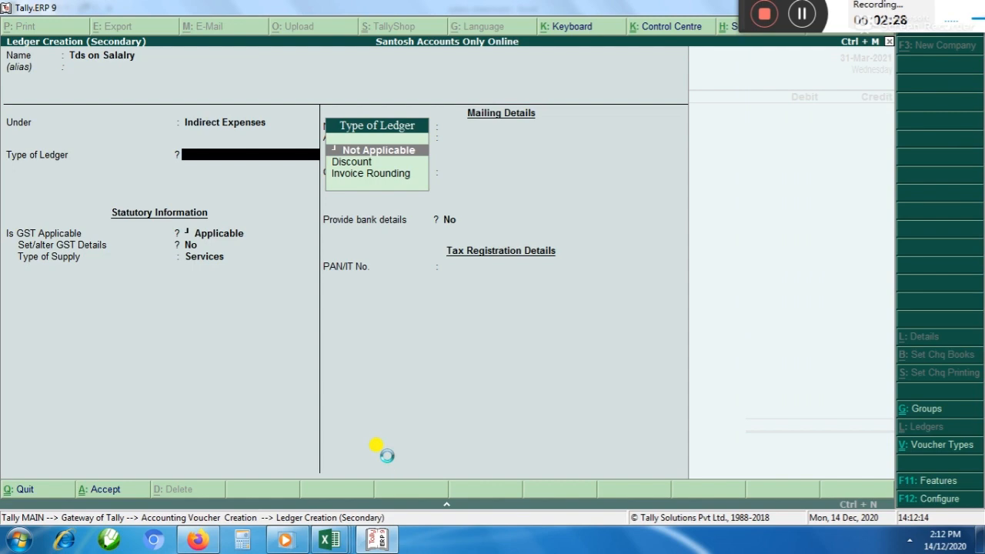
# Set the Net Pay total in cell P12 of the salary statement to 50000 and return to Tally.ERP 9
pyautogui.hotkey('alt', 'Tab')
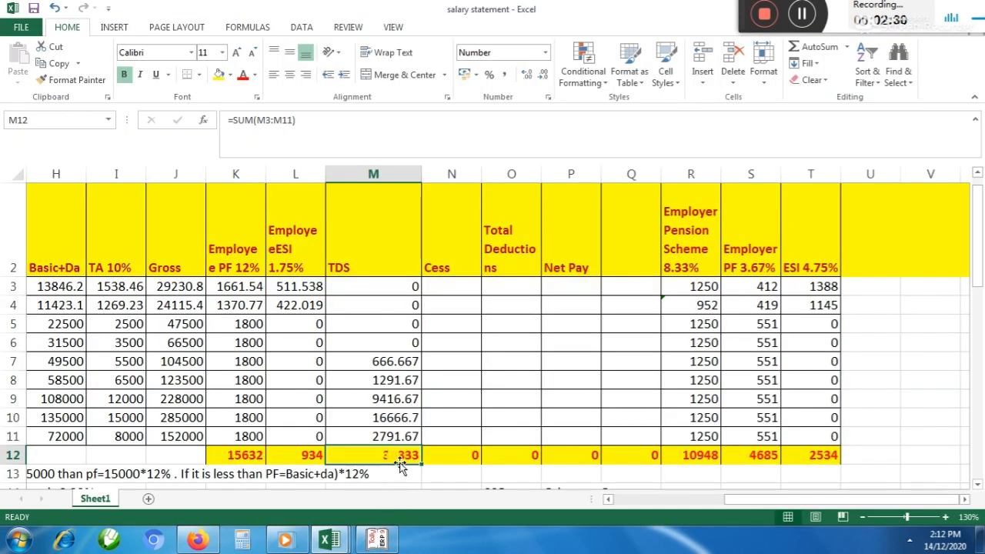
pyautogui.click(587, 452)
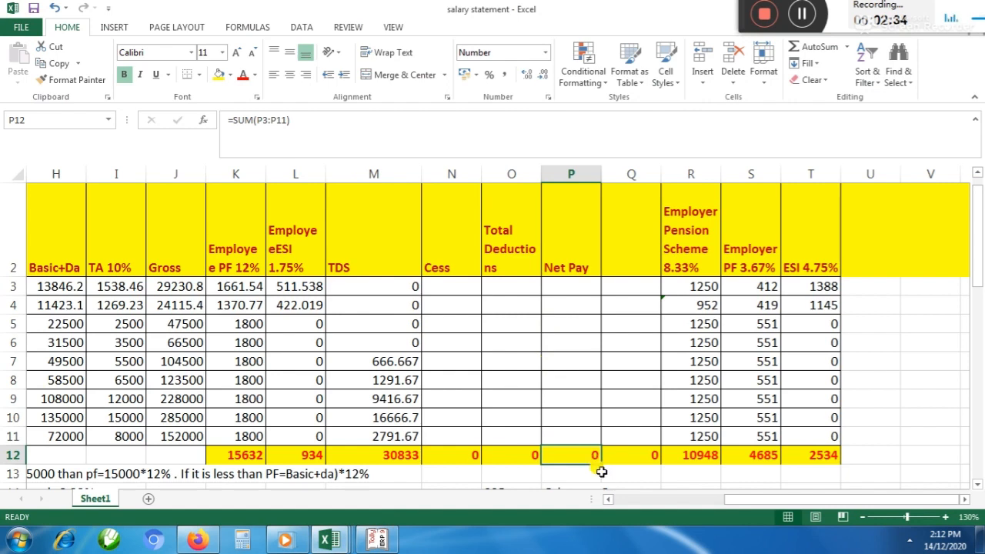
pyautogui.write('50000')
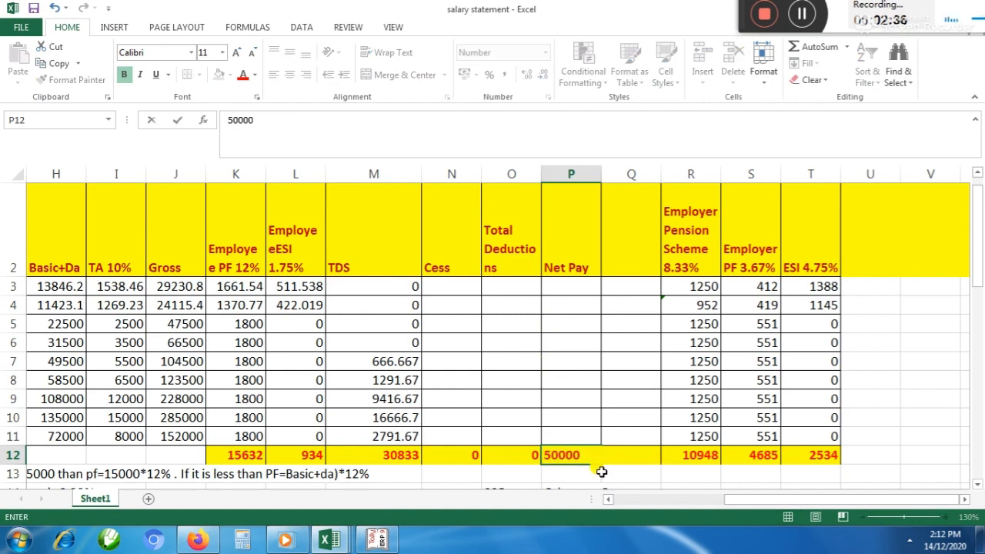
pyautogui.hotkey('ctrl', 'Return')
pyautogui.hotkey('alt', 'Tab')
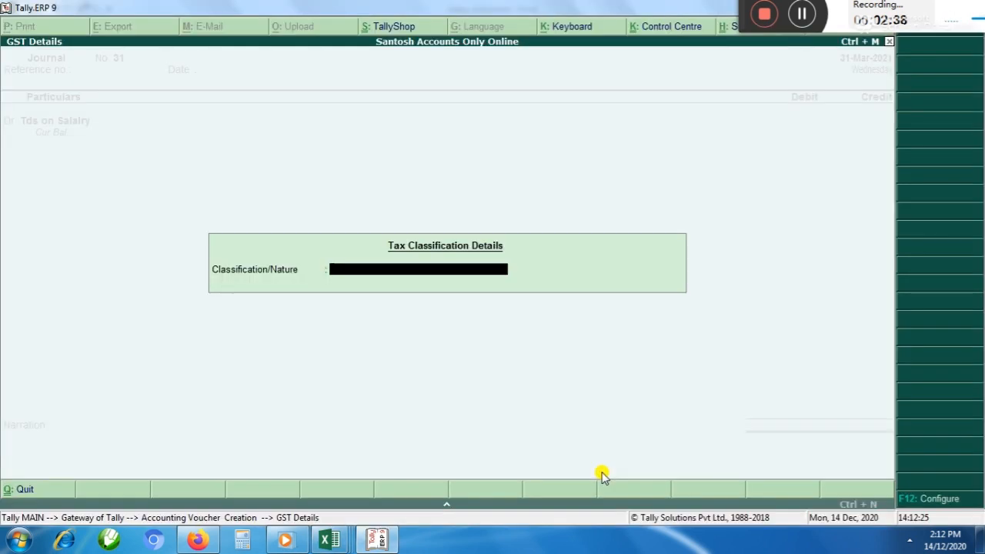
# Look up the TDS total in cell M12 of the salary statement and return to the journal voucher
pyautogui.press('Return')
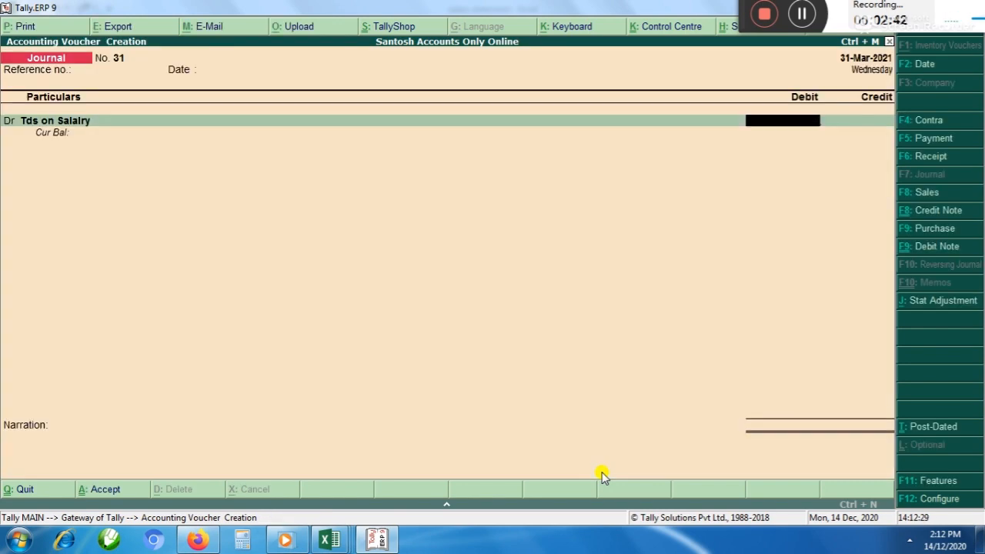
pyautogui.press('BackSpace')
pyautogui.hotkey('alt', 'Tab')
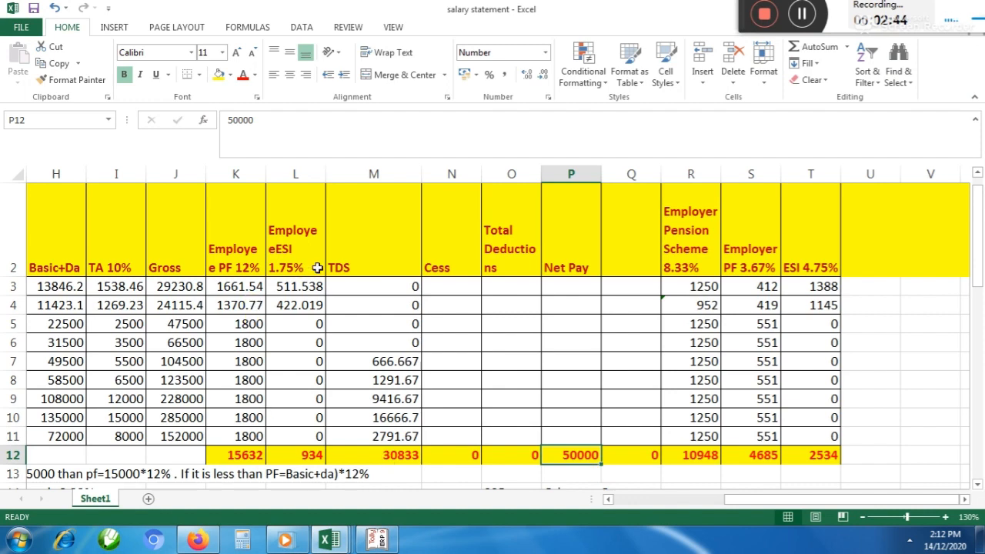
pyautogui.click(390, 455)
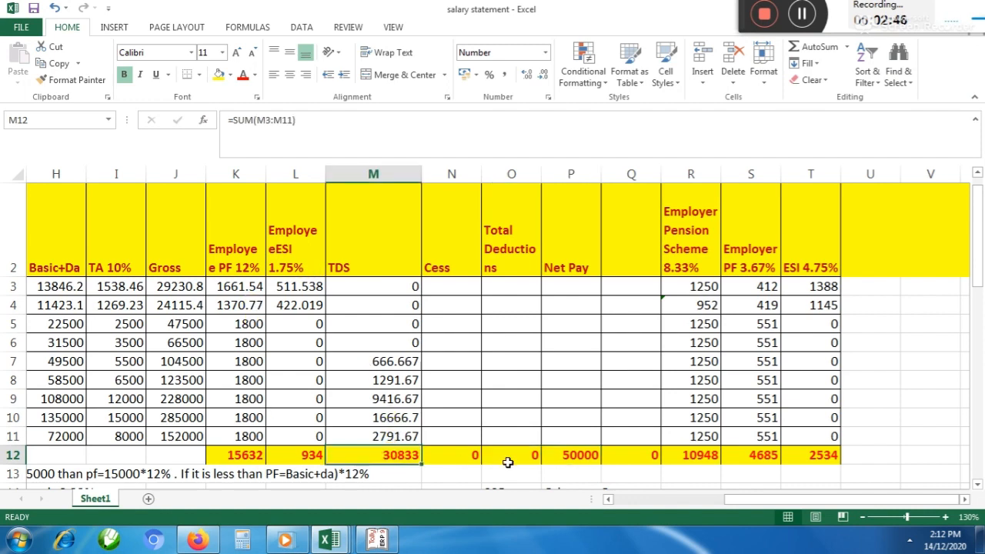
pyautogui.hotkey('alt', 'Tab')
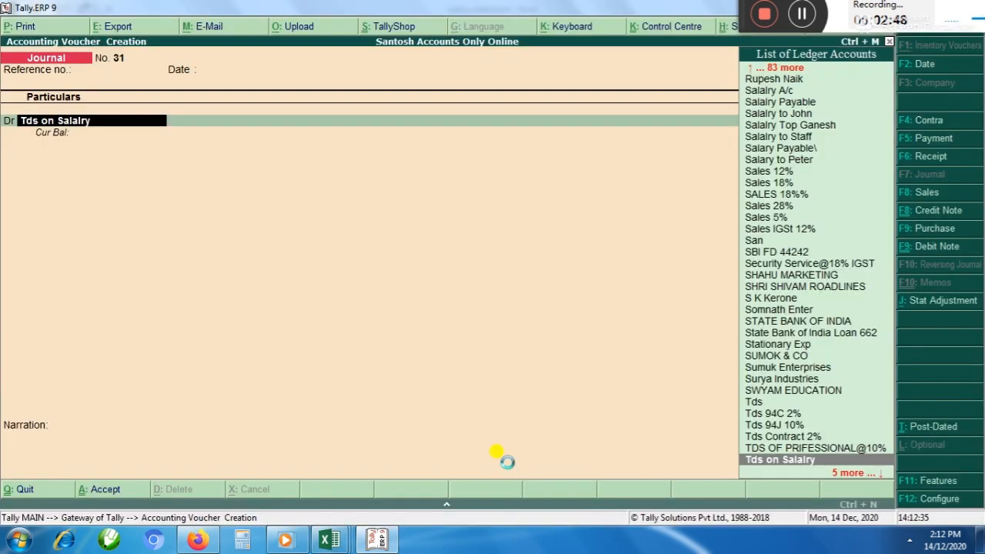
# Leave the tax classification blank and enter 30,833 as the debit amount for Tds on Salalry
pyautogui.press('Return')
pyautogui.press('Return')
pyautogui.write('30')
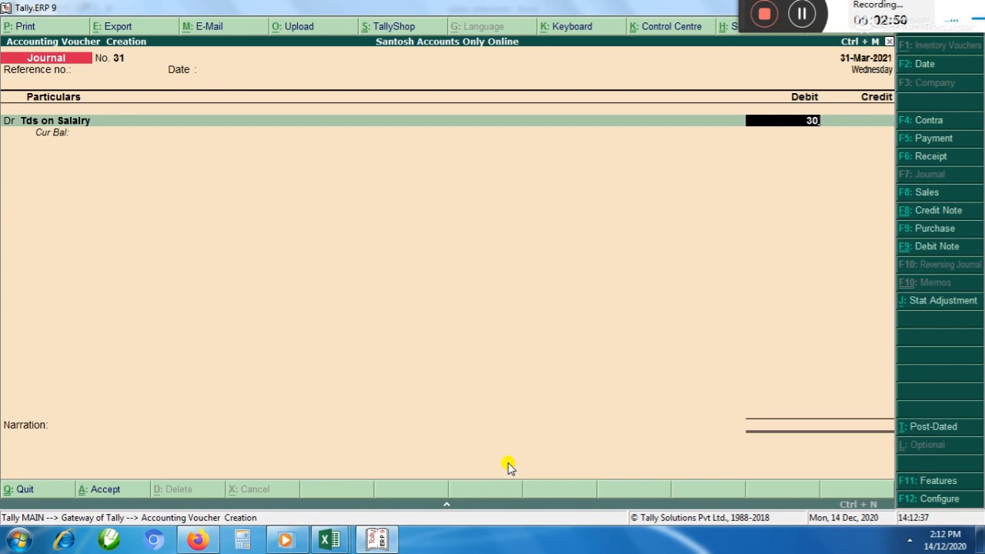
pyautogui.write(',833')
pyautogui.press('Return')
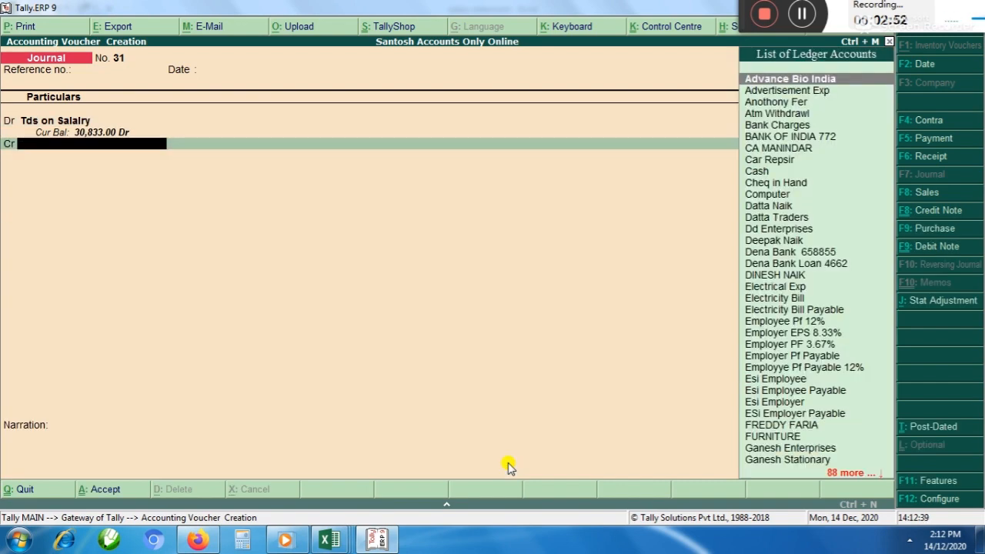
# Use Tds Payable as the voucher's credit ledger for 30,833
pyautogui.write('Tds')
pyautogui.press('Down')
pyautogui.press('Down')
pyautogui.press('Down')
pyautogui.press('Down')
pyautogui.press('Down')
pyautogui.press('Down')
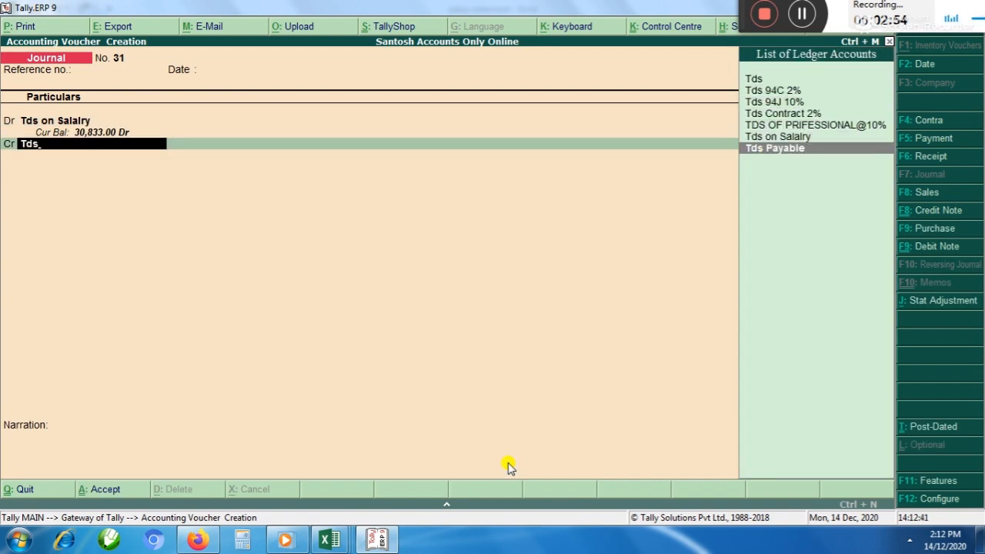
pyautogui.press('Return')
# Check which group the Tds Payable ledger belongs to, close it, and save the journal voucher
pyautogui.press('BackSpace')
pyautogui.hotkey('ctrl', 'Return')
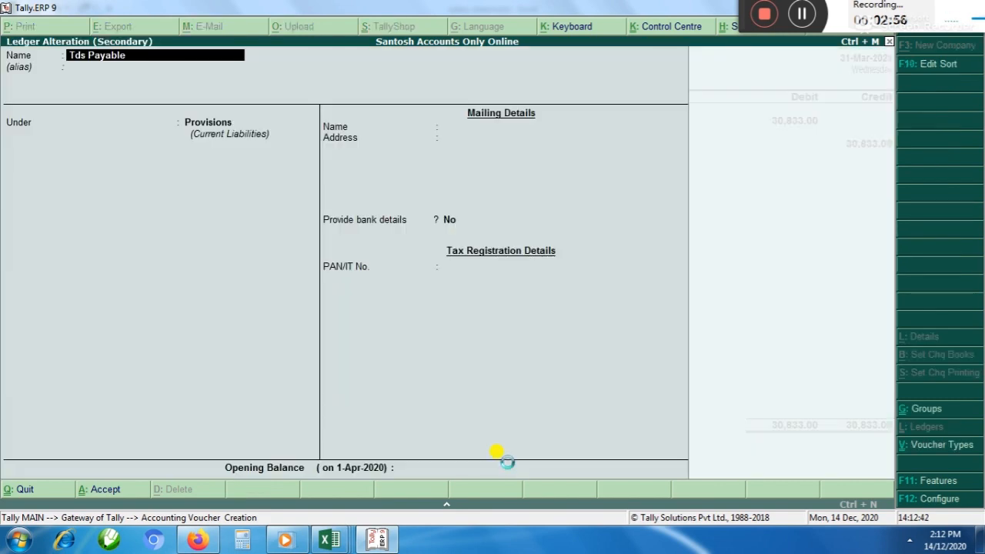
pyautogui.press('Escape')
pyautogui.hotkey('ctrl', 'a')
# Switch to Excel, look up the Net Pay total in cell P12 of the salary statement, and return to Tally.ERP 9
pyautogui.hotkey('alt', 'Tab')
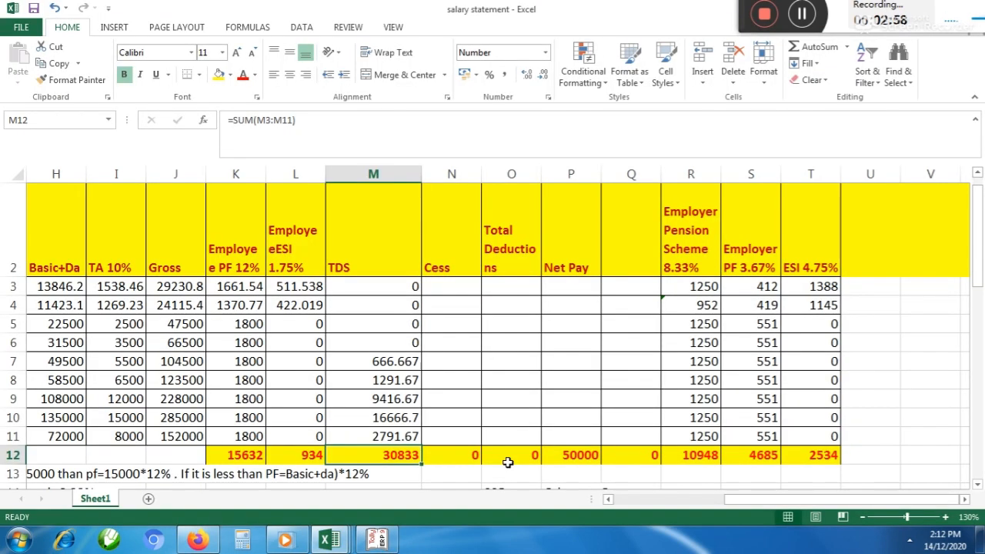
pyautogui.press('Right')
pyautogui.press('Right')
pyautogui.press('Right')
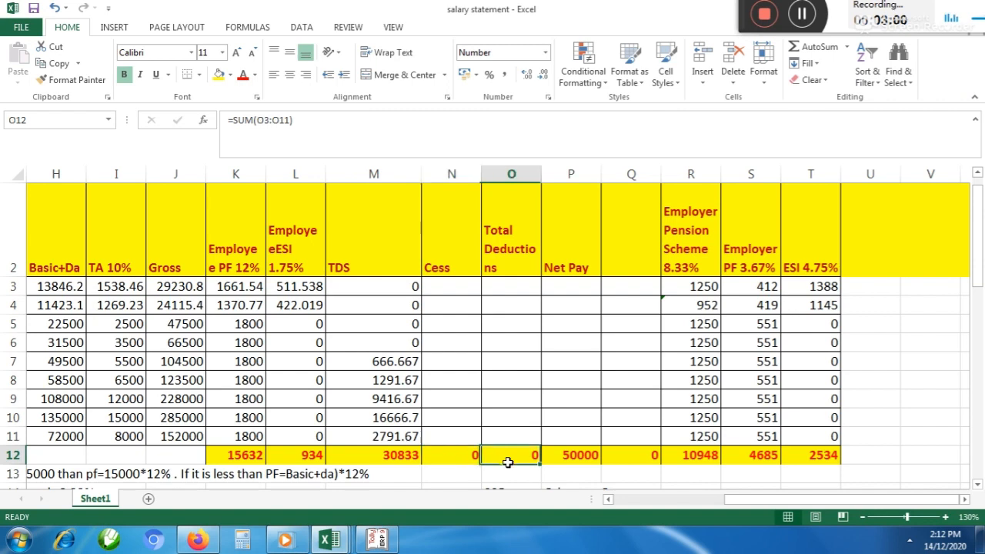
pyautogui.hotkey('alt', 'Tab')
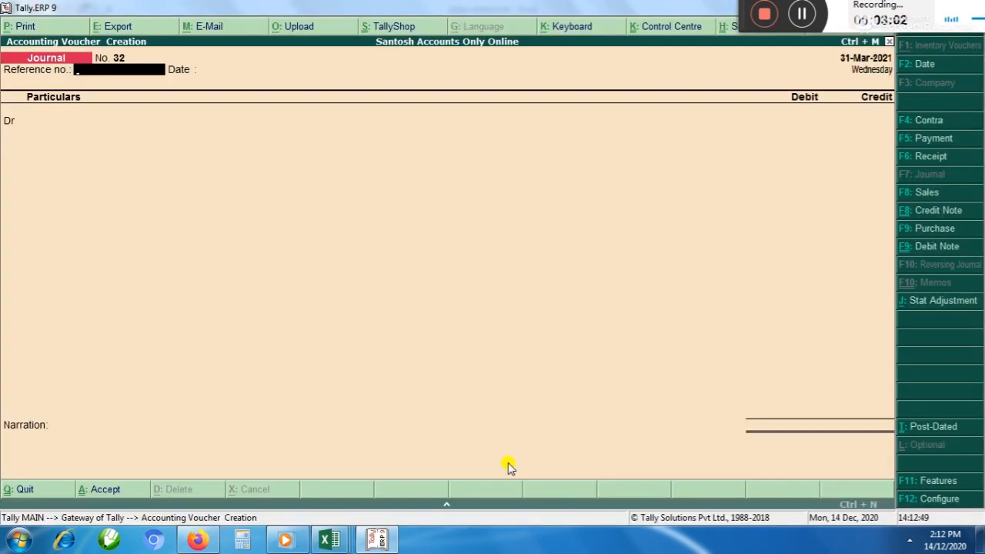
# Debit Salalry A/c with 50000 in the new journal voucher, checking the amount against the Net Pay total in the salary statement
pyautogui.press('Return')
pyautogui.press('Return')
pyautogui.write('Salal')
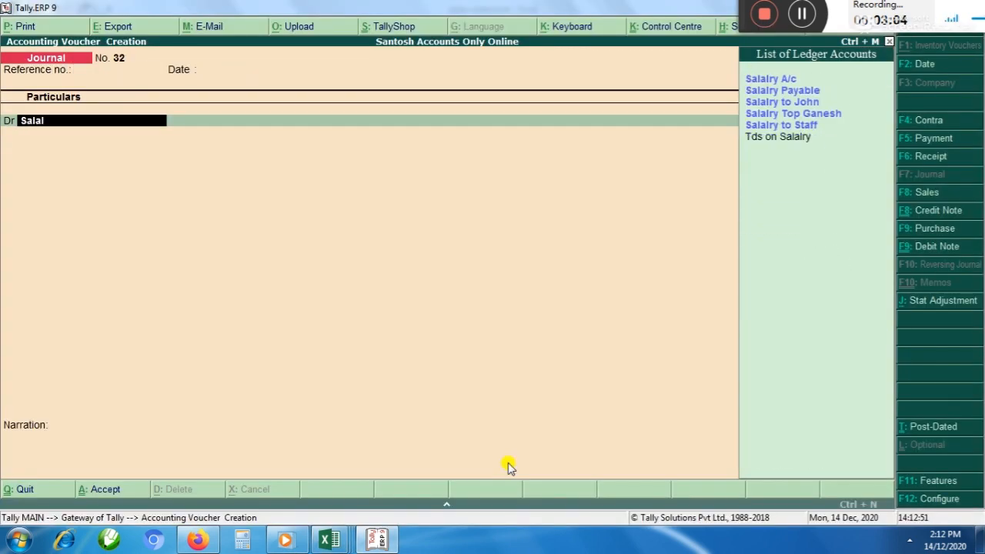
pyautogui.press('Return')
pyautogui.hotkey('alt', 'Tab')
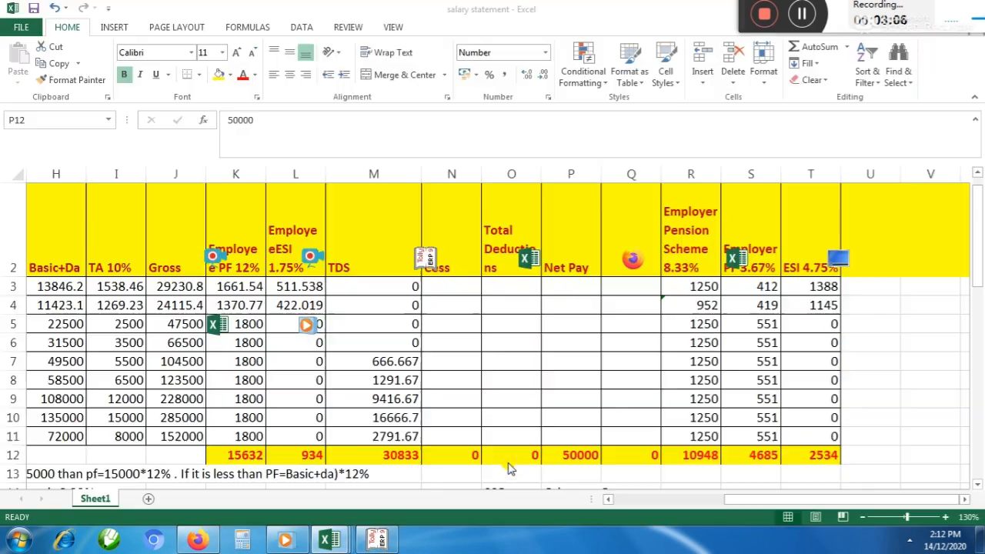
pyautogui.hotkey('alt', 'Tab')
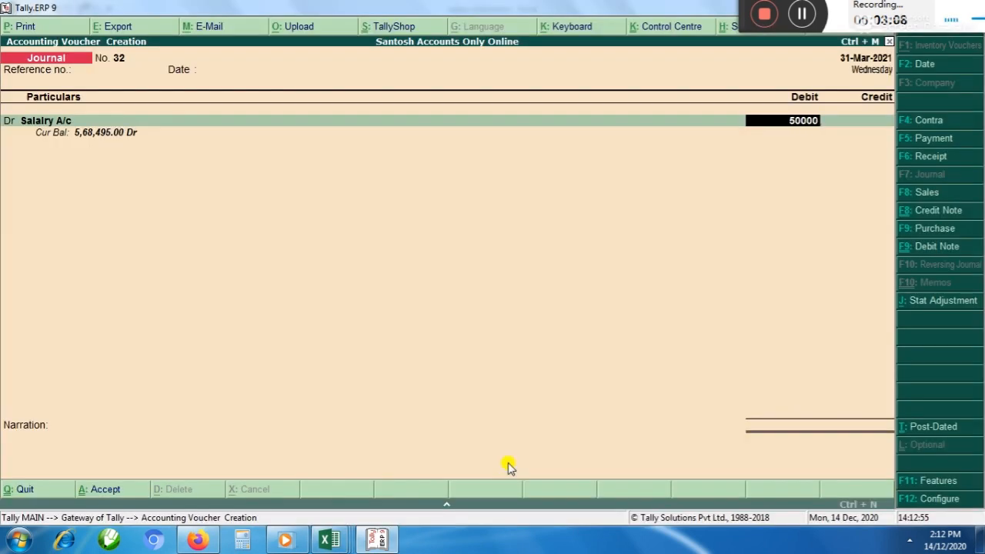
pyautogui.press('Return')
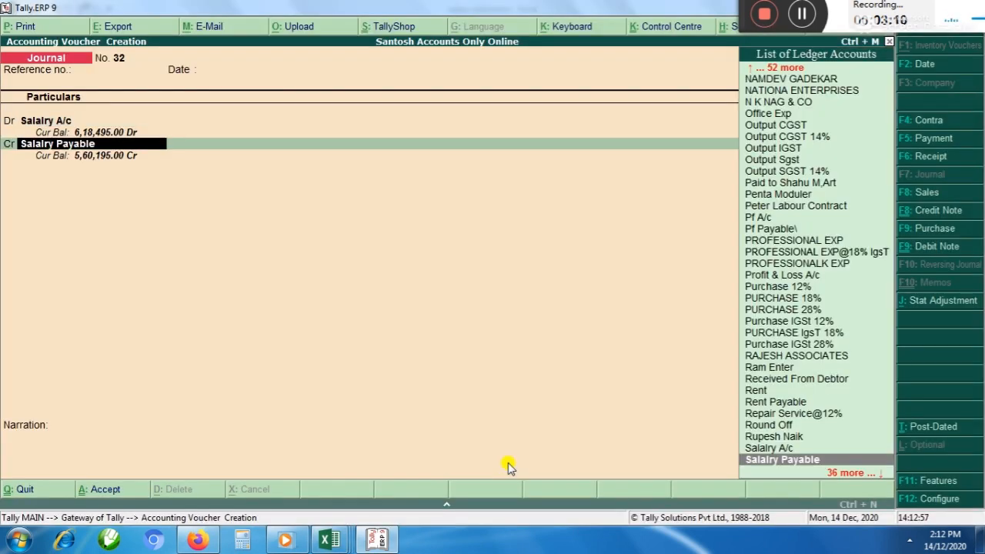
# Credit Salalry Payable with 50,000 and save the journal voucher without a narration
pyautogui.press('Return')
pyautogui.press('BackSpace')
pyautogui.press('Return')
pyautogui.press('Return')
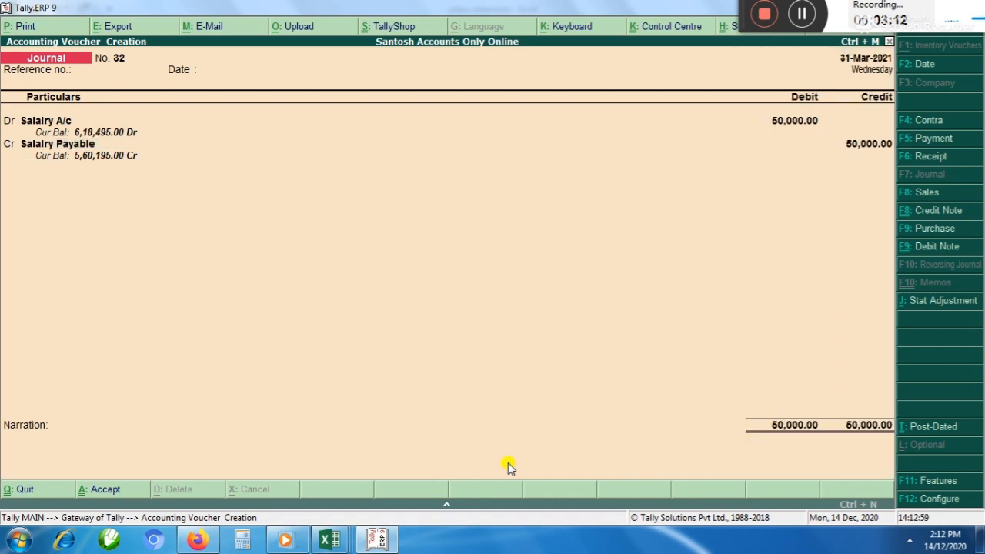
pyautogui.press('Return')
pyautogui.press('Return')
# Enter 40000 in cell P22 of the salary statement in Excel and go to the debit line of the new journal voucher in Tally.ERP 9
pyautogui.hotkey('alt', 'Tab')
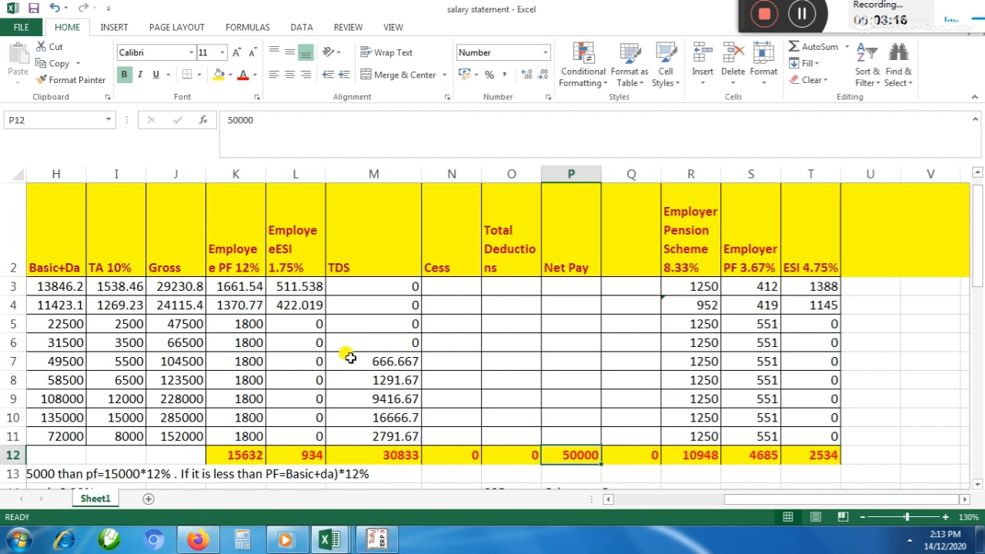
pyautogui.moveTo(199, 543)
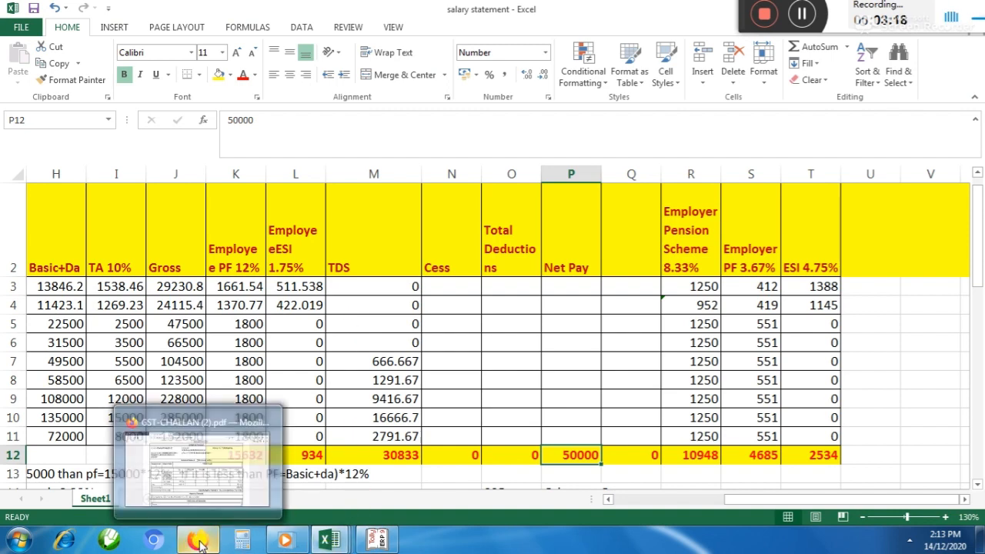
pyautogui.click(412, 377)
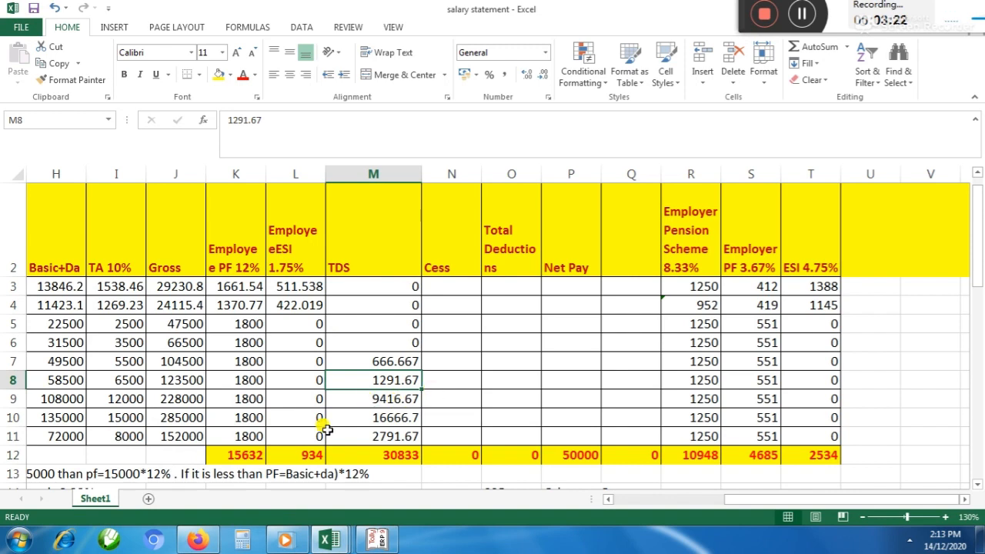
pyautogui.scroll(-4, 570, 343)
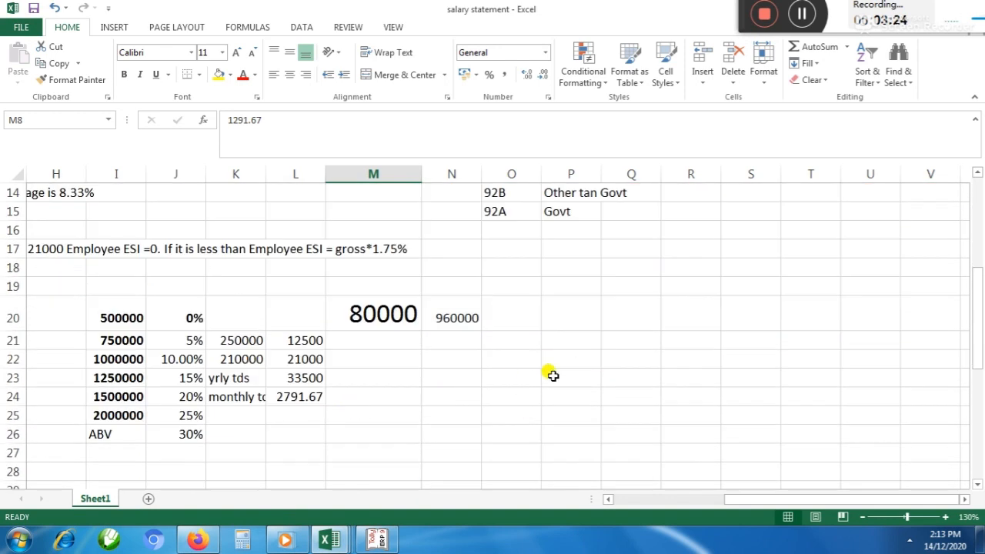
pyautogui.click(597, 356)
pyautogui.write('40000')
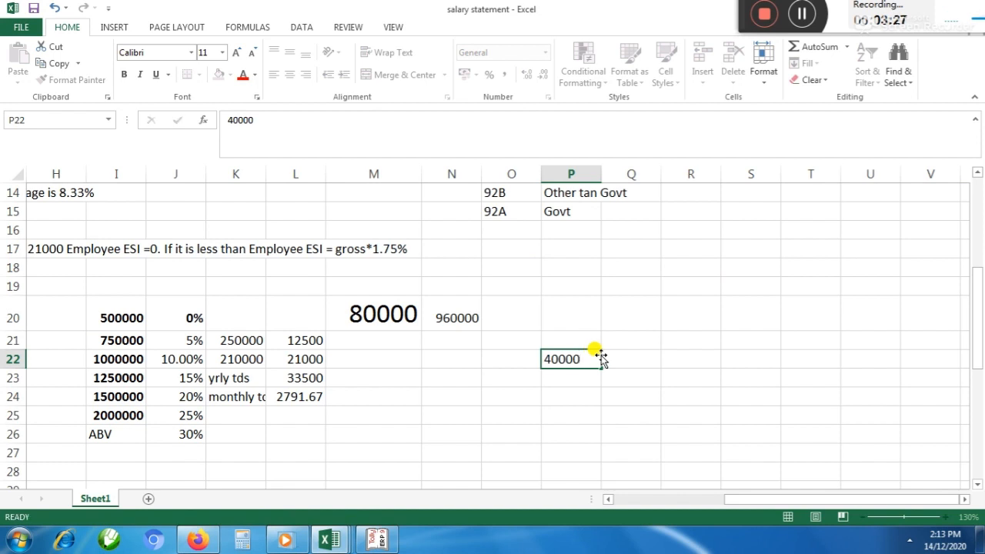
pyautogui.click(598, 358)
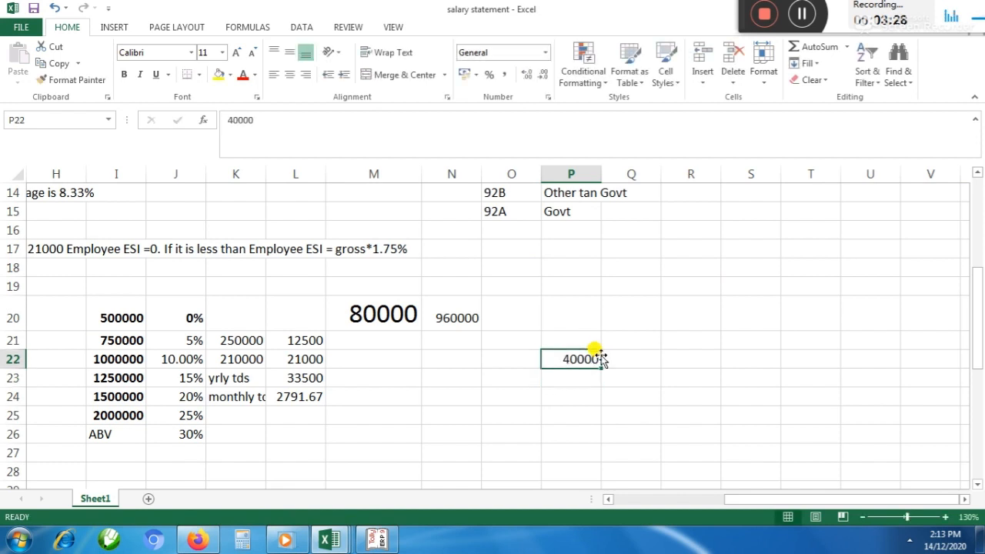
pyautogui.hotkey('alt', 'Tab')
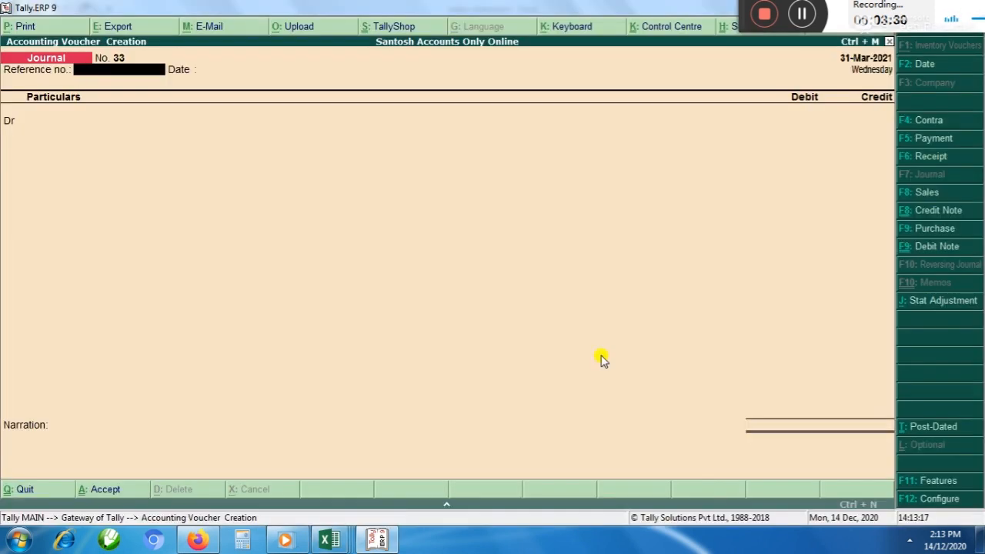
pyautogui.press('Return')
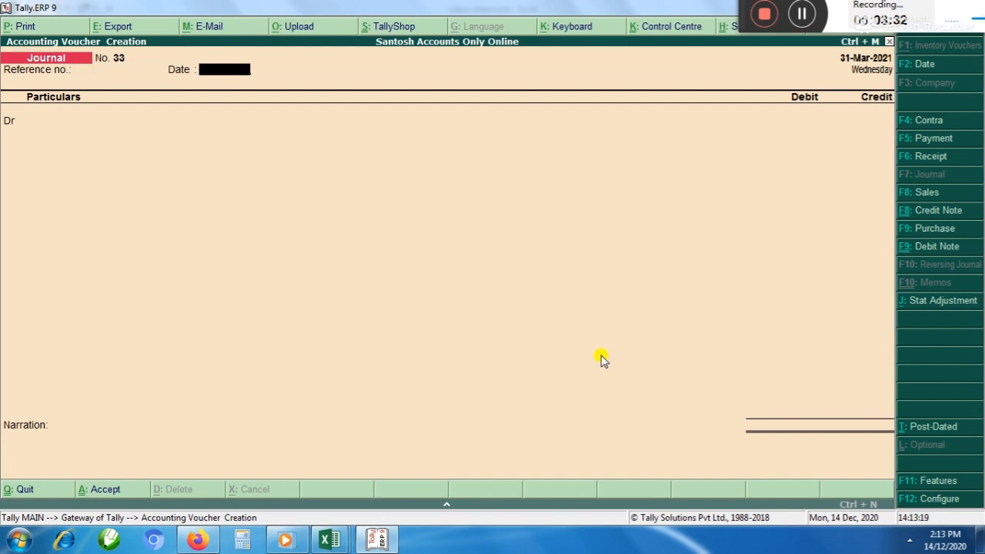
pyautogui.press('Return')
pyautogui.hotkey('alt', 'c')
pyautogui.write('Rent')
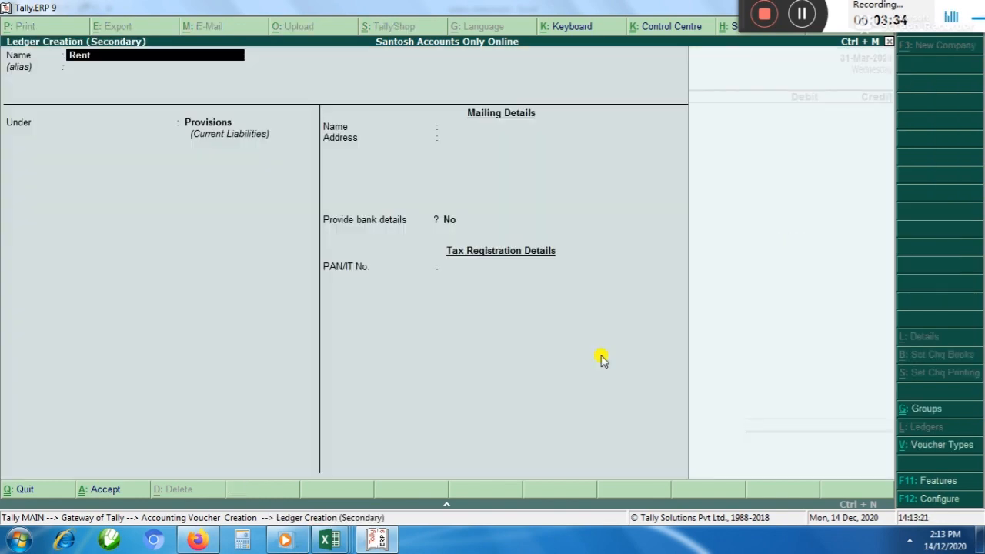
pyautogui.press('Escape')
pyautogui.press('Escape')
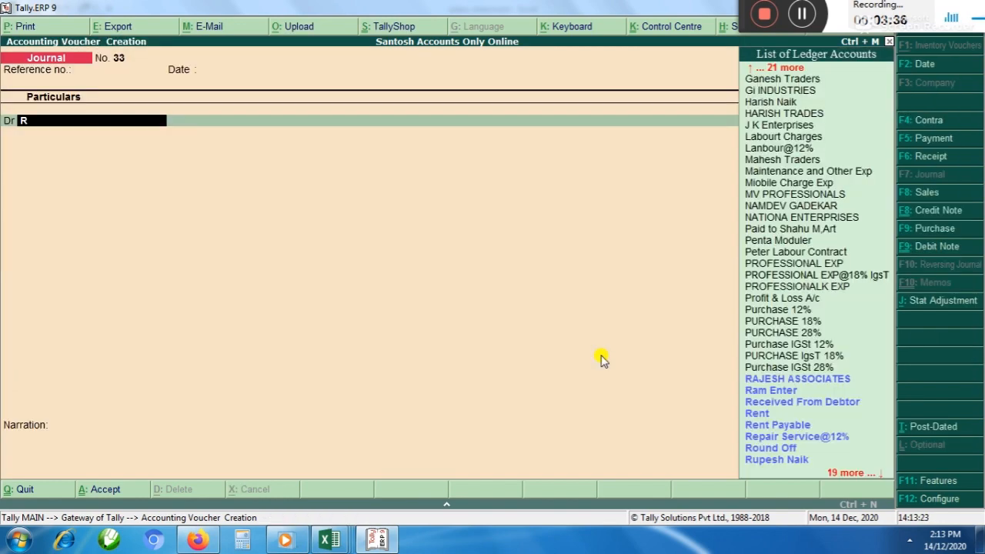
# Debit the existing Rent ledger with 40000, leaving the tax classification blank
pyautogui.write('Rent')
pyautogui.press('Return')
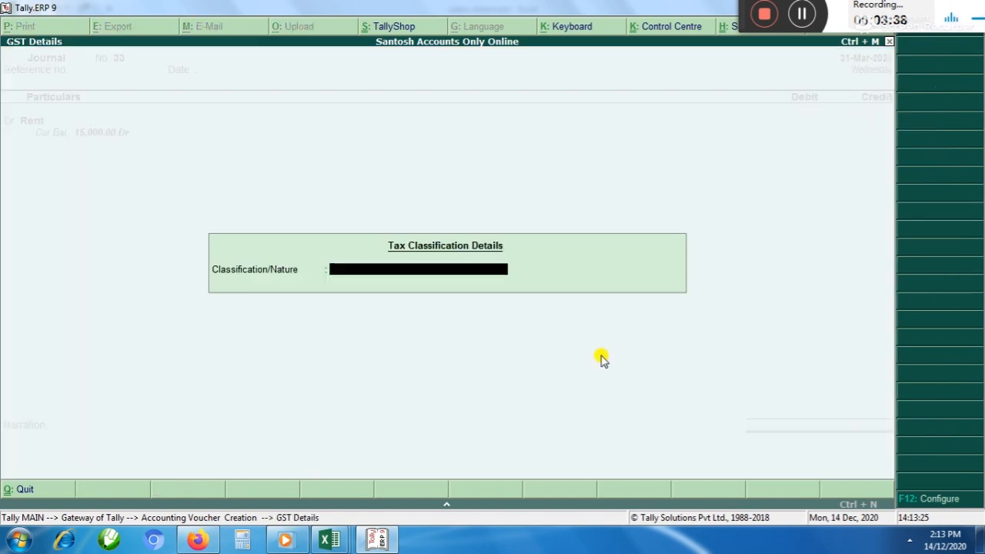
pyautogui.press('Return')
pyautogui.write('40000')
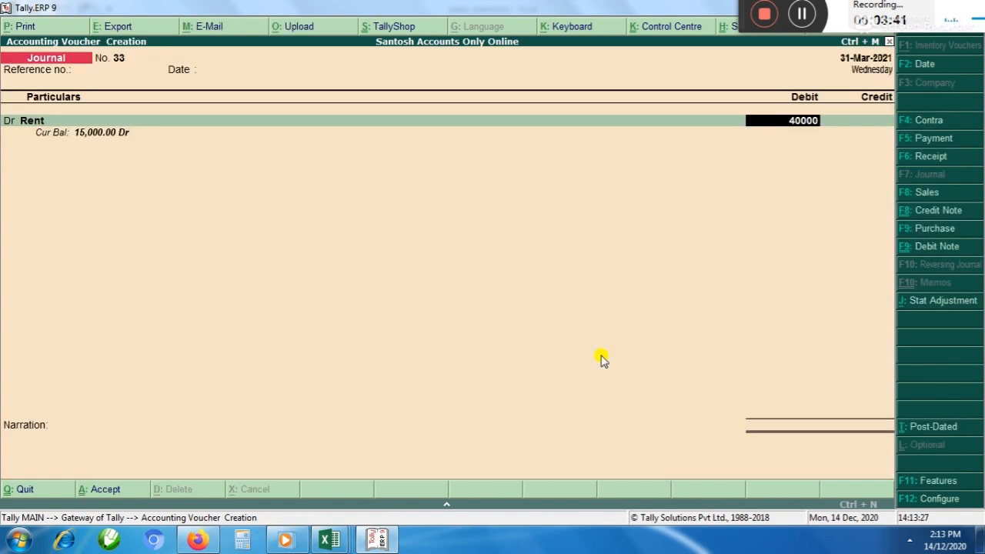
pyautogui.press('Return')
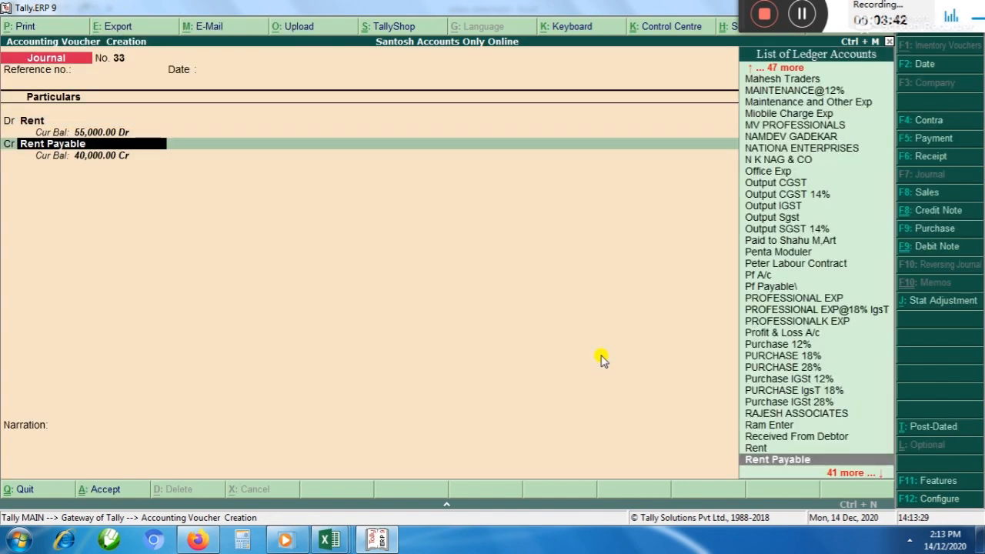
# Credit Rent Payable with 40,000 and save the journal voucher without a narration
pyautogui.press('Return')
pyautogui.press('Return')
pyautogui.press('Return')
pyautogui.press('Return')
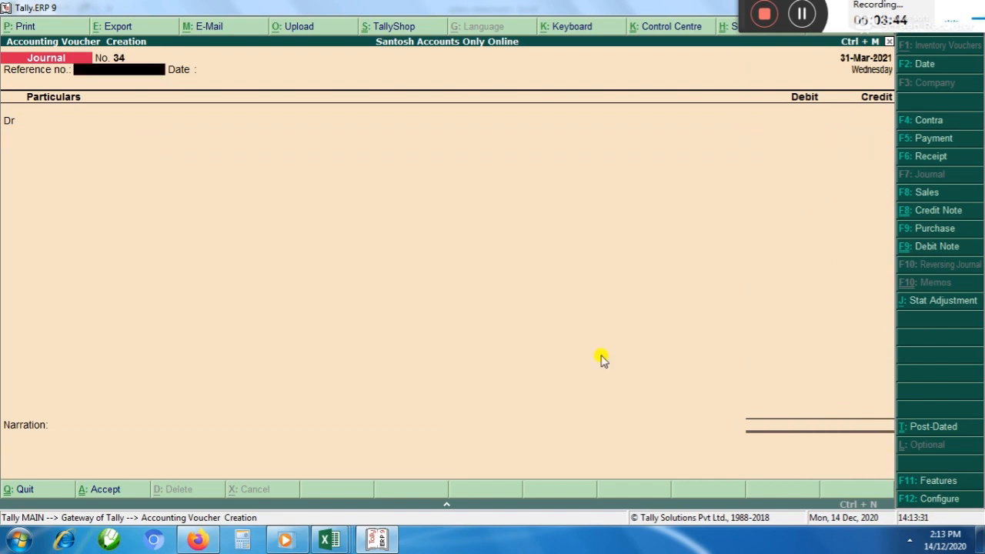
# Switch to the salary statement in Excel and enter the label Audit feed in cell P24
pyautogui.hotkey('alt', 'Tab')
pyautogui.press('Down')
pyautogui.press('Down')
pyautogui.write('Au')
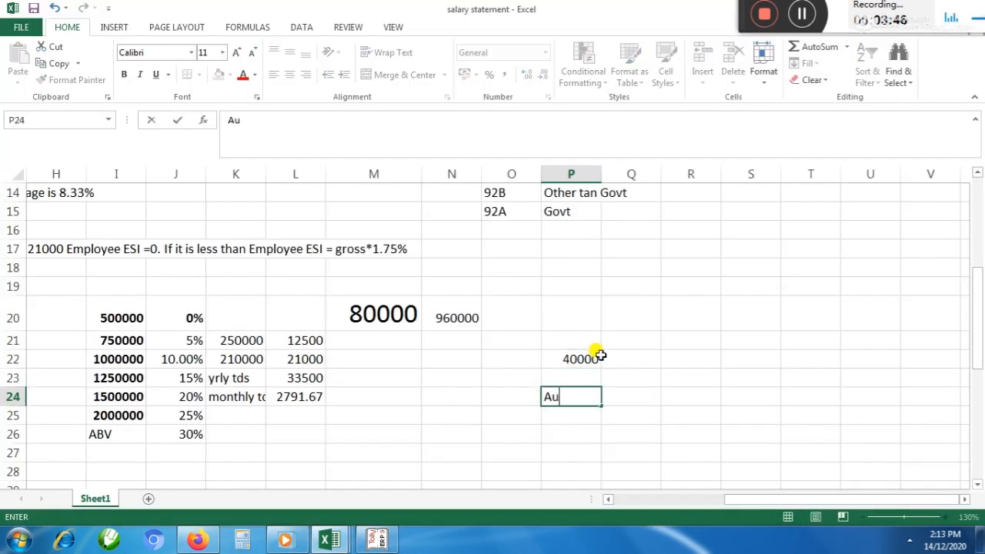
pyautogui.write('dit feed')
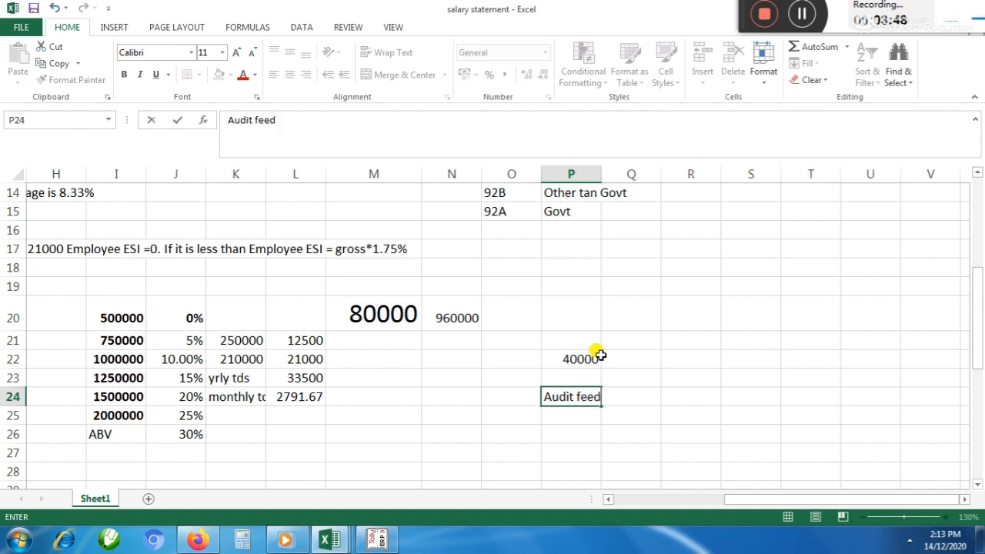
pyautogui.write('s')
pyautogui.press('BackSpace')
pyautogui.press('Return')
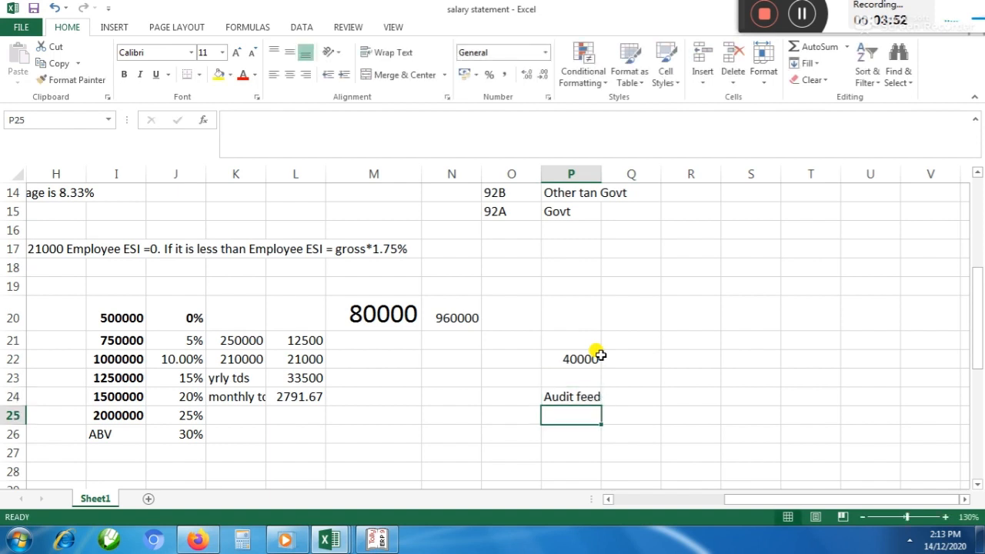
pyautogui.press('Up')
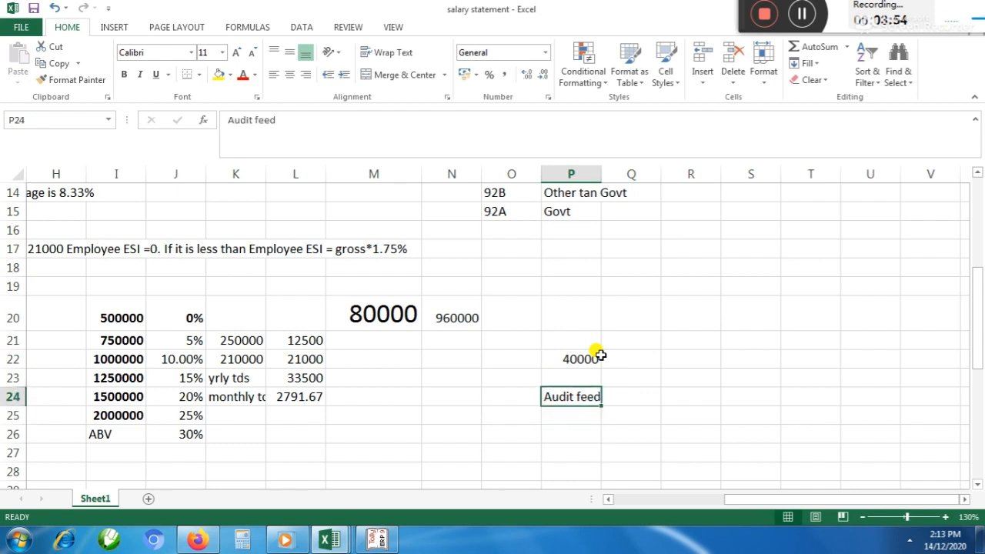
# Enter 100000 in cell P25 under the audit label and return to Tally.ERP 9, leaving the new voucher's reference number blank
pyautogui.press('Down')
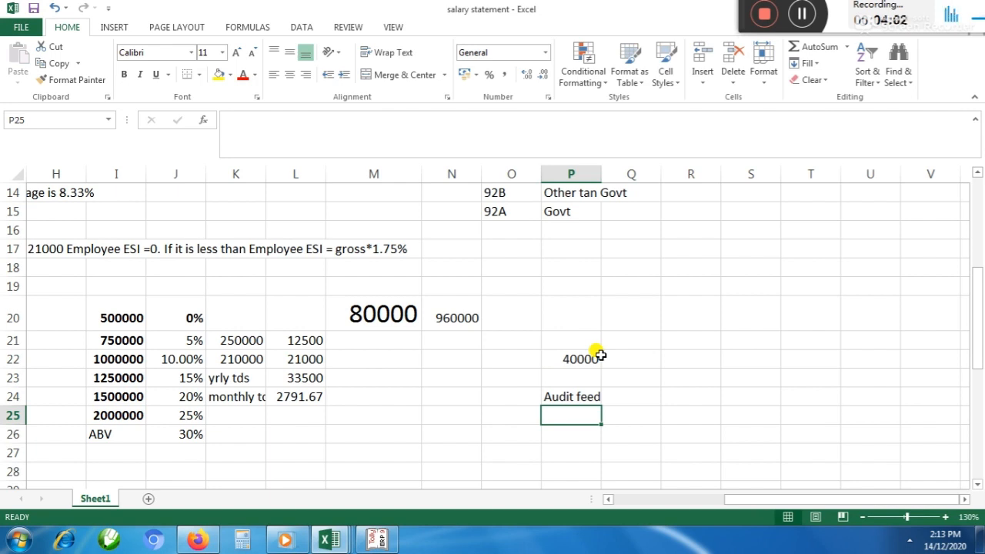
pyautogui.write('10000')
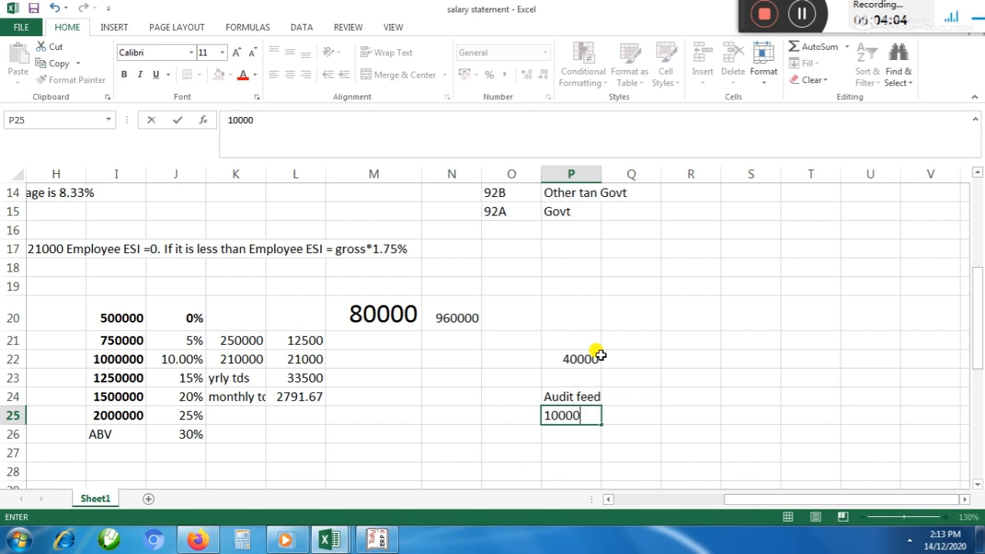
pyautogui.write('0')
pyautogui.press('Return')
pyautogui.press('Up')
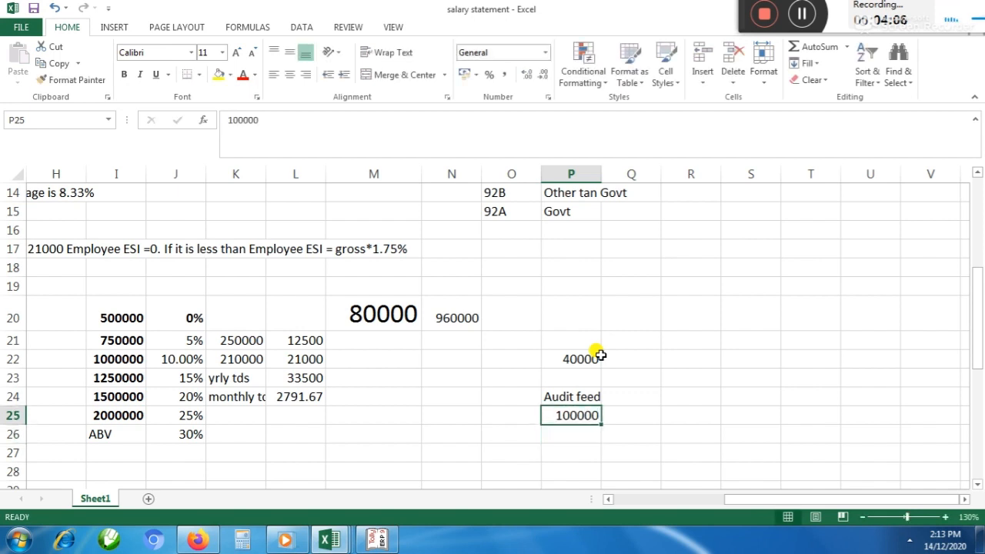
pyautogui.press('Up')
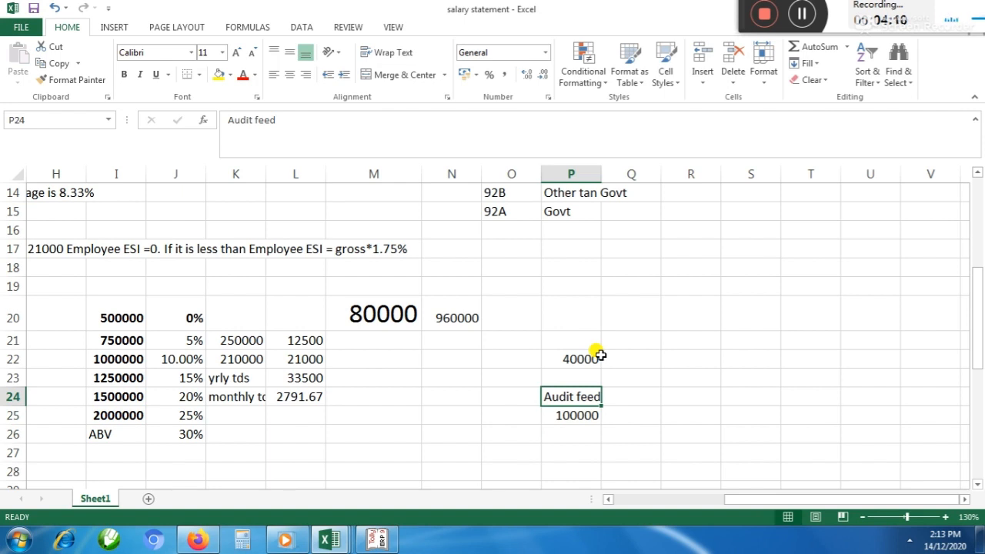
pyautogui.press('Down')
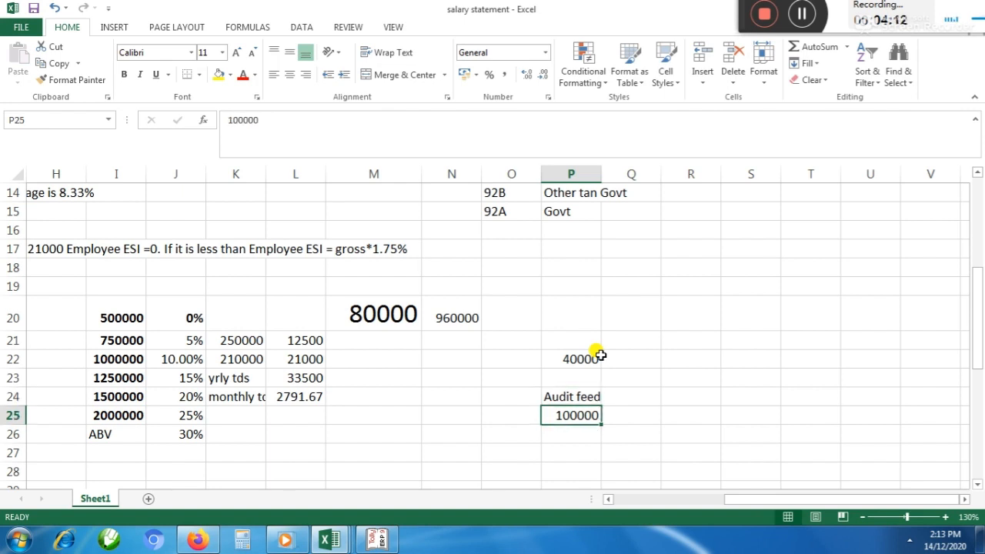
pyautogui.hotkey('alt', 'Tab')
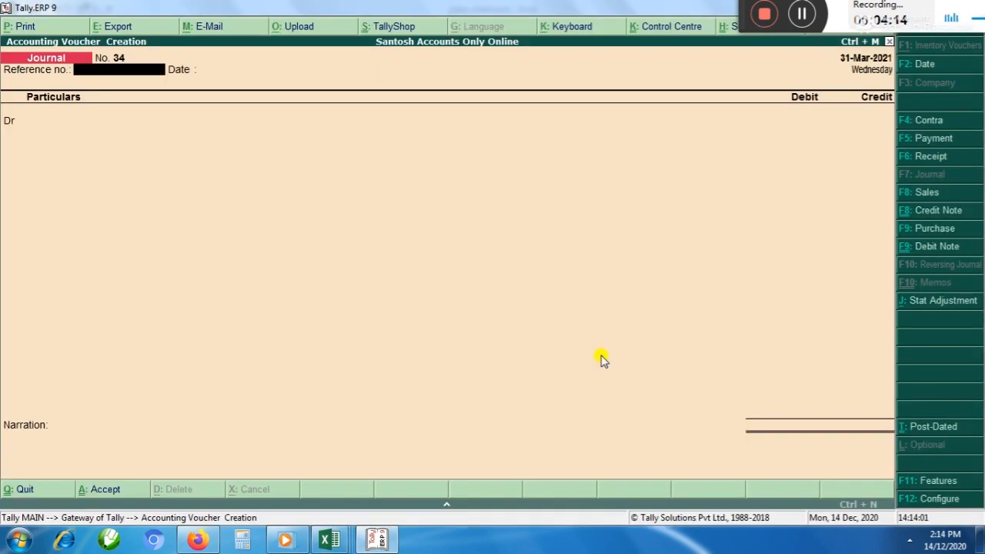
pyautogui.press('Return')
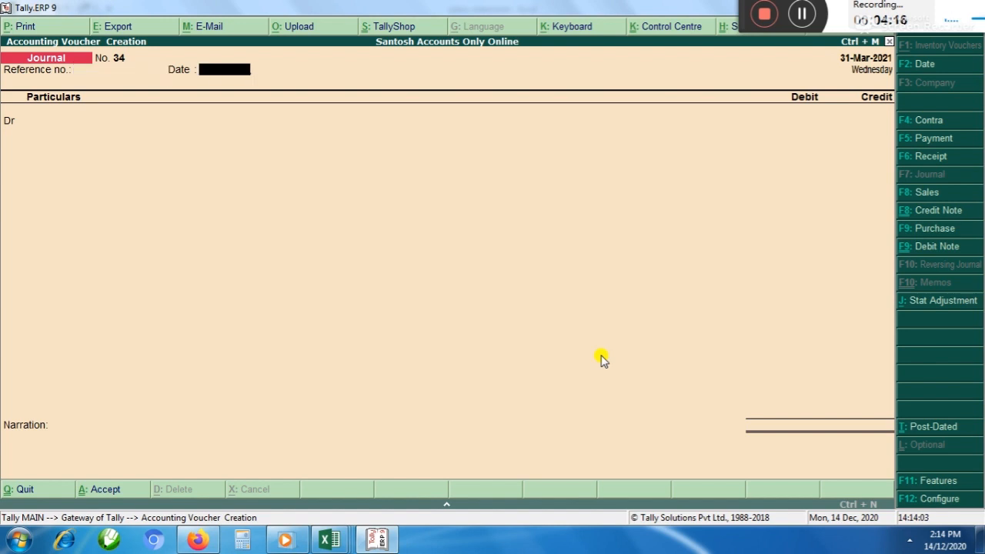
# Leave the voucher date blank and begin a new ledger named Audit Fees from the debit line, without an alias
pyautogui.press('Return')
pyautogui.hotkey('alt', 'c')
pyautogui.write('Au')
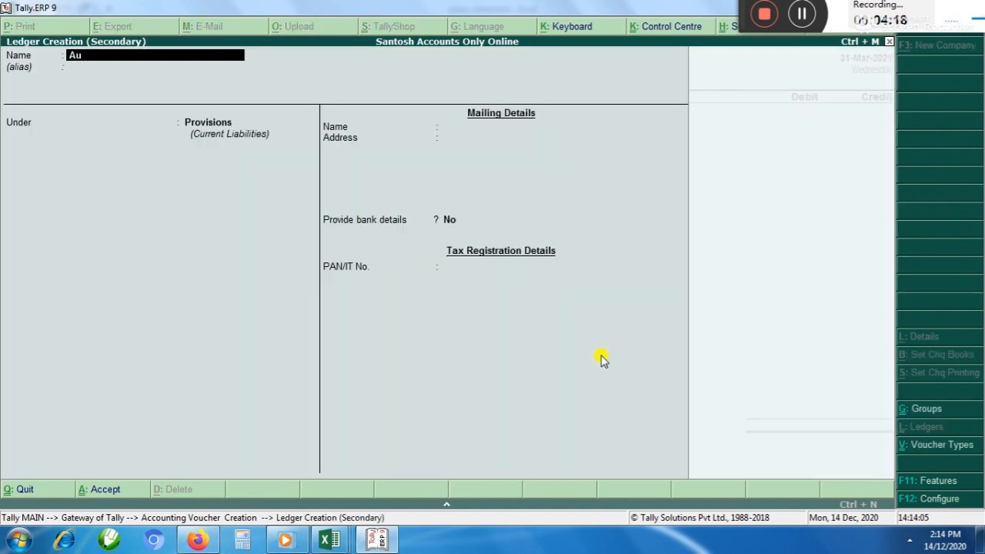
pyautogui.write('f')
pyautogui.press('BackSpace')
pyautogui.write('dit Fees')
pyautogui.press('Return')
pyautogui.press('Return')
# Place the Audit Fees ledger under Indirect Expenses and save it
pyautogui.write('In')
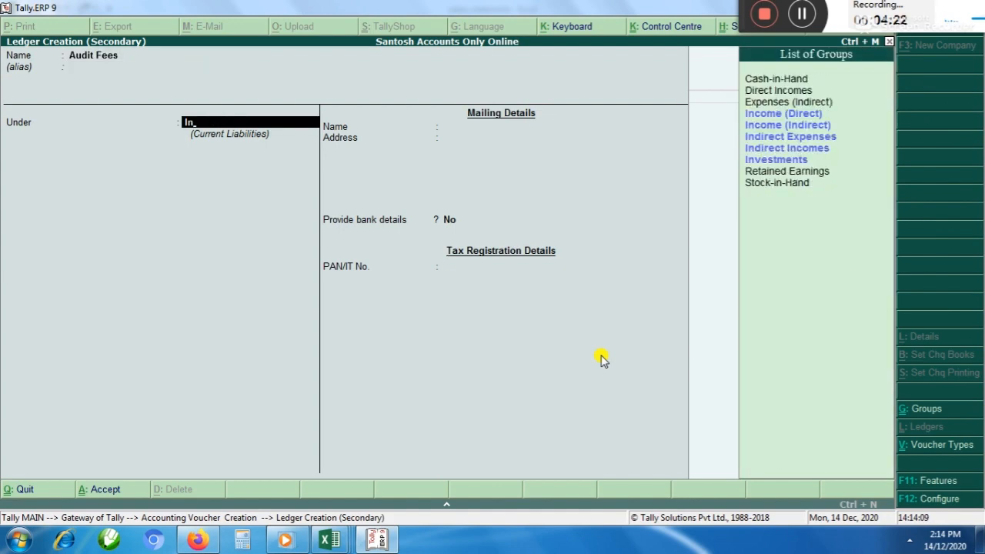
pyautogui.press('Down')
pyautogui.press('Down')
pyautogui.press('Down')
pyautogui.press('Return')
pyautogui.hotkey('ctrl', 'a')
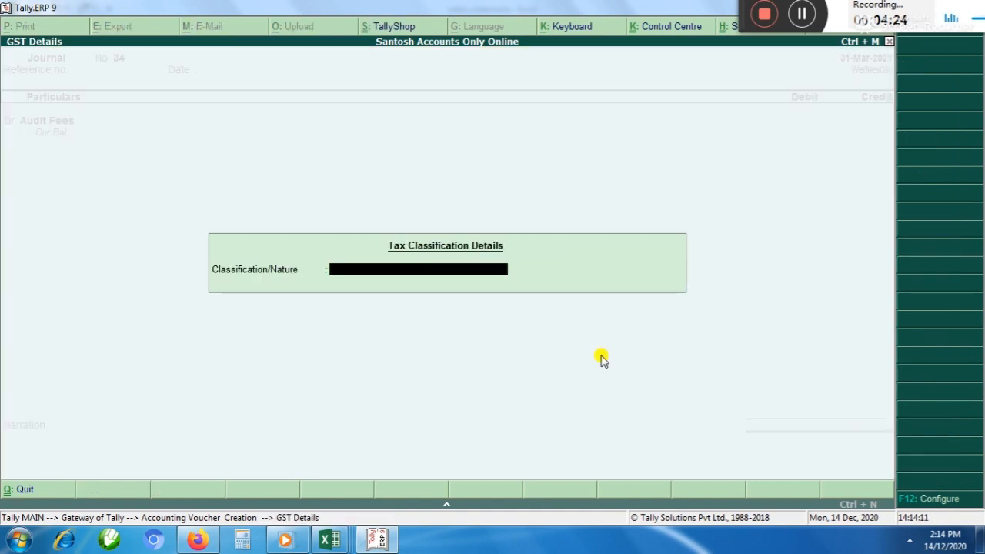
# Debit Audit Fees with 100000, leaving the tax classification blank
pyautogui.press('Return')
pyautogui.write('100000')
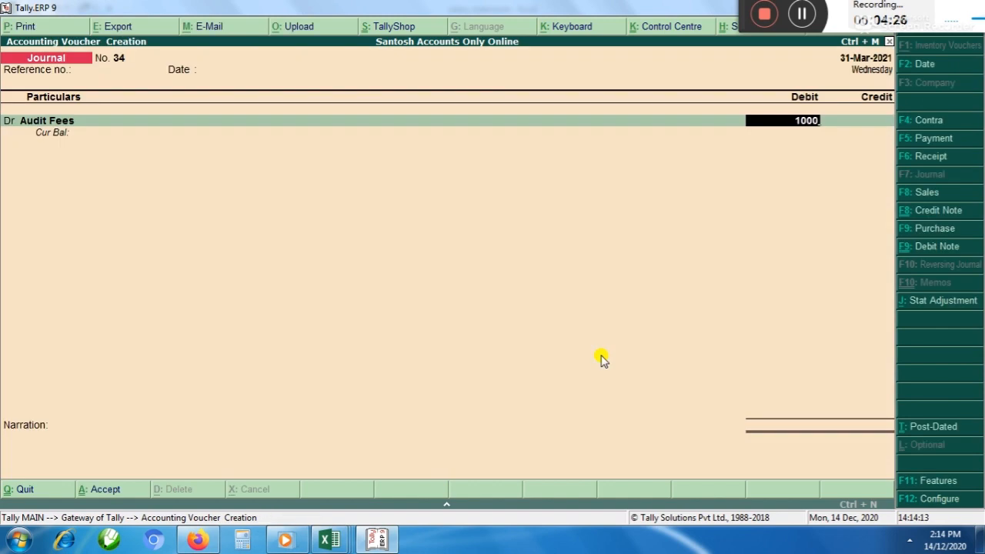
pyautogui.press('Return')
pyautogui.press('Return')
# Create a ledger named Audit Fees Payable under Provisions for the credit line
pyautogui.hotkey('alt', 'c')
pyautogui.write('A')
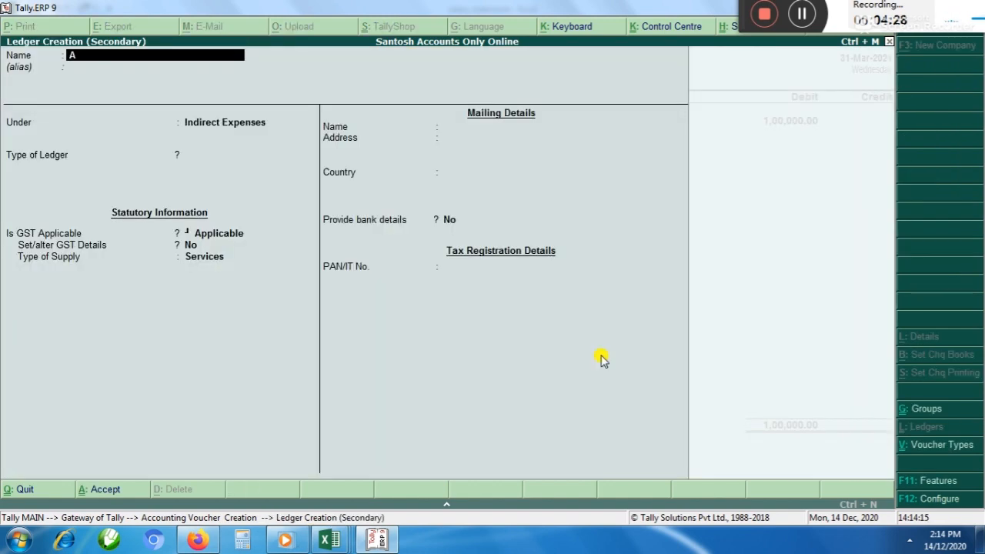
pyautogui.write('udit Fees Payable')
pyautogui.press('Return')
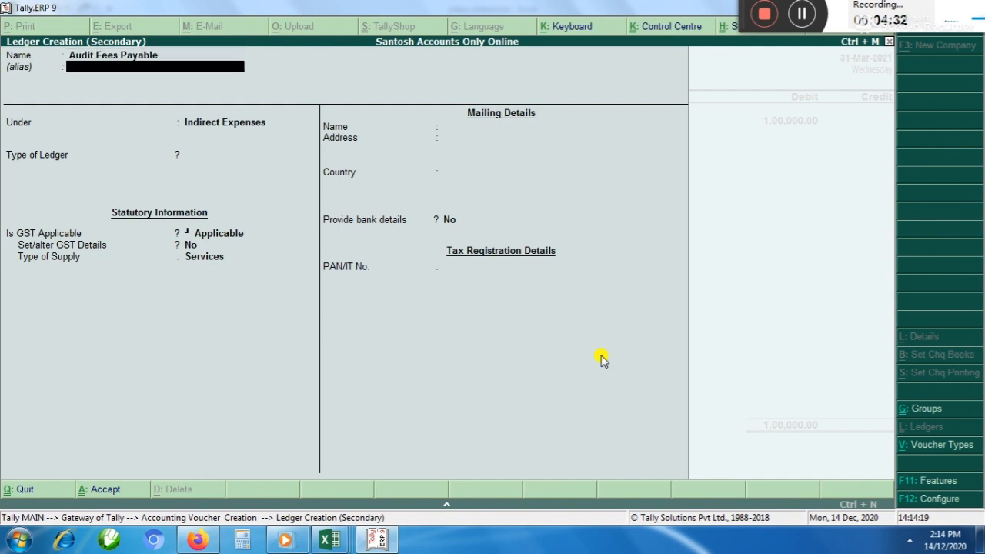
pyautogui.write('Pr')
pyautogui.press('Return')
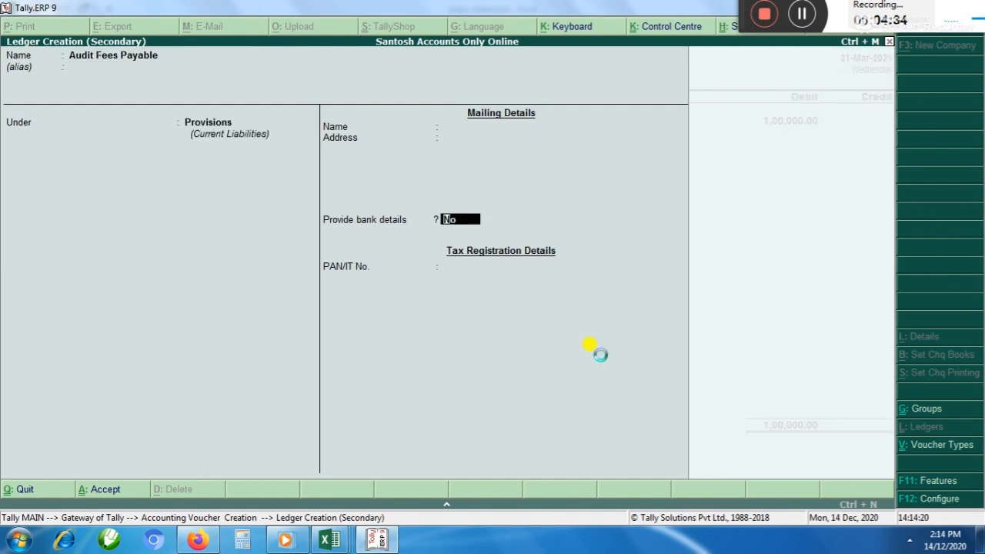
pyautogui.hotkey('ctrl', 'a')
# Credit Audit Fees Payable with 1,00,000 and save the journal voucher without a narration
pyautogui.press('Return')
pyautogui.press('Return')
pyautogui.press('Return')
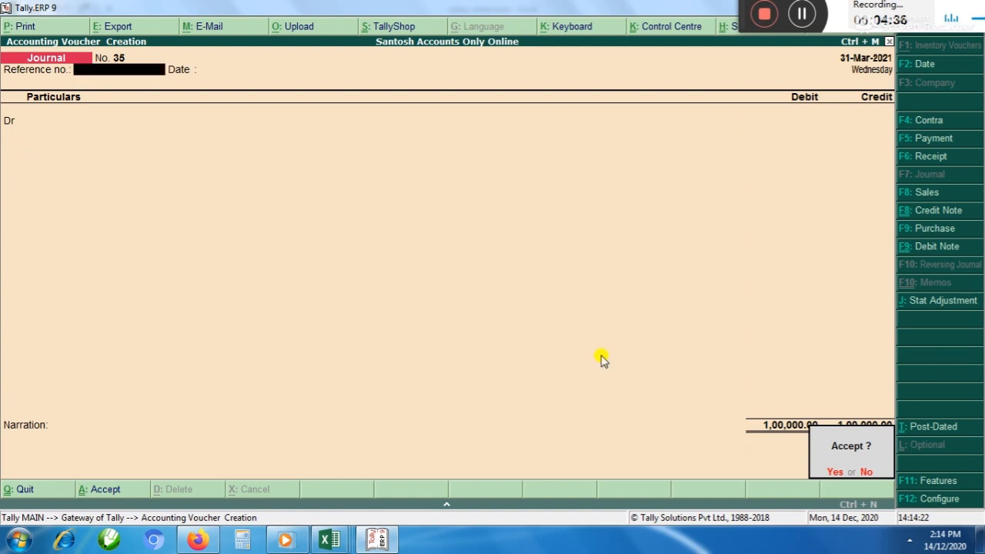
# Switch to the salary statement in Excel and look through the cells around the audit fee and tax slab rows
pyautogui.hotkey('alt', 'Tab')
pyautogui.press('Left')
pyautogui.press('Left')
pyautogui.press('Left')
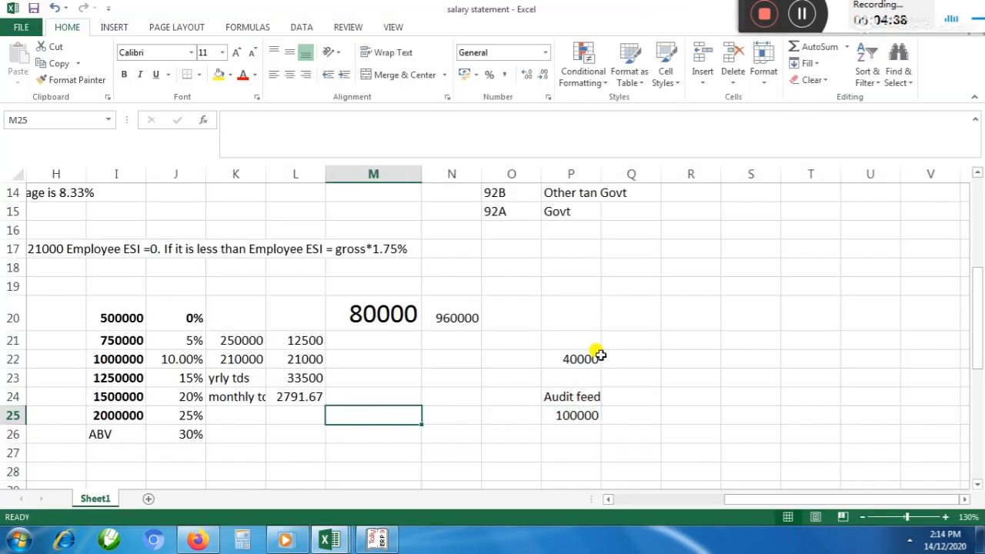
pyautogui.press('Right')
pyautogui.press('Right')
pyautogui.press('Right')
pyautogui.press('Down')
pyautogui.press('Left')
pyautogui.press('Left')
pyautogui.press('Left')
pyautogui.press('Left')
pyautogui.press('Left')
pyautogui.press('Left')
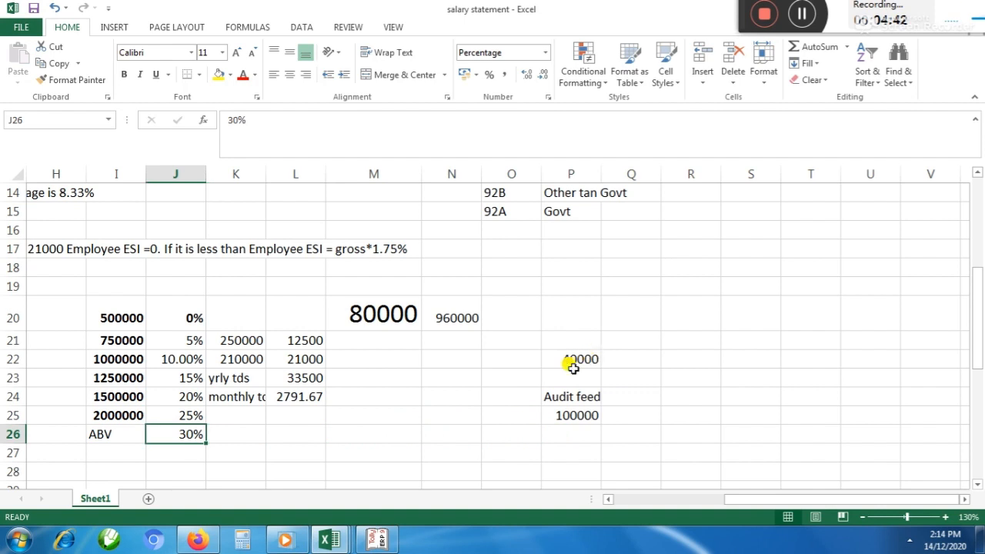
pyautogui.press('Left')
pyautogui.press('Left')
pyautogui.press('Left')
pyautogui.press('Left')
pyautogui.press('Left')
pyautogui.press('Left')
pyautogui.press('Up')
pyautogui.press('Up')
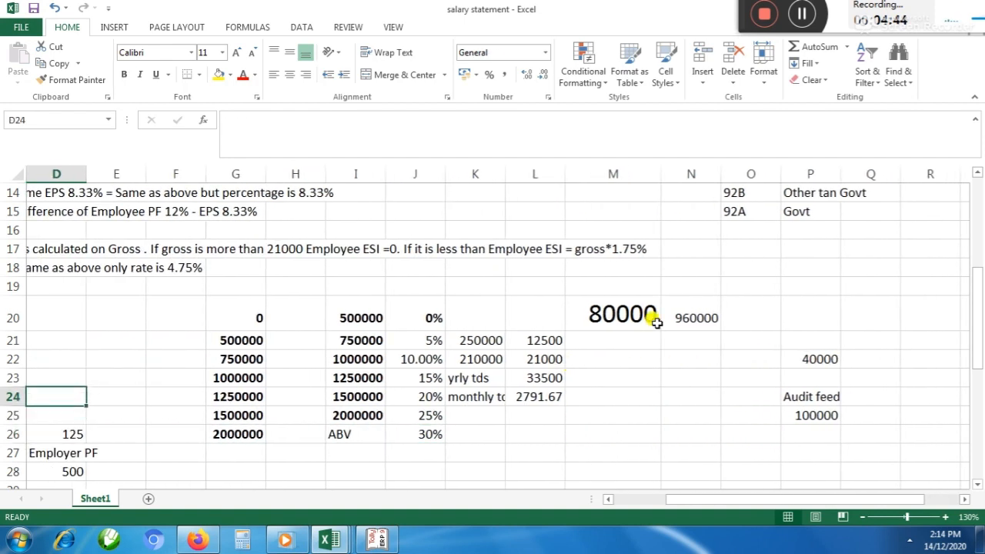
# Switch to the finalization workbook in Excel and review the first checklist item, Outstanding, in cell B3
pyautogui.moveTo(338, 542)
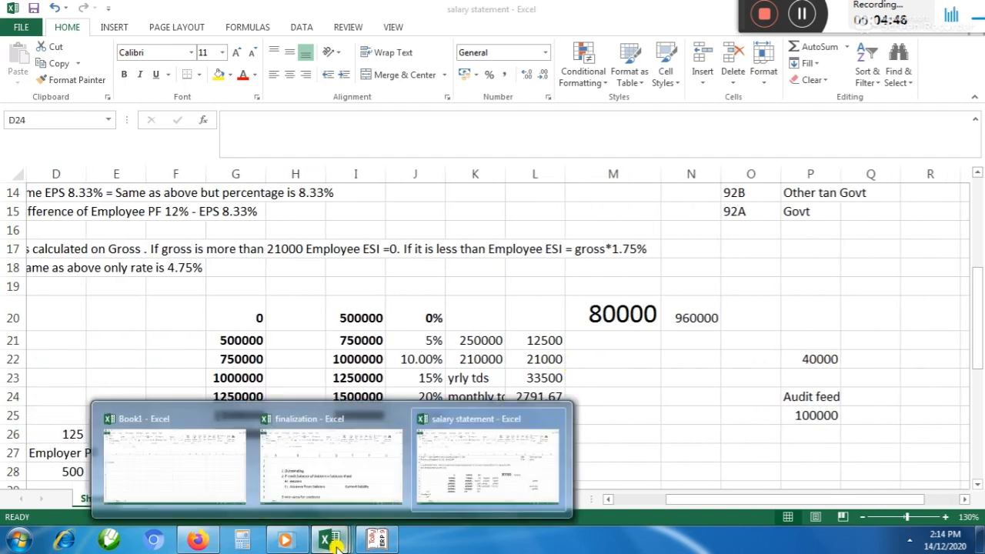
pyautogui.click(330, 488)
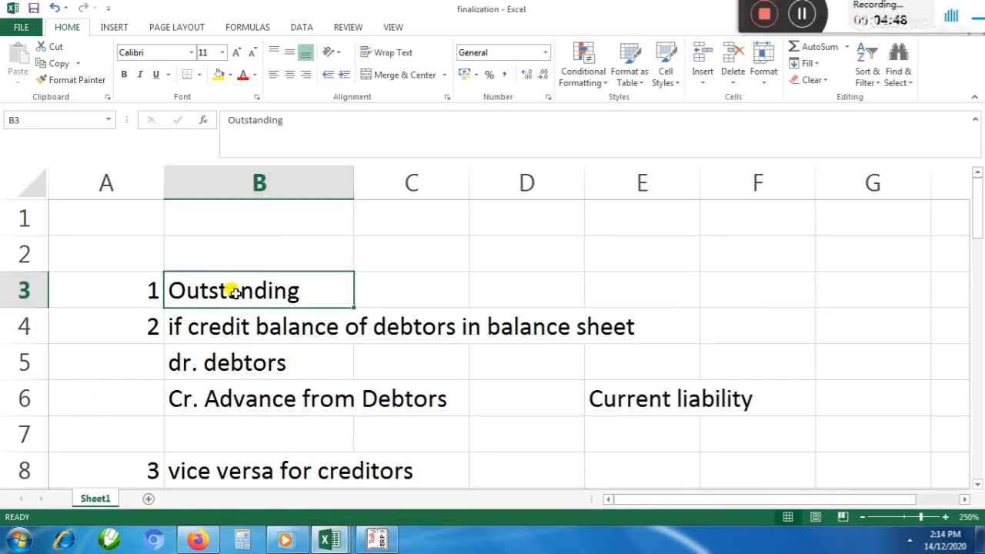
pyautogui.click(388, 284)
pyautogui.click(271, 284)
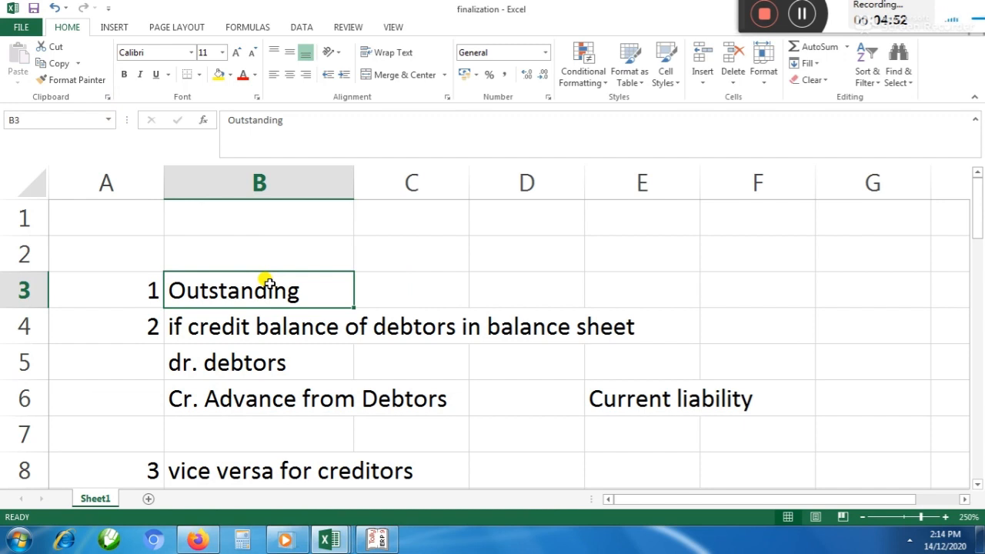
pyautogui.press('alt')
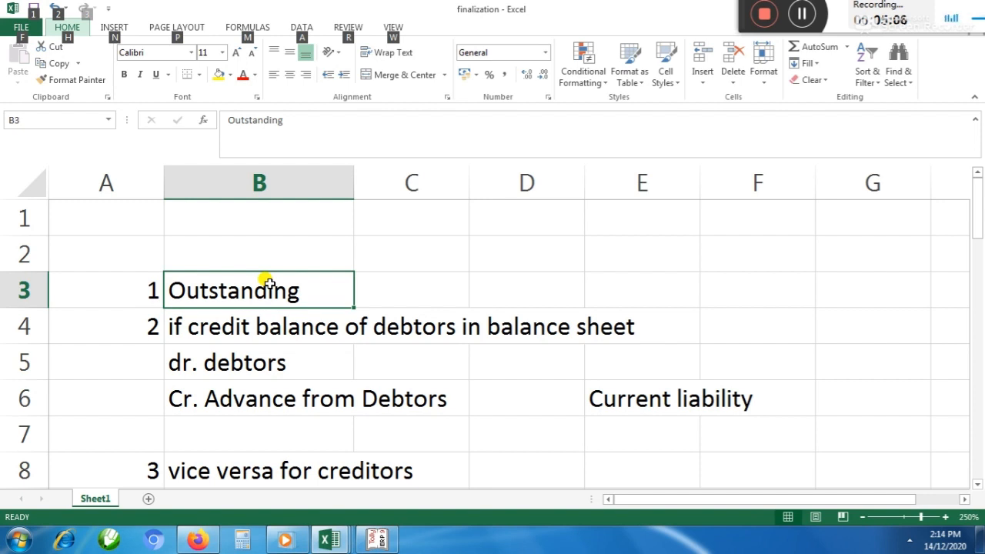
pyautogui.press('Escape')
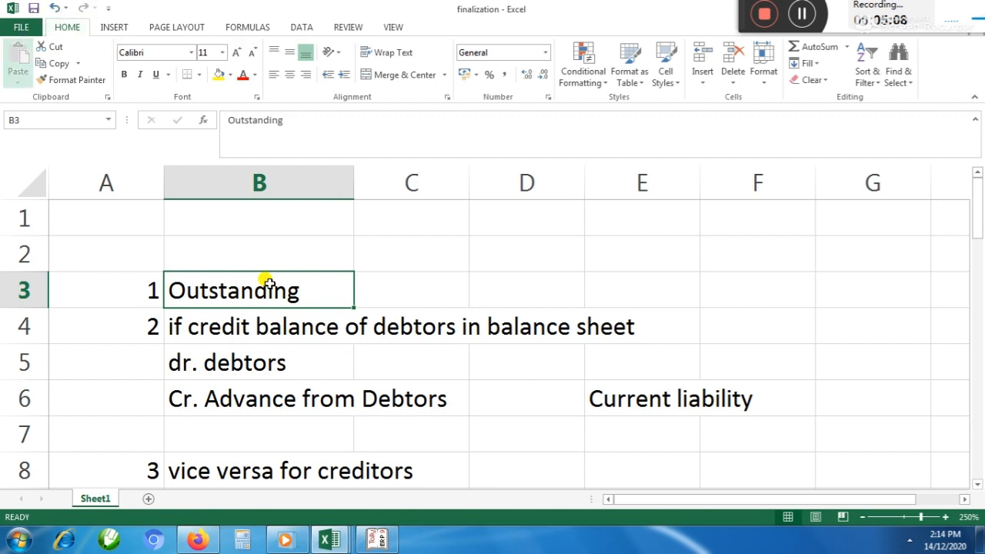
pyautogui.press('Left')
pyautogui.press('Right')
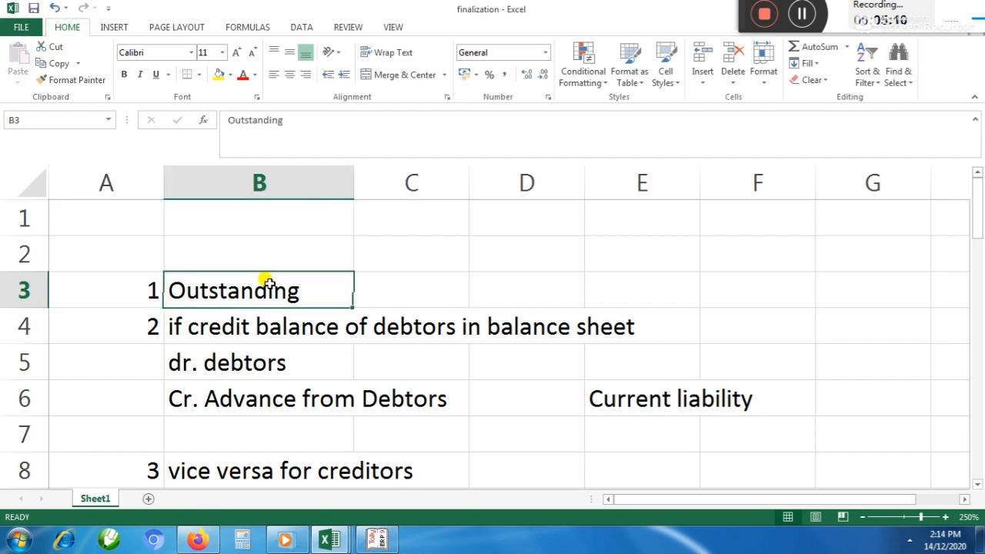
# Read the checklist items on credit balances of debtors and the vice versa entry for creditors
pyautogui.press('Left')
pyautogui.press('Down')
pyautogui.press('Right')
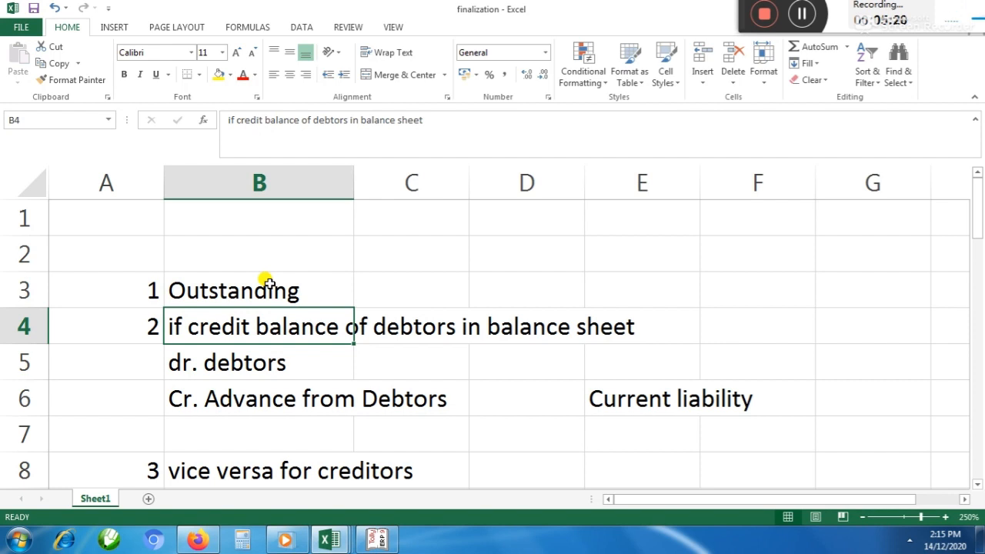
pyautogui.press('Down')
pyautogui.press('Down')
pyautogui.press('Down')
pyautogui.press('Down')
pyautogui.press('Down')
pyautogui.press('Up')
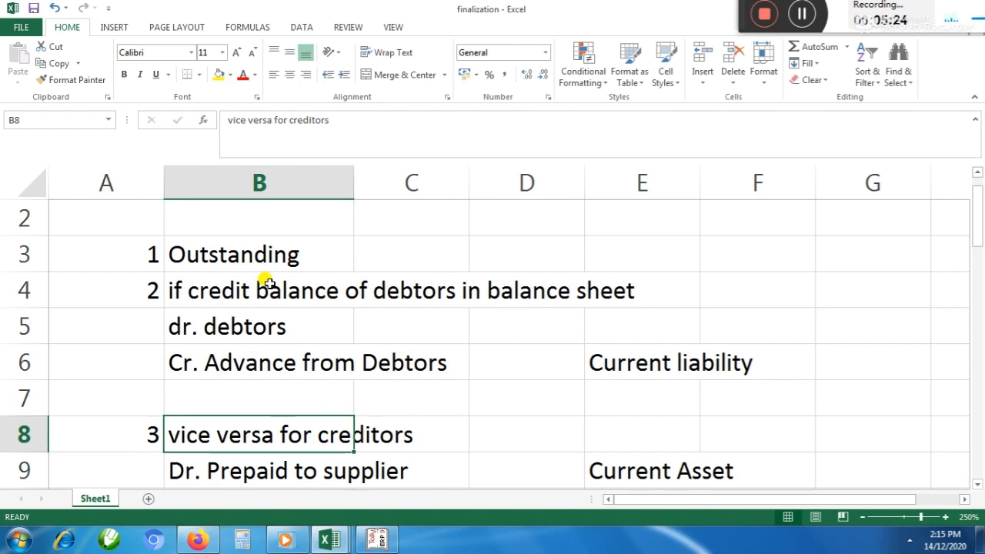
# Switch to Tally.ERP 9, leave the empty voucher and open the Balance Sheet in detailed view
pyautogui.hotkey('alt', 'Tab')
pyautogui.hotkey('alt', 'Tab')
pyautogui.hotkey('alt', 'Tab')
pyautogui.hotkey('alt', 'Tab')
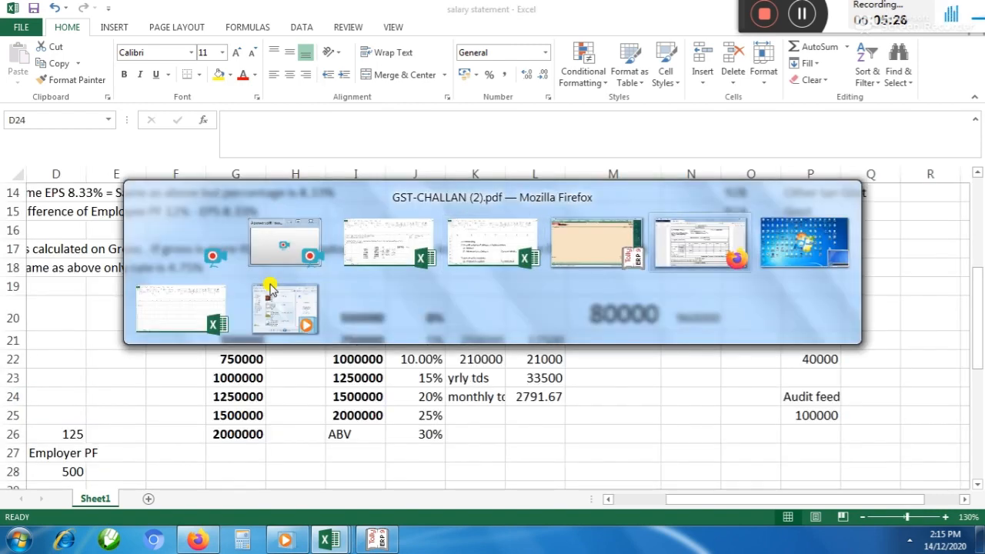
pyautogui.hotkey('alt', 'shift', 'Tab')
pyautogui.press('Escape')
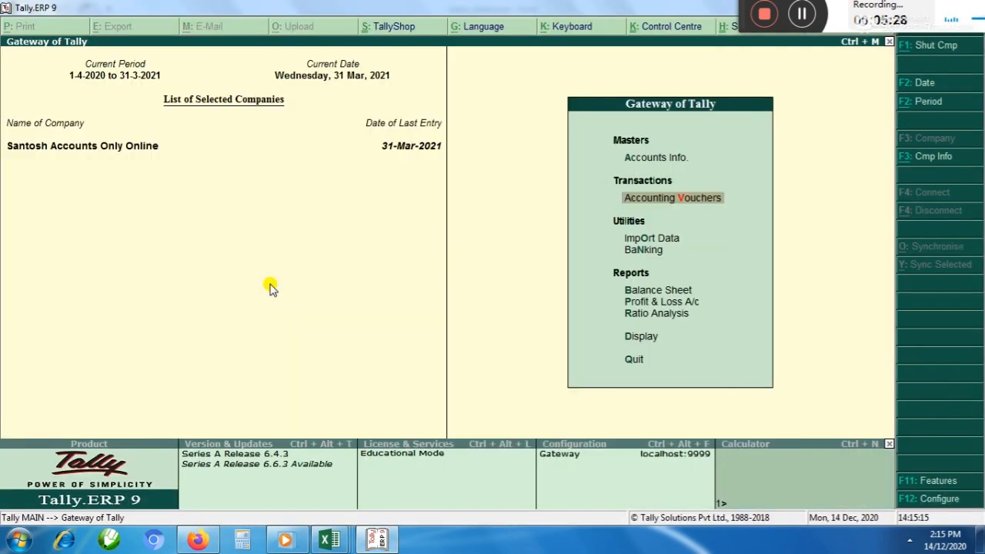
pyautogui.press('Down')
pyautogui.press('Down')
# Open the Sundry Debtors group summary under Current Assets in the Balance Sheet
pyautogui.press('Down')
pyautogui.press('Return')
pyautogui.hotkey('alt', 'F1')
pyautogui.press('Down')
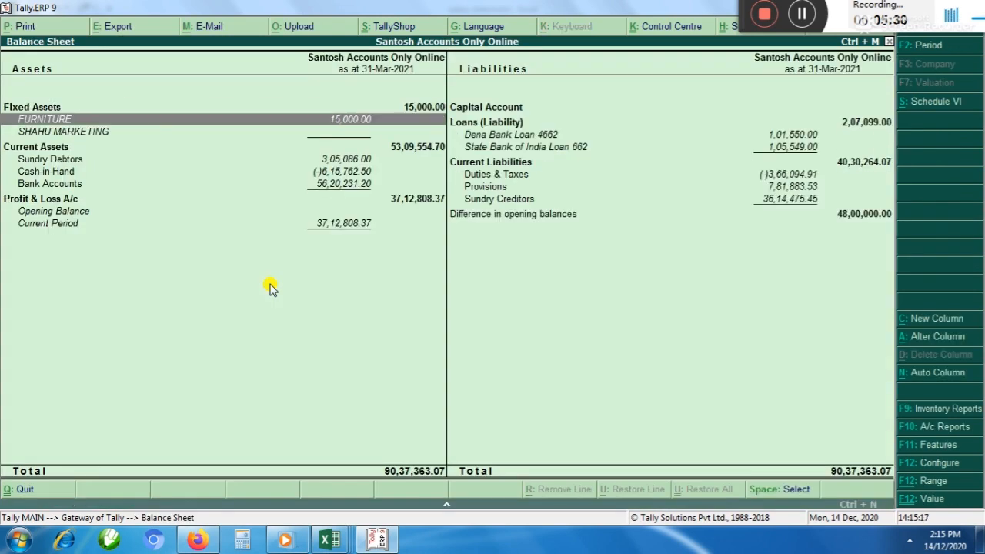
pyautogui.press('Down')
pyautogui.press('Down')
pyautogui.press('Down')
pyautogui.press('Down')
pyautogui.press('Up')
pyautogui.press('Up')
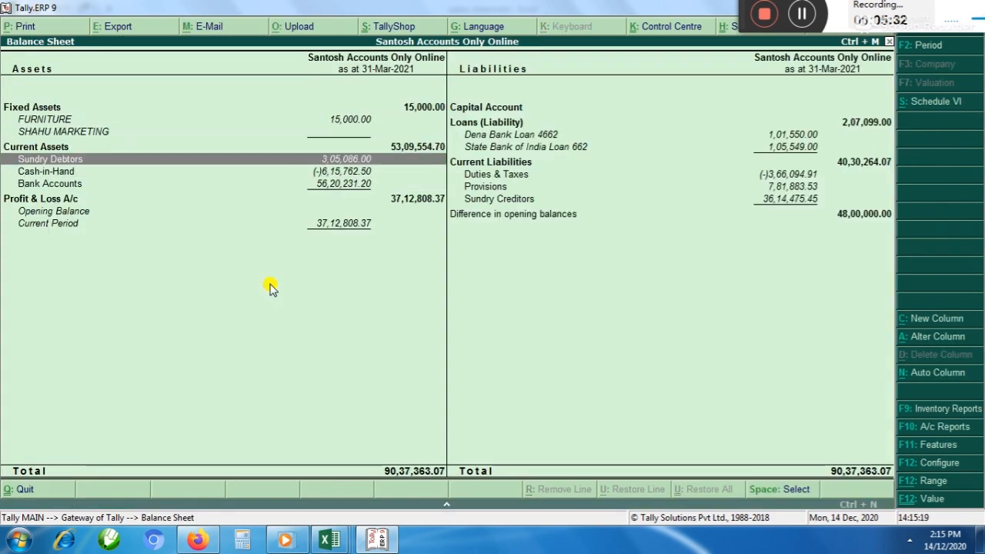
pyautogui.press('Return')
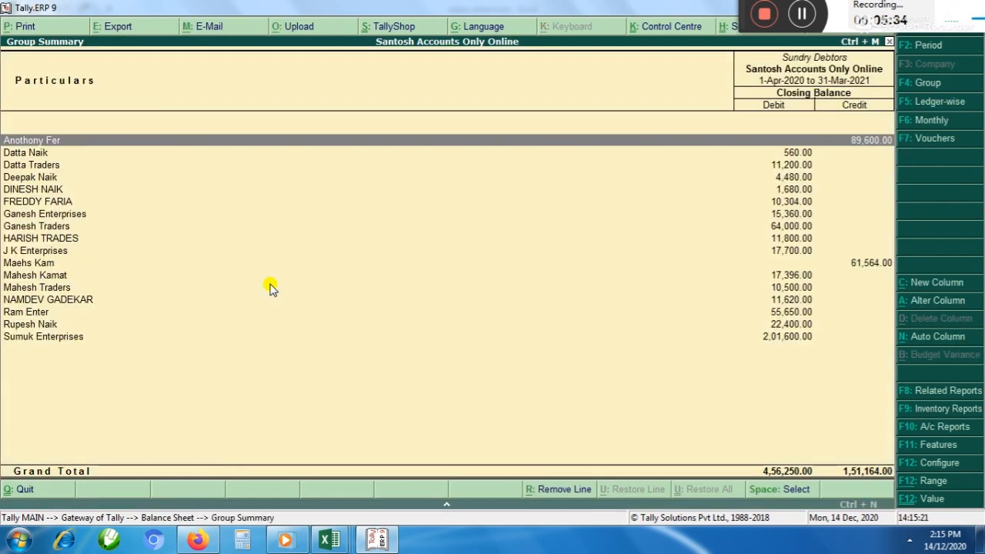
# Examine the Sundry Debtors list for parties whose closing balances are in the credit column
pyautogui.press('Down')
pyautogui.press('Down')
pyautogui.press('Down')
pyautogui.press('Down')
pyautogui.press('Down')
pyautogui.press('Down')
pyautogui.press('Up')
pyautogui.press('Up')
pyautogui.press('Up')
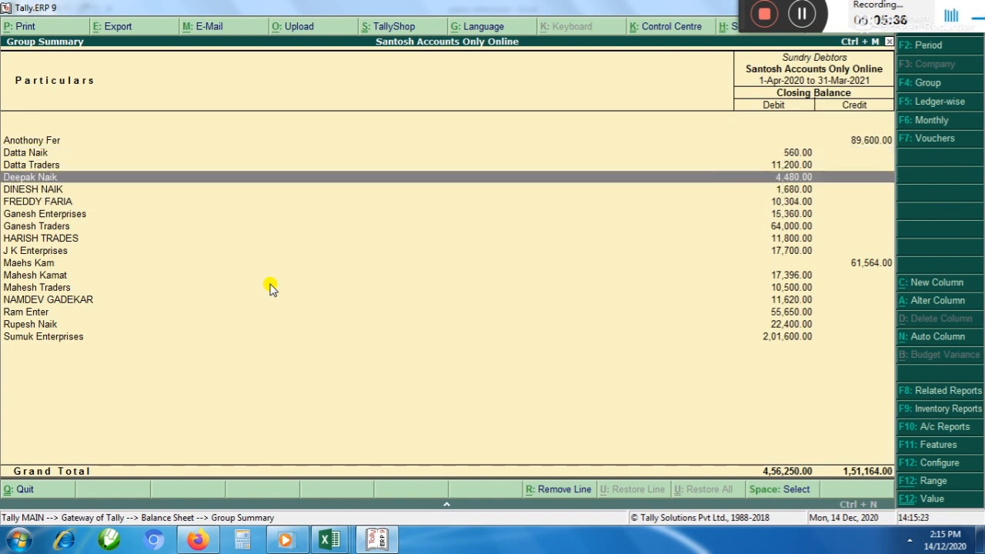
pyautogui.press('Up')
pyautogui.press('Up')
pyautogui.press('Up')
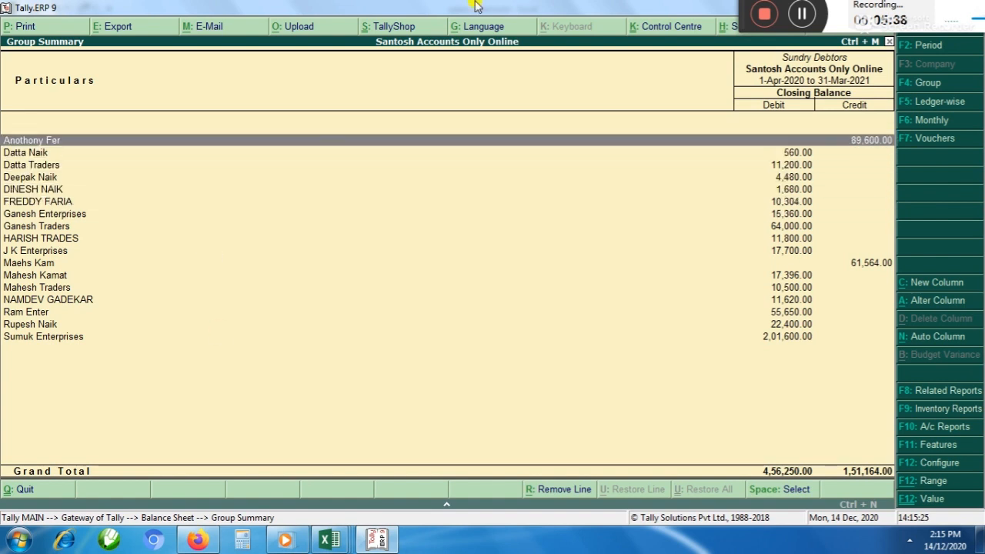
pyautogui.press('Down')
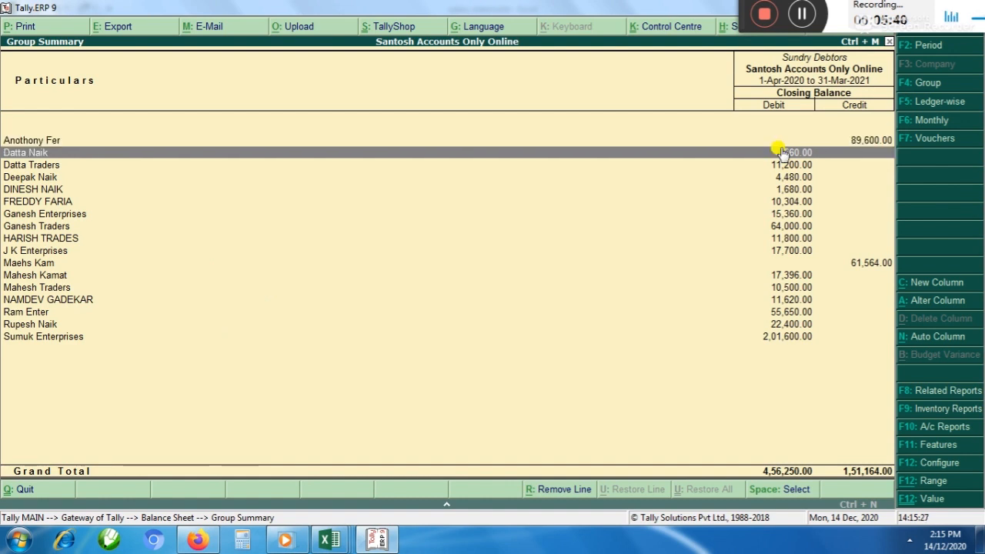
pyautogui.press('Down')
pyautogui.press('Down')
pyautogui.press('Down')
pyautogui.press('Down')
pyautogui.press('Down')
pyautogui.press('Down')
pyautogui.press('Down')
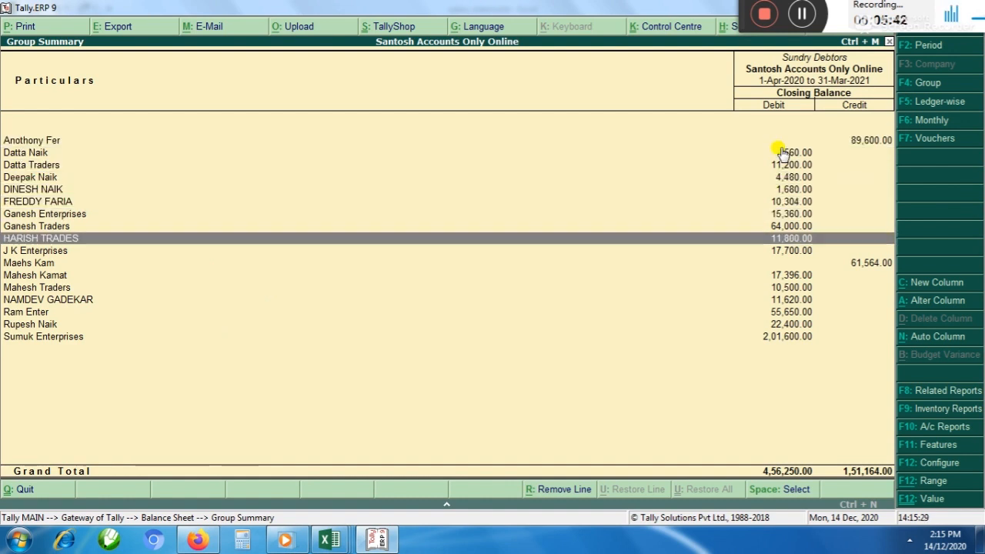
pyautogui.press('Down')
pyautogui.press('Down')
pyautogui.press('Down')
pyautogui.press('Down')
pyautogui.press('Down')
pyautogui.press('Down')
pyautogui.press('Down')
pyautogui.press('Down')
pyautogui.press('Up')
pyautogui.press('Up')
pyautogui.press('Up')
pyautogui.press('Up')
pyautogui.press('Up')
pyautogui.press('Up')
pyautogui.press('Up')
pyautogui.press('Up')
pyautogui.press('Up')
pyautogui.press('Up')
pyautogui.press('Up')
pyautogui.press('Up')
pyautogui.press('Up')
pyautogui.press('Up')
pyautogui.press('Up')
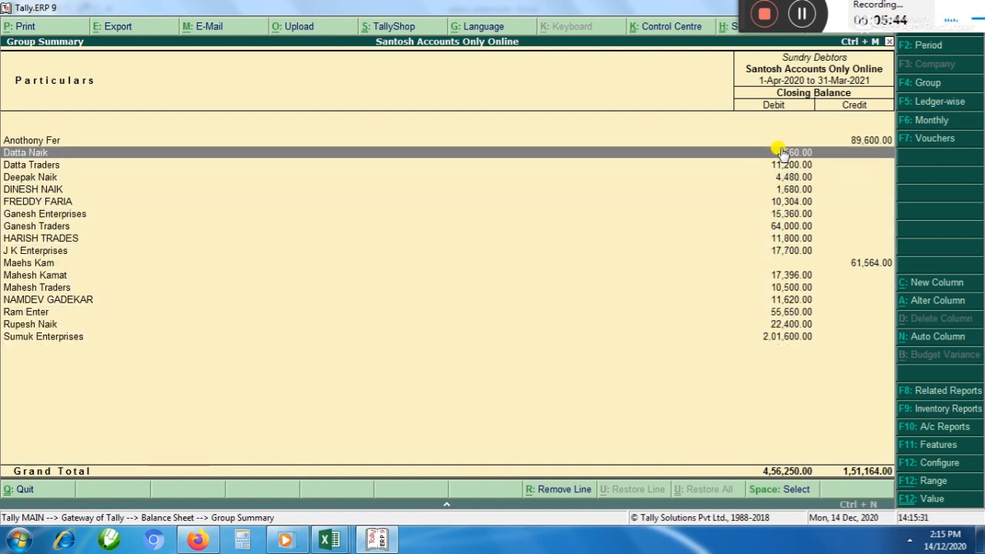
pyautogui.press('Down')
pyautogui.press('Down')
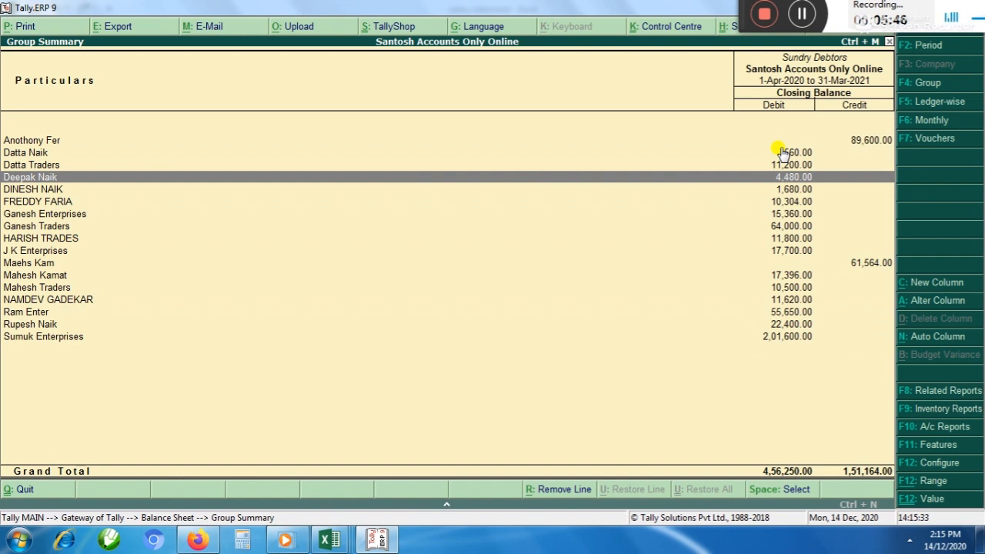
pyautogui.press('Up')
pyautogui.press('Up')
pyautogui.press('Up')
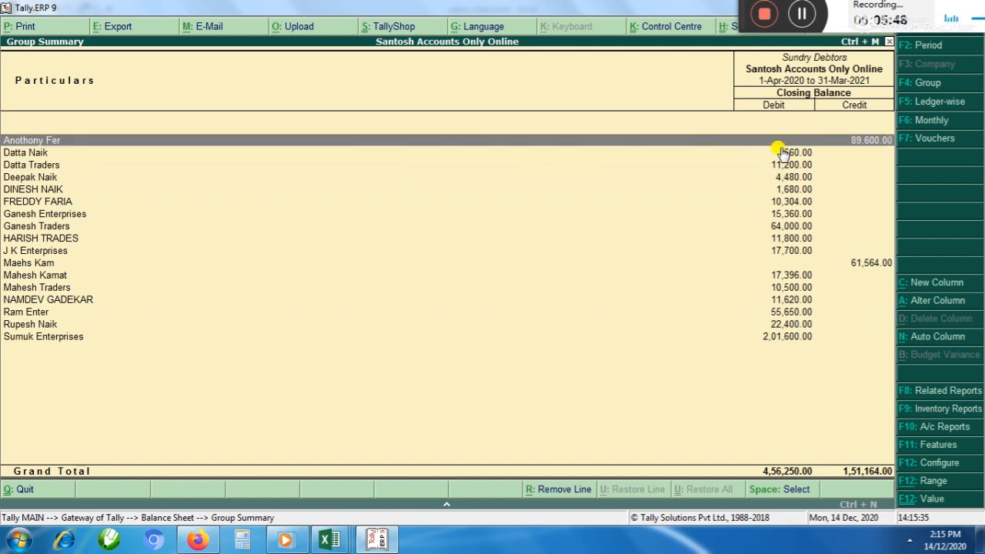
pyautogui.press('Down')
pyautogui.press('Down')
pyautogui.press('Down')
pyautogui.press('Down')
pyautogui.press('Down')
pyautogui.press('Down')
pyautogui.press('Down')
pyautogui.press('Down')
pyautogui.press('Down')
pyautogui.press('Down')
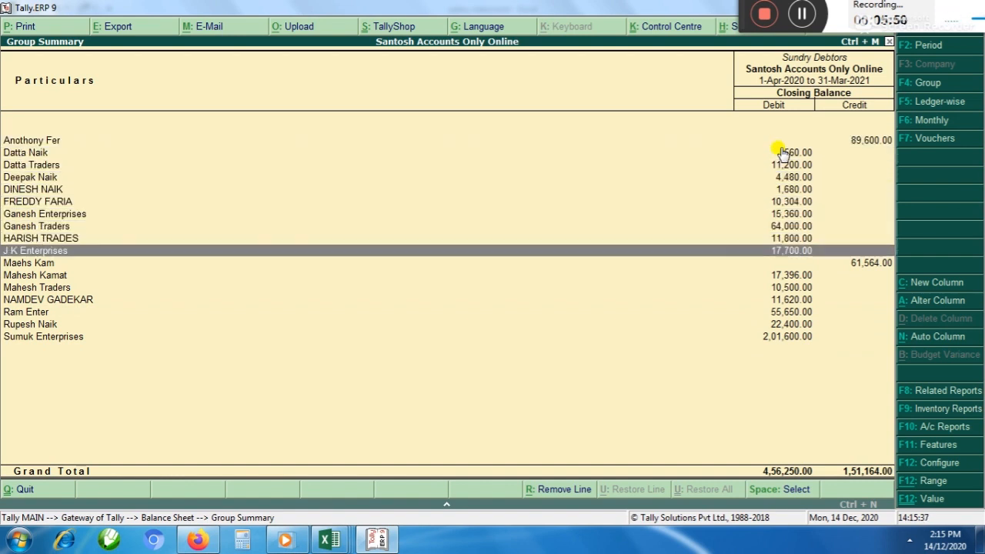
pyautogui.press('Up')
pyautogui.press('Up')
pyautogui.press('Up')
pyautogui.press('Up')
pyautogui.press('Up')
pyautogui.press('Up')
pyautogui.press('Up')
pyautogui.press('Up')
pyautogui.press('Up')
pyautogui.press('Up')
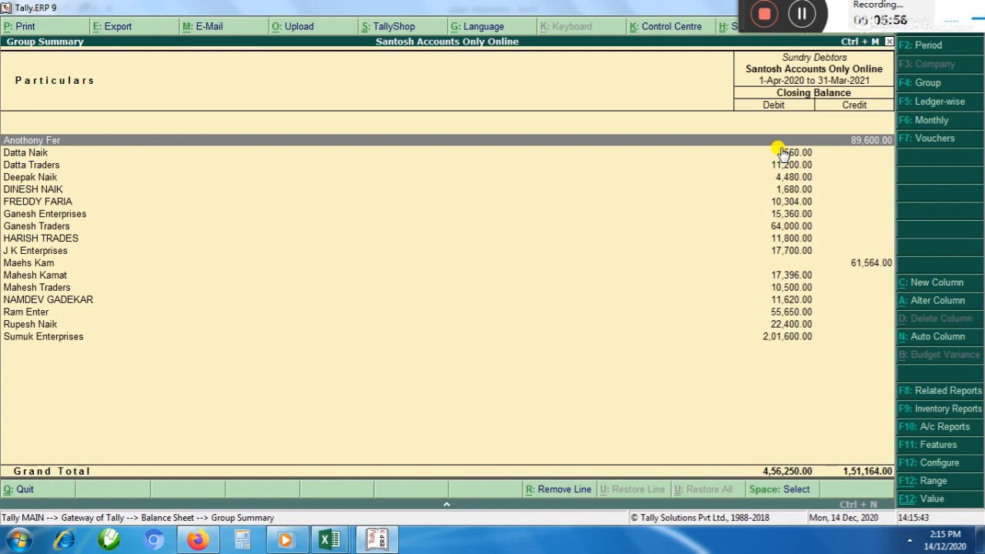
# Leave the Balance Sheet reports and open a new journal voucher under Accounting Vouchers
pyautogui.press('Escape')
pyautogui.press('Escape')
pyautogui.press('Up')
pyautogui.press('Up')
pyautogui.press('Up')
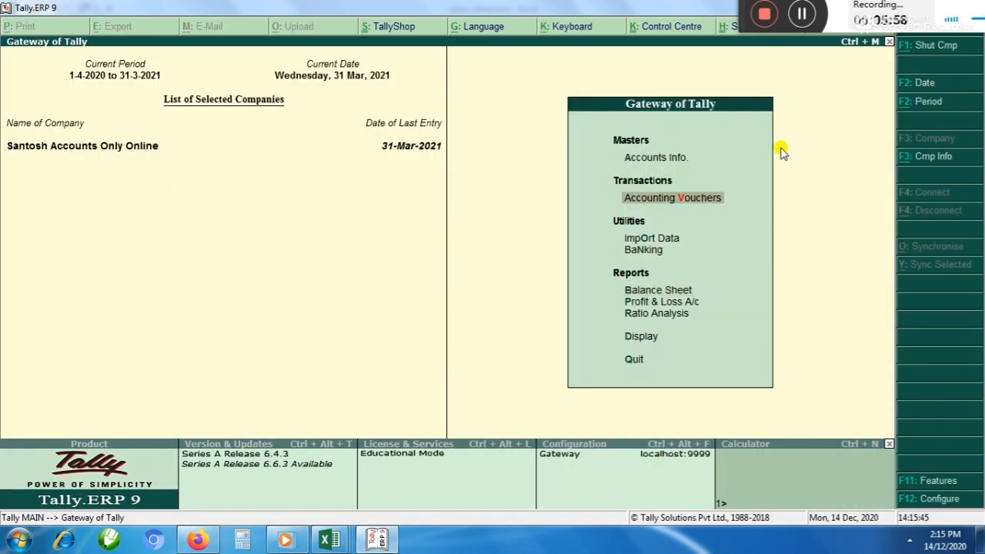
pyautogui.press('Return')
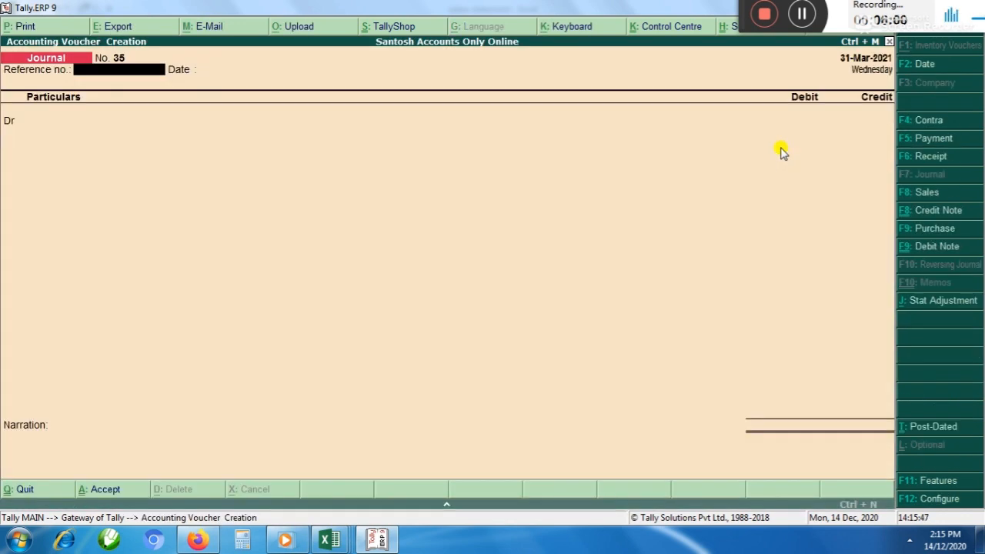
# Switch to a new receipt voucher and start a new ledger from it, entering the customer's full name
pyautogui.press('F5')
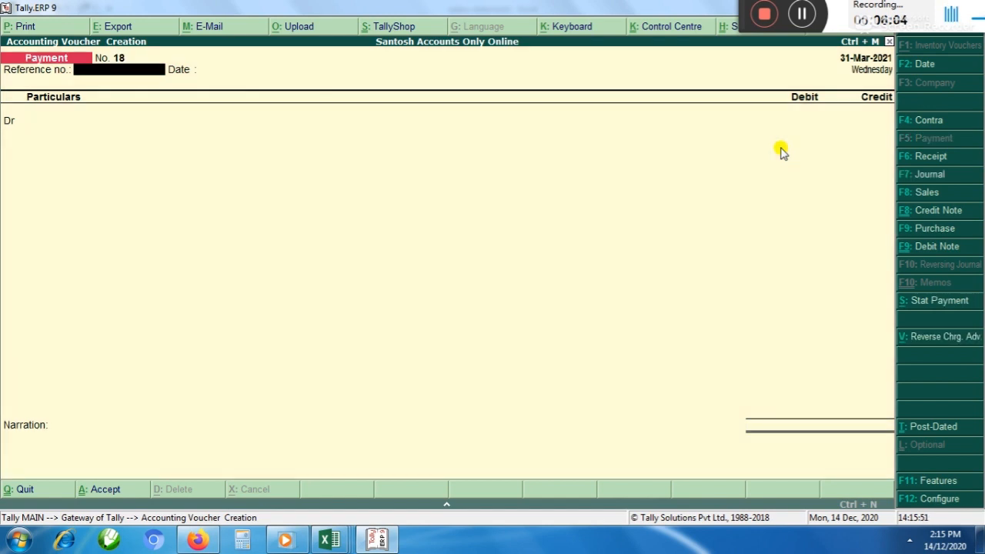
pyautogui.press('F6')
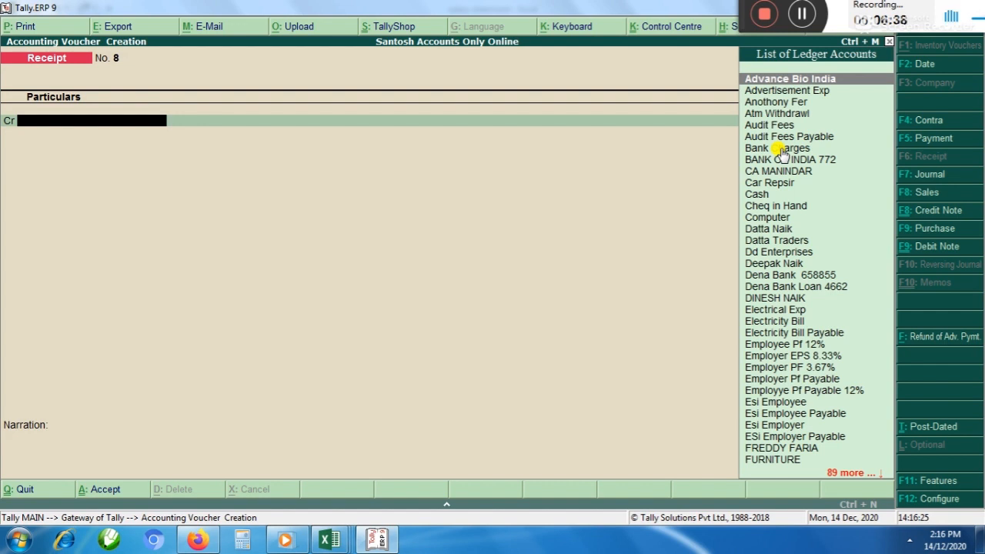
pyautogui.hotkey('alt', 'c')
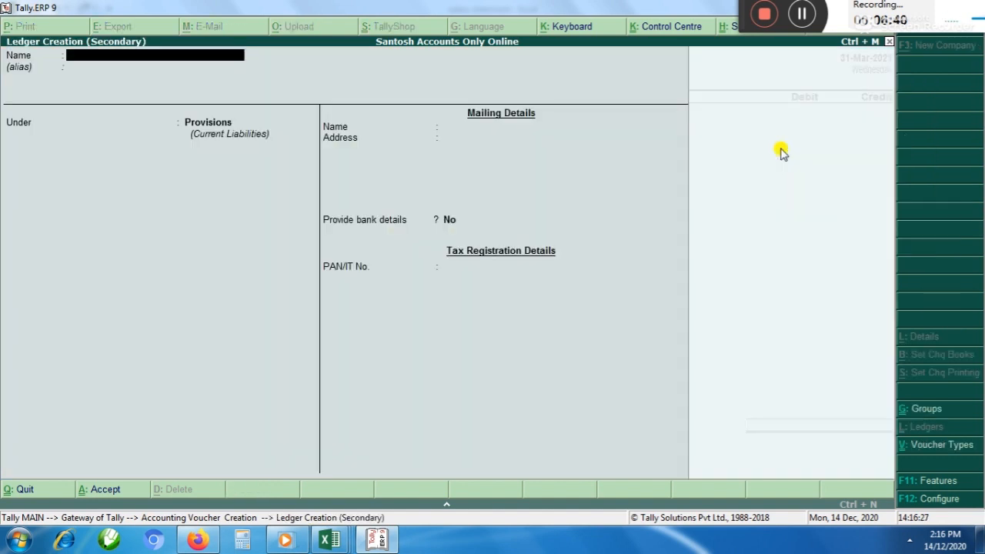
pyautogui.write('Mr John Dias')
pyautogui.press('Return')
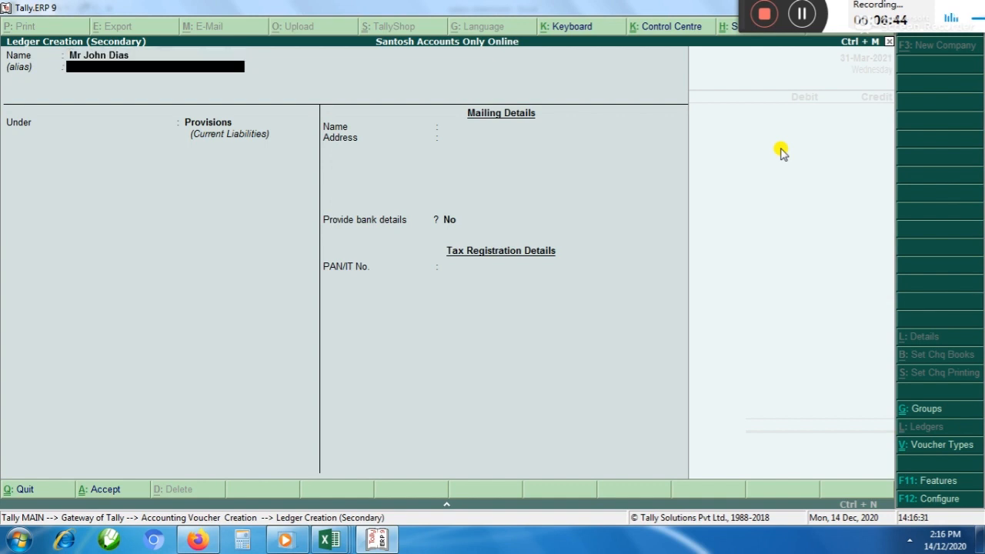
# Place the new customer ledger under the Sundry Debtors group and save it
pyautogui.press('Return')
pyautogui.write('S')
pyautogui.press('Down')
pyautogui.press('Down')
pyautogui.press('Down')
pyautogui.press('Down')
pyautogui.press('Return')
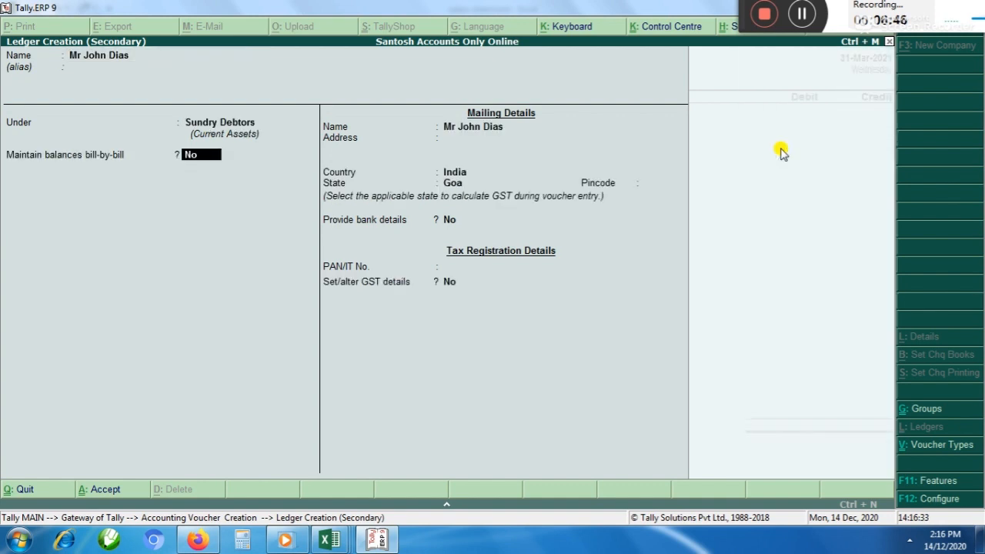
pyautogui.hotkey('ctrl', 'a')
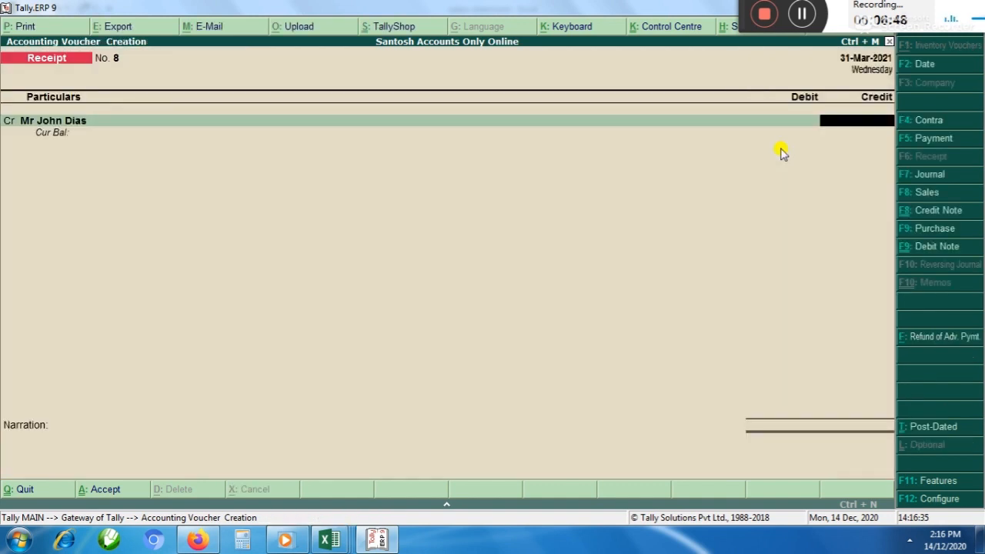
# Credit the new customer with 10000 in the receipt voucher and debit STATE BANK OF INDIA for the same amount
pyautogui.write('10000')
pyautogui.press('Return')
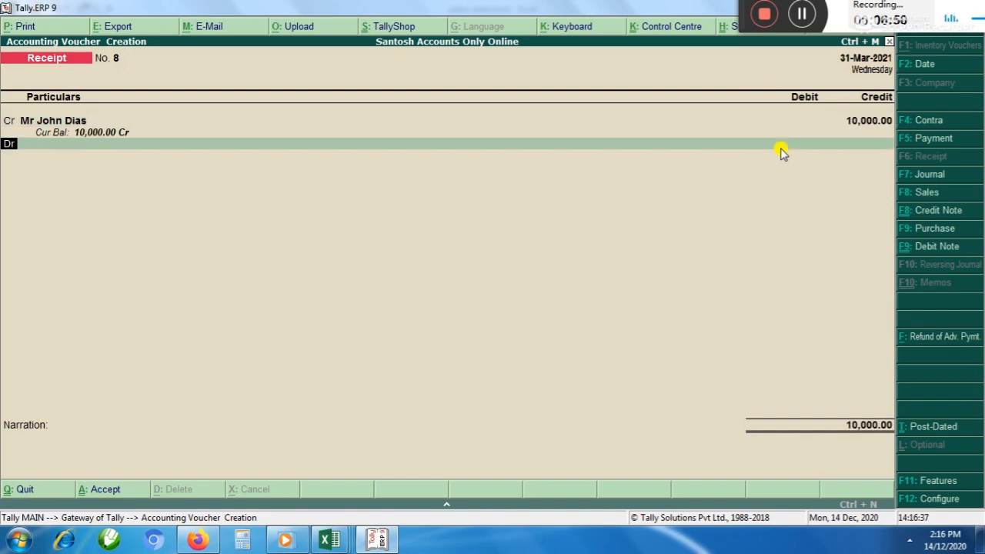
pyautogui.press('Return')
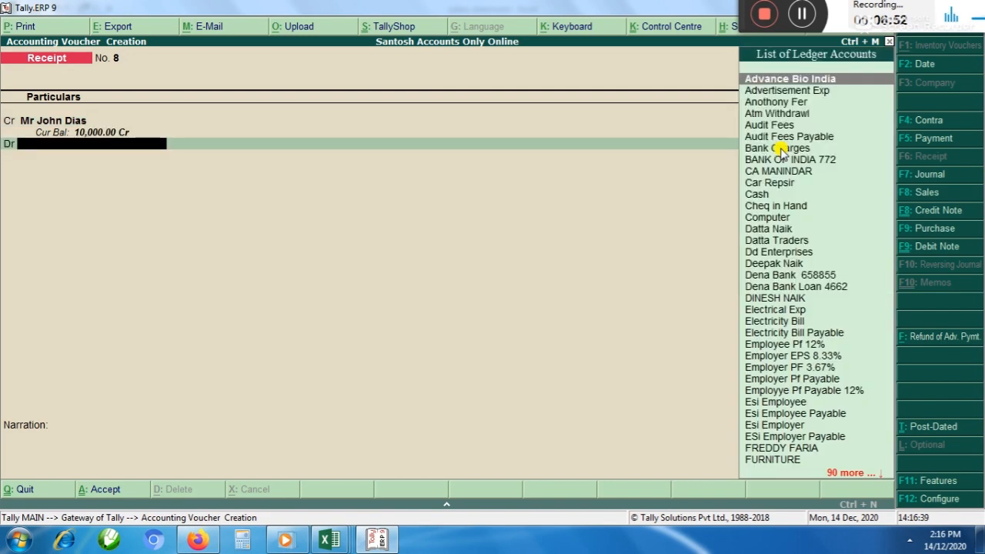
pyautogui.write('State')
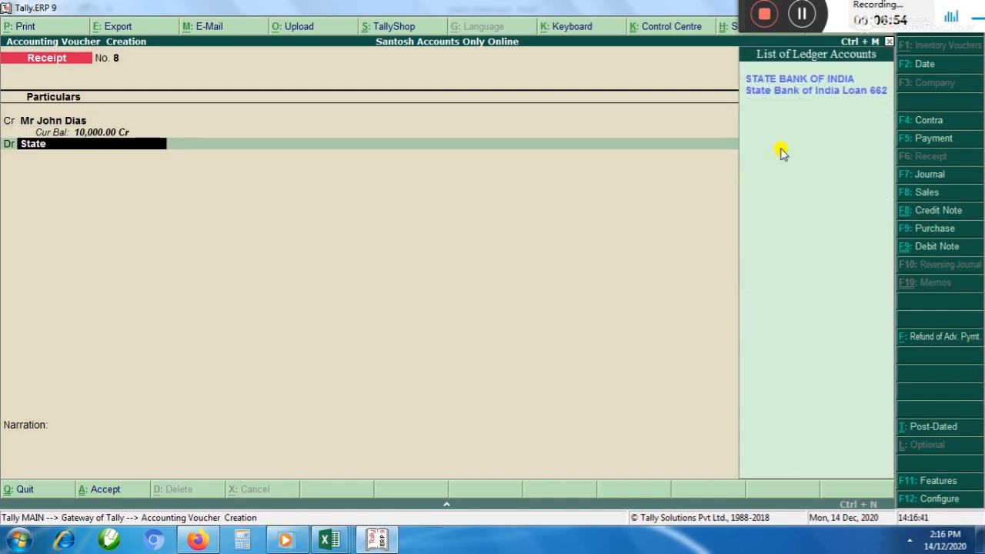
pyautogui.press('Return')
pyautogui.press('Return')
# Leave the narration empty and save the receipt voucher
pyautogui.press('Return')
pyautogui.press('Return')
pyautogui.press('Return')
pyautogui.press('Return')
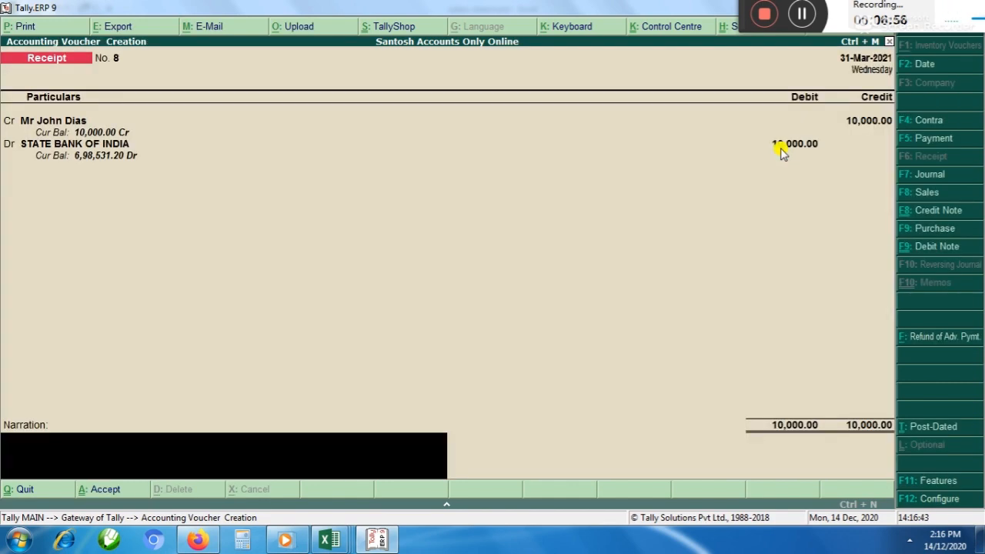
pyautogui.press('BackSpace')
pyautogui.press('BackSpace')
pyautogui.press('Return')
pyautogui.press('Return')
pyautogui.press('Return')
pyautogui.press('Return')
pyautogui.press('Return')
pyautogui.press('Return')
pyautogui.press('Return')
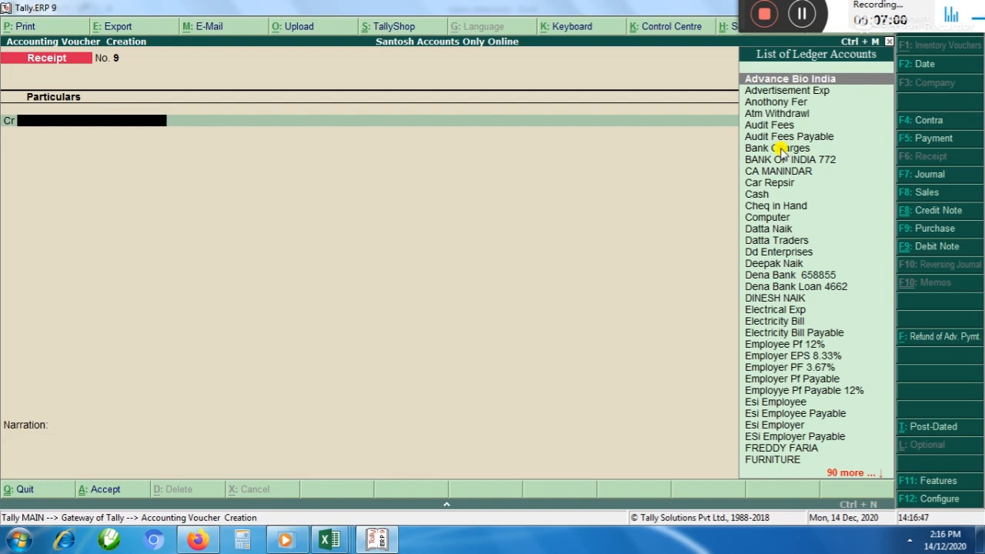
# Leave voucher entry and open the Sundry Debtors group summary from the Balance Sheet
pyautogui.press('Escape')
pyautogui.press('Down')
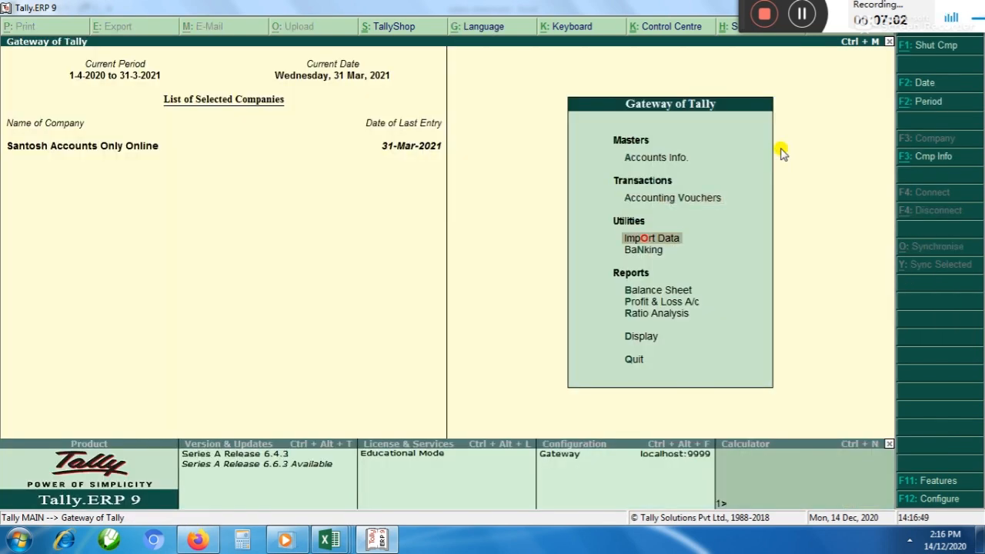
pyautogui.press('Down')
pyautogui.press('Down')
pyautogui.press('Return')
pyautogui.press('Down')
pyautogui.press('Down')
pyautogui.press('Down')
pyautogui.press('Down')
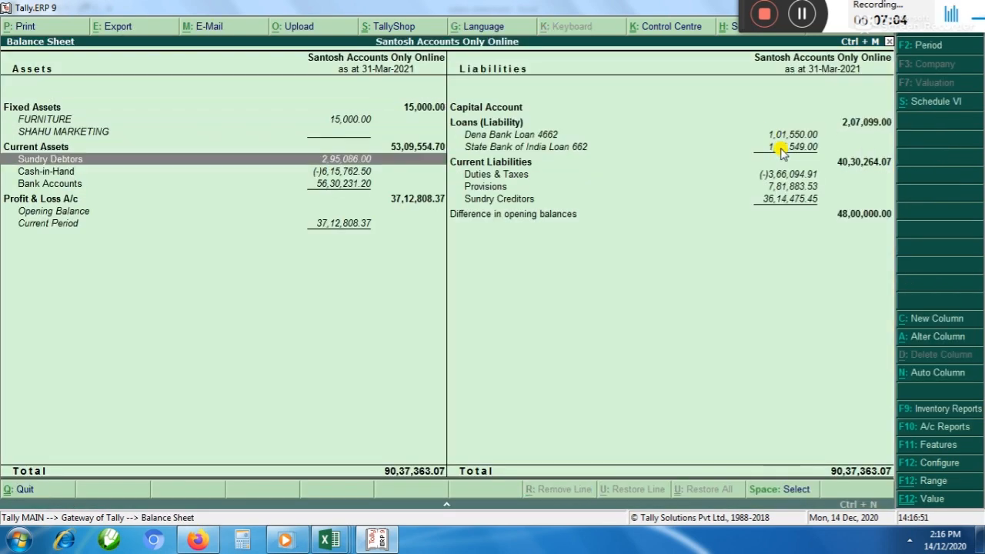
pyautogui.press('Up')
pyautogui.press('Return')
# Find the new customer in the Sundry Debtors list and check on which side the closing balance stands
pyautogui.press('Down')
pyautogui.press('Down')
pyautogui.press('Down')
pyautogui.press('Down')
pyautogui.press('Down')
pyautogui.press('Down')
pyautogui.press('Down')
pyautogui.press('Down')
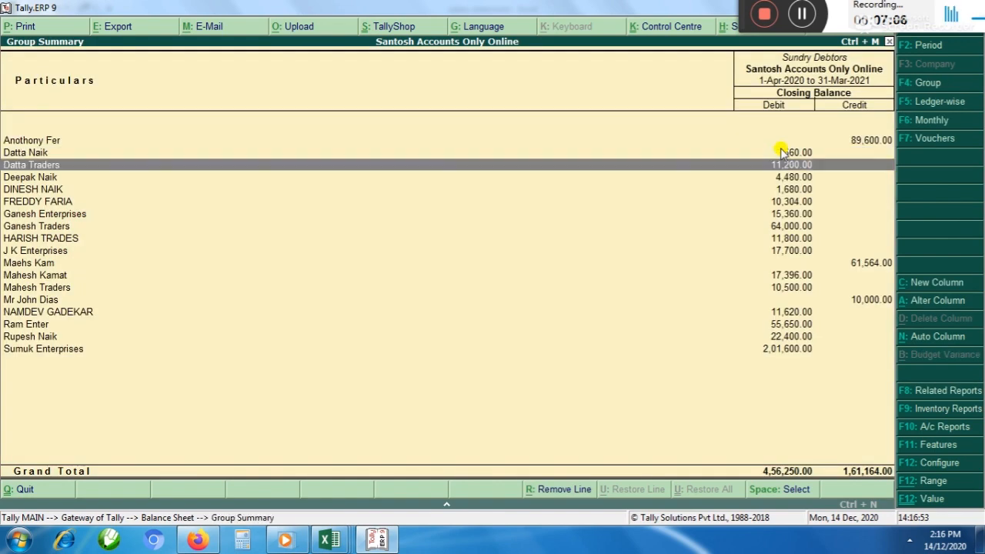
pyautogui.press('Down')
pyautogui.press('Down')
pyautogui.press('Down')
pyautogui.press('Down')
pyautogui.press('Down')
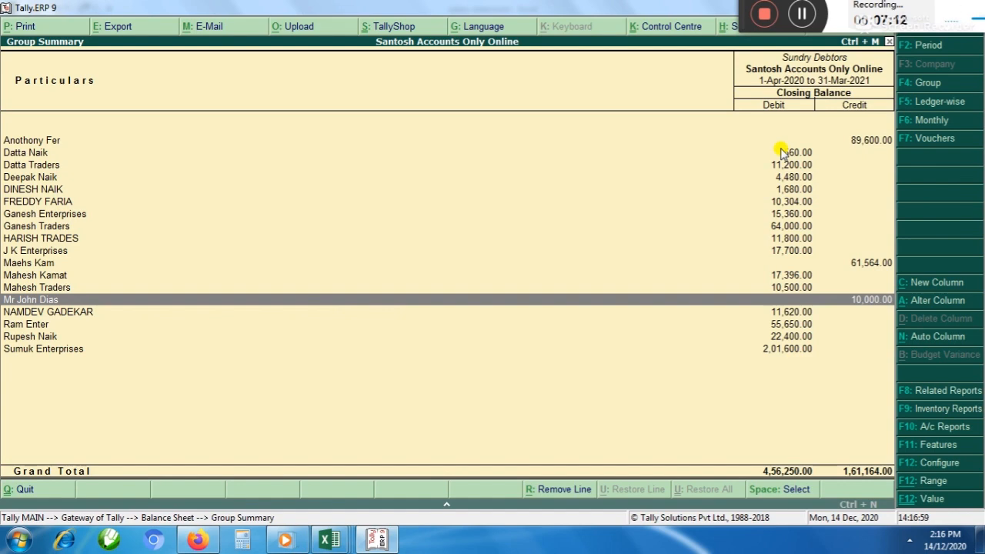
# Leave the Balance Sheet reports and open a new sales voucher under Accounting Vouchers
pyautogui.press('Escape')
pyautogui.press('Escape')
pyautogui.press('Up')
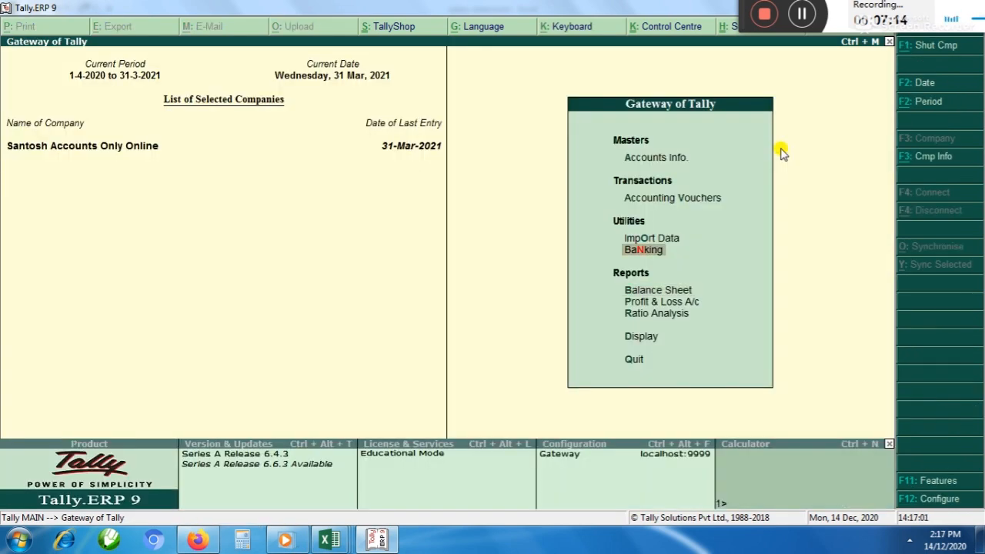
pyautogui.press('Up')
pyautogui.press('Up')
pyautogui.press('Return')
pyautogui.press('F8')
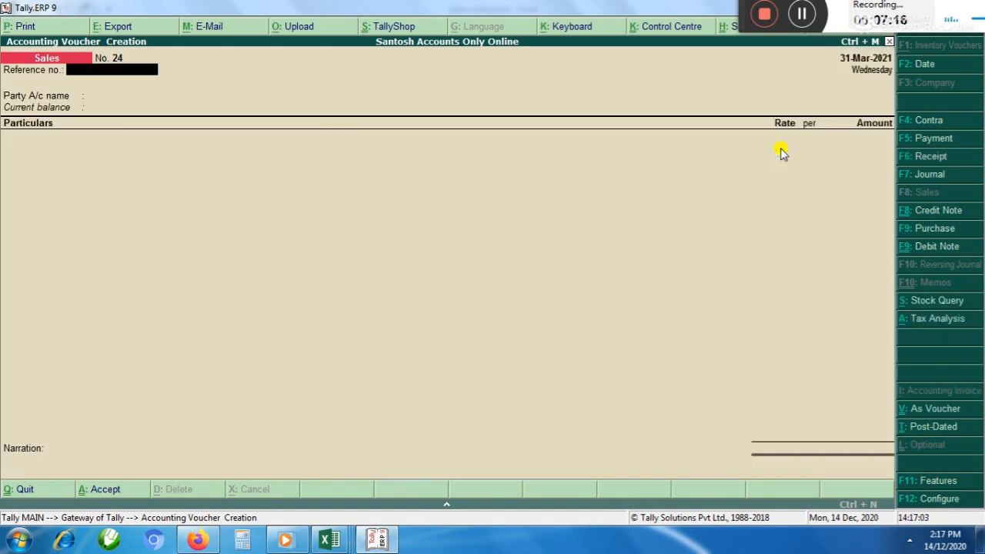
# Leave the reference number empty and select the newly created customer as the sales voucher's party account
pyautogui.press('Return')
pyautogui.write('D')
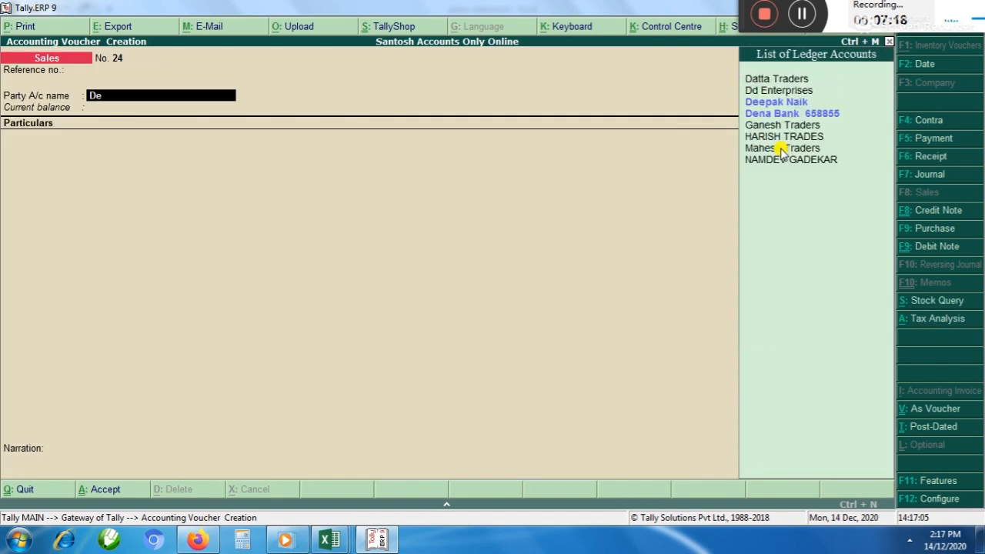
pyautogui.press('BackSpace')
pyautogui.write('Jo')
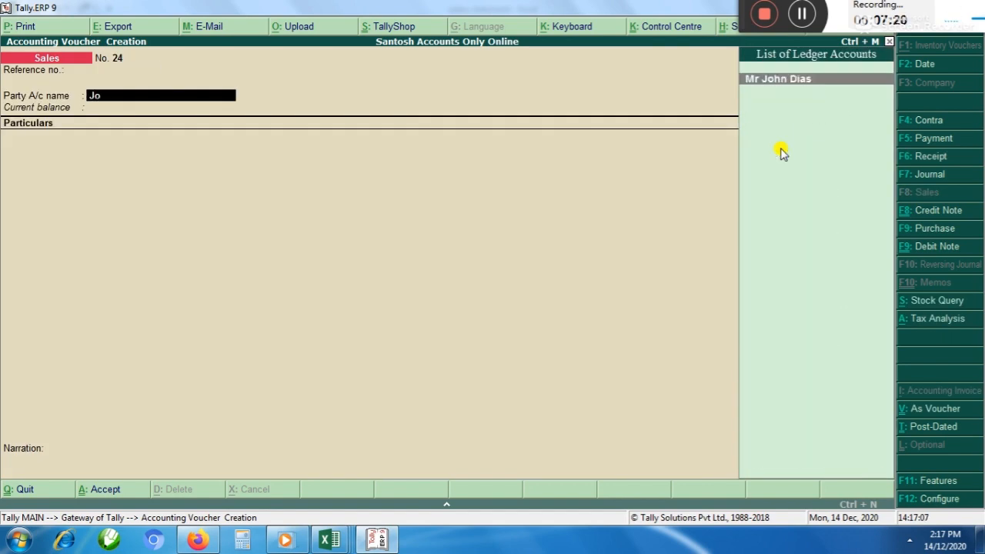
pyautogui.press('Return')
# Add the Sales 12% ledger with an amount of 15000 and accept the Sales Taxable classification
pyautogui.write('Sa')
pyautogui.press('Down')
pyautogui.press('Down')
pyautogui.press('Down')
pyautogui.press('Down')
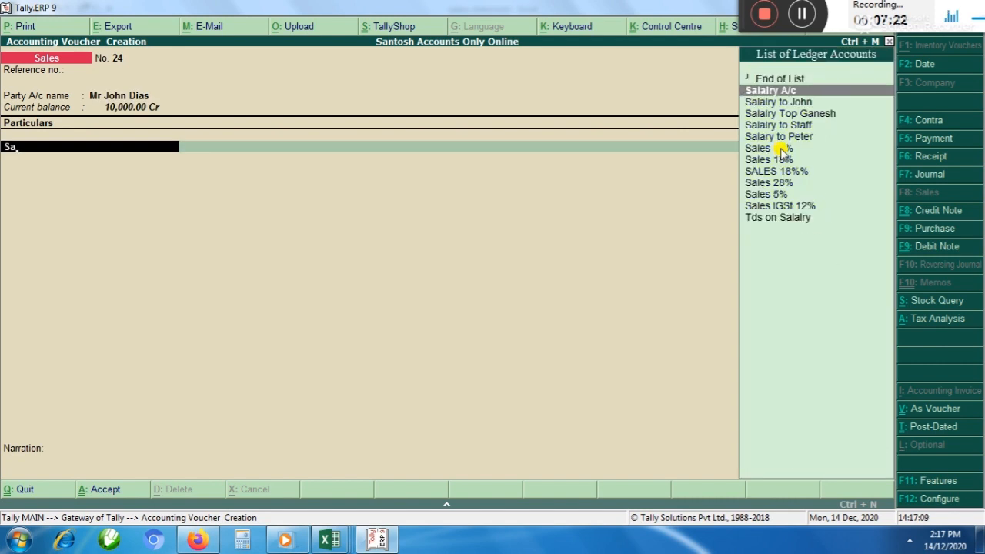
pyautogui.press('Down')
pyautogui.press('Down')
pyautogui.press('Return')
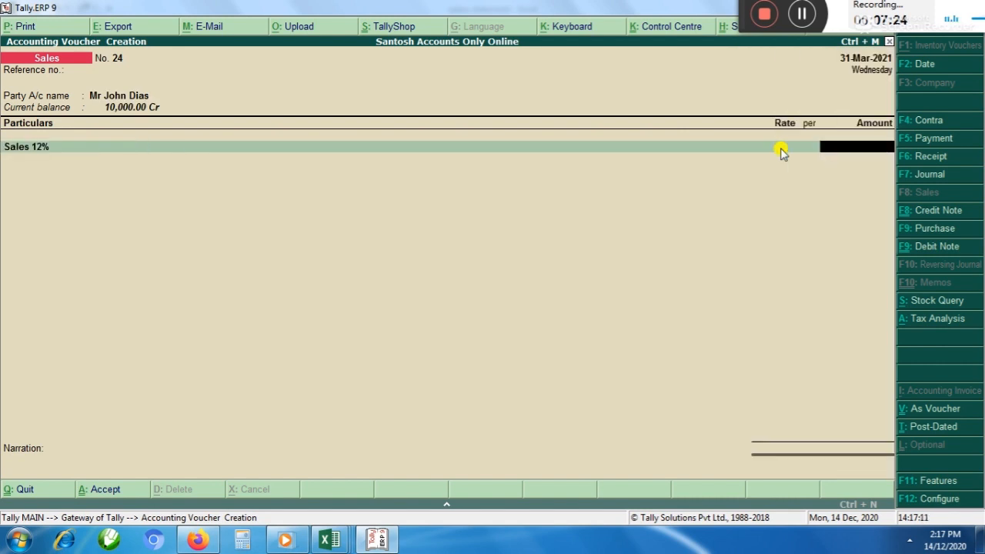
pyautogui.write('15000')
pyautogui.press('Return')
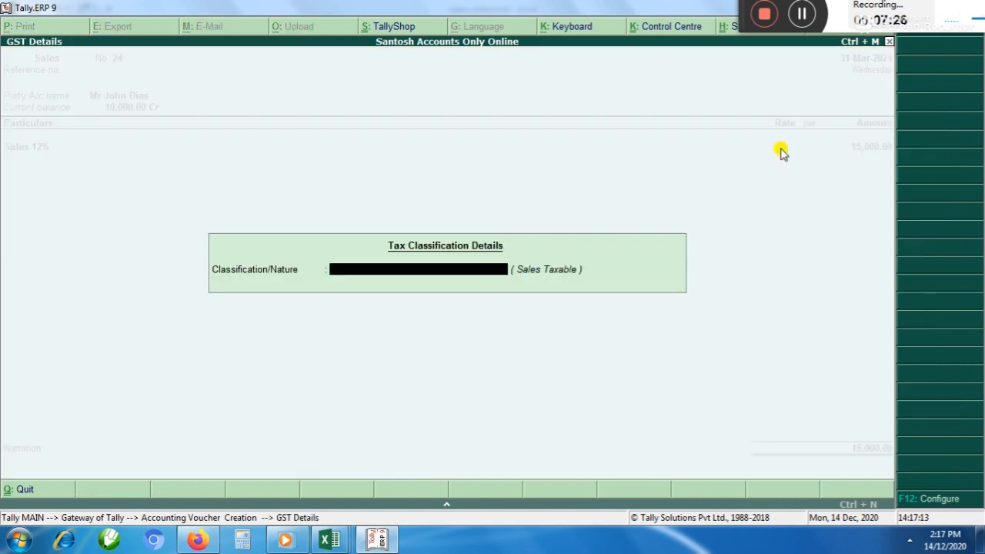
pyautogui.press('Return')
# Add the Output CGST ledger to the sales voucher with its calculated tax amount
pyautogui.write('Ou')
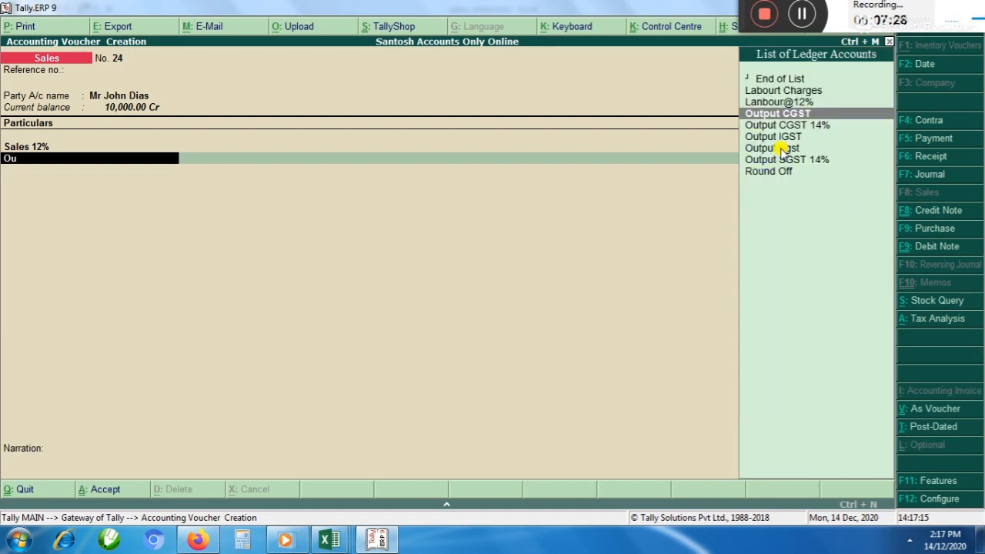
pyautogui.press('Down')
pyautogui.press('Up')
pyautogui.press('Return')
# Add the Output Sgst ledger with its calculated amount and save the sales voucher without narration
pyautogui.press('Return')
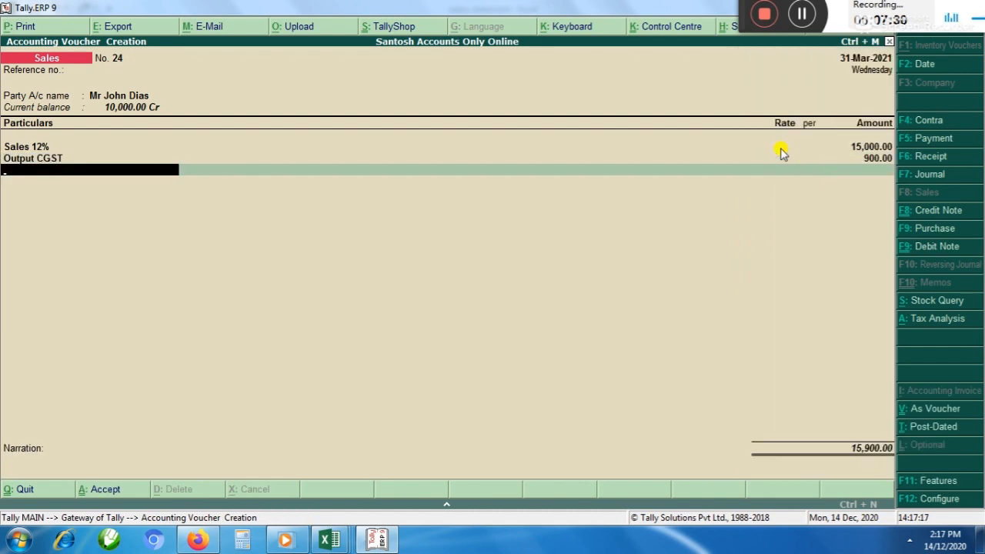
pyautogui.write('Ou')
pyautogui.press('Down')
pyautogui.press('Down')
pyautogui.press('Down')
pyautogui.press('Return')
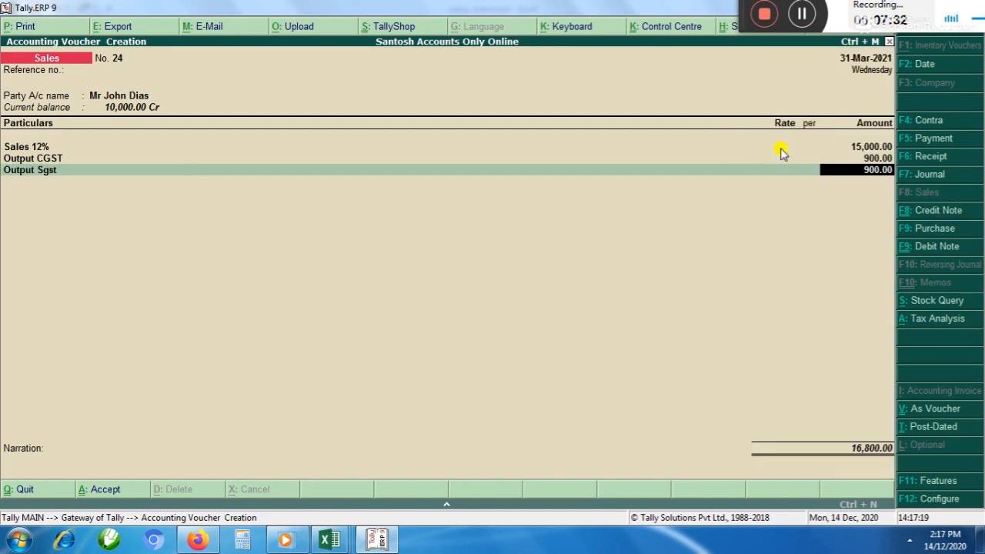
pyautogui.press('Return')
pyautogui.press('Return')
pyautogui.press('Return')
pyautogui.press('Return')
# Leave voucher entry and reopen the Sundry Debtors group summary through the Balance Sheet's Current Assets
pyautogui.press('Return')
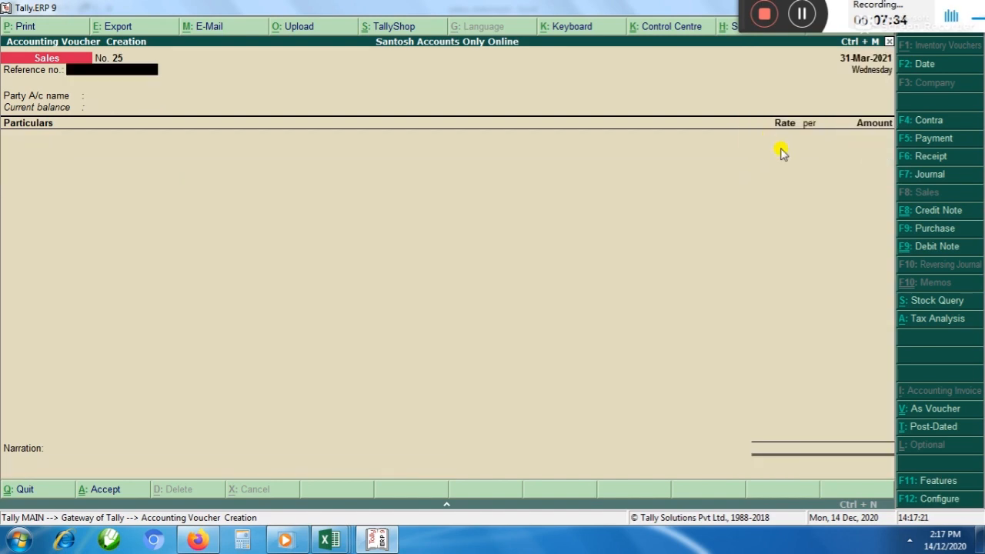
pyautogui.press('Escape')
pyautogui.press('Return')
pyautogui.press('Down')
pyautogui.press('Down')
pyautogui.press('Down')
pyautogui.press('Return')
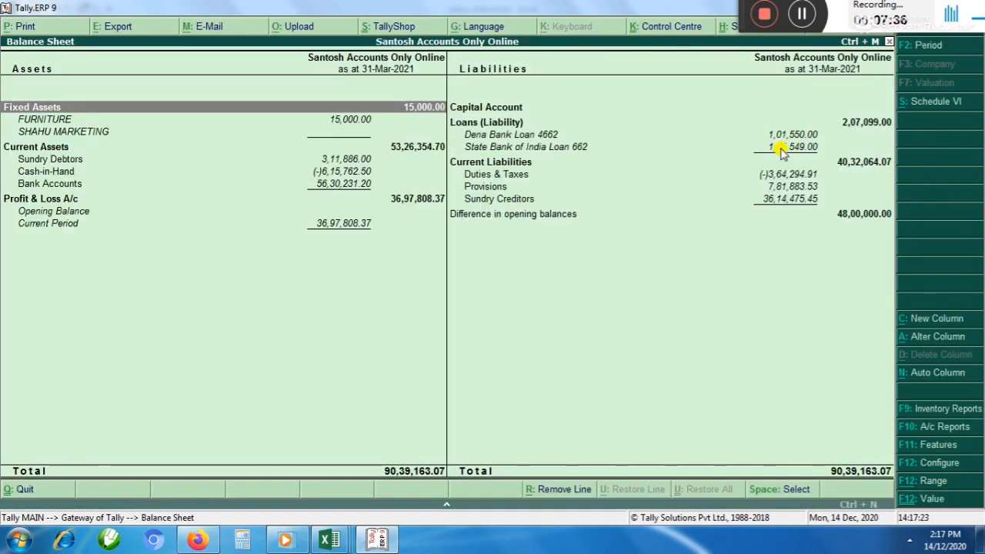
pyautogui.press('Down')
pyautogui.press('Down')
pyautogui.press('Down')
# Examine the Sundry Debtors list for the new customer's closing balance after the sales entry
pyautogui.press('Down')
pyautogui.press('Up')
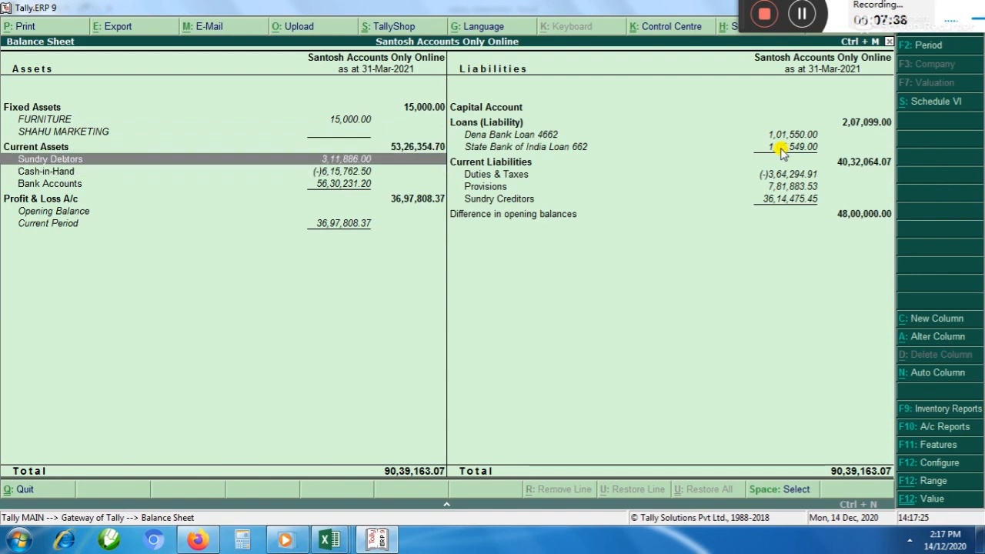
pyautogui.press('Return')
pyautogui.press('Down')
pyautogui.press('Down')
pyautogui.press('Down')
pyautogui.press('Down')
pyautogui.press('Down')
pyautogui.press('Down')
pyautogui.press('Down')
pyautogui.press('Down')
pyautogui.press('Down')
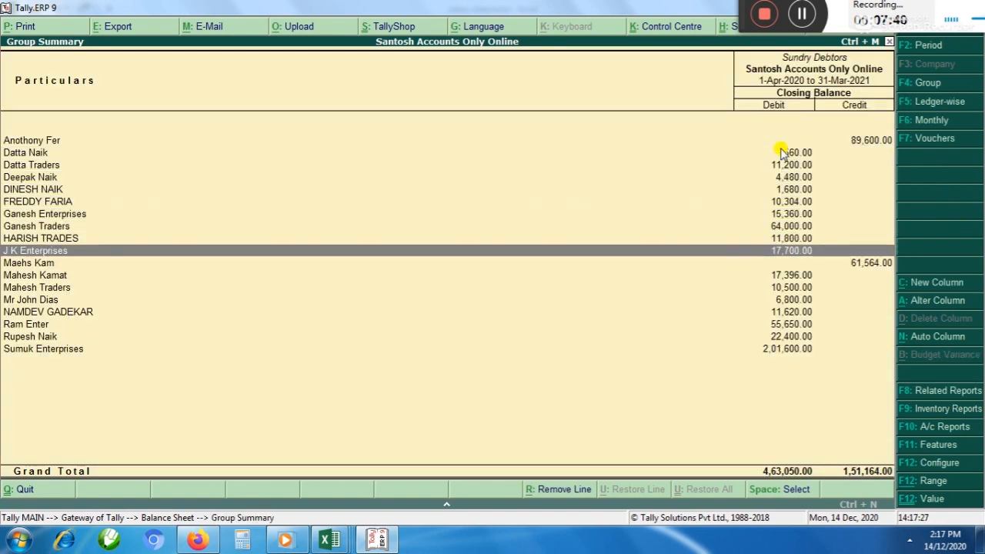
pyautogui.press('Down')
pyautogui.press('Up')
pyautogui.press('Up')
pyautogui.press('Up')
pyautogui.press('Up')
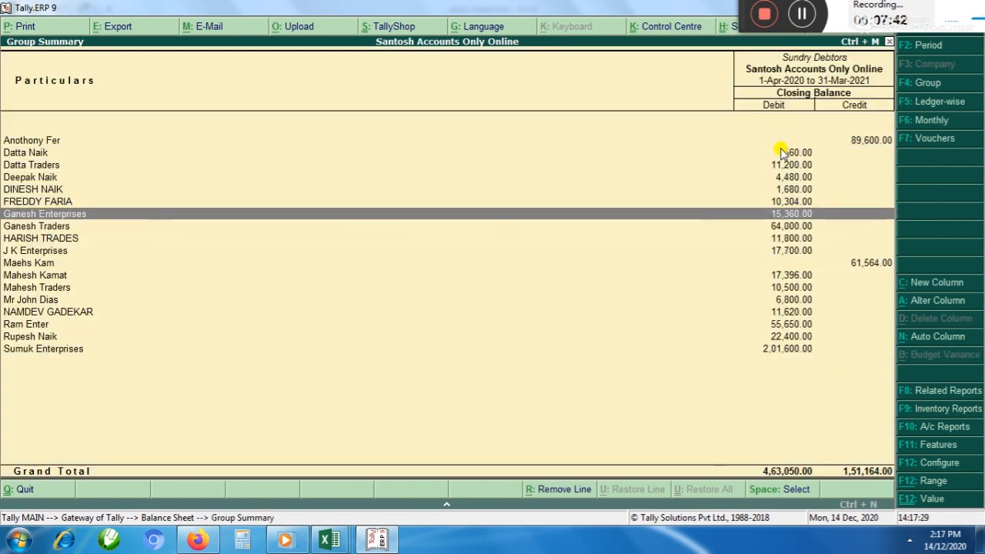
pyautogui.press('Down')
pyautogui.press('Down')
pyautogui.press('Down')
pyautogui.press('Down')
pyautogui.press('Down')
pyautogui.press('Down')
pyautogui.press('Down')
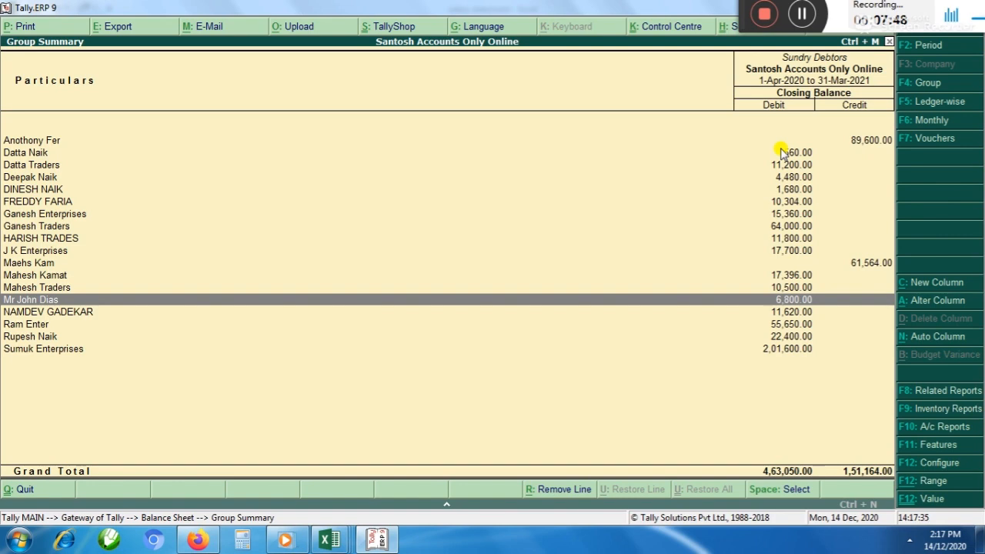
# Open the new customer's March 2021 ledger vouchers and compare the receipt entry with the sales entry
pyautogui.press('Return')
pyautogui.press('Return')
pyautogui.press('Down')
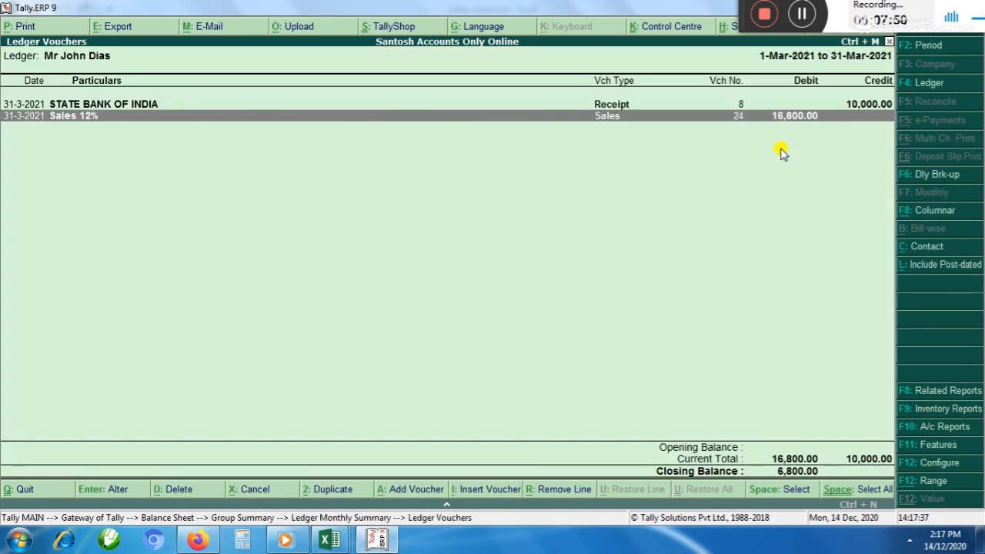
pyautogui.press('Up')
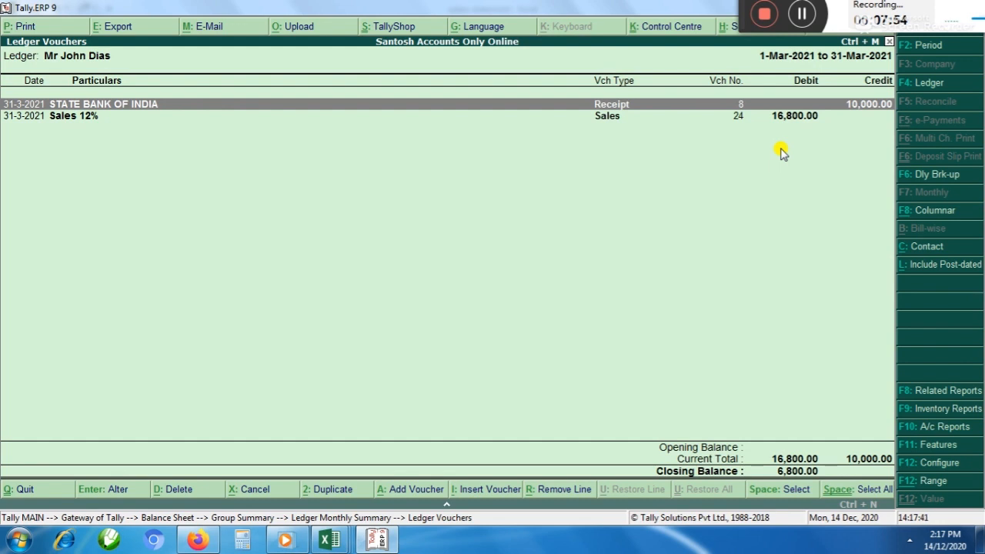
pyautogui.press('Down')
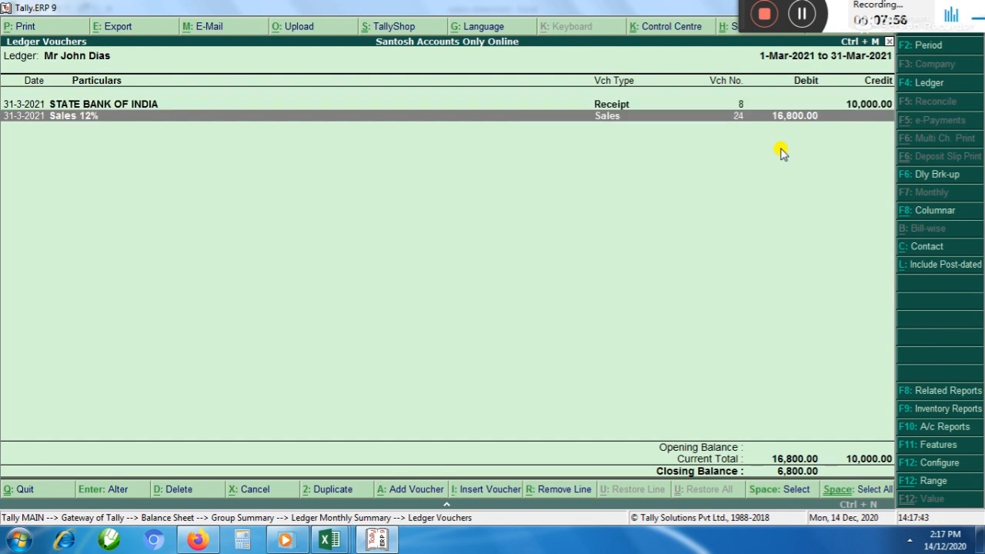
pyautogui.press('Up')
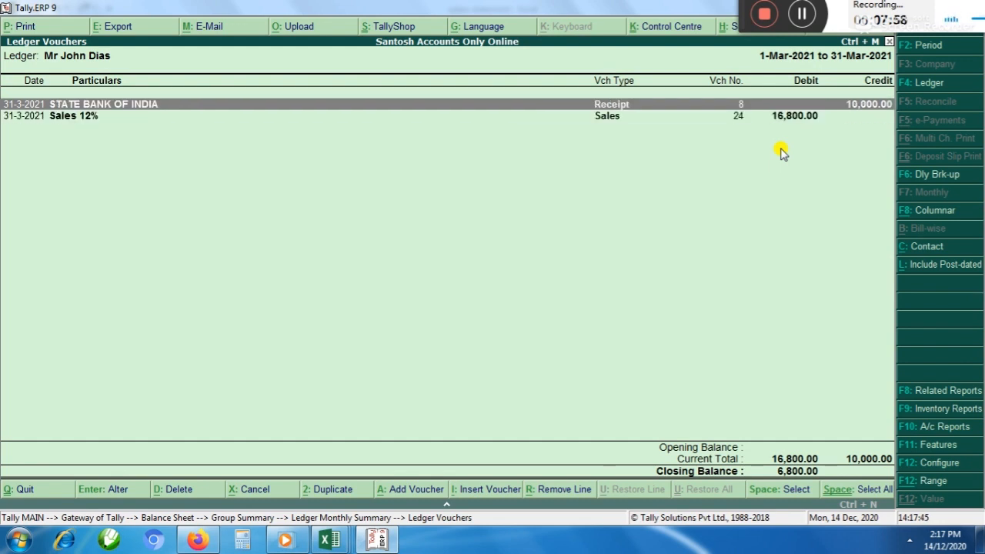
# Check the sales entry in the customer's ledger, and reopen the Sundry Debtors group summary from the Balance Sheet
pyautogui.press('Down')
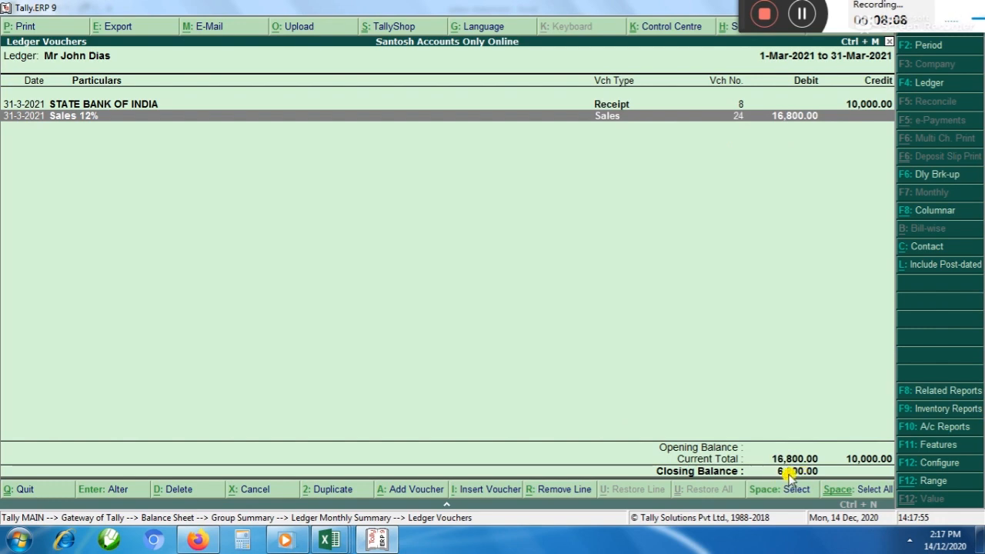
pyautogui.press('Escape')
pyautogui.press('Escape')
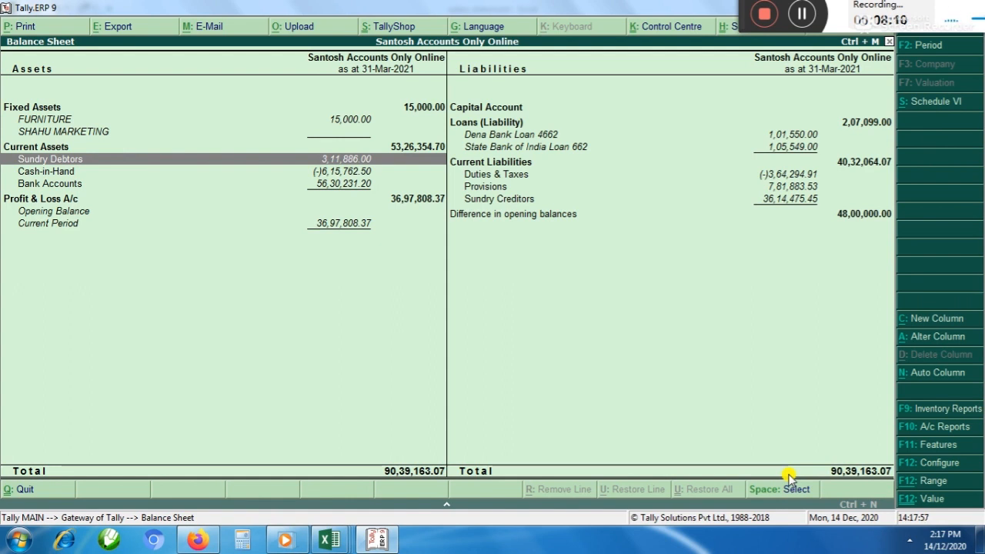
pyautogui.press('Return')
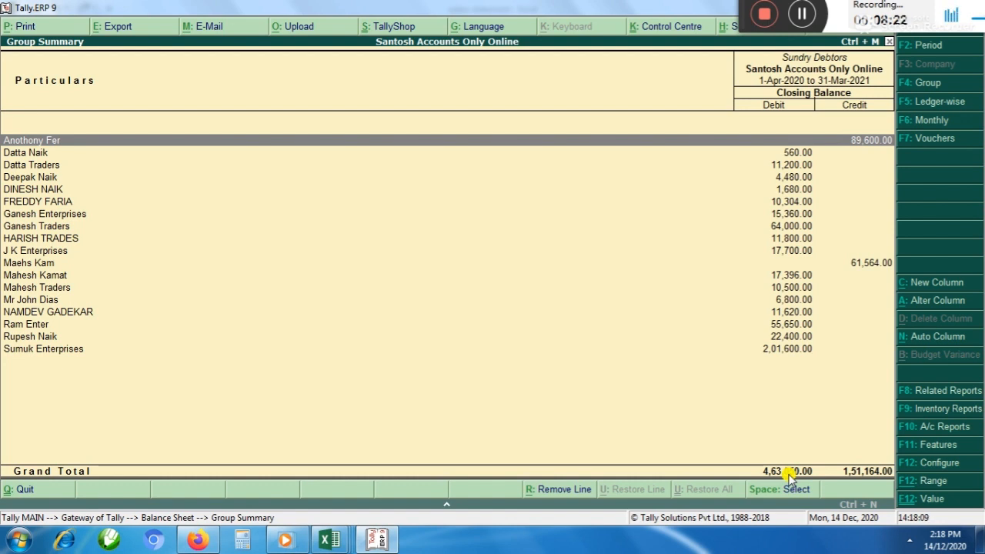
# Examine the Sundry Debtors group summary for the debtors carrying credit balances and their amounts
pyautogui.press('Down')
pyautogui.press('Down')
pyautogui.press('Down')
pyautogui.press('Down')
pyautogui.press('Down')
pyautogui.press('Down')
pyautogui.press('Down')
pyautogui.press('Down')
pyautogui.press('Down')
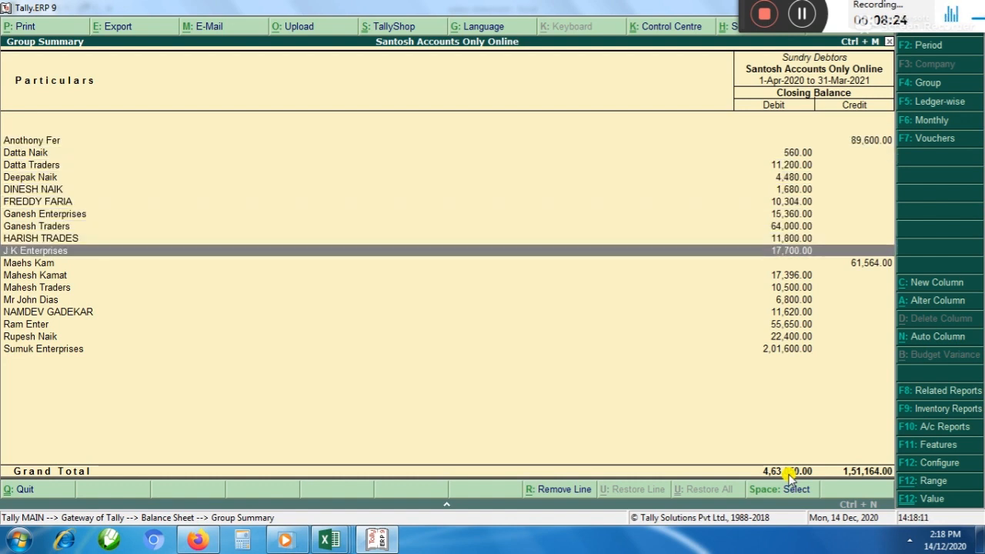
pyautogui.press('Up')
pyautogui.press('Up')
pyautogui.press('Up')
pyautogui.press('Up')
pyautogui.press('Up')
pyautogui.press('Up')
pyautogui.press('Up')
pyautogui.press('Up')
pyautogui.press('Up')
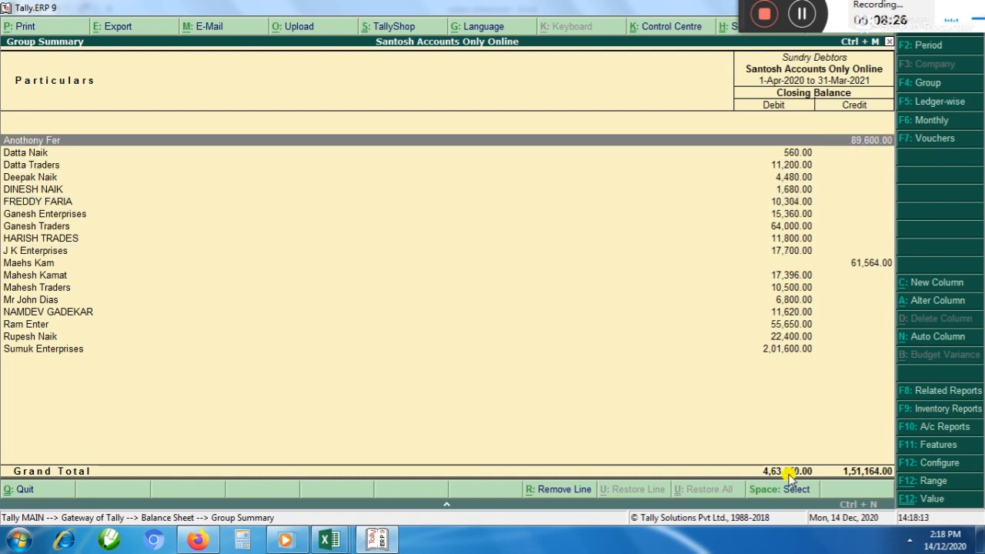
pyautogui.press('Down')
pyautogui.press('Down')
pyautogui.press('Down')
pyautogui.press('Down')
pyautogui.press('Down')
pyautogui.press('Down')
pyautogui.press('Down')
pyautogui.press('Down')
pyautogui.press('Down')
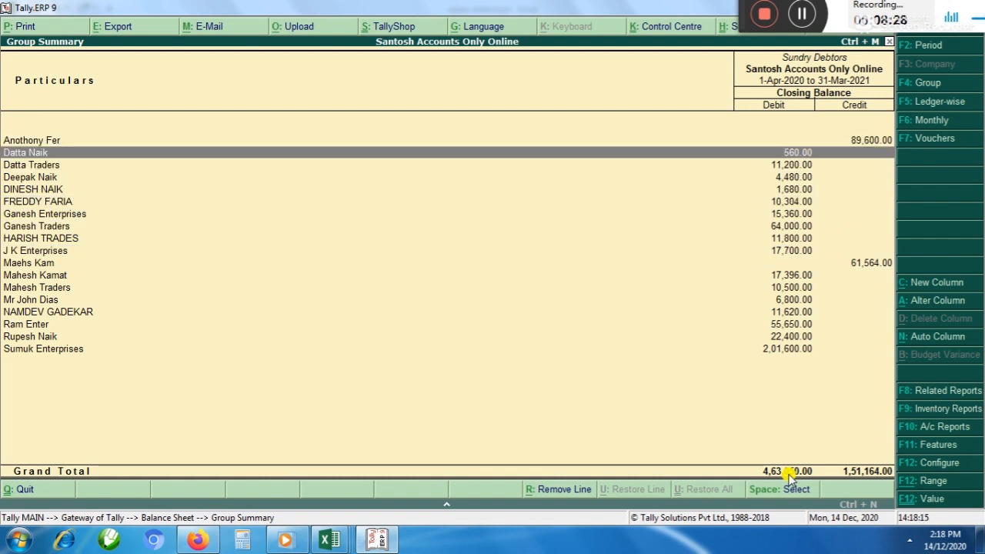
pyautogui.press('Down')
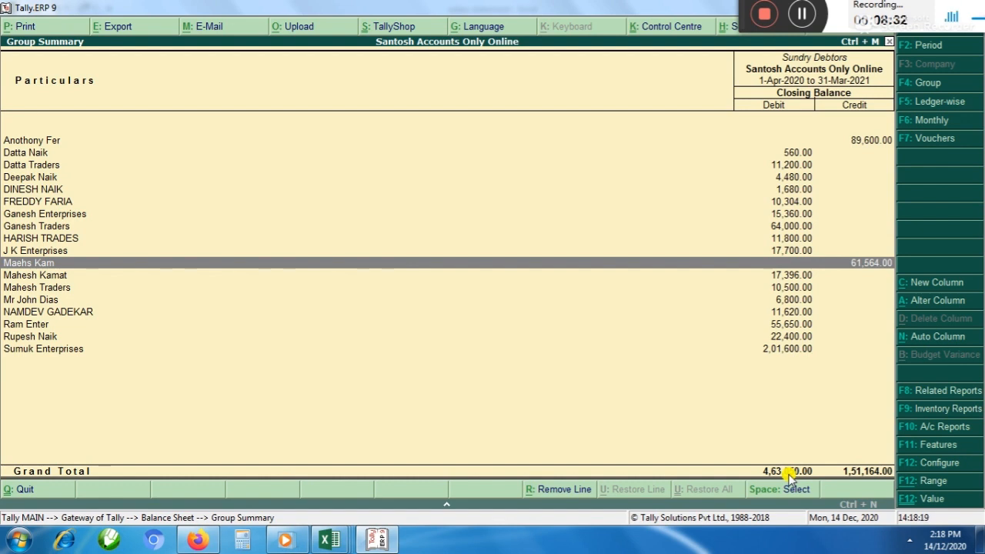
pyautogui.press('Up')
pyautogui.press('Up')
pyautogui.press('Up')
pyautogui.press('Up')
pyautogui.press('Up')
pyautogui.press('Up')
pyautogui.press('Up')
pyautogui.press('Up')
pyautogui.press('Up')
pyautogui.press('Up')
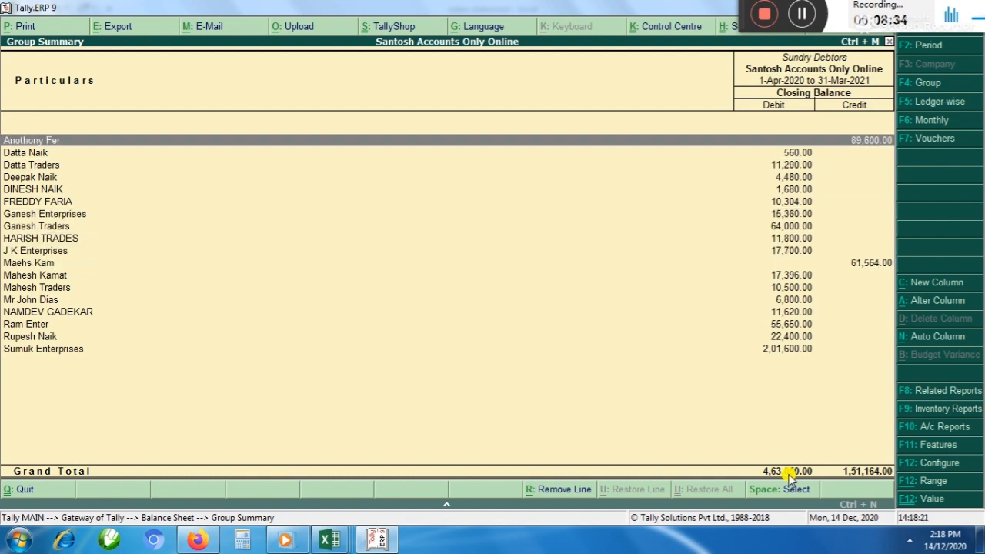
pyautogui.press('Down')
pyautogui.press('Down')
pyautogui.press('Down')
pyautogui.press('Down')
pyautogui.press('Down')
pyautogui.press('Down')
pyautogui.press('Down')
pyautogui.press('Down')
pyautogui.press('Down')
pyautogui.press('Down')
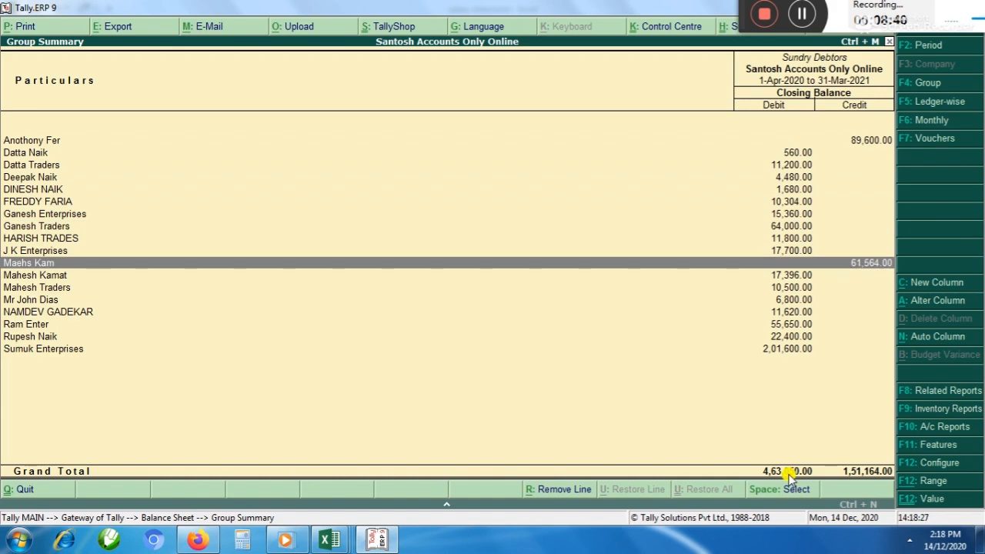
# Leave the Balance Sheet and start a new journal voucher dated 31 March 2021 without a reference number
pyautogui.press('Escape')
pyautogui.press('Escape')
pyautogui.press('Down')
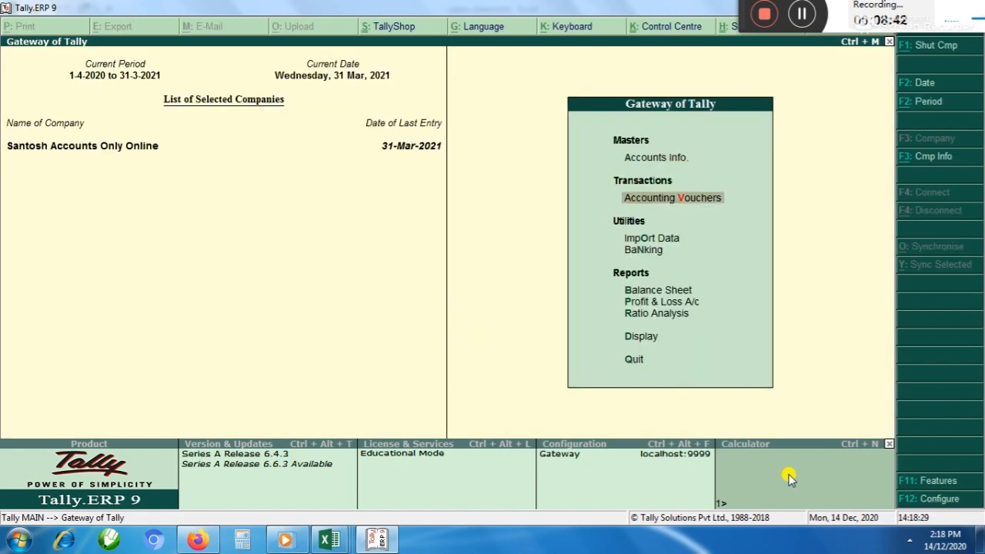
pyautogui.press('Return')
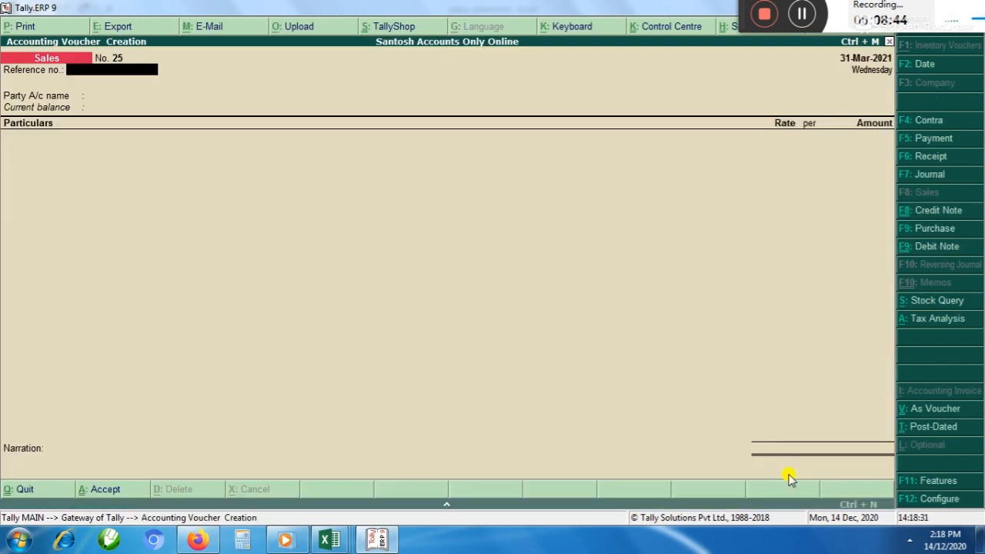
pyautogui.press('F7')
pyautogui.press('F2')
pyautogui.write('31/')
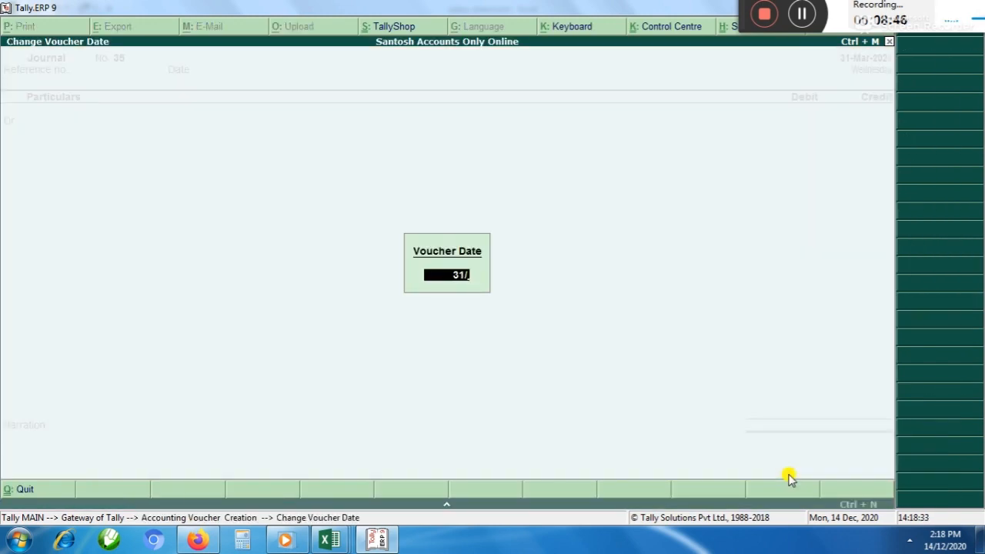
pyautogui.write('3')
pyautogui.press('Return')
pyautogui.press('Return')
pyautogui.press('Return')
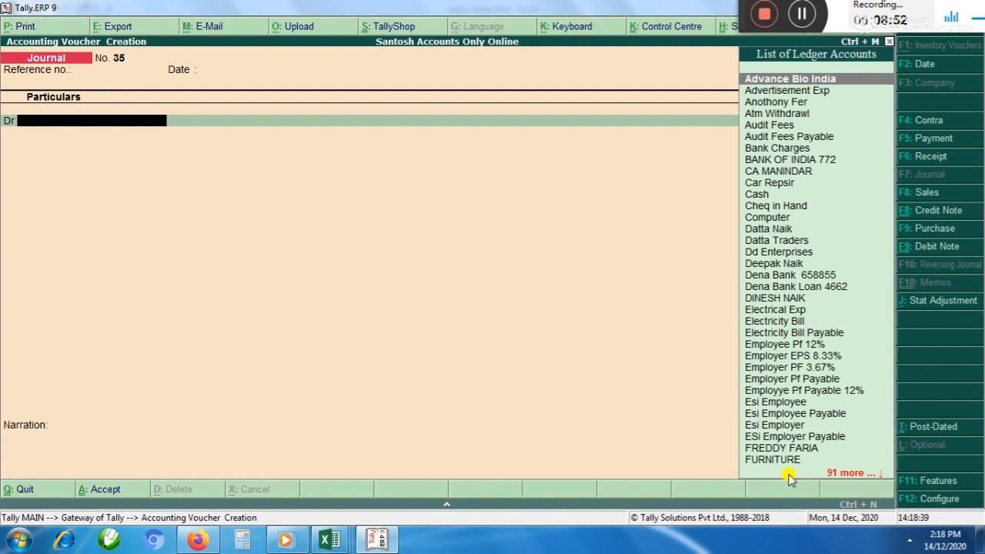
# Debit the first debtor carrying a credit balance in the journal voucher with 89,600
pyautogui.write('A')
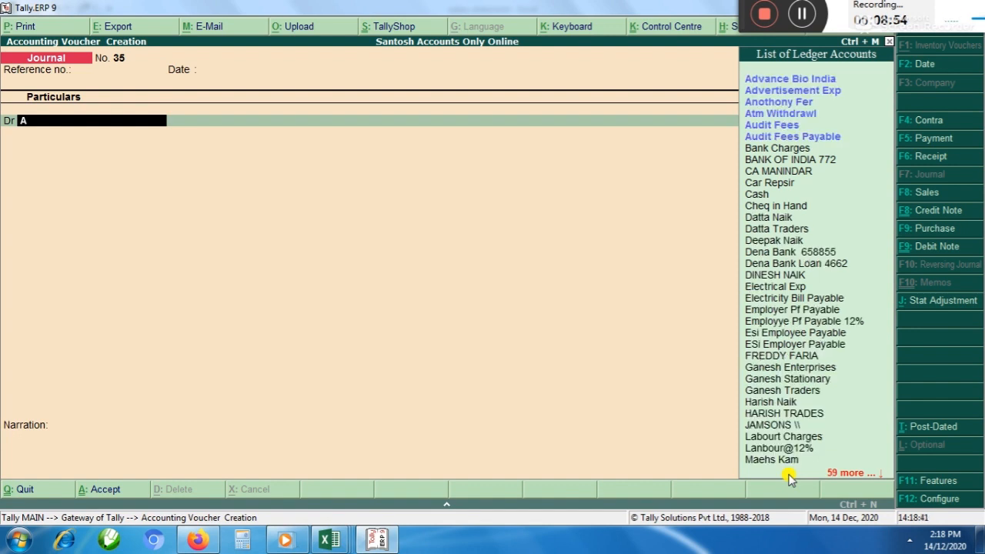
pyautogui.press('Down')
pyautogui.press('Down')
pyautogui.press('Return')
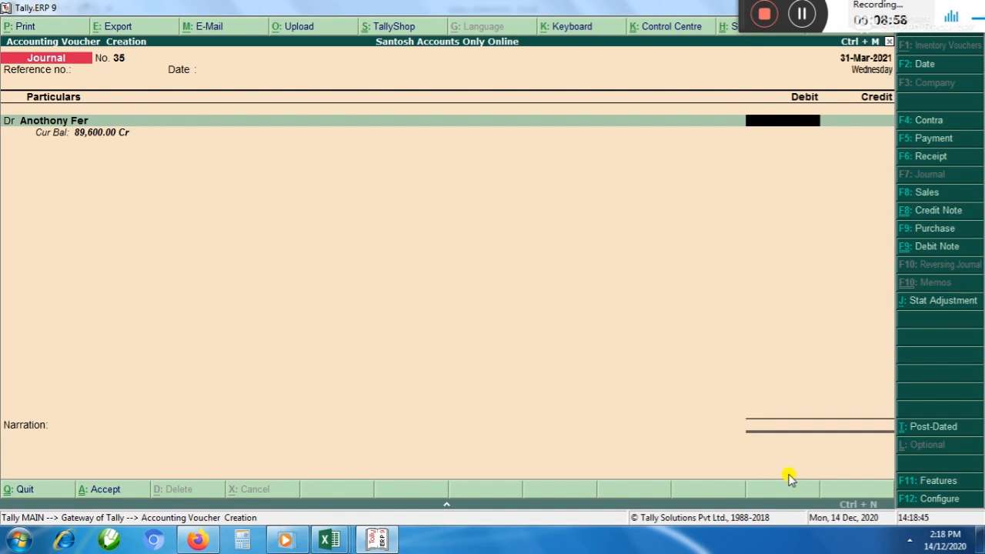
pyautogui.write('89600')
pyautogui.press('Return')
pyautogui.press('Return')
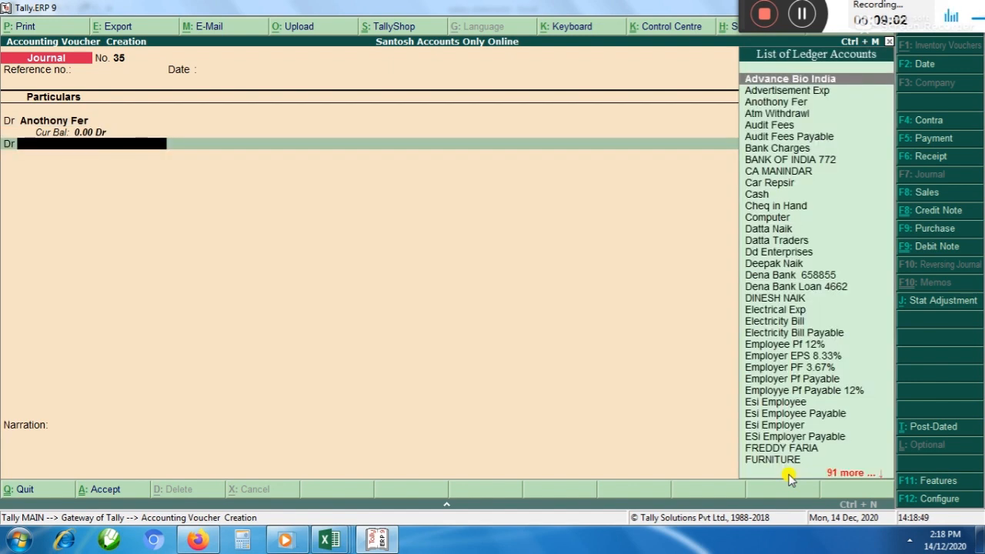
# Add a second debit line of 61,564 for the other debtor carrying a credit balance
pyautogui.write('O')
pyautogui.press('BackSpace')
pyautogui.write('M')
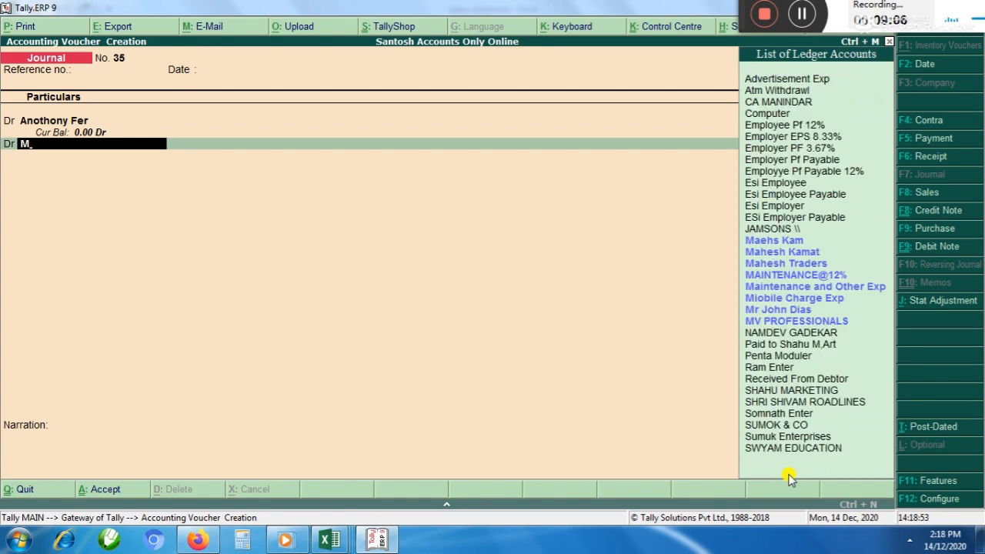
pyautogui.press('Return')
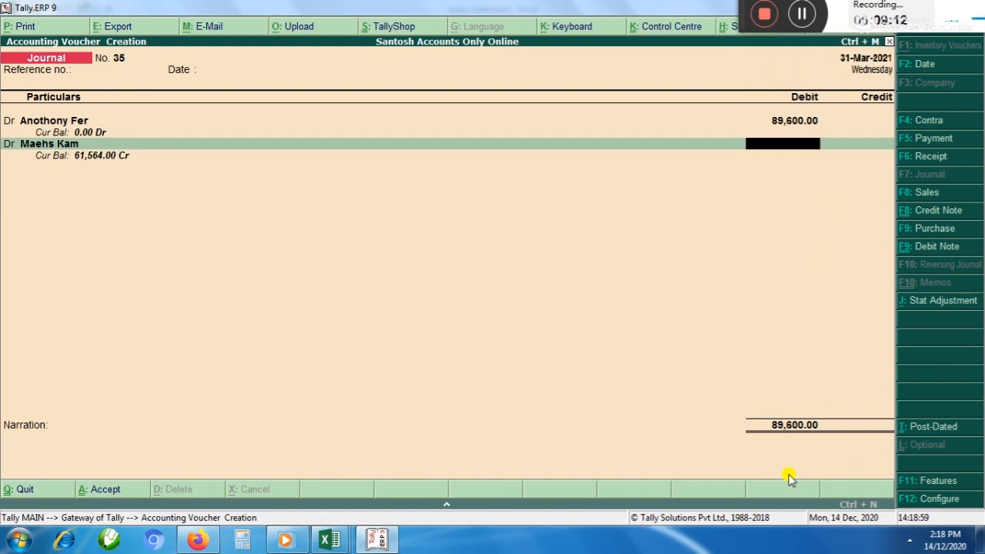
pyautogui.write('61564')
pyautogui.press('Return')
pyautogui.press('Return')
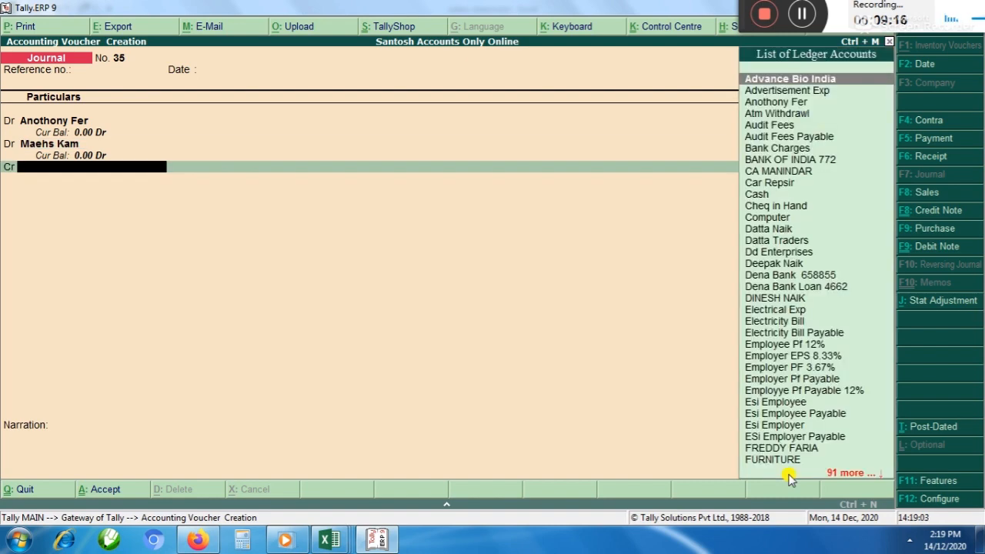
# Check the finalization workbook in Excel for the debtors' advance entry and its ledger group, and return to Tally
pyautogui.hotkey('alt', 'Tab')
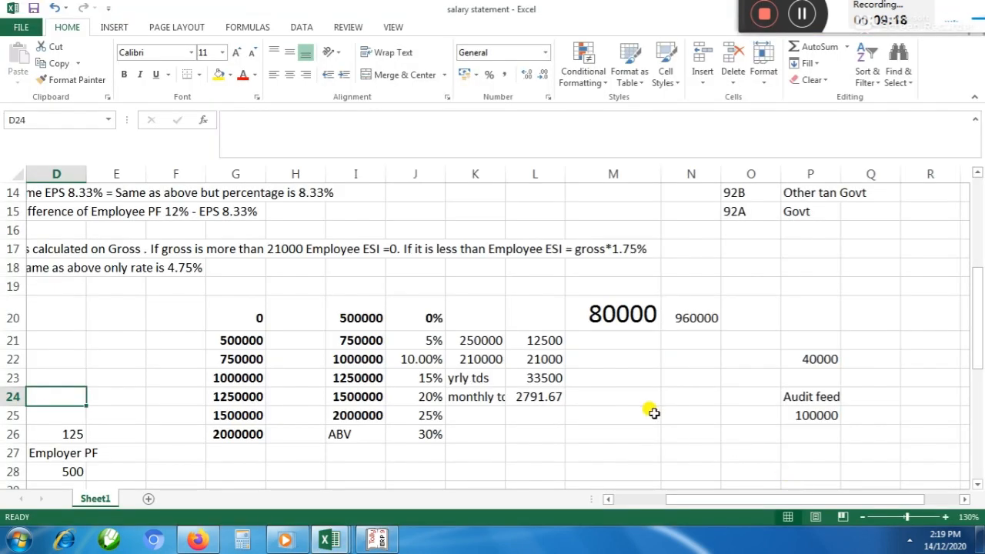
pyautogui.moveTo(330, 539)
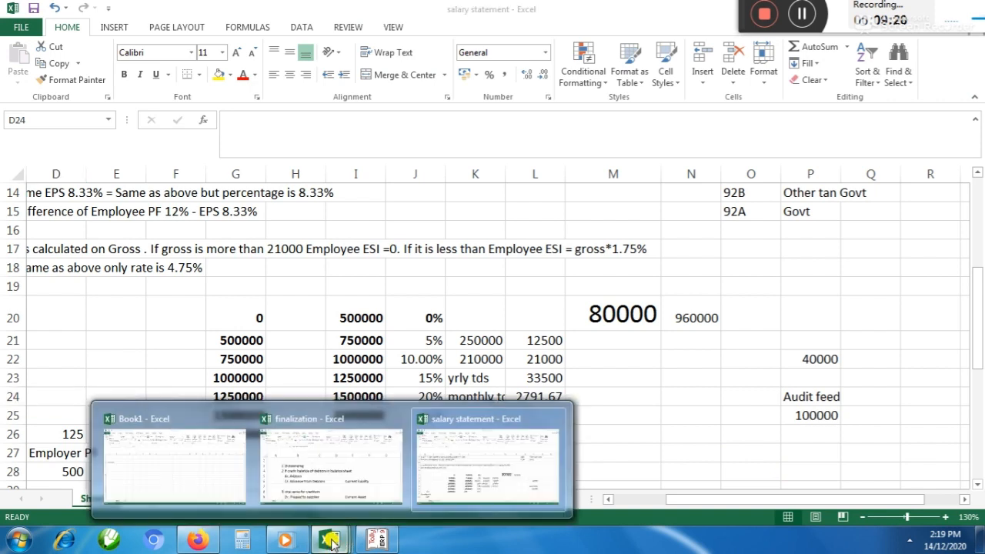
pyautogui.click(318, 483)
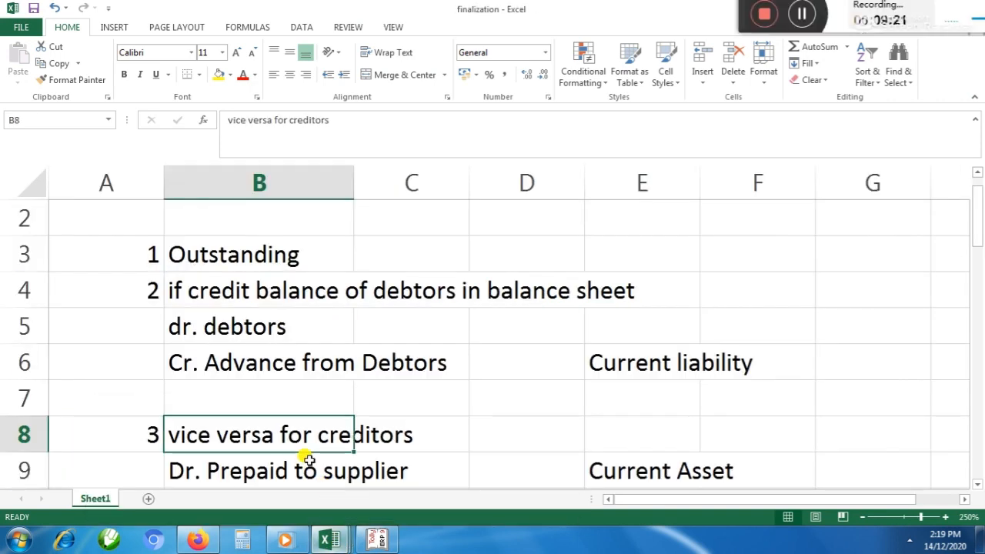
pyautogui.click(221, 328)
pyautogui.click(244, 351)
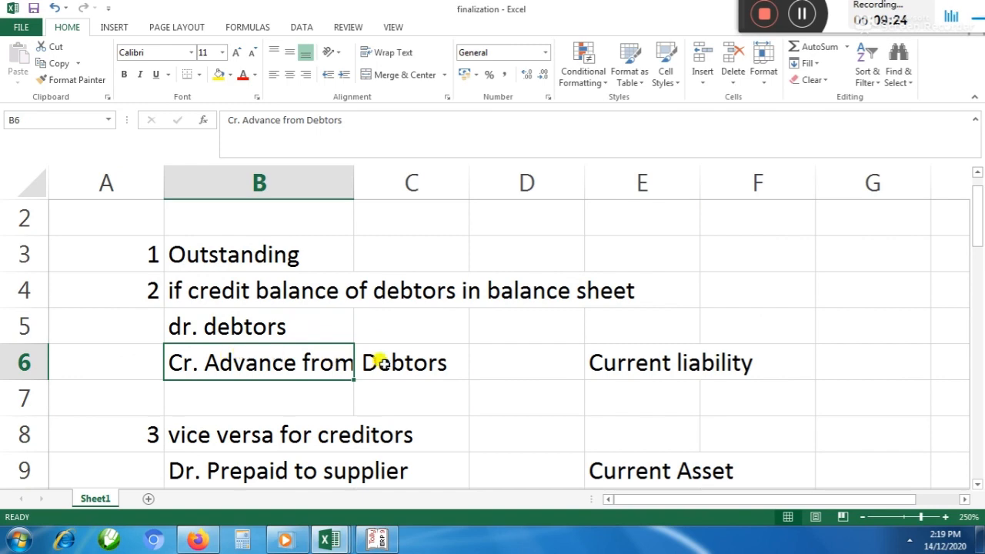
pyautogui.click(616, 363)
pyautogui.hotkey('alt', 'Tab')
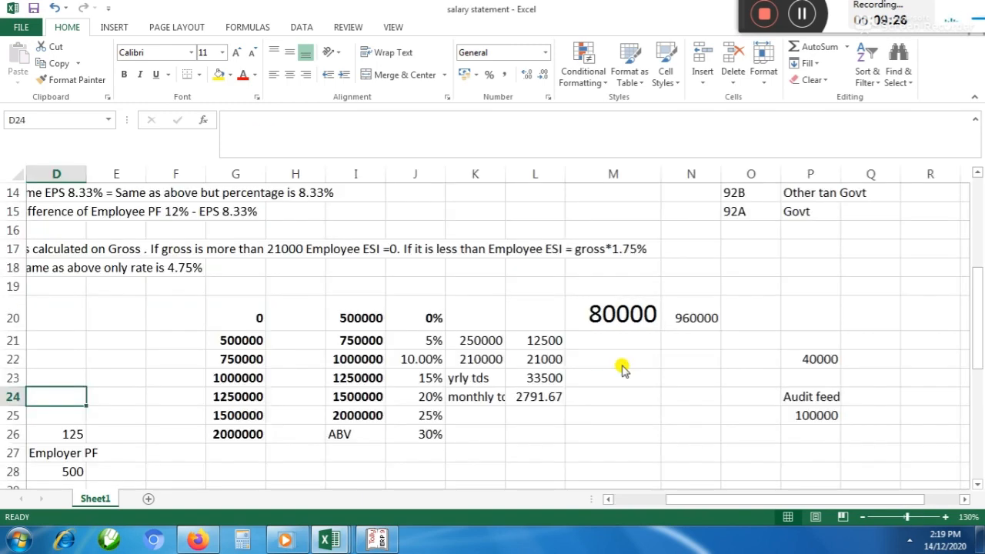
pyautogui.hotkey('alt', 'Tab')
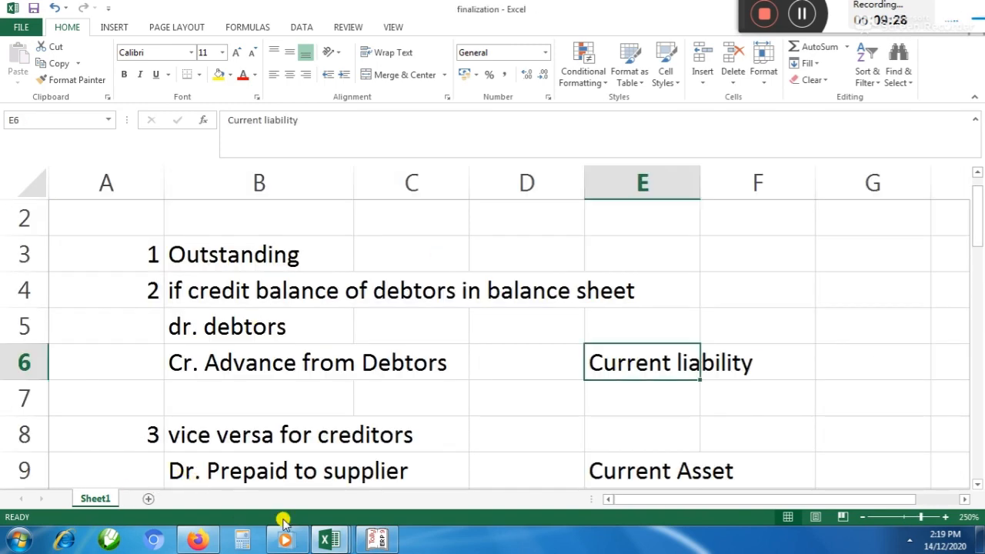
pyautogui.click(375, 538)
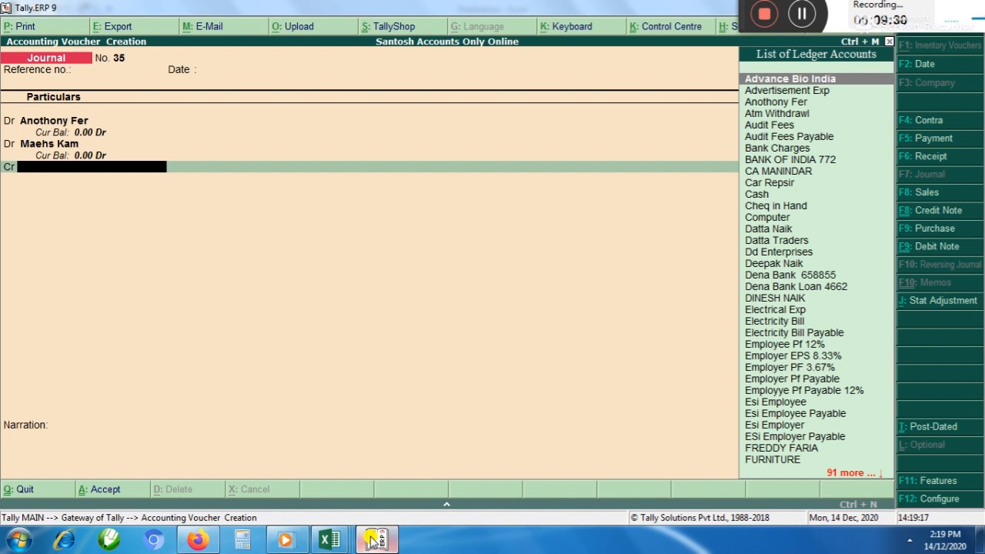
# Create an Advance From Debtor ledger under Current Liabilities for the journal's credit line
pyautogui.hotkey('alt', 'c')
pyautogui.write('Advance Fr')
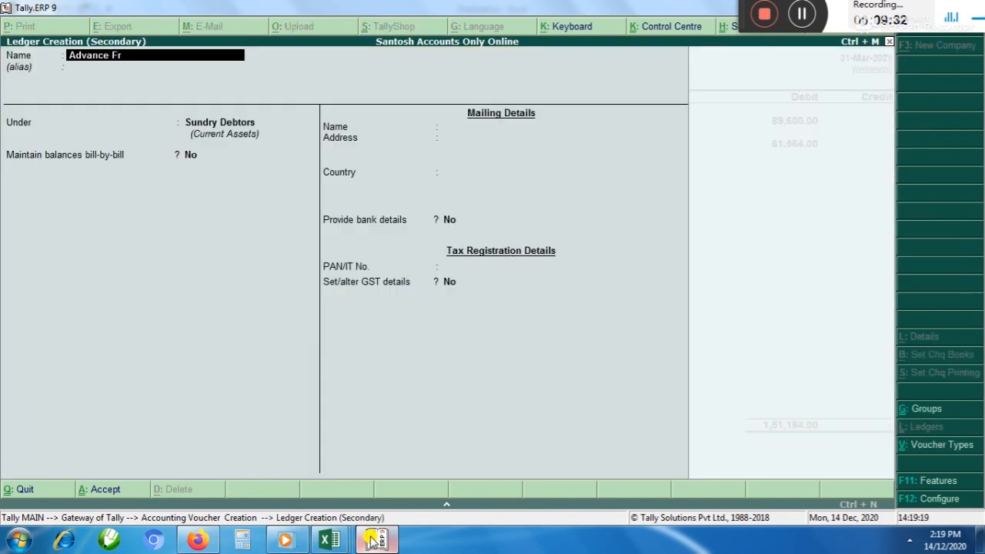
pyautogui.write('om Debtor')
pyautogui.press('Return')
pyautogui.press('Return')
pyautogui.write('c')
pyautogui.press('Down')
pyautogui.press('Down')
pyautogui.press('Down')
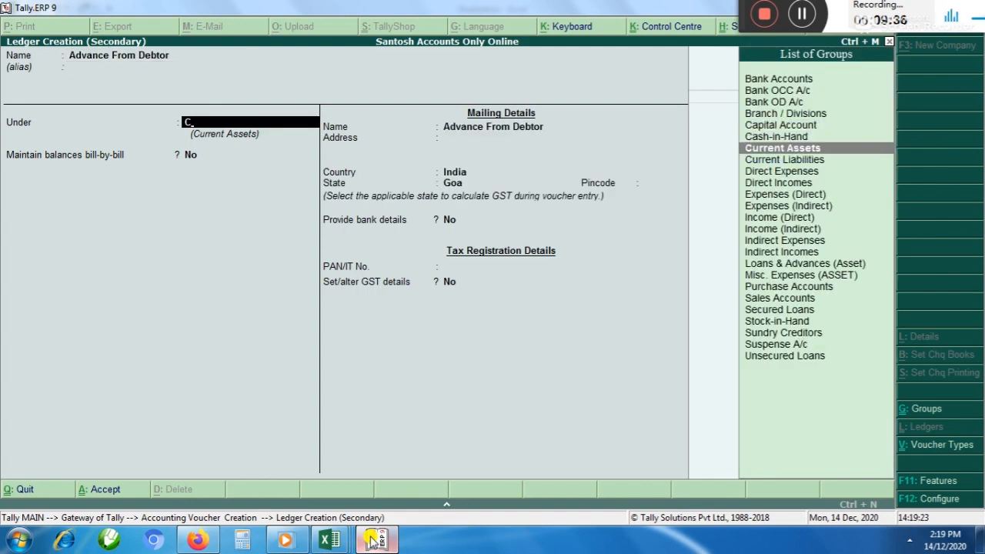
pyautogui.press('Return')
pyautogui.hotkey('ctrl', 'a')
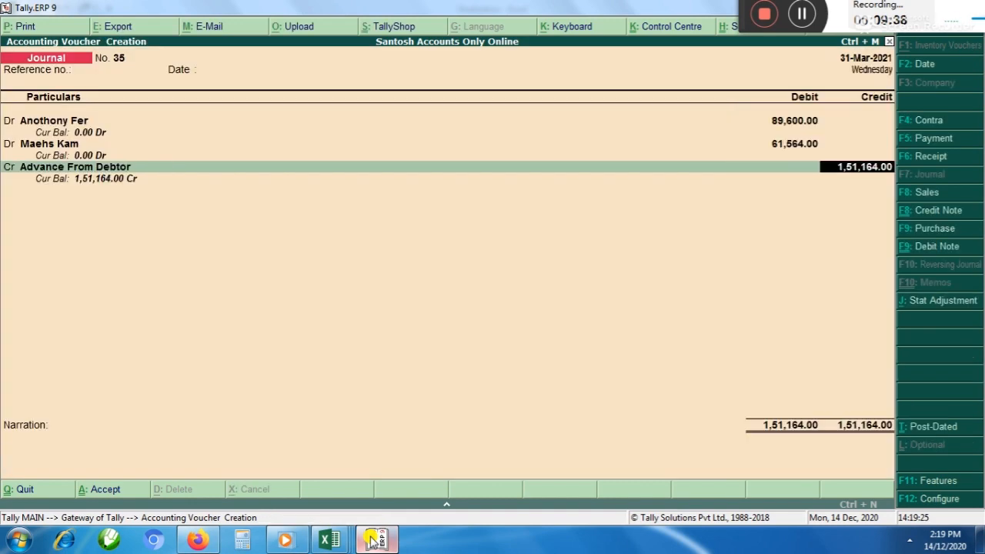
# Credit Advance From Debtor with 1,51,164, save the journal voucher without narration, and leave voucher entry
pyautogui.press('Return')
pyautogui.press('Return')
pyautogui.press('Return')
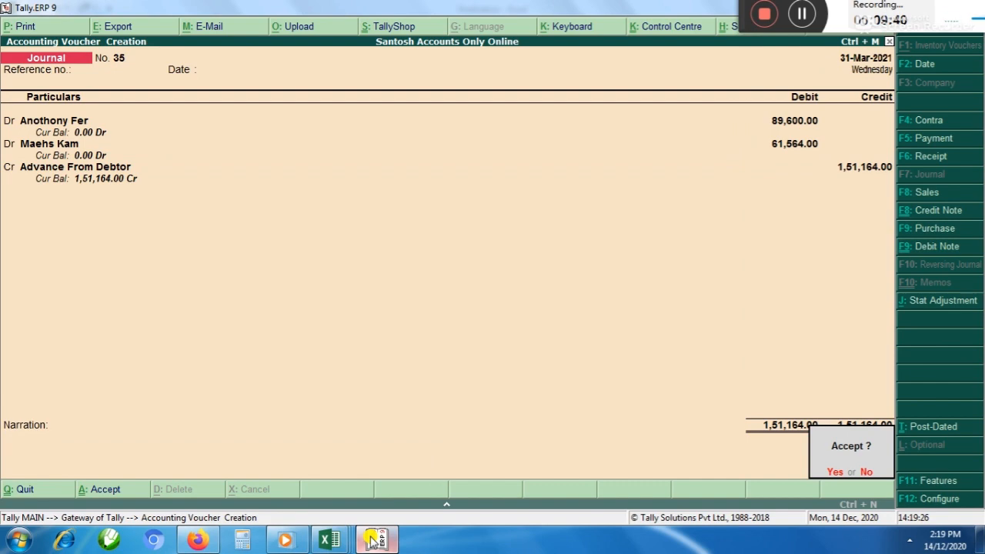
pyautogui.press('Return')
pyautogui.press('Escape')
# Switch to the finalization workbook in Excel and read the vice versa entry for creditors with its ledger group
pyautogui.press('Return')
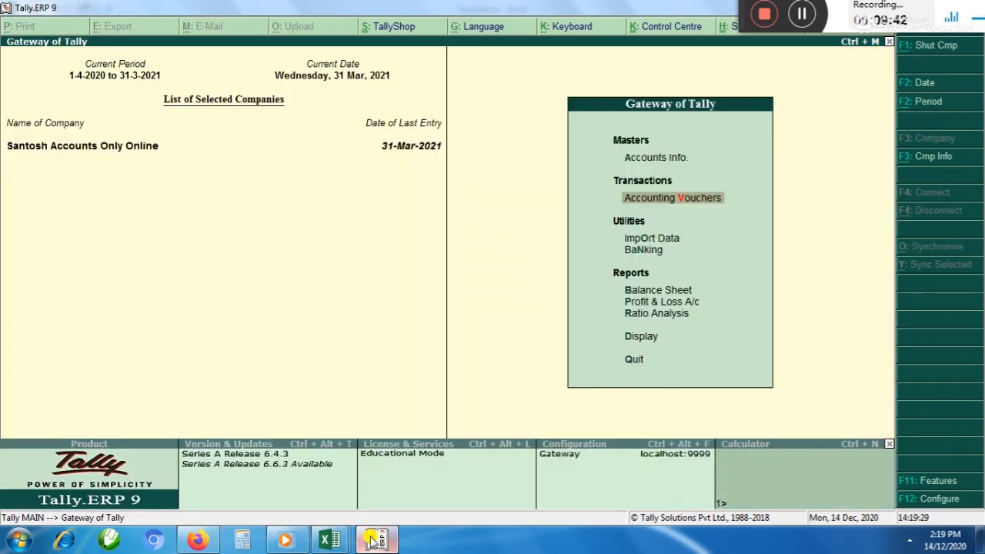
pyautogui.press('Return')
pyautogui.hotkey('alt', 'Tab')
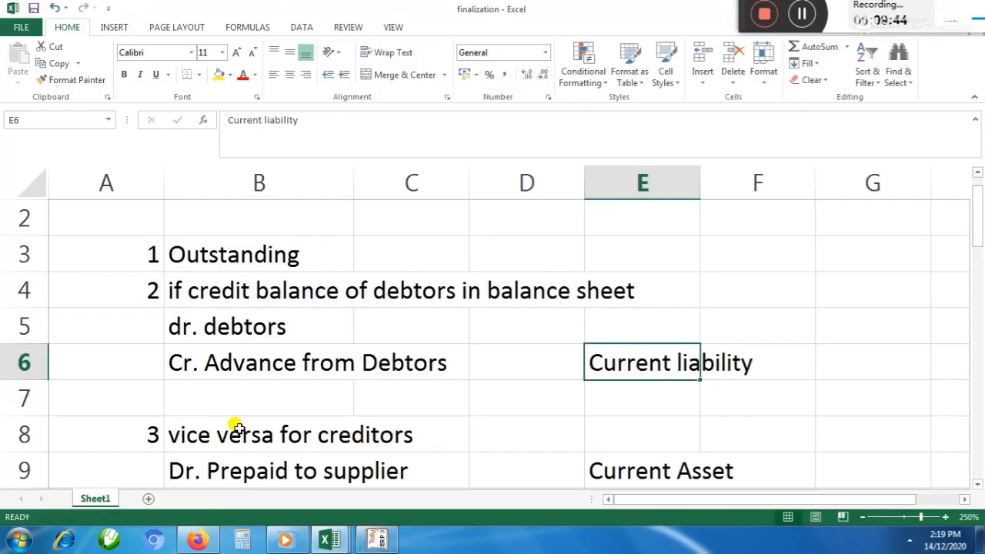
pyautogui.click(279, 427)
pyautogui.scroll(-1, 312, 427)
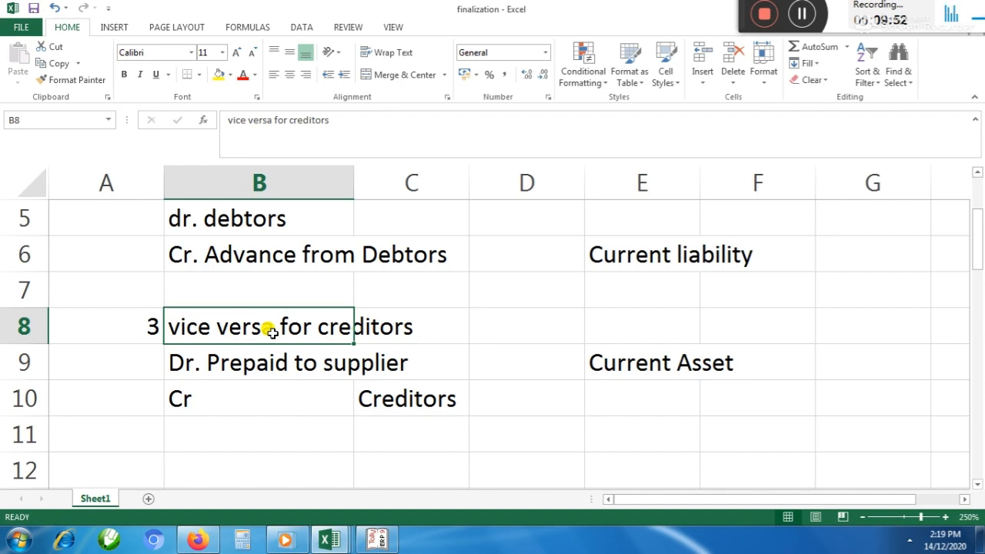
# Switch back to Tally and open the Sundry Debtors group summary through the Balance Sheet's Current Assets
pyautogui.hotkey('alt', 'Tab')
pyautogui.press('Escape')
pyautogui.press('Down')
pyautogui.press('Down')
pyautogui.press('Down')
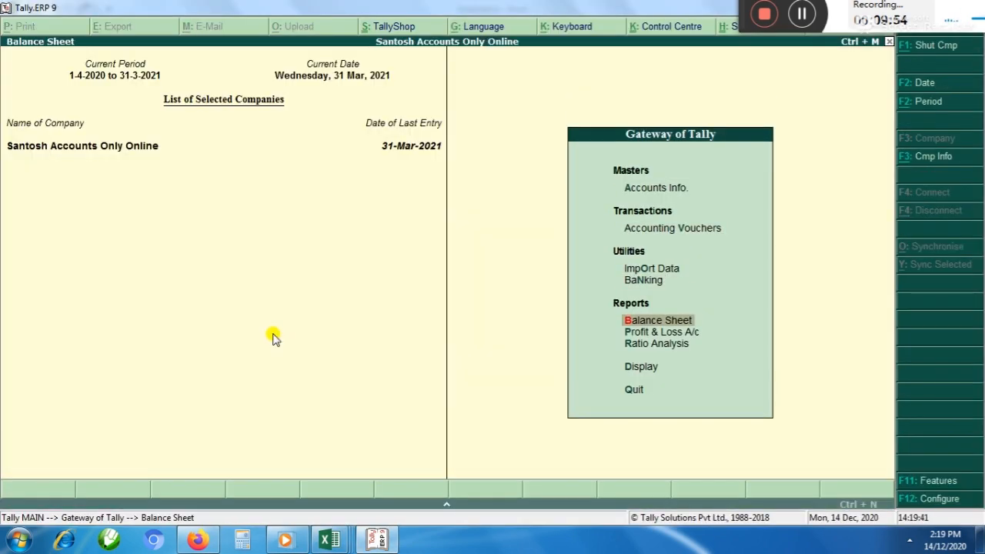
pyautogui.press('Return')
pyautogui.press('Down')
pyautogui.press('Down')
# Look through the party balances in the Sundry Debtors group summary and return to the Balance Sheet
pyautogui.press('Down')
pyautogui.press('Down')
pyautogui.press('Return')
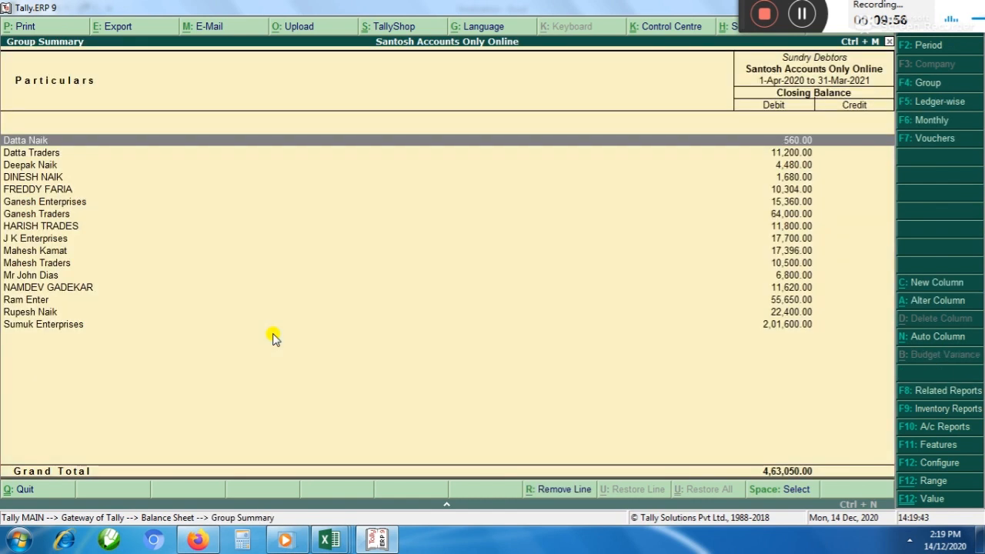
pyautogui.press('Down')
pyautogui.press('Down')
pyautogui.press('Down')
pyautogui.press('Down')
pyautogui.press('Down')
pyautogui.press('Down')
pyautogui.press('Down')
pyautogui.press('Down')
pyautogui.press('Down')
pyautogui.press('Down')
pyautogui.press('Down')
pyautogui.press('Down')
pyautogui.press('Down')
pyautogui.press('Down')
pyautogui.press('Down')
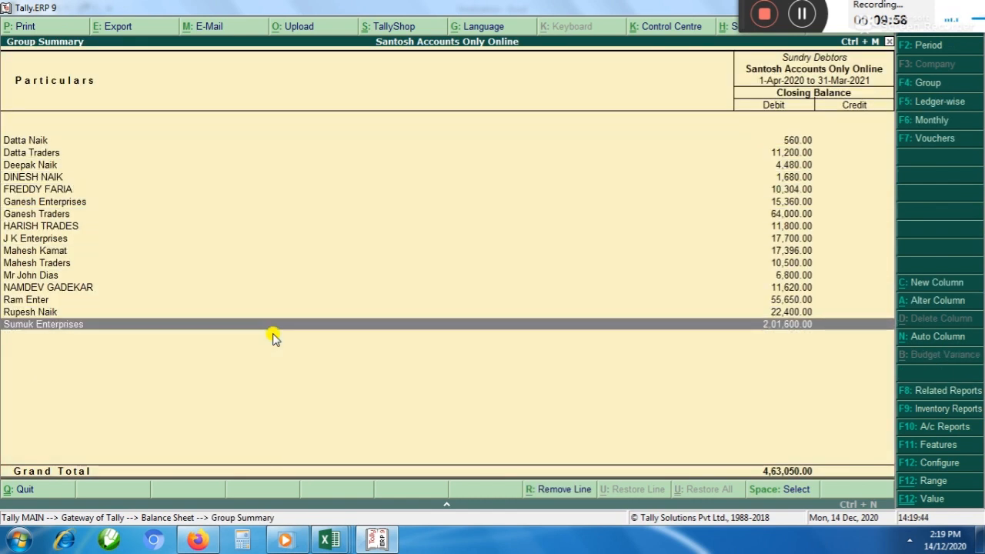
pyautogui.press('Up')
pyautogui.press('Up')
pyautogui.press('Up')
pyautogui.press('Up')
pyautogui.press('Up')
pyautogui.press('Up')
pyautogui.press('Up')
pyautogui.press('Up')
pyautogui.press('Up')
pyautogui.press('Up')
pyautogui.press('Up')
pyautogui.press('Up')
pyautogui.press('Up')
pyautogui.press('Up')
pyautogui.press('Up')
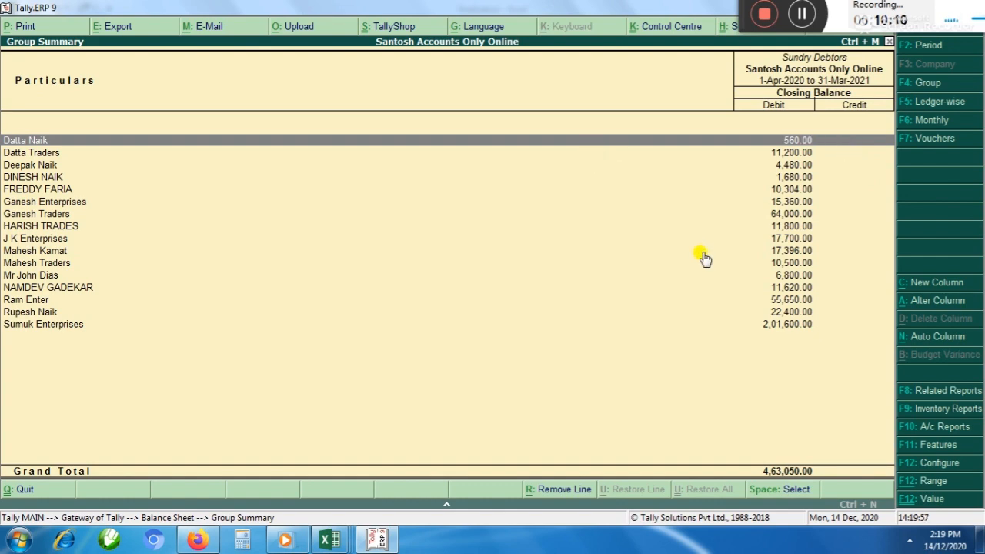
pyautogui.press('Escape')
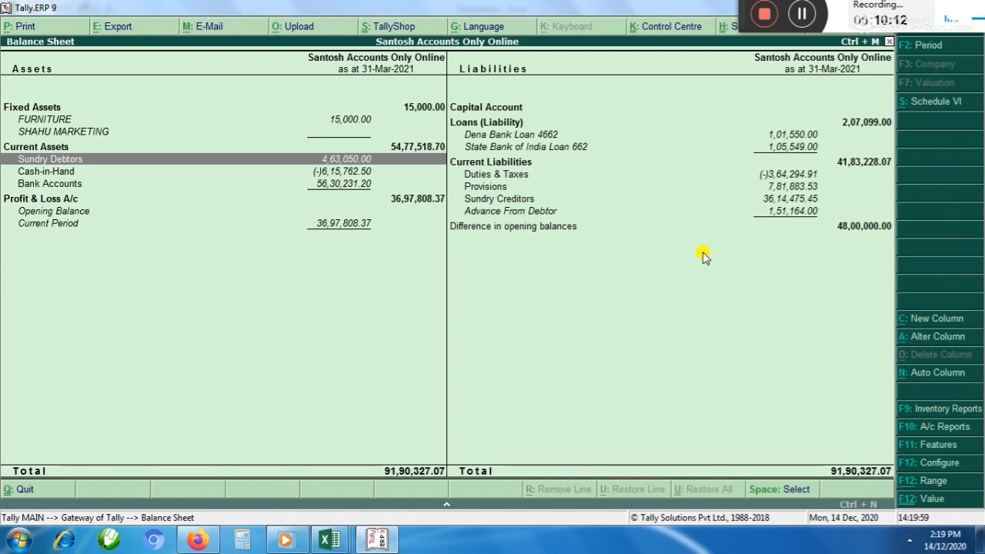
# Open the Sundry Creditors group summary under Current Liabilities and check the creditors' debit and credit balances
pyautogui.press('Right')
pyautogui.press('Down')
pyautogui.press('Down')
pyautogui.press('Down')
pyautogui.press('Return')
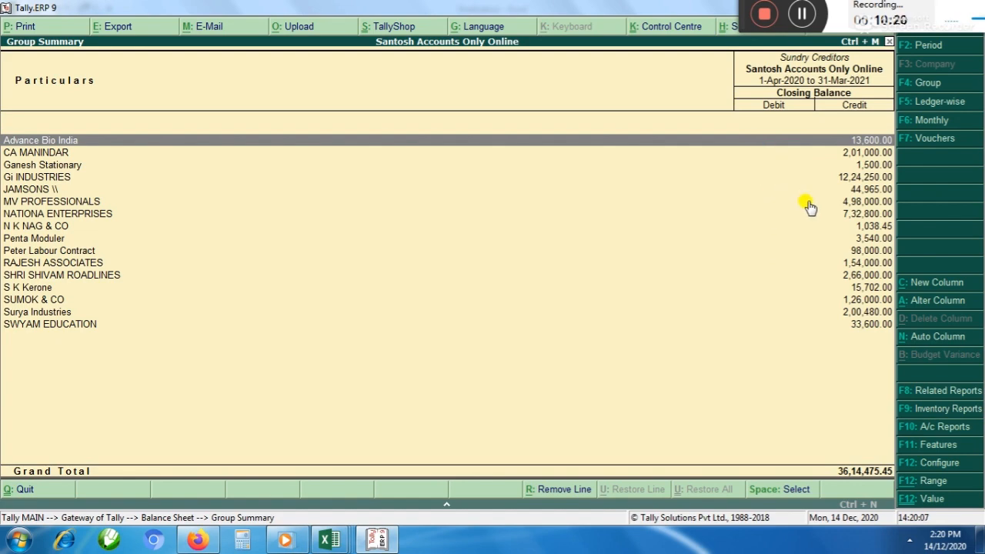
# Leave the reports and start a Payment voucher dated 31-Mar-2021, keeping its reference number and reference date blank
pyautogui.press('Escape')
pyautogui.press('Escape')
pyautogui.press('Up')
pyautogui.press('Up')
pyautogui.press('Up')
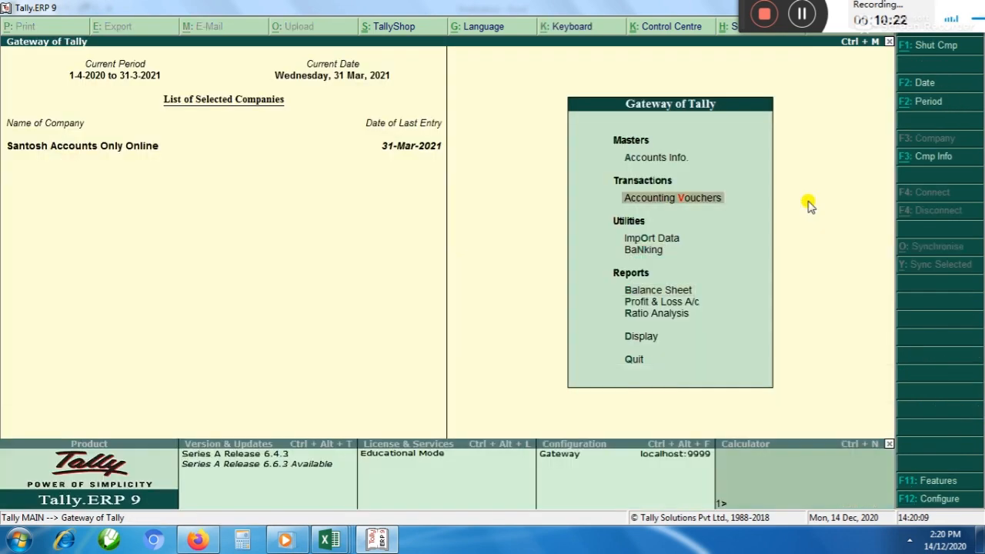
pyautogui.press('Return')
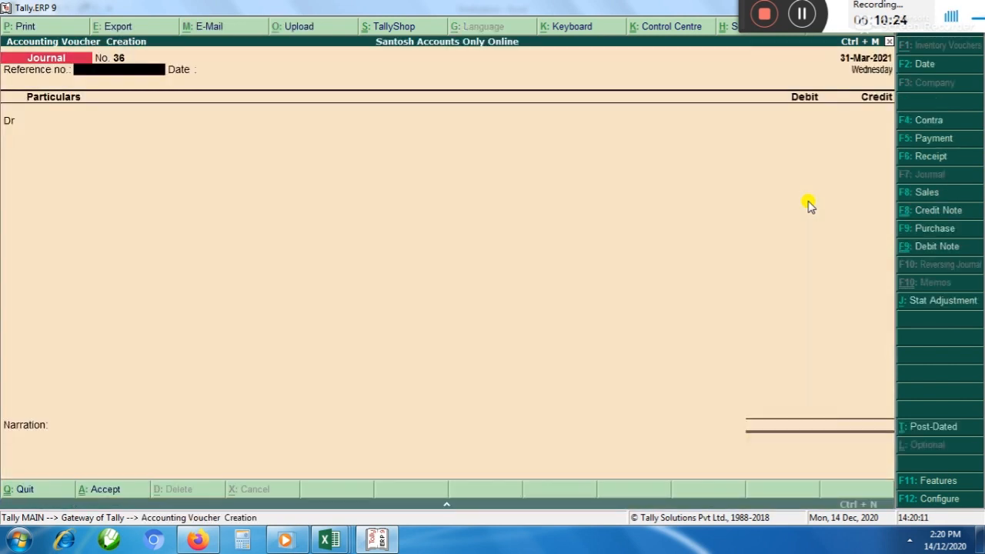
pyautogui.press('F5')
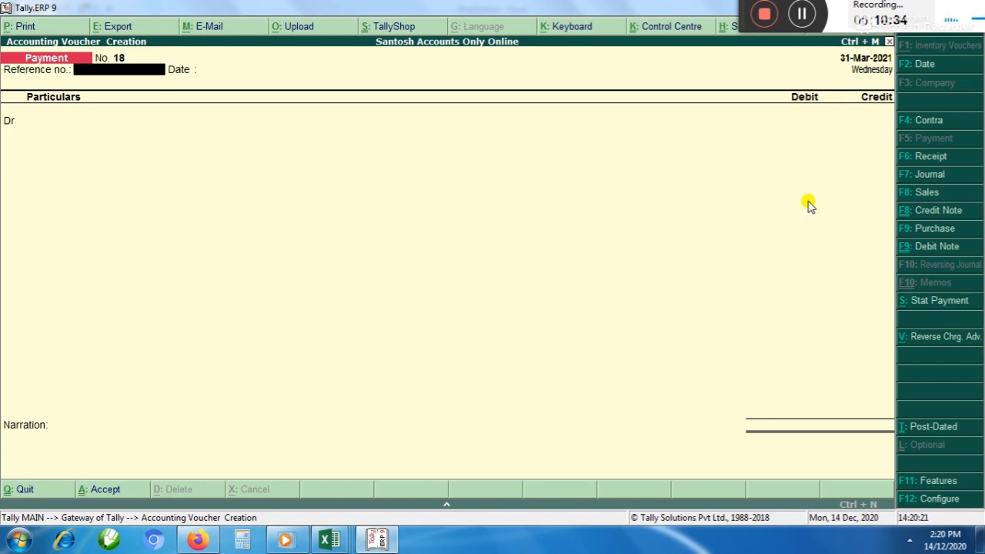
pyautogui.press('Return')
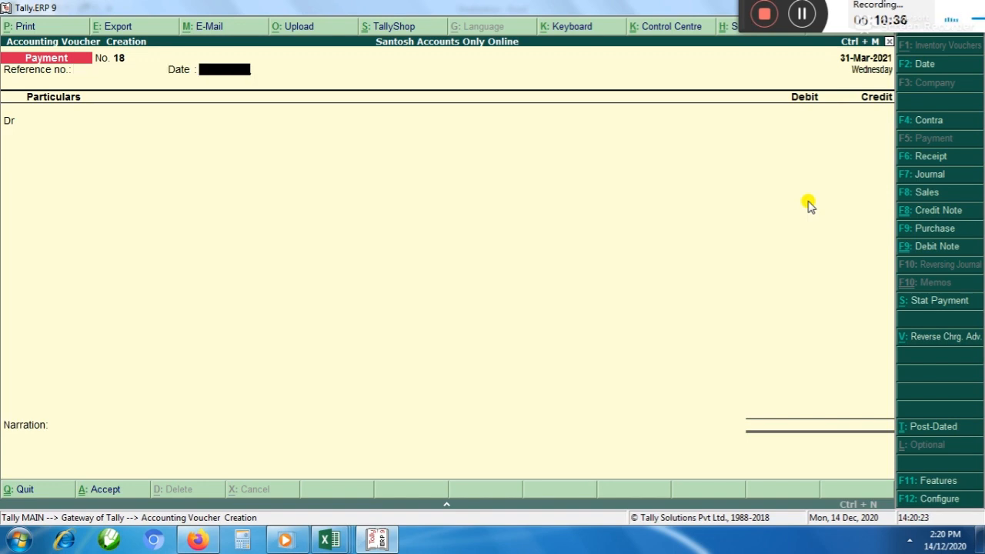
pyautogui.press('Return')
# Create a ledger with the supplier's full name under Sundry Creditors for the payment's debit line
pyautogui.hotkey('alt', 'c')
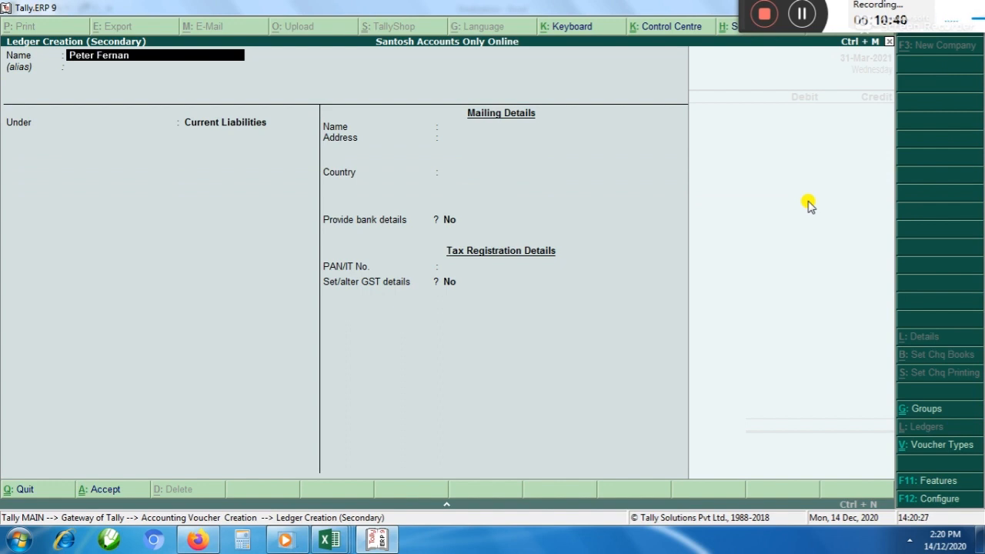
pyautogui.write('Peter Fernandes')
pyautogui.press('Return')
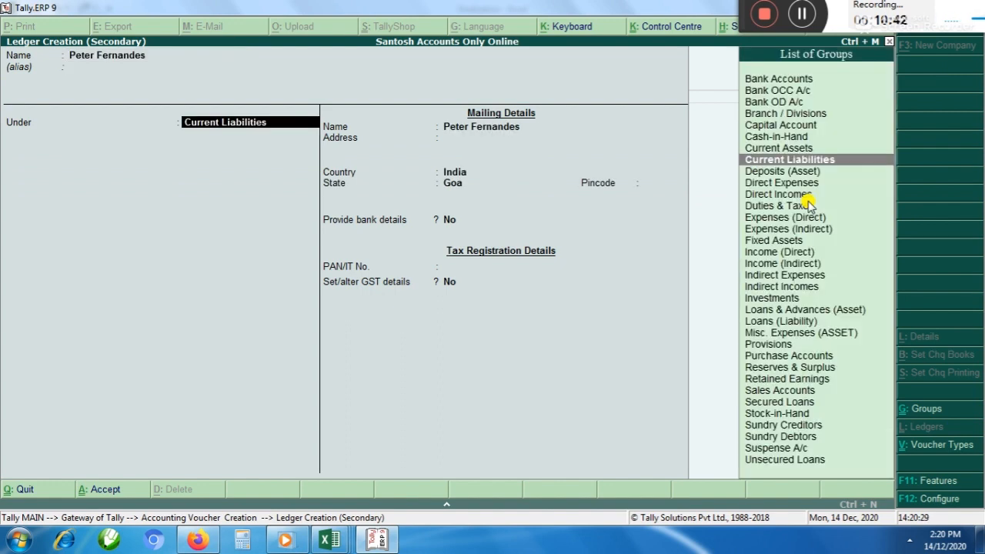
pyautogui.write('s')
pyautogui.press('Down')
pyautogui.press('Down')
pyautogui.press('Down')
pyautogui.press('Return')
pyautogui.hotkey('ctrl', 'a')
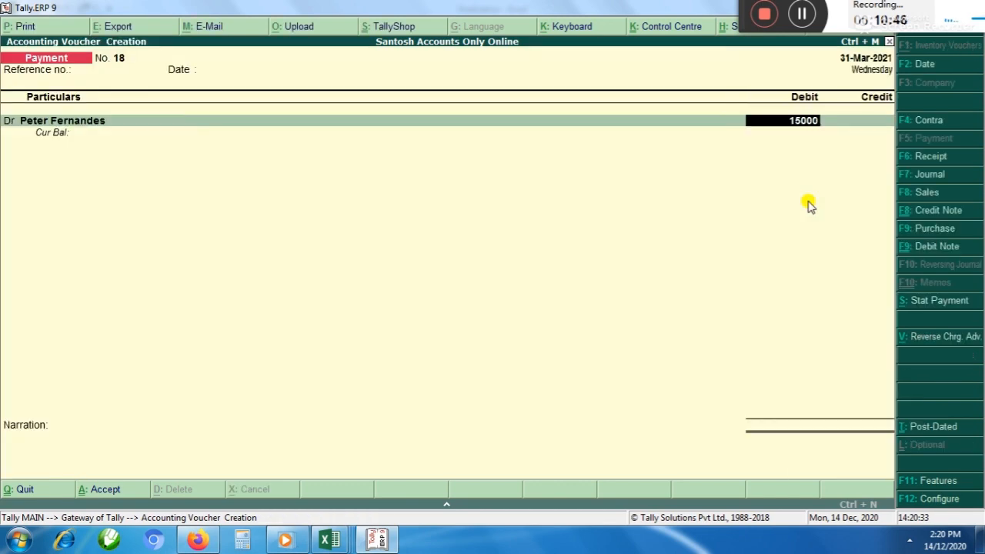
# Debit the new creditor ledger with 15,000 on account and credit the State Bank of India loan ledger
pyautogui.press('Return')
pyautogui.press('Return')
pyautogui.write('Sta')
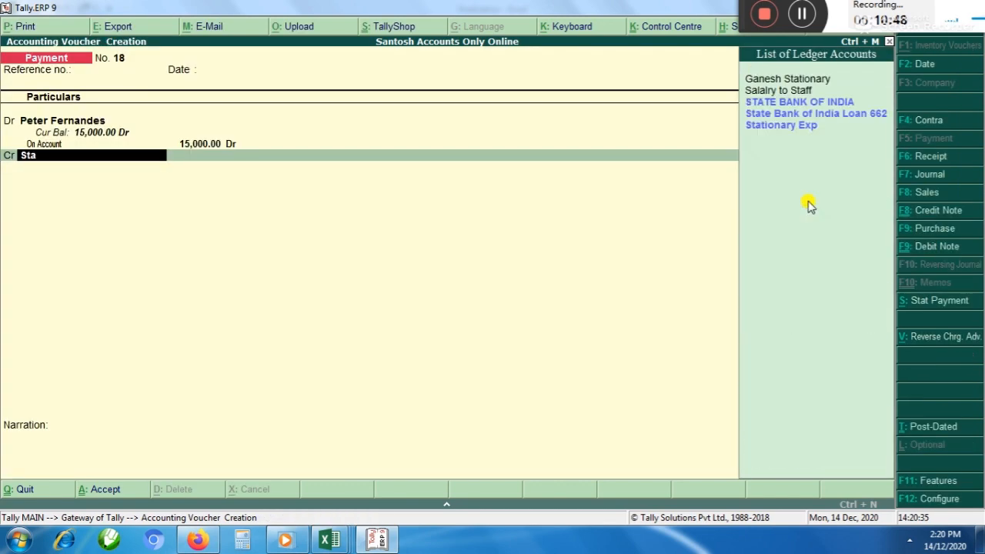
pyautogui.write('te')
pyautogui.press('Down')
pyautogui.press('Return')
pyautogui.press('BackSpace')
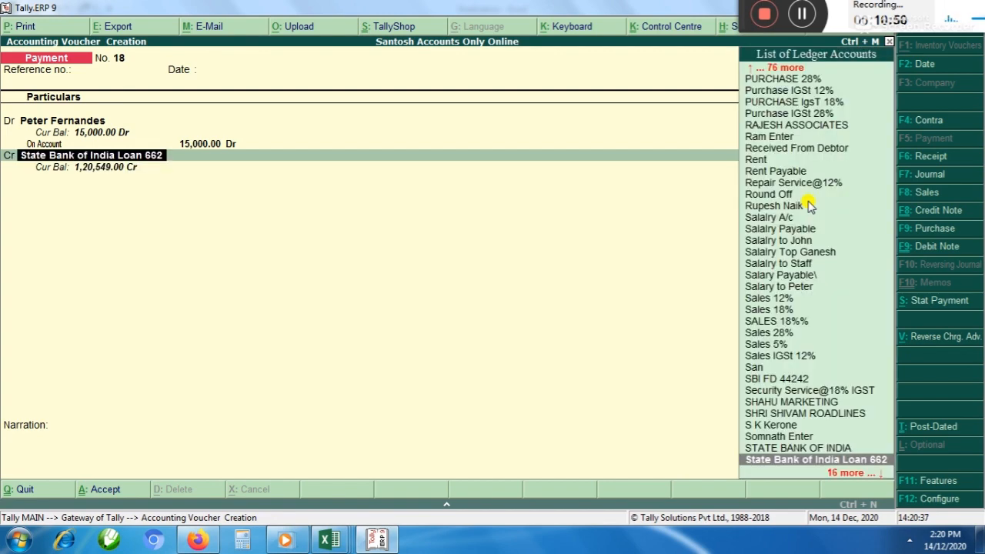
pyautogui.press('Return')
pyautogui.press('Return')
pyautogui.press('Return')
# Change the payment's credit ledger to STATE BANK OF INDIA, save the voucher, and leave voucher entry
pyautogui.press('Return')
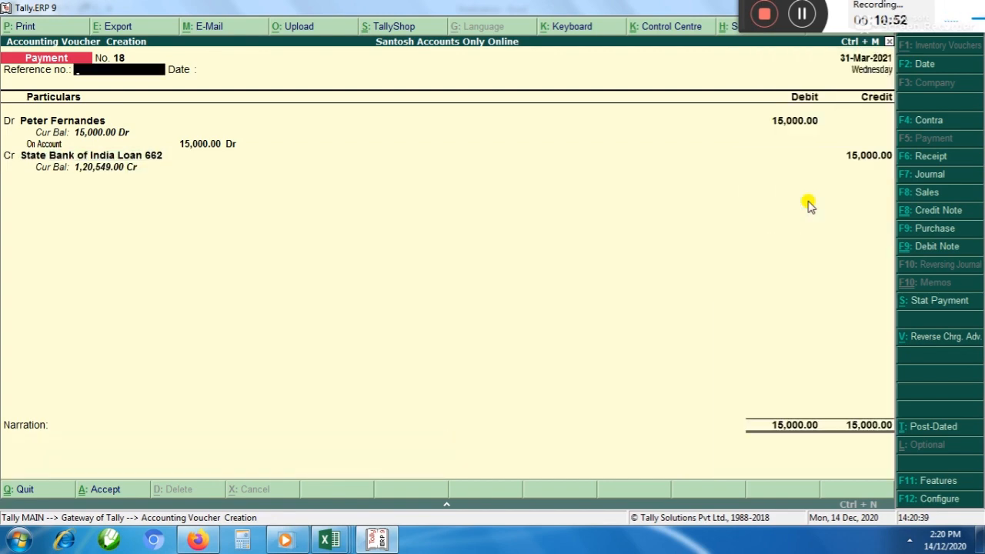
pyautogui.press('Return')
pyautogui.press('Return')
pyautogui.press('Return')
pyautogui.press('Return')
pyautogui.press('Return')
pyautogui.press('Return')
pyautogui.press('Return')
pyautogui.press('Return')
pyautogui.press('Return')
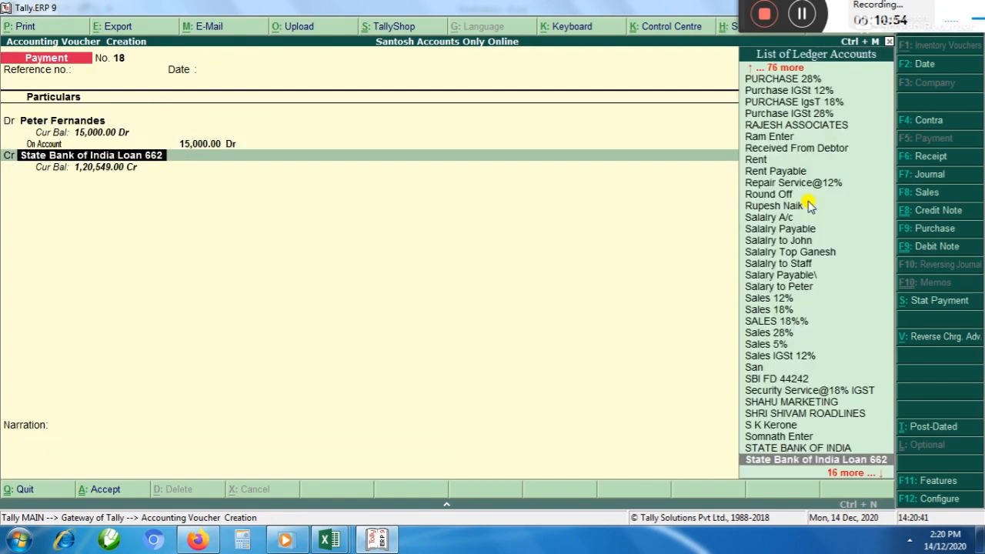
pyautogui.press('Up')
pyautogui.press('Return')
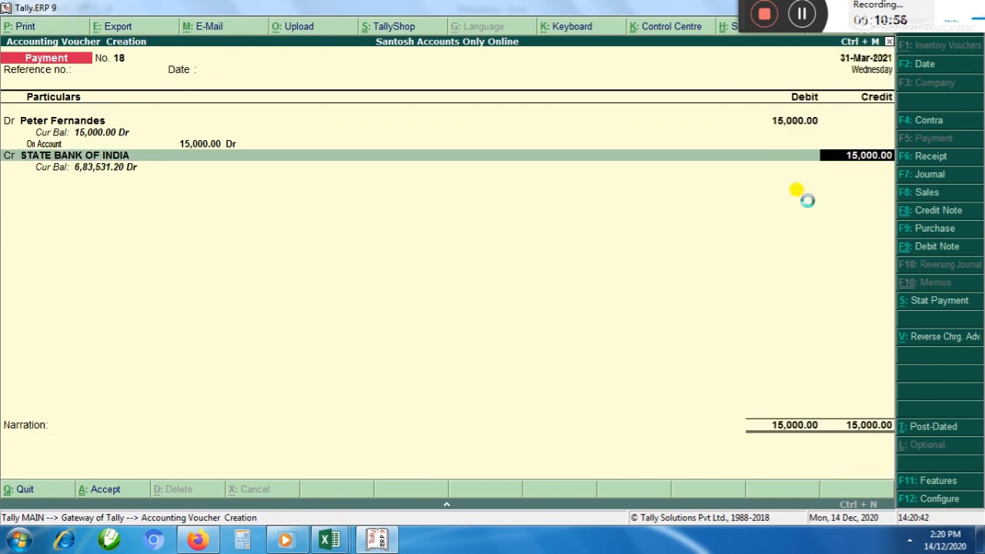
pyautogui.hotkey('ctrl', 'a')
pyautogui.press('Escape')
pyautogui.press('Return')
# Open the Sundry Creditors group summary through the Balance Sheet's Current Liabilities and go down the creditor balances
pyautogui.press('Down')
pyautogui.press('Down')
pyautogui.press('Down')
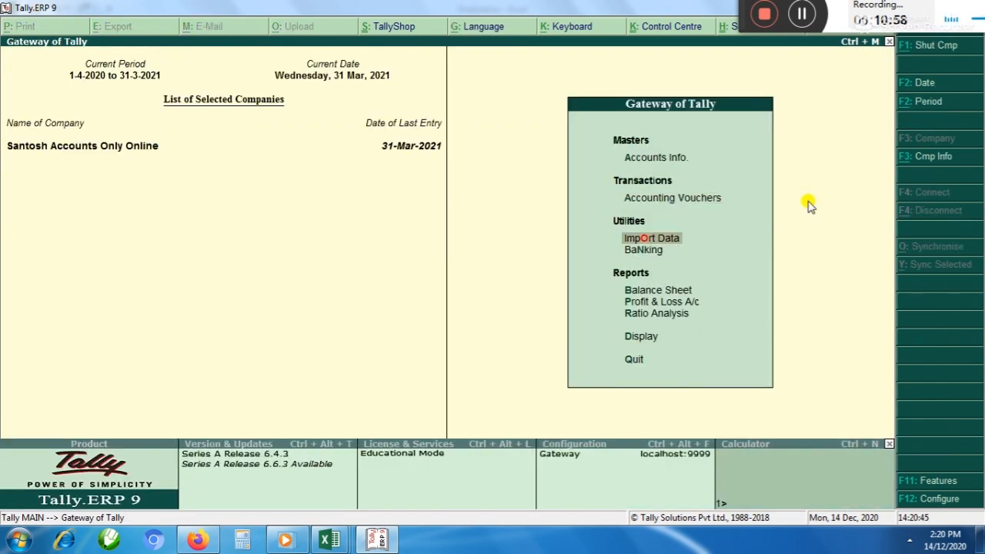
pyautogui.press('Return')
pyautogui.press('Right')
pyautogui.press('Down')
pyautogui.press('Down')
pyautogui.press('Down')
pyautogui.press('Down')
pyautogui.press('Down')
pyautogui.press('Down')
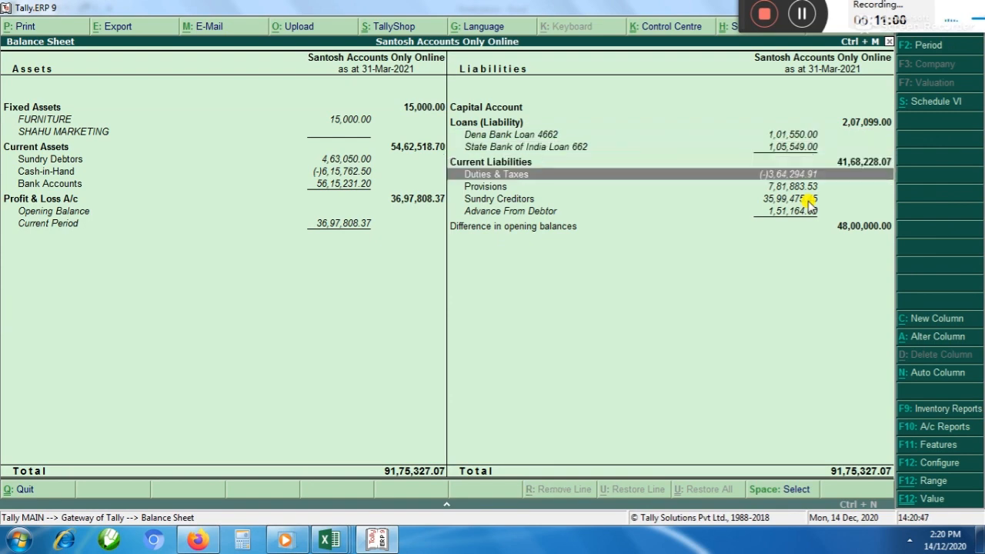
pyautogui.press('Return')
pyautogui.press('Down')
pyautogui.press('Down')
pyautogui.press('Down')
pyautogui.press('Down')
pyautogui.press('Down')
pyautogui.press('Down')
pyautogui.press('Down')
pyautogui.press('Down')
pyautogui.press('Down')
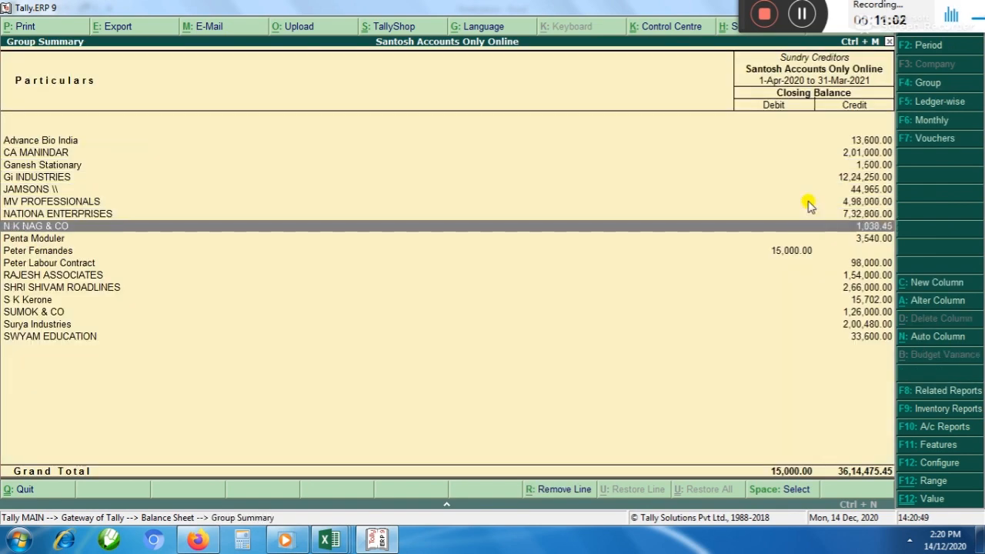
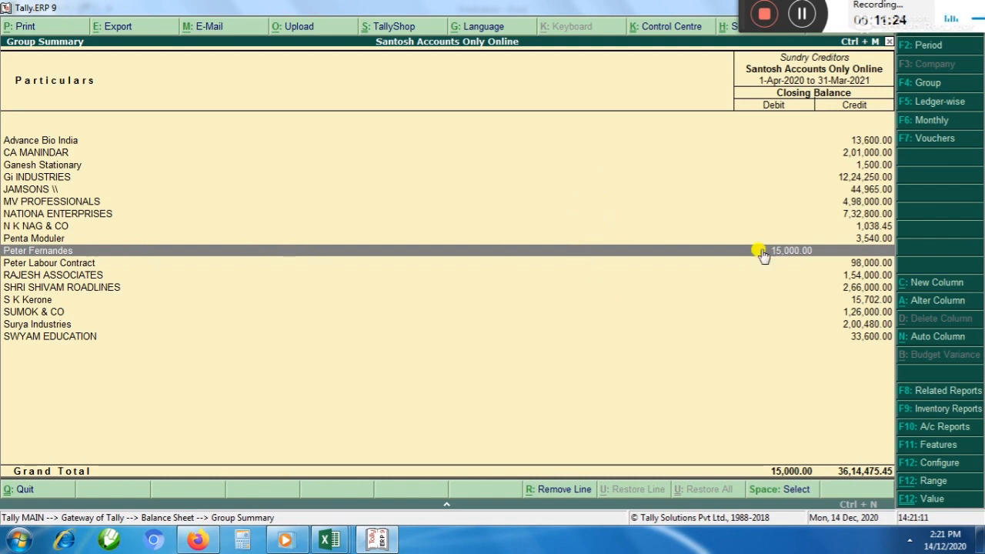
# Check the creditors' entry in the Excel finalization notes, return to Tally, review the Sundry Creditors balances, and close the reports
pyautogui.hotkey('alt', 'Tab')
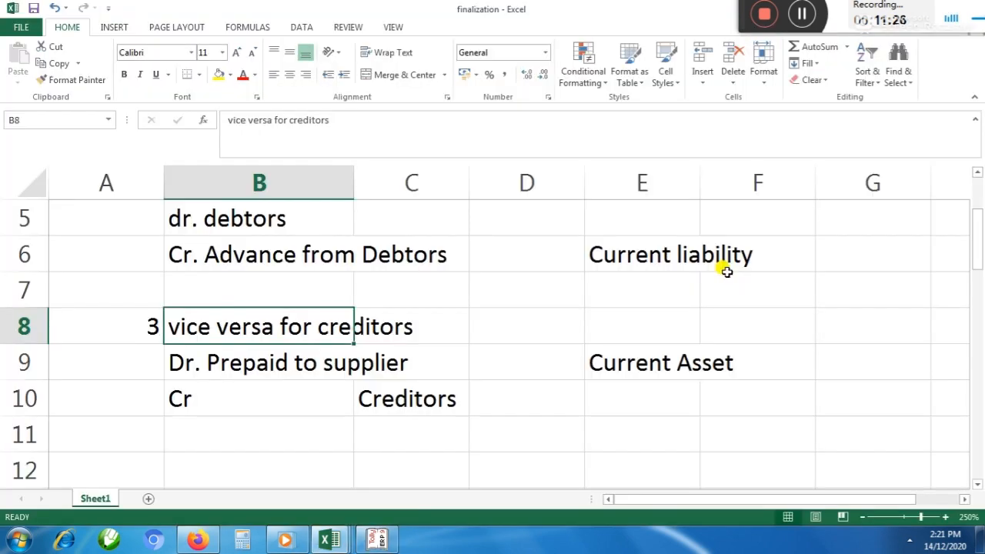
pyautogui.press('Down')
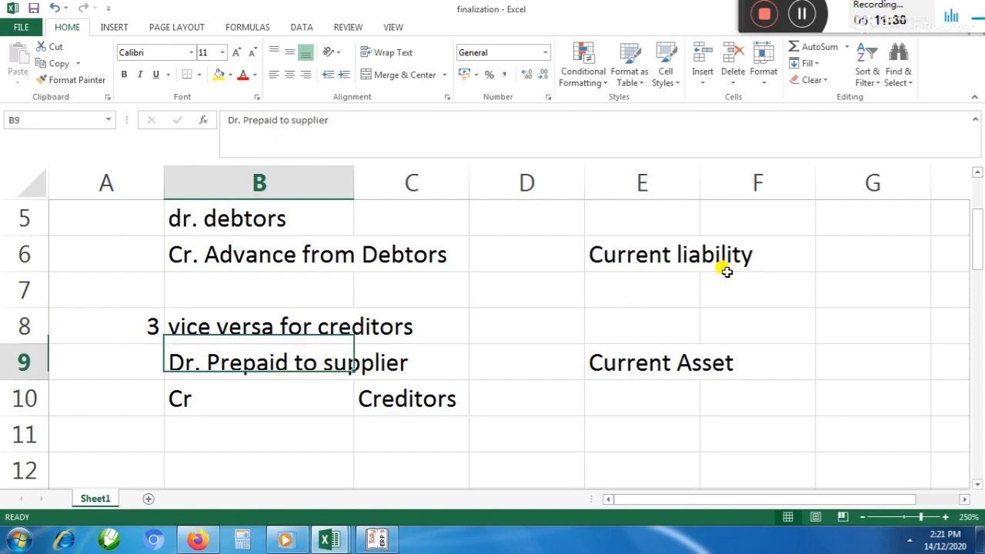
pyautogui.hotkey('alt', 'Tab')
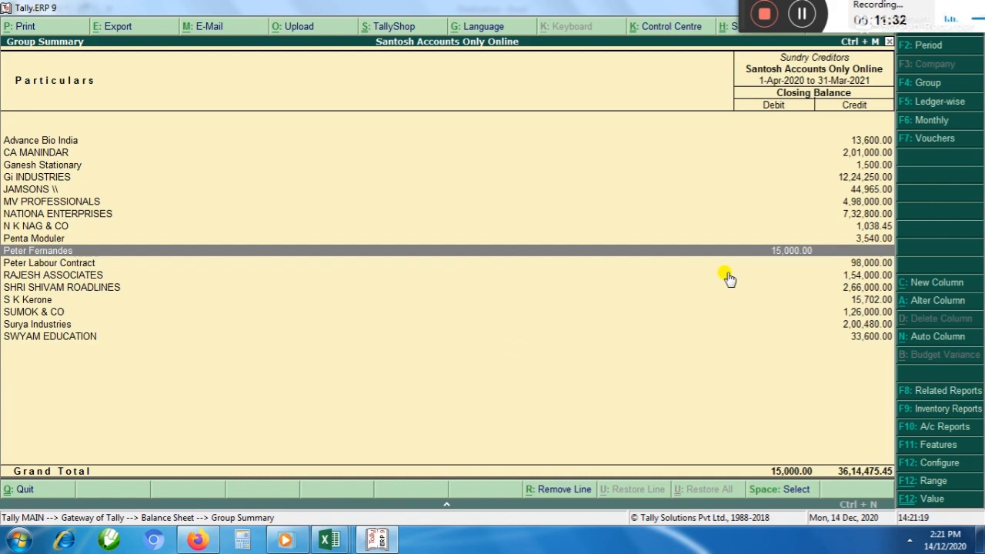
pyautogui.press('Up')
pyautogui.press('Up')
pyautogui.press('Up')
pyautogui.press('Up')
pyautogui.press('Up')
pyautogui.press('Up')
pyautogui.press('Up')
pyautogui.press('Up')
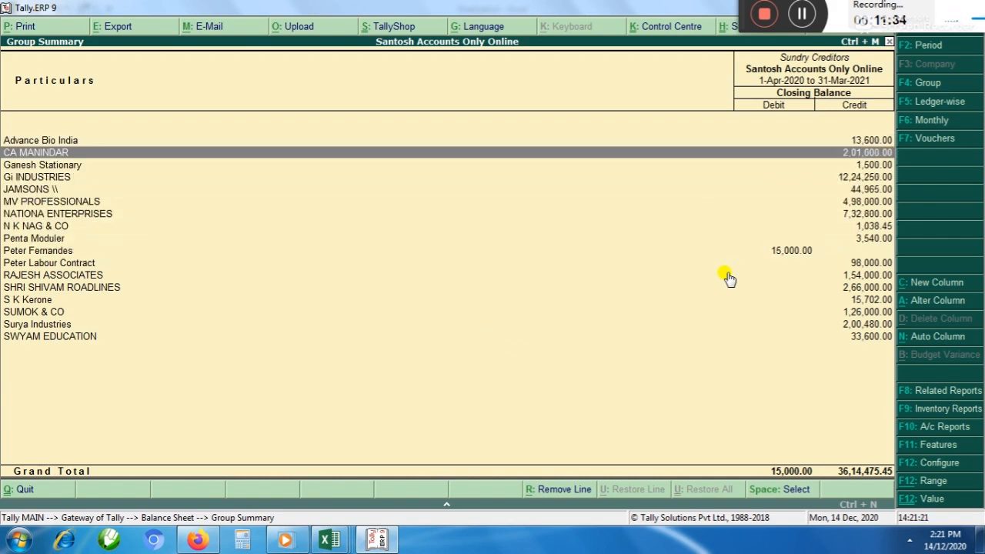
pyautogui.press('Down')
pyautogui.press('Down')
pyautogui.press('Down')
pyautogui.press('Down')
pyautogui.press('Down')
pyautogui.press('Down')
pyautogui.press('Down')
pyautogui.press('Down')
pyautogui.press('Escape')
pyautogui.press('Escape')
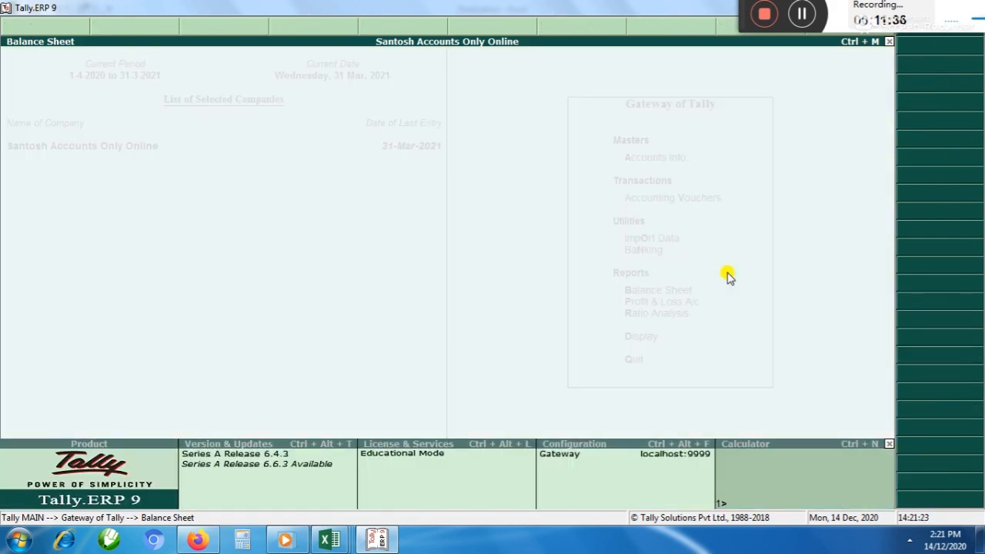
pyautogui.press('Escape')
pyautogui.press('Escape')
# Start a journal voucher dated 31-3 for the creditors' year-end entry
pyautogui.press('Down')
pyautogui.press('Return')
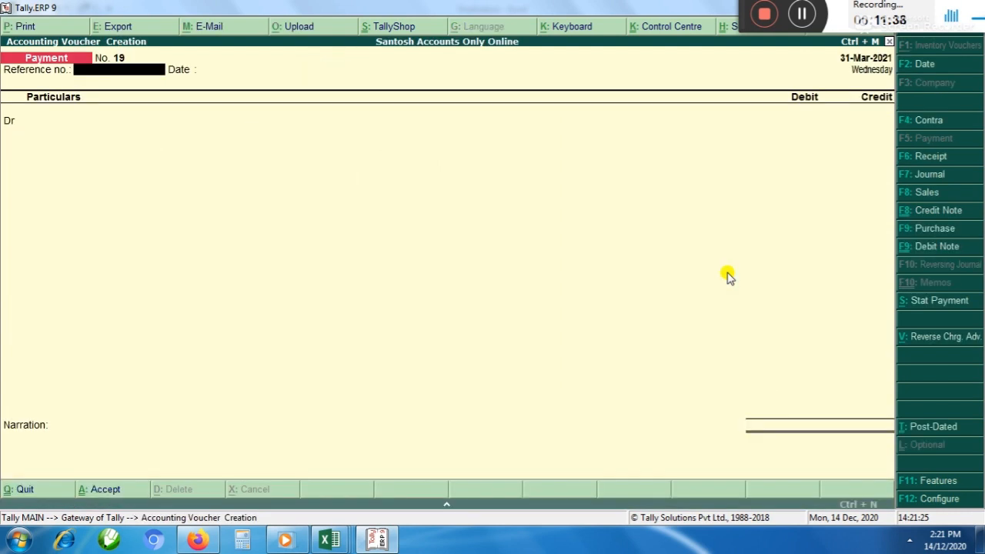
pyautogui.press('F7')
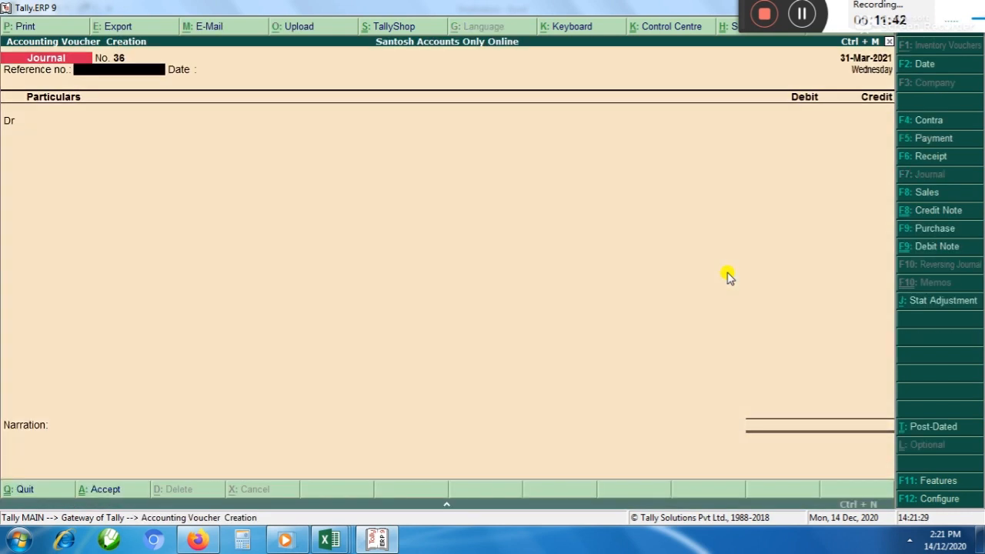
pyautogui.press('F2')
pyautogui.write('31-3')
pyautogui.press('Return')
pyautogui.press('Return')
pyautogui.press('Return')
# Create a ledger named Prepaid to Supplier under Current Assets for the journal's debit line
pyautogui.hotkey('alt', 'c')
pyautogui.write('Prepaid to S')
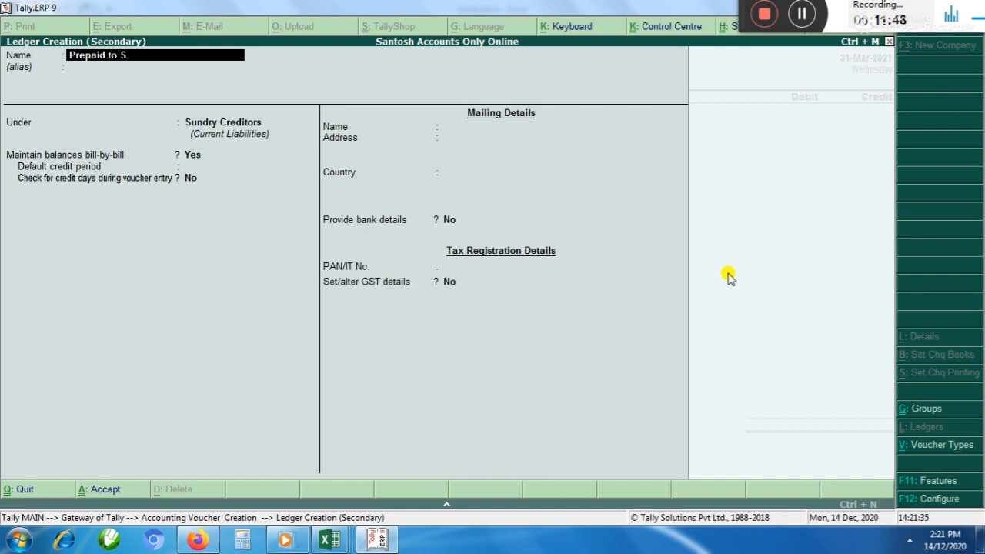
pyautogui.write('upplier')
pyautogui.press('Return')
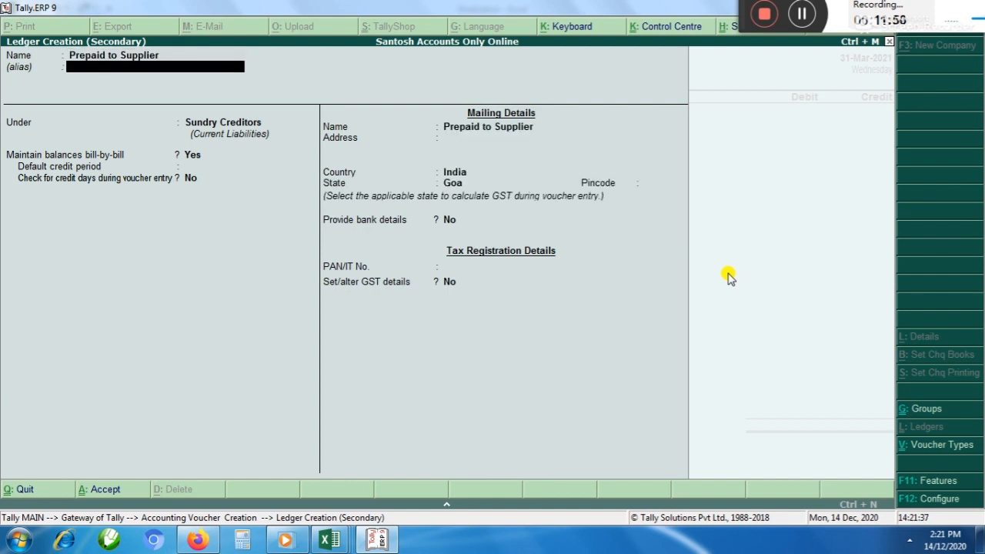
pyautogui.press('Return')
pyautogui.write('C')
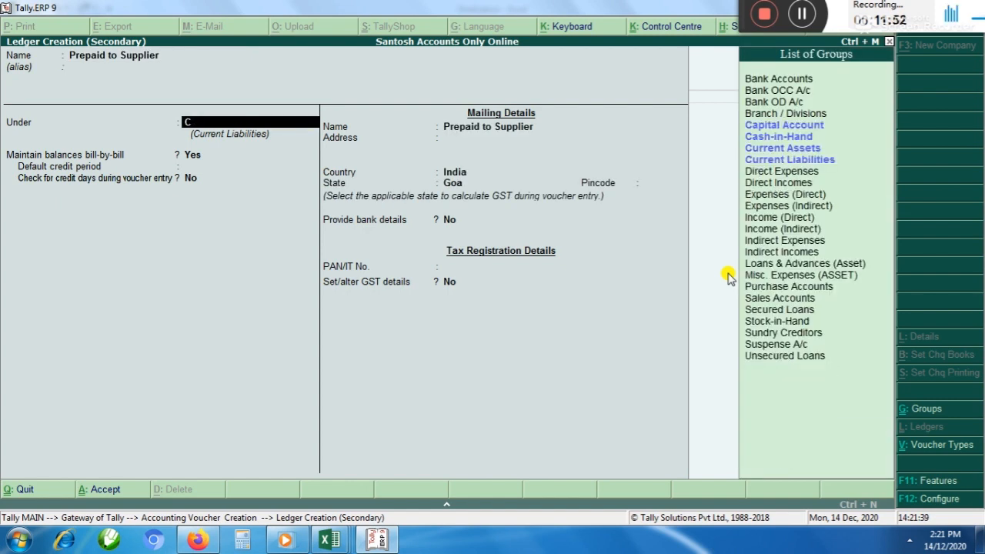
pyautogui.press('Up')
pyautogui.press('Return')
pyautogui.hotkey('ctrl', 'a')
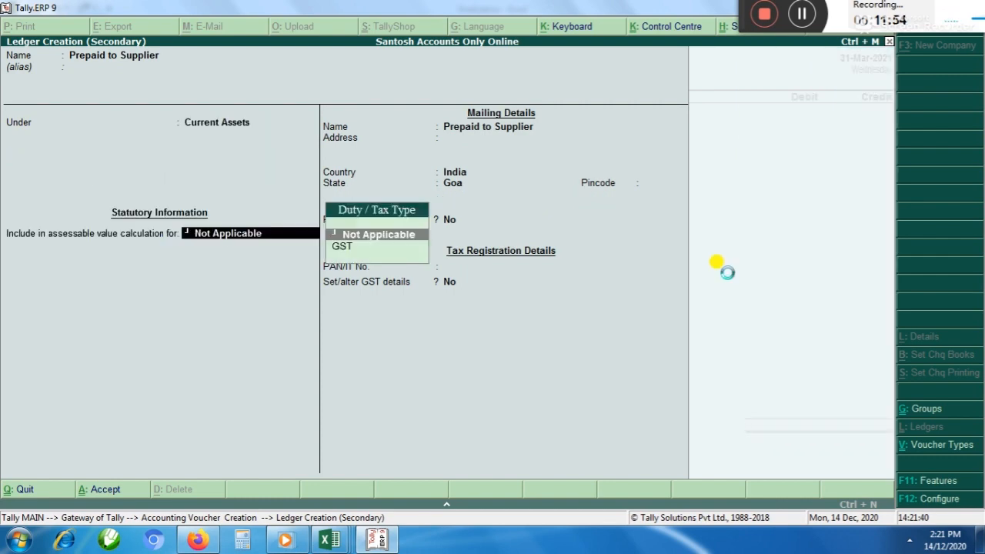
# Consult the Excel notes, return to Tally, and debit Prepaid to Supplier with 15,000 in the journal
pyautogui.hotkey('alt', 'Tab')
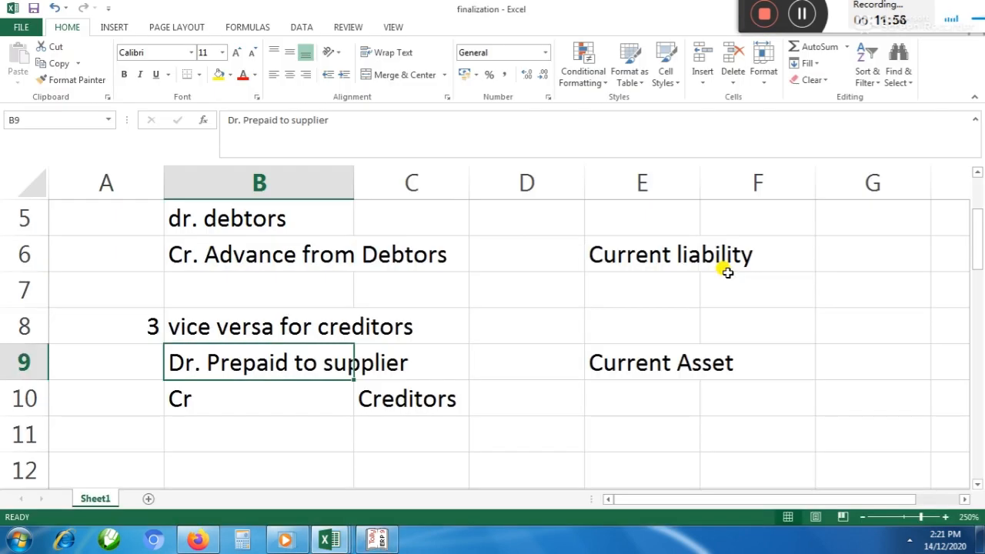
pyautogui.hotkey('alt', 'Tab')
pyautogui.hotkey('alt', 'Tab')
pyautogui.hotkey('alt', 'Tab')
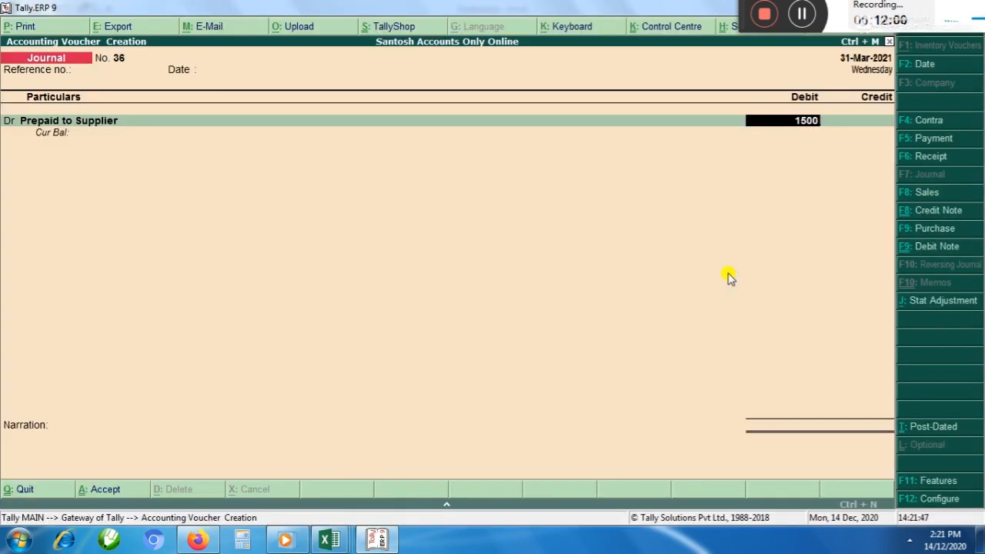
pyautogui.press('Return')
pyautogui.press('Return')
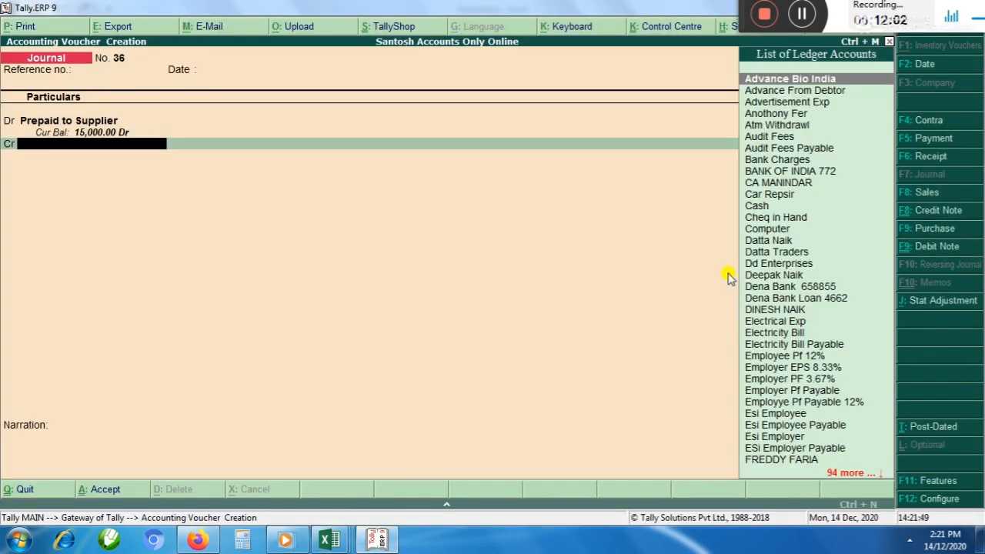
# Credit the supplier's ledger with 15,000 on account in the journal
pyautogui.write('Peter')
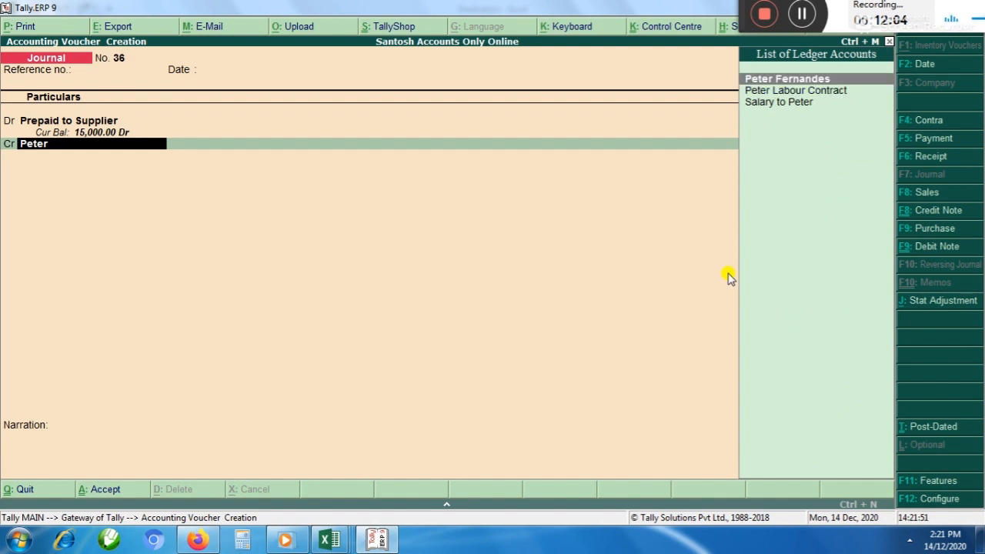
pyautogui.press('Return')
pyautogui.press('Return')
pyautogui.press('Return')
pyautogui.press('Return')
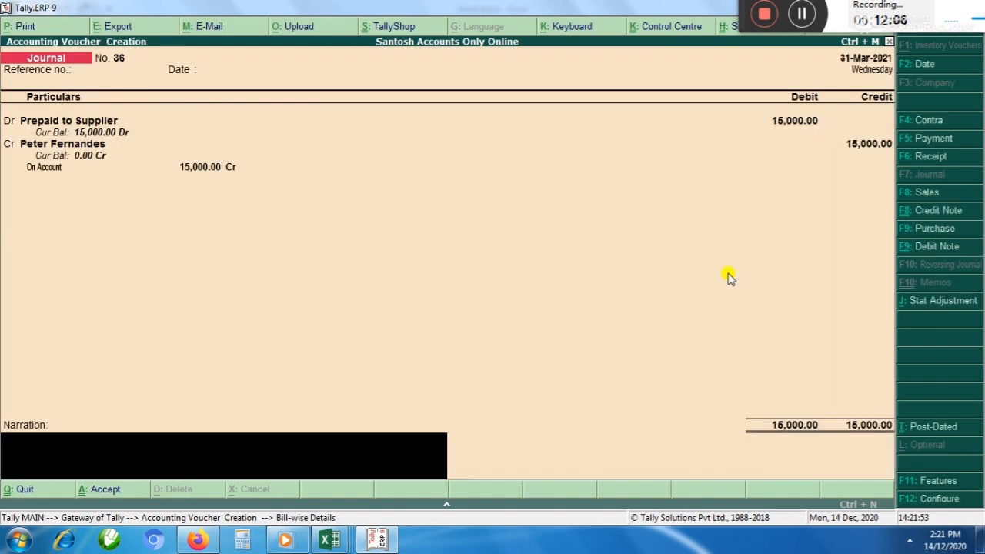
# Recheck the On Account adjustment of the credit line, save the journal voucher, and leave voucher entry
pyautogui.press('BackSpace')
pyautogui.press('BackSpace')
pyautogui.press('BackSpace')
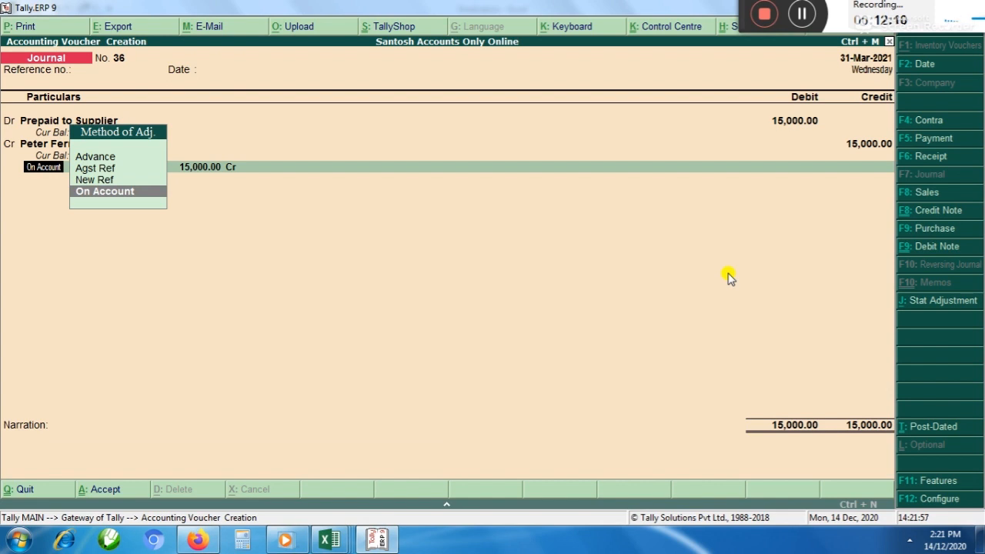
pyautogui.press('Return')
pyautogui.press('Return')
pyautogui.press('Return')
pyautogui.press('Return')
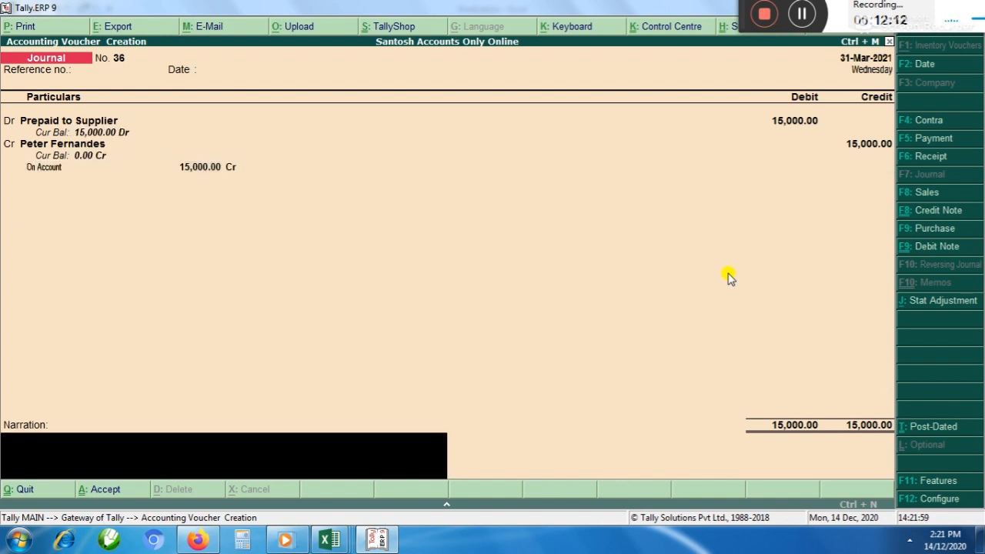
pyautogui.press('Return')
pyautogui.press('Escape')
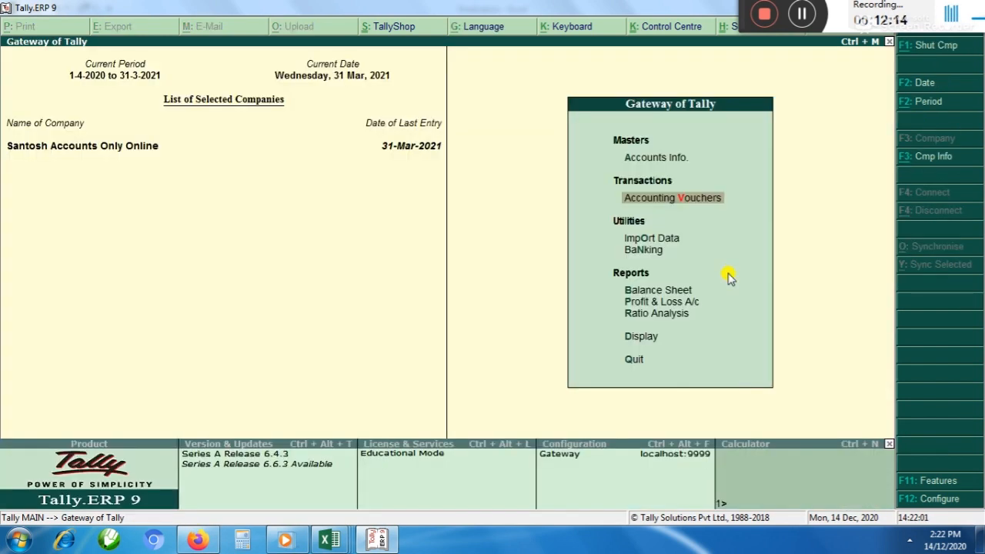
# Open the Balance Sheet in detailed view and go to Current Liabilities
pyautogui.press('Down')
pyautogui.press('Down')
pyautogui.press('Down')
pyautogui.press('Return')
pyautogui.hotkey('alt', 'F1')
pyautogui.press('Right')
pyautogui.press('Down')
pyautogui.press('Down')
pyautogui.press('Down')
pyautogui.press('Down')
pyautogui.press('Down')
pyautogui.press('Down')
pyautogui.press('Down')
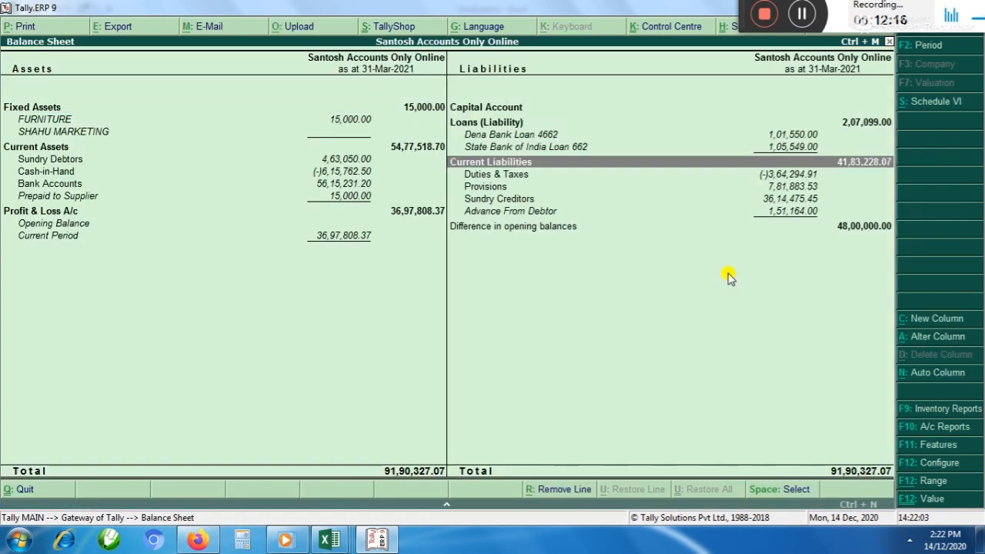
# Examine the Sundry Creditors group summary for remaining debit balances, and return to the Gateway of Tally
pyautogui.press('Return')
pyautogui.press('Down')
pyautogui.press('Down')
pyautogui.press('Down')
pyautogui.press('Down')
pyautogui.press('Down')
pyautogui.press('Down')
pyautogui.press('Down')
pyautogui.press('Down')
pyautogui.press('Down')
pyautogui.press('Down')
pyautogui.press('Down')
pyautogui.press('Down')
pyautogui.press('Down')
pyautogui.press('Down')
pyautogui.press('Down')
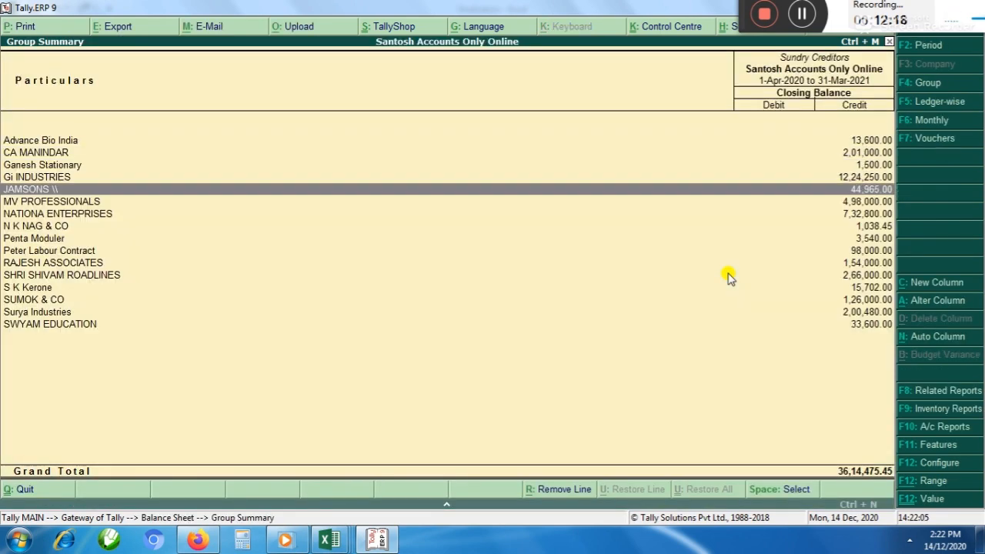
pyautogui.press('Up')
pyautogui.press('Up')
pyautogui.press('Up')
pyautogui.press('Up')
pyautogui.press('Up')
pyautogui.press('Up')
pyautogui.press('Up')
pyautogui.press('Up')
pyautogui.press('Up')
pyautogui.press('Up')
pyautogui.press('Up')
pyautogui.press('Up')
pyautogui.press('Up')
pyautogui.press('Up')
pyautogui.press('Up')
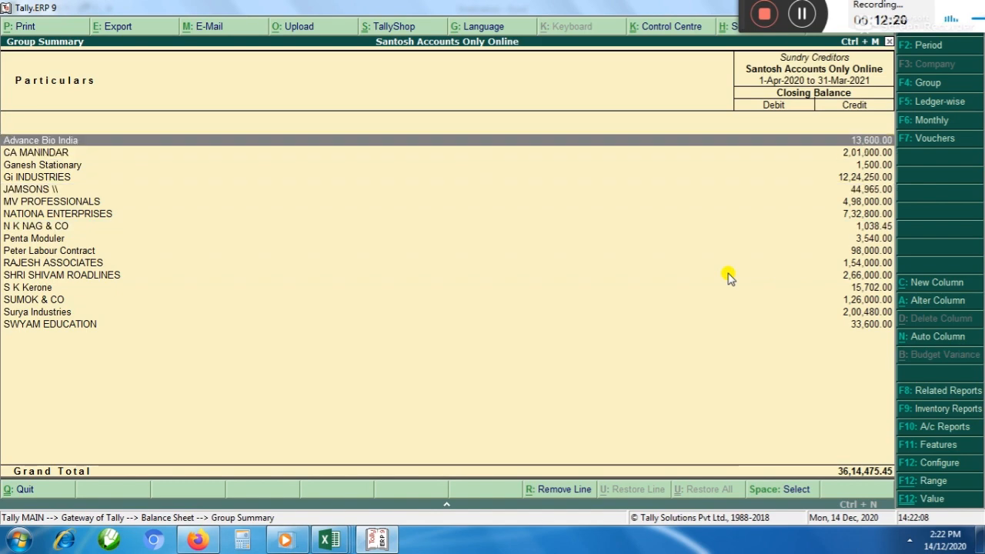
pyautogui.press('Escape')
pyautogui.press('Escape')
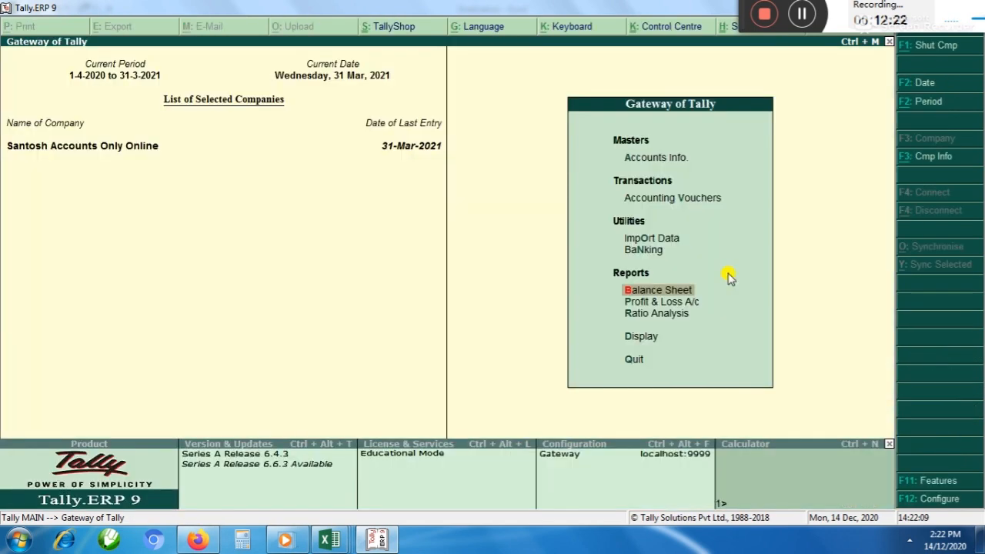
# Switch to Excel and review the outstanding, debtors' credit balance and creditors' points in the finalization notes
pyautogui.hotkey('alt', 'Tab')
pyautogui.press('Up')
pyautogui.press('Up')
pyautogui.press('Up')
pyautogui.press('Up')
pyautogui.press('Up')
pyautogui.press('Up')
pyautogui.press('Up')
pyautogui.press('Up')
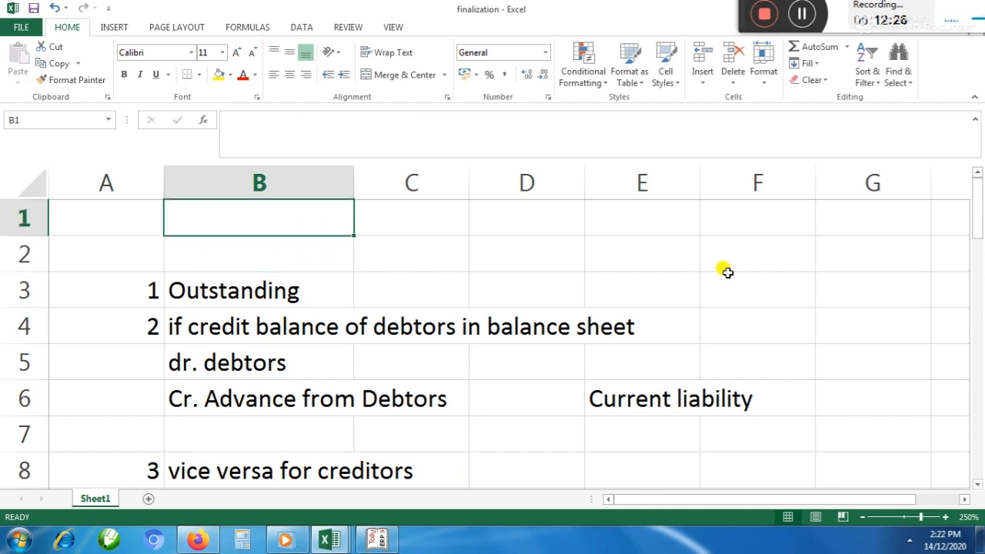
pyautogui.press('Down')
pyautogui.press('Down')
pyautogui.press('Down')
pyautogui.press('Down')
pyautogui.press('Up')
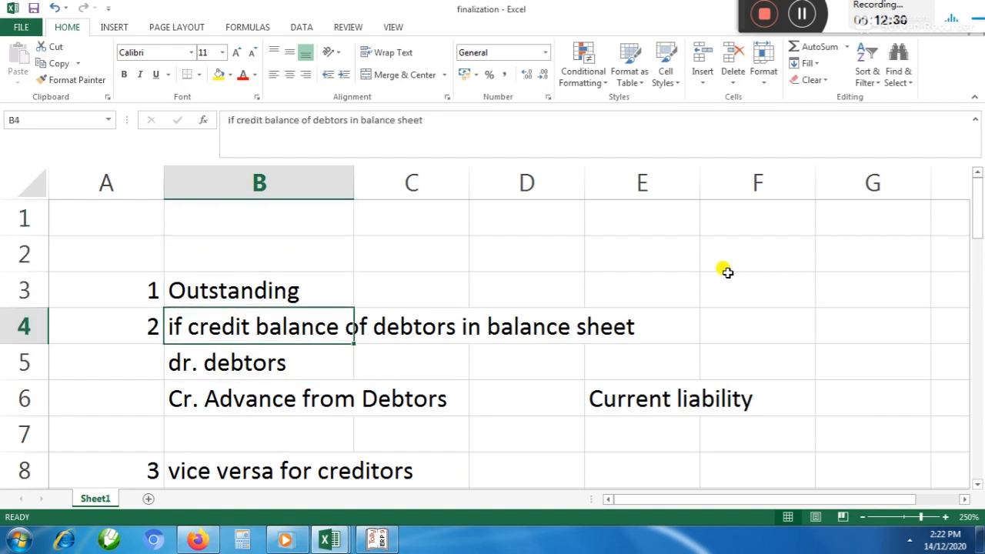
pyautogui.press('Down')
pyautogui.press('Down')
pyautogui.press('Down')
pyautogui.press('Down')
pyautogui.press('Down')
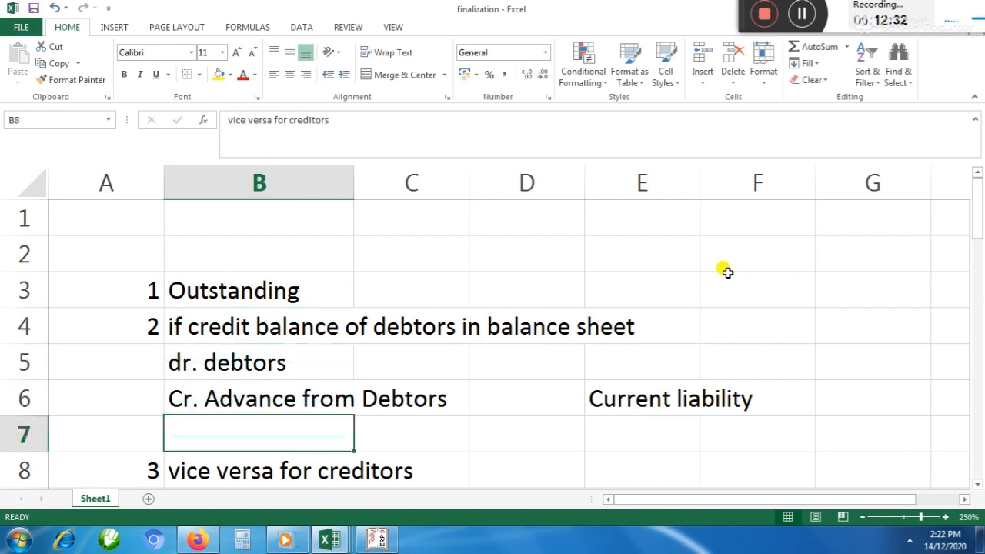
pyautogui.hotkey('alt', 'Tab')
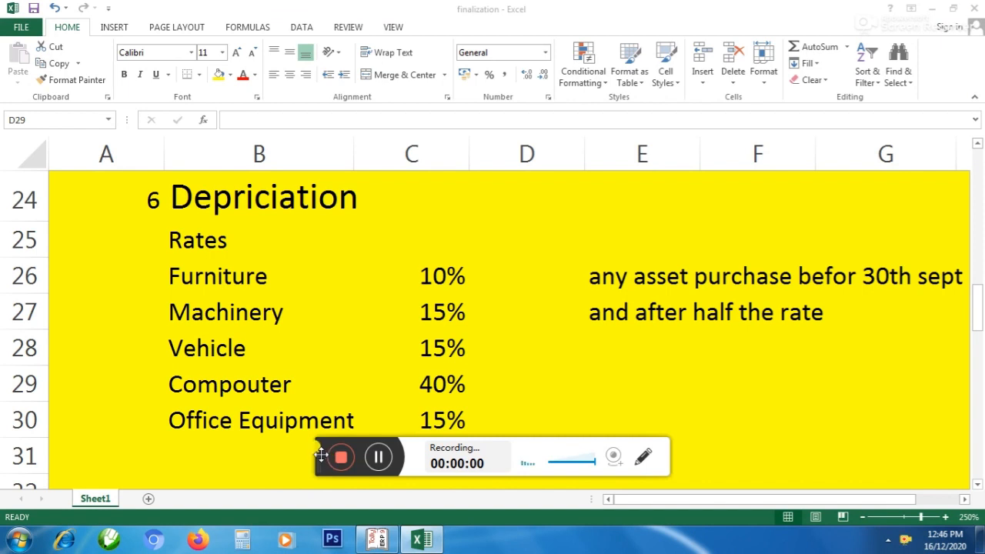
# Examine the Depriciation section of the finalization notes, highlighting the asset and rate list in B26:C30
pyautogui.moveTo(321, 456); pyautogui.dragTo(709, 28)
pyautogui.click(210, 190)
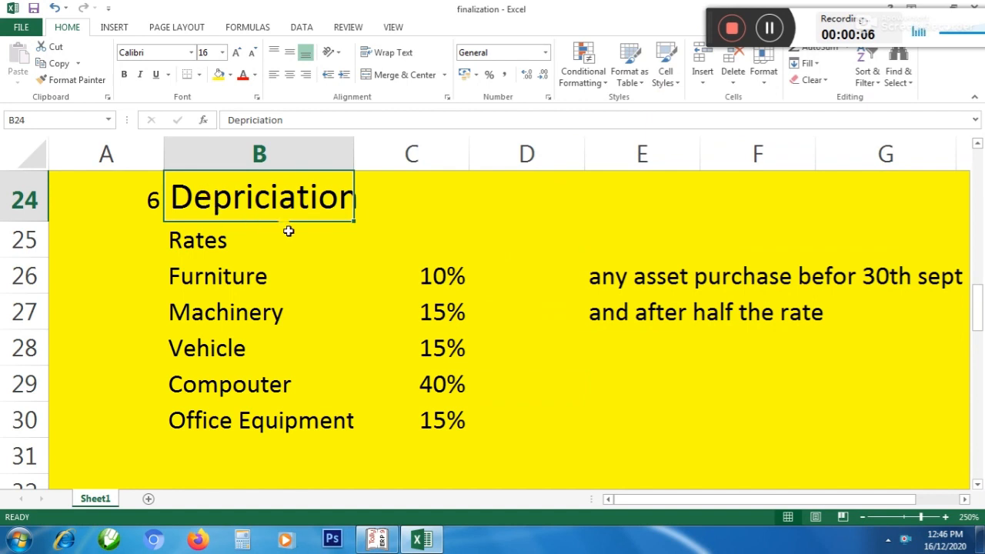
pyautogui.click(462, 226)
pyautogui.moveTo(178, 266); pyautogui.dragTo(412, 419)
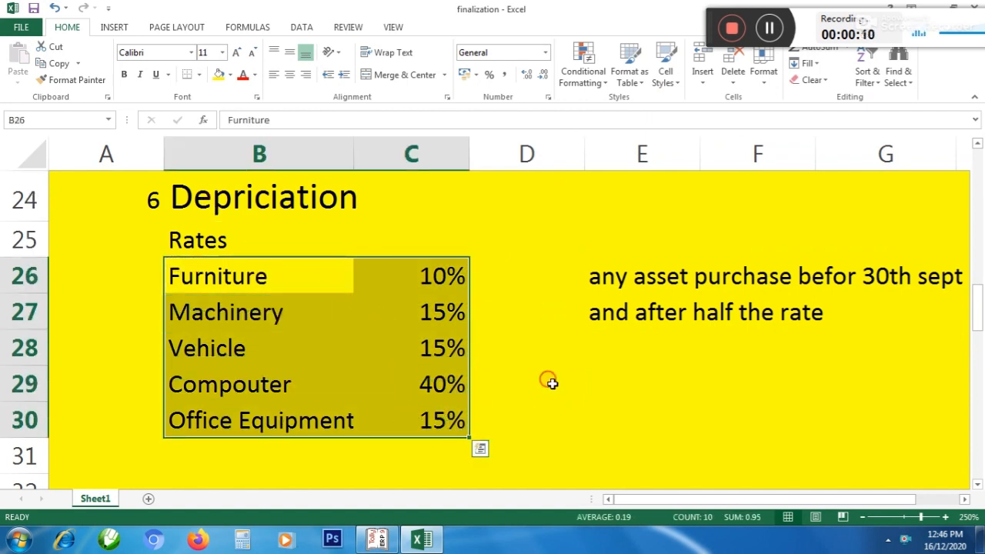
pyautogui.click(547, 378)
# Go through the depreciation rate of each asset class, from Furniture down to Office Equipment
pyautogui.click(310, 284)
pyautogui.click(413, 280)
pyautogui.click(240, 314)
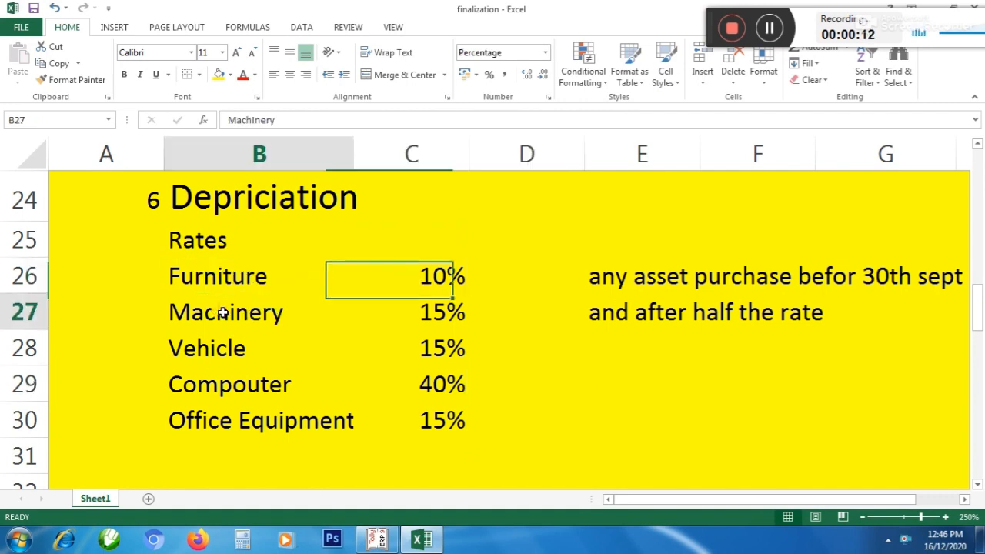
pyautogui.click(416, 316)
pyautogui.click(233, 340)
pyautogui.click(427, 348)
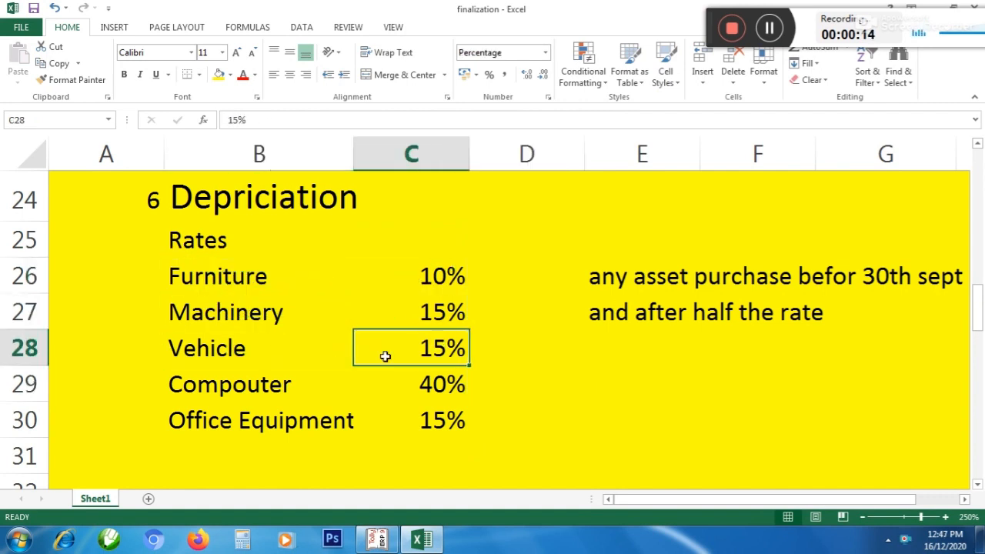
pyautogui.click(282, 385)
pyautogui.click(444, 380)
pyautogui.click(223, 418)
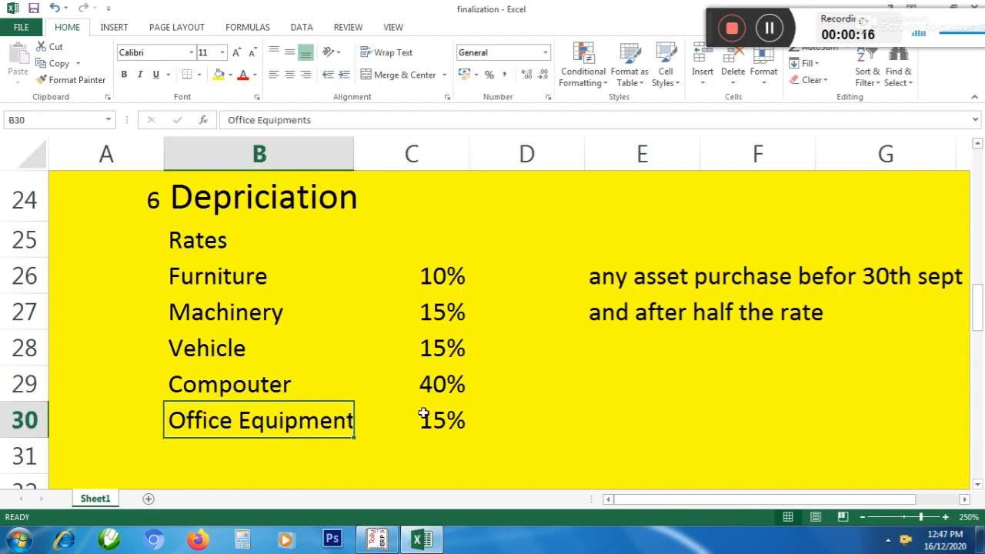
pyautogui.click(427, 410)
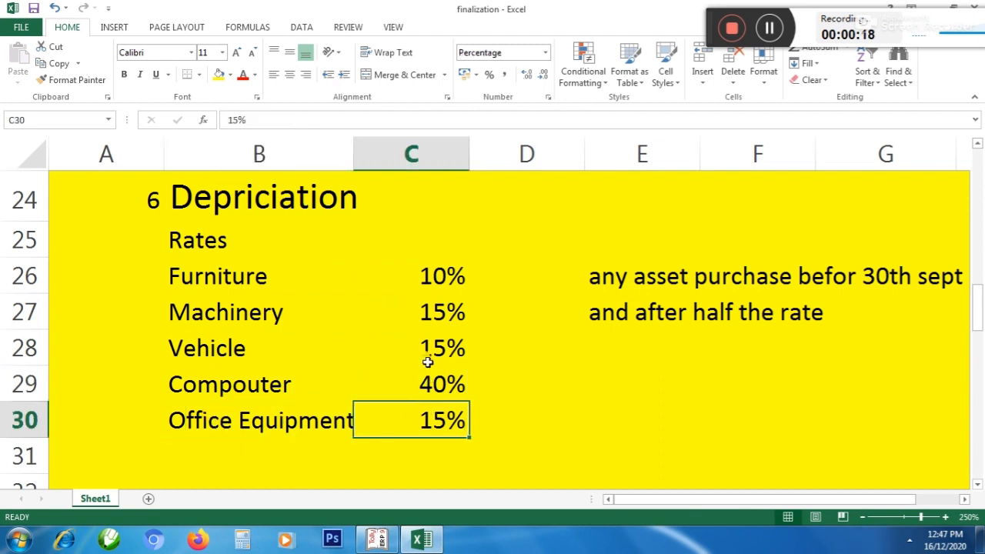
# Highlight the whole rate list once more and examine the adjacent note on asset purchase dates
pyautogui.click(395, 277)
pyautogui.moveTo(173, 265); pyautogui.dragTo(399, 410)
pyautogui.click(531, 363)
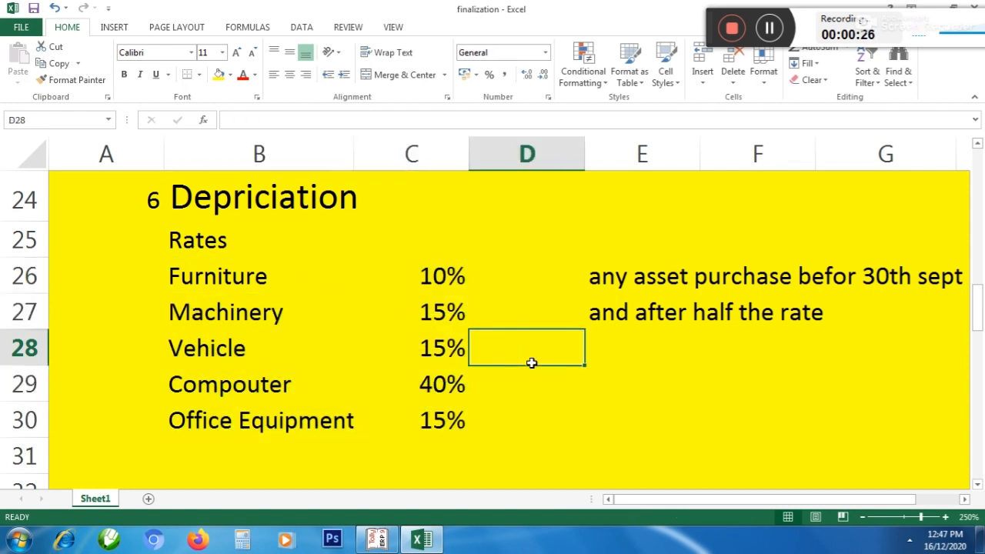
pyautogui.click(964, 499)
pyautogui.click(964, 499)
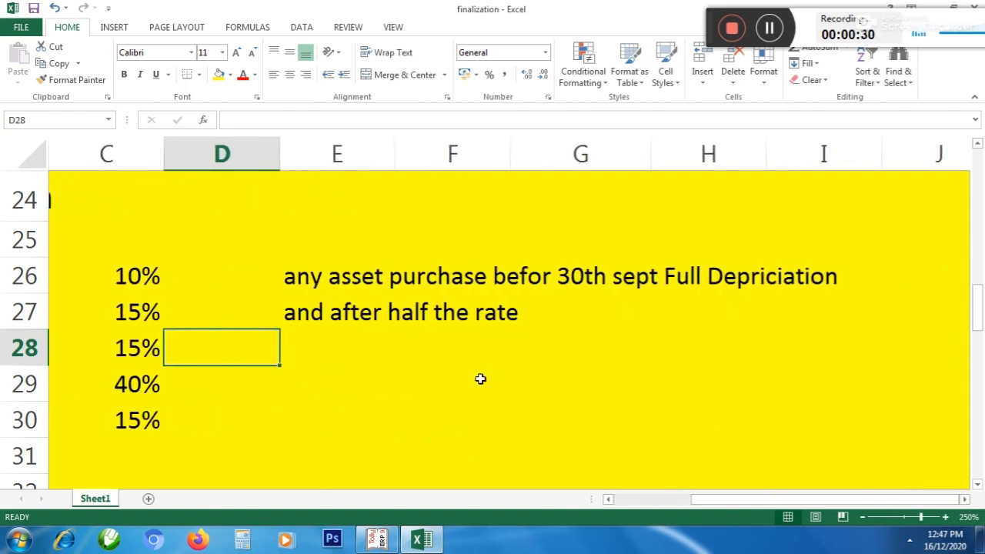
# Examine the row 26 note on full depreciation for assets purchased before 30th September
pyautogui.click(402, 381)
pyautogui.click(301, 278)
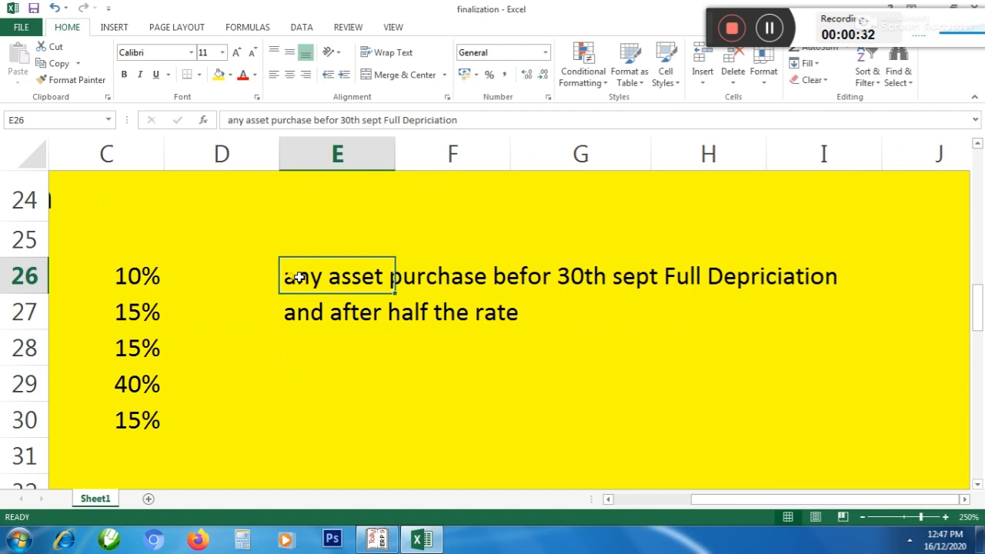
pyautogui.click(769, 32)
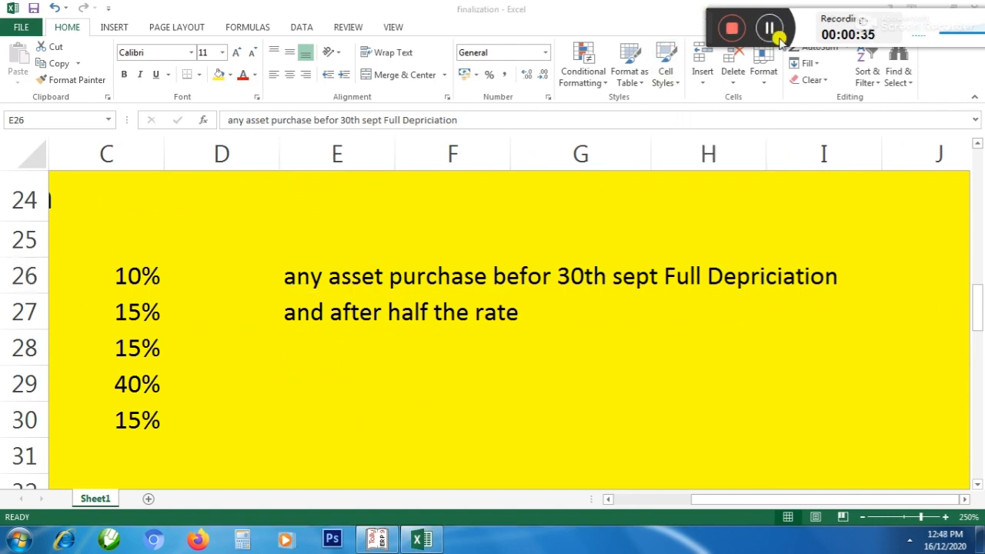
pyautogui.click(293, 277)
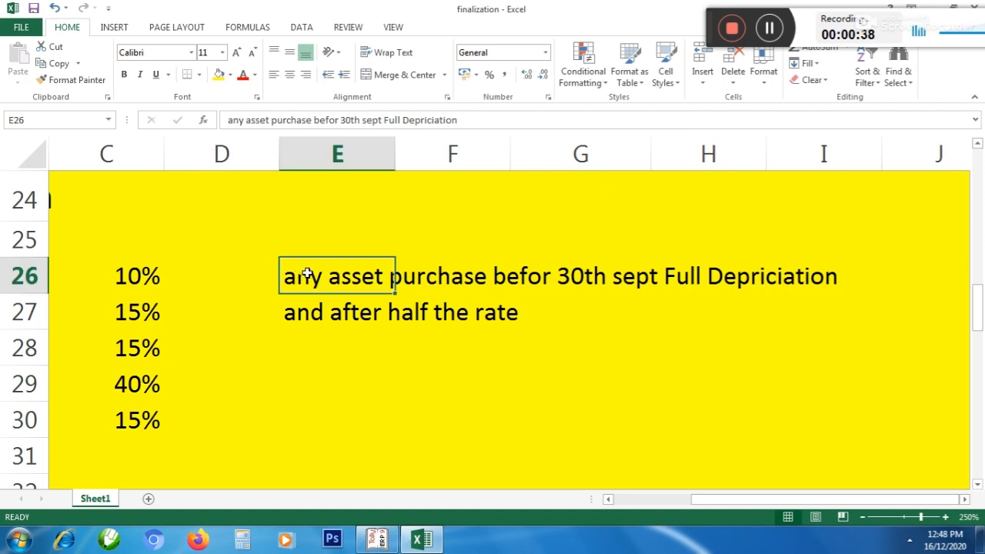
pyautogui.click(435, 276)
pyautogui.click(576, 281)
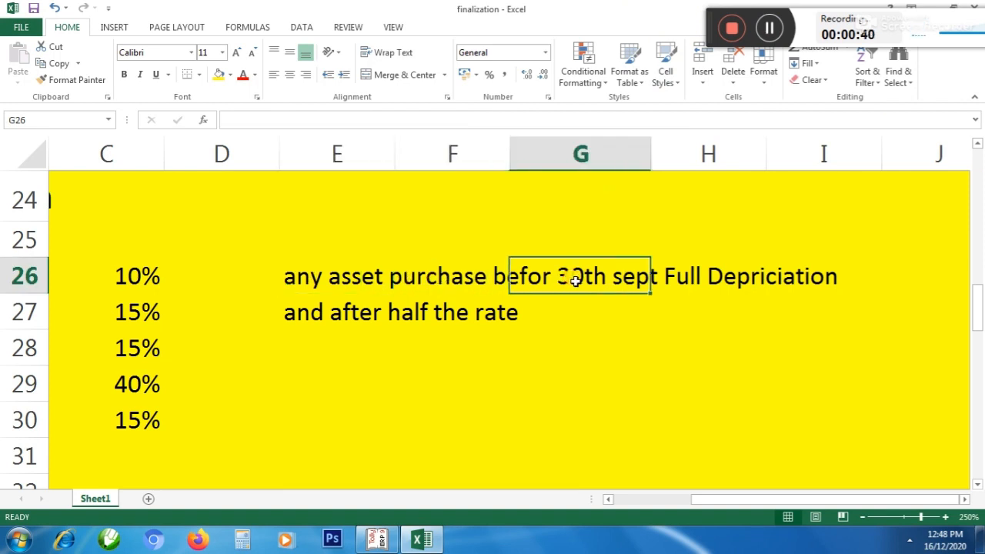
pyautogui.click(716, 275)
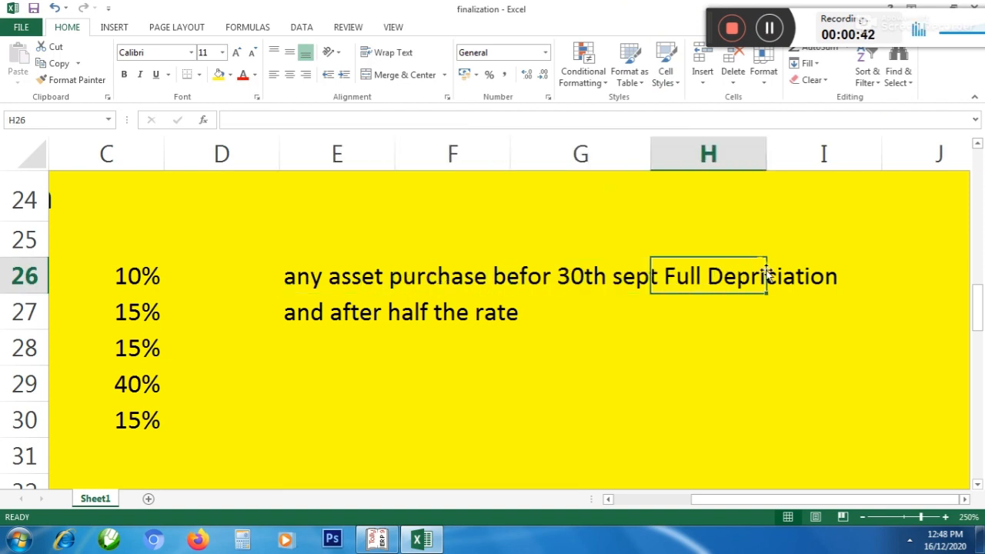
pyautogui.click(804, 274)
pyautogui.click(735, 279)
# Go through the depreciation rates in column C and relate them to the full-depreciation rule
pyautogui.click(136, 275)
pyautogui.click(137, 355)
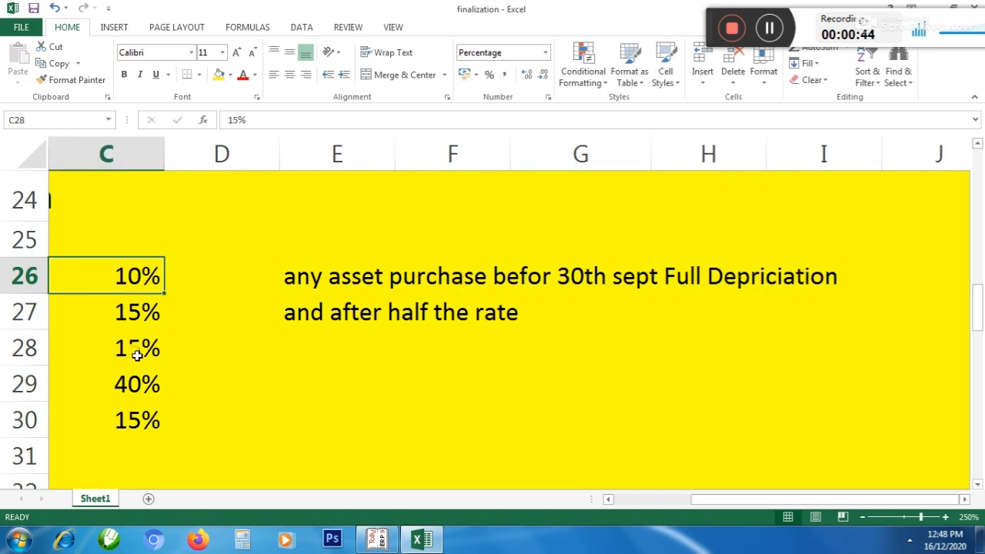
pyautogui.click(137, 385)
pyautogui.click(132, 407)
pyautogui.click(472, 277)
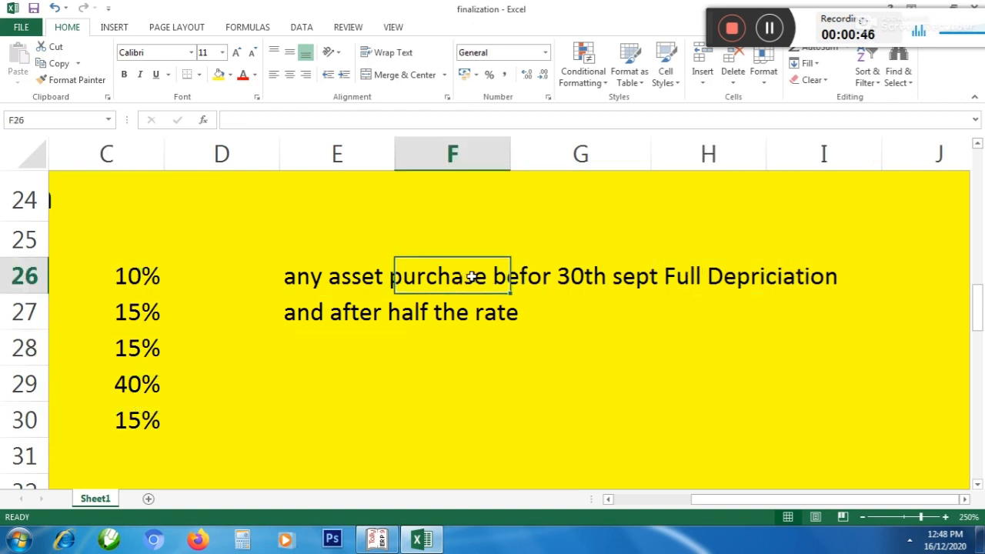
pyautogui.click(589, 268)
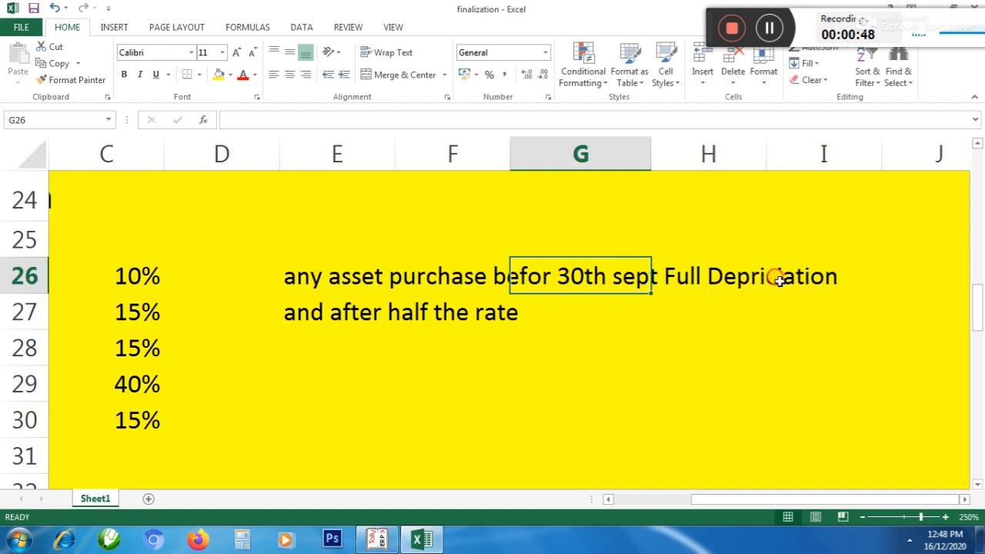
pyautogui.click(821, 281)
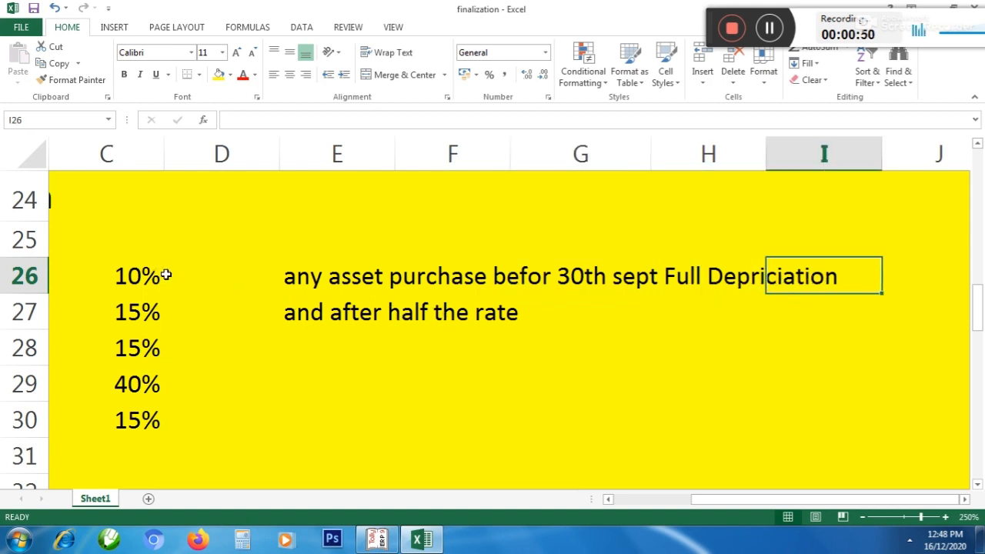
# Examine the row 27 note on half-rate depreciation alongside the listed asset rates
pyautogui.click(455, 315)
pyautogui.click(142, 285)
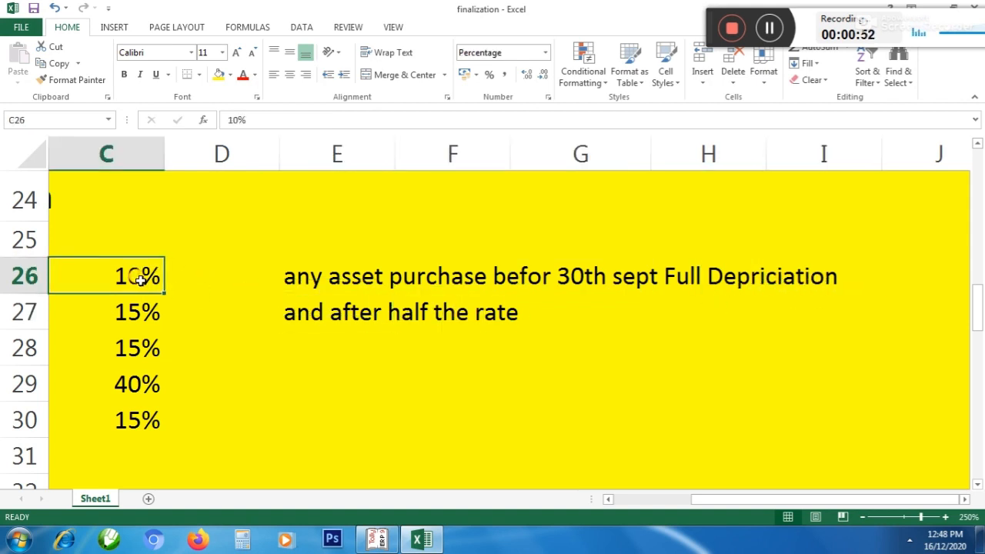
pyautogui.click(208, 280)
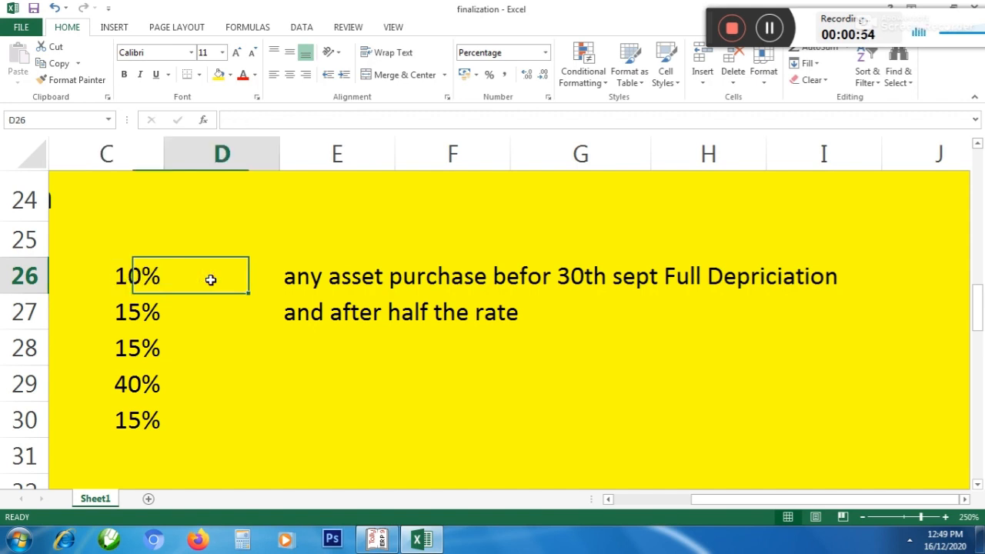
pyautogui.click(136, 311)
pyautogui.click(197, 314)
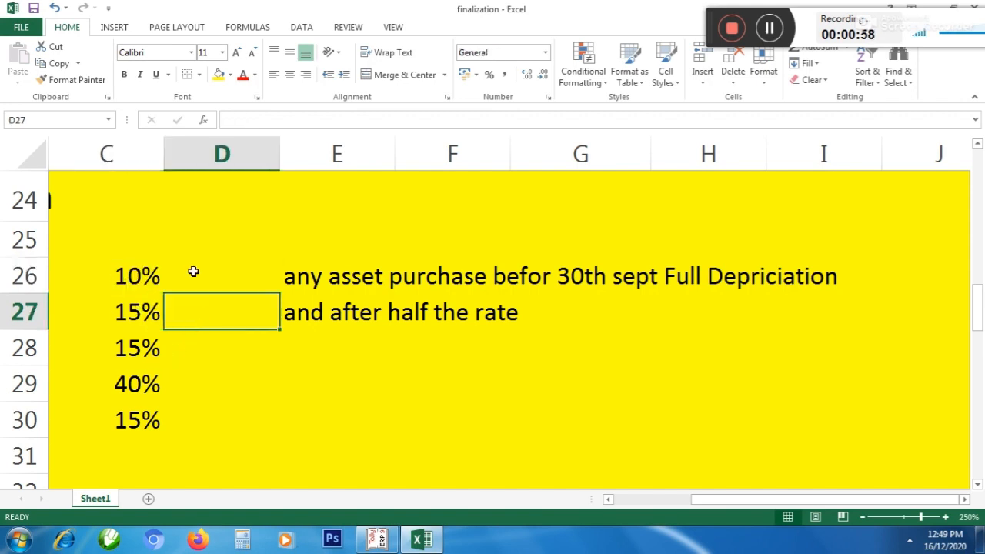
pyautogui.moveTo(193, 273); pyautogui.dragTo(187, 392)
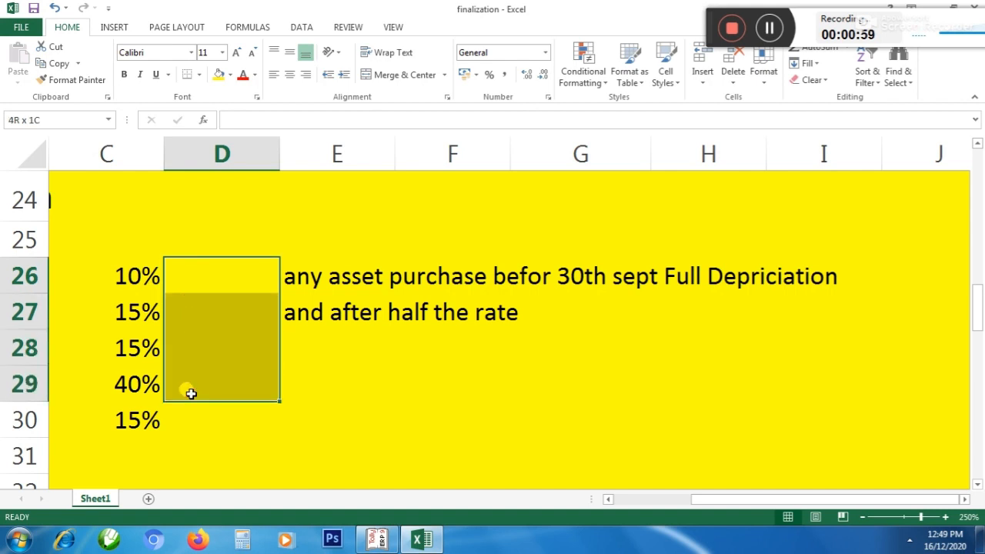
pyautogui.click(299, 315)
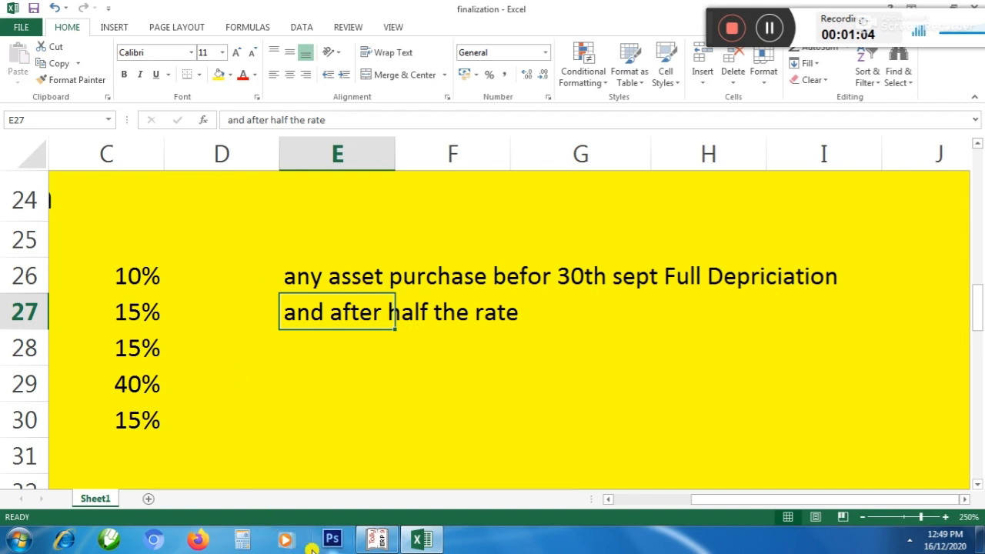
# Switch to Tally and start a new journal voucher
pyautogui.click(381, 540)
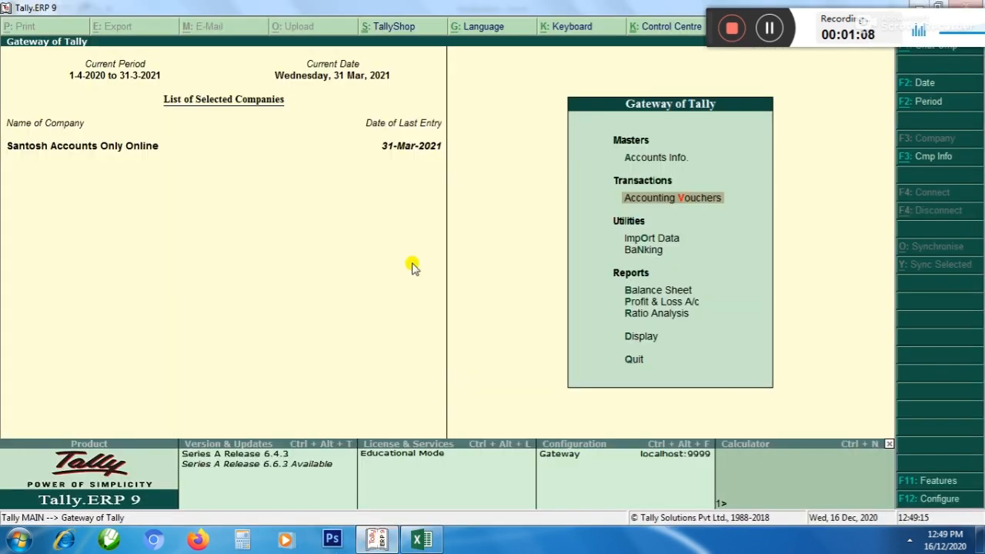
pyautogui.press('Down')
pyautogui.press('Up')
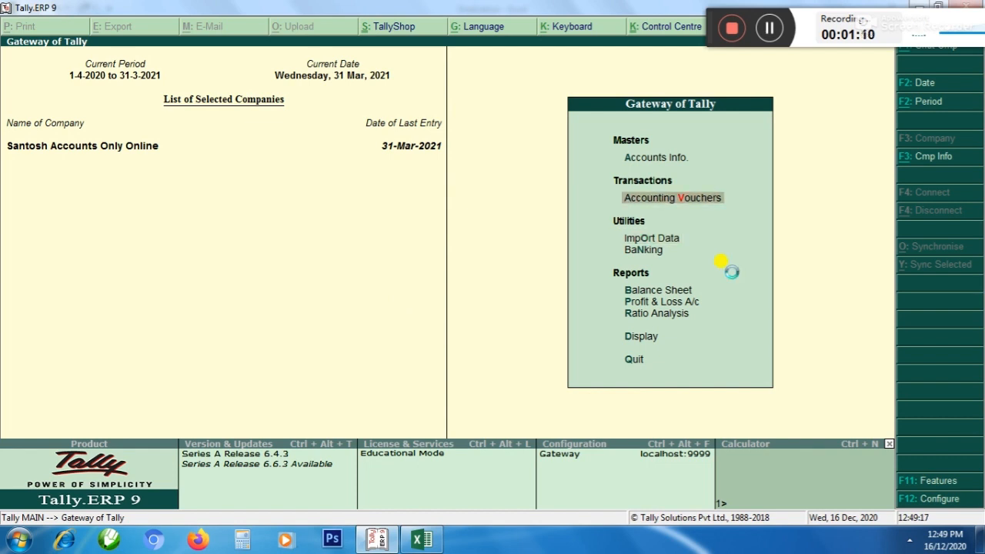
pyautogui.press('Return')
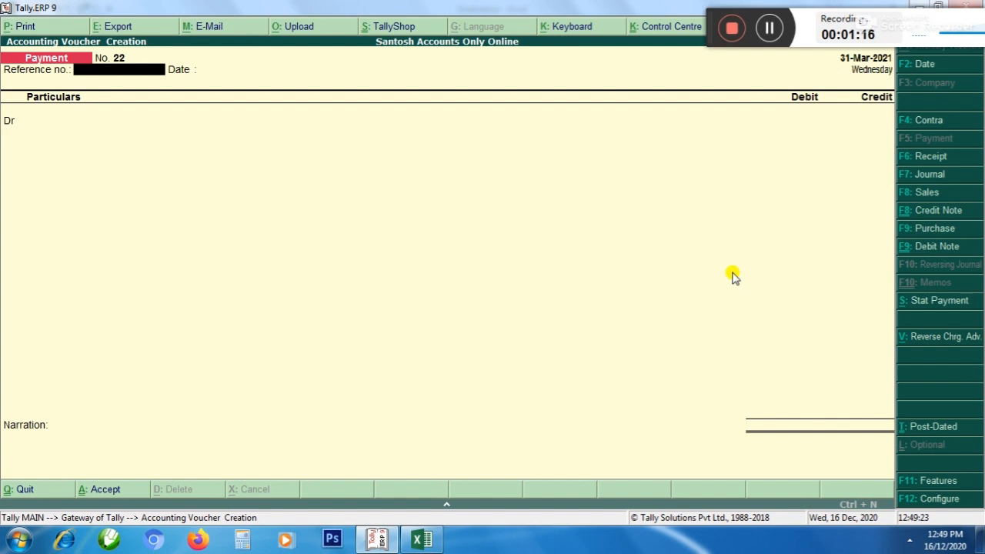
pyautogui.press('F7')
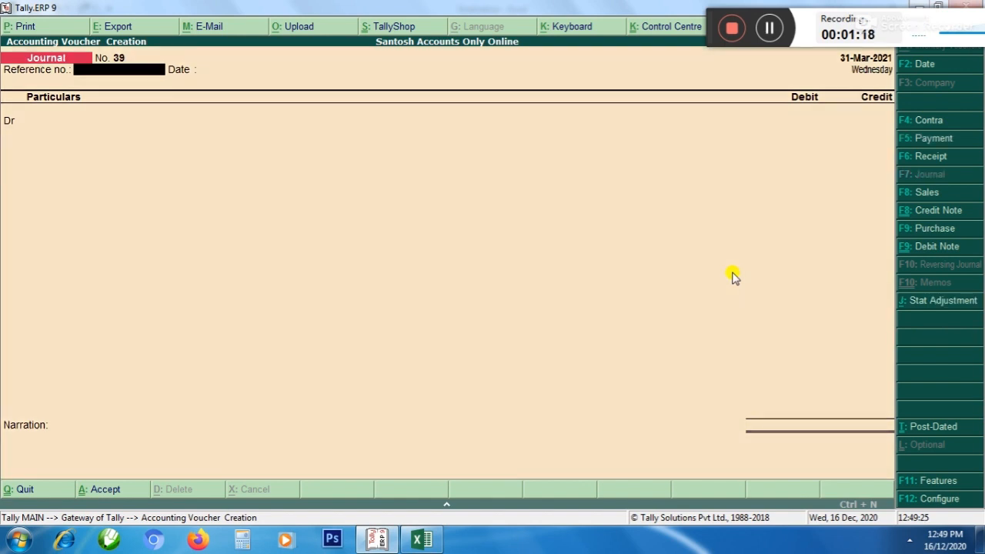
# Set the journal voucher's date to 1/4, leaving the reference number and reference date blank
pyautogui.press('Return')
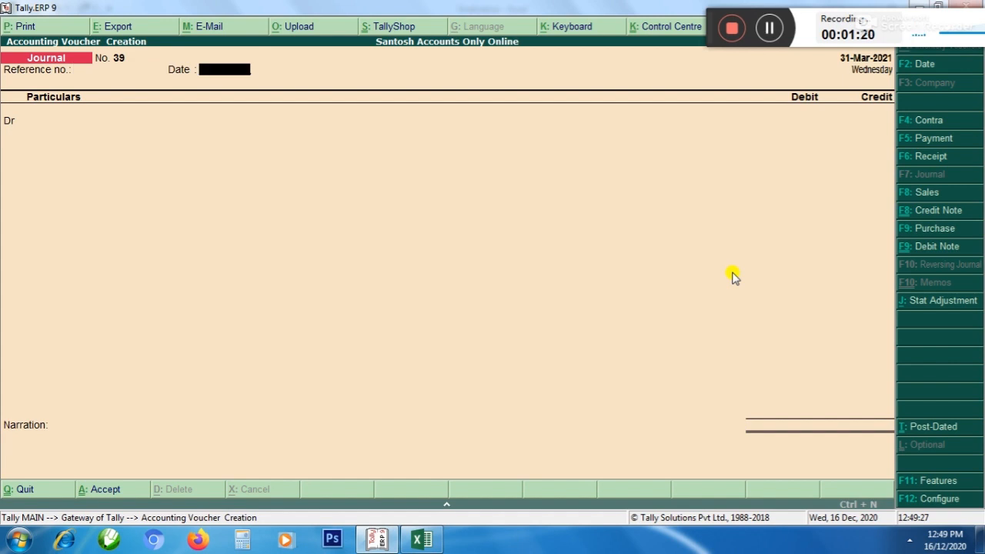
pyautogui.press('Return')
pyautogui.press('F2')
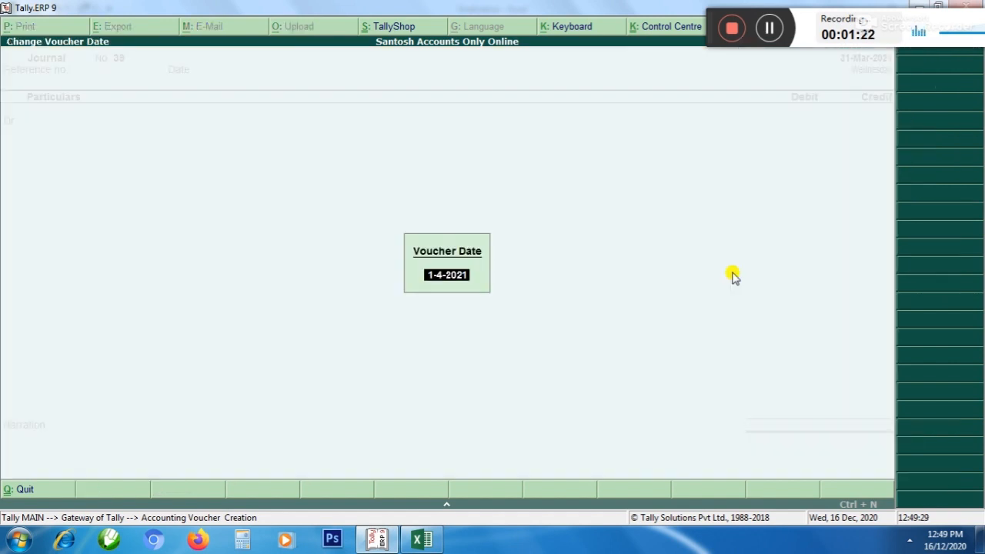
pyautogui.write('1/4')
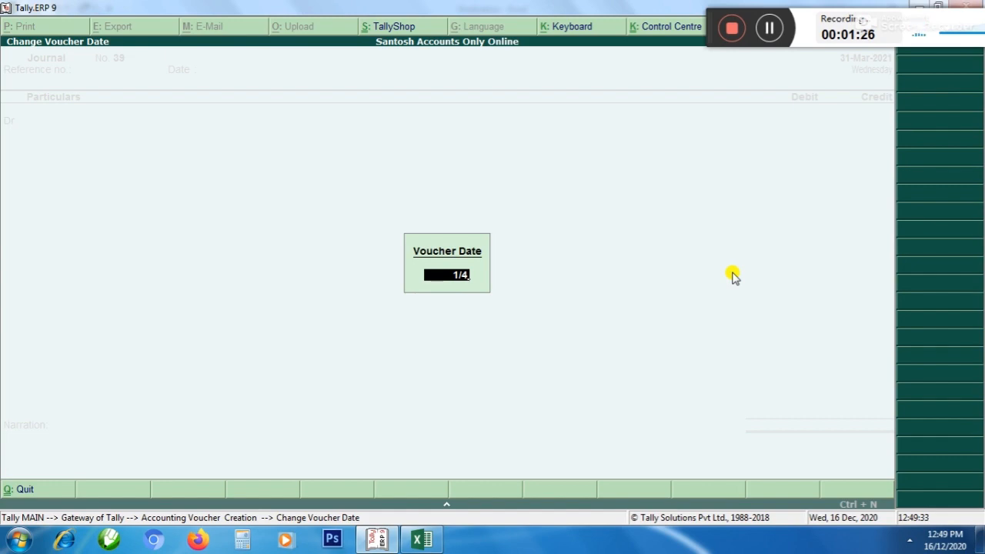
pyautogui.press('Return')
pyautogui.press('Return')
pyautogui.press('Return')
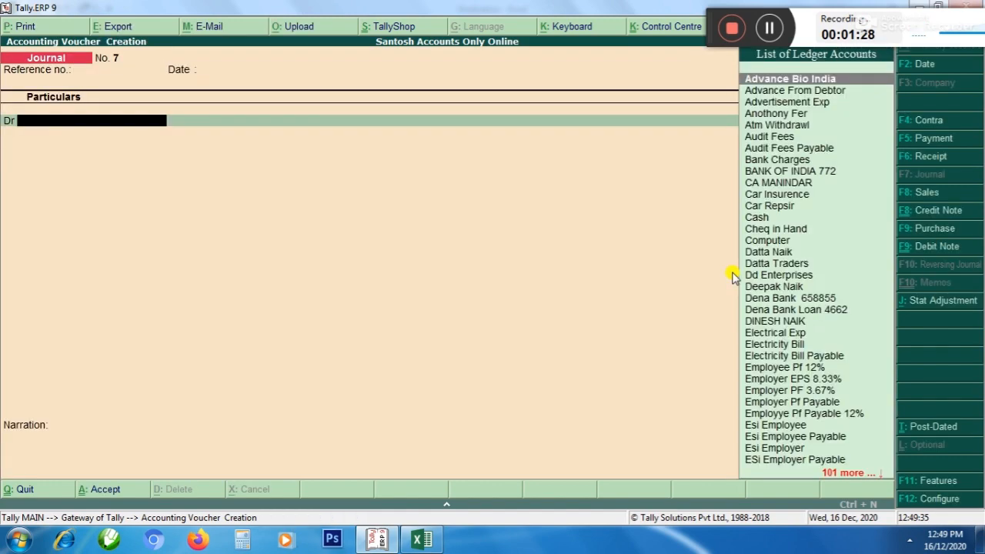
# Debit the Computer ledger with 25,000 in the journal voucher
pyautogui.write('Computer')
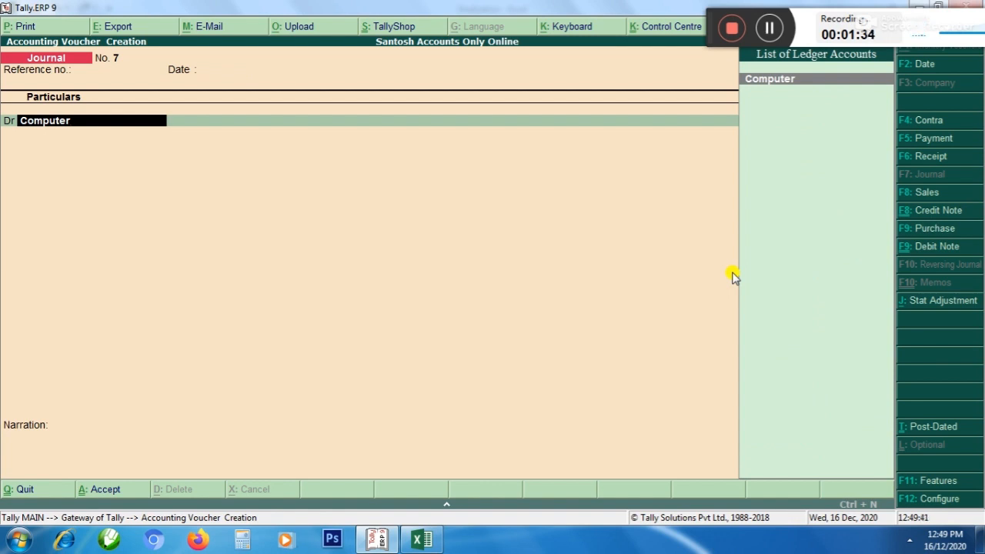
pyautogui.press('Return')
pyautogui.press('Return')
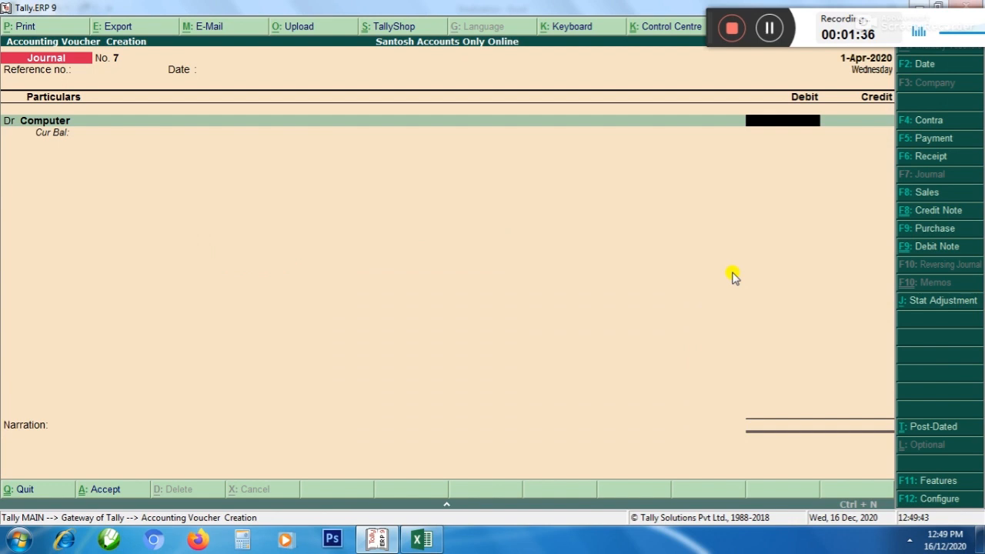
pyautogui.write('25000')
pyautogui.press('Return')
pyautogui.press('Return')
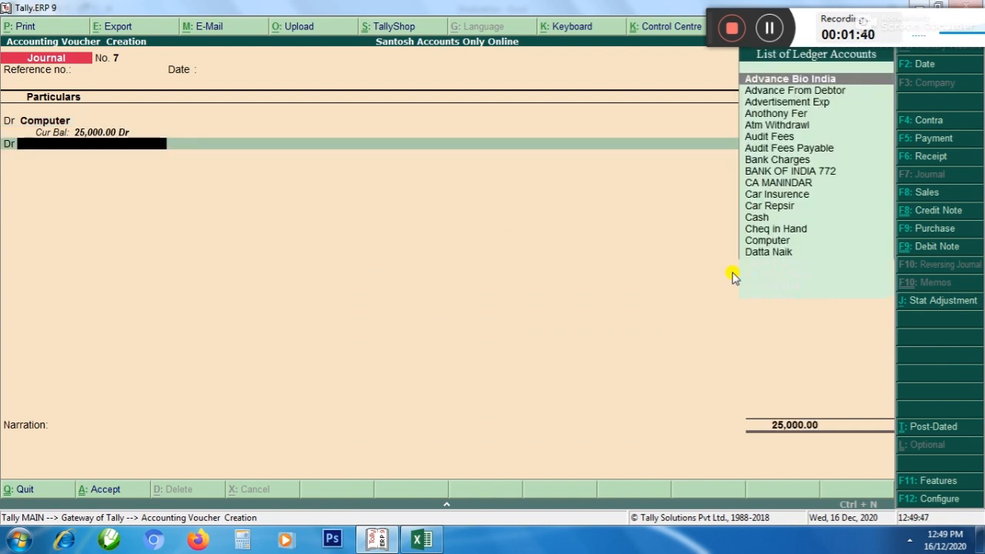
# Change the voucher's second line from debit to credit
pyautogui.write('i')
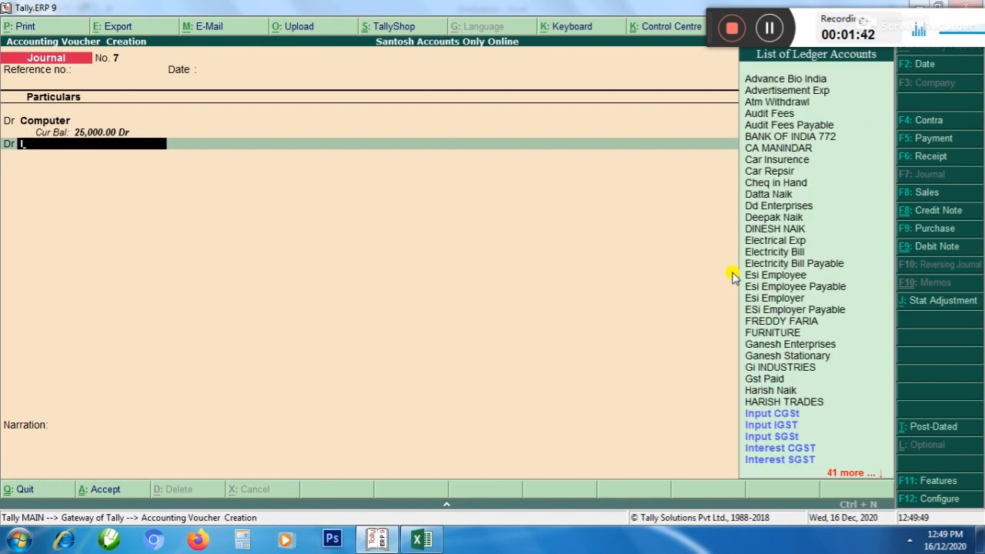
pyautogui.press('BackSpace')
pyautogui.press('BackSpace')
pyautogui.write('c')
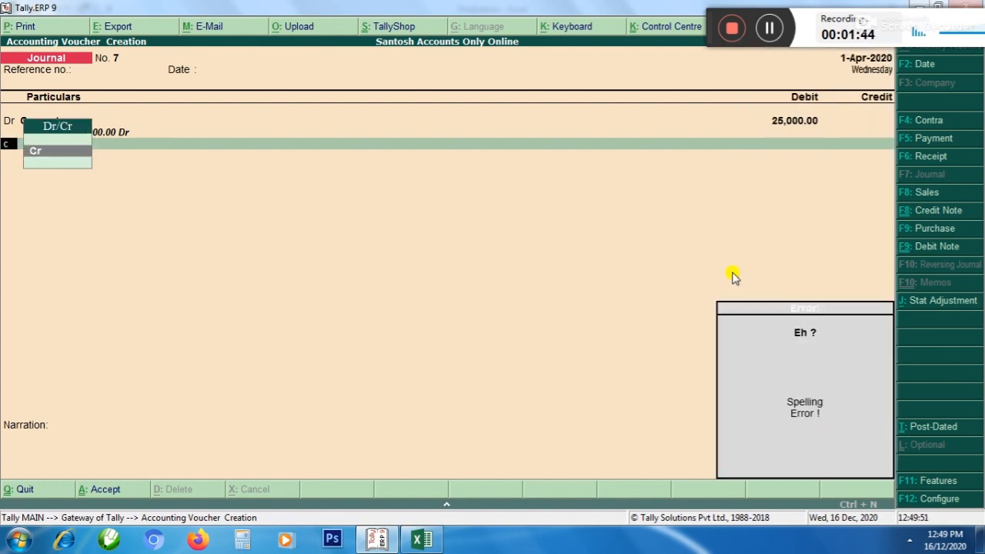
pyautogui.press('Return')
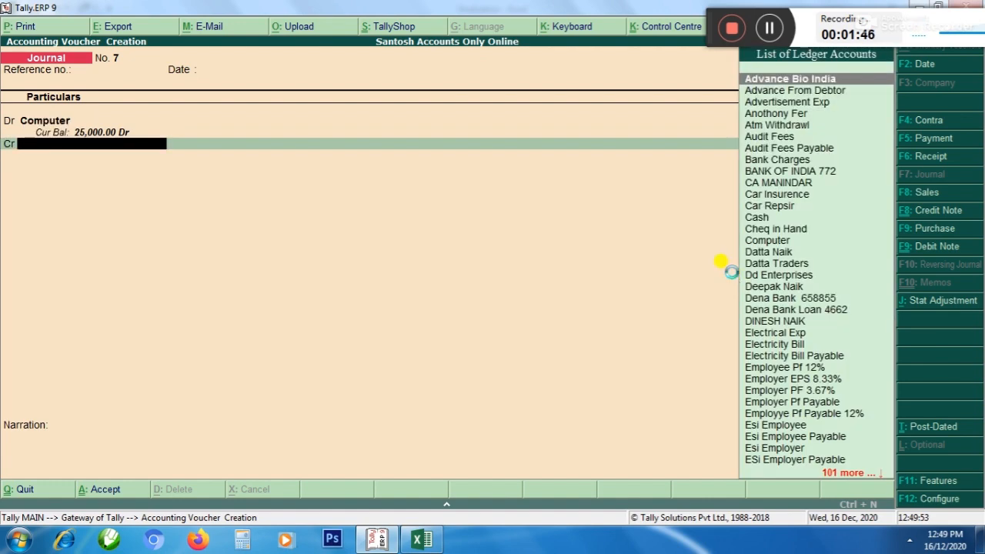
# Create a ledger named Jamsons Computer under Sundry Creditors for the credit line
pyautogui.hotkey('alt', 'c')
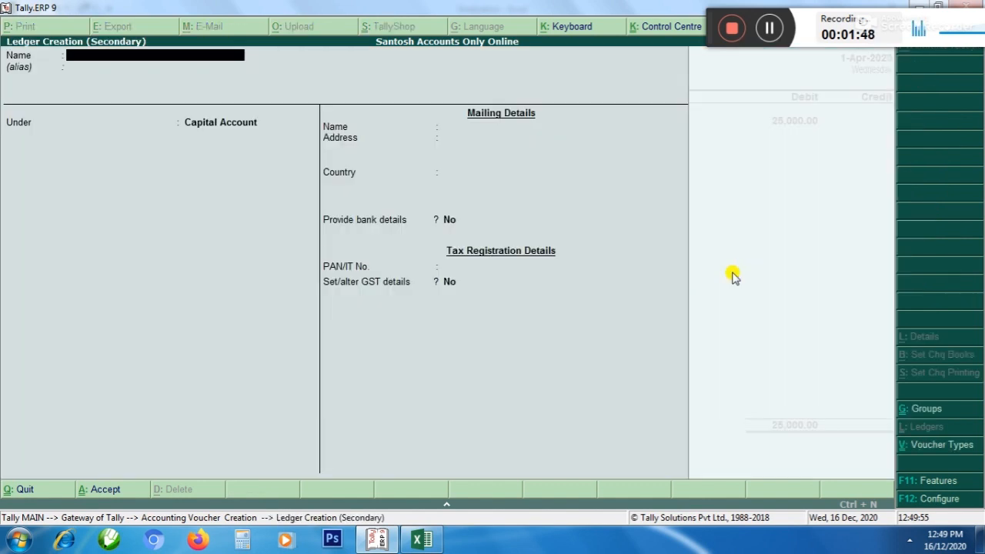
pyautogui.write('Jamsons')
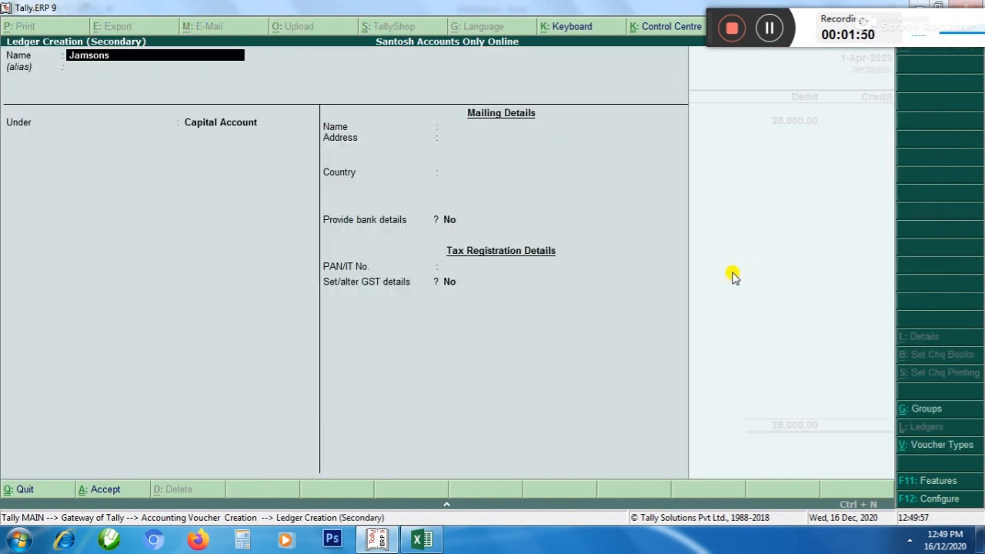
pyautogui.write(' computer')
pyautogui.press('Return')
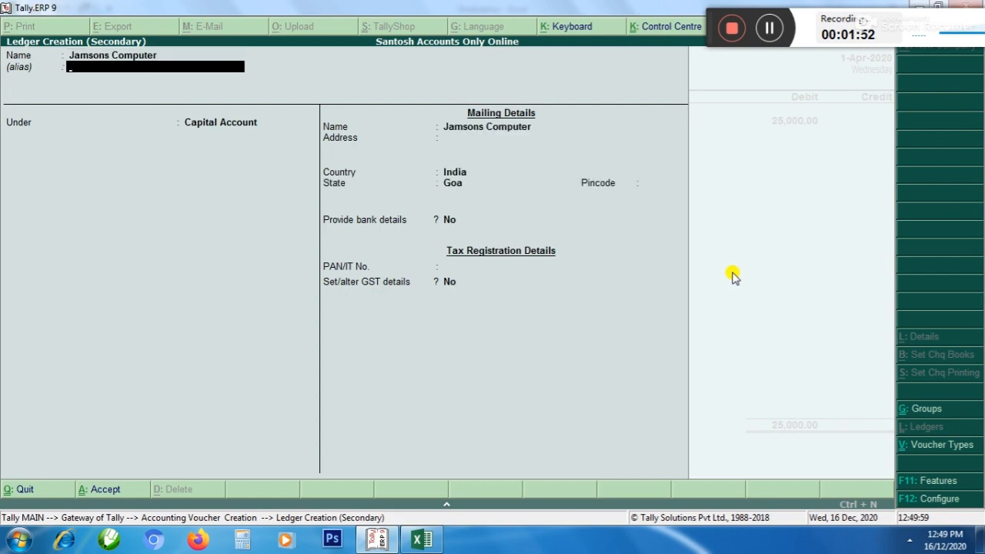
pyautogui.press('Return')
pyautogui.write('S')
pyautogui.press('Down')
pyautogui.press('Down')
pyautogui.press('Down')
pyautogui.press('Down')
pyautogui.press('Return')
pyautogui.hotkey('ctrl', 'a')
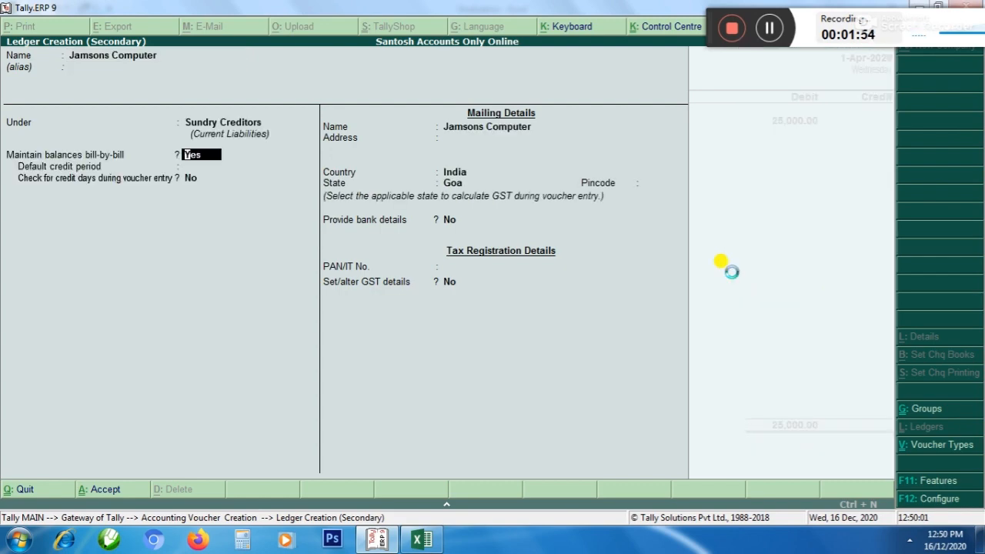
# Credit Jamsons Computer with 25,000 on account and save the journal voucher without a narration
pyautogui.press('Return')
pyautogui.press('Return')
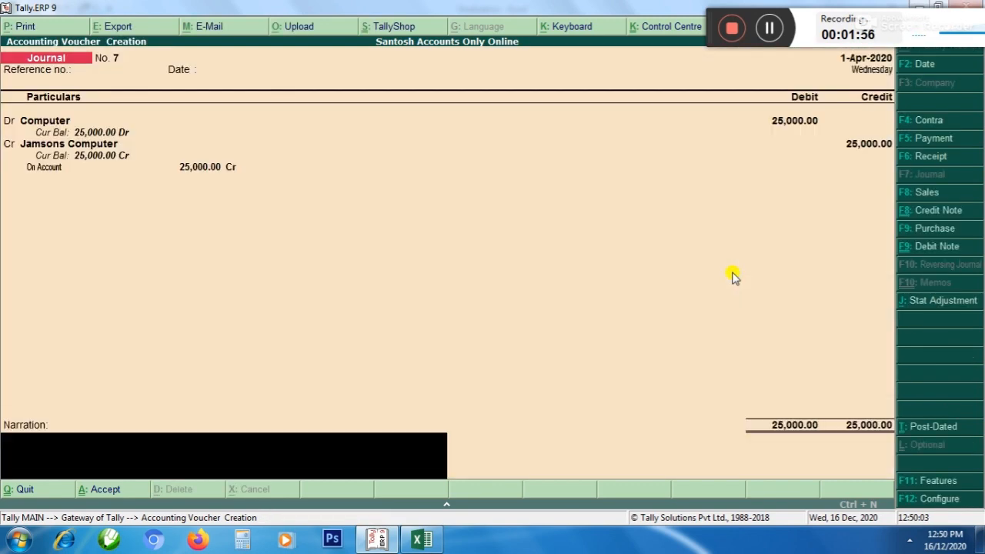
pyautogui.press('Return')
pyautogui.press('Return')
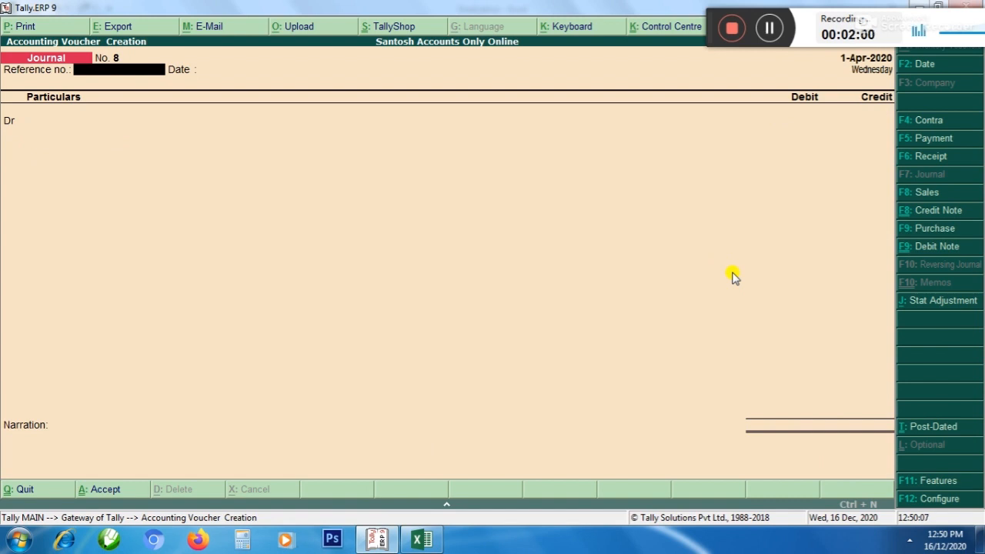
# Set the new journal voucher's date to 1-Jun-2020 and leave its reference number and date empty
pyautogui.press('F2')
pyautogui.write('1-6')
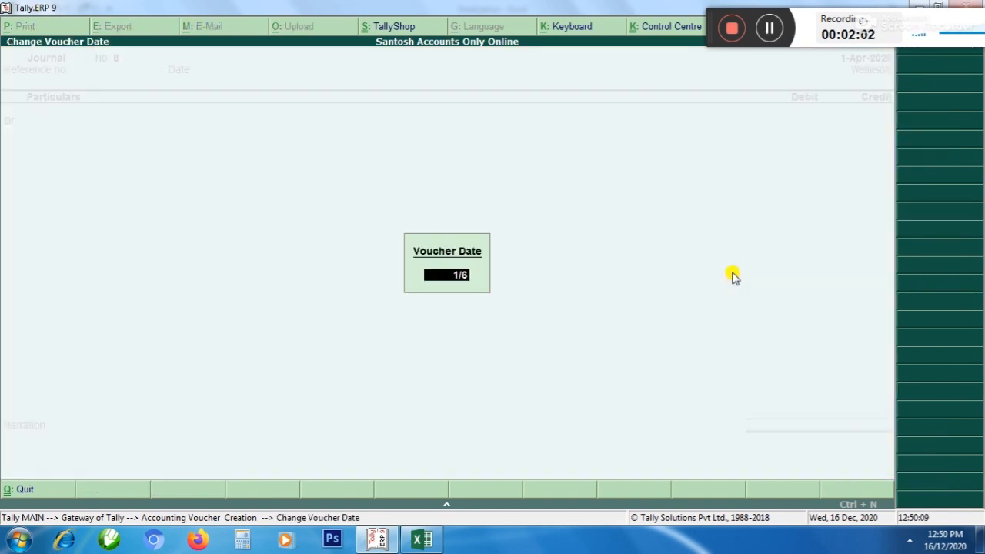
pyautogui.press('Return')
pyautogui.press('Return')
pyautogui.press('Return')
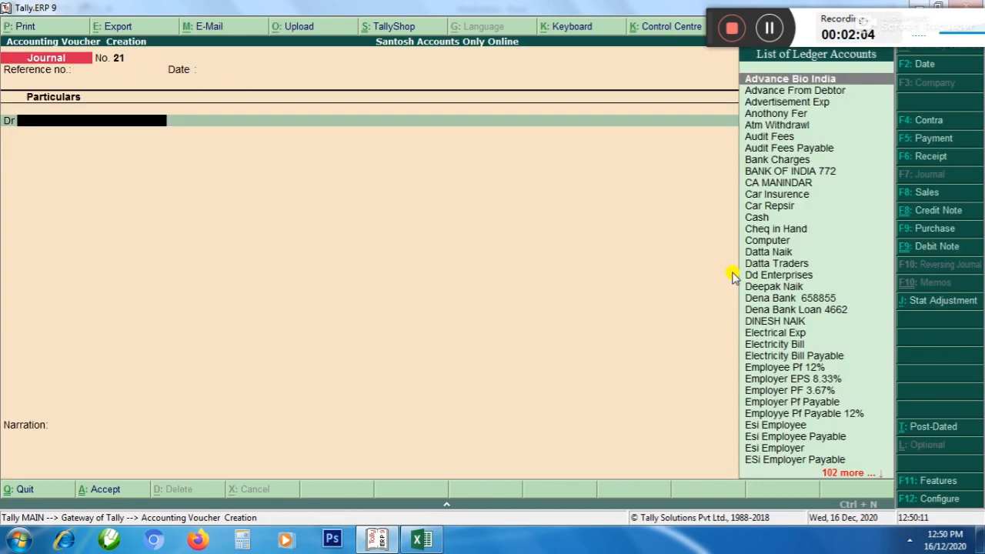
# Debit the Computer ledger with 40,000 in the 1-Jun-2020 journal voucher
pyautogui.write('Computer')
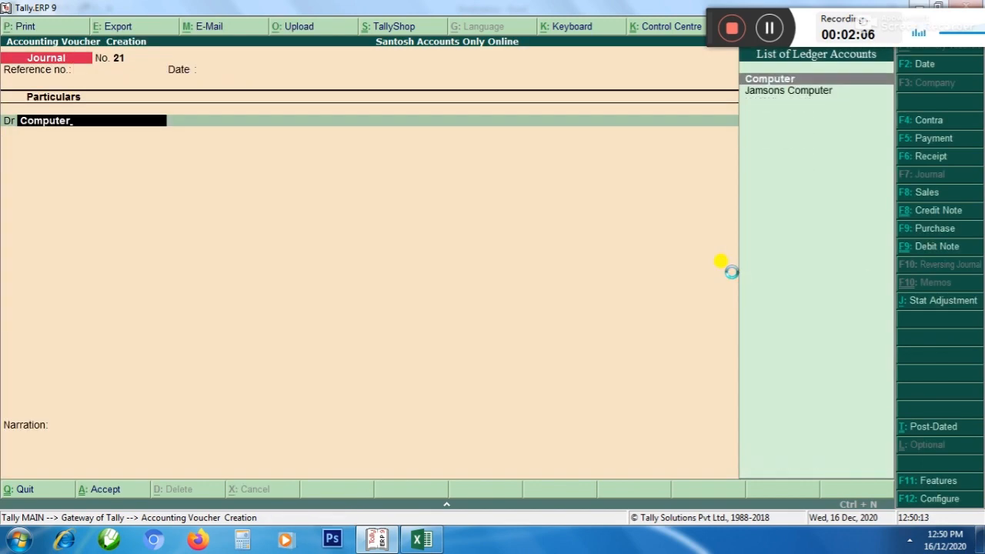
pyautogui.press('Return')
pyautogui.press('Return')
pyautogui.write('40000')
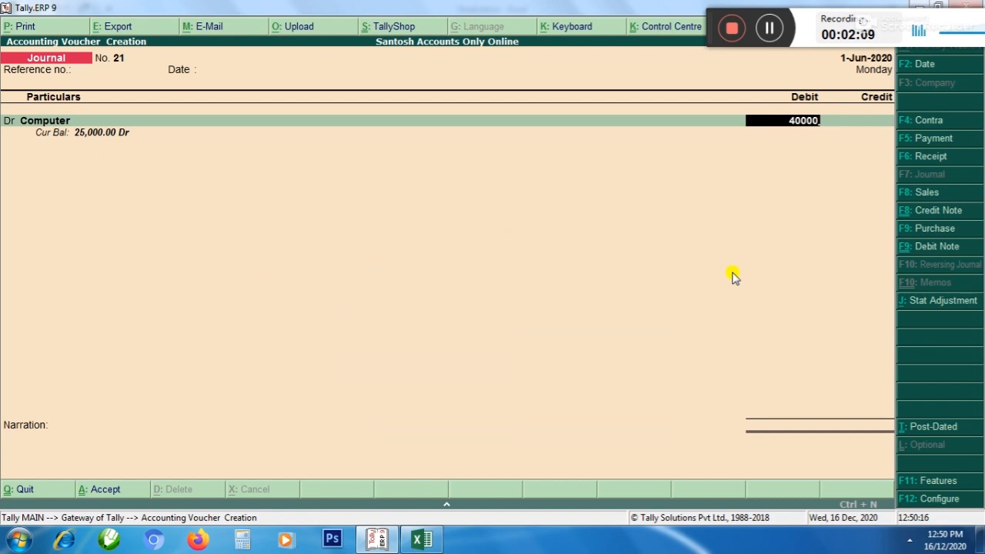
pyautogui.press('Return')
# Credit Jamsons Computer with 40,000 on account and save the journal voucher without a narration
pyautogui.press('Return')
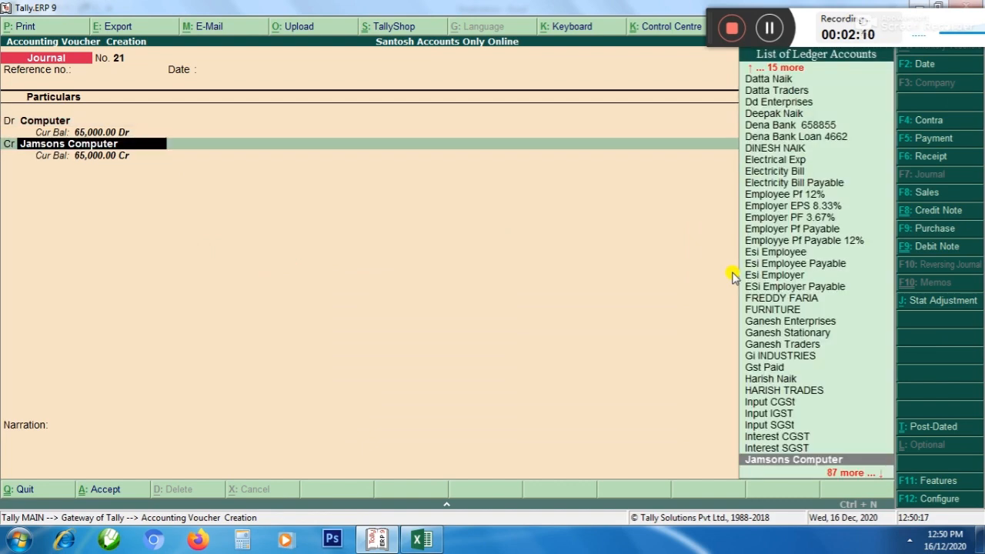
pyautogui.press('Return')
pyautogui.press('Return')
pyautogui.press('Return')
pyautogui.press('Return')
pyautogui.press('Return')
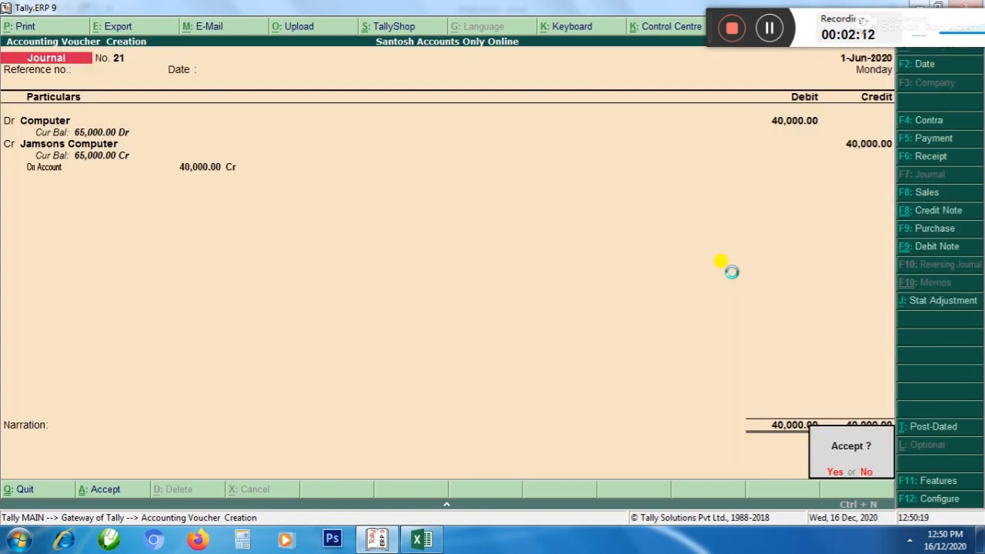
pyautogui.press('Return')
# Set the new journal voucher's date to 1-Nov-2020 and leave the reference details empty
pyautogui.press('F2')
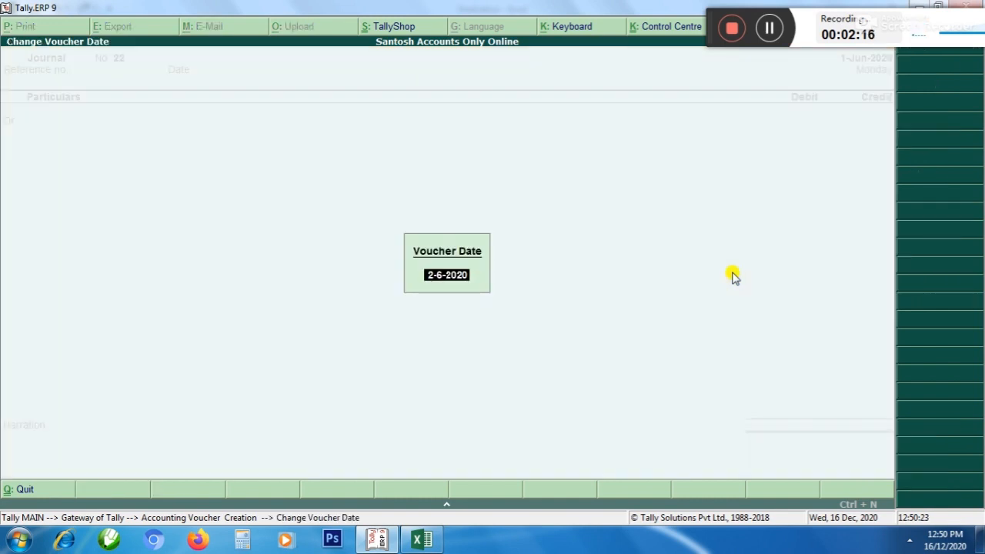
pyautogui.write('1/11')
pyautogui.press('Return')
pyautogui.press('Return')
# Debit the Computer ledger with 35,000 in the 1-Nov-2020 journal voucher
pyautogui.press('Return')
pyautogui.write('C')
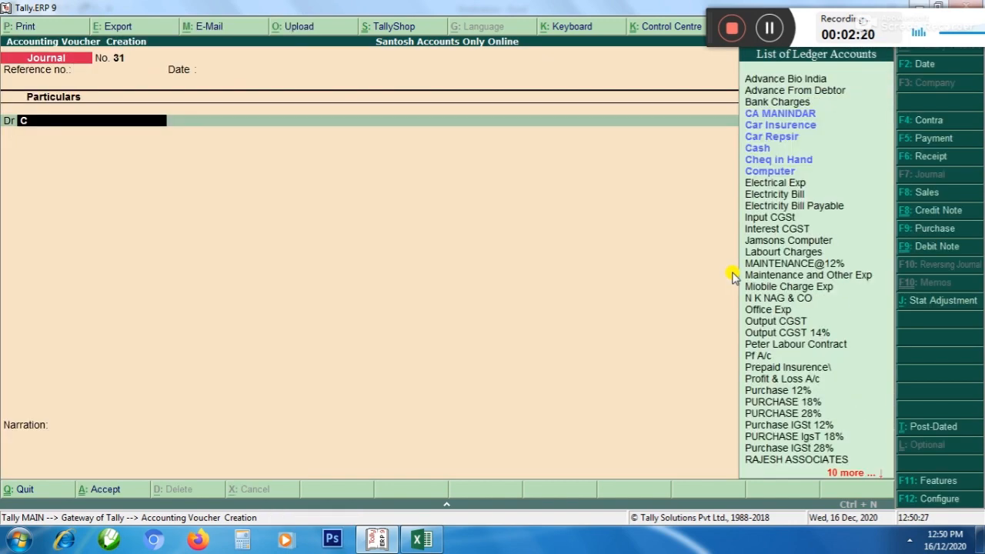
pyautogui.write('omputer')
pyautogui.press('Return')
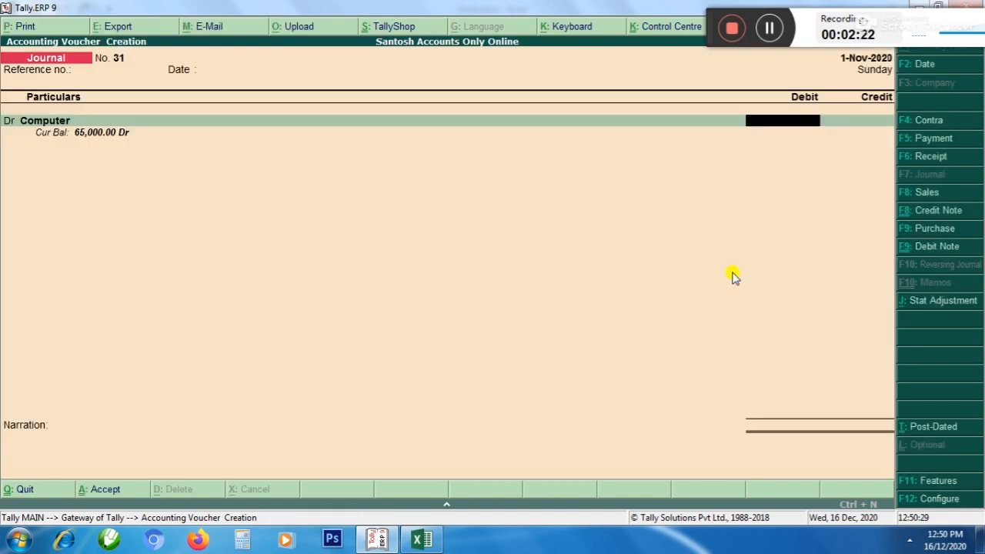
pyautogui.write('35,000')
pyautogui.press('Return')
pyautogui.press('Return')
pyautogui.press('Return')
pyautogui.press('Return')
pyautogui.press('Return')
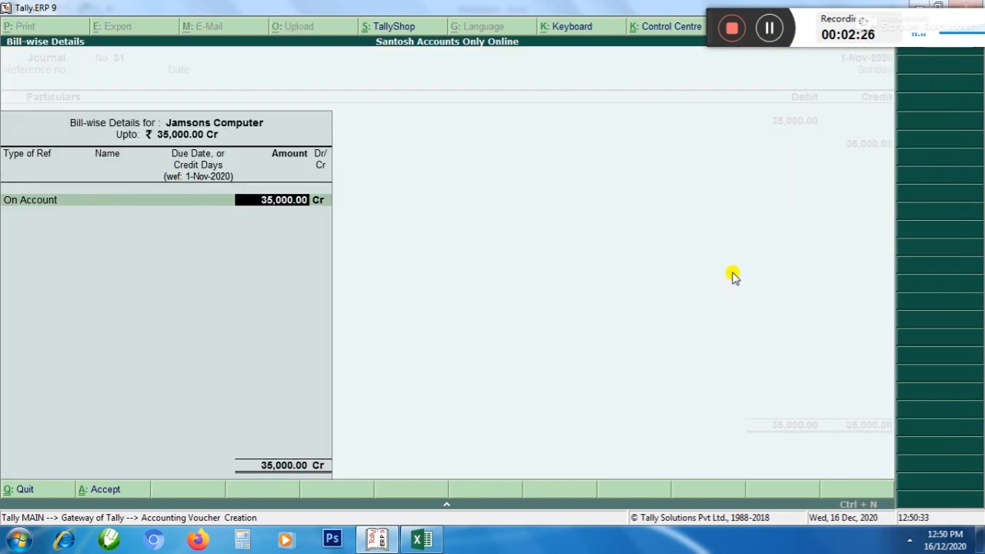
# Credit Jamsons Computer with 35,000 on account and save the journal voucher without a narration
pyautogui.press('Return')
pyautogui.press('Return')
pyautogui.press('Return')
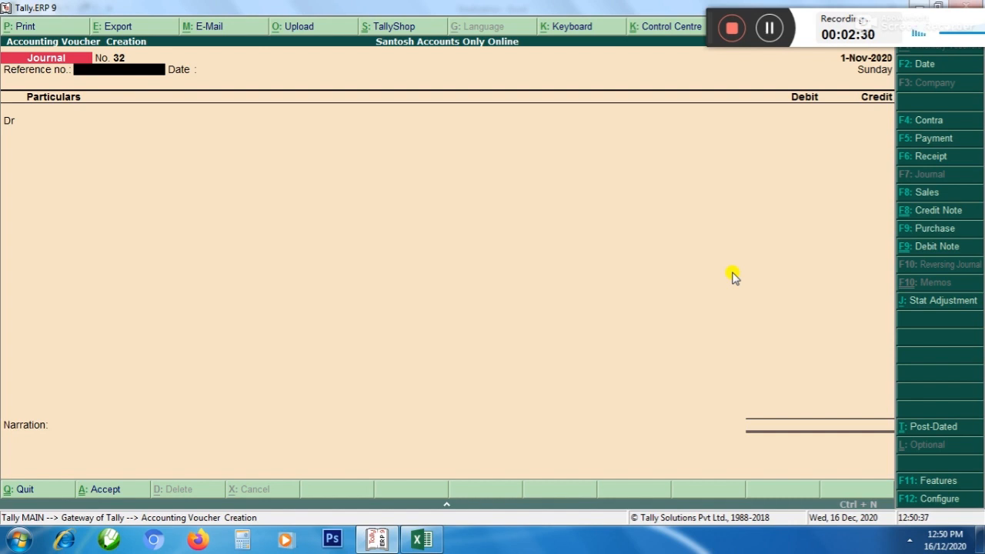
# Set the new journal voucher's date to 1-May-2020 and leave the reference details empty
pyautogui.press('F2')
pyautogui.write('1')
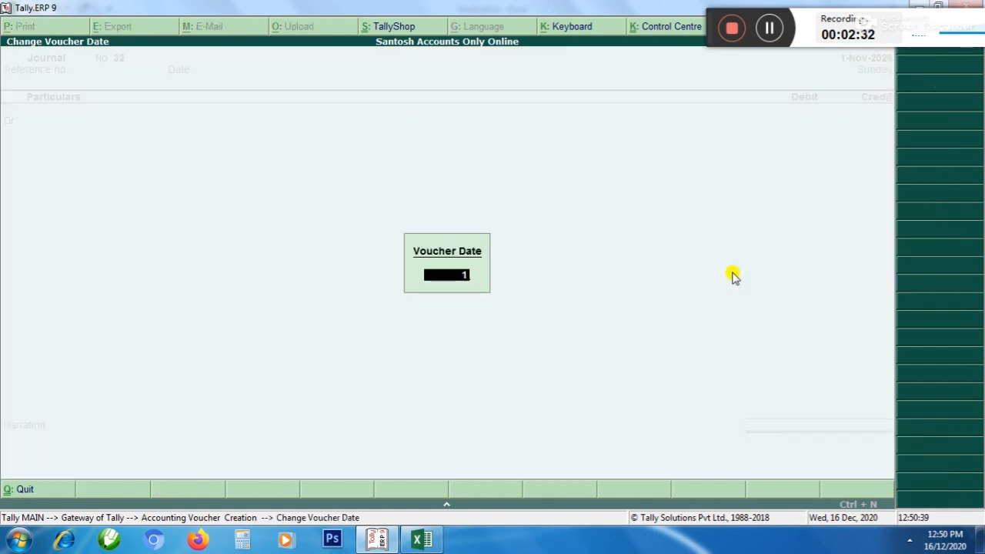
pyautogui.write('/5')
pyautogui.press('Return')
pyautogui.press('Return')
pyautogui.press('Return')
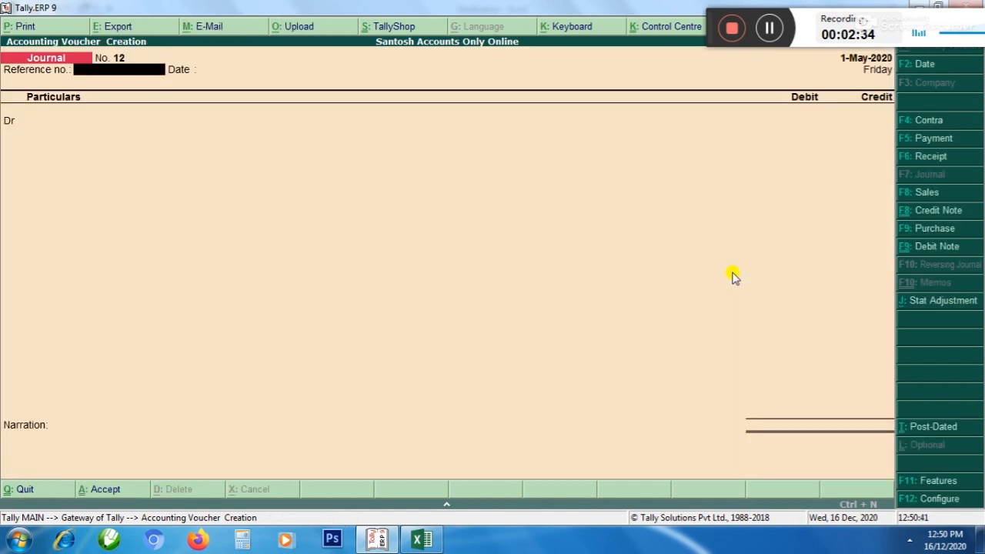
# Debit the FURNITURE ledger with 12,000 in the 1-May-2020 journal voucher, leaving its tax classification blank
pyautogui.write('Fu')
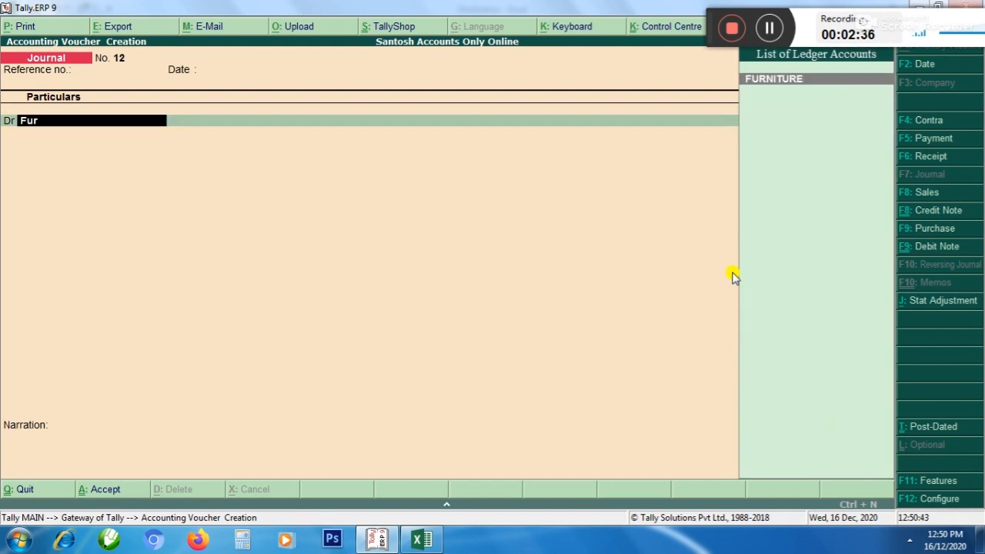
pyautogui.write('r')
pyautogui.press('Return')
pyautogui.press('Return')
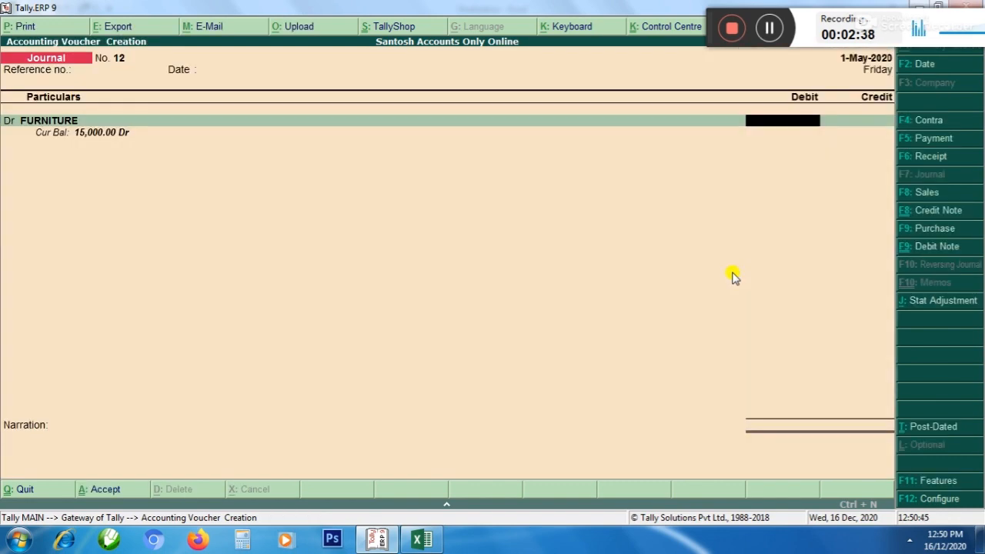
pyautogui.write('12000')
pyautogui.press('Return')
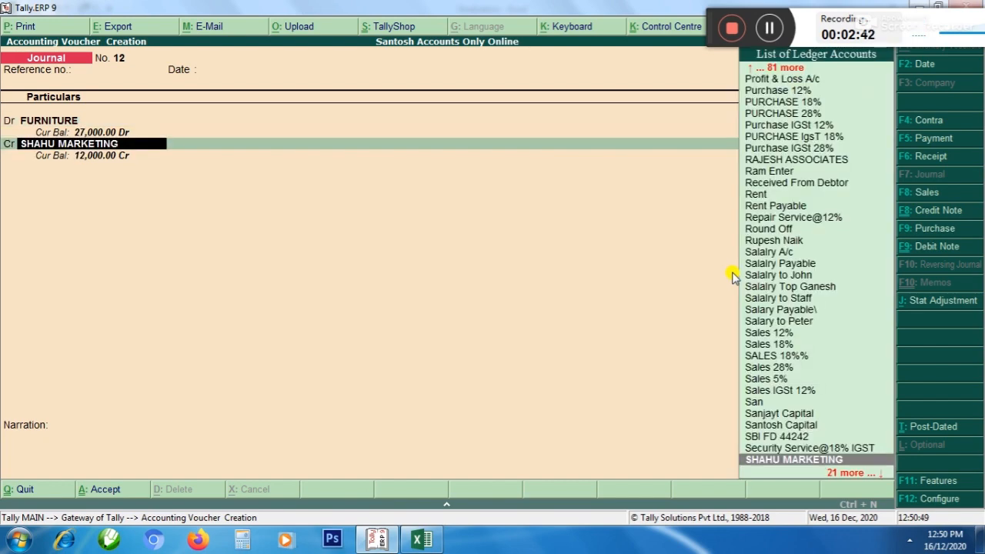
# Credit SHAHU MARKETING with 12,000 and save the journal voucher without a narration
pyautogui.press('Return')
pyautogui.press('Return')
pyautogui.press('Return')
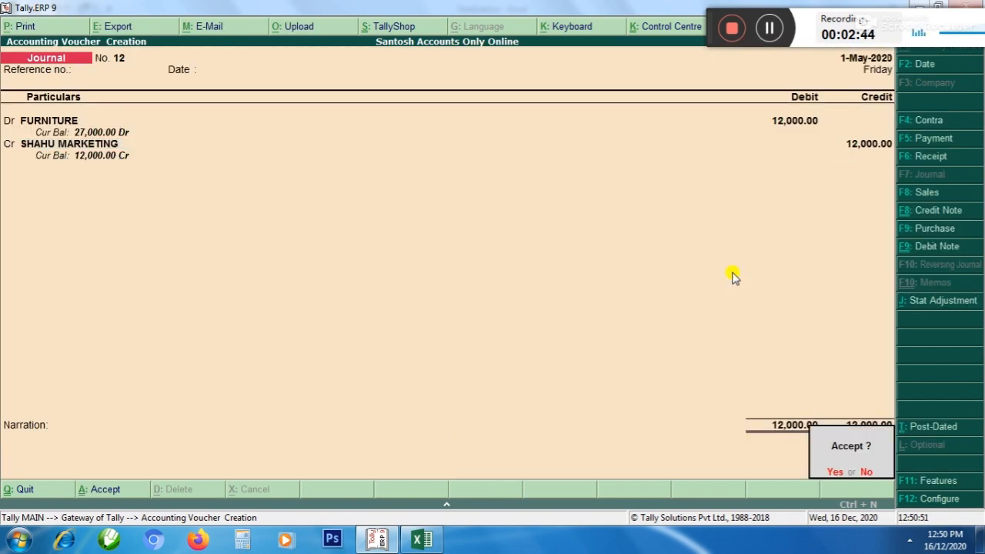
pyautogui.press('Return')
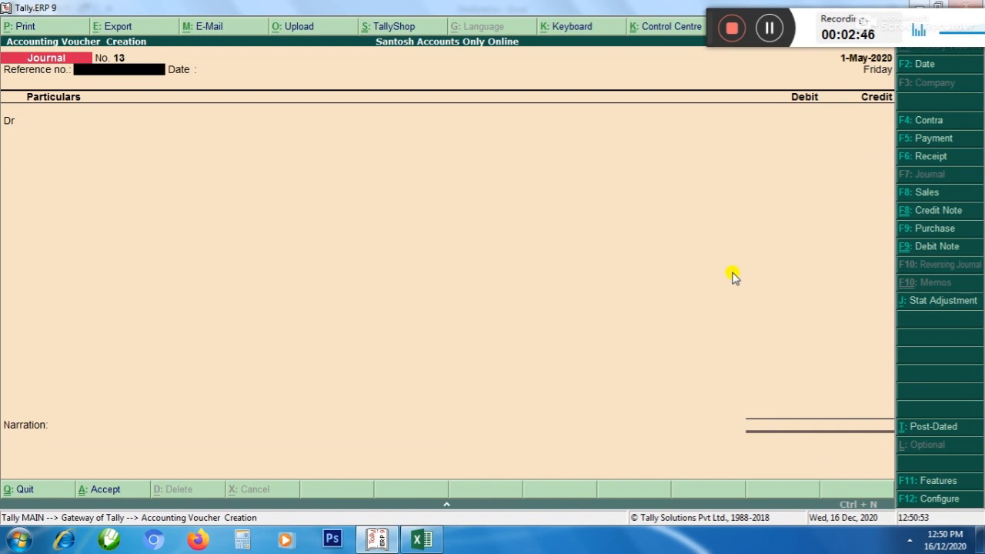
# Set the new journal voucher's date to 1-Dec-2020 and leave the reference details empty
pyautogui.press('Return')
pyautogui.press('Return')
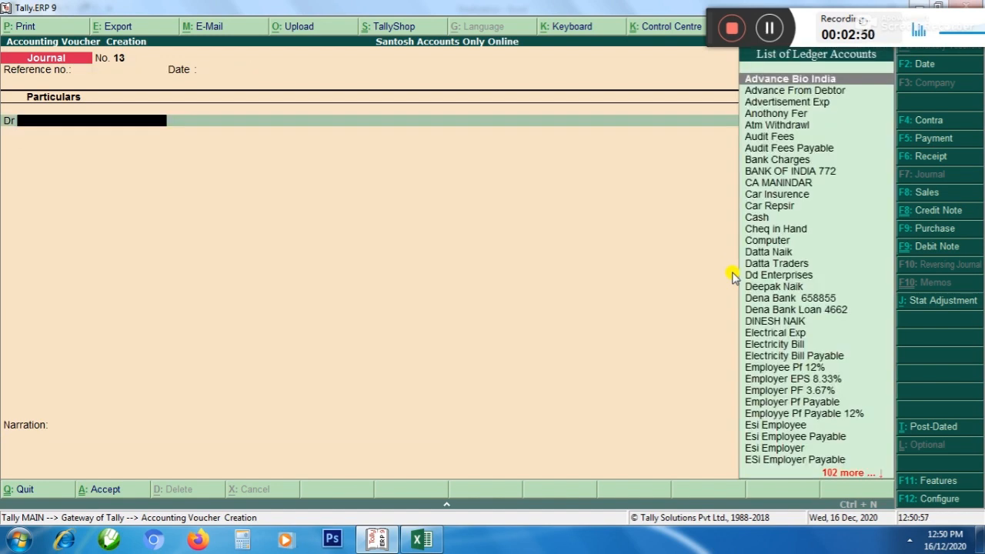
pyautogui.press('F2')
pyautogui.write('1/')
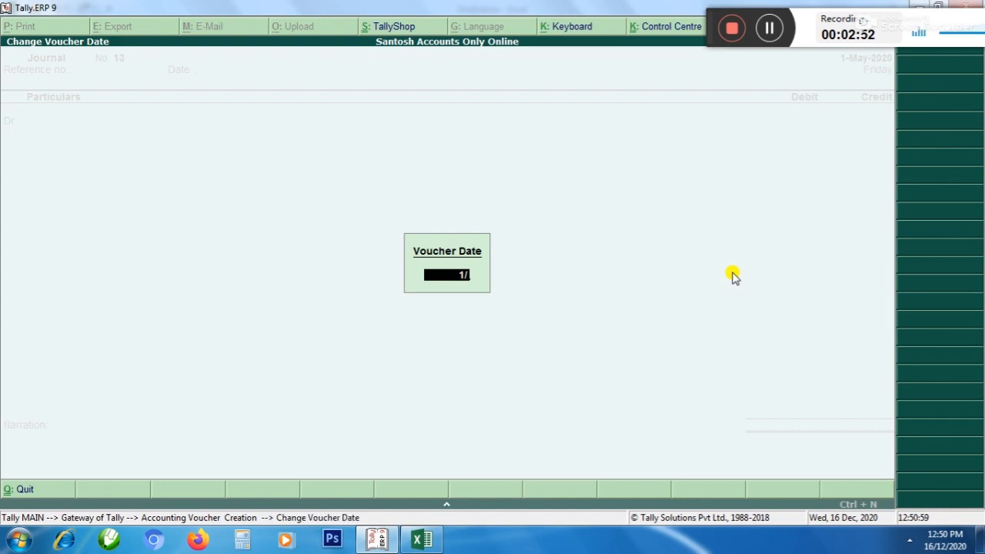
pyautogui.write('12')
pyautogui.press('Return')
# Debit the FURNITURE ledger with 10,000 in the 1-Dec-2020 journal voucher, leaving its tax classification blank
pyautogui.press('Return')
pyautogui.press('Return')
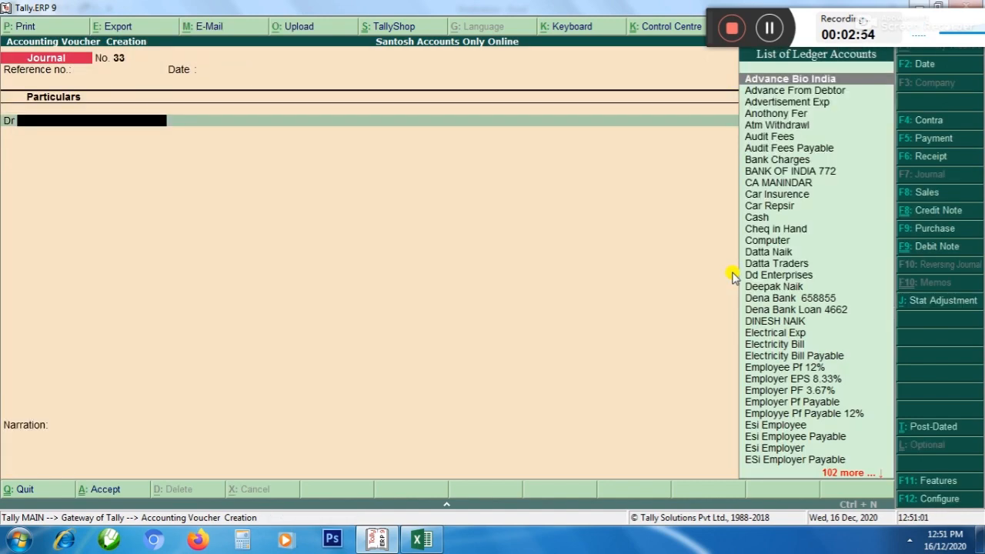
pyautogui.write('fur')
pyautogui.press('Return')
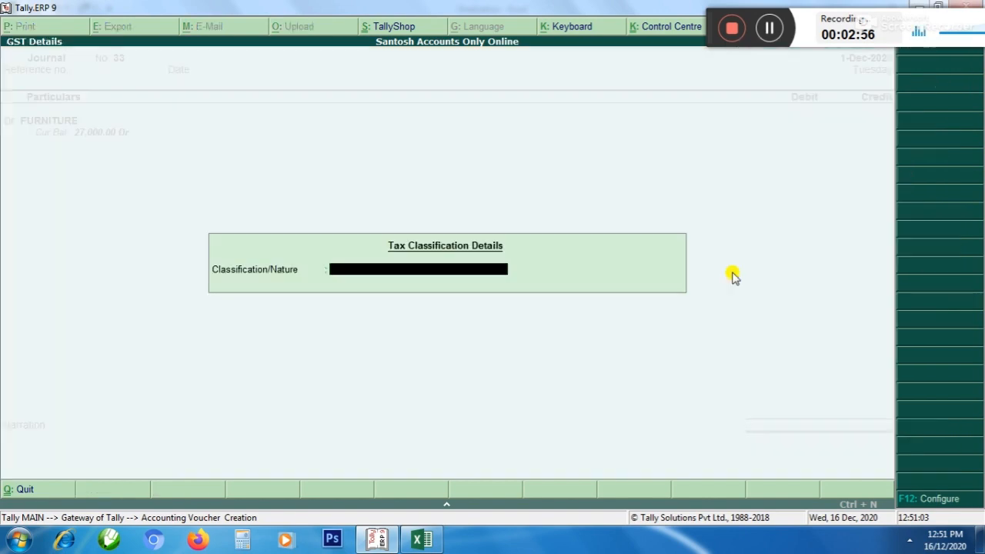
pyautogui.press('Return')
pyautogui.write('10000')
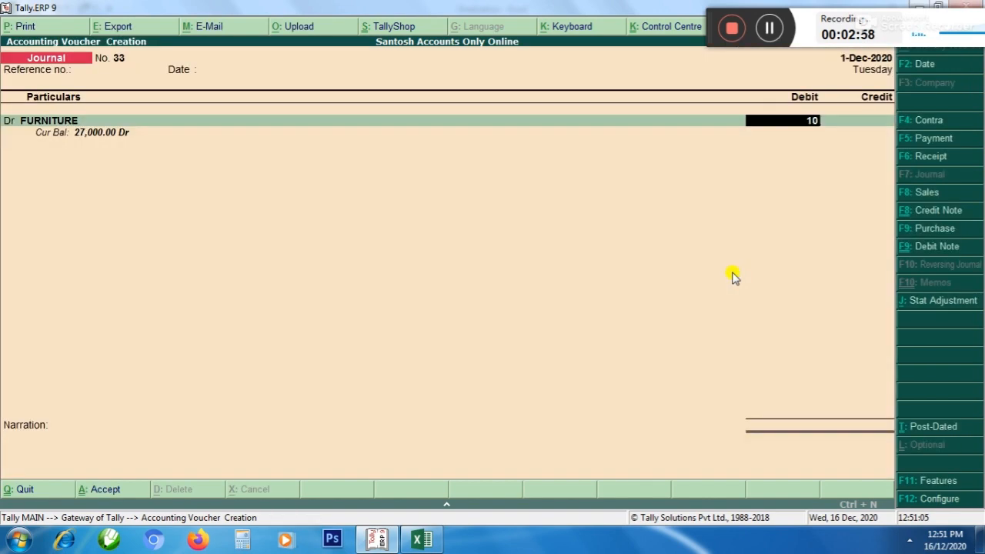
pyautogui.press('Return')
pyautogui.press('Return')
# Credit SHAHU MARKETING with 10,000 and save the journal voucher without a narration
pyautogui.press('Return')
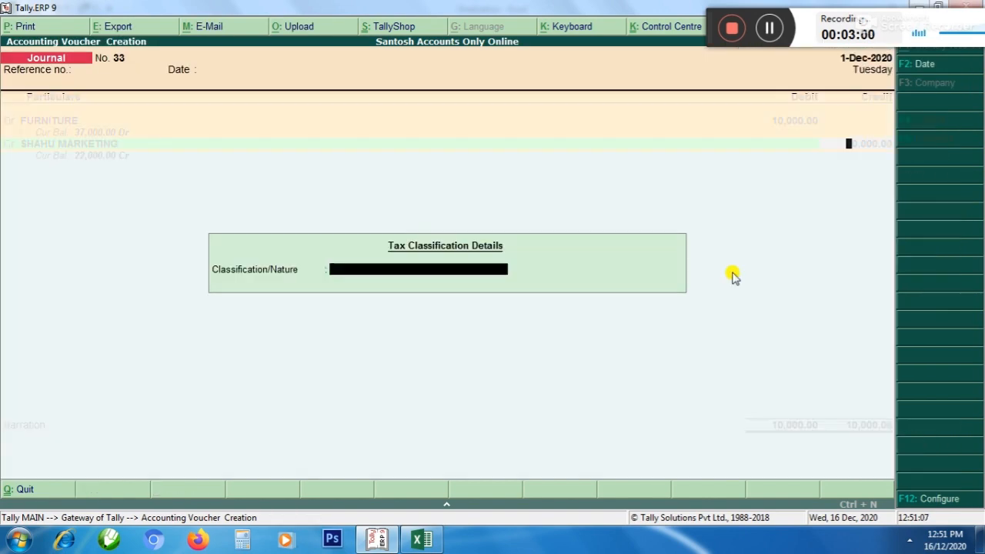
pyautogui.press('Return')
pyautogui.press('Return')
pyautogui.press('Return')
pyautogui.press('Return')
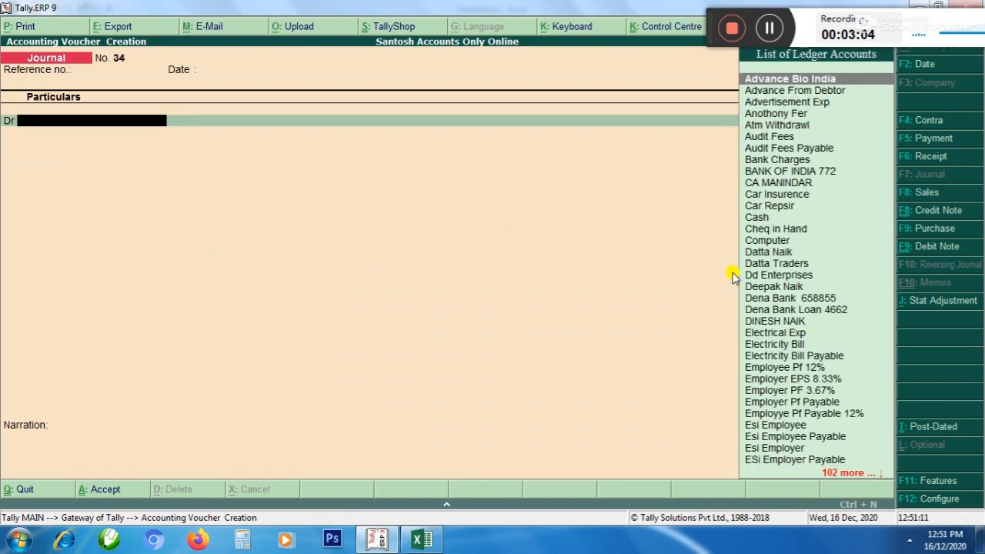
# Re-enter 1-Dec-2020 as the voucher date and try to choose Car as the debit ledger
pyautogui.write('Car')
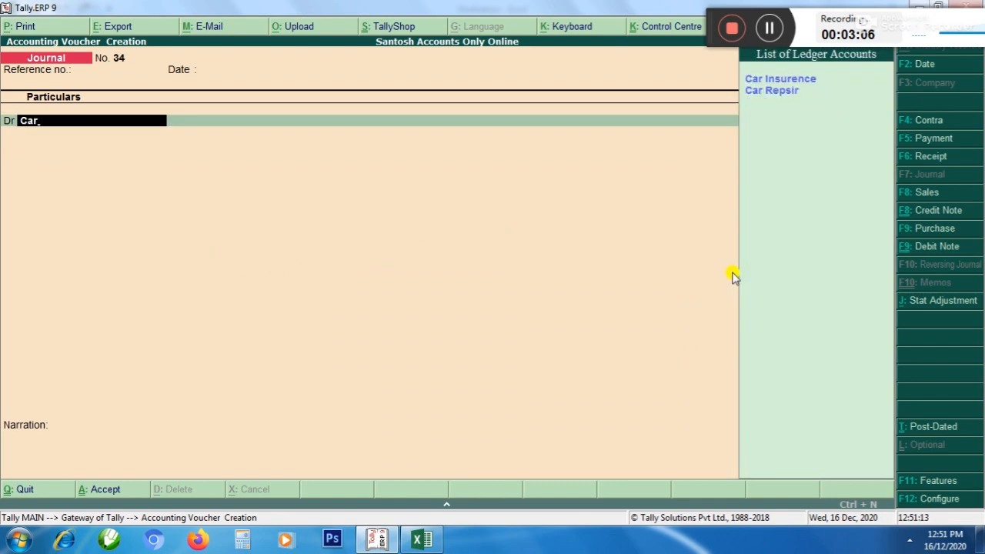
pyautogui.press('F2')
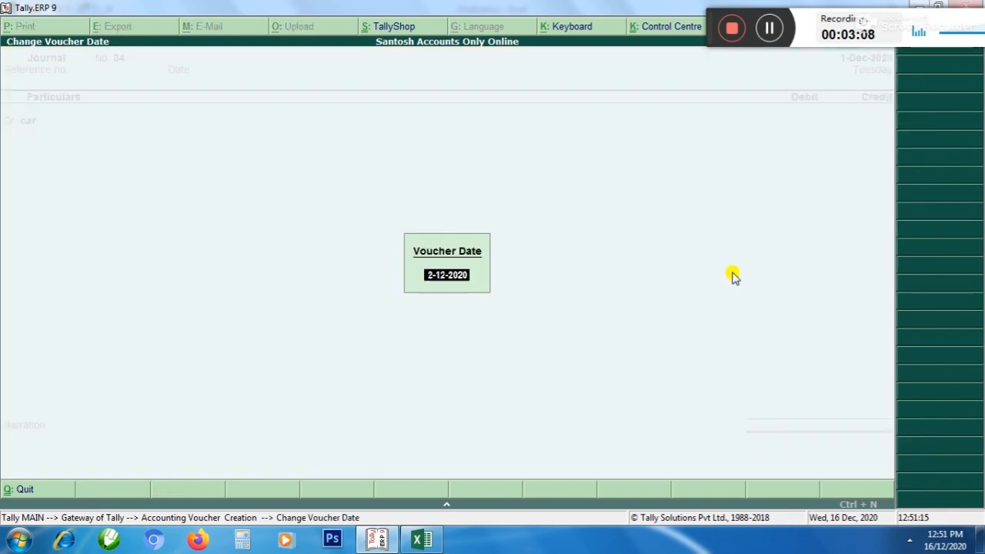
pyautogui.write('/12')
pyautogui.press('Escape')
pyautogui.write('1/12')
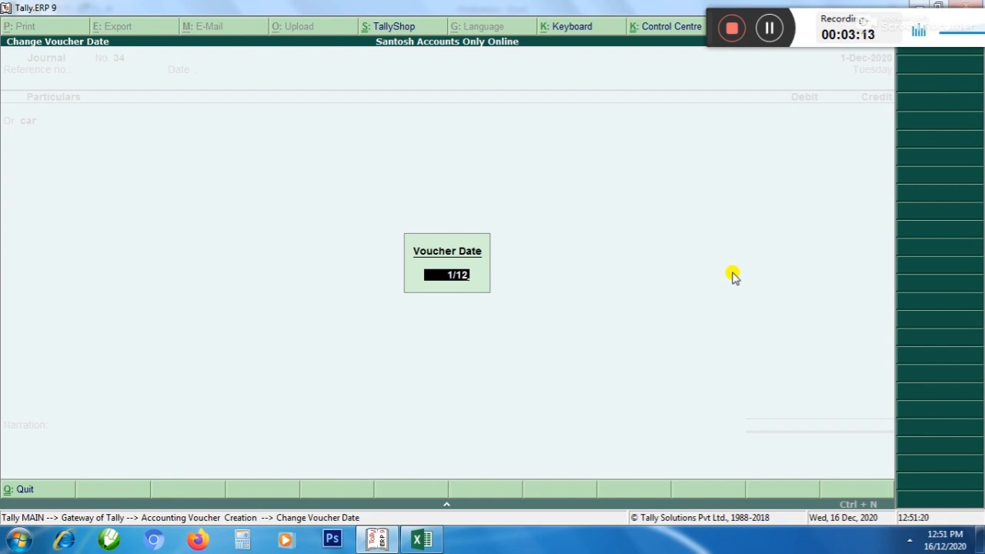
pyautogui.press('Return')
pyautogui.press('Return')
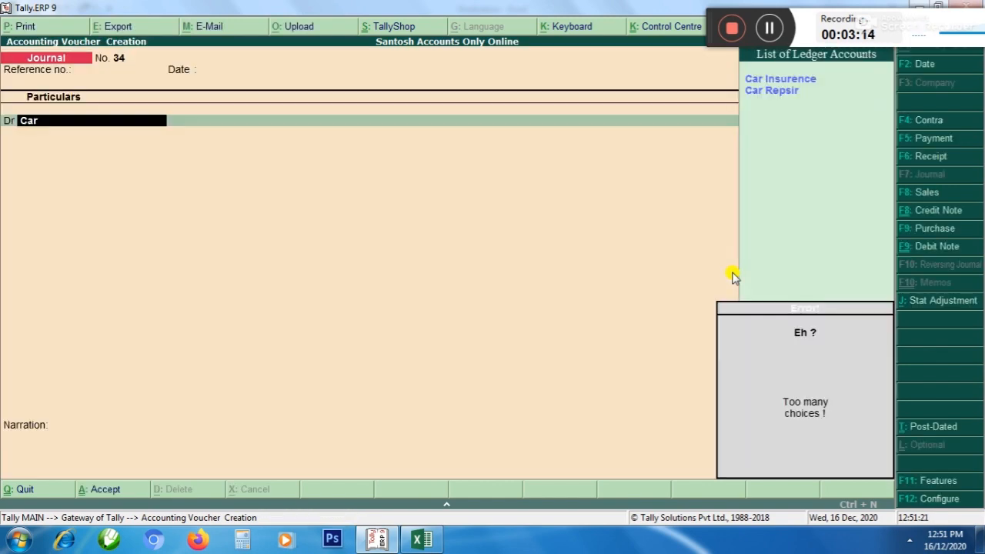
# Create a ledger named Car under Fixed Assets for the debit line, keeping the default GST and mailing details
pyautogui.hotkey('alt', 'c')
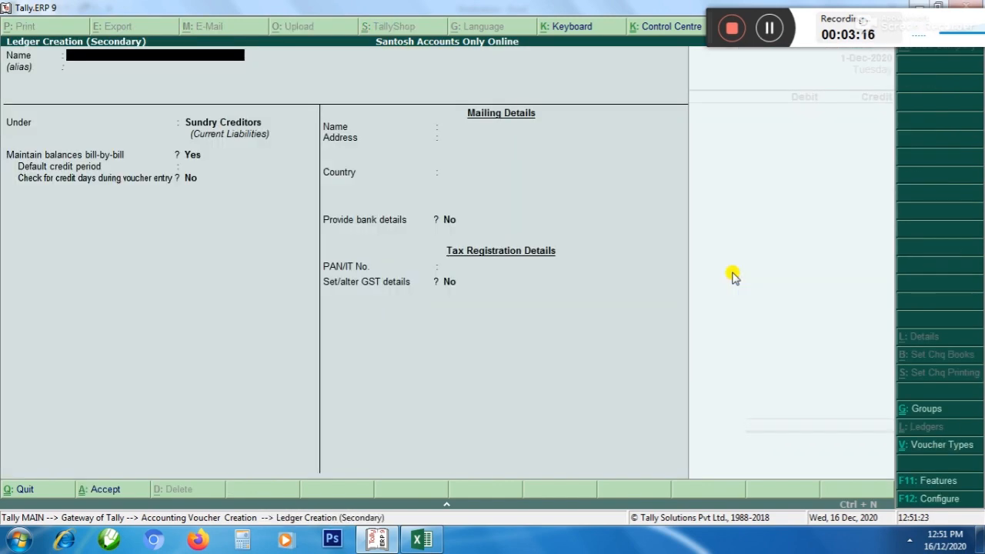
pyautogui.write('Car')
pyautogui.press('Return')
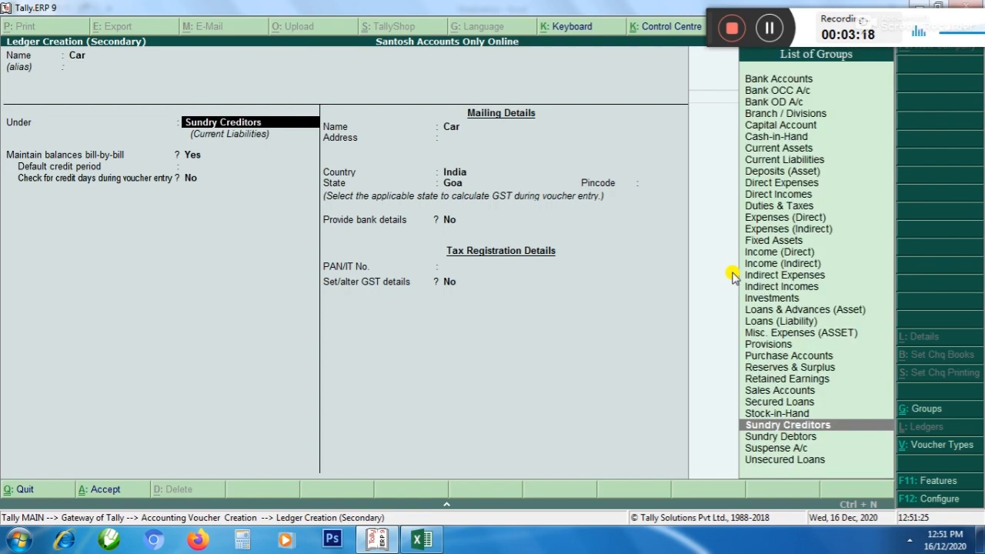
pyautogui.write('F')
pyautogui.press('Return')
pyautogui.press('Return')
pyautogui.press('Return')
pyautogui.press('Return')
pyautogui.press('Return')
pyautogui.press('Return')
pyautogui.press('Return')
pyautogui.press('Return')
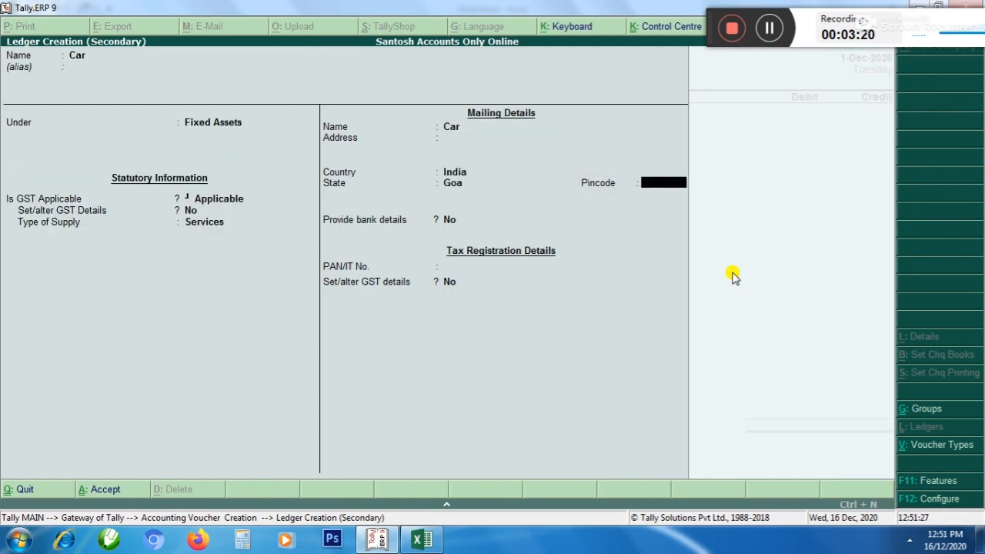
pyautogui.press('Return')
pyautogui.press('Return')
pyautogui.press('Return')
pyautogui.press('Return')
# Debit the Car ledger with 5,00,000 and make the voucher's second line a credit line
pyautogui.press('Return')
pyautogui.press('Return')
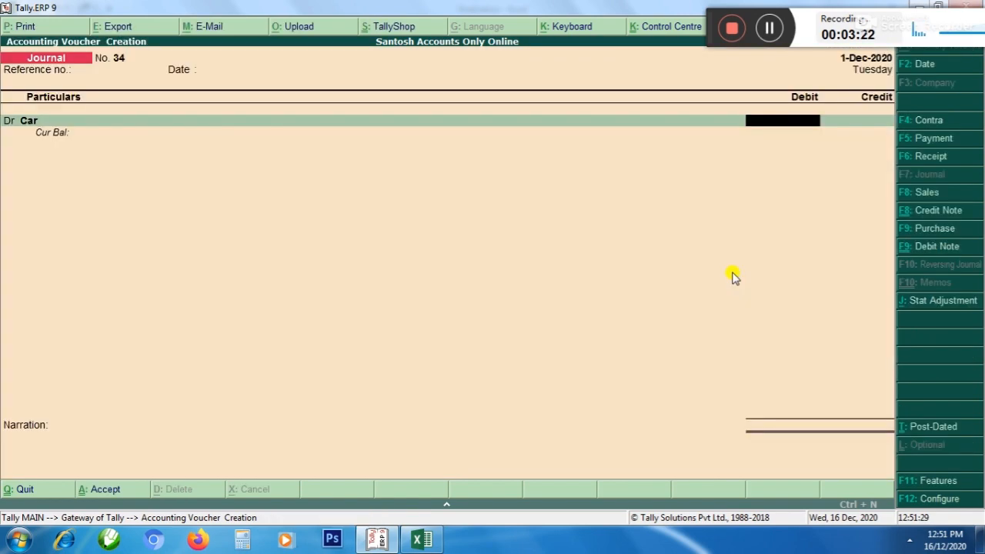
pyautogui.write('500000')
pyautogui.press('Return')
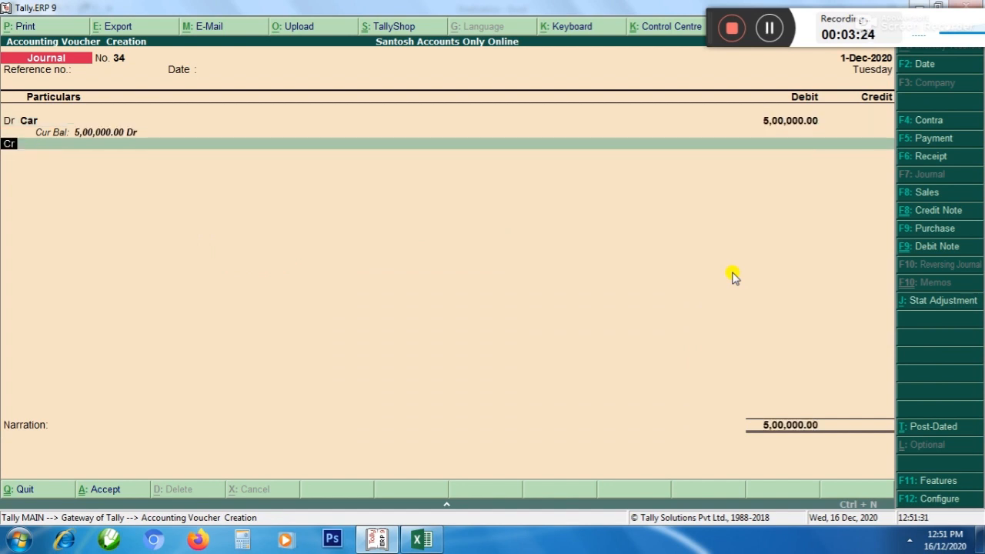
pyautogui.press('Return')
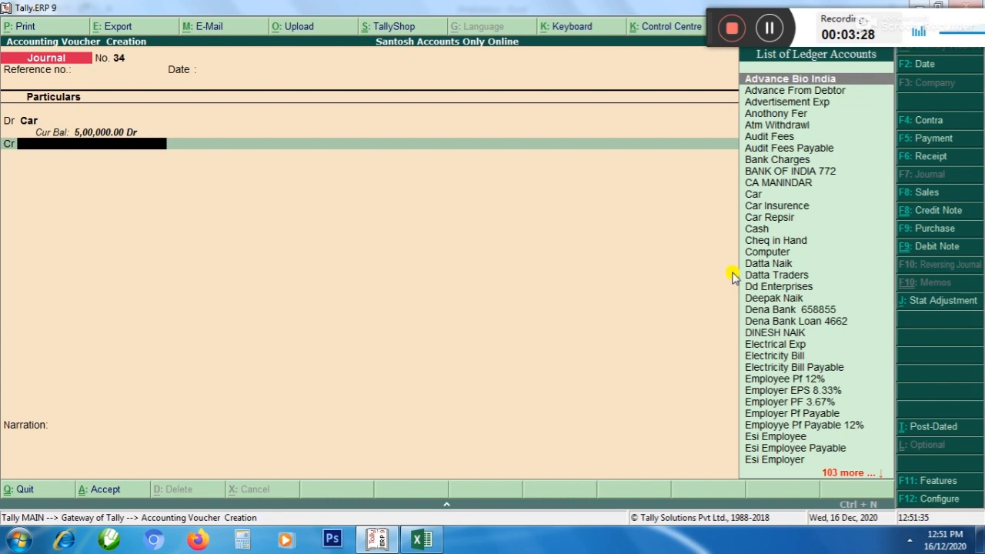
# Turn the Car entry into a payment voucher crediting STATE BANK OF INDIA with 5,00,000, and save it without a narration
pyautogui.press('F5')
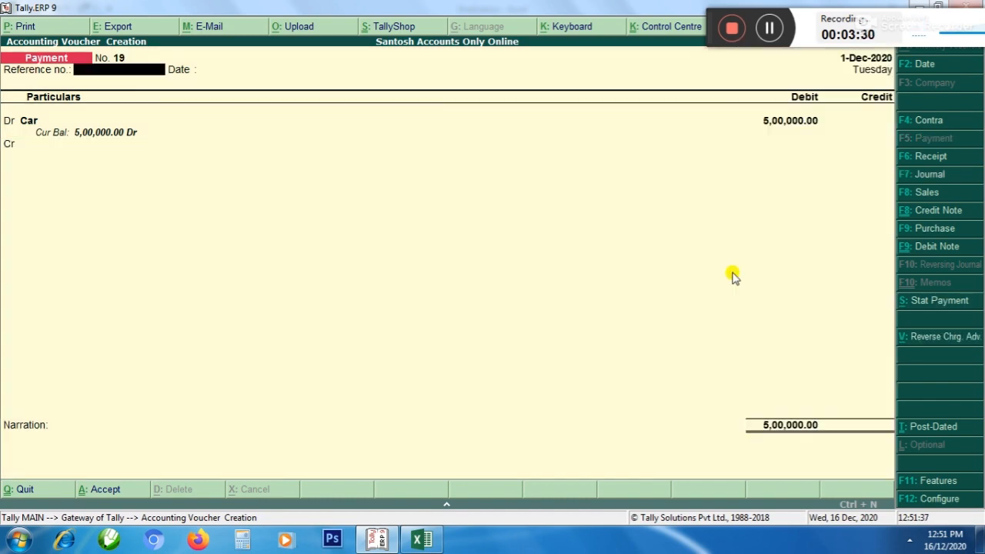
pyautogui.press('Return')
pyautogui.press('Return')
pyautogui.press('Return')
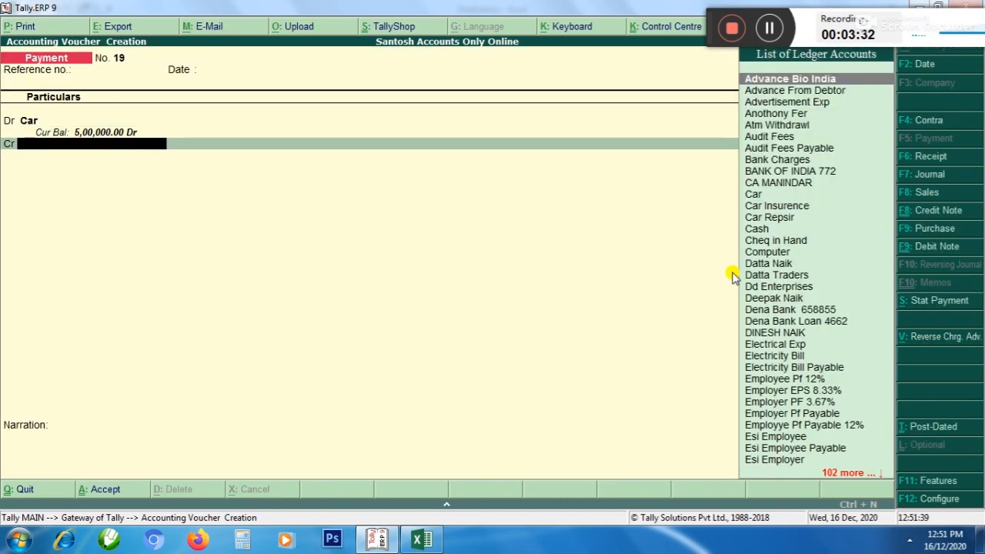
pyautogui.write('State')
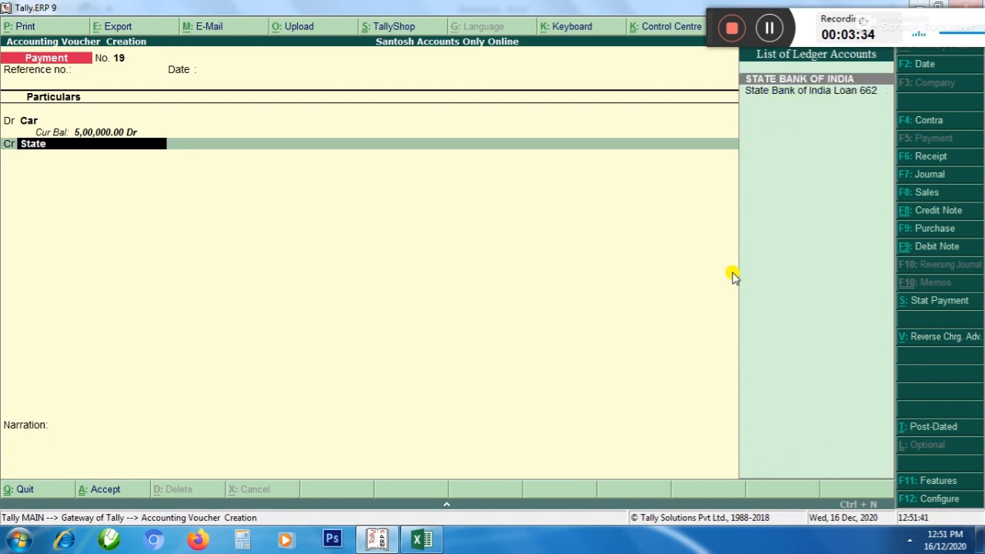
pyautogui.press('Return')
pyautogui.press('Return')
pyautogui.press('Return')
pyautogui.press('Return')
pyautogui.press('Return')
pyautogui.press('Return')
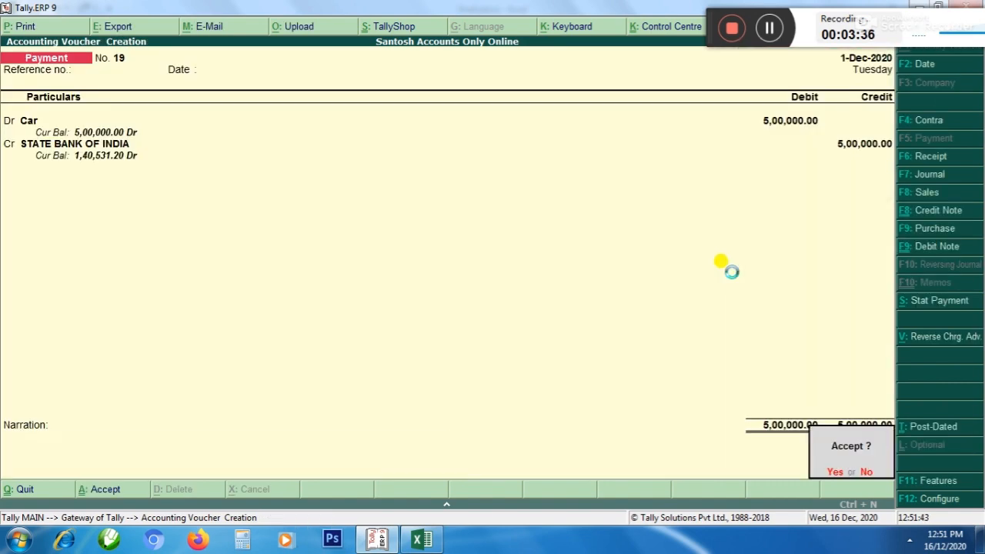
pyautogui.press('Return')
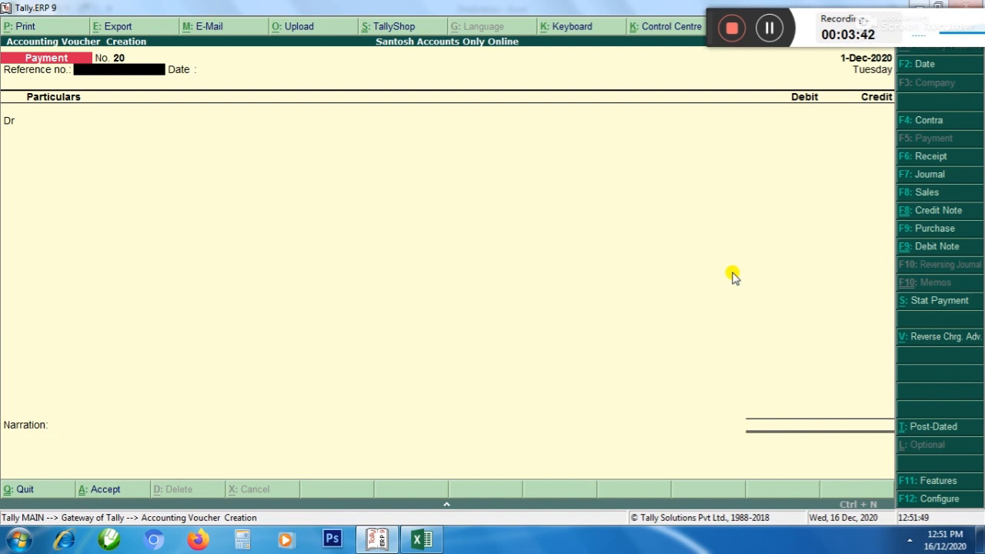
# Start a journal voucher and begin a new ledger named Machinery, without an alias, for its debit line
pyautogui.press('F7')
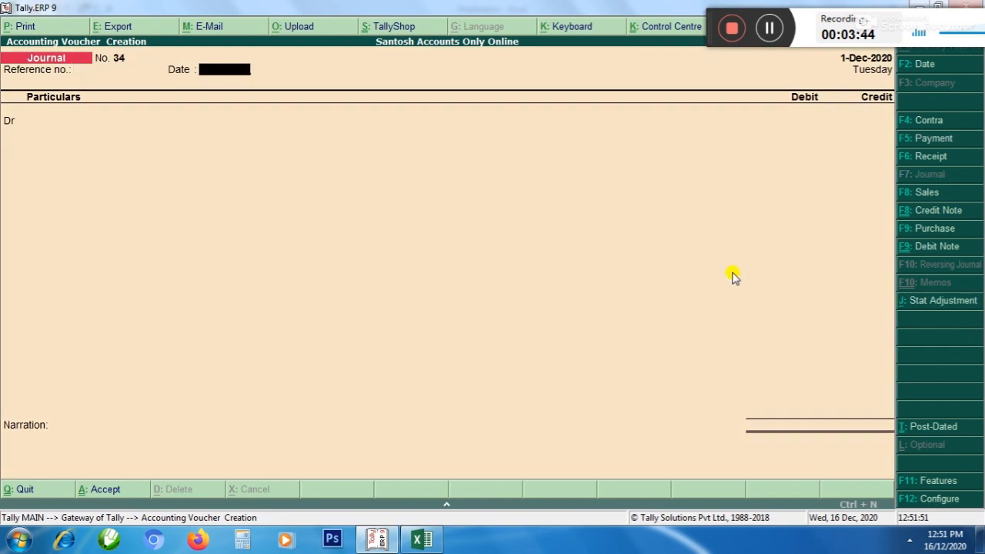
pyautogui.press('Return')
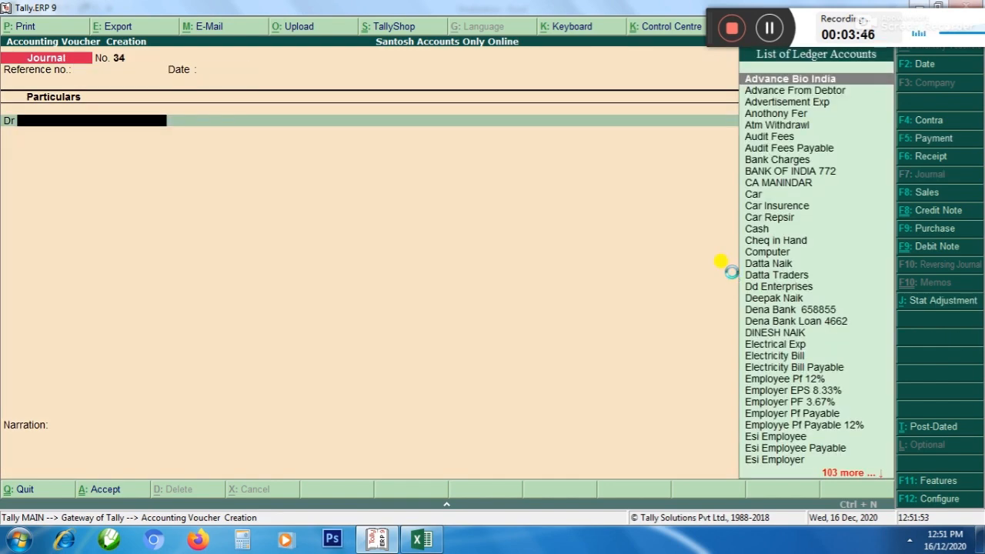
pyautogui.hotkey('alt', 'c')
pyautogui.write('Machinery')
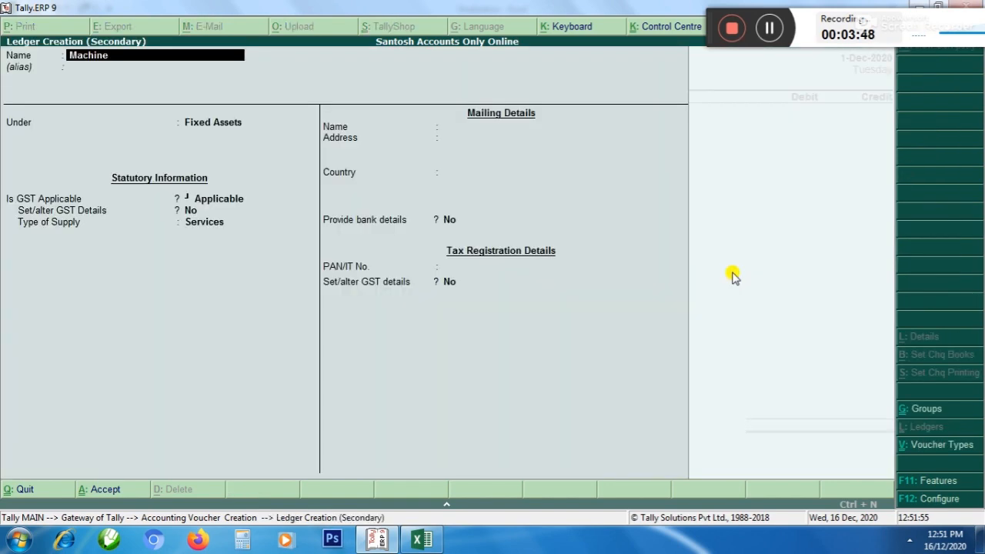
pyautogui.press('Return')
pyautogui.press('Return')
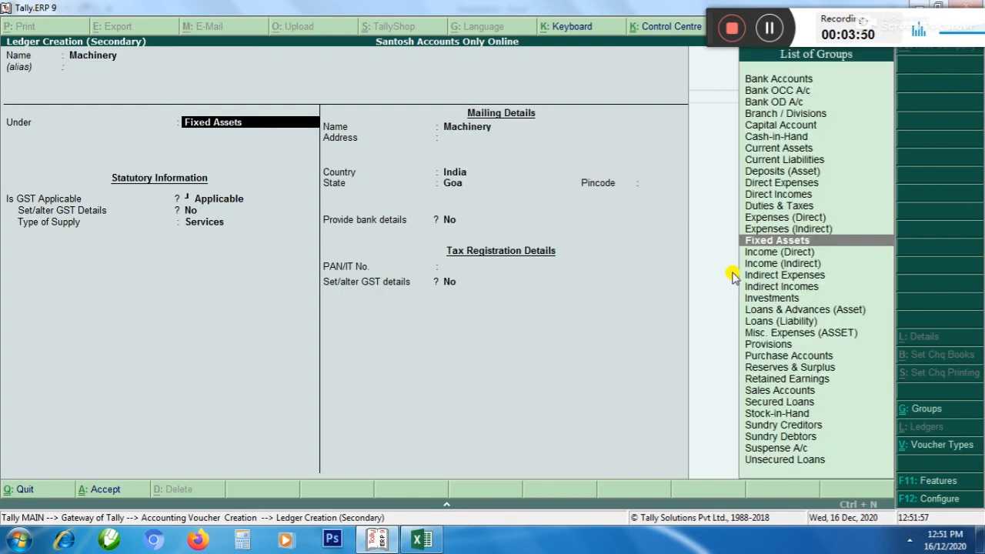
pyautogui.write('In')
pyautogui.press('BackSpace')
pyautogui.press('BackSpace')
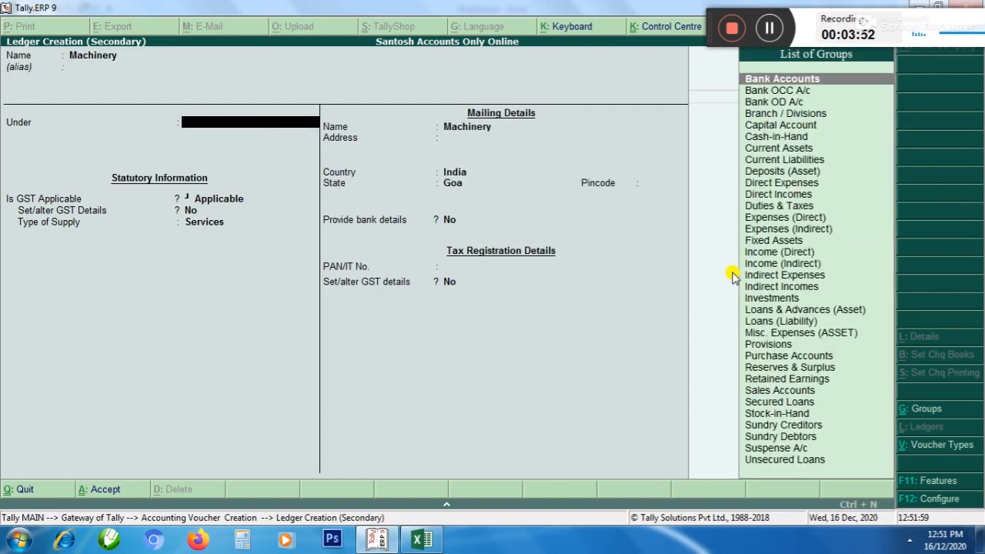
pyautogui.press('Escape')
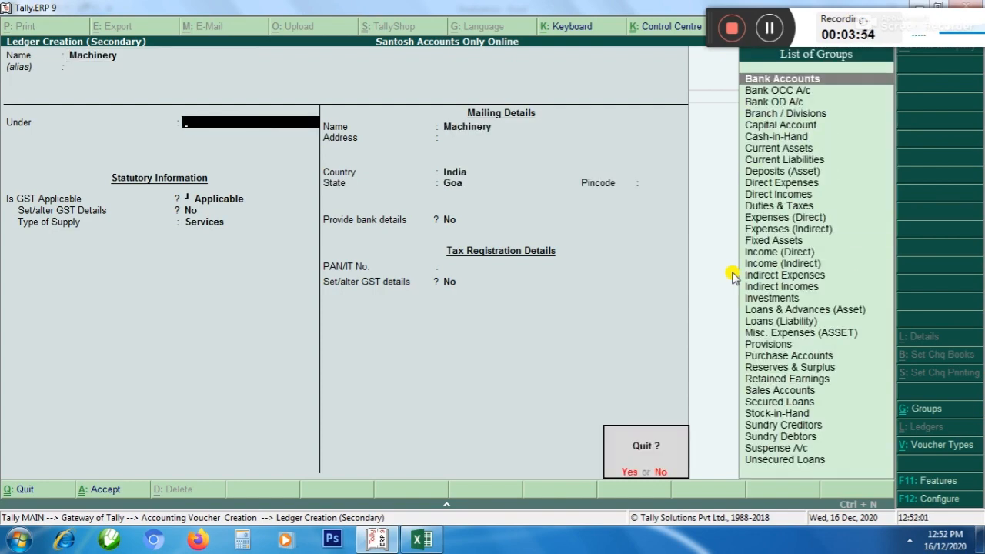
# Save the Machinery ledger under Fixed Assets with its default GST and mailing details, and debit it with 5,00,000
pyautogui.write('nF')
pyautogui.press('Return')
pyautogui.press('Return')
pyautogui.press('Return')
pyautogui.press('Return')
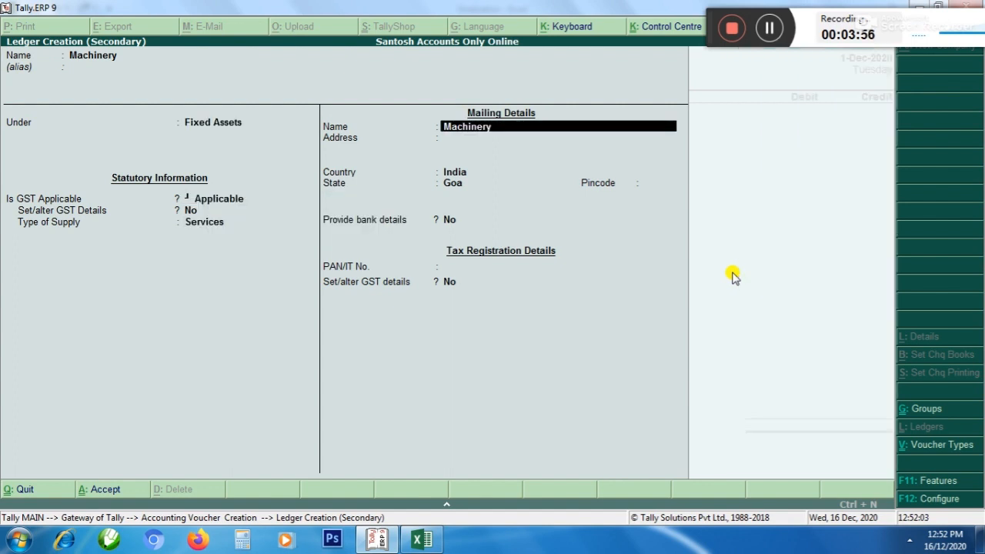
pyautogui.hotkey('ctrl', 'a')
pyautogui.press('Return')
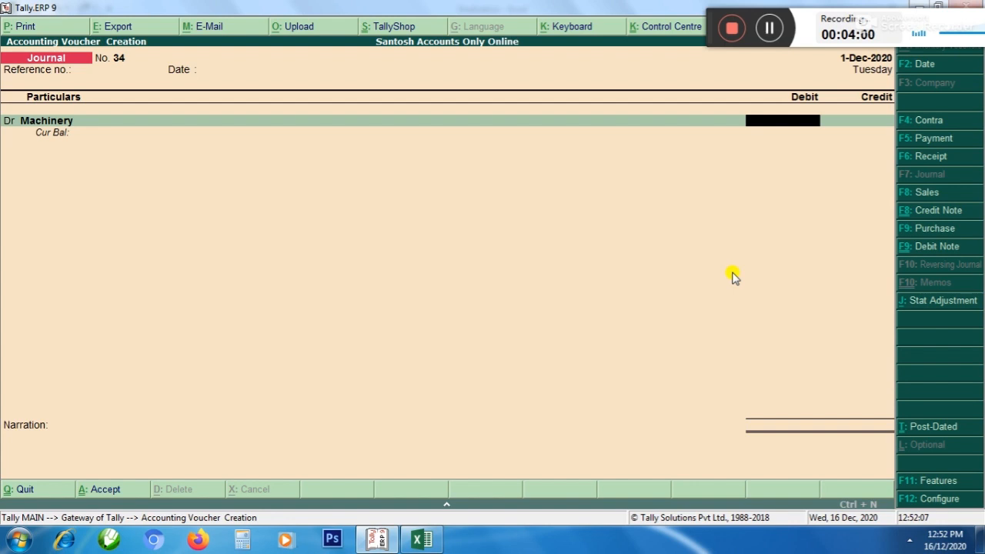
pyautogui.write('500000')
pyautogui.press('Return')
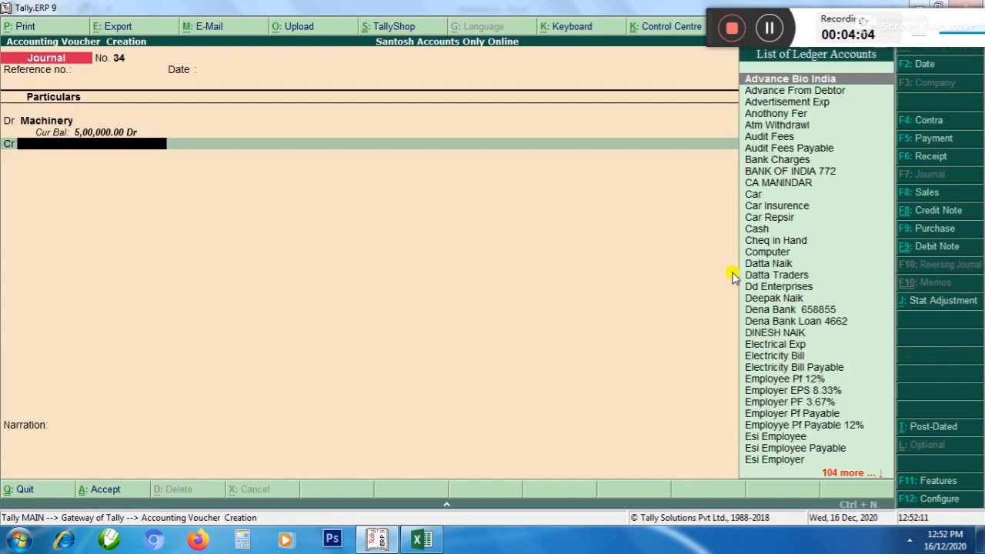
# Create a ledger named XYZ CO under Sundry Creditors for the credit line, keeping the other default details
pyautogui.hotkey('alt', 'c')
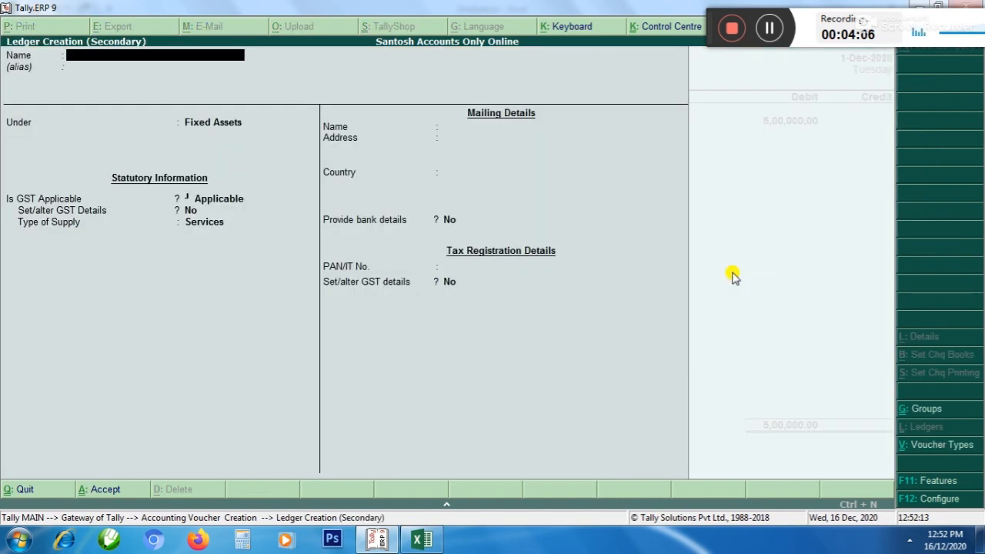
pyautogui.write('XYZ')
pyautogui.press('Return')
pyautogui.press('Return')
pyautogui.write('S')
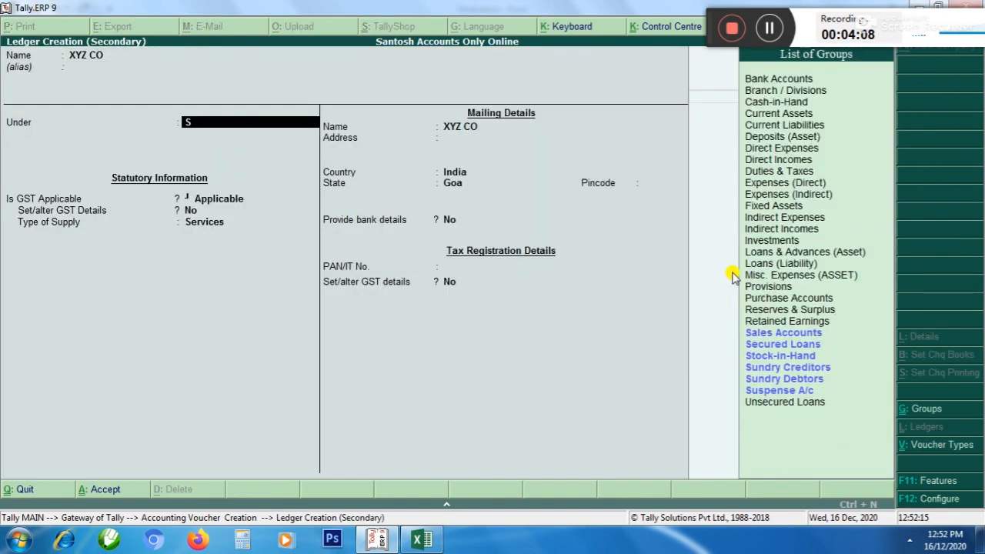
pyautogui.press('Down')
pyautogui.press('Down')
pyautogui.press('Down')
pyautogui.press('Down')
pyautogui.press('Return')
pyautogui.hotkey('ctrl', 'a')
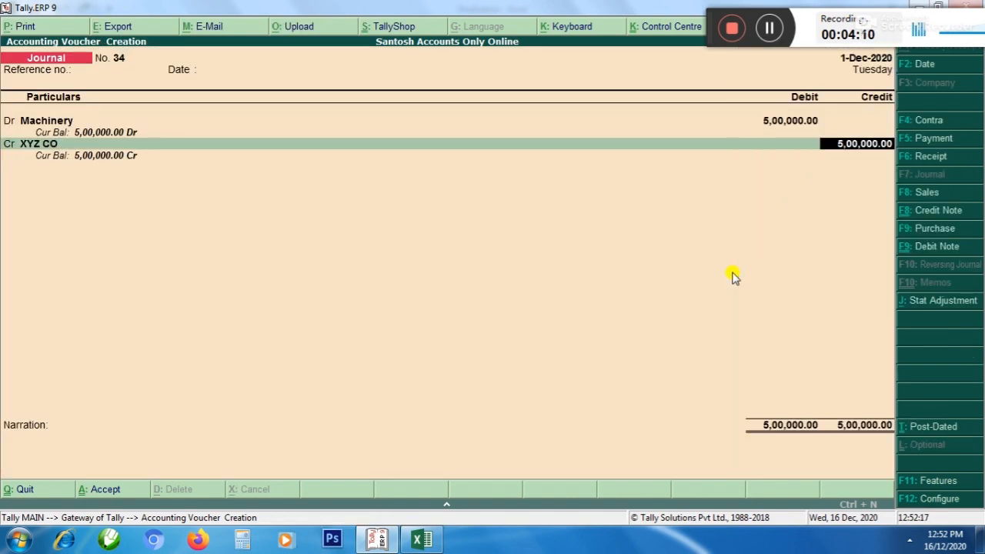
# Credit XYZ CO with 5,00,000 on account, save the journal voucher without a narration and return to the Gateway of Tally
pyautogui.press('Return')
pyautogui.press('Return')
pyautogui.press('Return')
pyautogui.press('Return')
pyautogui.press('Return')
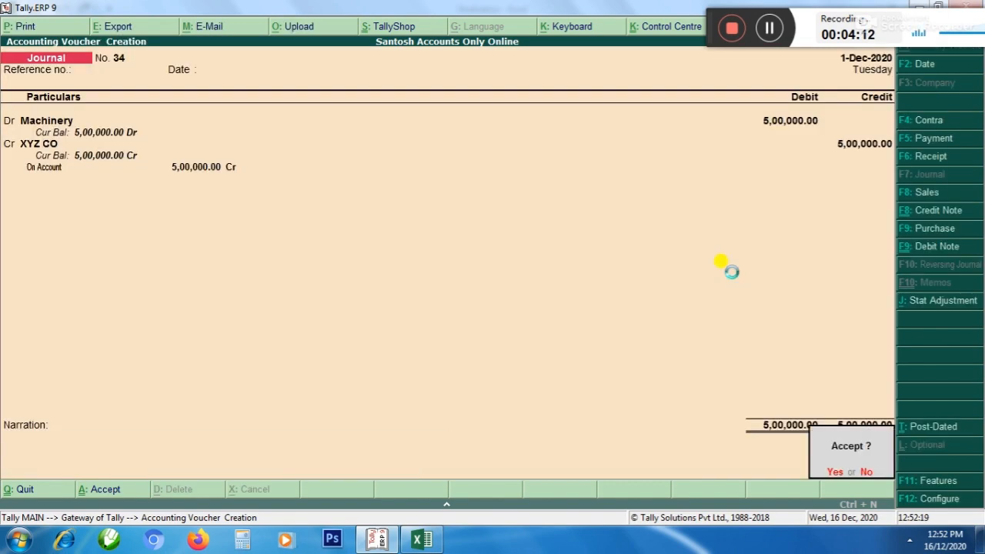
pyautogui.press('y')
pyautogui.press('Escape')
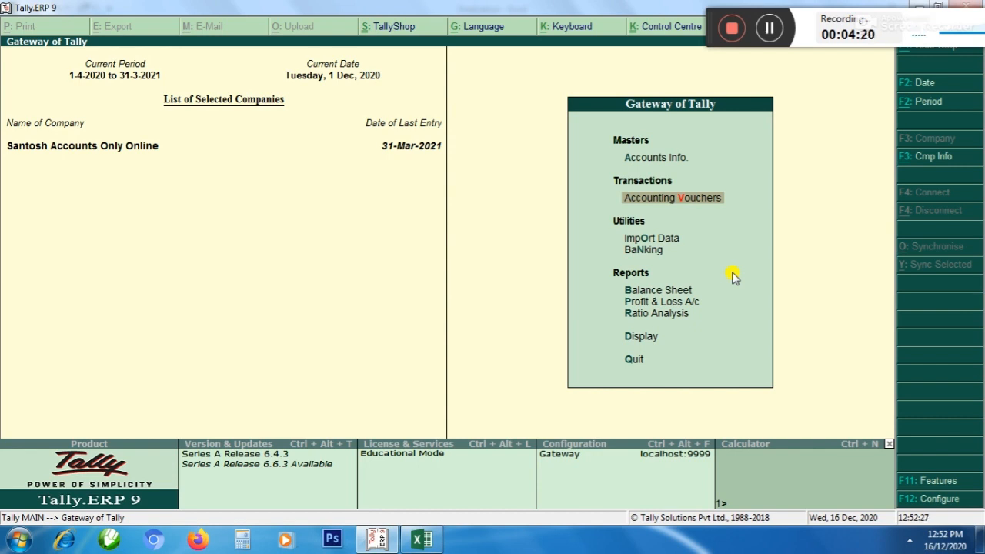
# Open the Balance Sheet and expand it to the detailed view
pyautogui.press('Down')
pyautogui.press('Down')
pyautogui.press('Down')
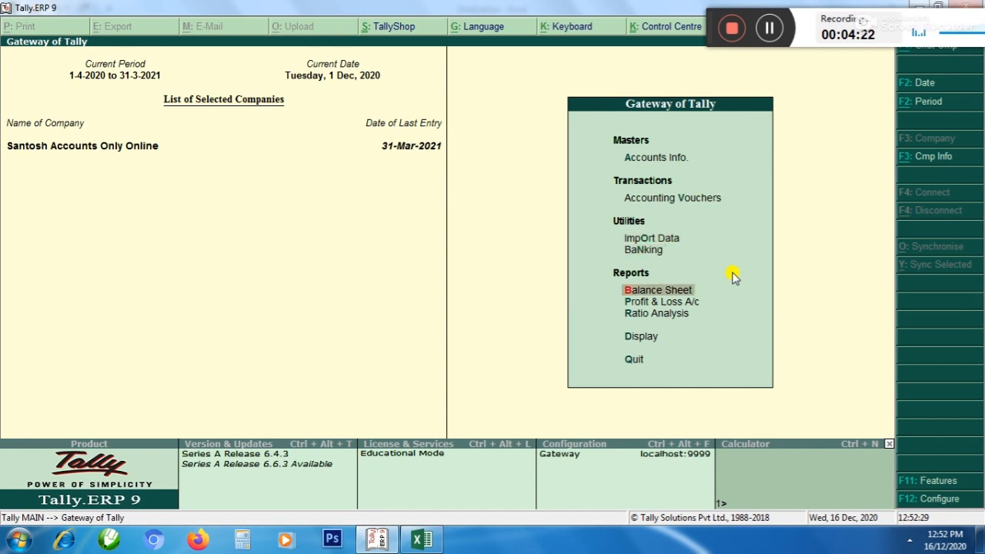
pyautogui.press('Return')
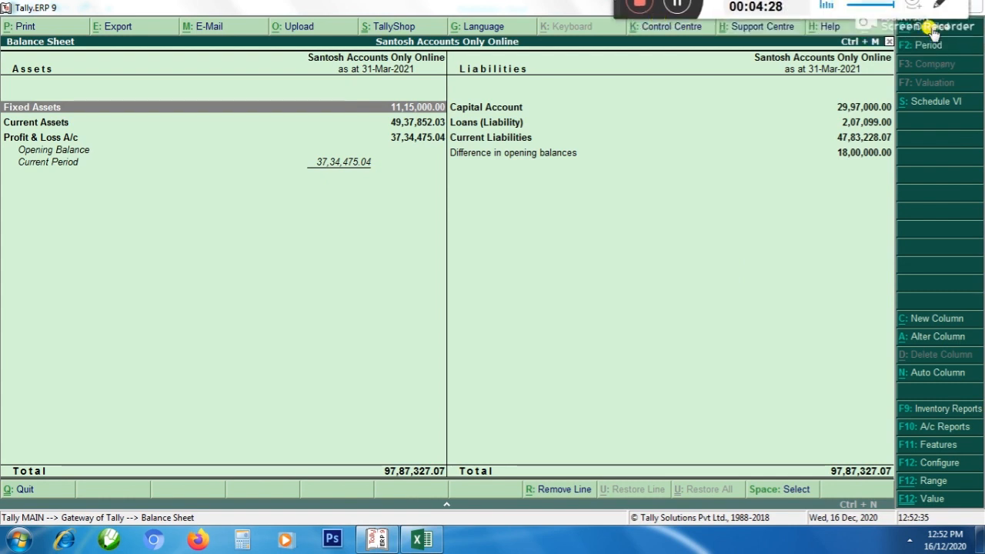
pyautogui.hotkey('alt', 'F1')
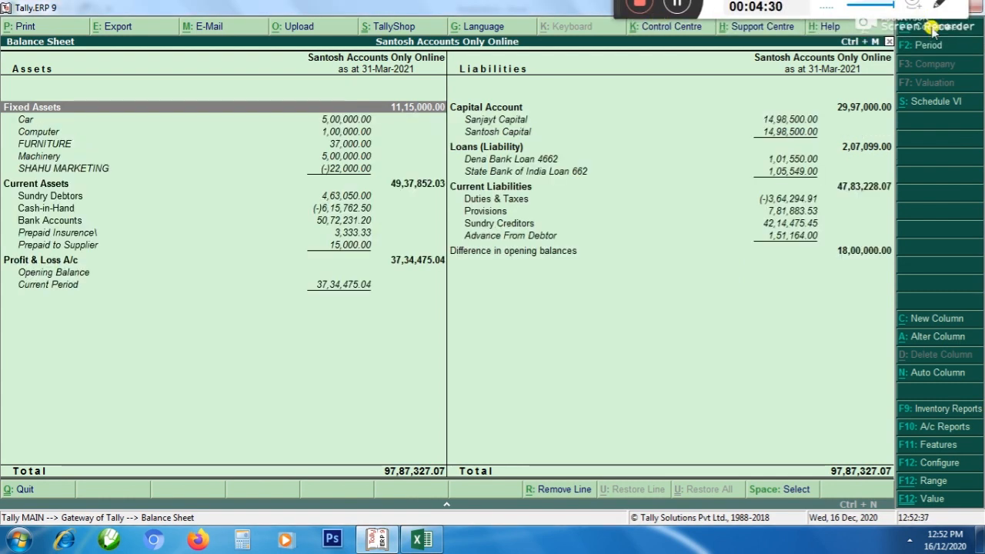
# Move the SHAHU MARKETING ledger from Fixed Assets to the Sundry Creditors group and save the ledger
pyautogui.press('Down')
pyautogui.press('Down')
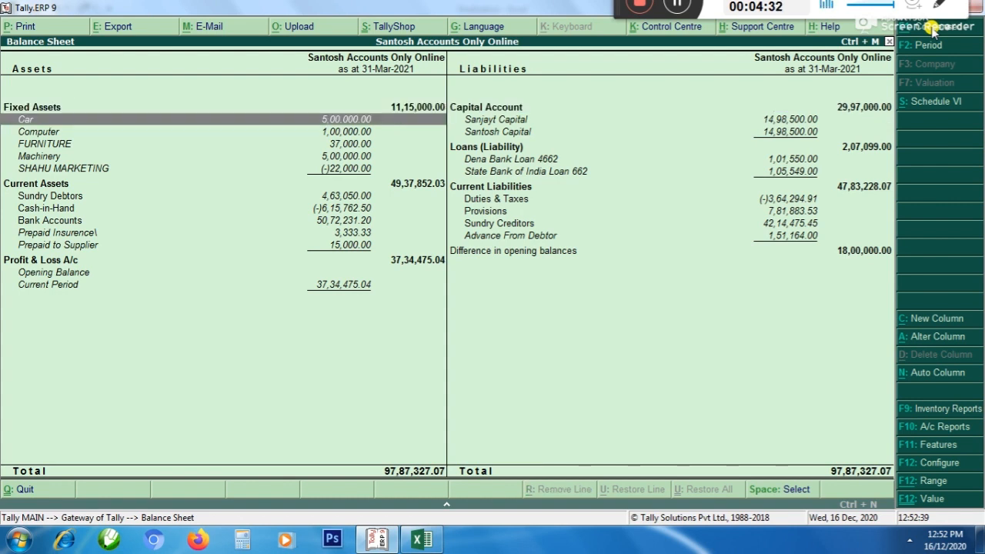
pyautogui.press('Down')
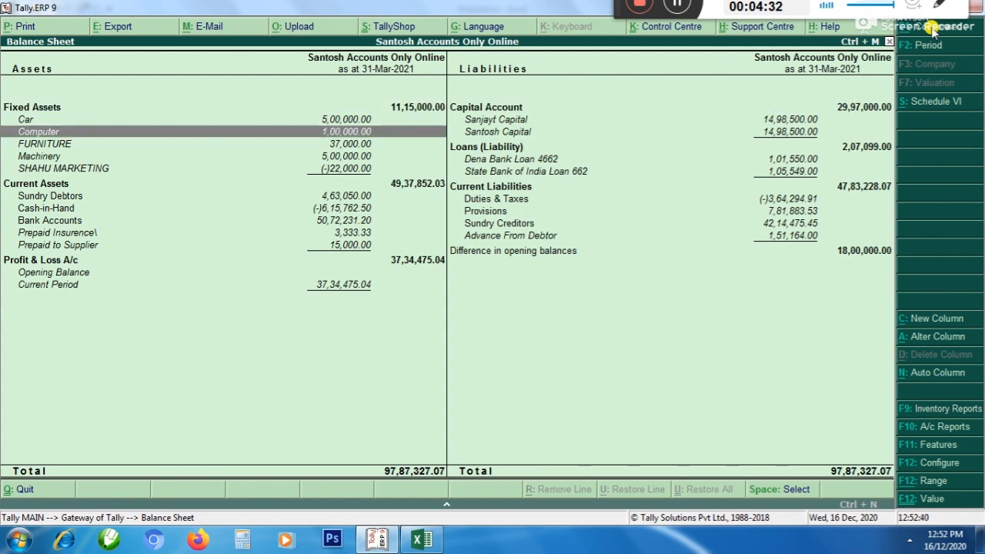
pyautogui.press('Down')
pyautogui.press('Down')
pyautogui.press('Down')
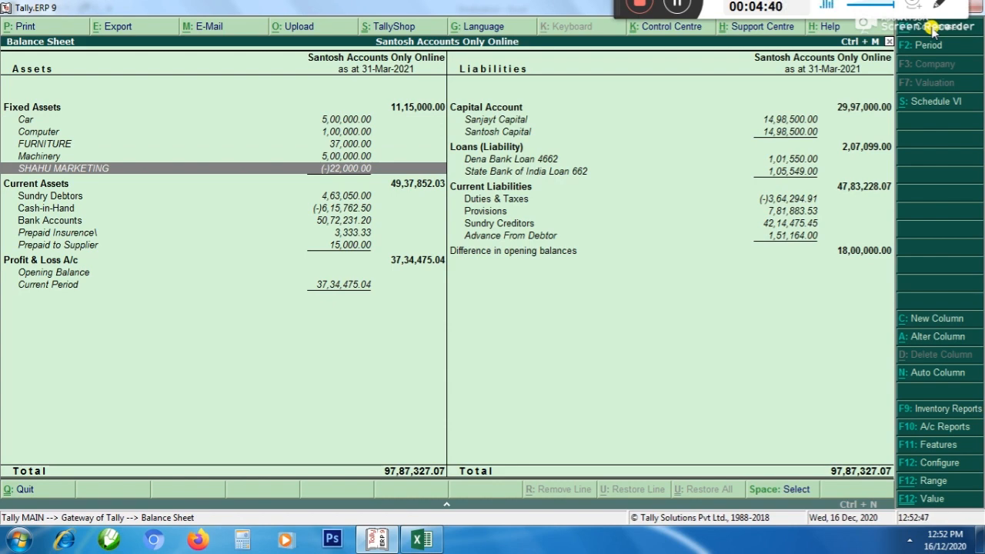
pyautogui.press('Return')
pyautogui.press('Return')
pyautogui.press('Return')
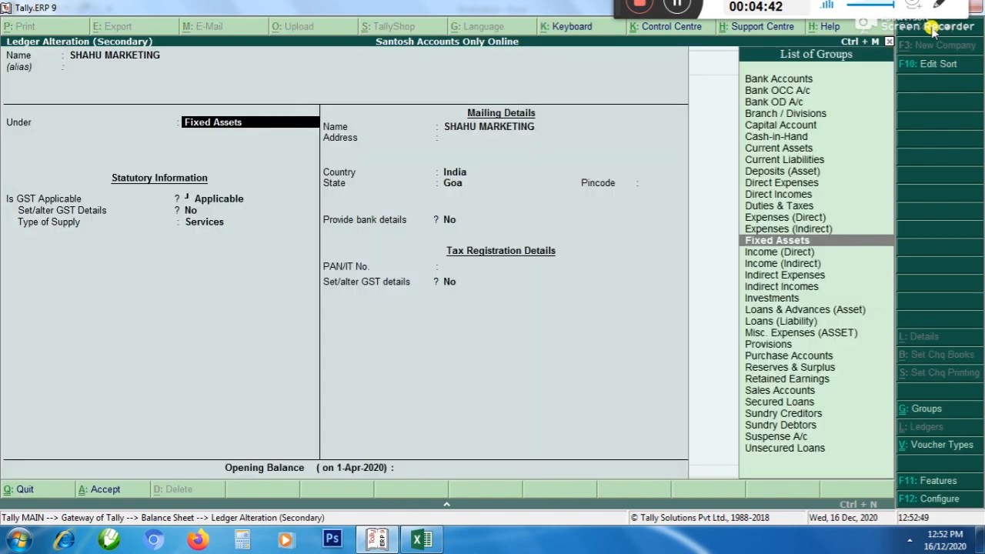
pyautogui.write('S')
pyautogui.press('Down')
pyautogui.press('Down')
pyautogui.press('Return')
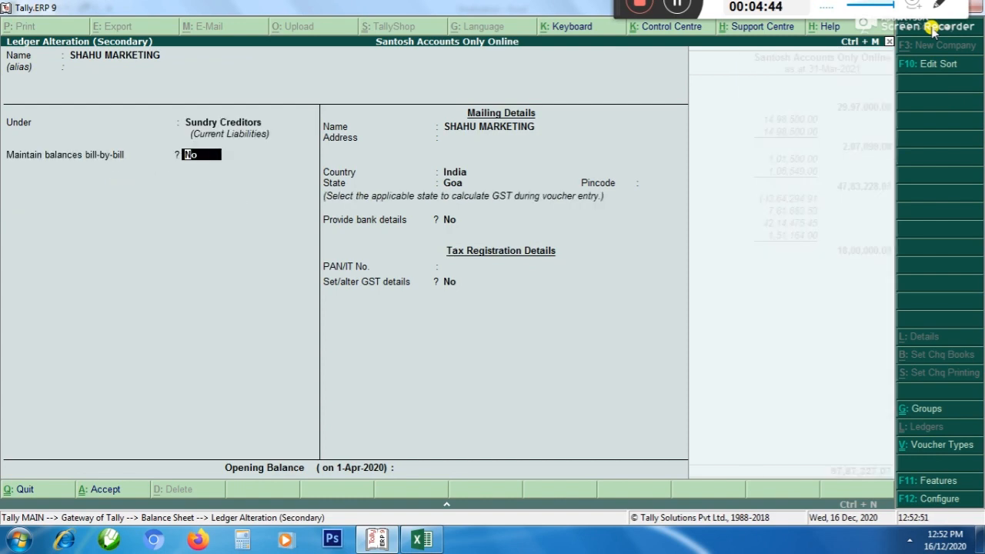
pyautogui.hotkey('ctrl', 'a')
# Review the Car, Computer, FURNITURE and Machinery ledgers listed under Fixed Assets in the Balance Sheet
pyautogui.press('Down')
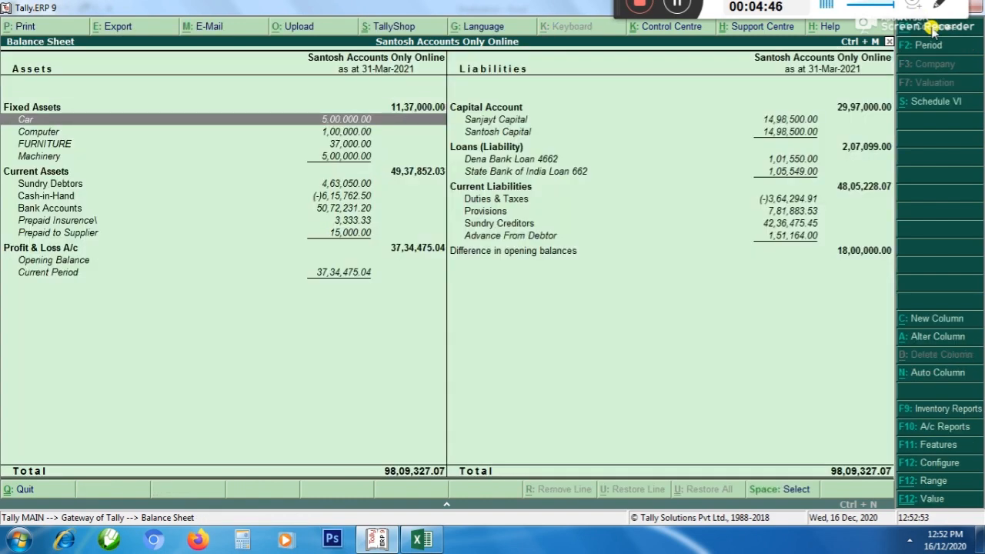
pyautogui.press('Down')
pyautogui.press('Down')
pyautogui.press('Down')
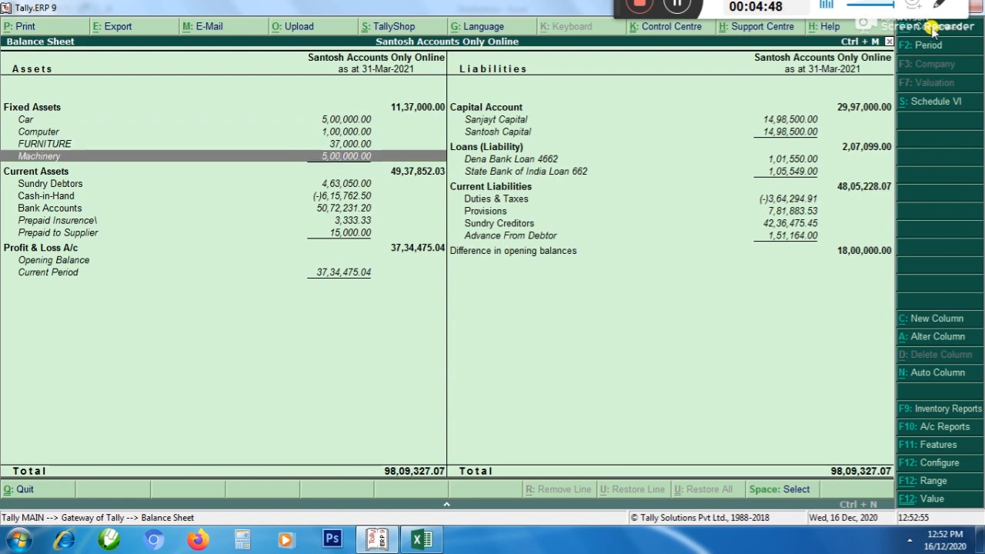
pyautogui.press('Up')
pyautogui.press('Up')
pyautogui.press('Up')
pyautogui.press('Down')
pyautogui.press('Down')
pyautogui.press('Down')
pyautogui.press('Down')
pyautogui.press('Up')
pyautogui.press('Up')
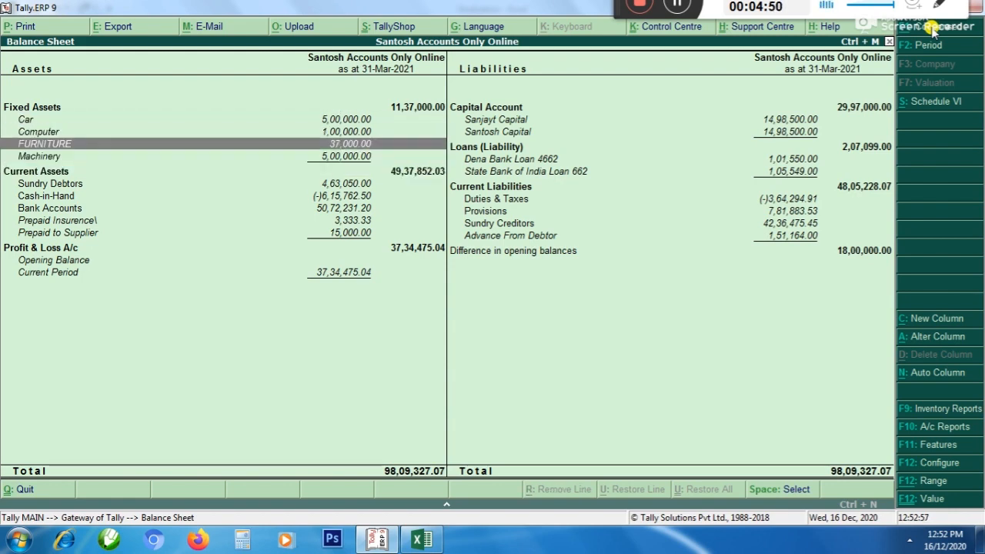
pyautogui.press('Up')
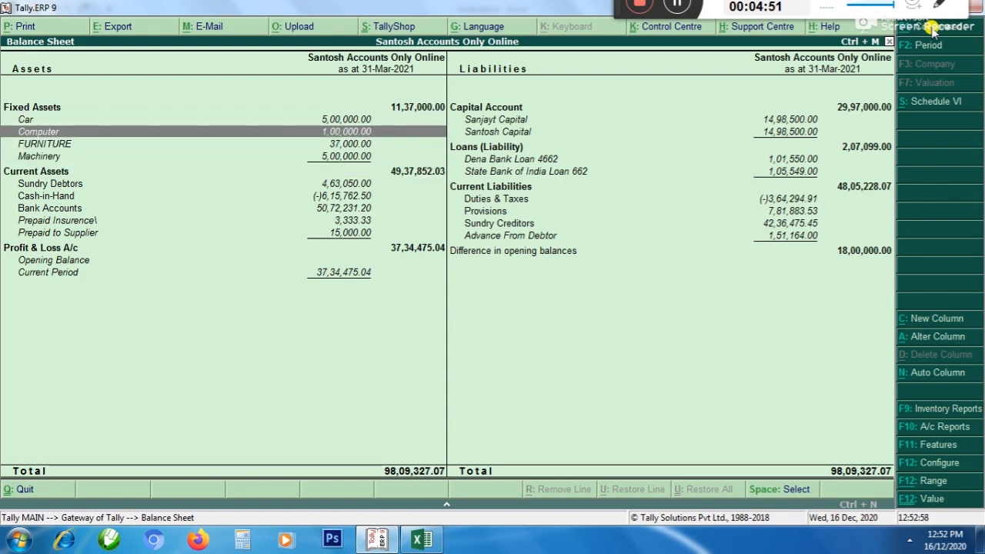
# Open a new blank workbook in Excel 2013 and go to cell C8
pyautogui.click(17, 538)
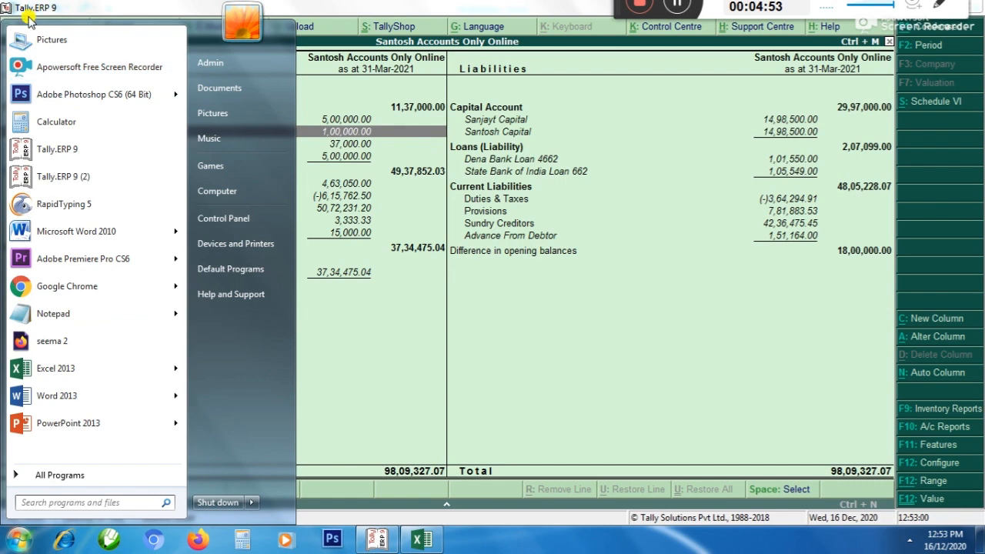
pyautogui.click(42, 376)
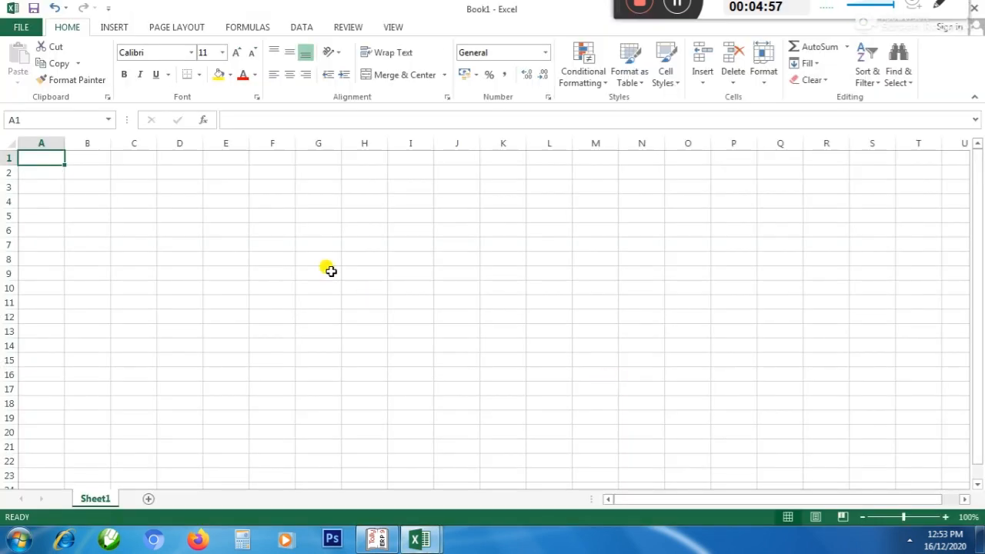
pyautogui.click(319, 258)
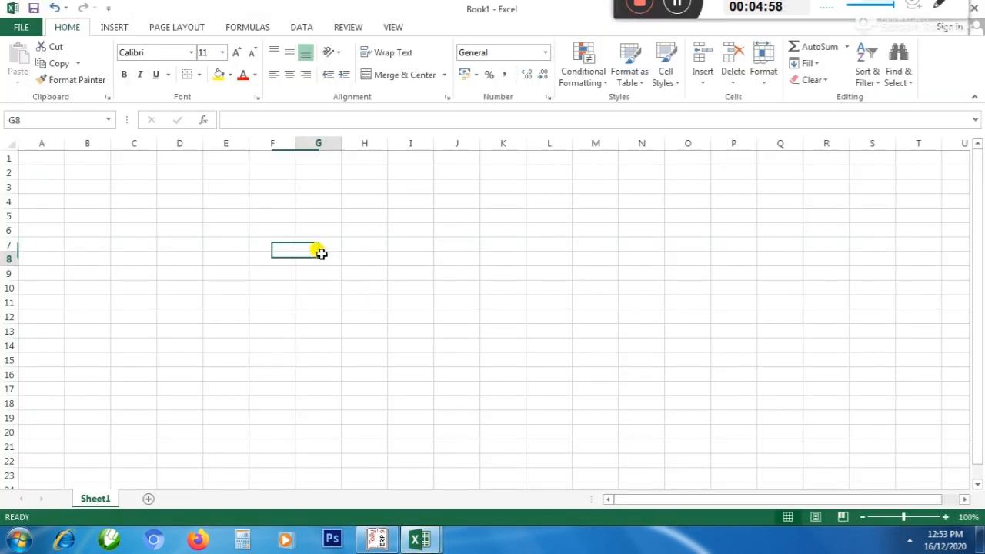
pyautogui.press('Left')
pyautogui.press('Left')
pyautogui.press('Left')
pyautogui.press('Left')
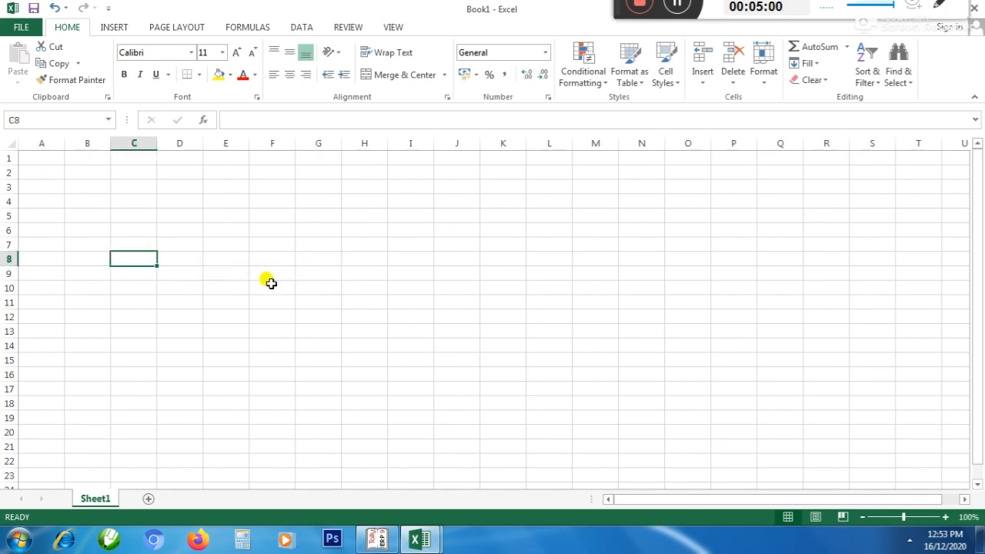
# Switch to Tally and check the Car ledger under Fixed Assets in the Balance Sheet
pyautogui.hotkey('alt', 'Tab')
pyautogui.press('Down')
pyautogui.press('Up')
pyautogui.press('Up')
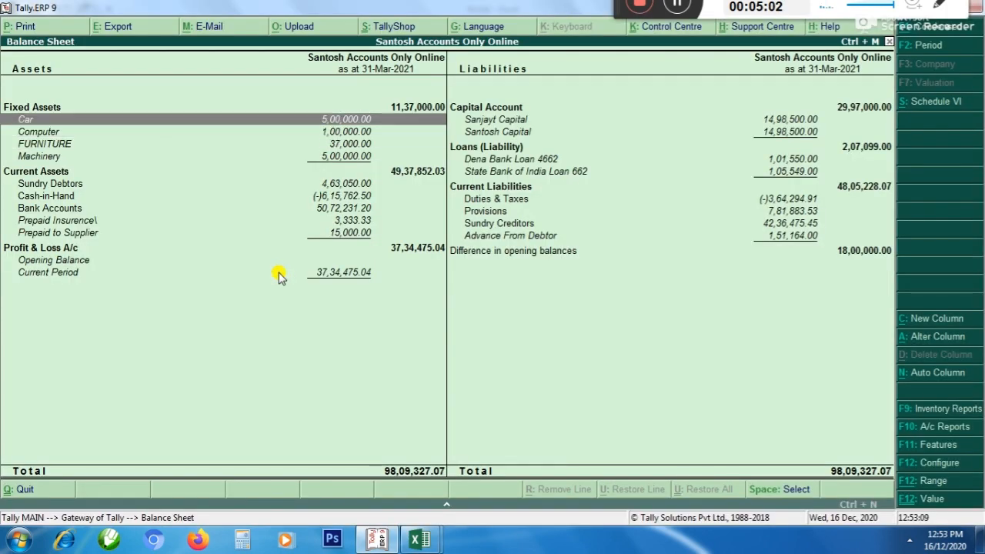
# Switch back to the blank Excel workbook, go to cell A1 and widen columns A and B
pyautogui.hotkey('alt', 'Tab')
pyautogui.press('Left')
pyautogui.press('Up')
pyautogui.press('Up')
pyautogui.press('Up')
pyautogui.press('Up')
pyautogui.press('Up')
pyautogui.press('Up')
pyautogui.press('Up')
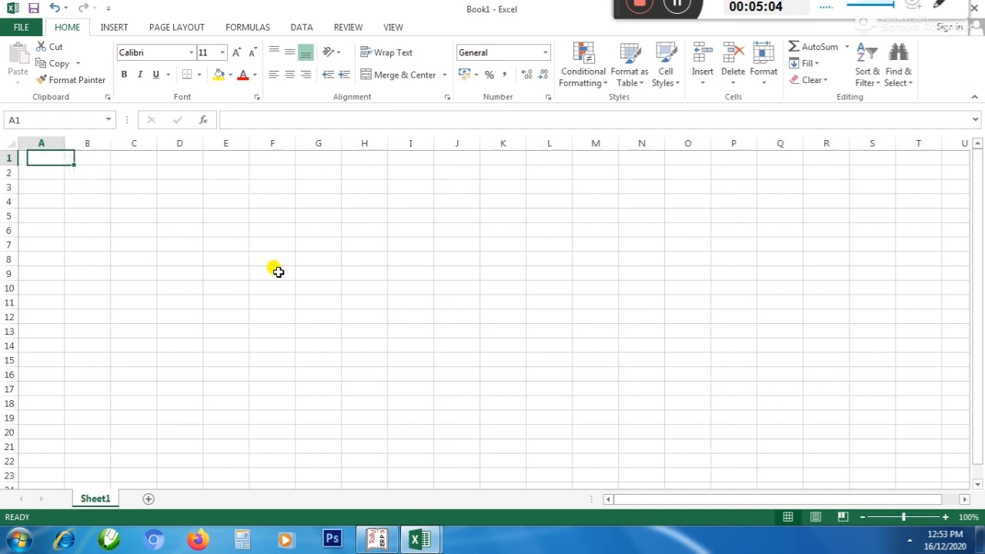
pyautogui.press('Left')
pyautogui.moveTo(65, 143); pyautogui.dragTo(158, 150)
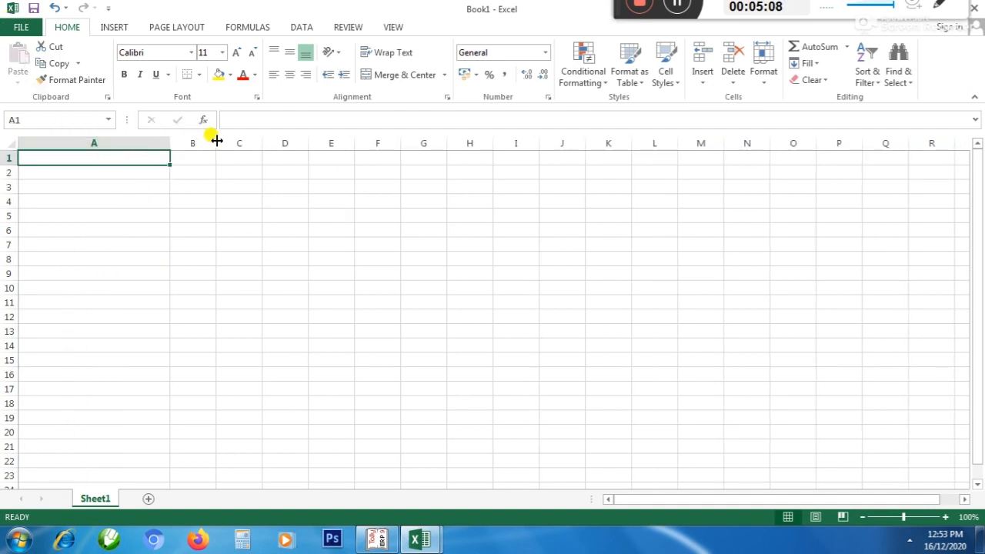
pyautogui.moveTo(216, 143); pyautogui.dragTo(276, 142)
# Enter Assets in cell A1 and Car in cell A2, ending on cell B1
pyautogui.write('aSSETS')
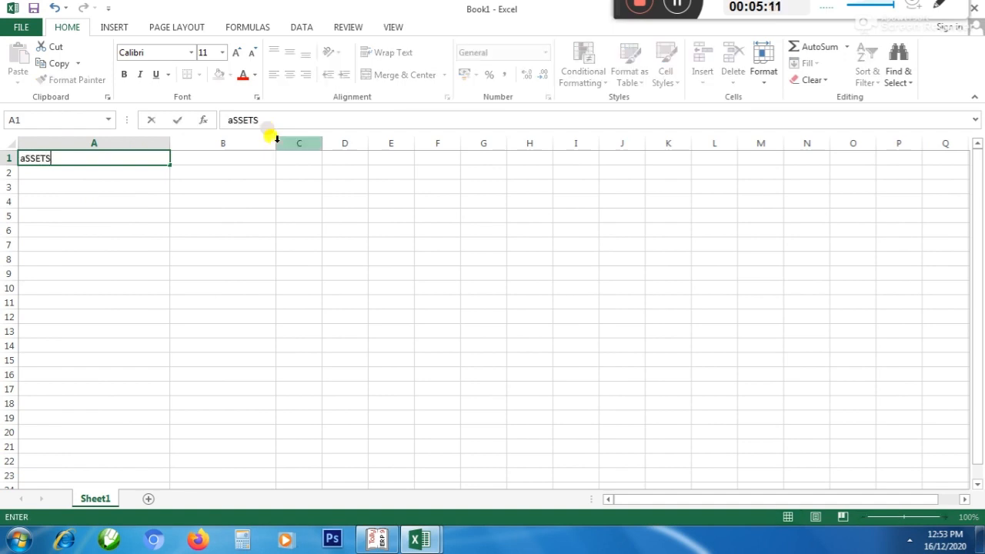
pyautogui.press('Return')
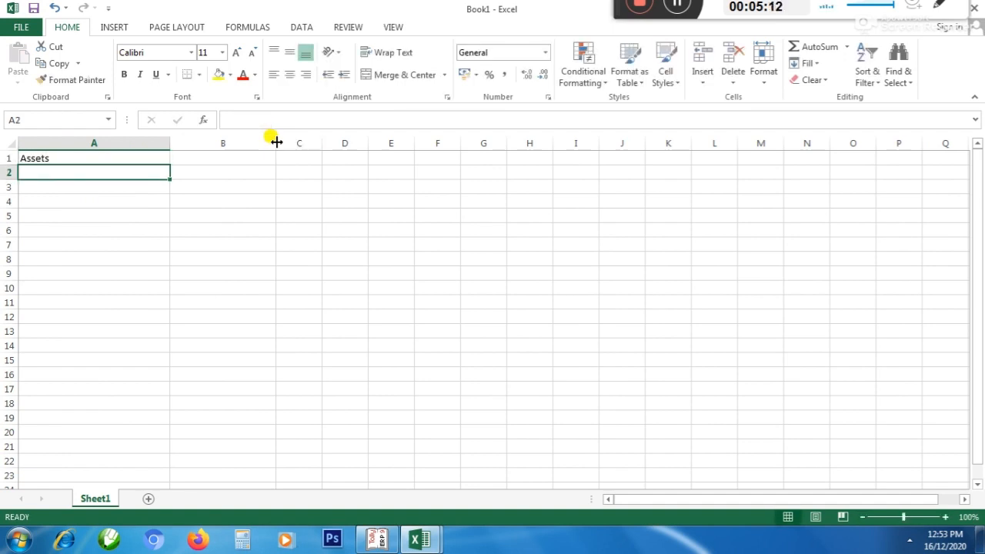
pyautogui.write('Car')
pyautogui.press('Return')
pyautogui.press('Up')
pyautogui.press('Right')
pyautogui.press('Right')
pyautogui.press('Up')
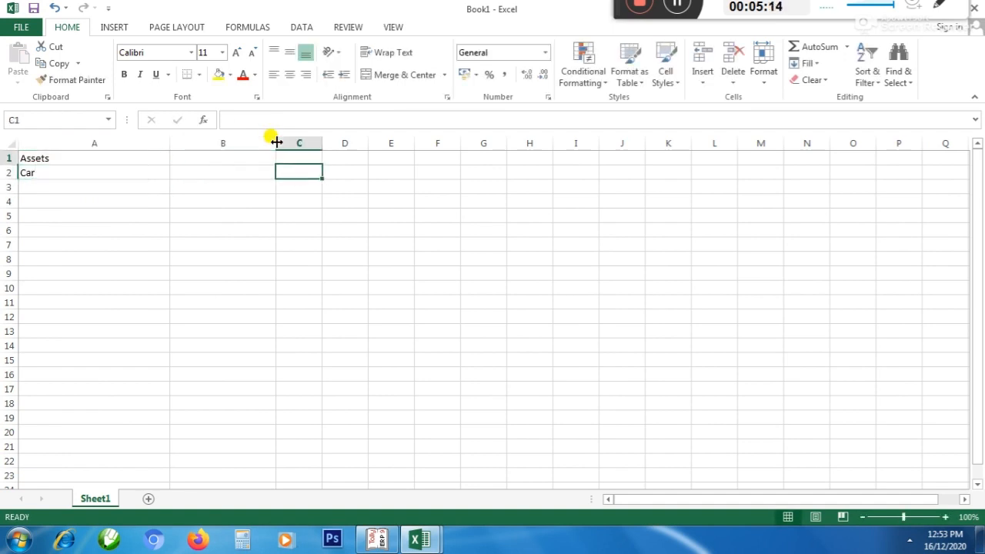
pyautogui.press('Left')
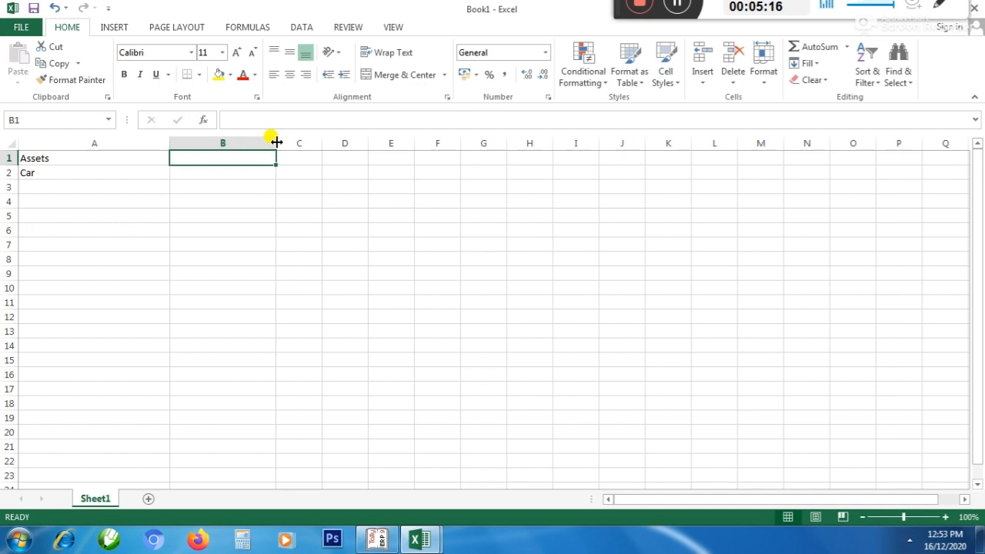
pyautogui.write('Bef')
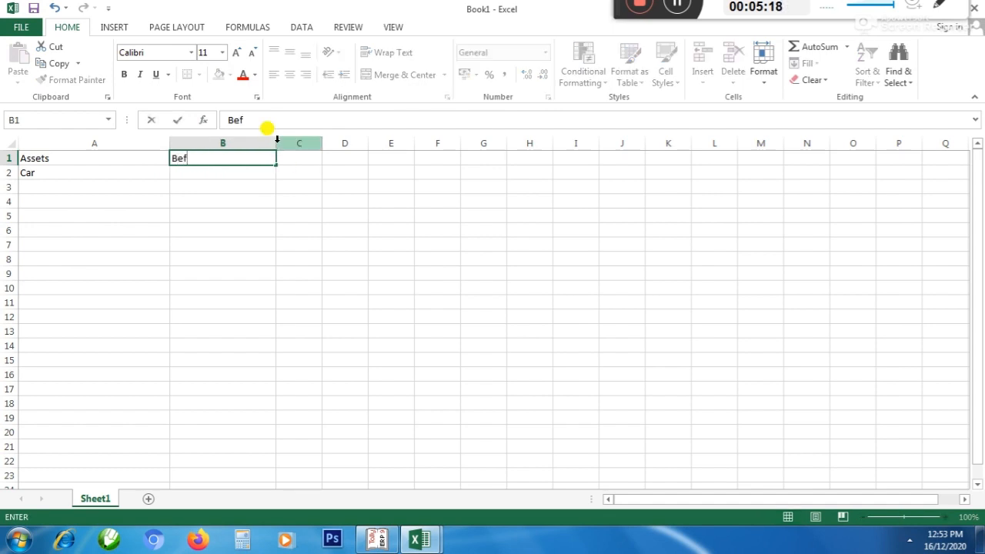
pyautogui.write('ore sept')
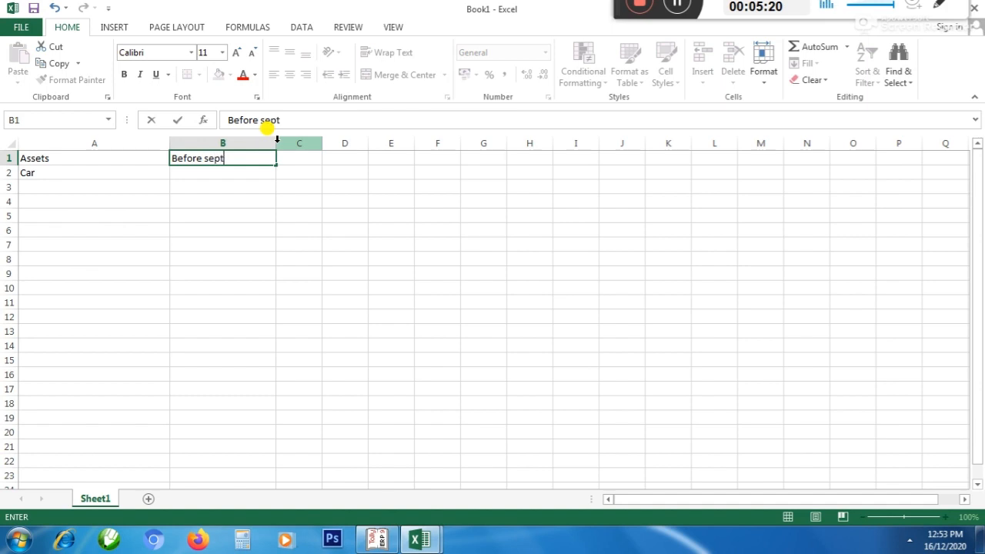
pyautogui.press('Tab')
pyautogui.press('Left')
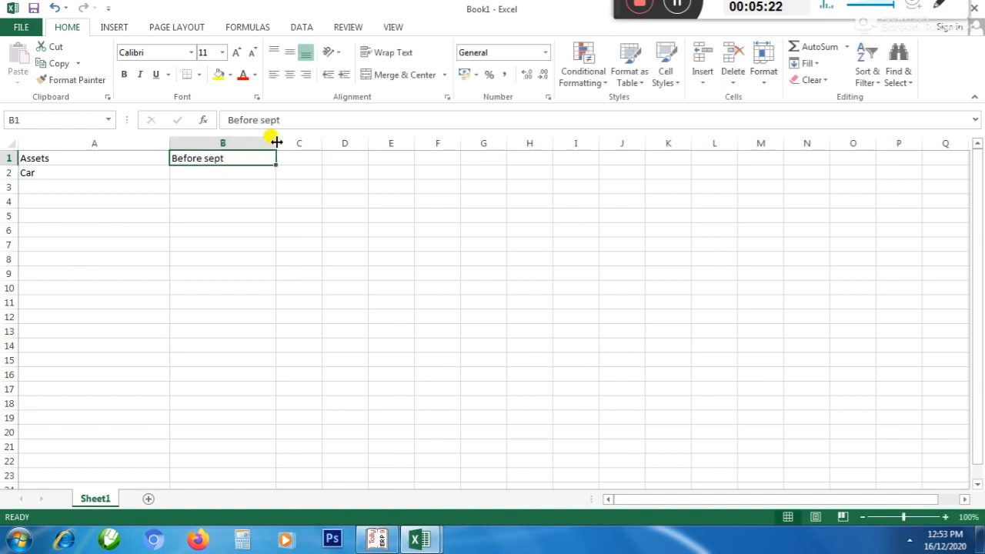
# Enter the headings Opening Bal, Before Sept and After Sept in cells B1, C1 and D1
pyautogui.write('Opening Bal')
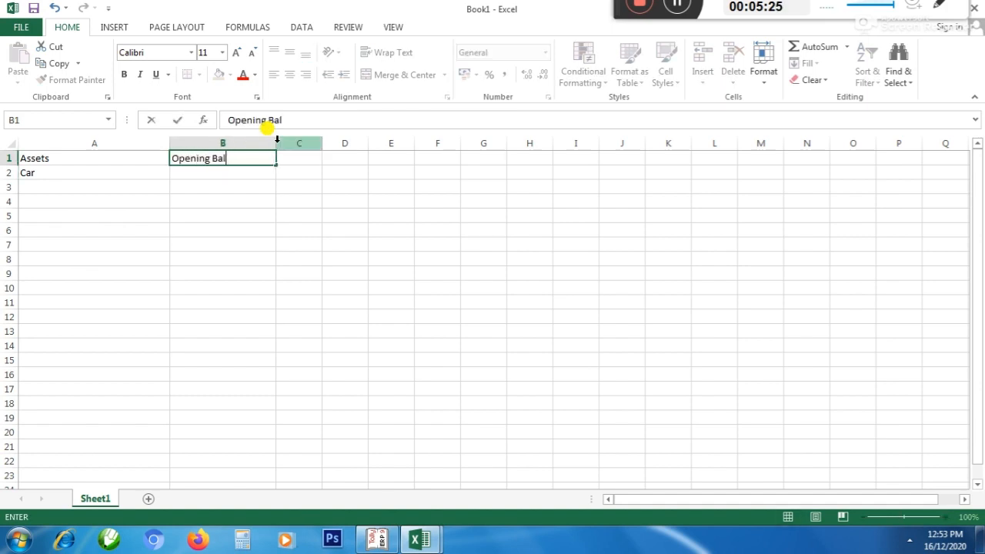
pyautogui.press('Tab')
pyautogui.write('Bef')
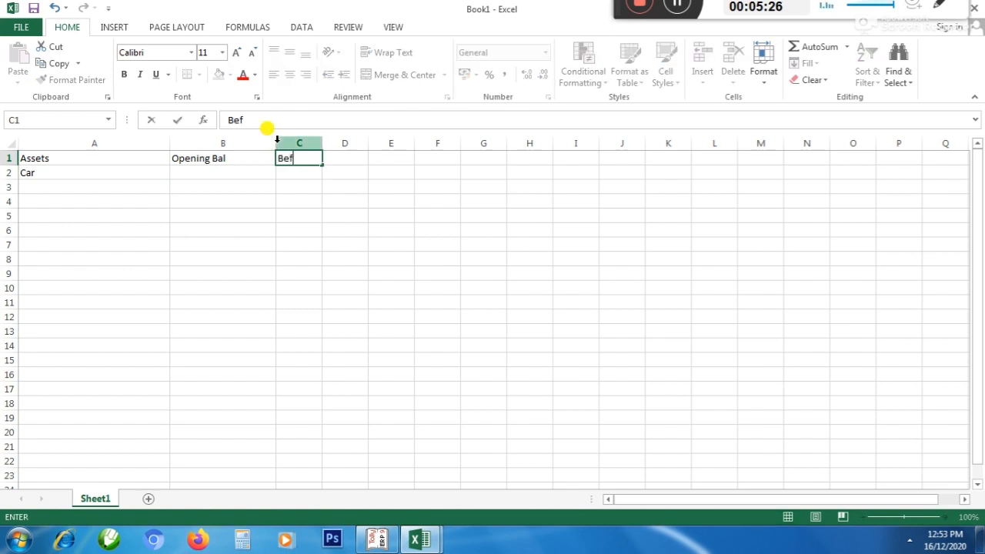
pyautogui.write('ore Sept')
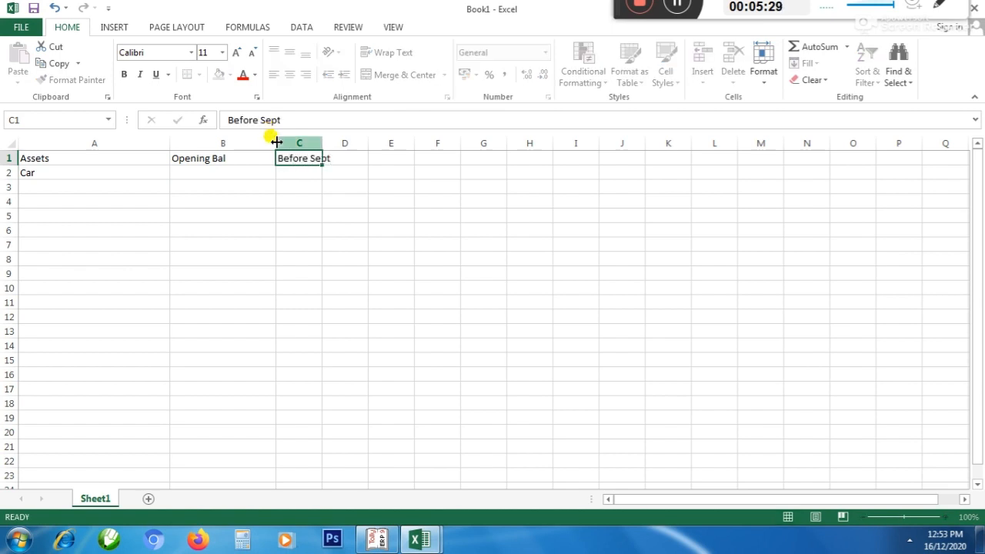
pyautogui.press('Tab')
pyautogui.write('Af')
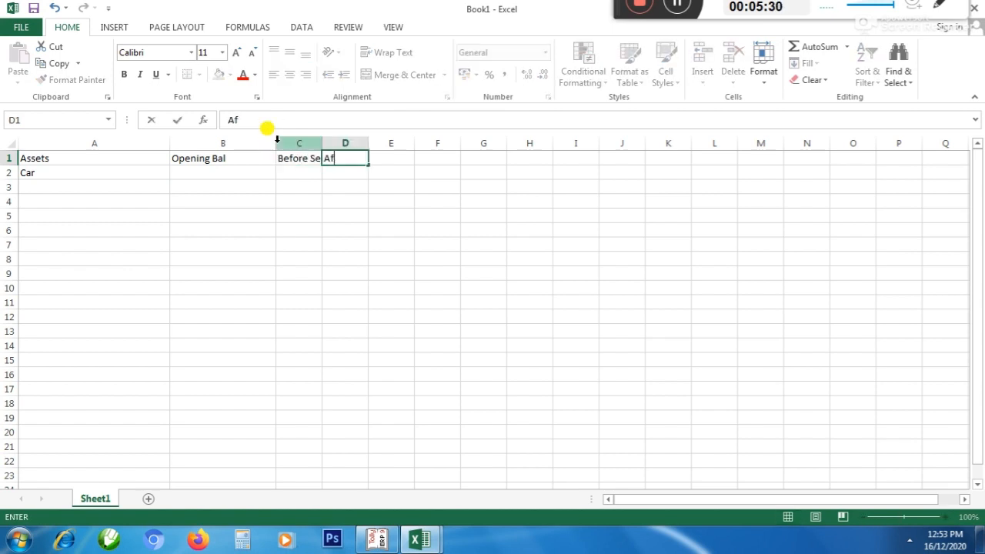
pyautogui.write('ter Sept')
# Enter the headings Dep in E1 and WDV in F1, and widen columns C to E so the headings fit
pyautogui.press('Tab')
pyautogui.write('Dep')
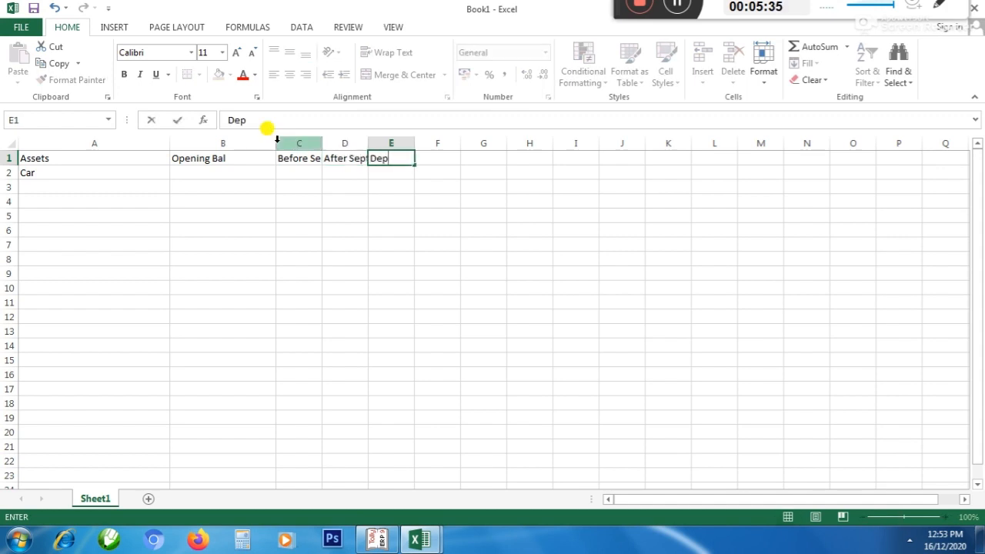
pyautogui.press('Tab')
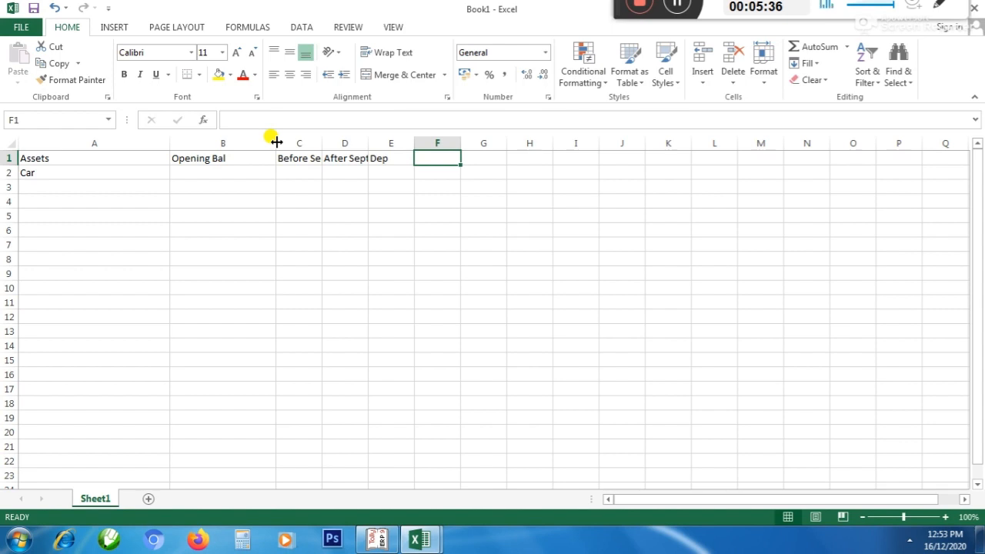
pyautogui.write('Q')
pyautogui.press('BackSpace')
pyautogui.write('W')
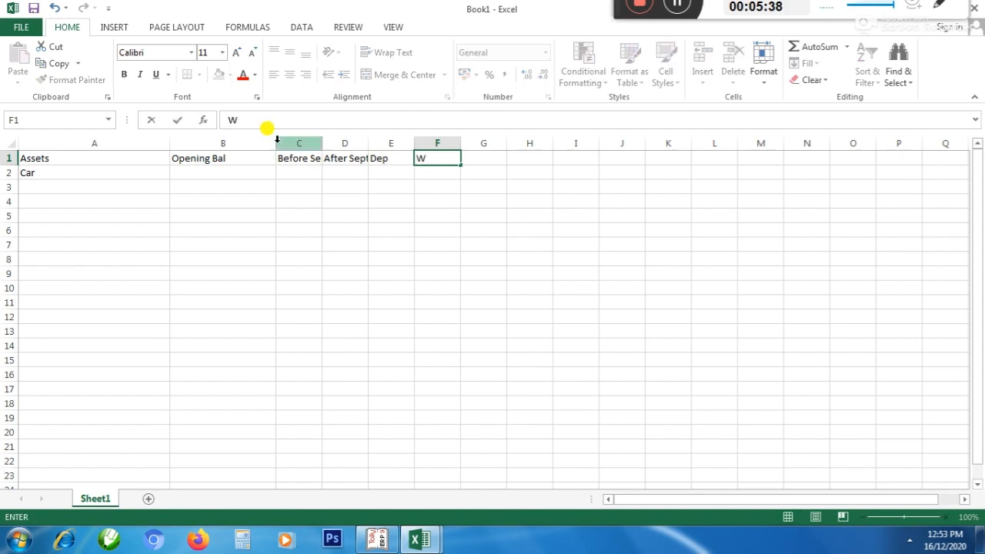
pyautogui.write('DV')
pyautogui.press('Return')
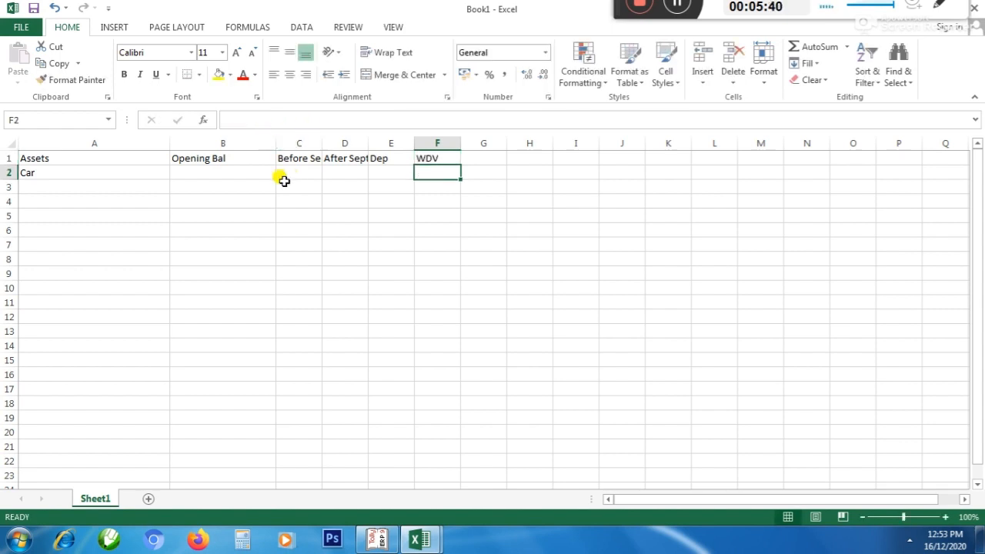
pyautogui.moveTo(320, 144); pyautogui.dragTo(594, 142)
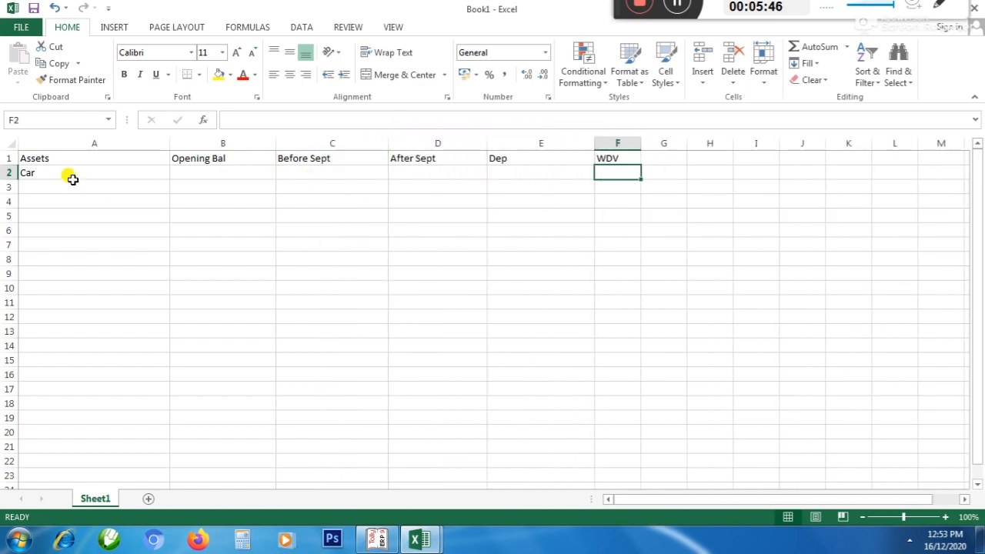
pyautogui.click(72, 175)
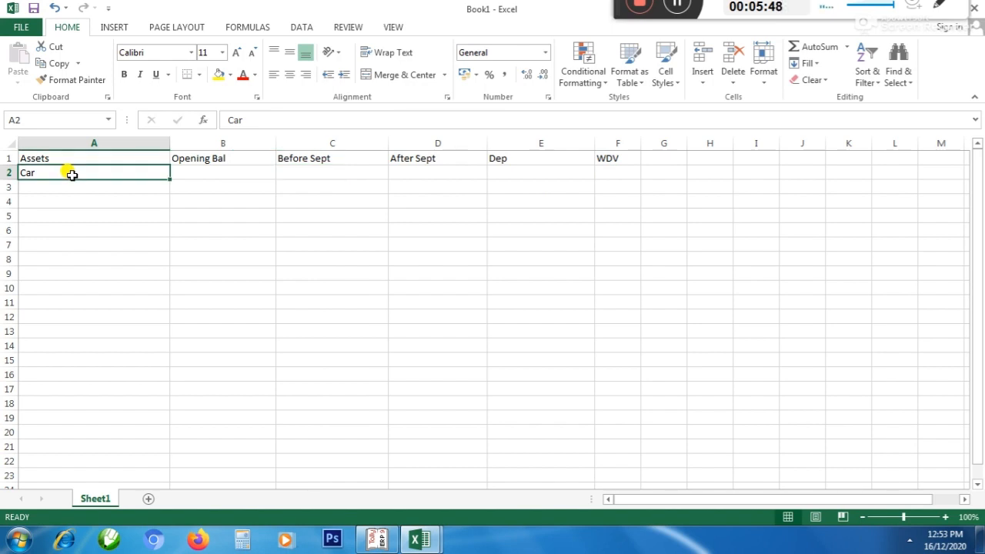
# Switch to Tally and set the Balance Sheet period from 1-4-2020 to 31/3
pyautogui.hotkey('alt', 'Tab')
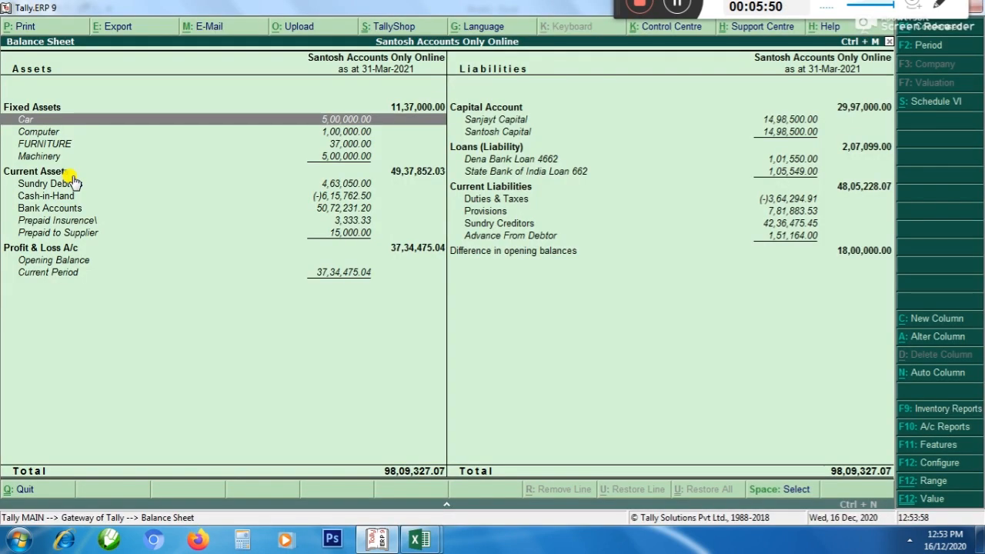
pyautogui.press('Down')
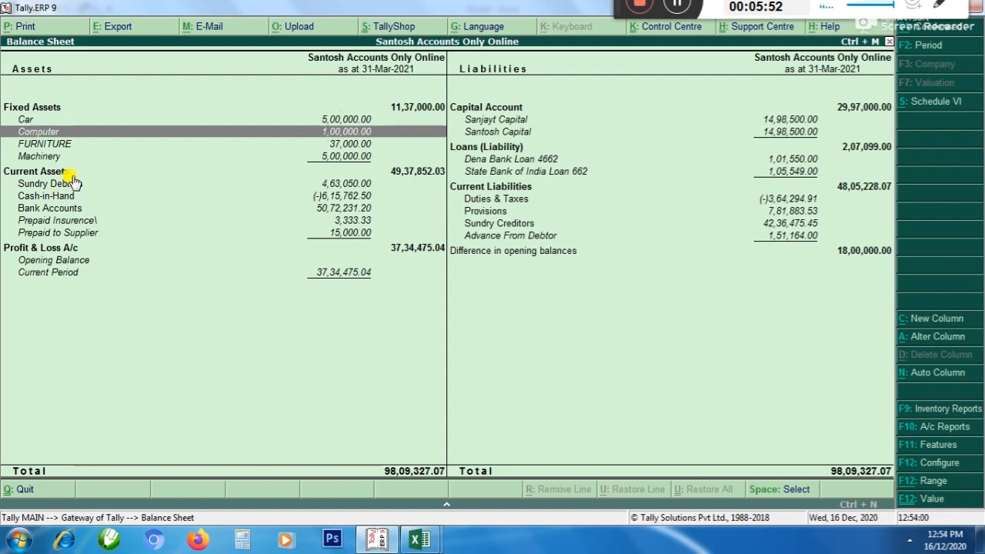
pyautogui.press('Escape')
pyautogui.press('Return')
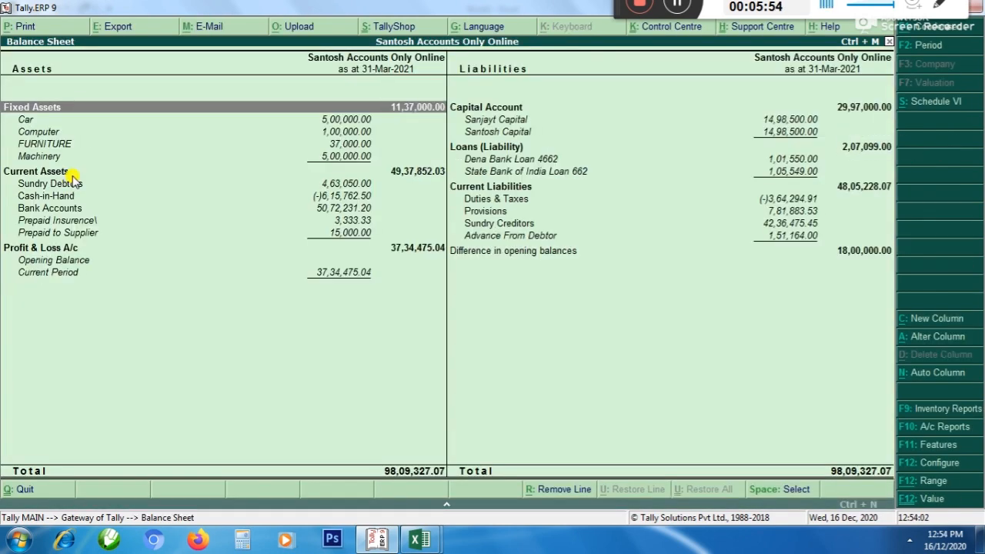
pyautogui.press('F2')
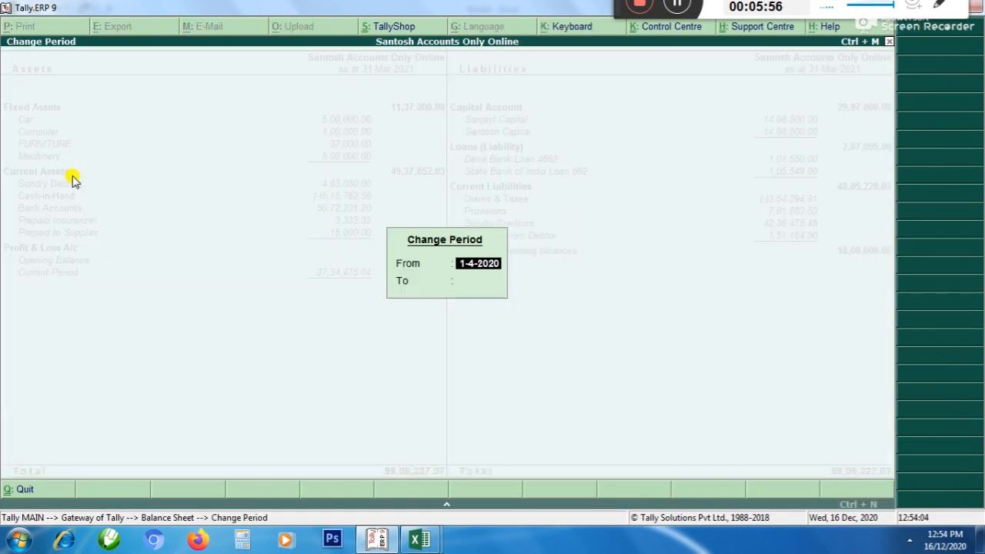
pyautogui.press('Return')
pyautogui.write('31/3')
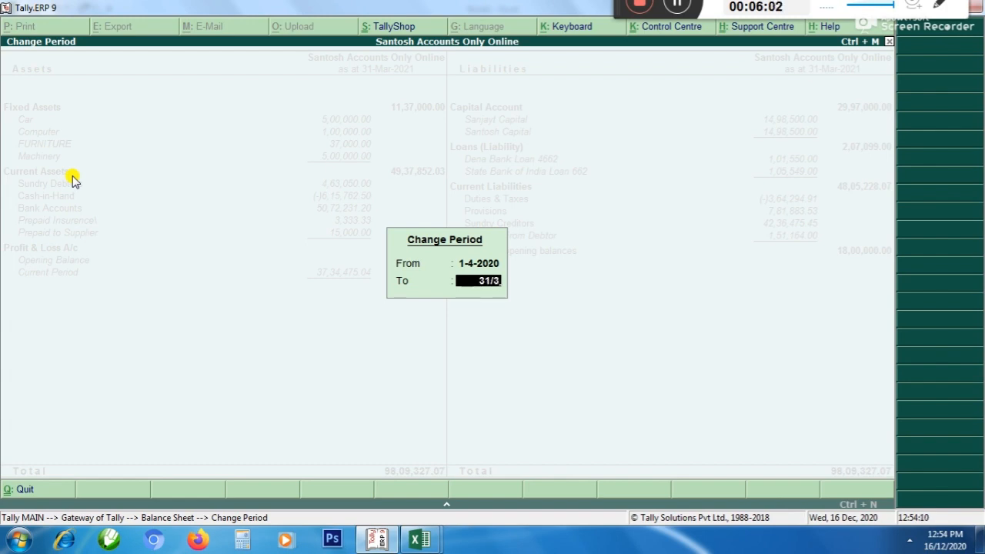
pyautogui.press('Return')
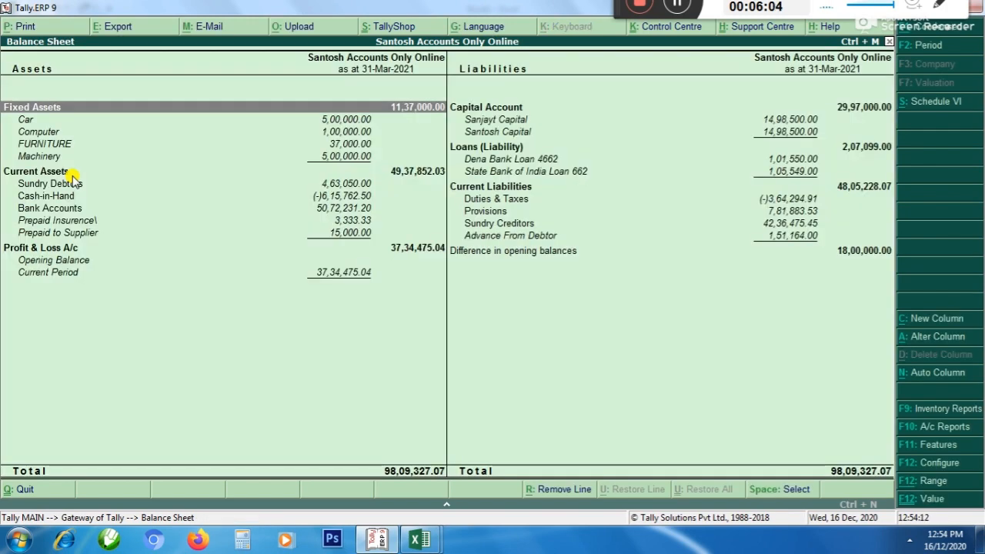
# Open the Car ledger's monthly summary and check whether its purchase month falls before or after September
pyautogui.press('Down')
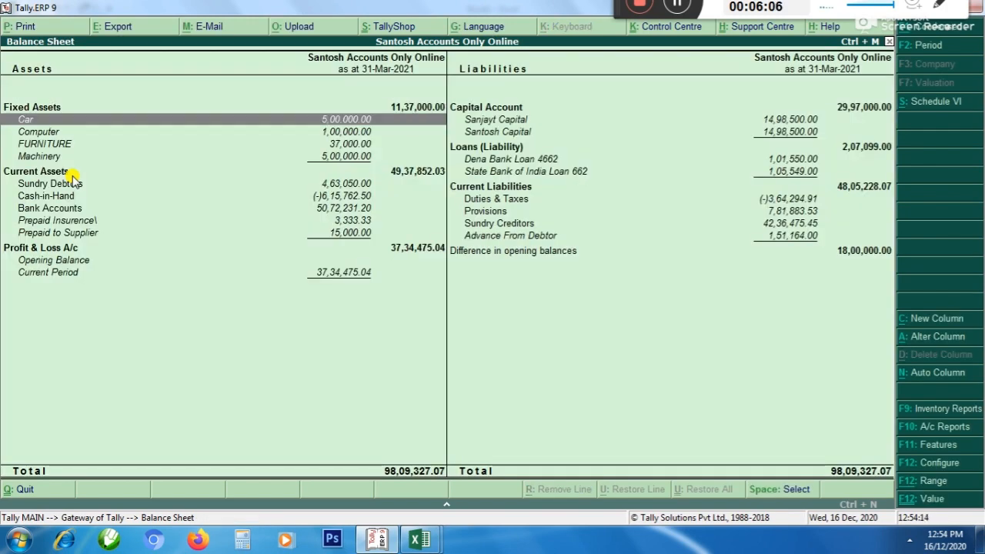
pyautogui.press('Return')
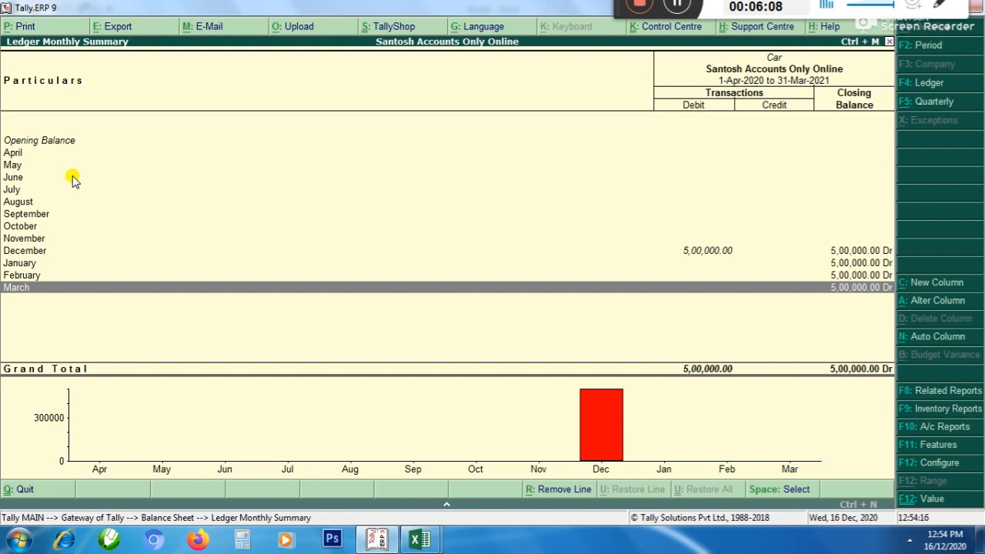
pyautogui.press('Up')
pyautogui.press('Up')
pyautogui.press('Up')
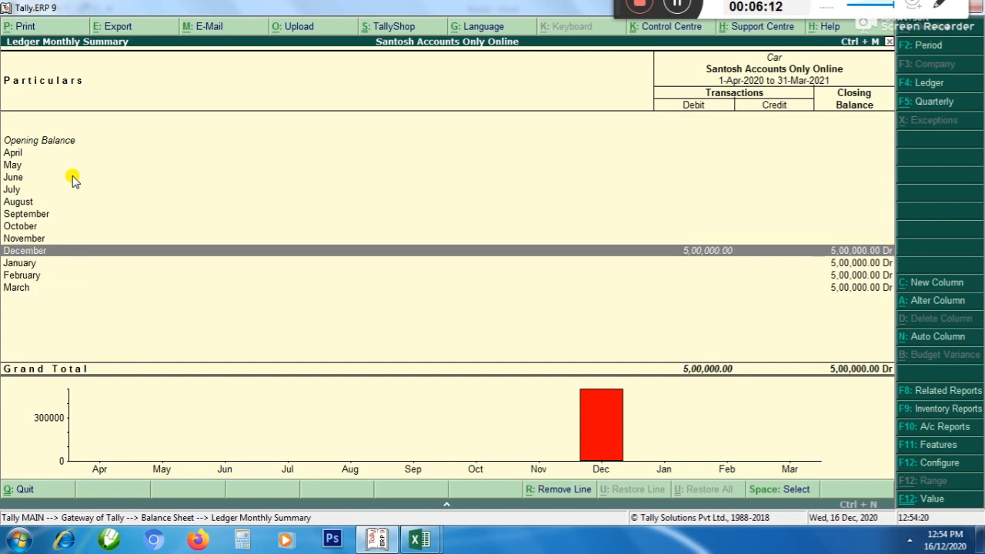
pyautogui.press('Up')
pyautogui.press('Up')
pyautogui.press('Up')
pyautogui.press('Up')
pyautogui.press('Up')
pyautogui.press('Up')
pyautogui.press('Up')
pyautogui.press('Up')
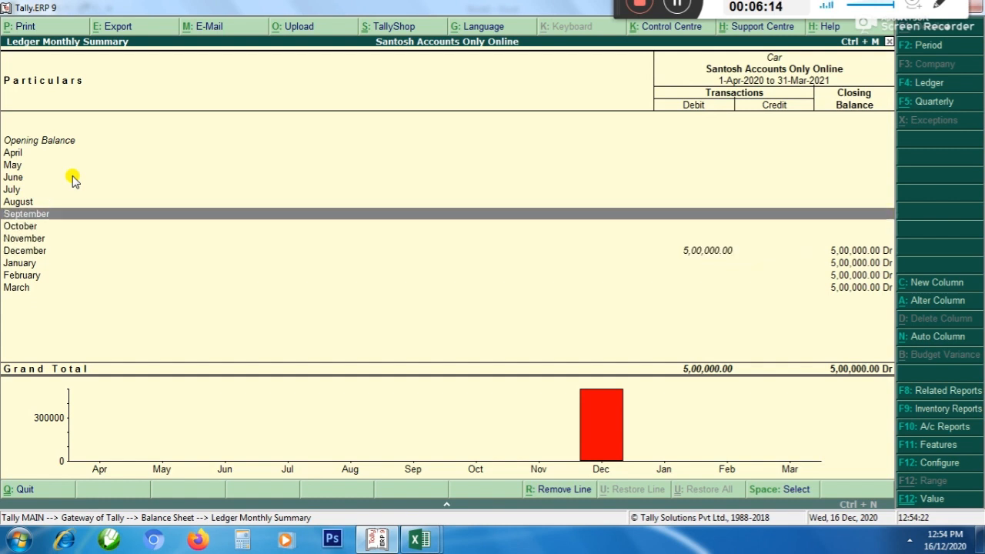
pyautogui.press('Down')
pyautogui.press('Down')
pyautogui.press('Down')
pyautogui.press('Down')
pyautogui.press('Down')
pyautogui.press('Down')
pyautogui.press('Down')
pyautogui.press('Down')
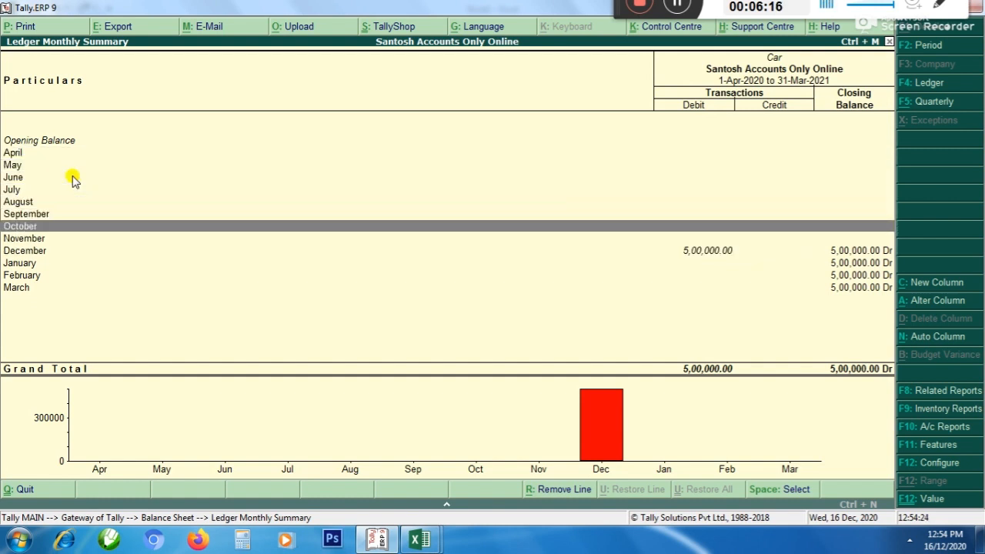
pyautogui.press('space')
pyautogui.press('Down')
pyautogui.press('Up')
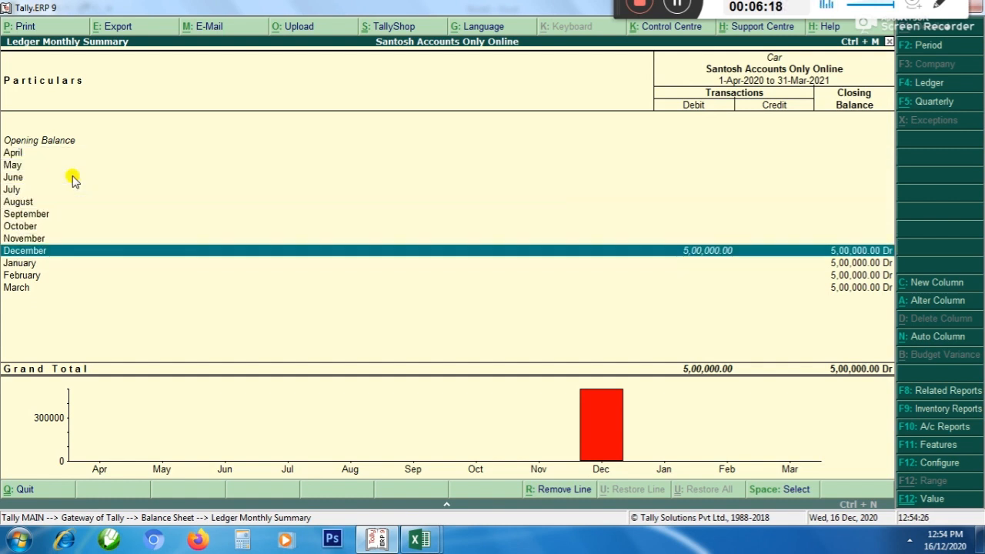
# Switch to the finalization workbook in Excel and view the depreciation rates for each asset type
pyautogui.hotkey('alt', 'Tab')
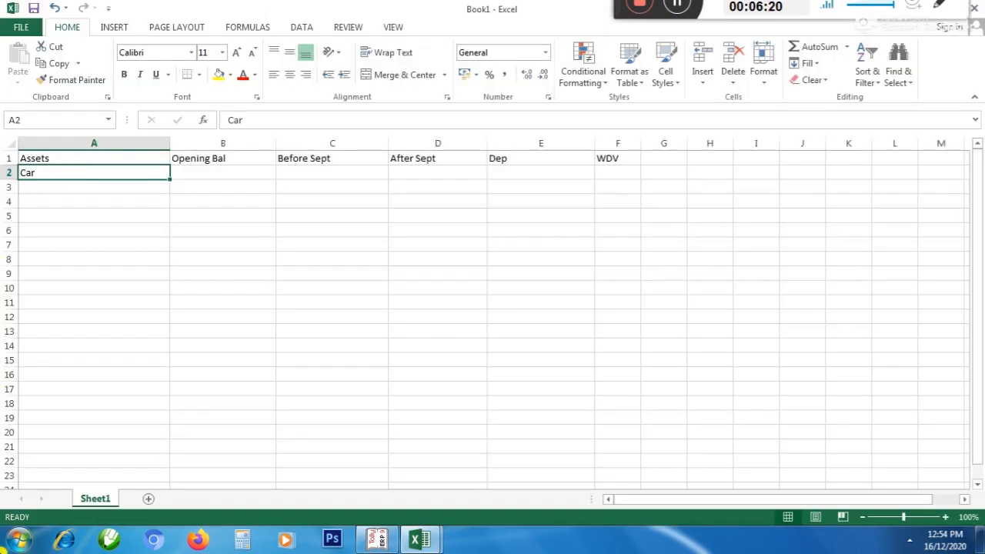
pyautogui.moveTo(422, 534)
pyautogui.click(386, 482)
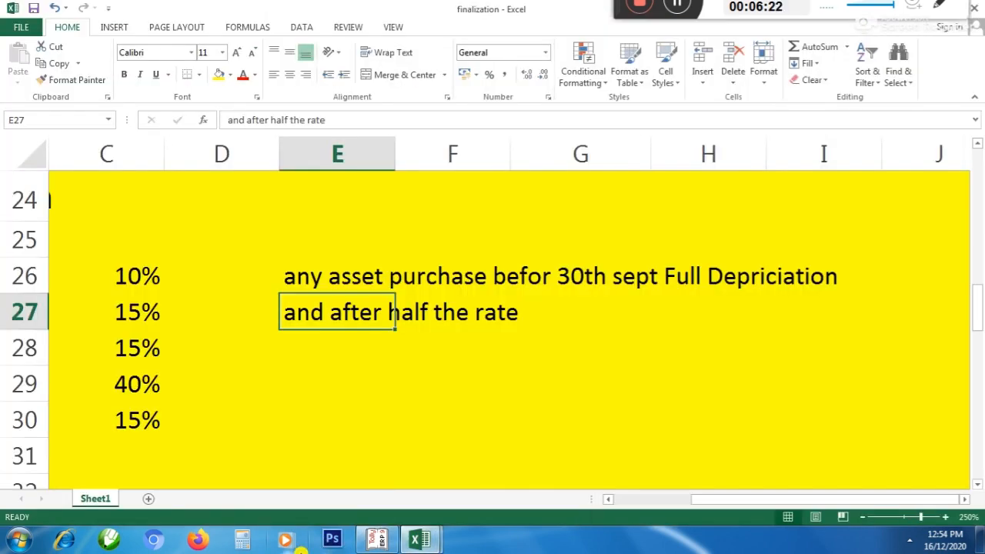
pyautogui.click(609, 499)
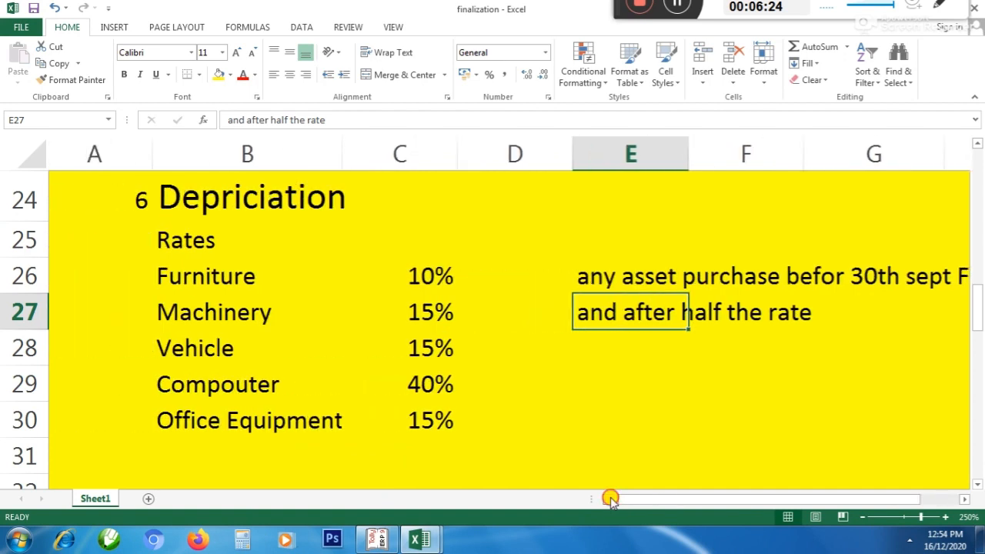
# Check the depreciation rate listed for vehicles in the finalization workbook
pyautogui.click(264, 343)
pyautogui.click(430, 348)
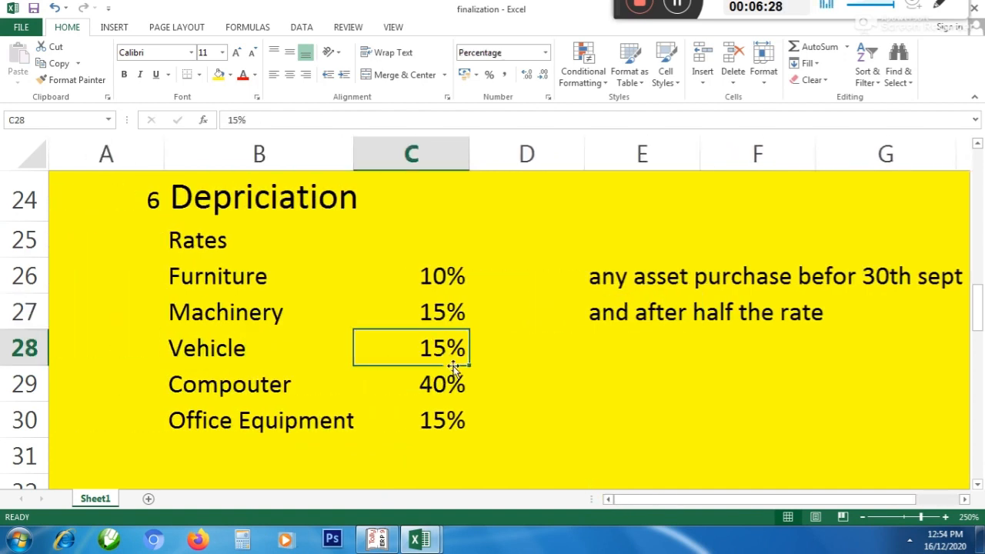
pyautogui.click(323, 342)
pyautogui.click(453, 348)
pyautogui.hotkey('alt', 'Tab')
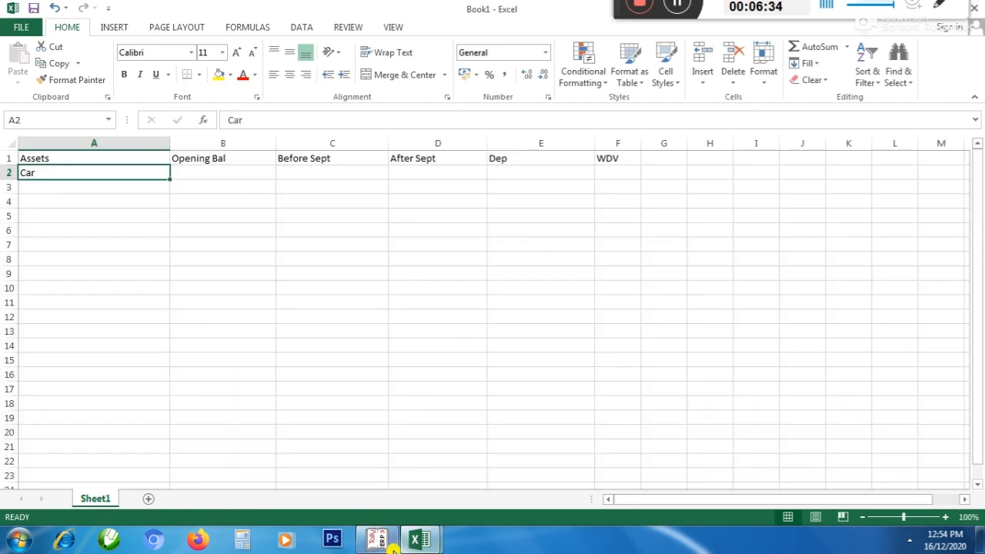
# Switch to Tally and review the Car ledger's monthly summary to compare its purchase month with September
pyautogui.click(377, 540)
pyautogui.press('Escape')
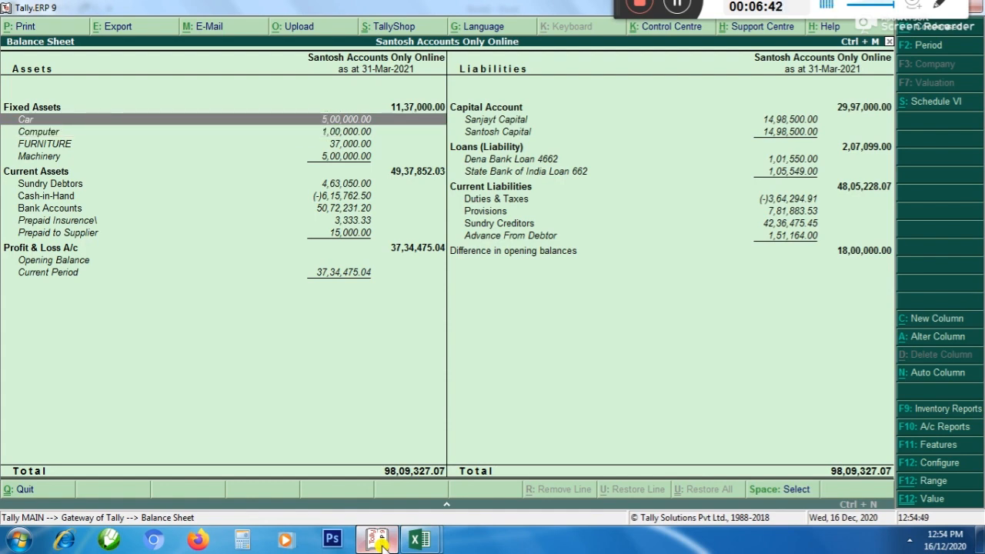
pyautogui.press('Return')
pyautogui.press('Up')
pyautogui.press('Up')
pyautogui.press('Up')
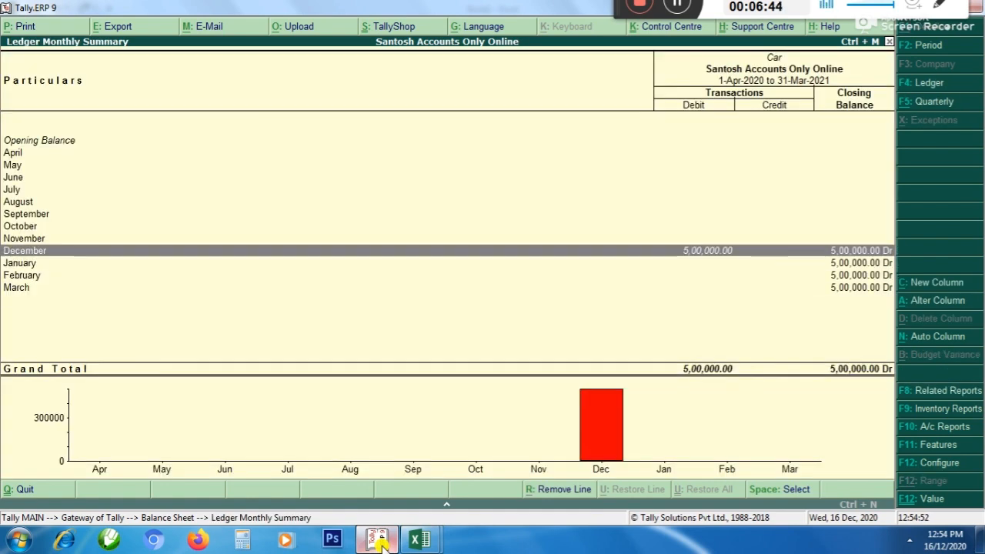
pyautogui.press('Up')
pyautogui.press('Up')
pyautogui.press('Up')
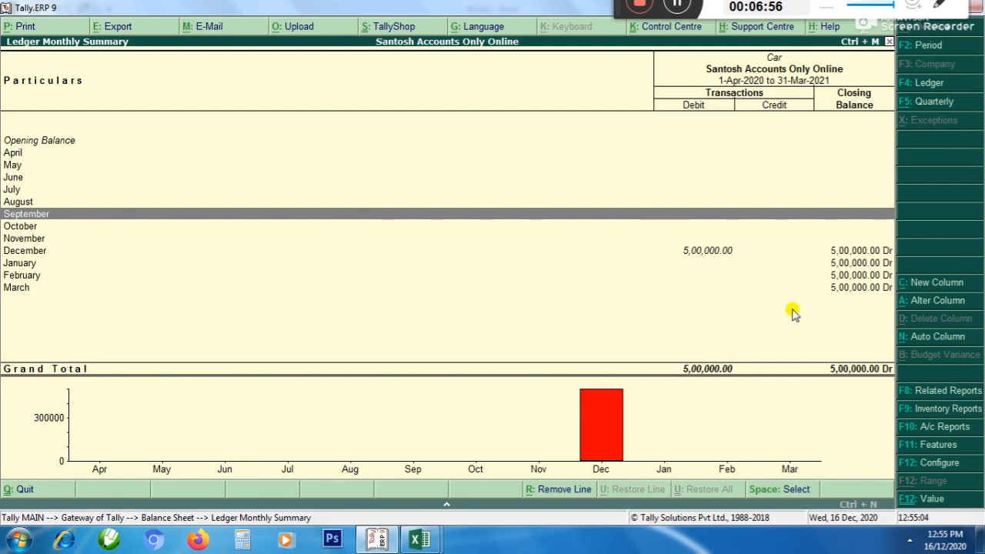
pyautogui.press('Down')
pyautogui.press('Down')
pyautogui.press('Down')
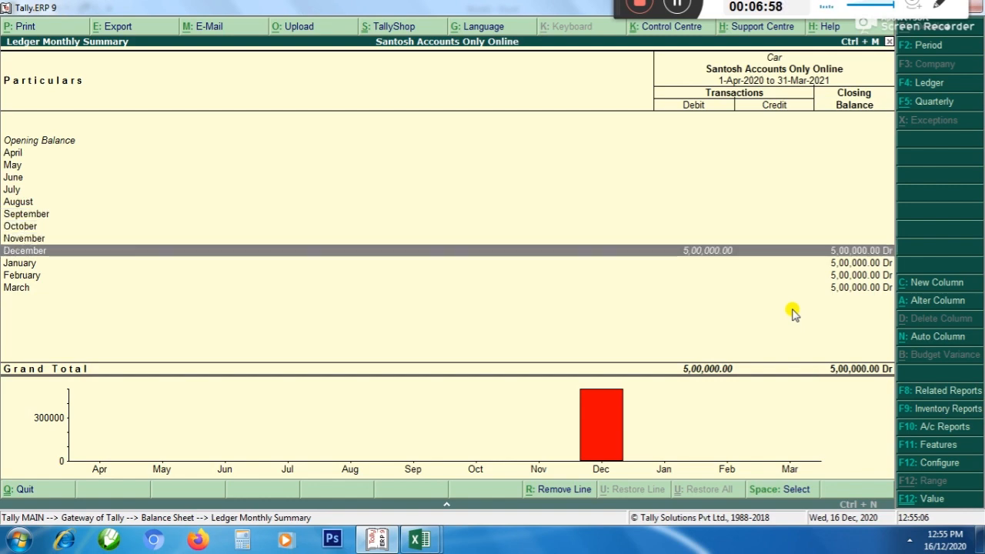
# Switch to the finalization workbook and enter 500000 in D28 beside the vehicle rate
pyautogui.hotkey('alt', 'Tab')
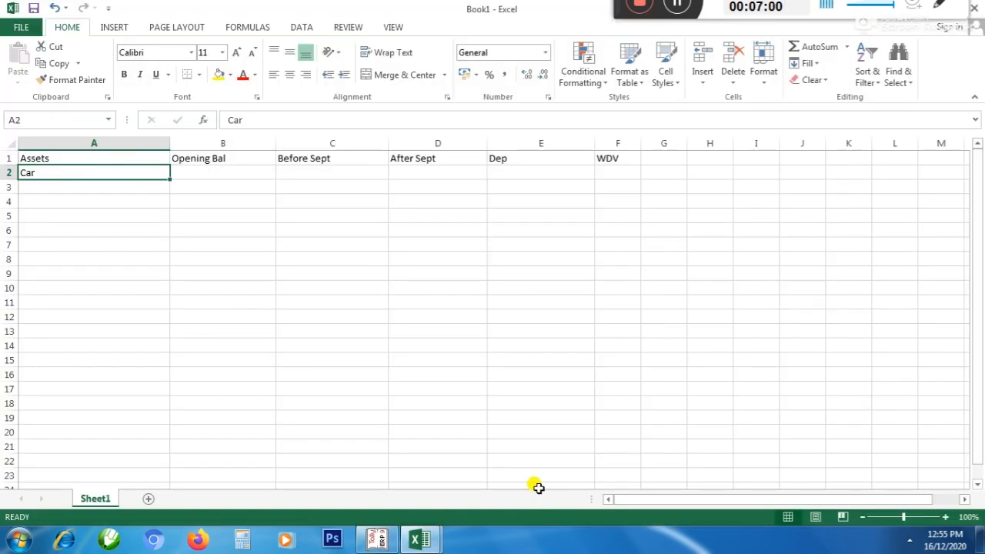
pyautogui.moveTo(419, 540)
pyautogui.click(376, 475)
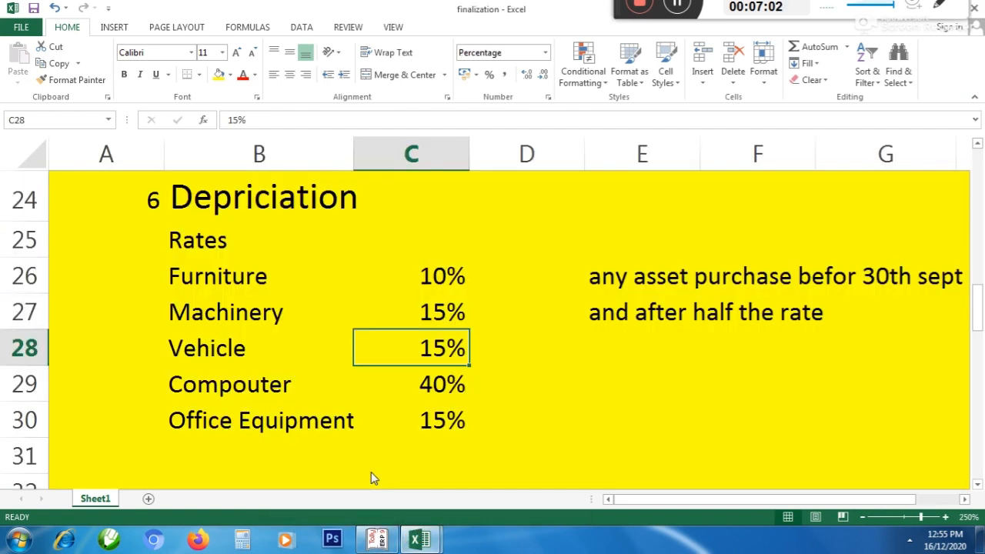
pyautogui.click(260, 356)
pyautogui.click(406, 352)
pyautogui.click(553, 353)
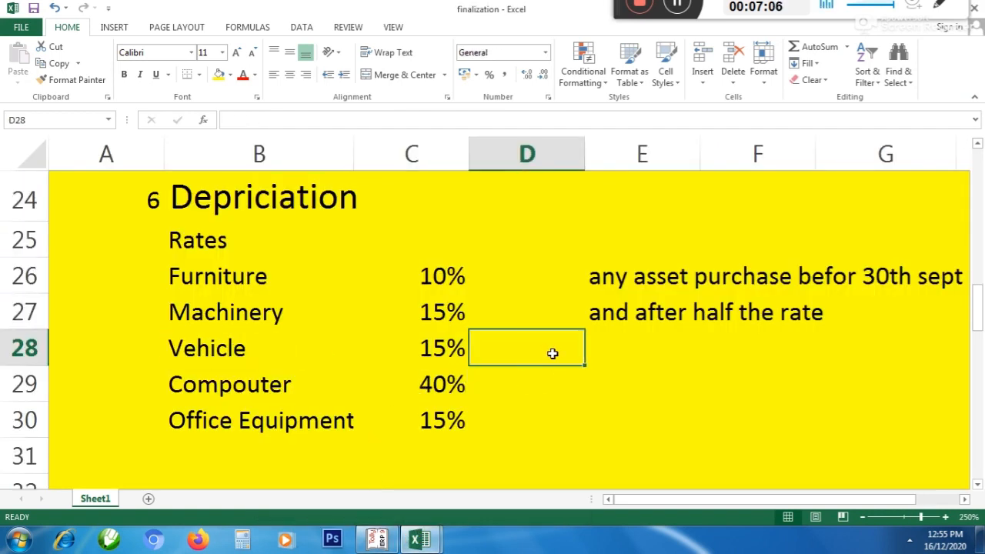
pyautogui.write('500')
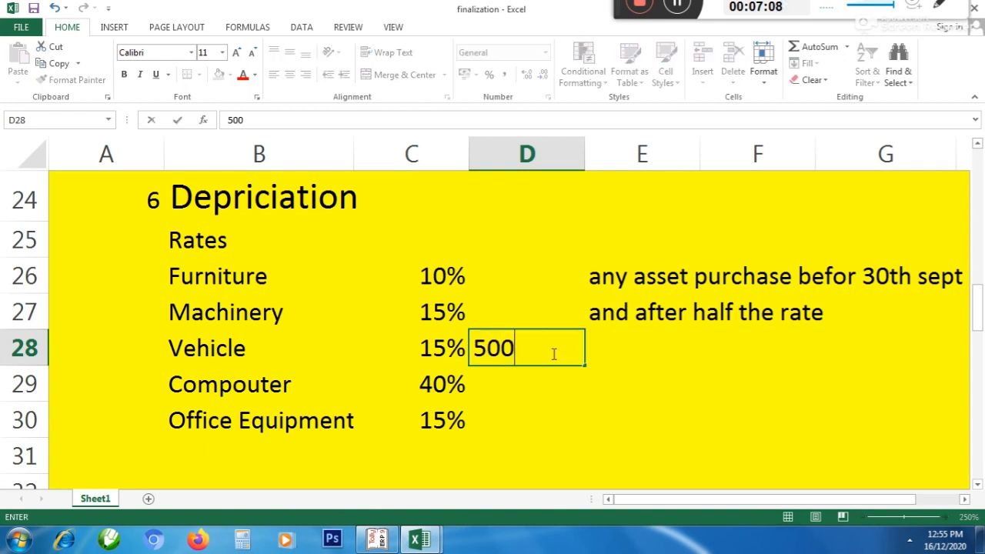
pyautogui.write('000')
pyautogui.press('Tab')
# Calculate the vehicle's half-rate depreciation in E28 with the formula =D28*7.5%
pyautogui.write('=')
pyautogui.click(552, 351)
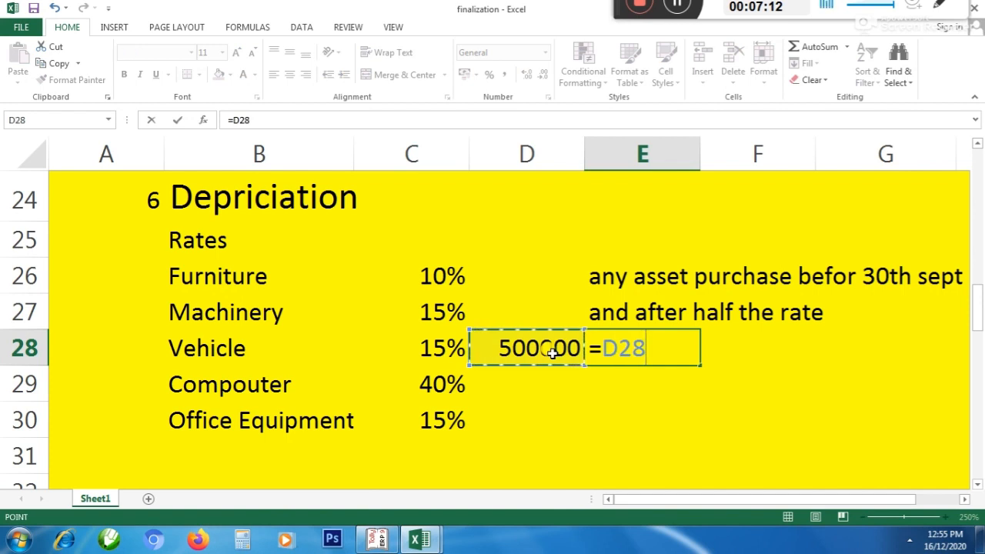
pyautogui.write('*7.5')
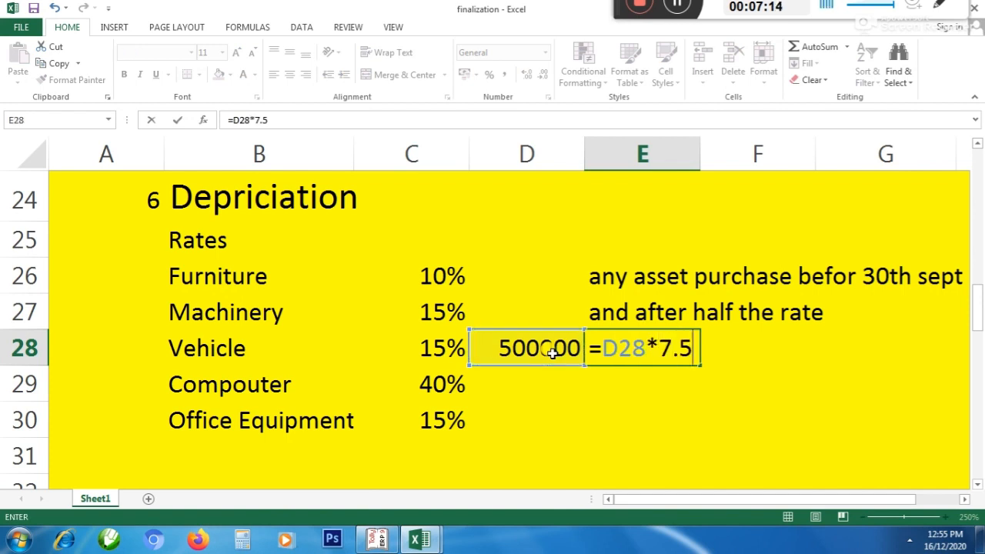
pyautogui.write('%')
pyautogui.press('Return')
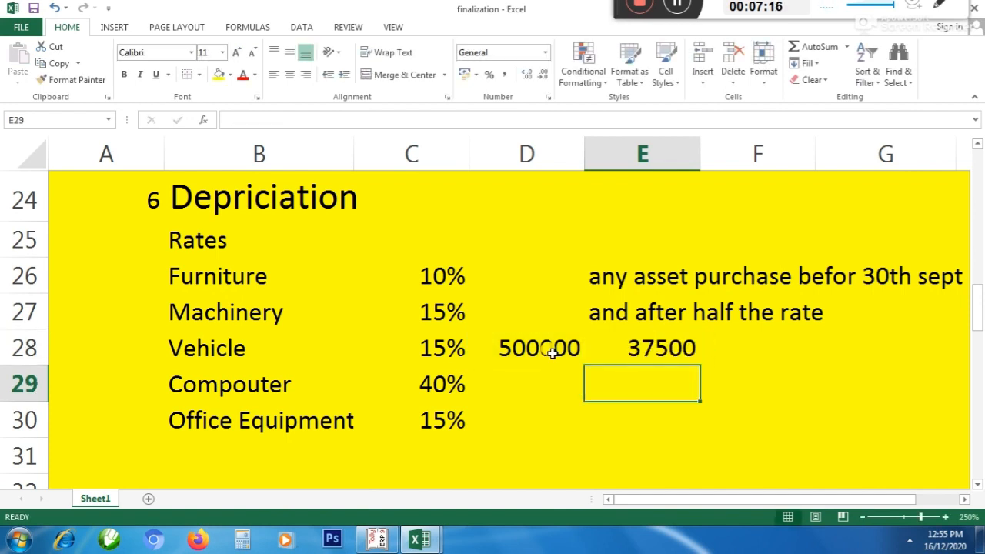
pyautogui.press('Up')
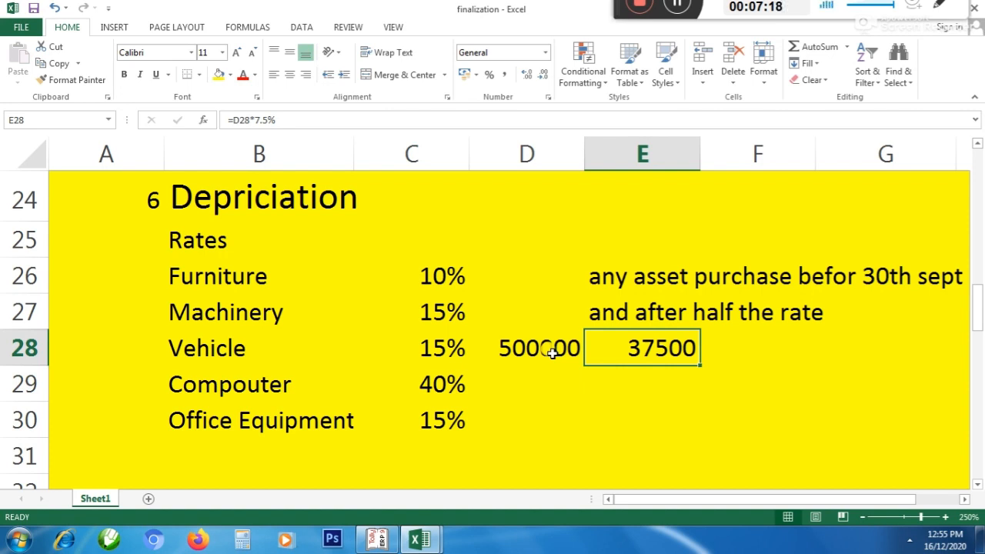
pyautogui.click(552, 352)
# Switch to the Book1 workbook and enter 0 in B2 as the Car's opening balance
pyautogui.click(420, 538)
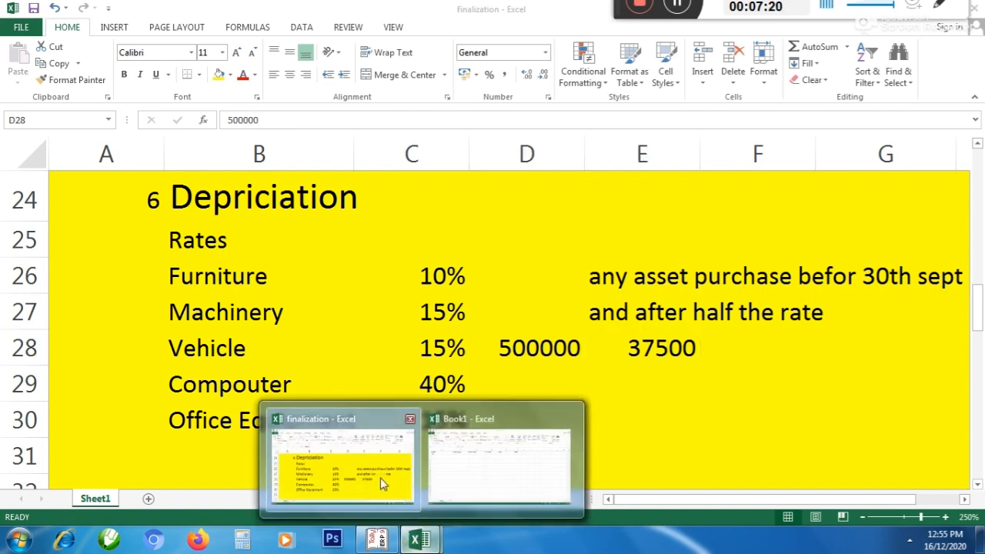
pyautogui.click(471, 457)
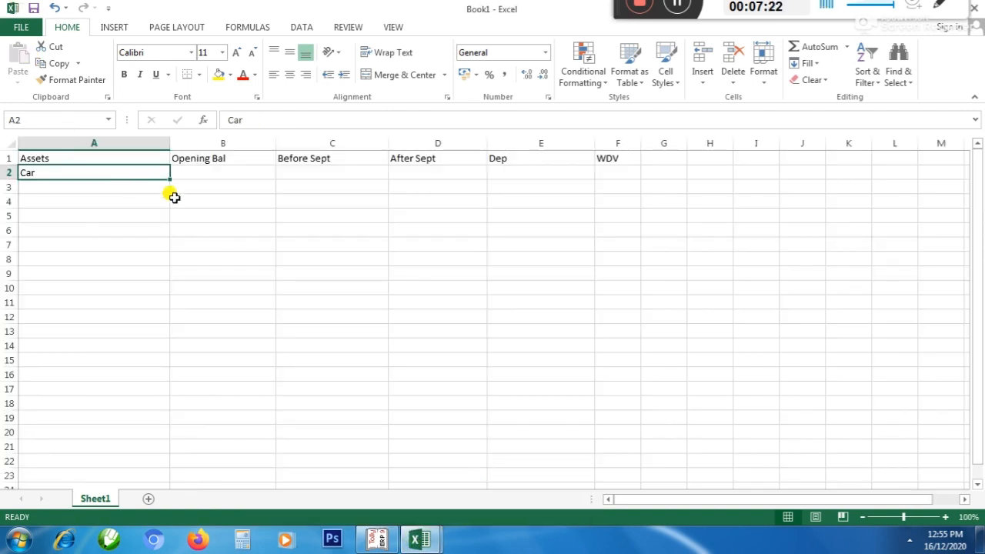
pyautogui.click(209, 173)
pyautogui.write('0')
# Switch to Tally and check the Car ledger's opening balance in the monthly summary
pyautogui.hotkey('alt', 'Tab')
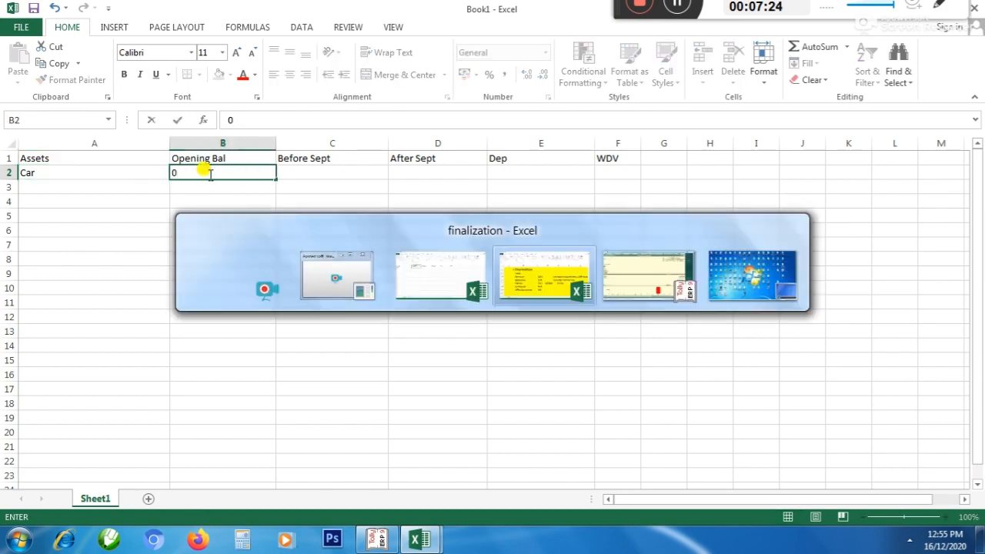
pyautogui.hotkey('alt', 'Tab')
pyautogui.hotkey('alt', 'Tab')
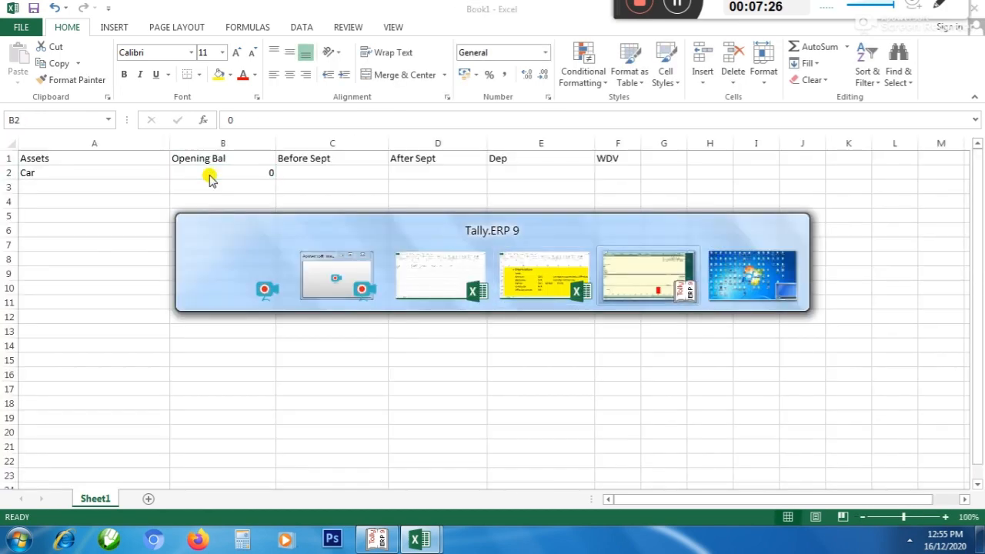
pyautogui.press('Up')
pyautogui.press('Up')
pyautogui.press('Up')
pyautogui.press('Up')
pyautogui.press('Up')
pyautogui.press('Up')
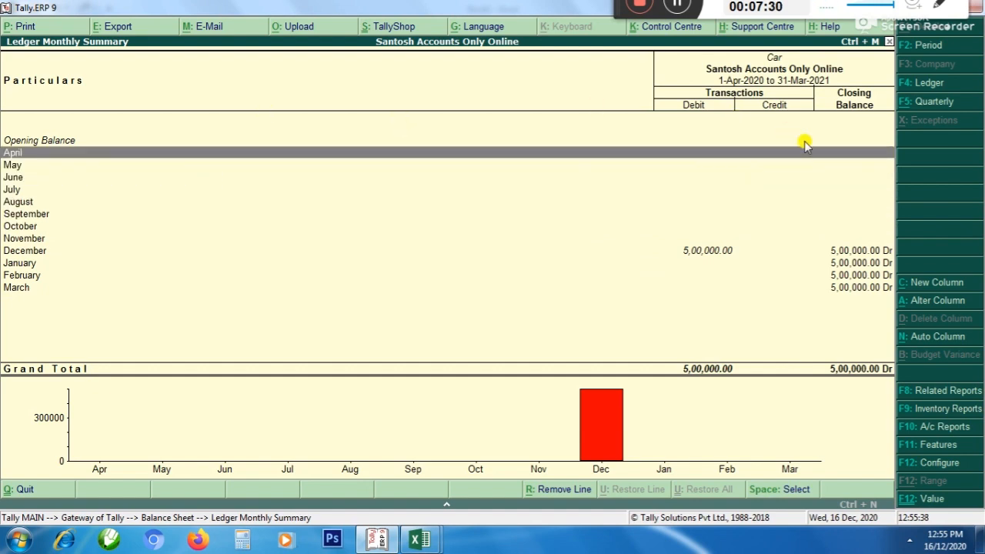
# Check the Car ledger's months up to September in Tally, and enter 0 under Before Sept in C2 of Book1
pyautogui.hotkey('alt', 'Tab')
pyautogui.press('Right')
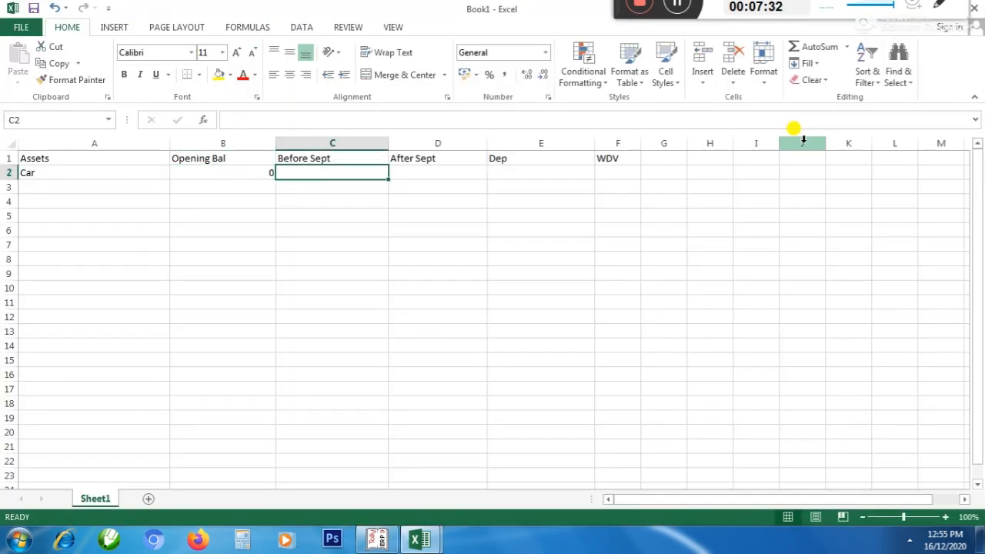
pyautogui.hotkey('alt', 'Tab')
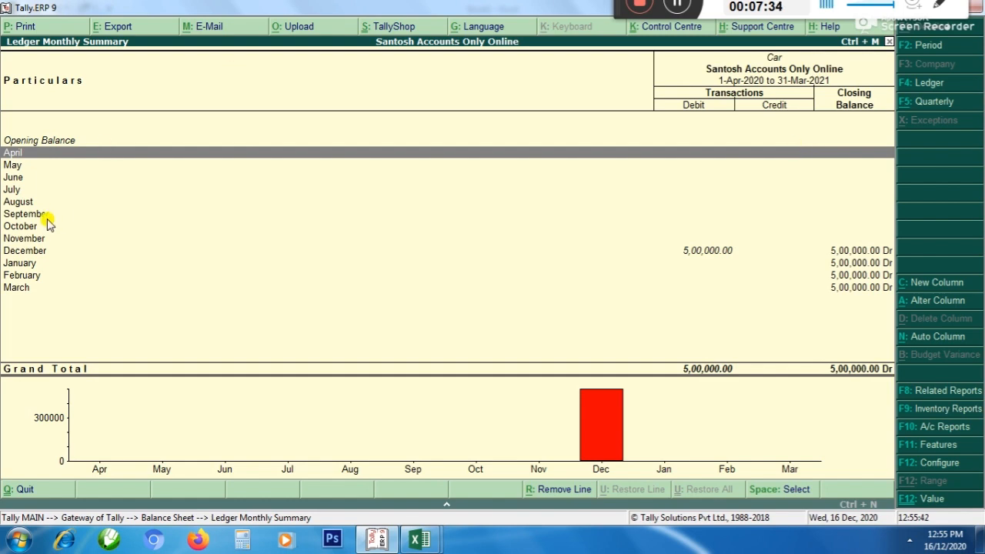
pyautogui.press('Down')
pyautogui.press('Down')
pyautogui.press('Down')
pyautogui.press('Down')
pyautogui.press('Down')
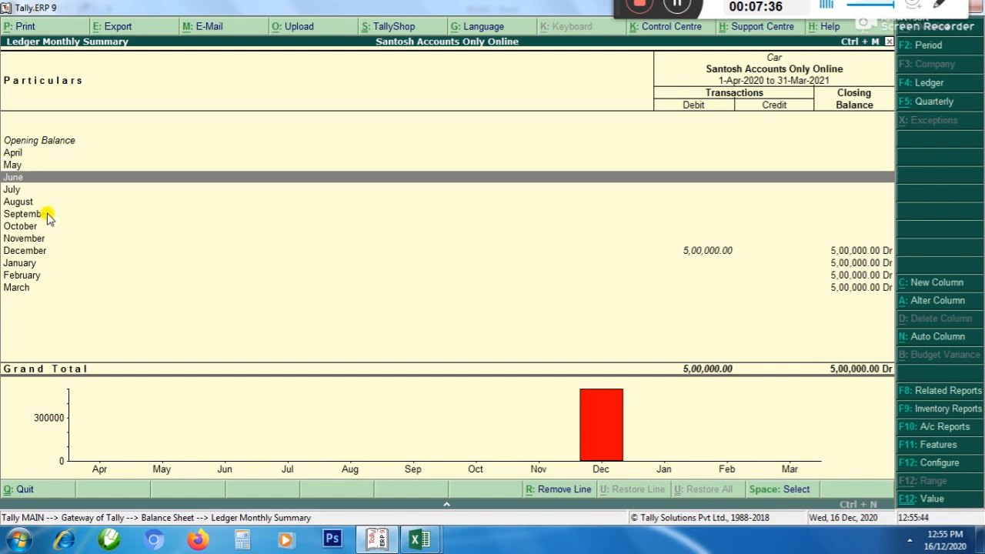
pyautogui.hotkey('alt', 'Tab')
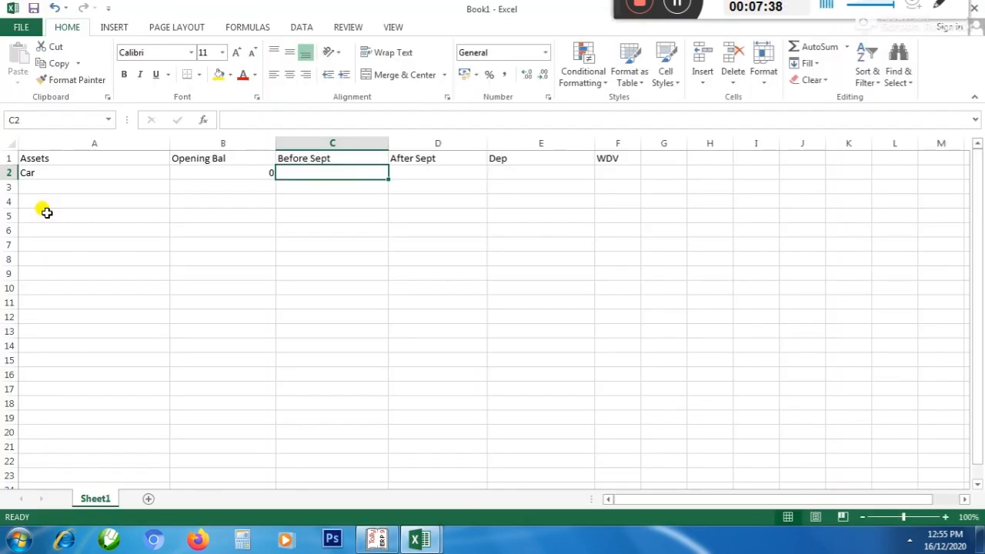
pyautogui.write('0')
pyautogui.press('Tab')
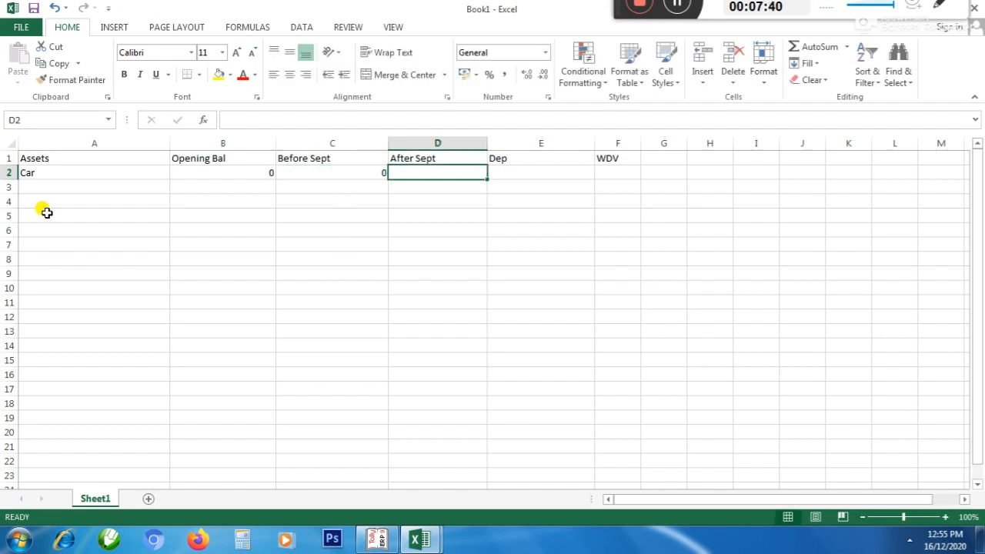
# Enter 500000 under After Sept in D2 and calculate the Car's depreciation in E2 with =D2*7.5%
pyautogui.write('500000')
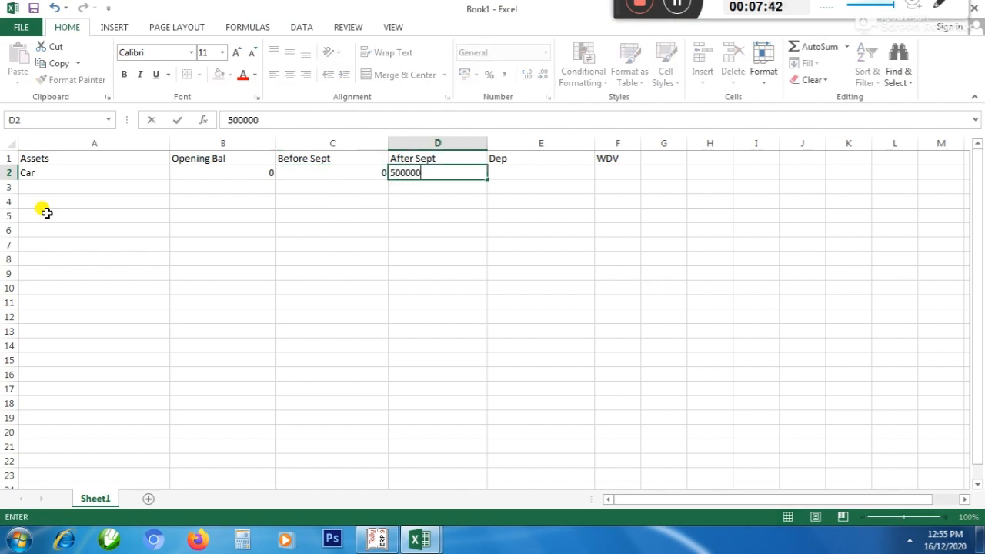
pyautogui.press('Tab')
pyautogui.write('=')
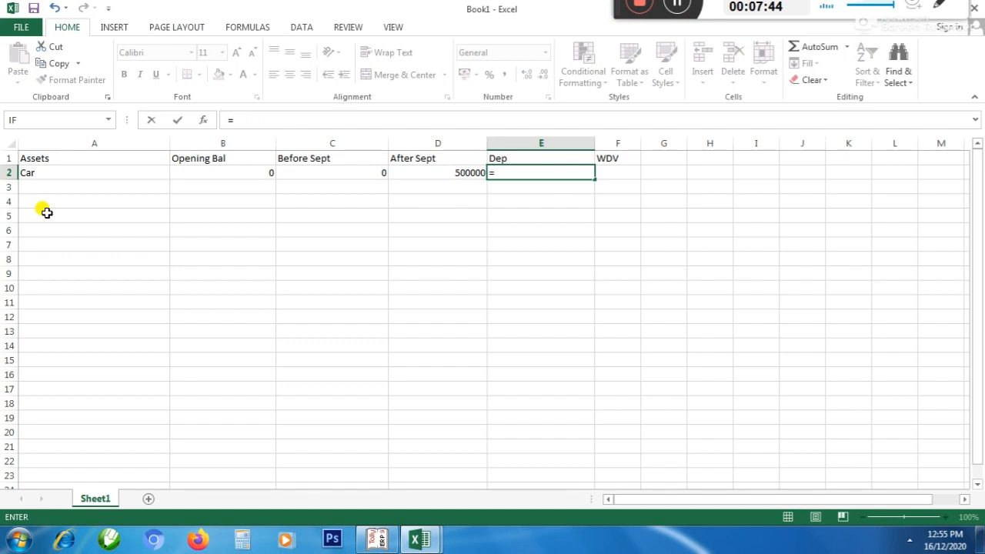
pyautogui.press('Left')
pyautogui.write('*')
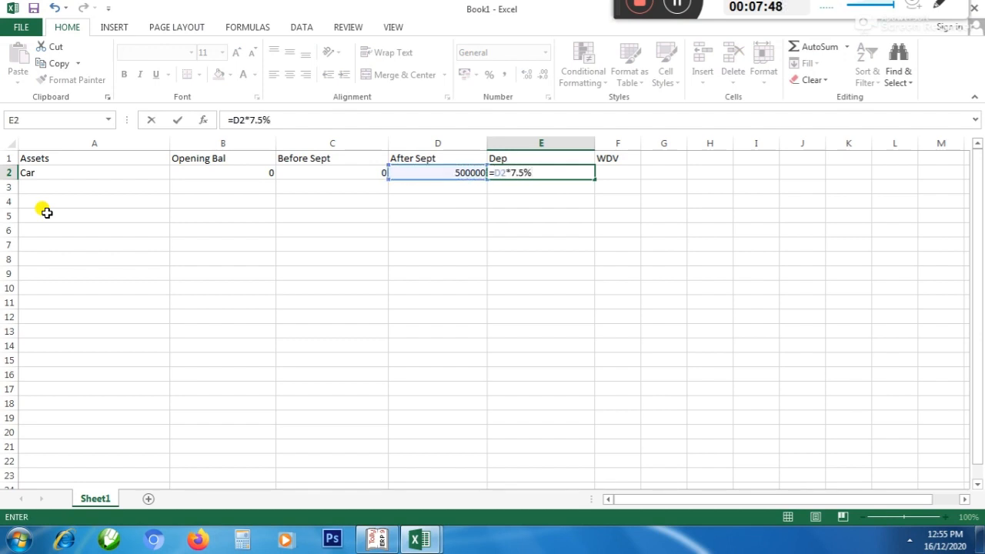
pyautogui.press('Return')
# Calculate the Car's written-down value in F2 with the formula =B2+C2+D2-E2
pyautogui.press('Up')
pyautogui.press('Right')
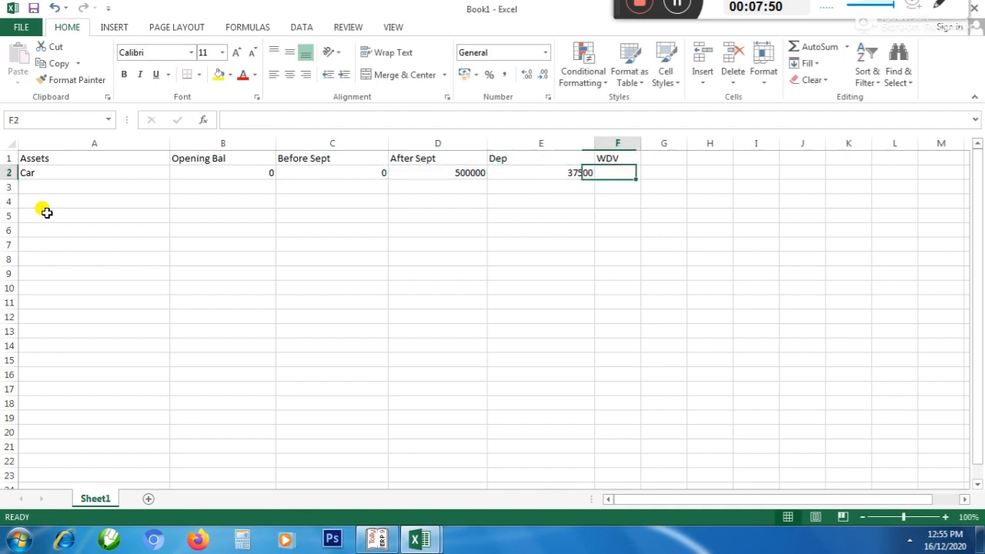
pyautogui.write('=')
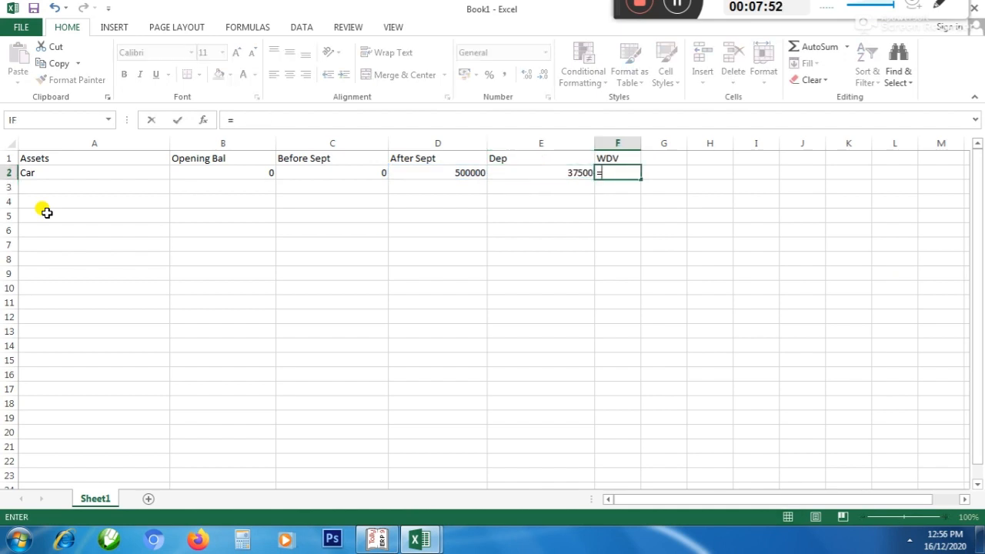
pyautogui.press('Left')
pyautogui.press('Left')
pyautogui.press('Left')
pyautogui.press('Left')
pyautogui.press('Left')
pyautogui.press('Right')
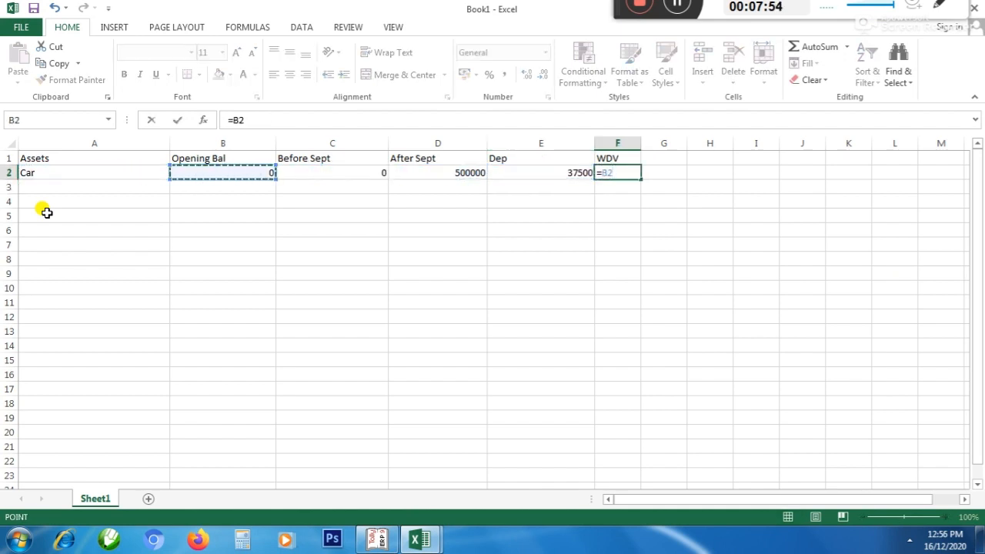
pyautogui.write('+')
pyautogui.press('Left')
pyautogui.press('Left')
pyautogui.press('Left')
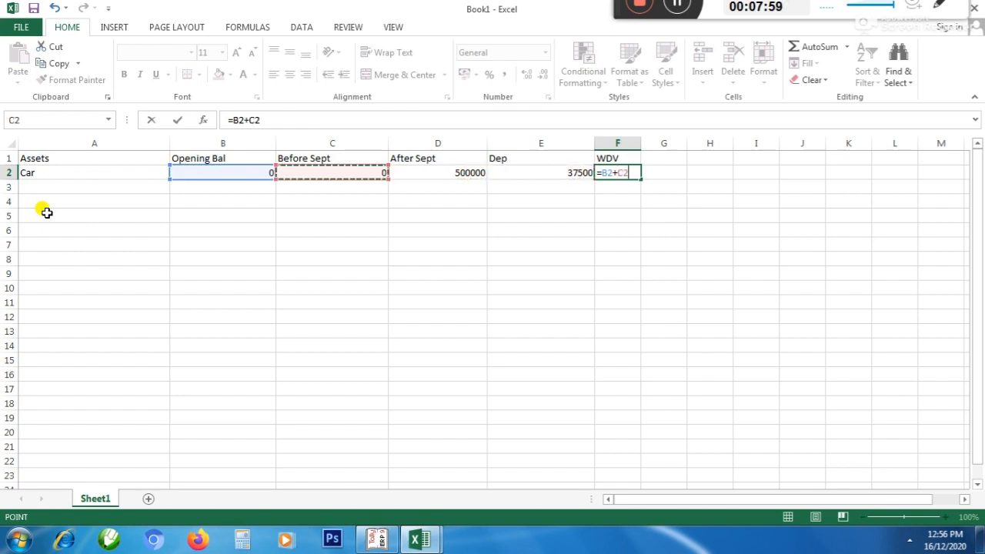
pyautogui.write('+')
pyautogui.press('Left')
pyautogui.press('Left')
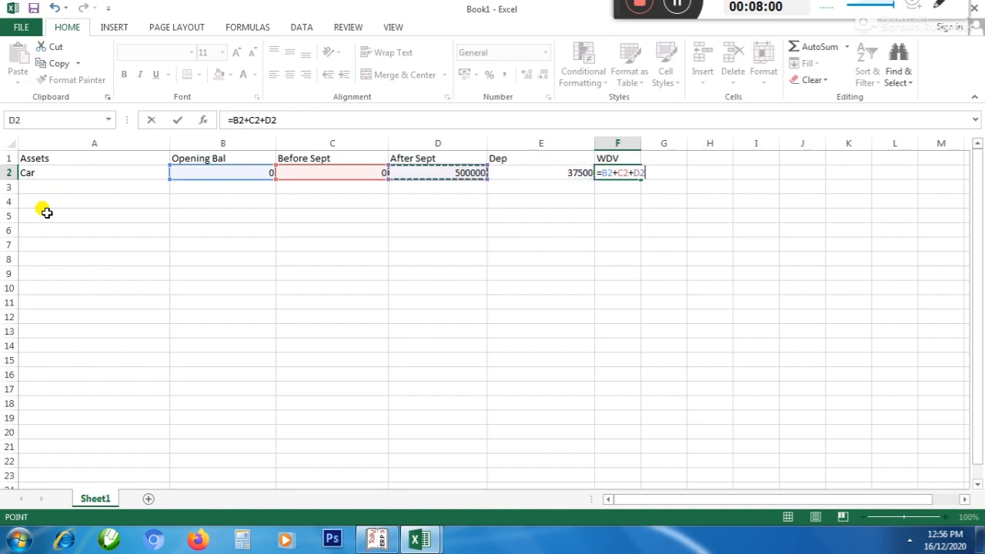
pyautogui.write('-')
pyautogui.press('Left')
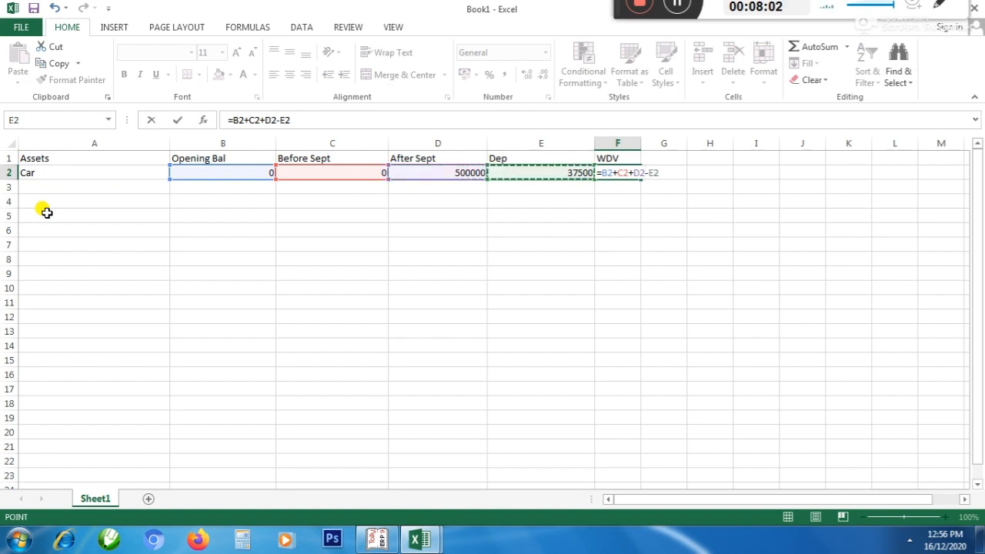
pyautogui.press('Return')
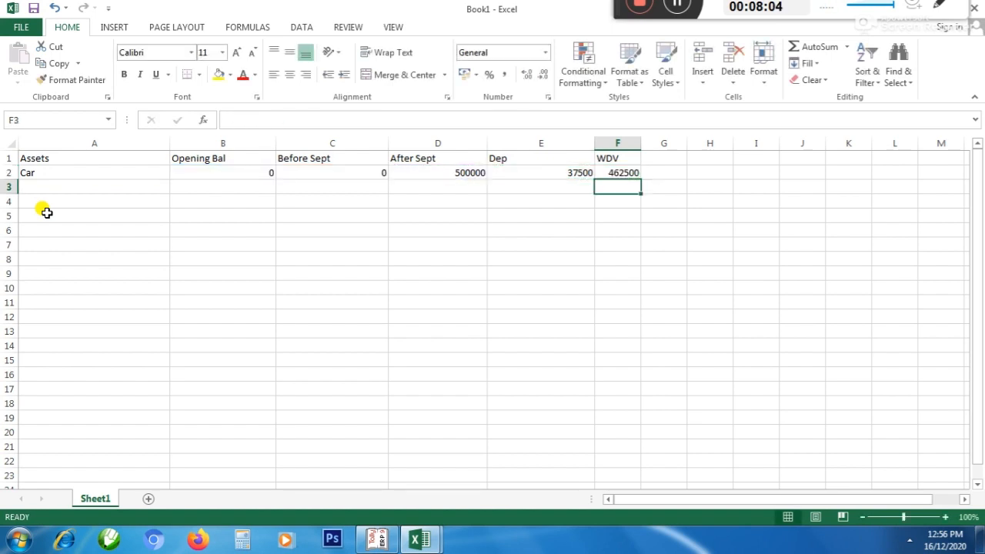
# Switch to Tally and return from the Car ledger's monthly summary to the Balance Sheet
pyautogui.press('Left')
pyautogui.press('Left')
pyautogui.press('Left')
pyautogui.press('Left')
pyautogui.press('Left')
pyautogui.hotkey('alt', 'Tab')
pyautogui.press('Escape')
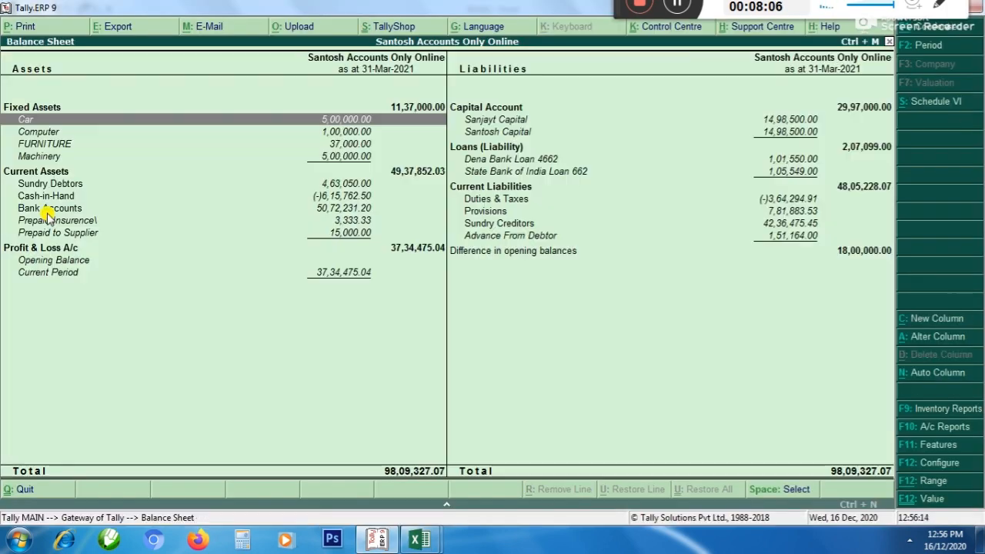
# Open the Computer ledger's monthly summary from the Balance Sheet and examine its purchases up to September
pyautogui.press('Down')
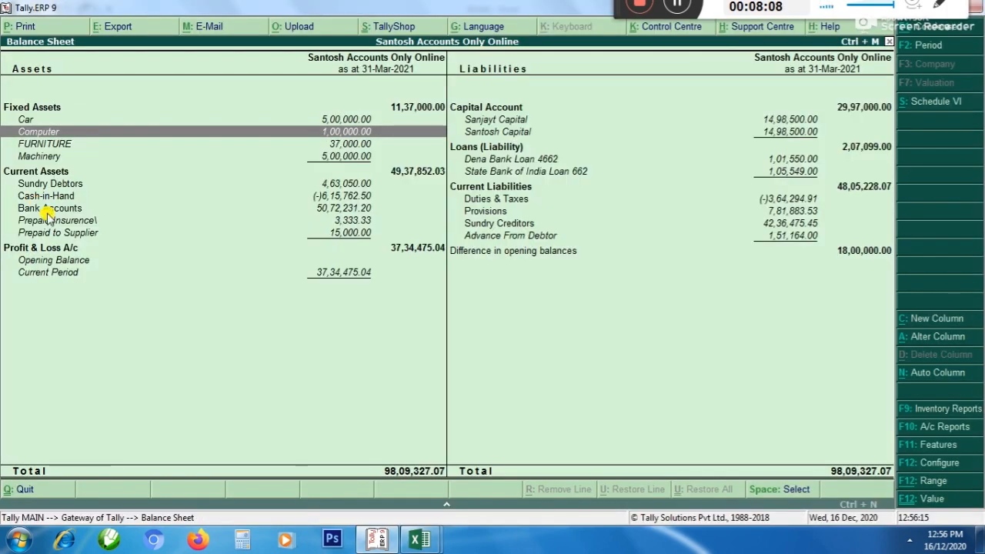
pyautogui.press('Return')
pyautogui.press('Up')
pyautogui.press('Up')
pyautogui.press('Up')
pyautogui.press('Up')
pyautogui.press('Up')
pyautogui.press('Up')
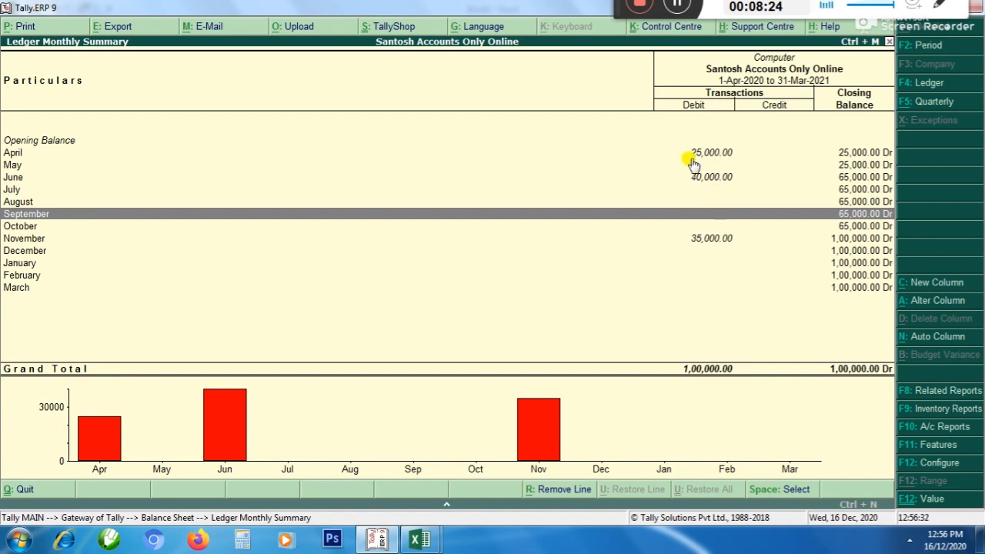
# Switch to Book1 in Excel and enter Computer as the next asset in A3
pyautogui.hotkey('alt', 'Tab')
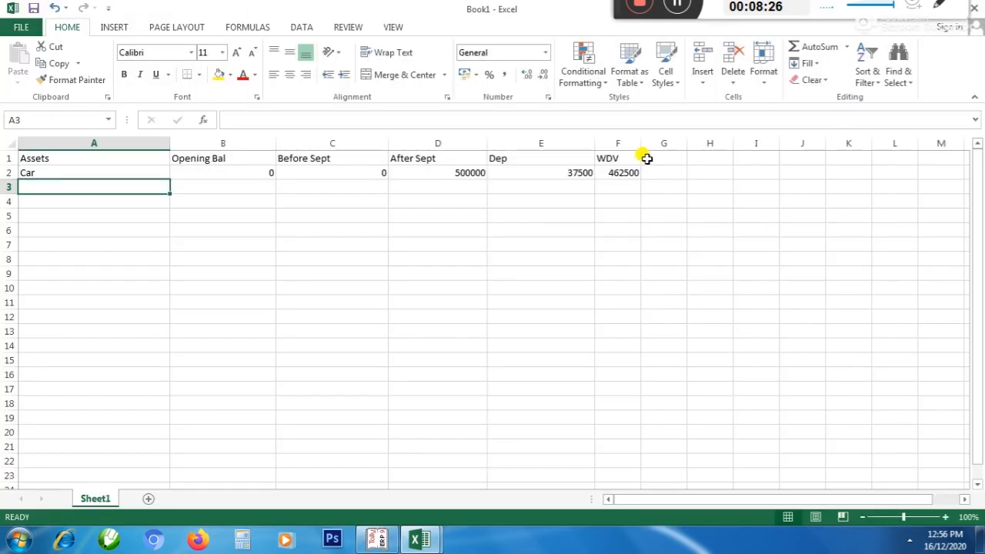
pyautogui.write('Co')
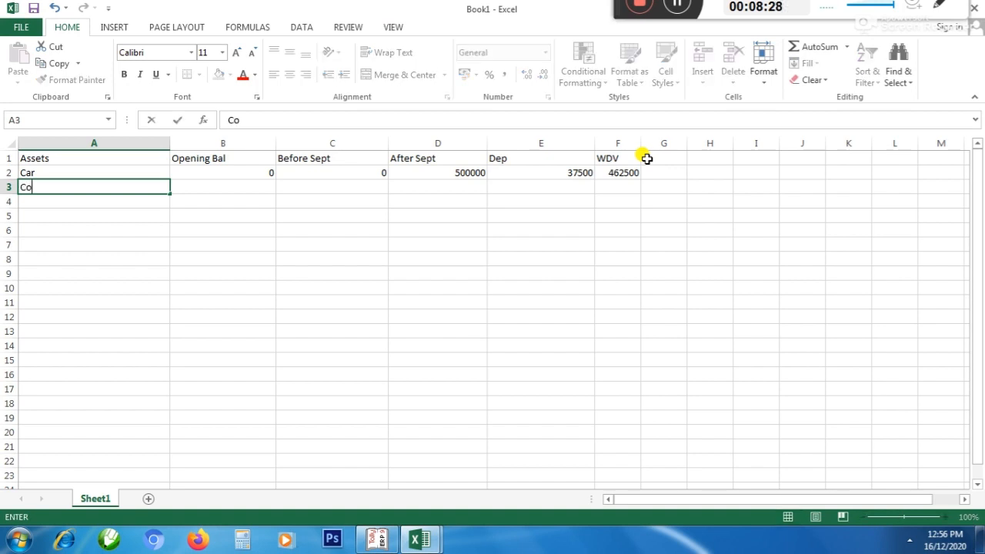
pyautogui.write('mputer')
pyautogui.press('Return')
pyautogui.press('Up')
pyautogui.press('Right')
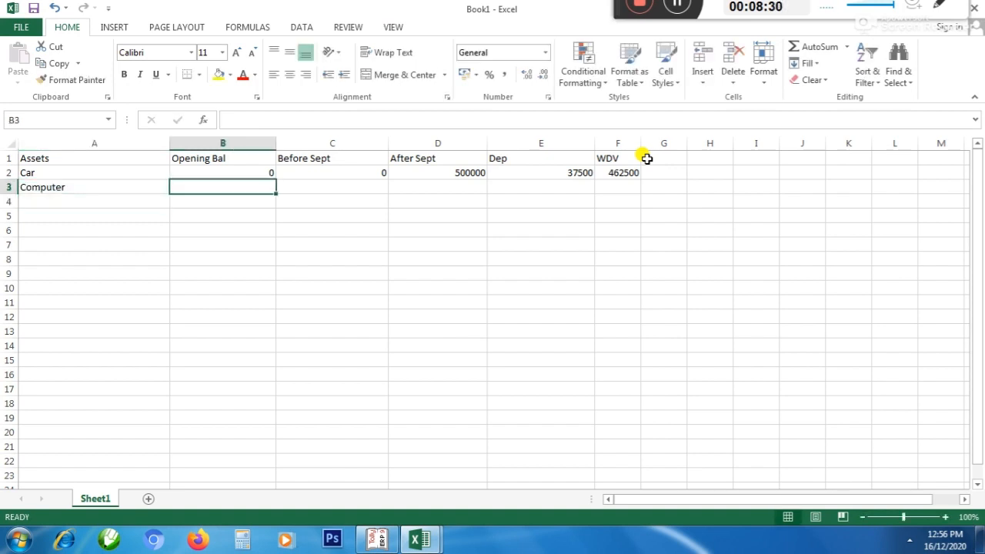
# Check the Computer ledger's opening balance in Tally and enter 0 under Opening Bal in B3 of Book1
pyautogui.hotkey('alt', 'Tab')
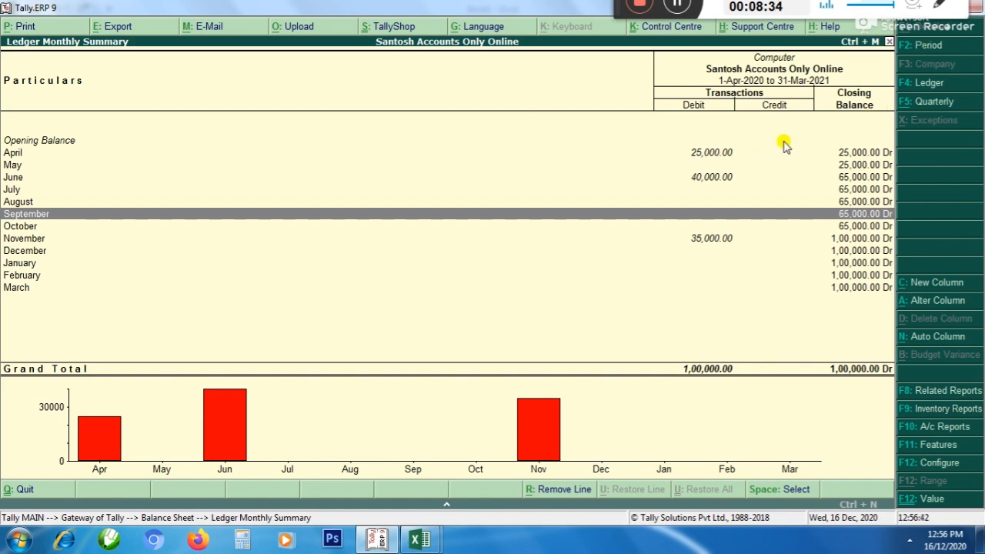
pyautogui.hotkey('alt', 'Tab')
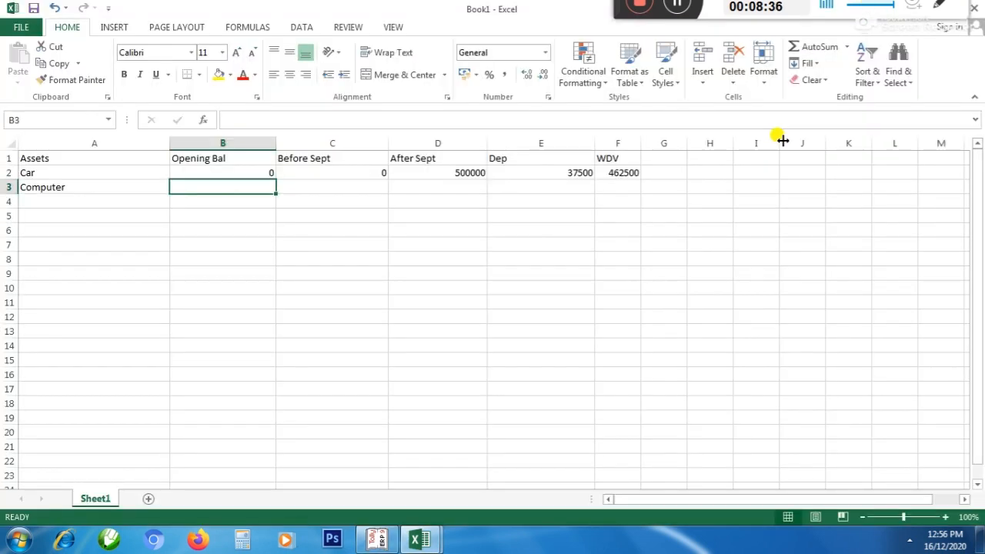
pyautogui.press('Tab')
pyautogui.press('Left')
pyautogui.write('0')
pyautogui.press('Tab')
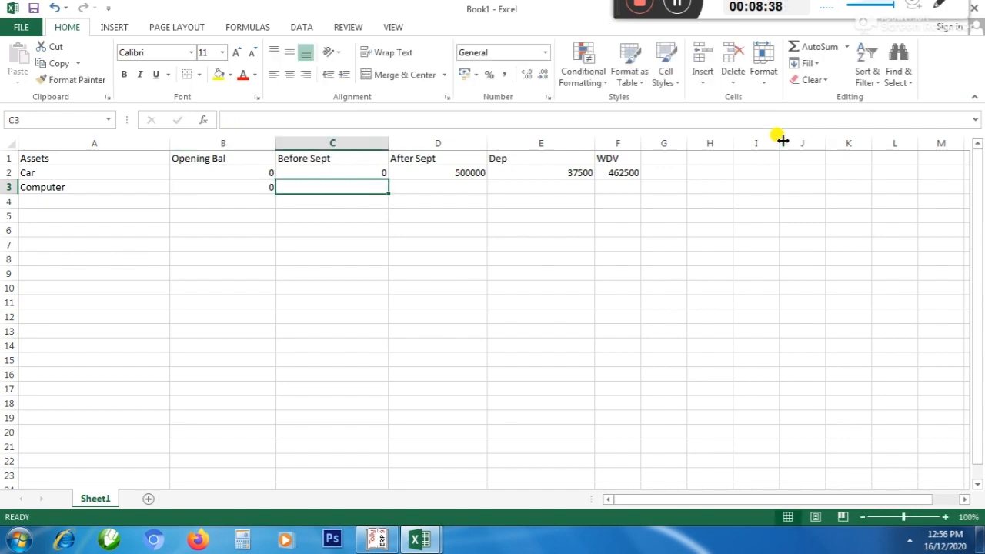
# Check the Computer's purchases up to September in Tally and enter 65000 under Before Sept in C3
pyautogui.hotkey('alt', 'Tab')
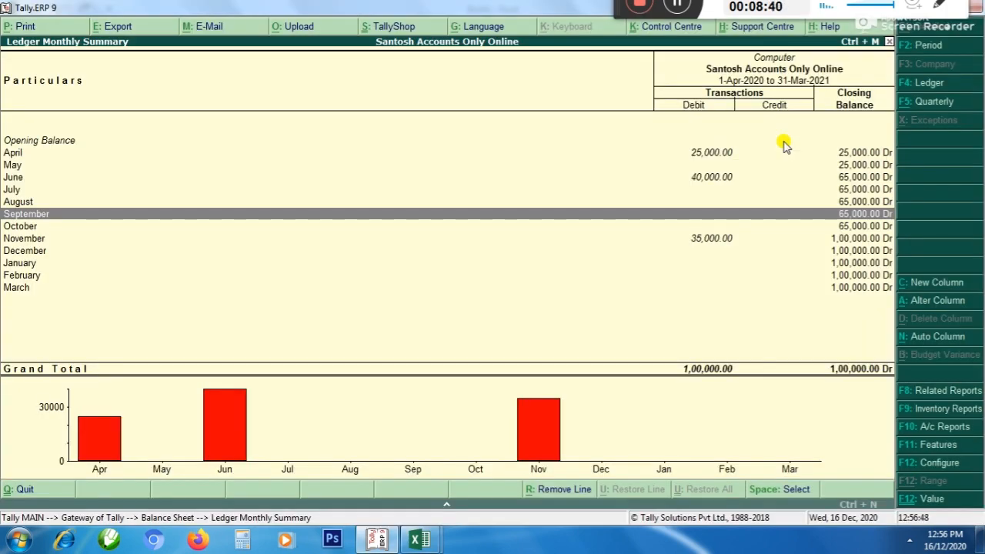
pyautogui.hotkey('alt', 'Tab')
pyautogui.write('65000')
pyautogui.press('Tab')
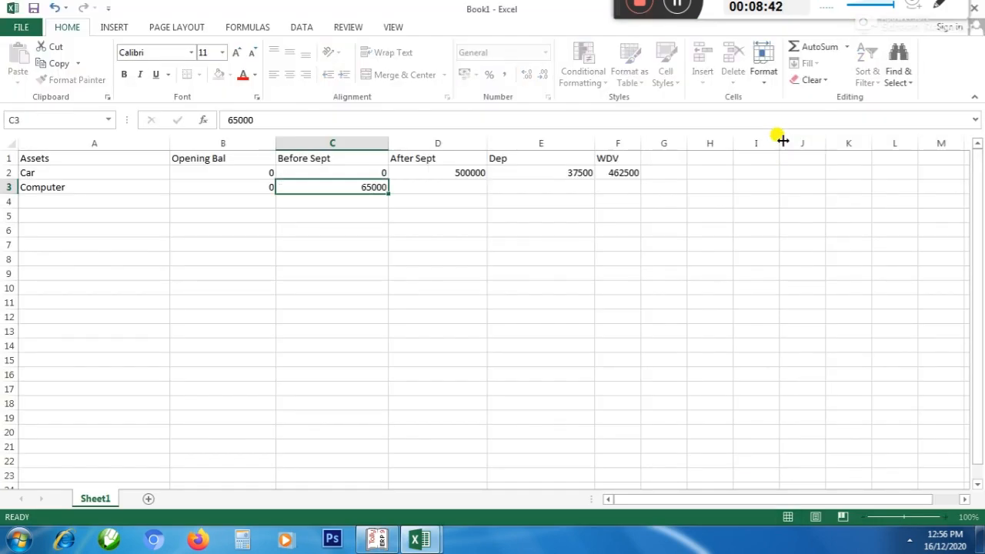
# Check the Computer's purchases after September in Tally and enter 35000 under After Sept in D3
pyautogui.hotkey('alt', 'Tab')
pyautogui.hotkey('alt', 'Tab')
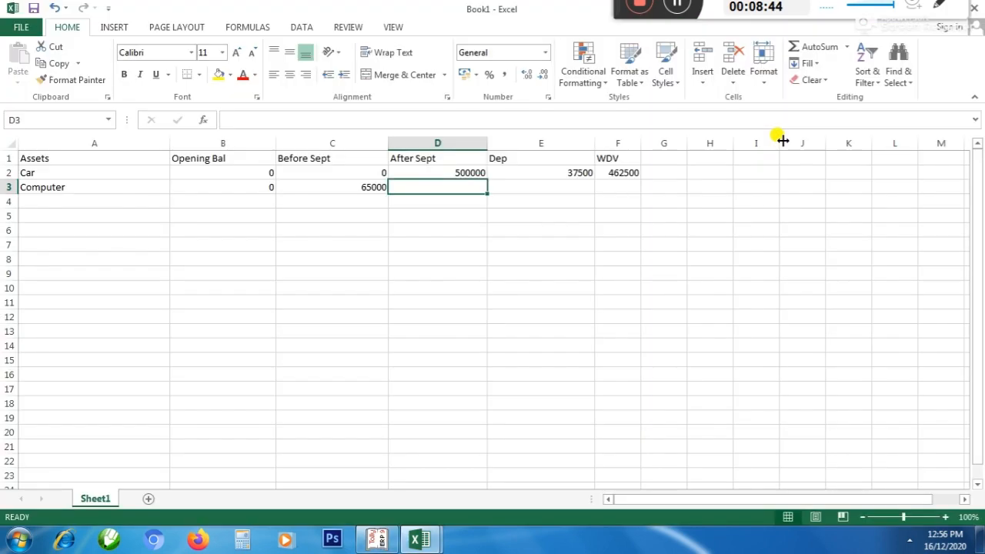
pyautogui.write('35000')
pyautogui.press('Tab')
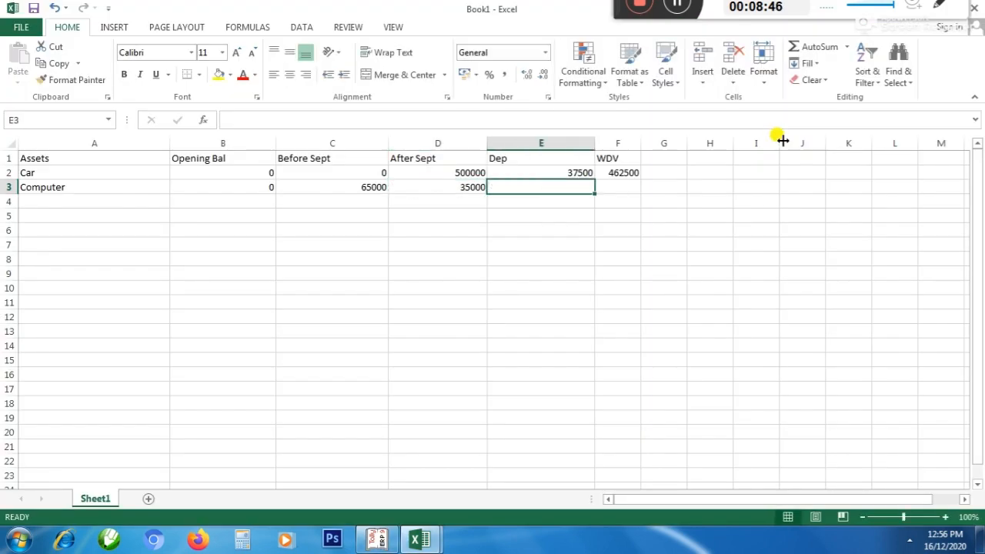
pyautogui.press('Down')
pyautogui.press('Down')
pyautogui.press('Down')
pyautogui.press('Left')
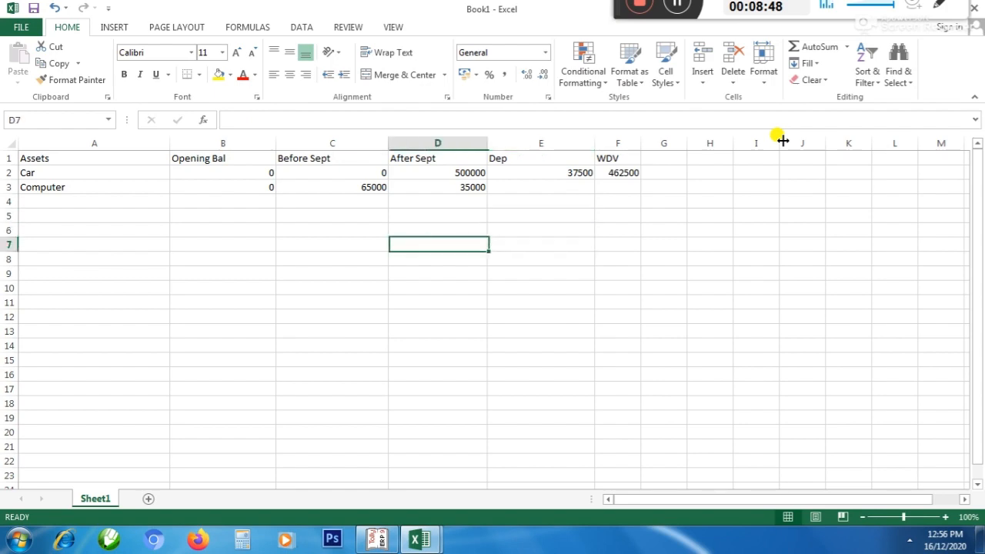
pyautogui.press('Left')
pyautogui.write('=')
pyautogui.press('Up')
pyautogui.press('Up')
pyautogui.press('Up')
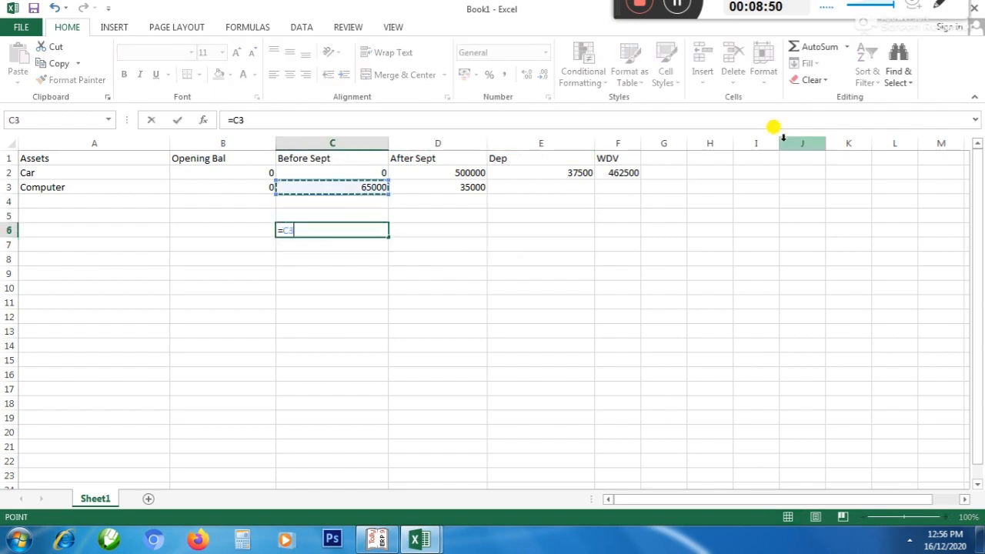
pyautogui.write('-')
# Look up the Computer's depreciation rate in the finalization workbook and discard the unfinished formula in C6 of Book1
pyautogui.hotkey('alt', 'Tab')
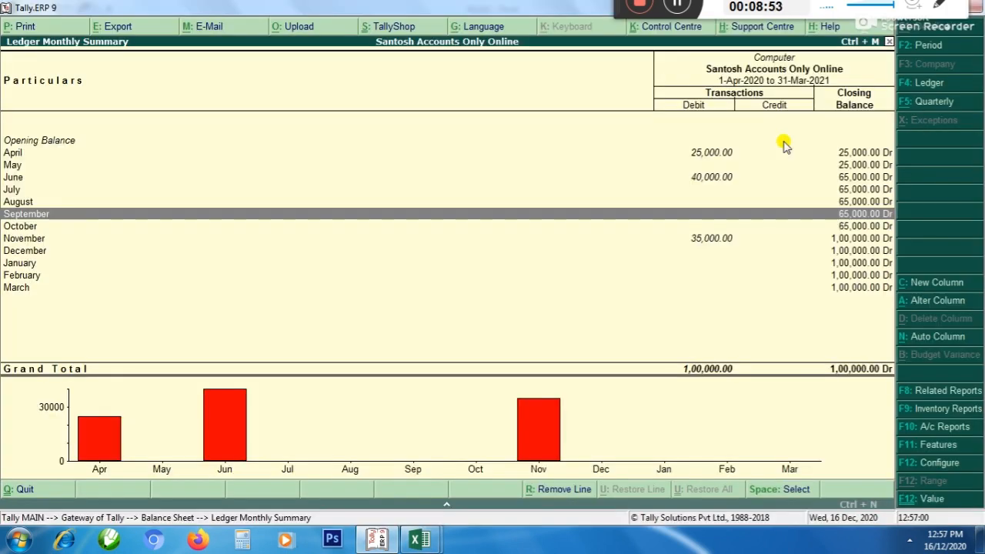
pyautogui.hotkey('alt', 'Tab')
pyautogui.moveTo(419, 539)
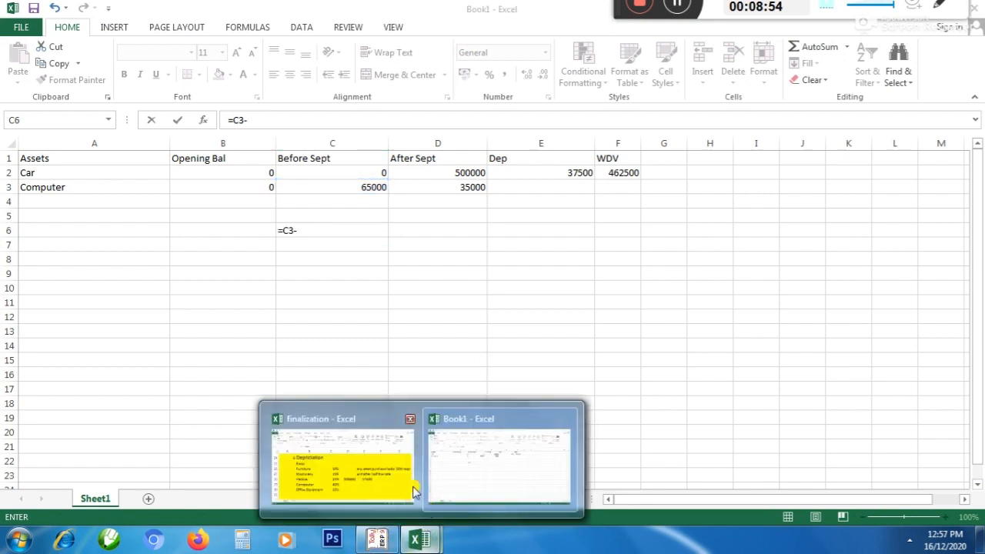
pyautogui.click(404, 484)
pyautogui.click(408, 389)
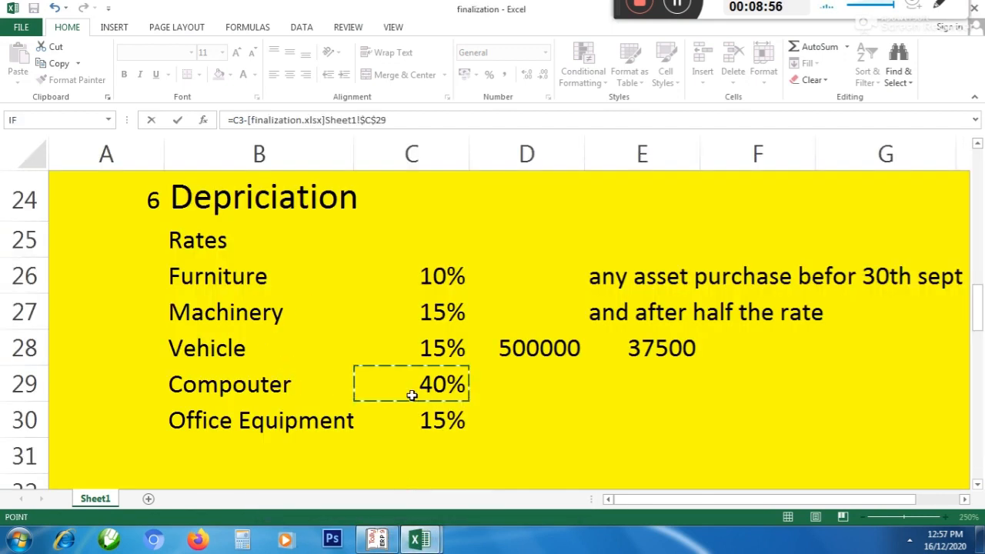
pyautogui.press('Escape')
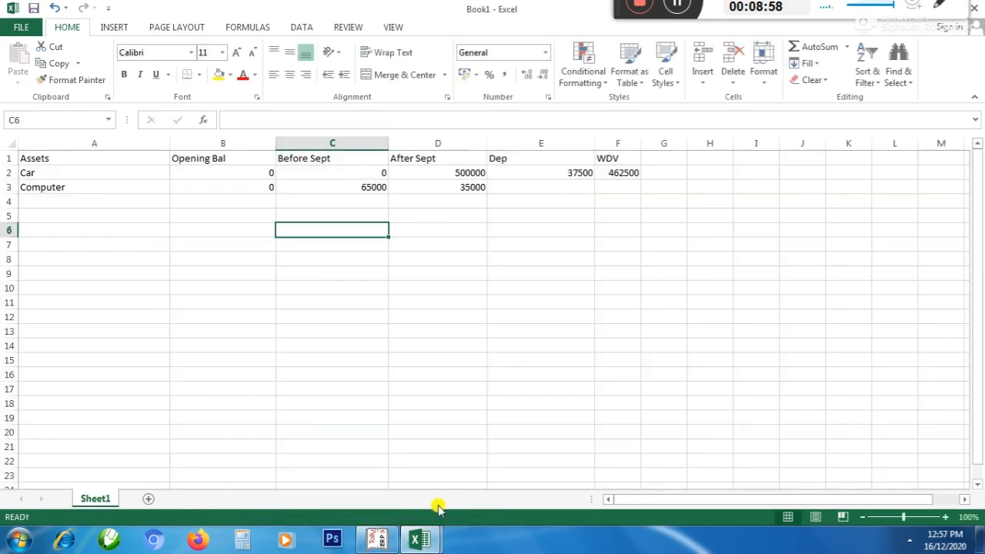
# Calculate the Computer's full-rate depreciation on purchases before September in C6 with the formula =C3*40%
pyautogui.write('=')
pyautogui.press('Up')
pyautogui.press('Up')
pyautogui.press('Up')
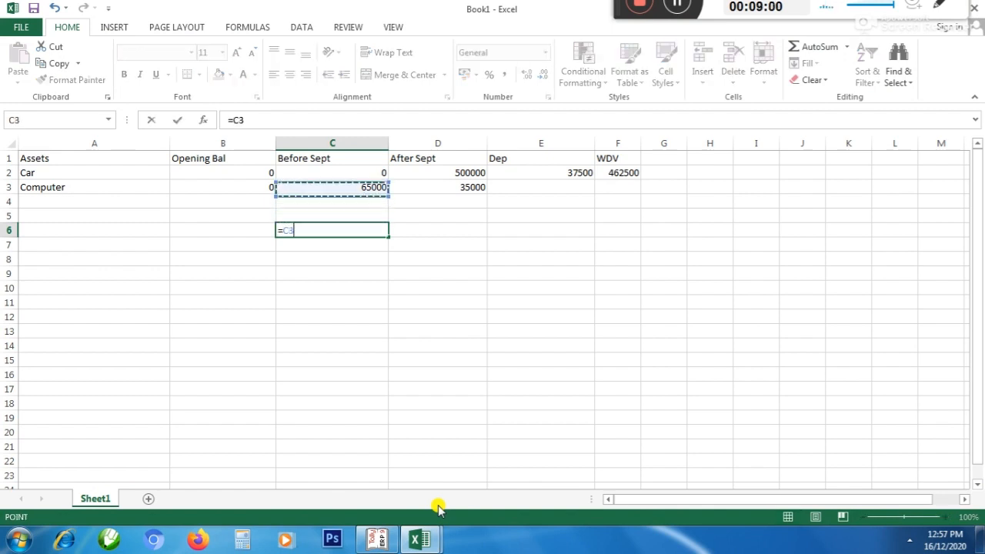
pyautogui.write('*40')
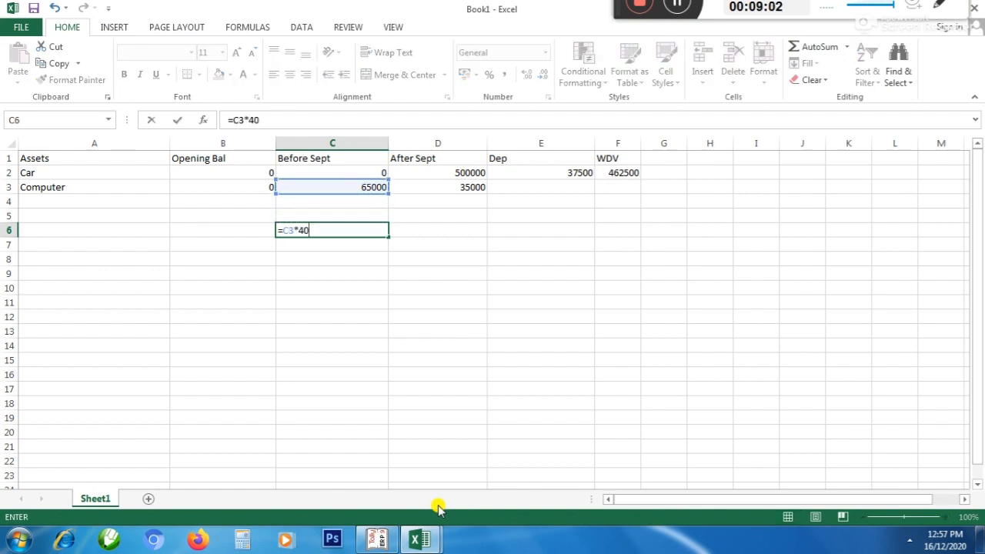
pyautogui.write('%')
pyautogui.press('Tab')
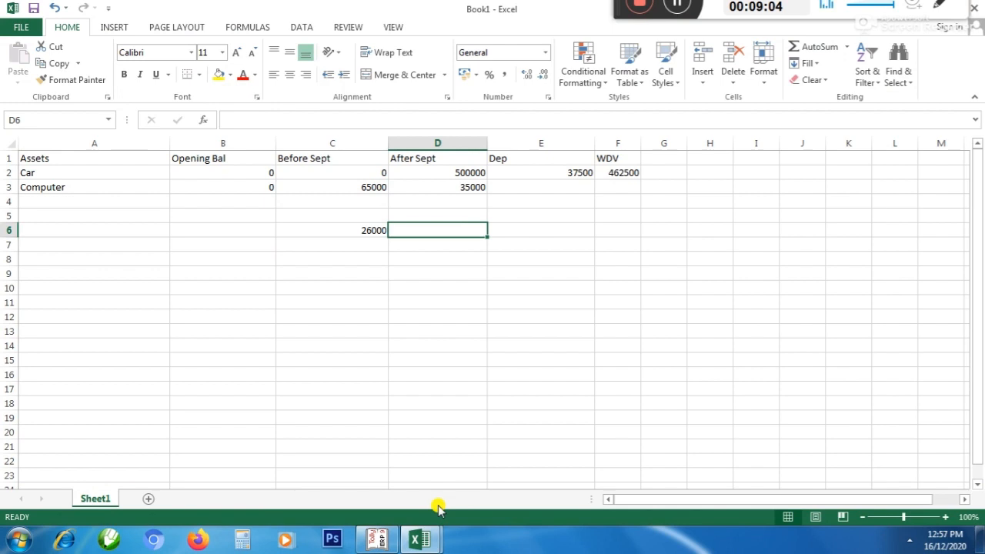
# Calculate the Computer's half-rate depreciation on purchases after September in D6 with the formula =D3*20%
pyautogui.write('=')
pyautogui.press('Up')
pyautogui.press('Up')
pyautogui.press('Up')
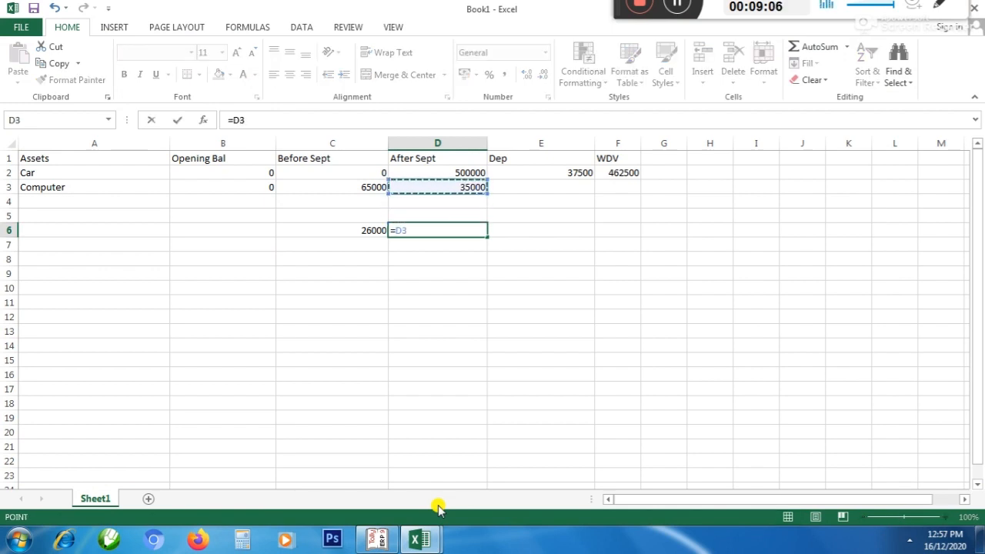
pyautogui.write('*')
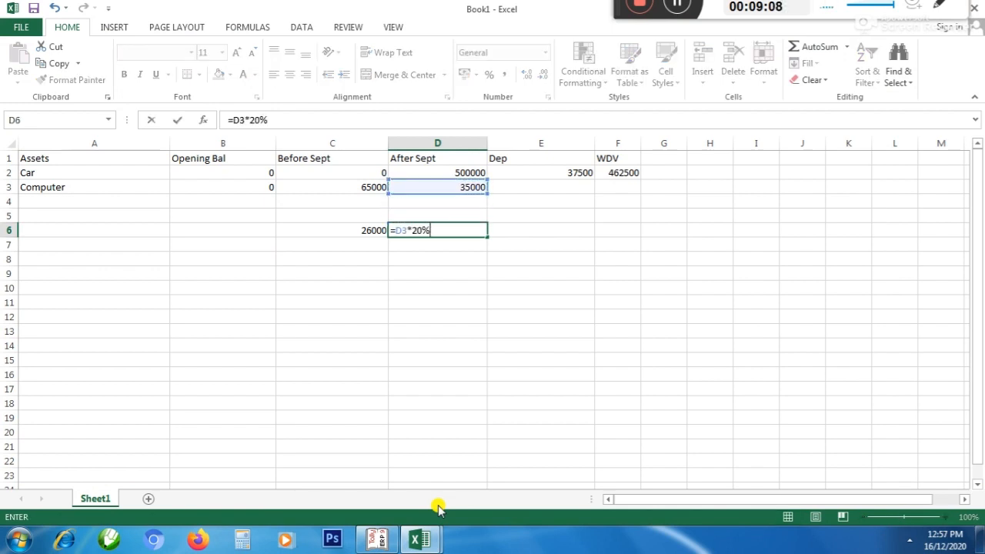
pyautogui.press('Return')
# Add up the Computer's two depreciation amounts in E6 with the formula =C6+D6
pyautogui.press('Up')
pyautogui.press('Right')
pyautogui.write('=')
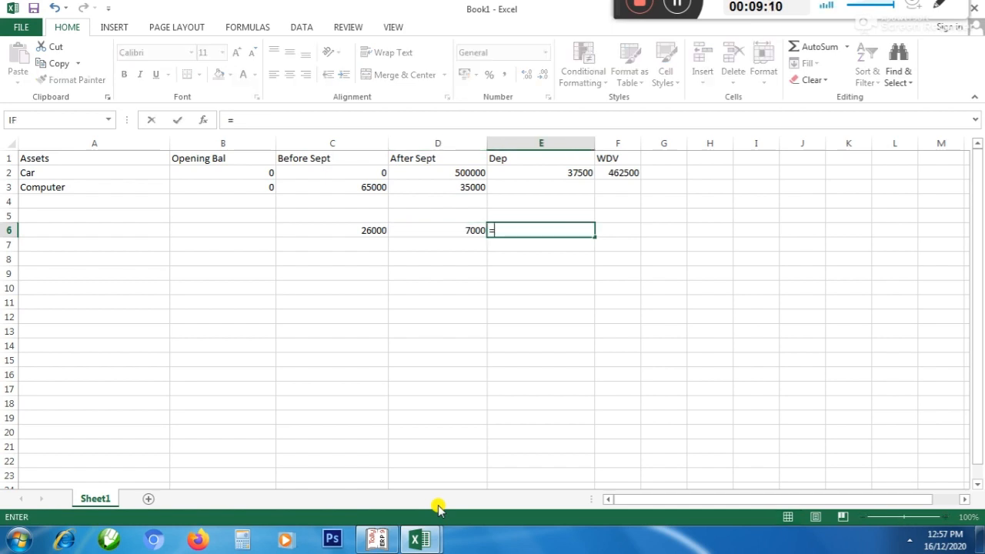
pyautogui.press('Left')
pyautogui.press('Left')
pyautogui.write('+')
pyautogui.press('Left')
pyautogui.press('Return')
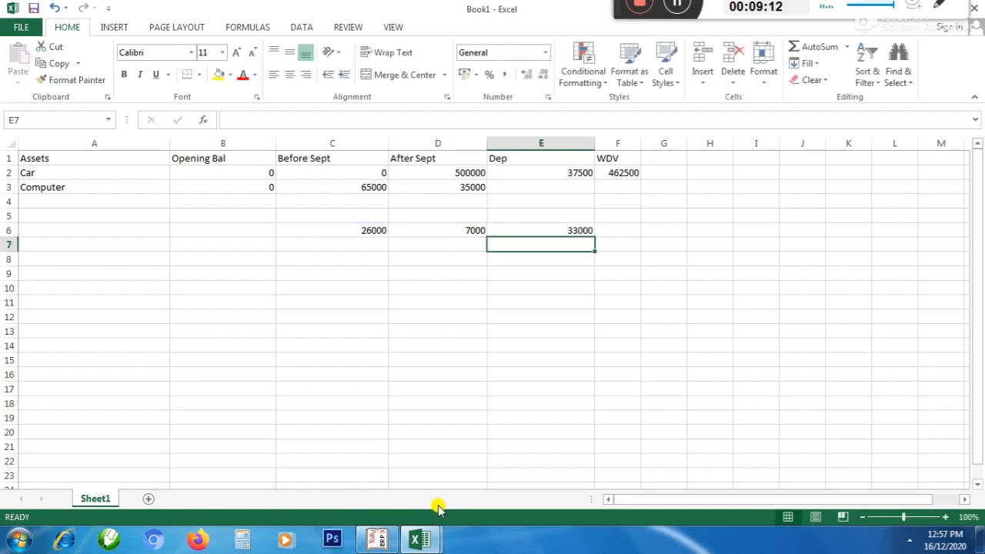
# Enter 33000 as the Computer's depreciation in E3 under Dep
pyautogui.press('Up')
pyautogui.press('Up')
pyautogui.press('Up')
pyautogui.press('Up')
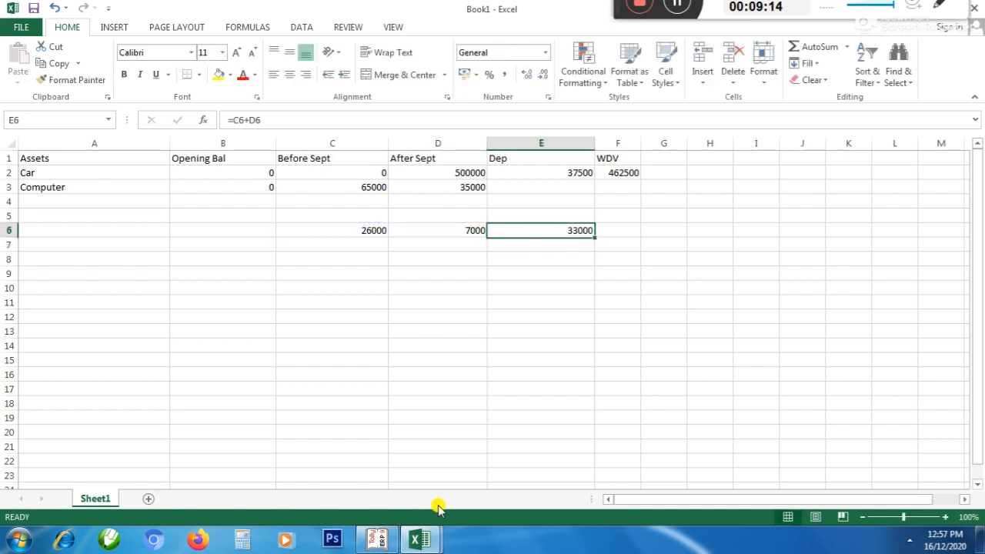
pyautogui.write('3')
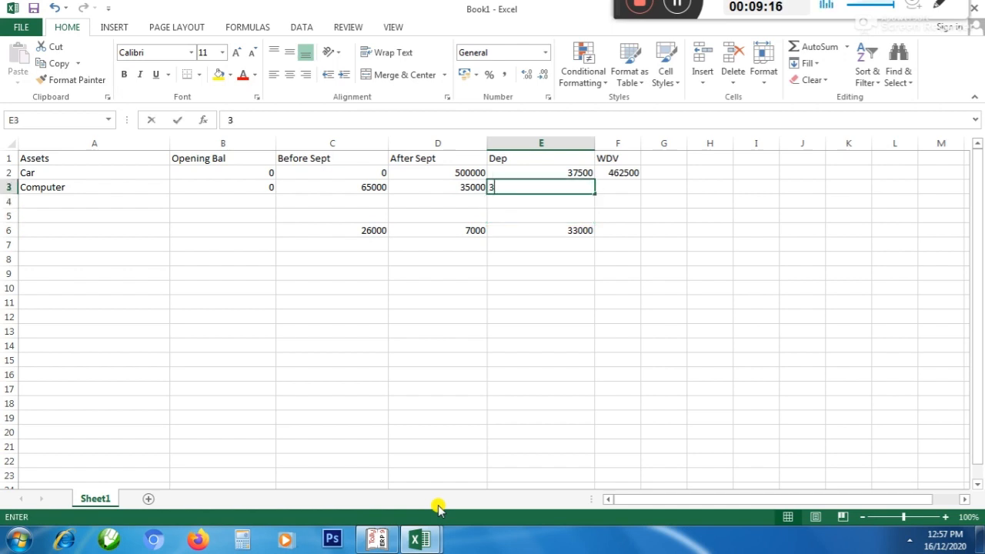
pyautogui.write('3000')
pyautogui.press('Return')
# Delete the helper calculations in C6:E6
pyautogui.press('Down')
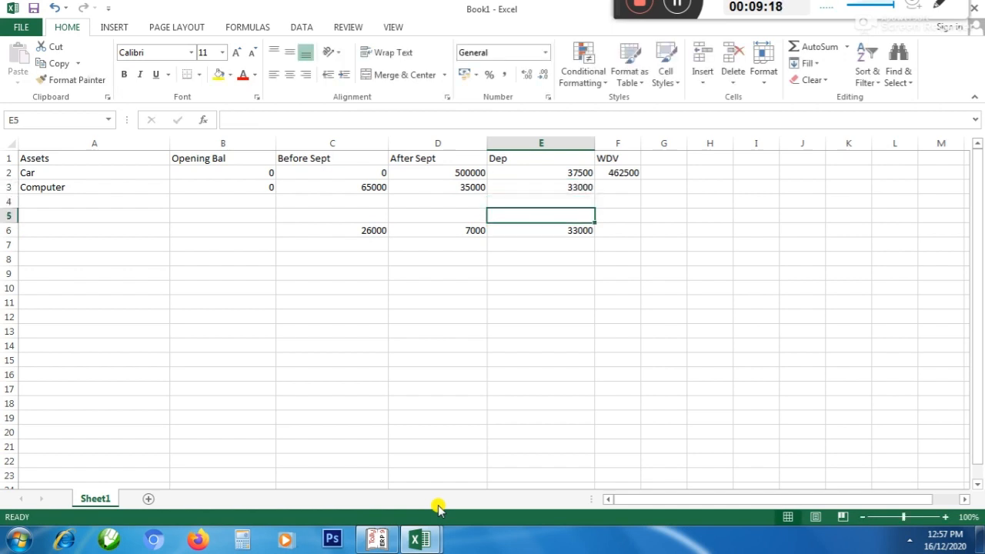
pyautogui.press('Left')
pyautogui.press('Left')
pyautogui.press('Down')
pyautogui.hotkey('shift', 'Right')
pyautogui.hotkey('shift', 'Right')
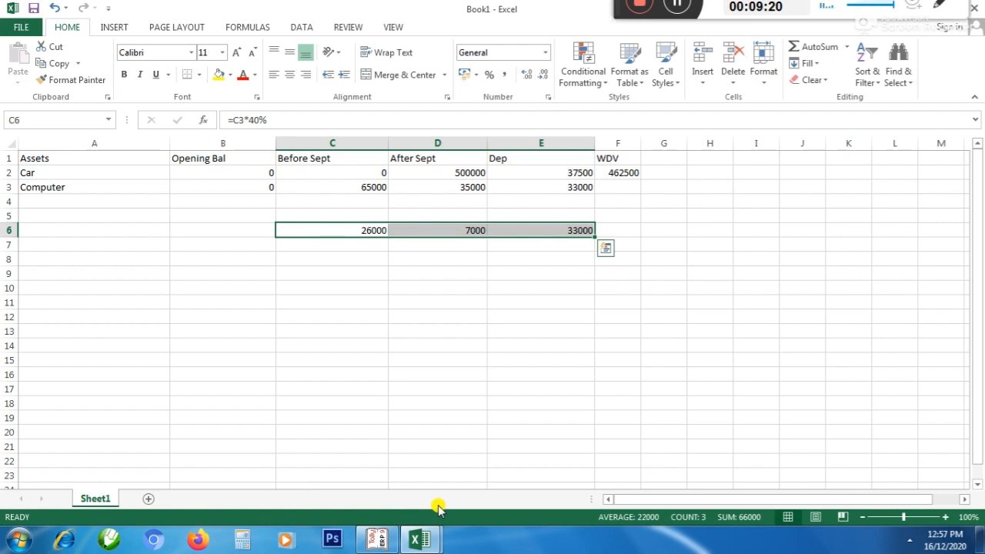
pyautogui.press('Delete')
pyautogui.press('Up')
pyautogui.press('Up')
pyautogui.press('Up')
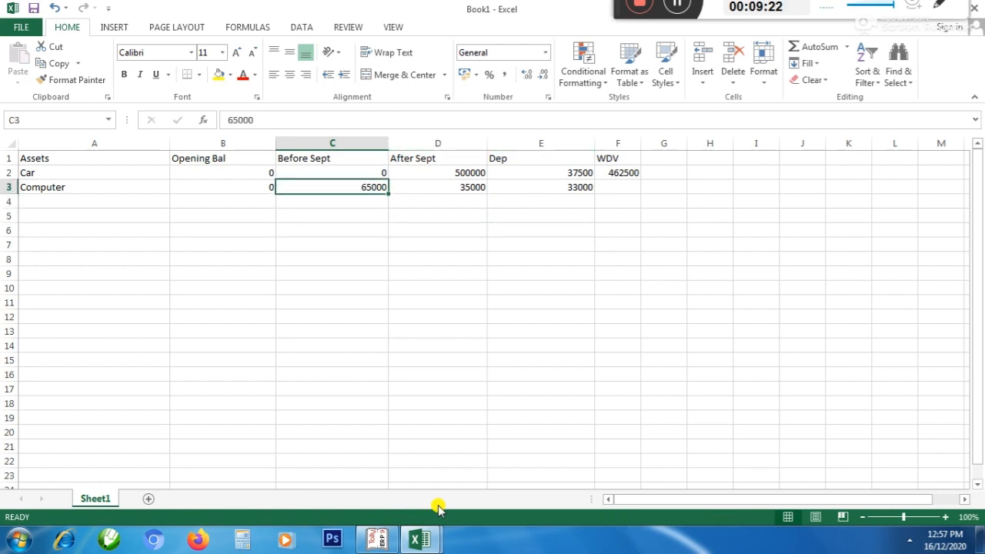
pyautogui.press('Down')
pyautogui.press('Down')
pyautogui.press('Down')
pyautogui.press('Up')
pyautogui.press('Right')
pyautogui.press('Up')
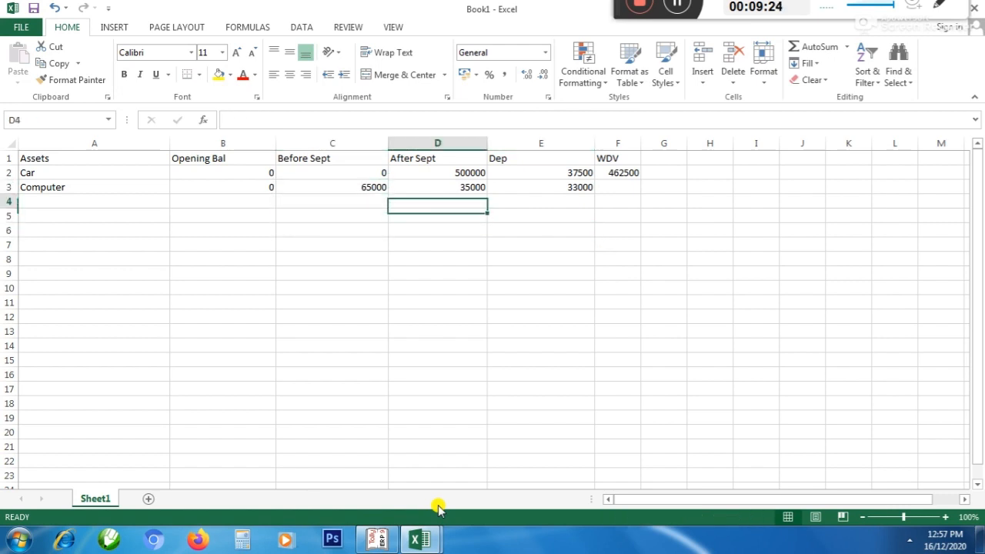
pyautogui.press('Up')
pyautogui.press('Down')
pyautogui.press('Down')
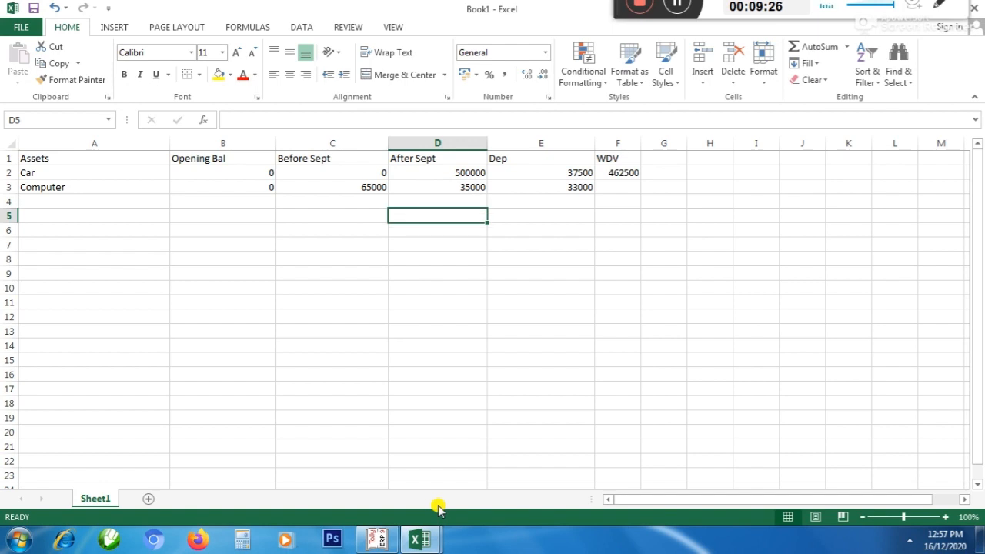
# Calculate the Computer's written-down value in F3 under WDV with the formula =B3+C3+D3-E3
pyautogui.press('Up')
pyautogui.press('Up')
pyautogui.press('Right')
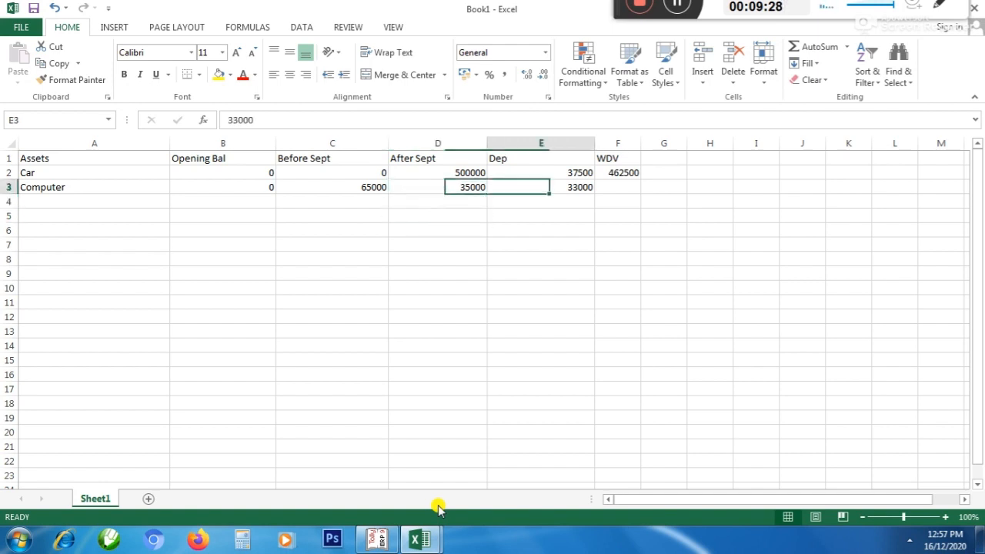
pyautogui.press('Right')
pyautogui.write('=')
pyautogui.press('Left')
pyautogui.press('Left')
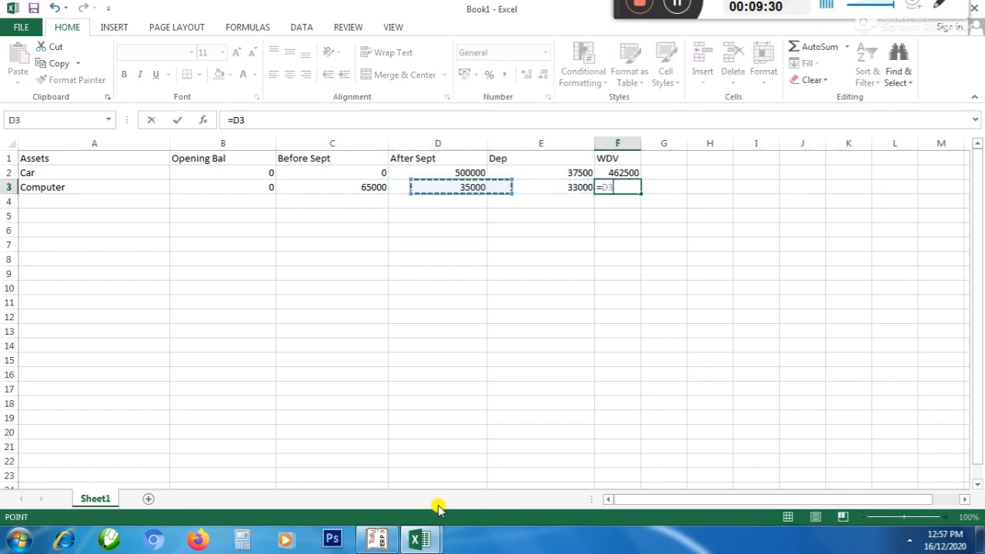
pyautogui.press('Left')
pyautogui.press('Left')
pyautogui.write('+')
pyautogui.press('Left')
pyautogui.press('Left')
pyautogui.press('Left')
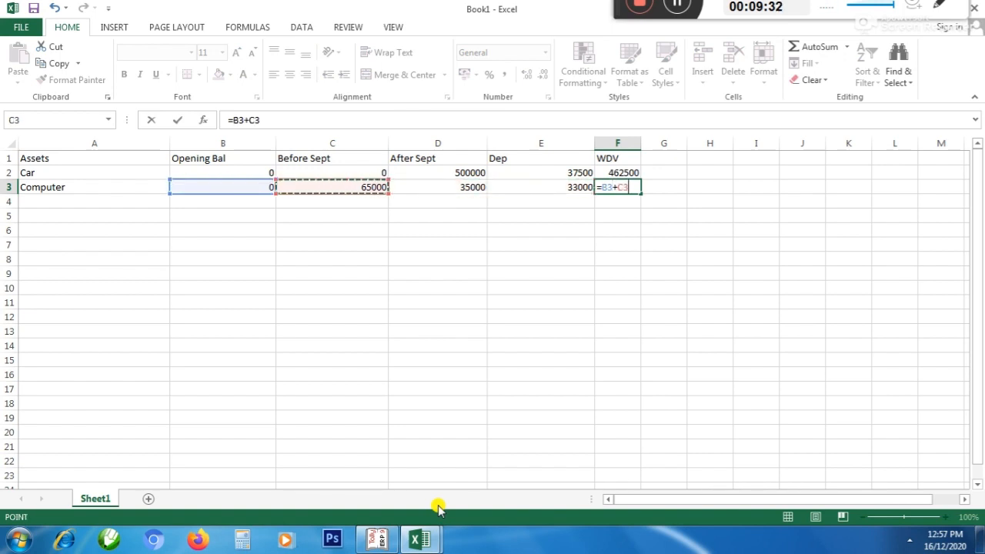
pyautogui.write('+')
pyautogui.press('Left')
pyautogui.press('Left')
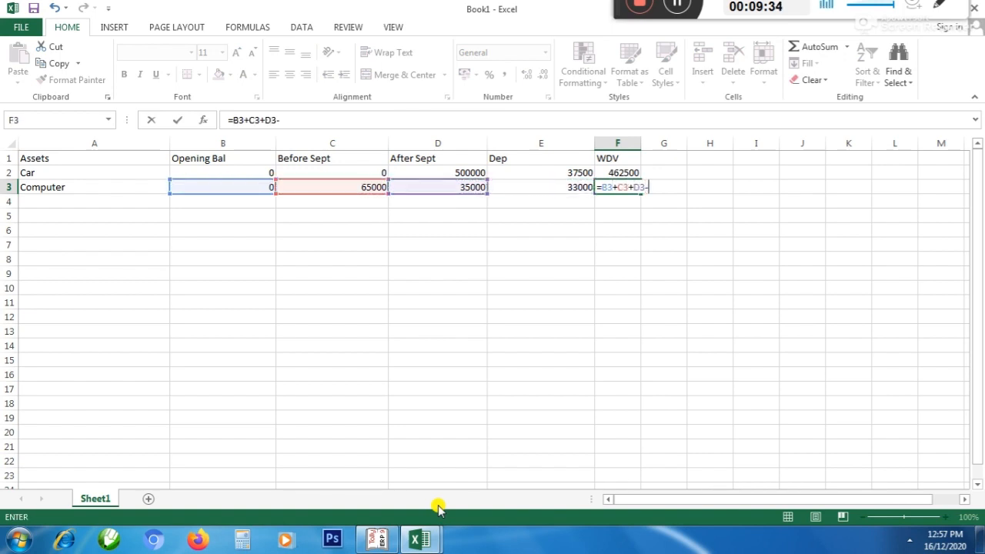
pyautogui.write('-')
pyautogui.press('Left')
pyautogui.press('Return')
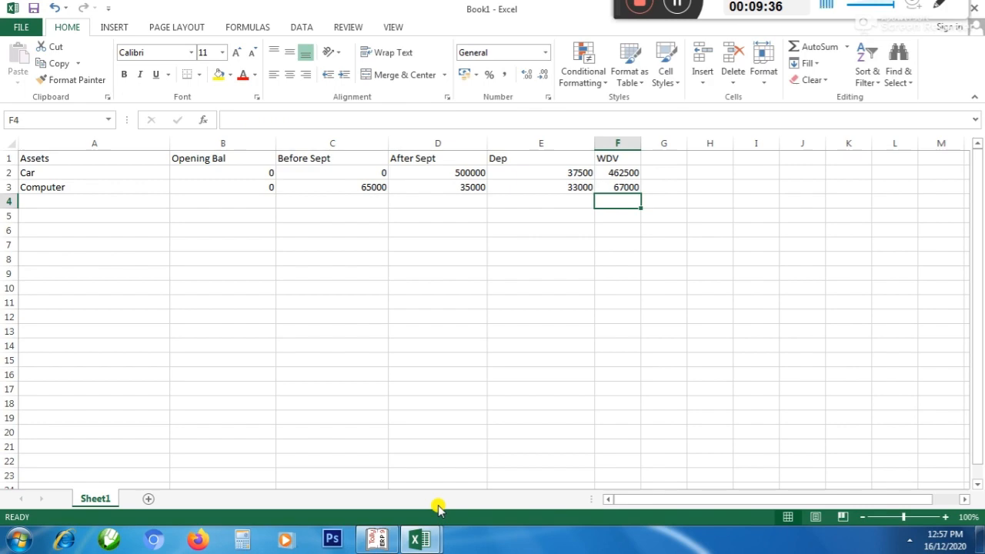
# Switch to Tally and open the FURNITURE ledger's monthly summary from the Balance Sheet to examine its purchases by month
pyautogui.press('Left')
pyautogui.press('Left')
pyautogui.press('Left')
pyautogui.press('Left')
pyautogui.press('Left')
pyautogui.hotkey('alt', 'Tab')
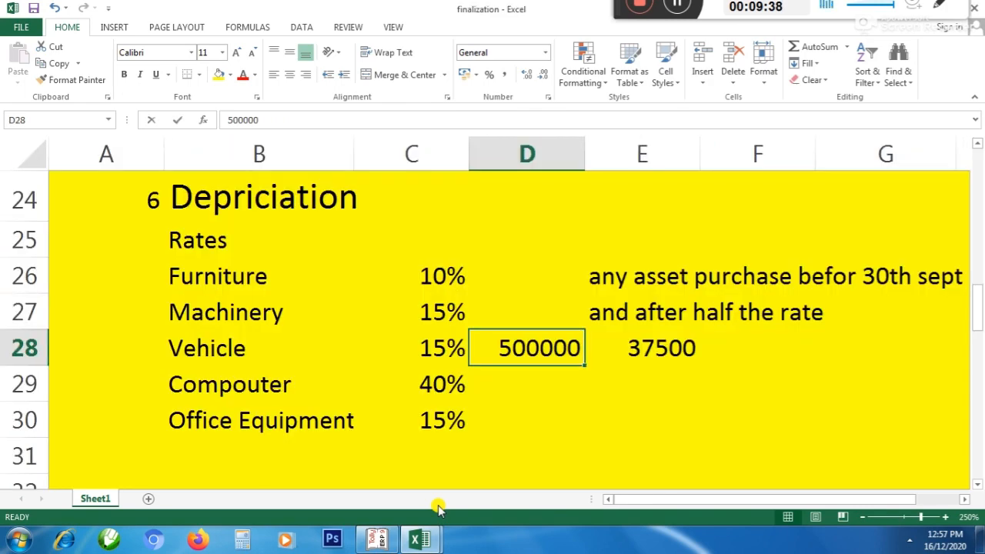
pyautogui.hotkey('alt', 'Tab')
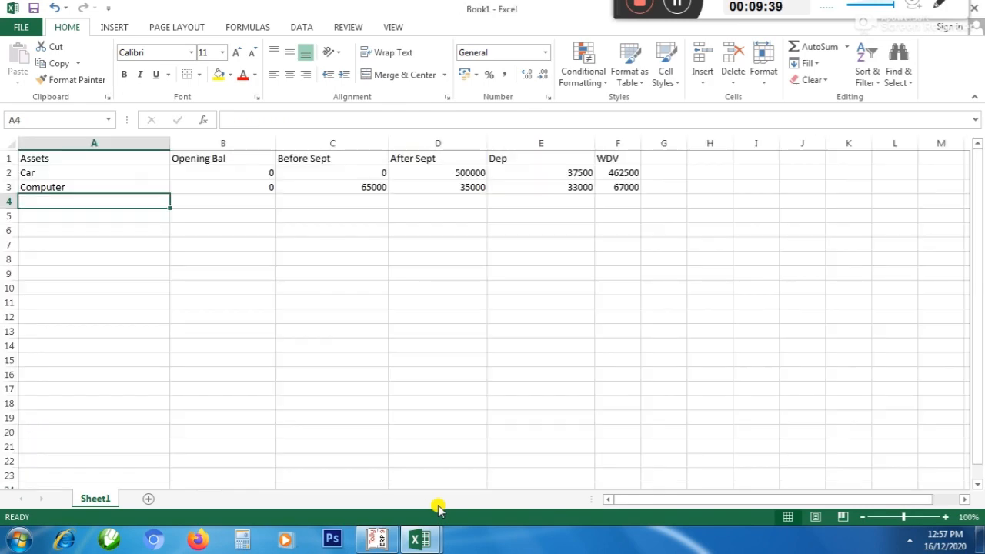
pyautogui.click(377, 541)
pyautogui.press('Escape')
pyautogui.press('Down')
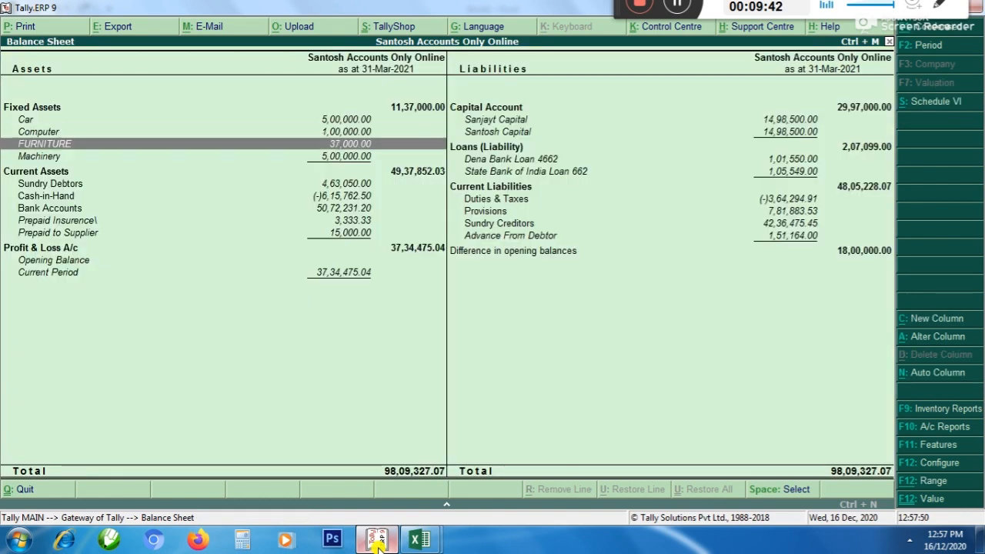
pyautogui.press('Return')
pyautogui.press('Up')
pyautogui.press('Up')
pyautogui.press('Up')
pyautogui.press('Up')
pyautogui.press('Up')
pyautogui.press('Up')
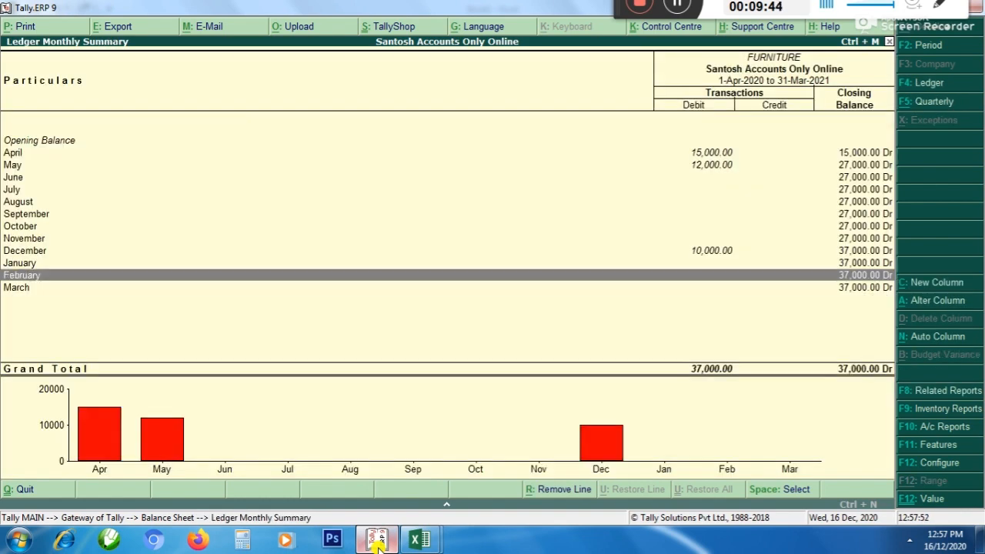
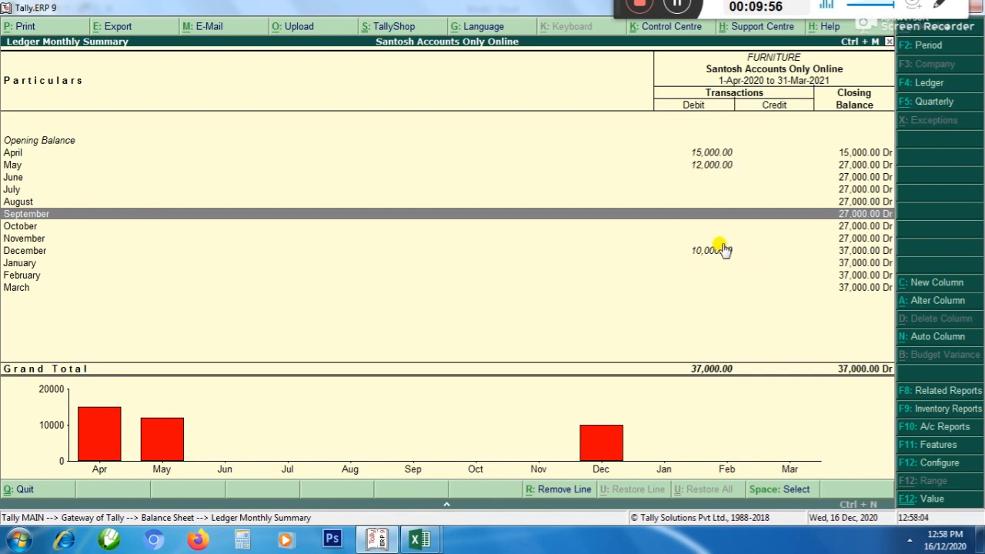
# Switch to the Book1 workbook in Excel and add Furniture as the next asset in A4
pyautogui.hotkey('alt', 'Tab')
pyautogui.write('Fur')
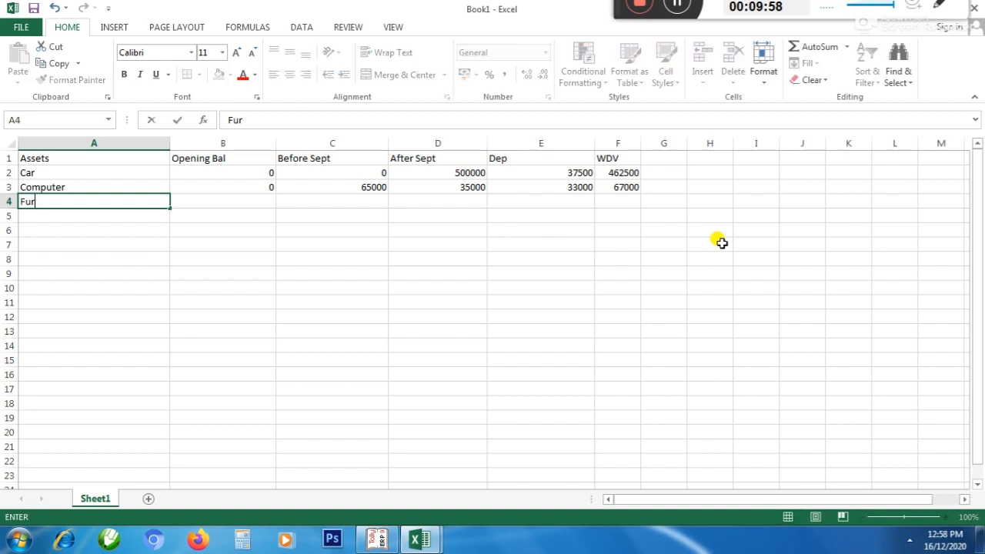
pyautogui.press('Return')
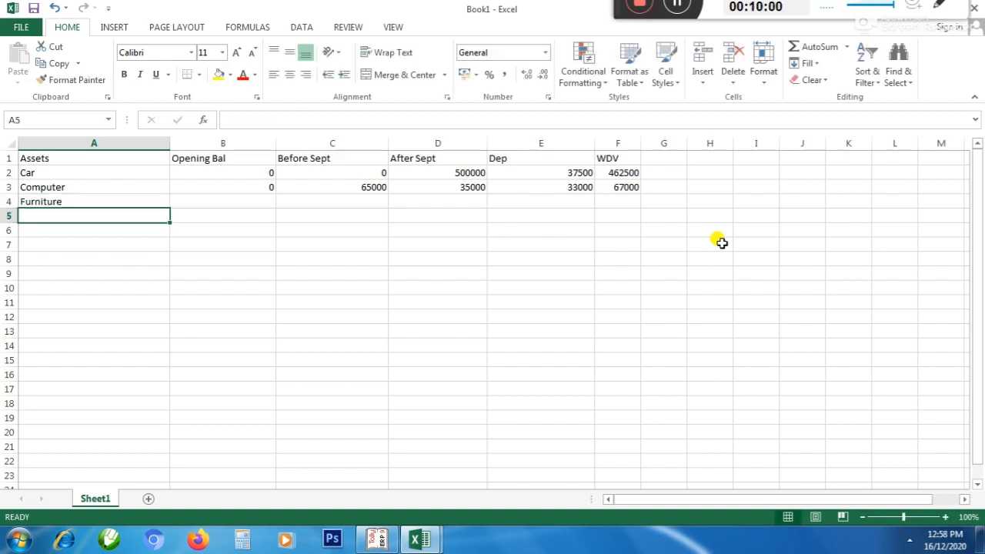
pyautogui.click(7, 139)
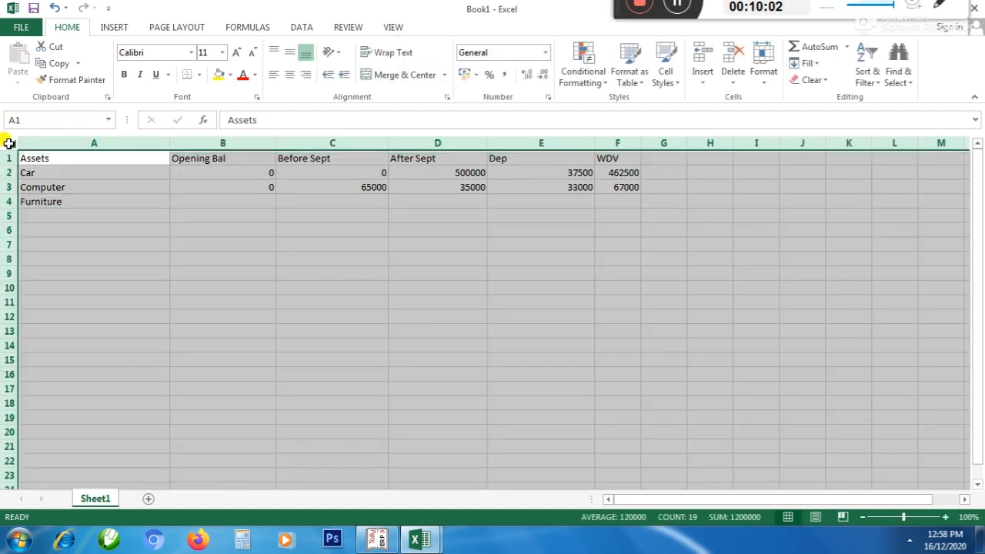
pyautogui.click(209, 241)
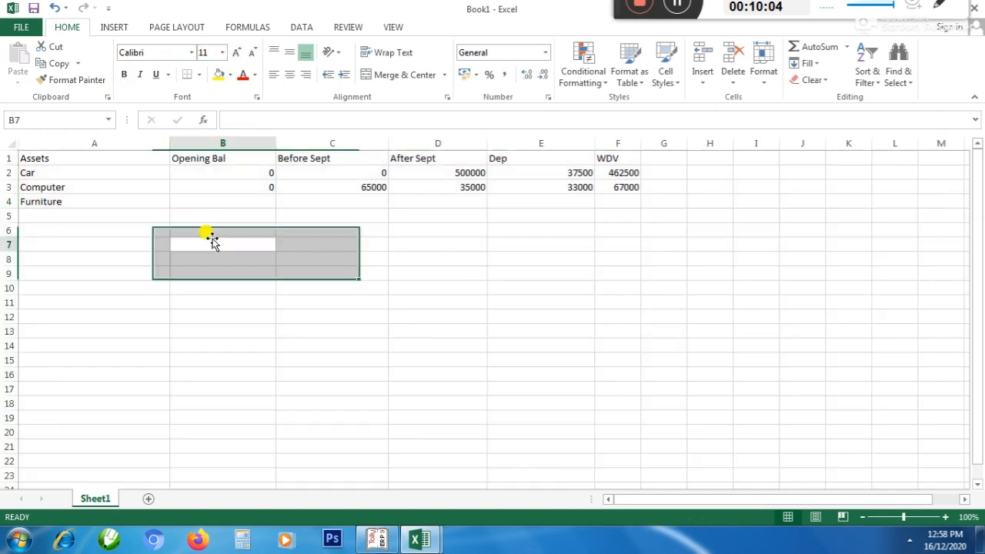
pyautogui.keyDown('ctrl'); pyautogui.scroll(3, 209, 239); pyautogui.keyUp('ctrl')
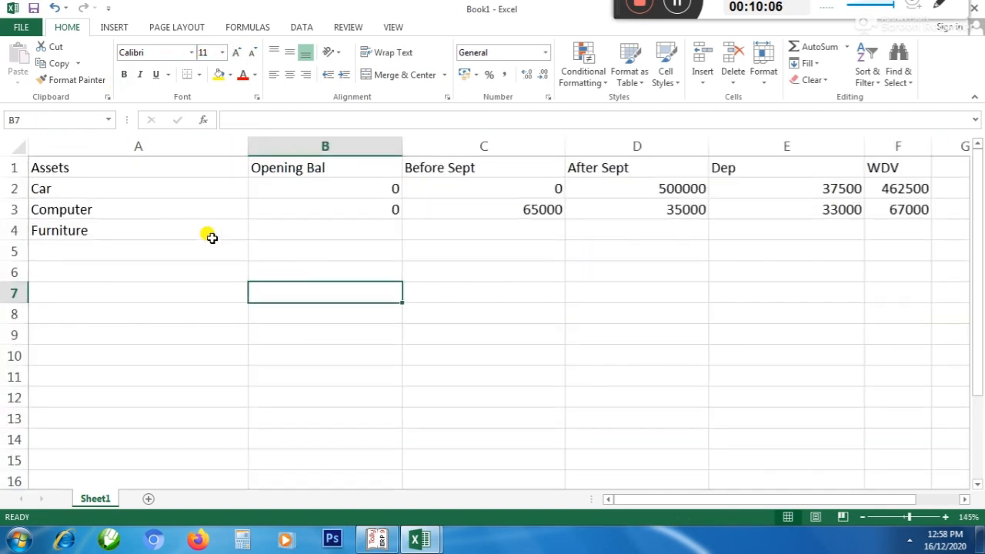
# Enter 0 as the Furniture's opening balance in B4 under Opening Bal
pyautogui.click(100, 230)
pyautogui.click(330, 229)
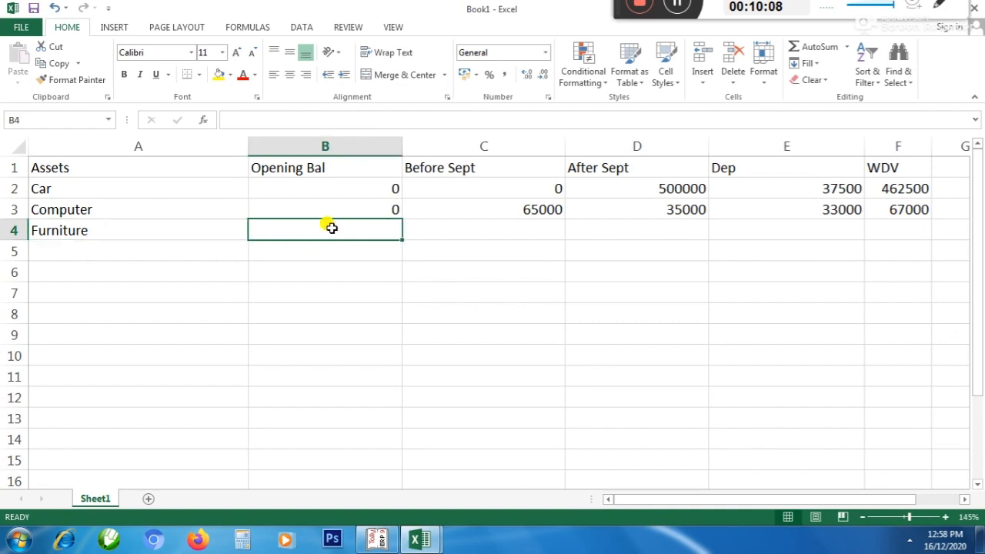
pyautogui.write('0')
pyautogui.press('Tab')
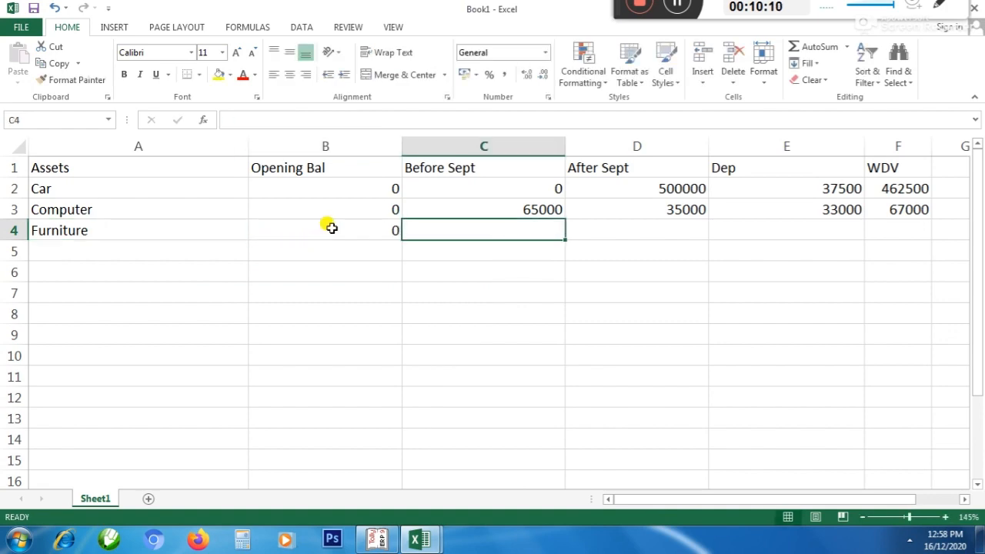
pyautogui.hotkey('alt', 'Tab')
pyautogui.hotkey('alt', 'Tab')
# Set the Furniture's opening balance in B4 to 10000, checking the FURNITURE ledger in Tally
pyautogui.click(330, 228)
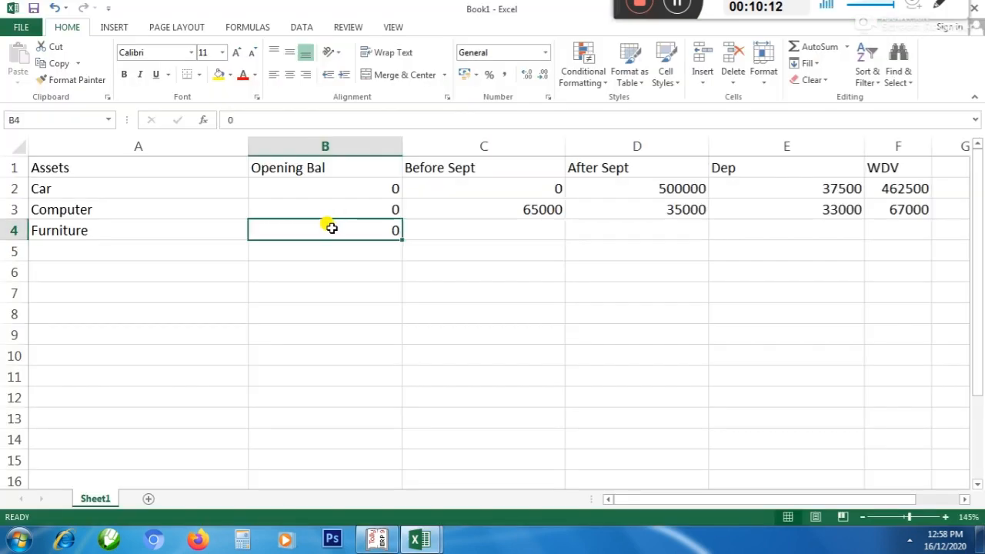
pyautogui.write('10000')
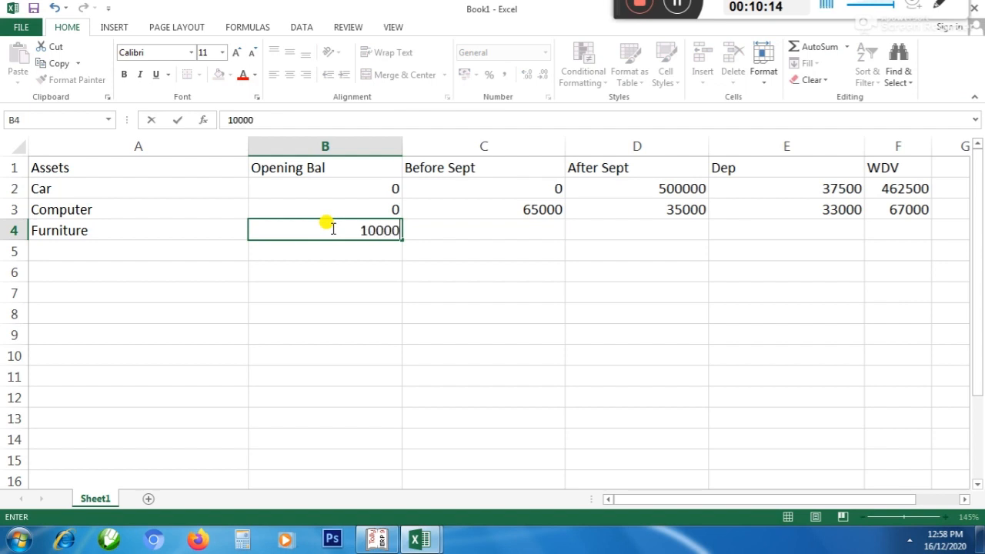
pyautogui.hotkey('alt', 'Tab')
pyautogui.press('Up')
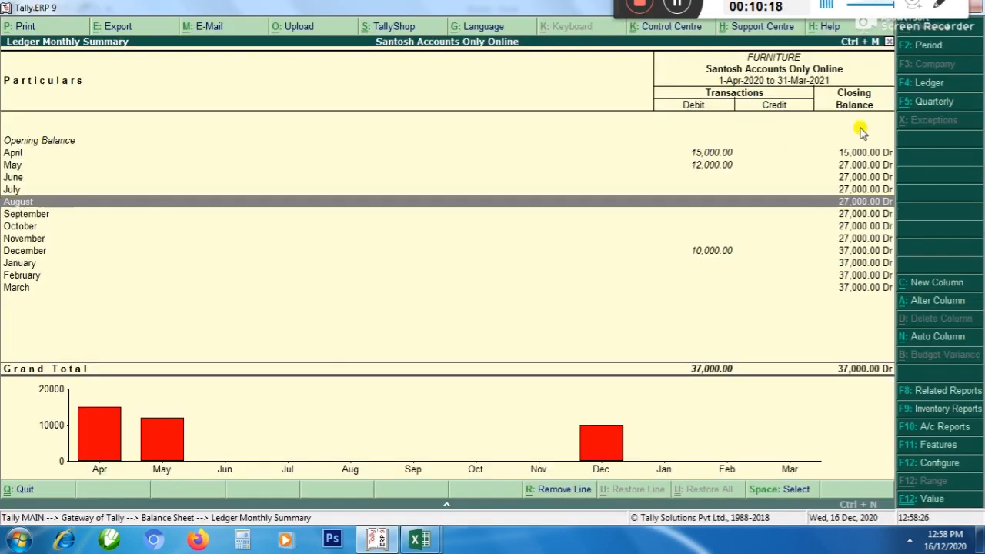
pyautogui.hotkey('alt', 'Tab')
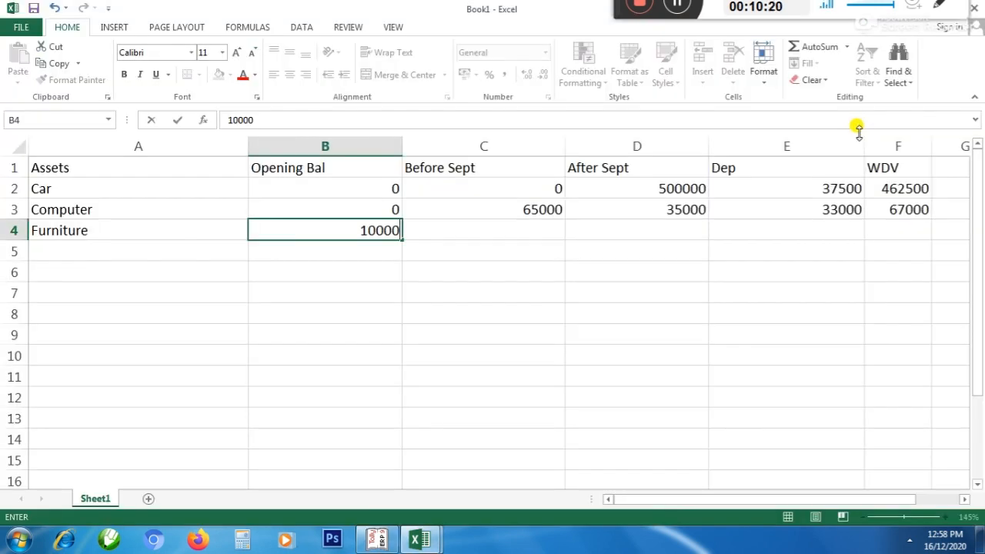
pyautogui.press('Tab')
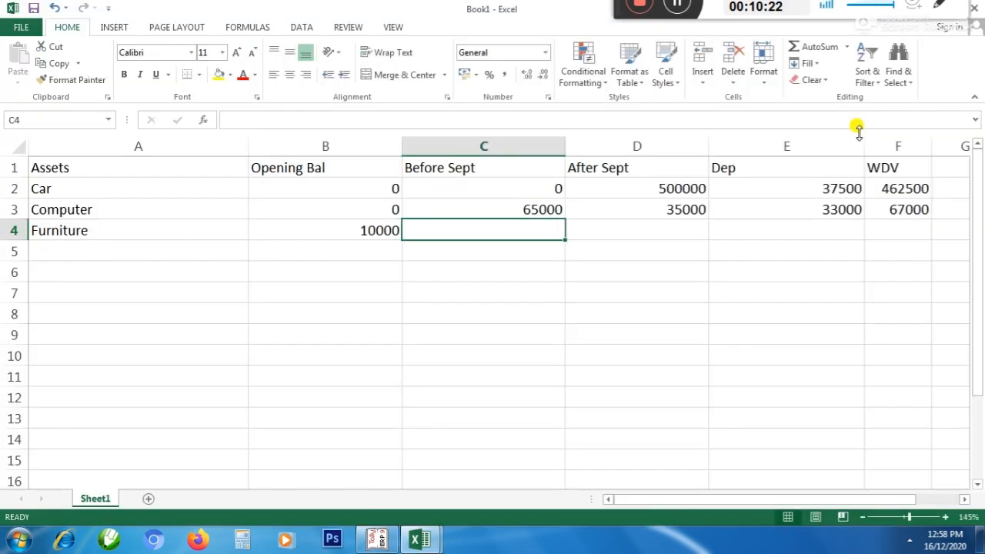
pyautogui.press('Left')
pyautogui.press('Right')
# Check the April and May purchases in Tally's FURNITURE ledger and enter 27000 in C4 under Before Sept
pyautogui.hotkey('alt', 'Tab')
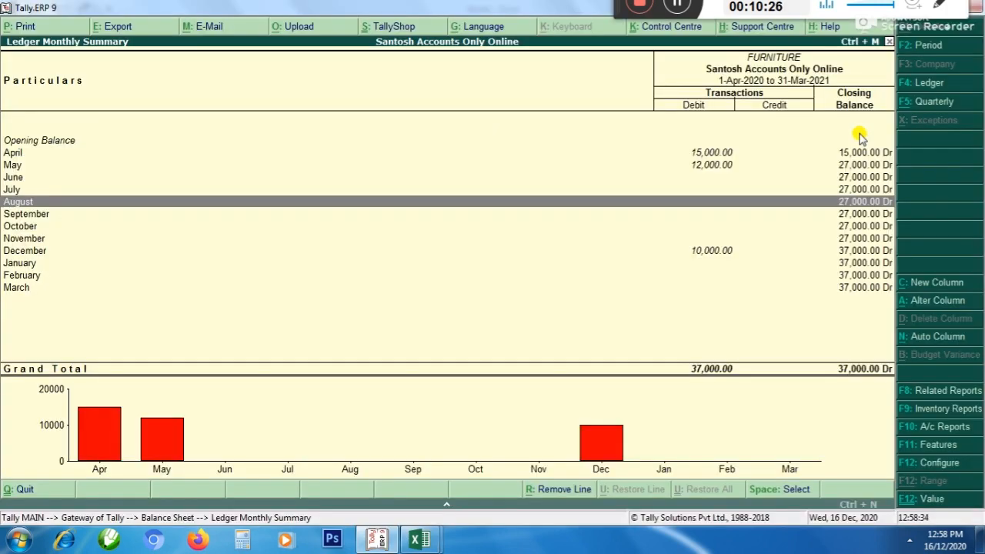
pyautogui.hotkey('alt', 'Tab')
pyautogui.write('2')
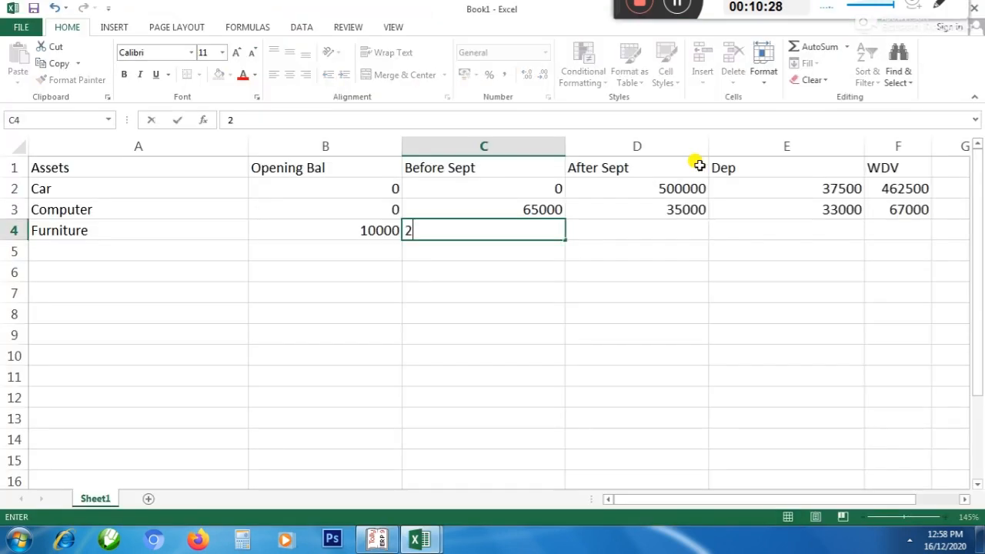
pyautogui.write('7000')
pyautogui.press('Right')
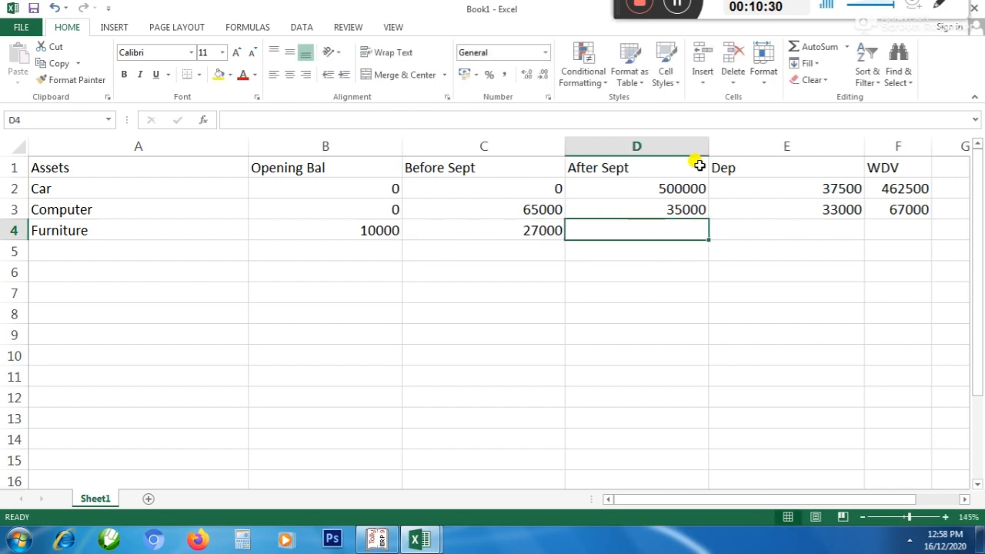
# Check the December purchase in Tally's FURNITURE ledger and enter 10000 in D4 under After Sept
pyautogui.hotkey('alt', 'Tab')
# Look up the Furniture depreciation rate in the finalization workbook and return to the Book1 schedule
pyautogui.hotkey('alt', 'Tab')
pyautogui.write('1')
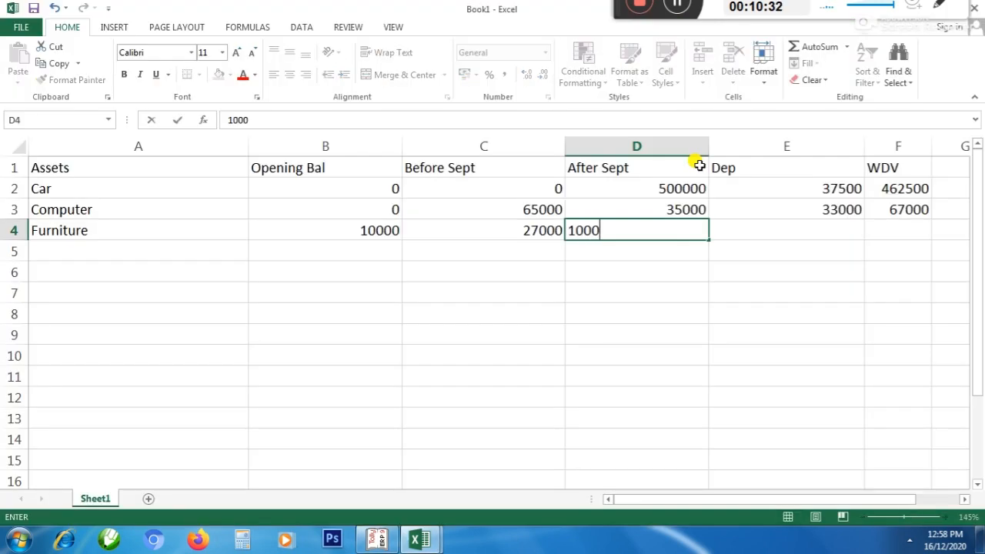
pyautogui.press('Return')
pyautogui.press('Return')
pyautogui.press('Return')
pyautogui.hotkey('alt', 'Tab')
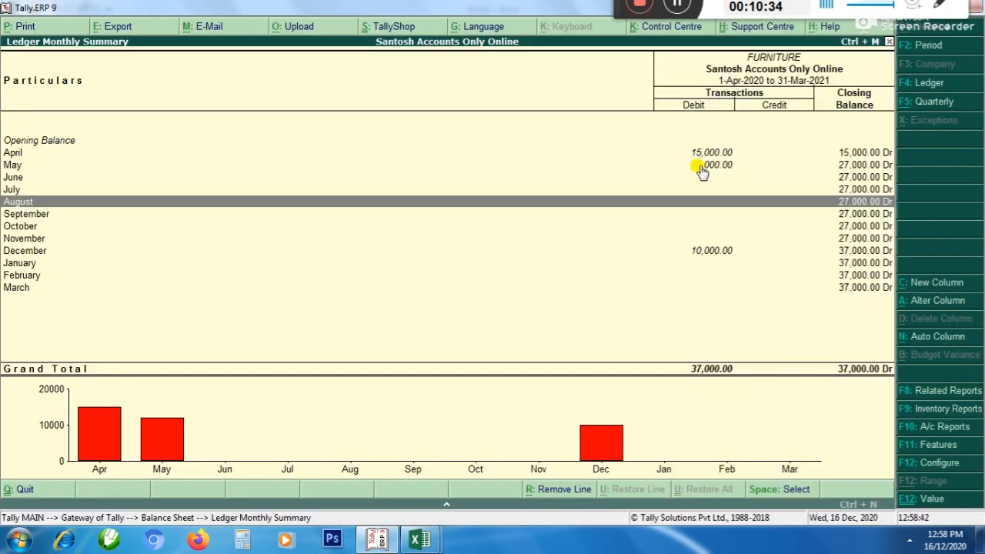
pyautogui.moveTo(418, 543)
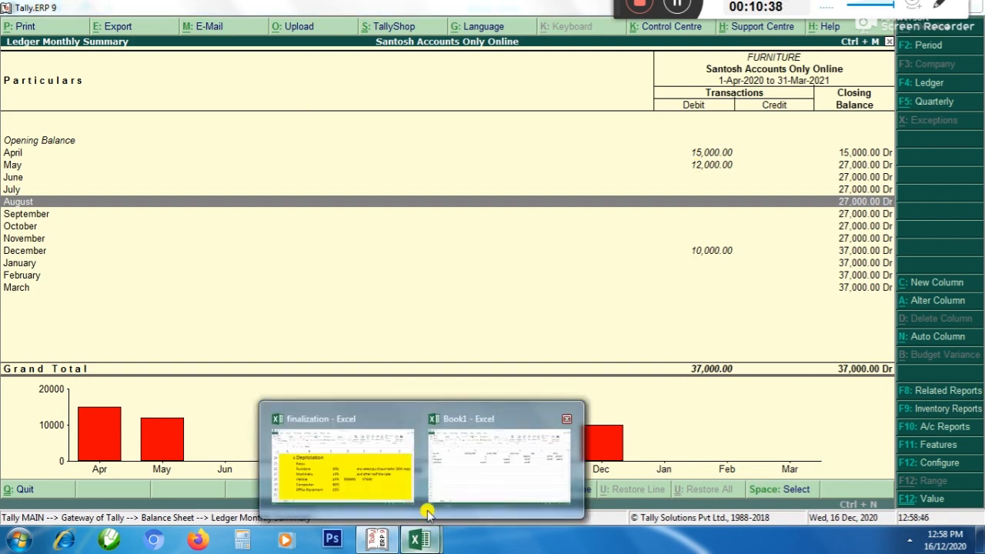
pyautogui.click(382, 485)
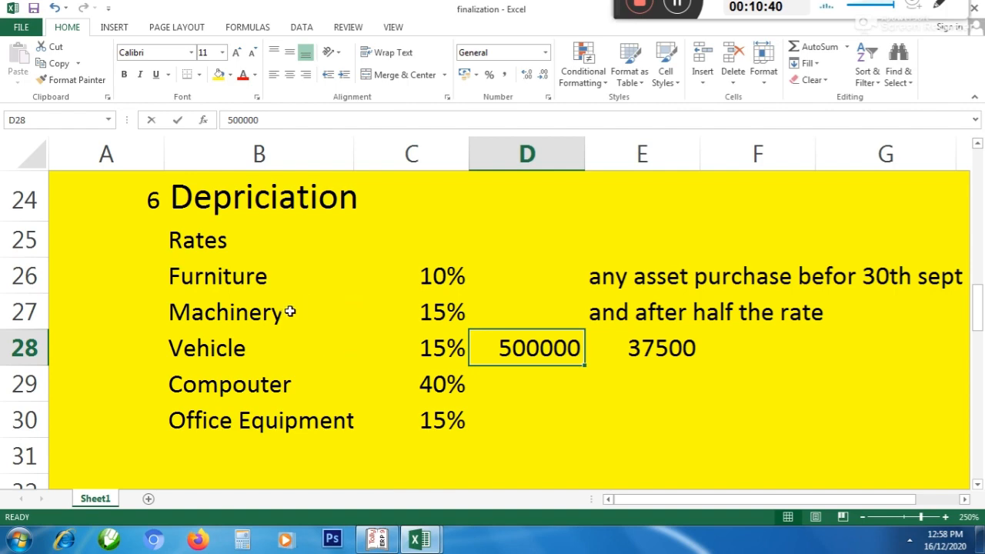
pyautogui.click(414, 275)
pyautogui.hotkey('alt', 'Tab')
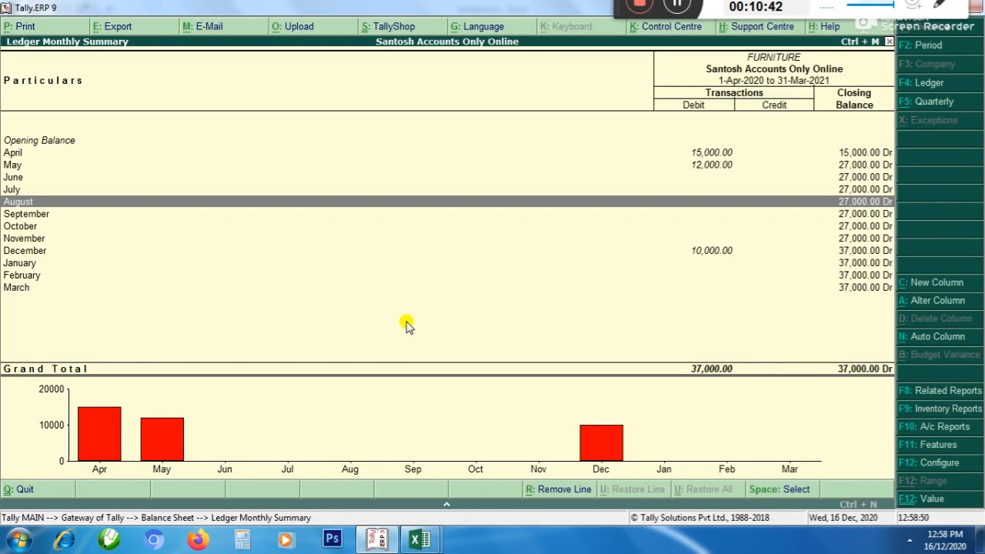
pyautogui.hotkey('alt', 'Tab')
pyautogui.hotkey('alt', 'Tab')
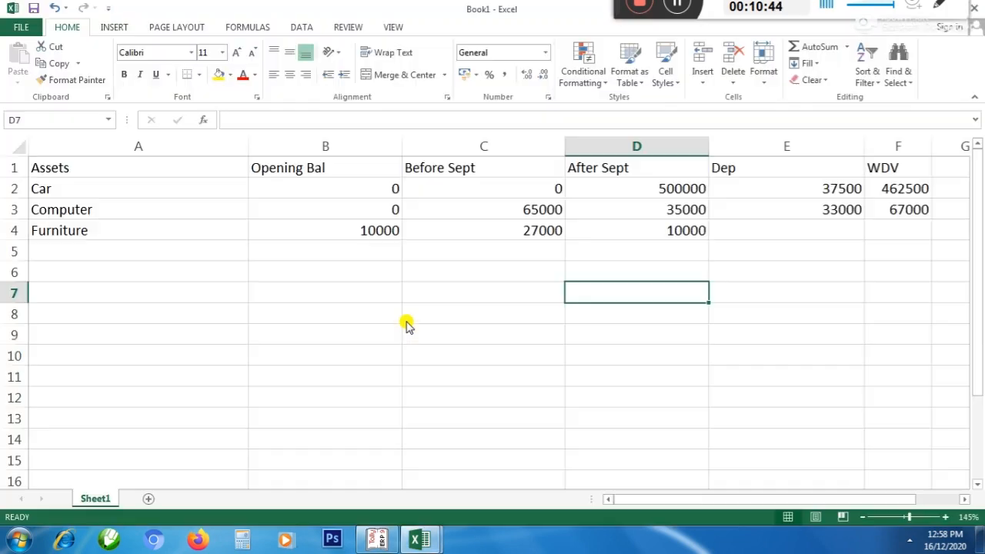
# Add the Furniture's opening balance and before-September purchases in helper cell C8 with the formula =C4+B4
pyautogui.click(406, 320)
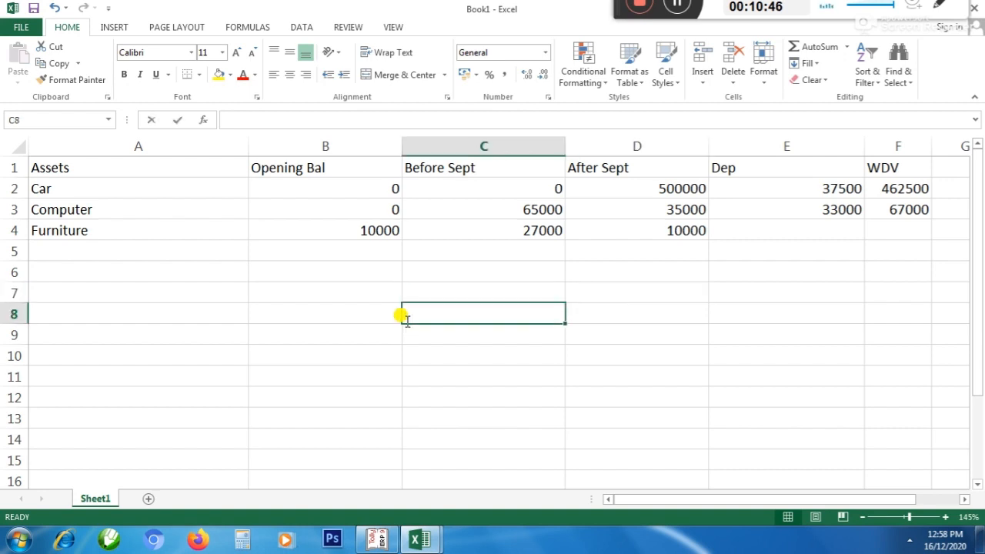
pyautogui.write('=')
pyautogui.press('Up')
pyautogui.press('Up')
pyautogui.press('Up')
pyautogui.press('Up')
pyautogui.press('Up')
pyautogui.write('+')
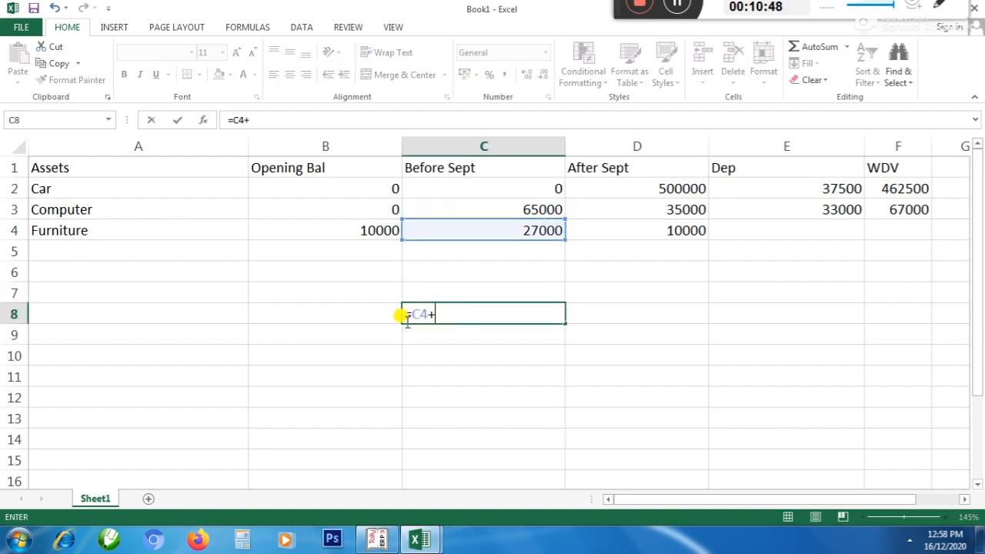
pyautogui.press('Up')
pyautogui.press('Up')
pyautogui.press('Up')
# Calculate full-rate depreciation on the helper total in C9 with the formula =C8*10%
pyautogui.press('Up')
pyautogui.press('Left')
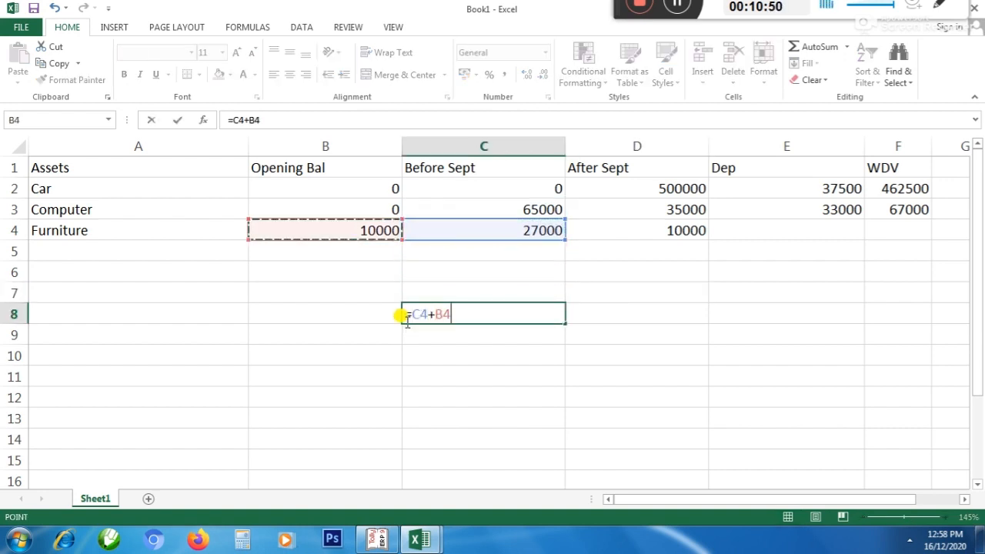
pyautogui.press('Return')
pyautogui.write('=')
pyautogui.press('Up')
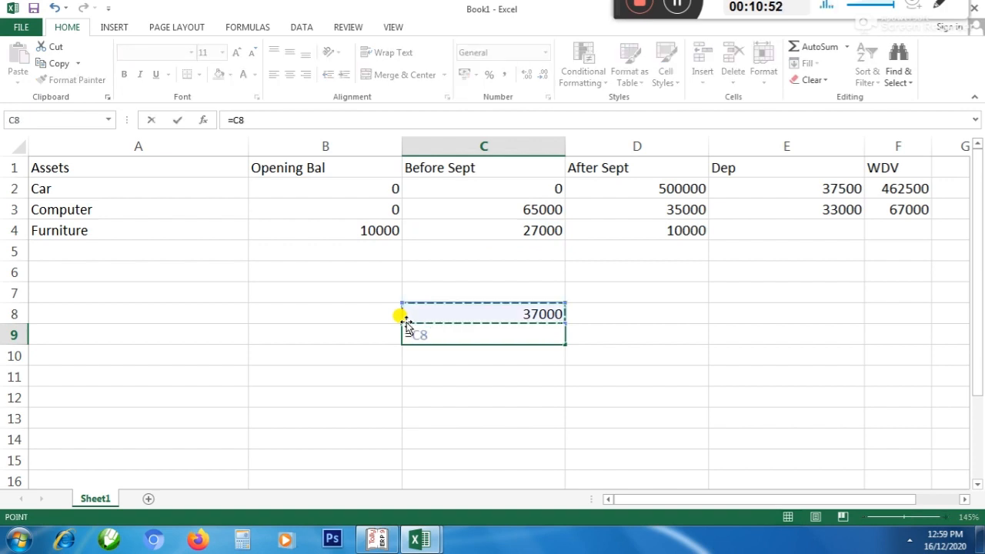
pyautogui.write('*10%')
pyautogui.press('Return')
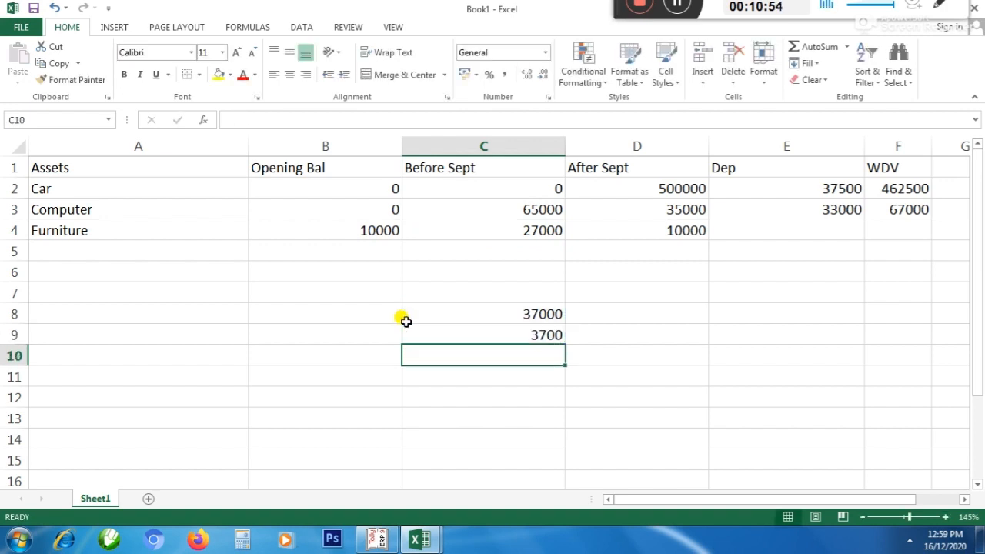
# Enter 10000 in helper cell D8 and calculate its half-rate depreciation in D9 with the formula =D8*5%
pyautogui.press('Up')
pyautogui.press('Up')
pyautogui.press('Right')
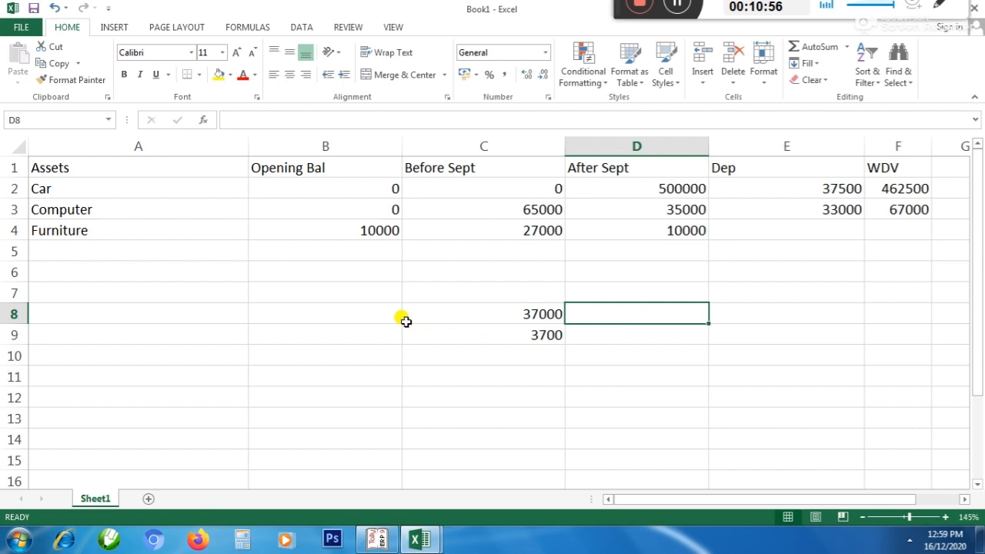
pyautogui.write('10000')
pyautogui.press('Return')
pyautogui.write('=')
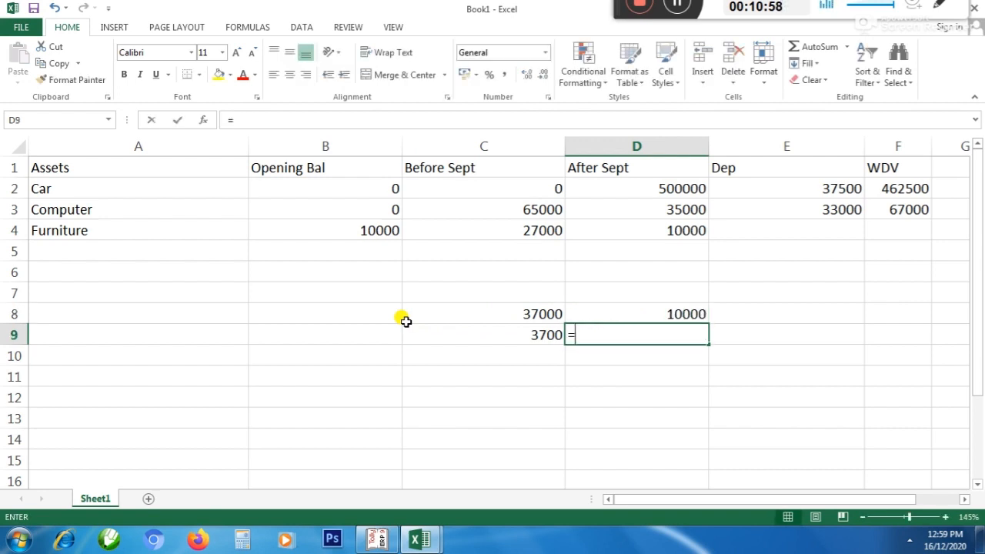
pyautogui.press('Up')
pyautogui.write('*5')
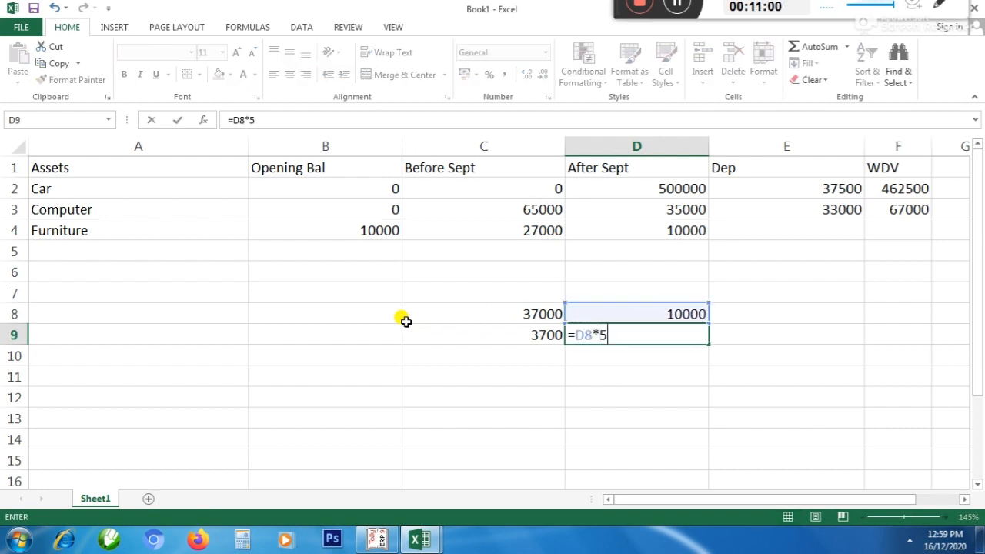
pyautogui.write('%')
pyautogui.press('Return')
# Total the Furniture's full-rate and half-rate depreciation in E9 with the formula =C9+D9
pyautogui.press('Up')
pyautogui.press('Right')
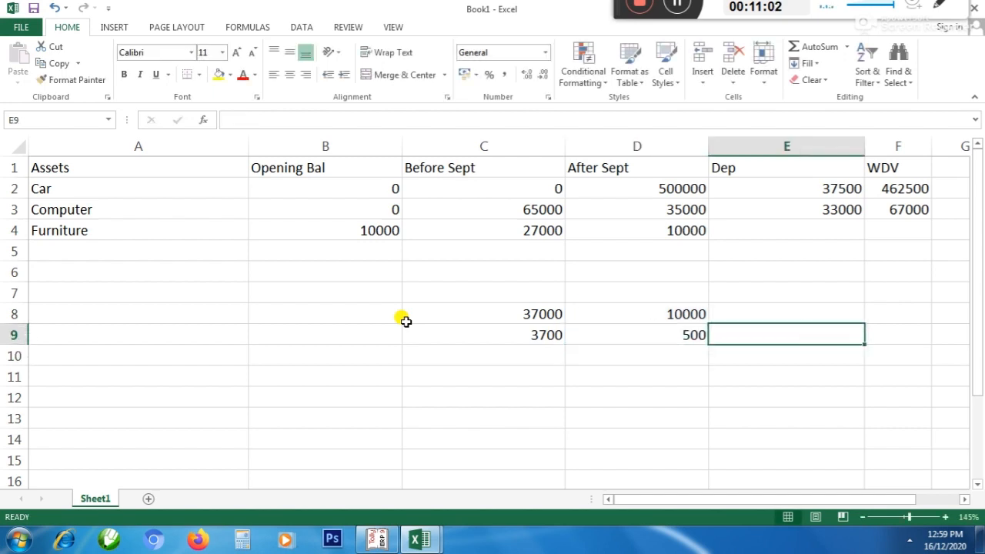
pyautogui.write('=')
pyautogui.press('Left')
pyautogui.press('Left')
pyautogui.write('+')
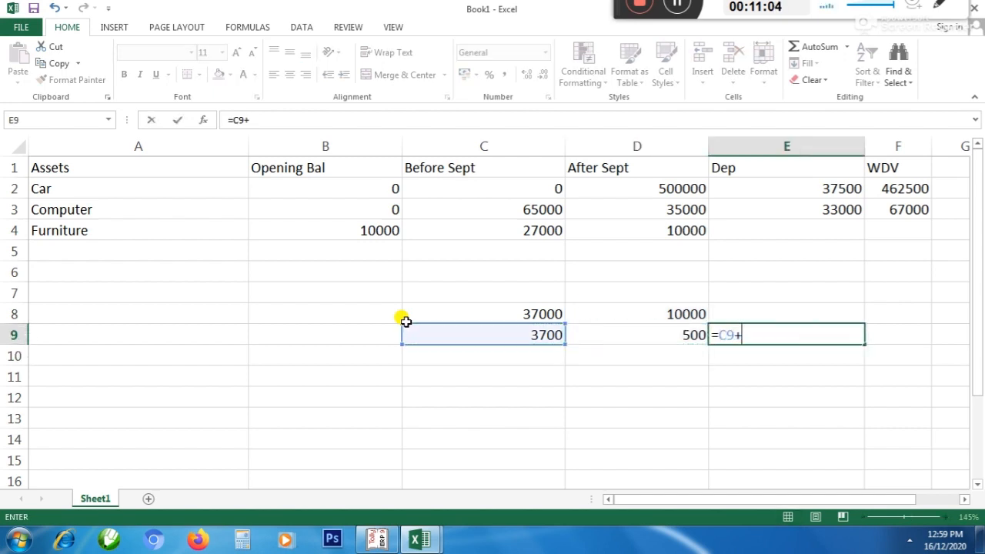
pyautogui.press('Left')
pyautogui.press('Return')
# Enter 4200 as the Furniture's depreciation in E4 under Dep
pyautogui.press('Up')
pyautogui.press('Up')
pyautogui.press('Up')
pyautogui.press('Up')
pyautogui.press('Up')
pyautogui.press('Up')
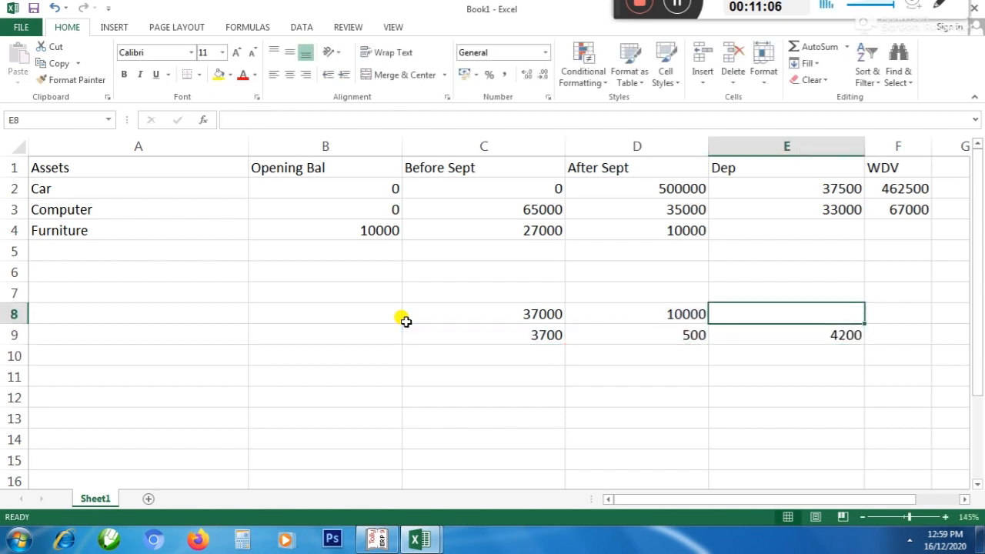
pyautogui.write('4200')
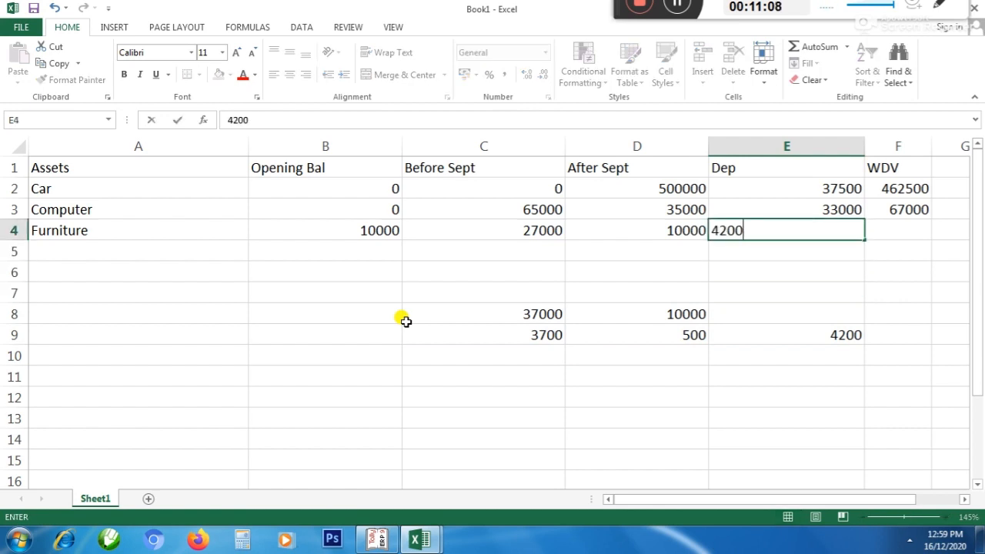
pyautogui.press('Return')
# Examine the helper total in C8 and the Furniture amounts in B4:C4 that it adds up
pyautogui.press('Down')
pyautogui.press('Down')
pyautogui.press('Down')
pyautogui.press('Left')
pyautogui.press('Left')
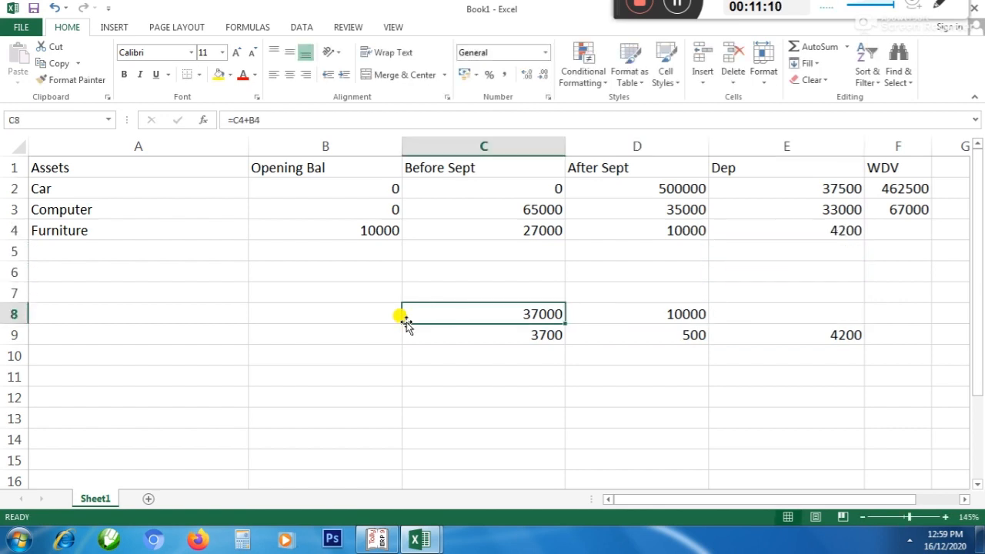
pyautogui.press('Up')
pyautogui.press('Up')
pyautogui.press('Up')
pyautogui.press('Up')
pyautogui.press('Up')
pyautogui.press('Down')
pyautogui.hotkey('shift', 'Left')
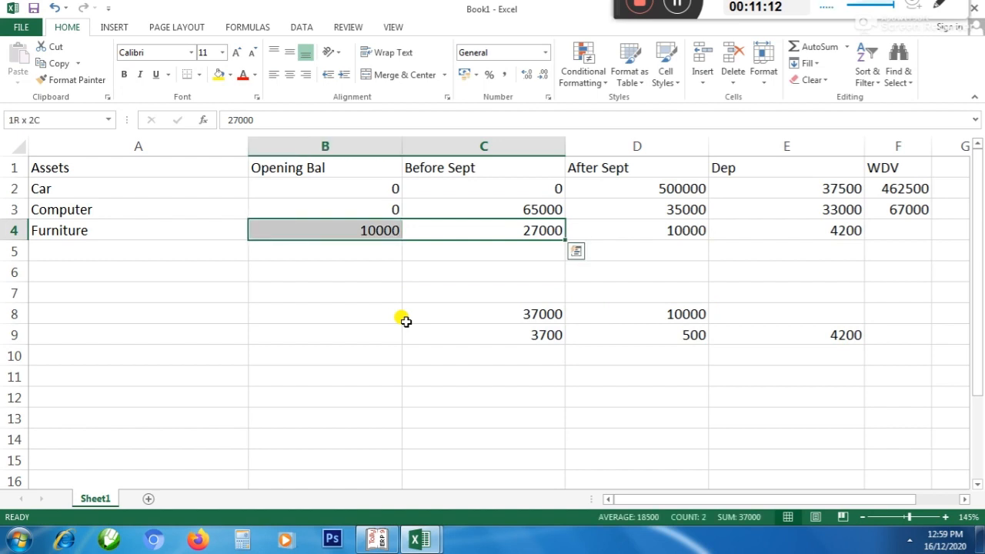
# Compare the helper amounts in C8 and D8 with the Furniture's After Sept amount in D4
pyautogui.press('Down')
pyautogui.press('Down')
pyautogui.press('Down')
pyautogui.press('Down')
pyautogui.press('Down')
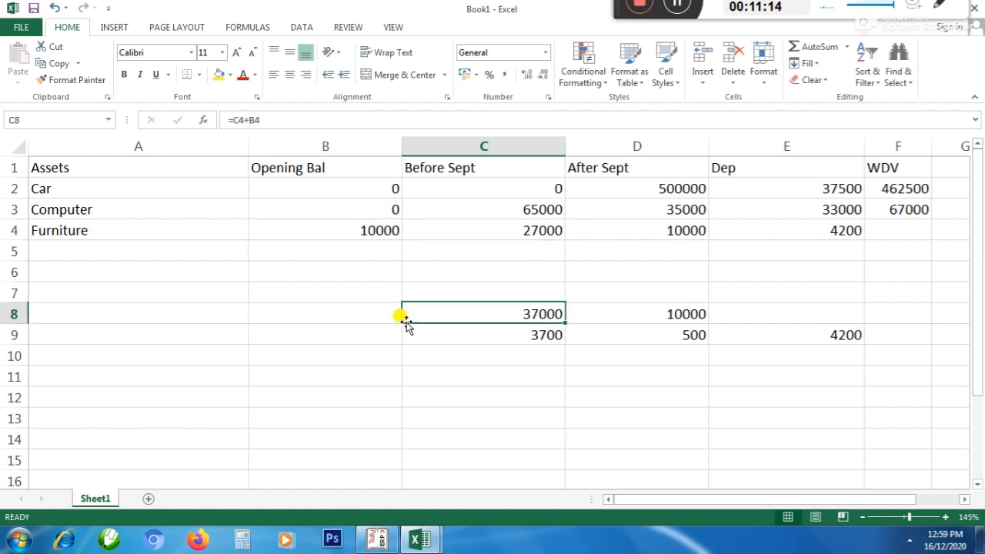
pyautogui.press('Up')
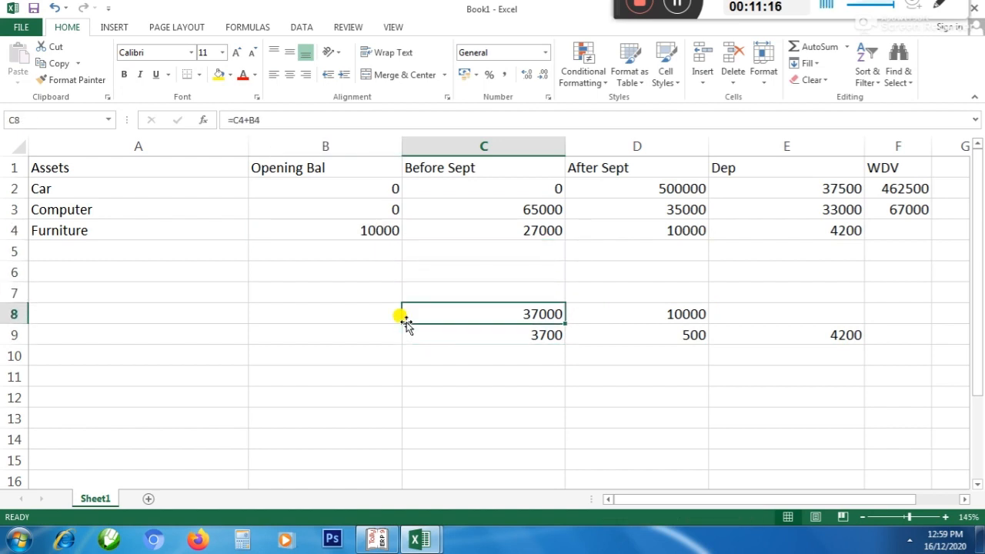
pyautogui.press('Right')
pyautogui.press('Up')
pyautogui.press('Up')
pyautogui.press('Up')
pyautogui.press('Up')
pyautogui.press('Up')
pyautogui.press('Down')
pyautogui.press('Down')
pyautogui.press('Down')
pyautogui.press('Down')
pyautogui.press('Down')
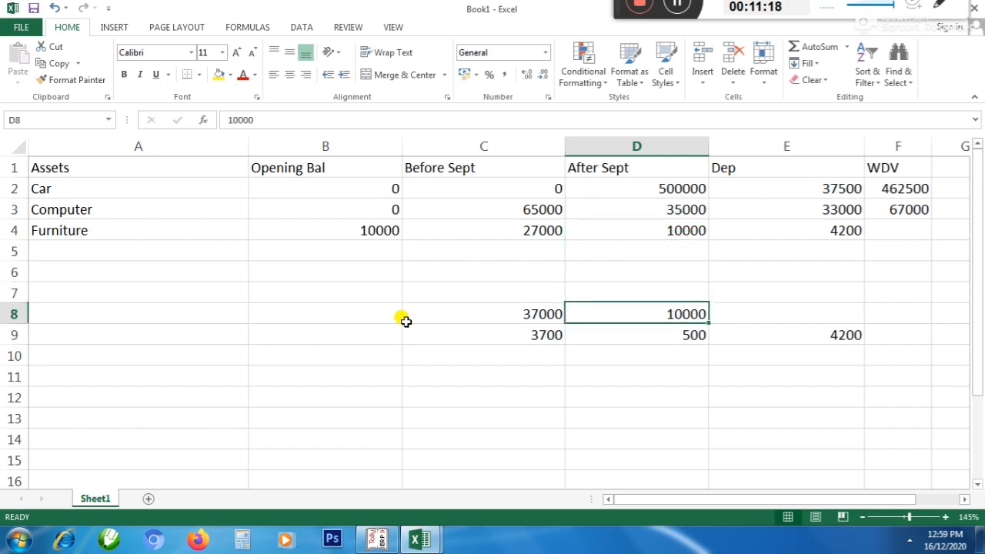
pyautogui.press('Down')
pyautogui.press('Up')
# Clear the helper calculations in cells C8:F9
pyautogui.press('Left')
pyautogui.hotkey('shift', 'Right')
pyautogui.hotkey('shift', 'Right')
pyautogui.hotkey('shift', 'Right')
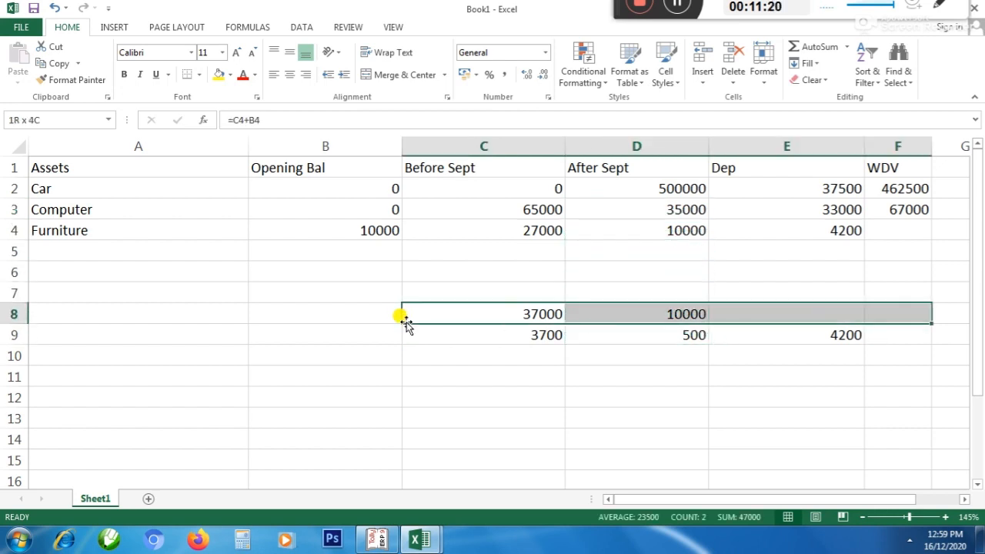
pyautogui.hotkey('shift', 'Down')
pyautogui.press('Delete')
# Calculate the Furniture's WDV in F4 with the formula =B4+C4+D4-E4
pyautogui.press('Up')
pyautogui.press('Up')
pyautogui.press('Up')
pyautogui.press('Up')
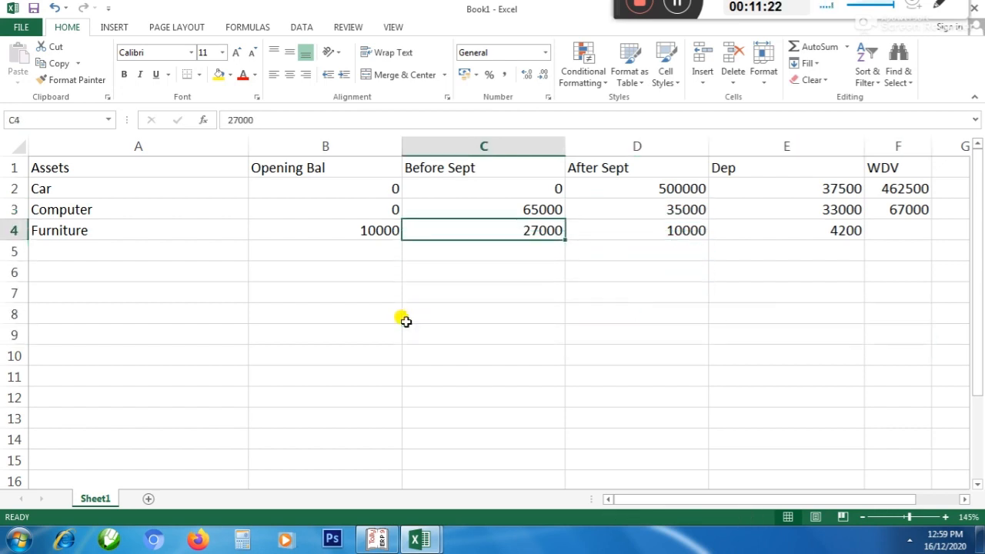
pyautogui.press('Right')
pyautogui.press('Right')
pyautogui.press('Right')
pyautogui.write('=')
pyautogui.press('Left')
pyautogui.press('Left')
pyautogui.press('Left')
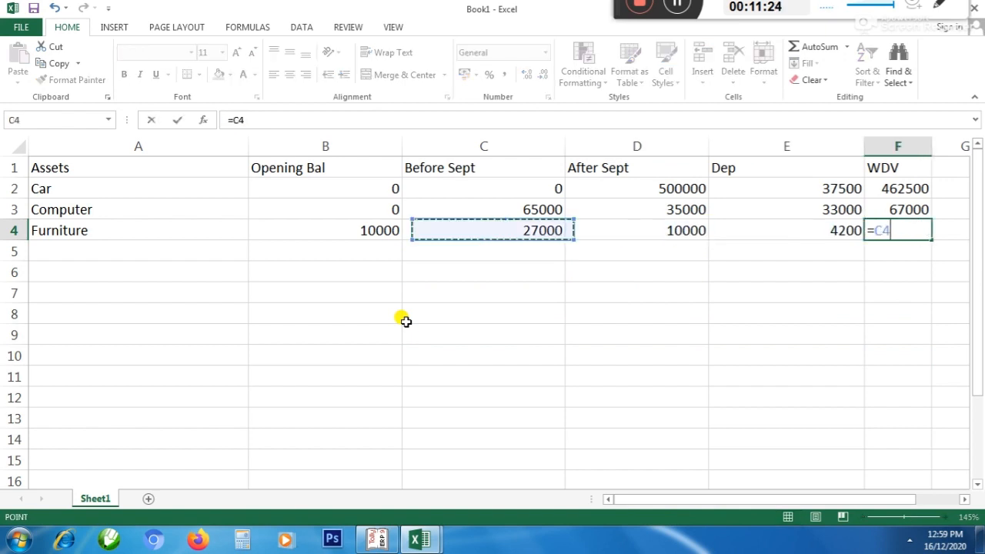
pyautogui.press('Left')
pyautogui.write('+')
pyautogui.press('Left')
pyautogui.press('Left')
pyautogui.press('Left')
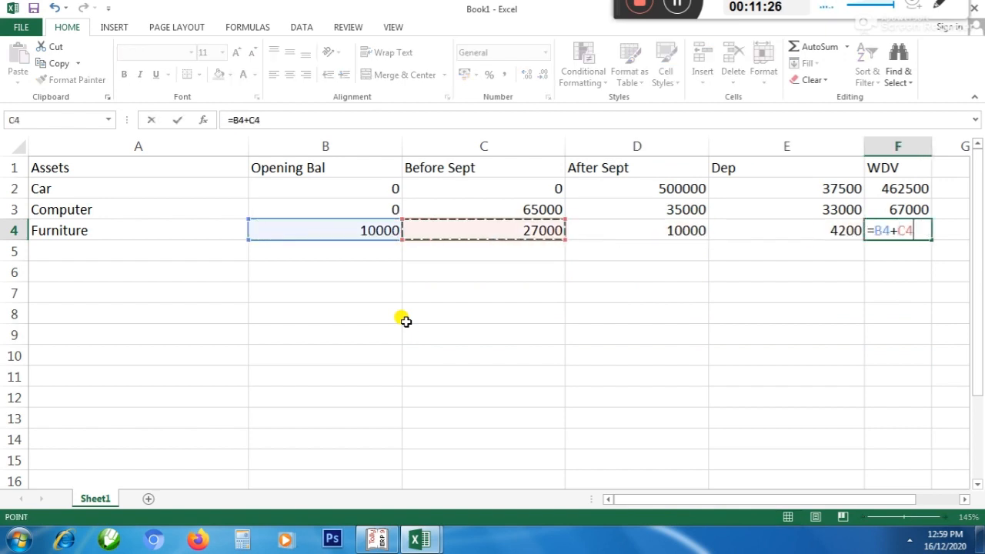
pyautogui.write('+')
pyautogui.press('Left')
pyautogui.press('Left')
pyautogui.press('Left')
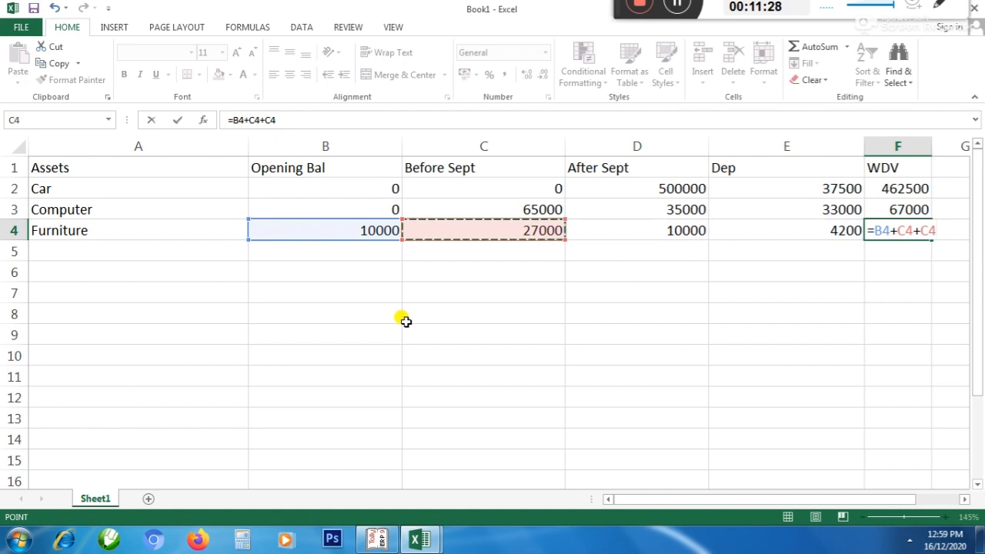
pyautogui.press('Right')
pyautogui.write('-')
# Switch to Tally and check the Machinery ledger's monthly summary for the month of purchase
pyautogui.press('Left')
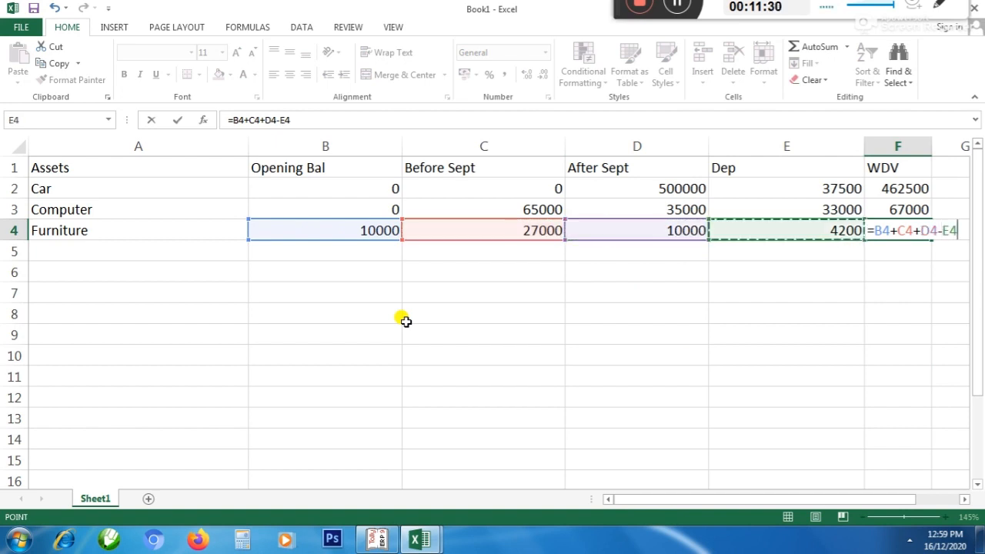
pyautogui.press('Return')
pyautogui.press('Left')
pyautogui.press('Left')
pyautogui.press('Left')
pyautogui.press('Left')
pyautogui.press('Left')
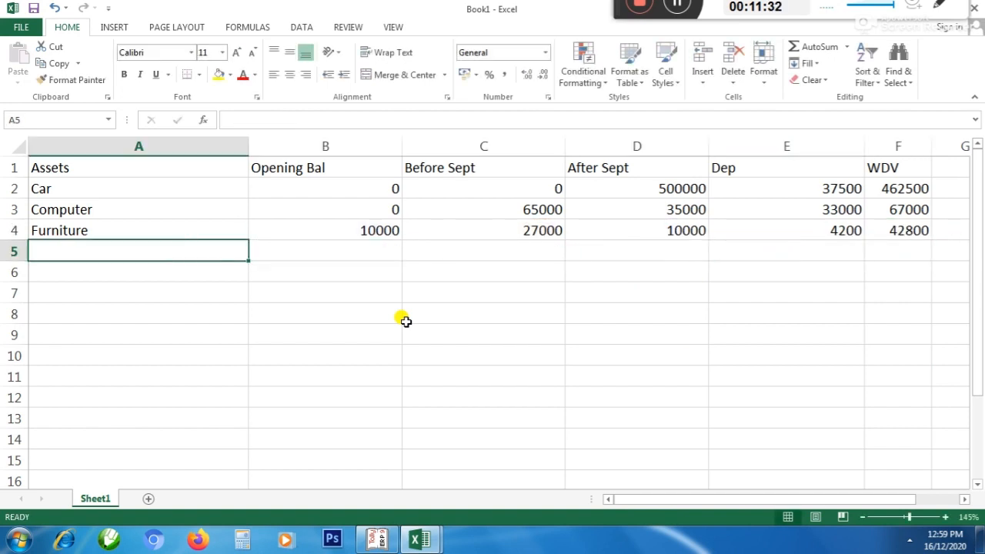
pyautogui.hotkey('alt', 'Tab')
pyautogui.press('Escape')
pyautogui.press('Down')
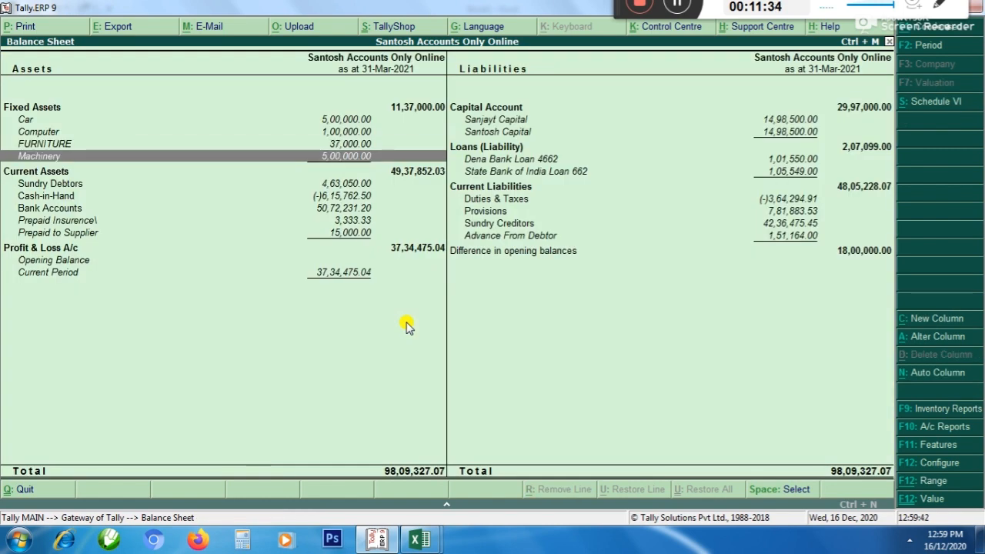
pyautogui.press('Return')
pyautogui.press('Up')
pyautogui.press('Up')
pyautogui.press('Up')
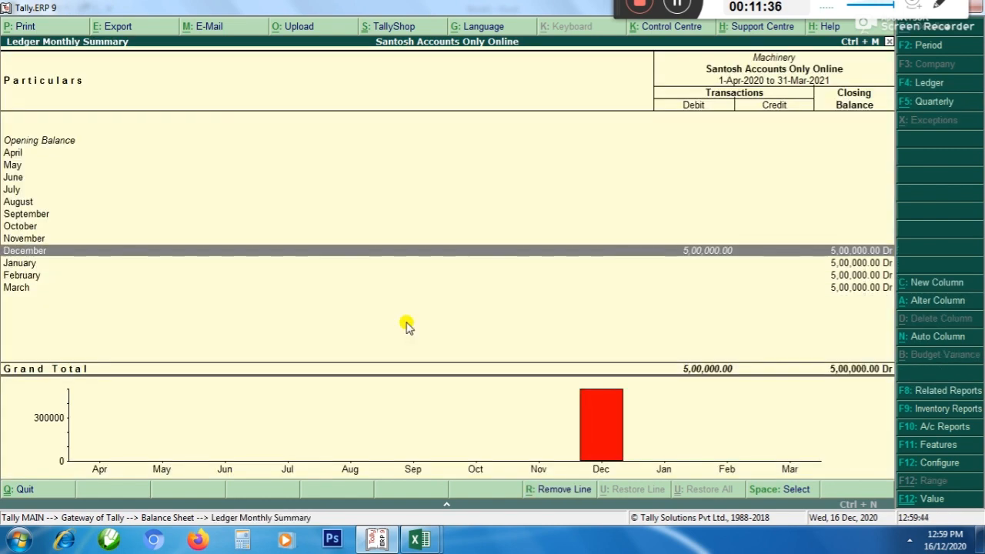
pyautogui.press('Up')
pyautogui.press('Up')
pyautogui.press('Up')
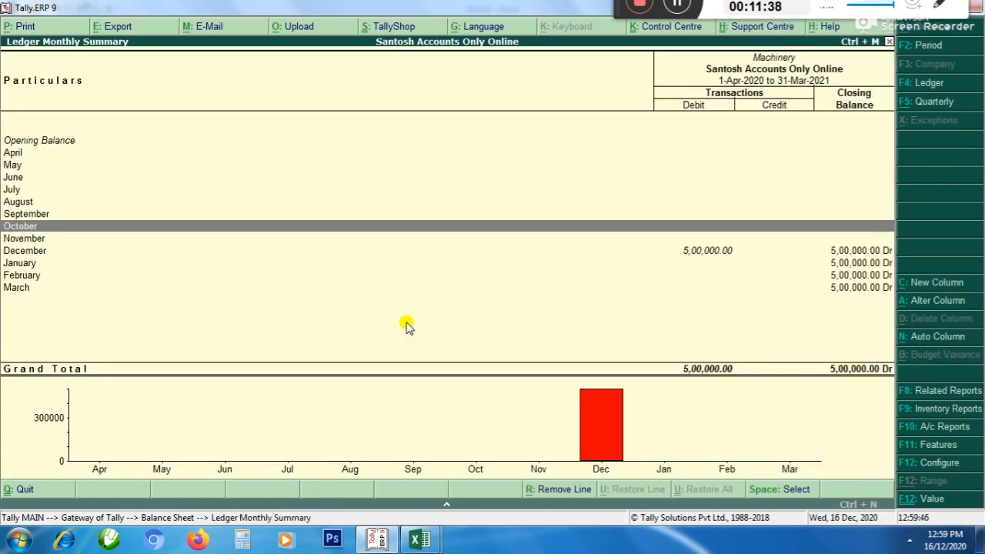
# Switch back to the Excel schedule and enter Mach as the next asset in A5
pyautogui.hotkey('alt', 'Tab')
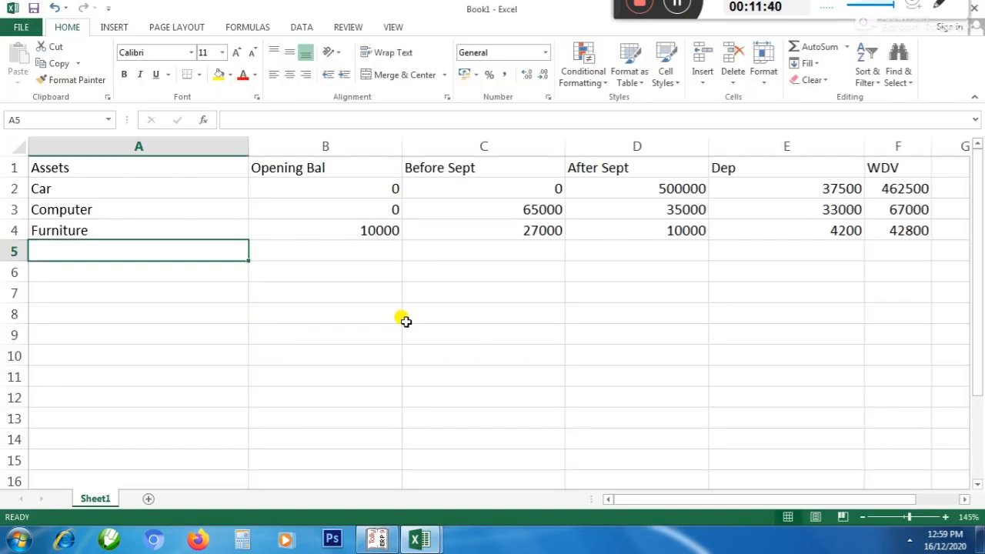
pyautogui.write('Mach\\')
pyautogui.press('Return')
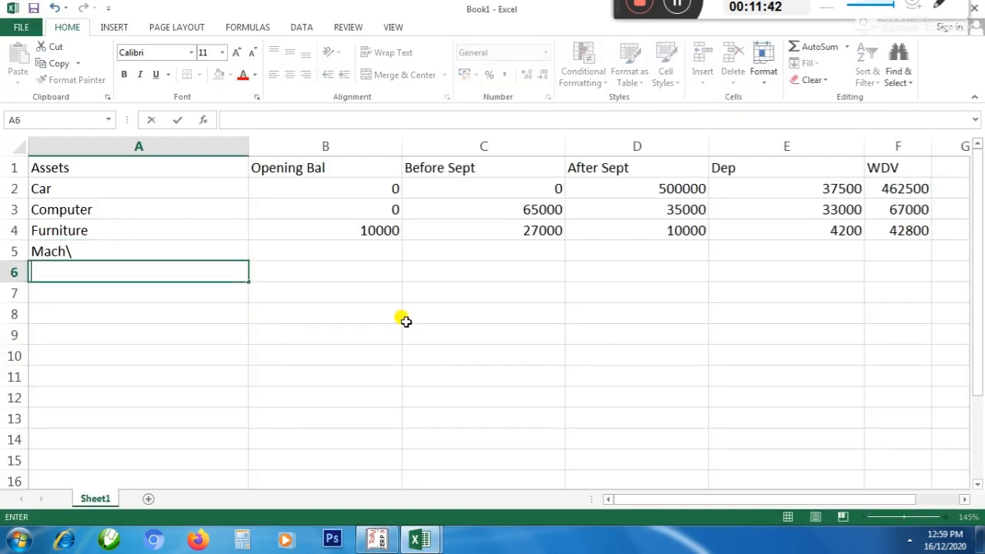
pyautogui.press('Up')
pyautogui.press('F2')
pyautogui.press('BackSpace')
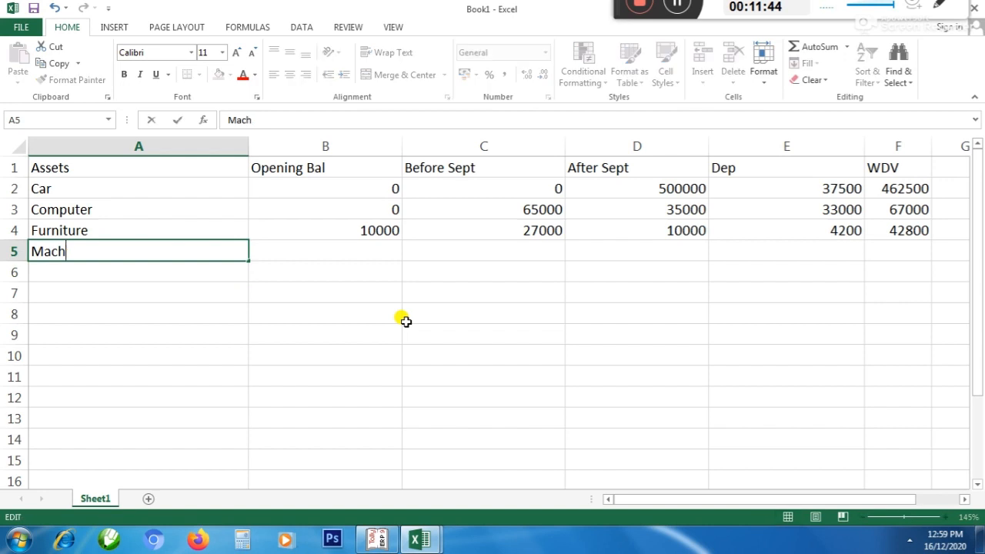
pyautogui.press('Tab')
# Fill in Mach's amounts: 0 for Opening Bal, 0 for Before Sept and 500000 for After Sept
pyautogui.write('0')
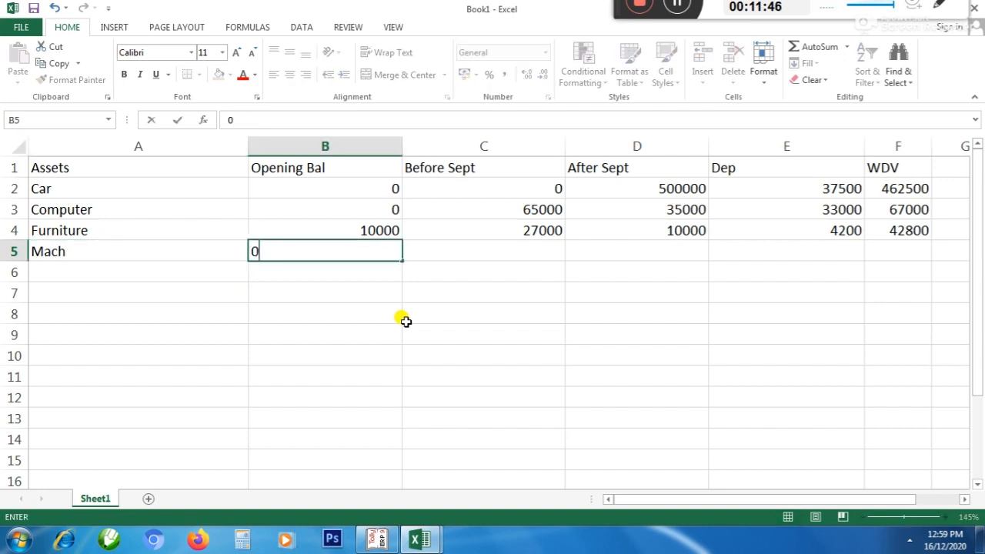
pyautogui.press('Tab')
pyautogui.write('0')
pyautogui.press('Tab')
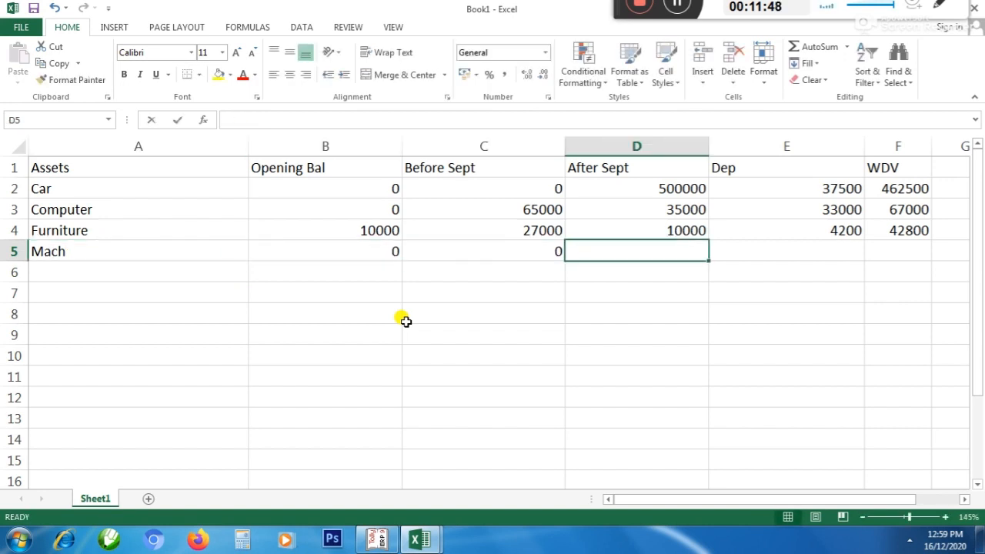
pyautogui.write('500000')
pyautogui.press('Return')
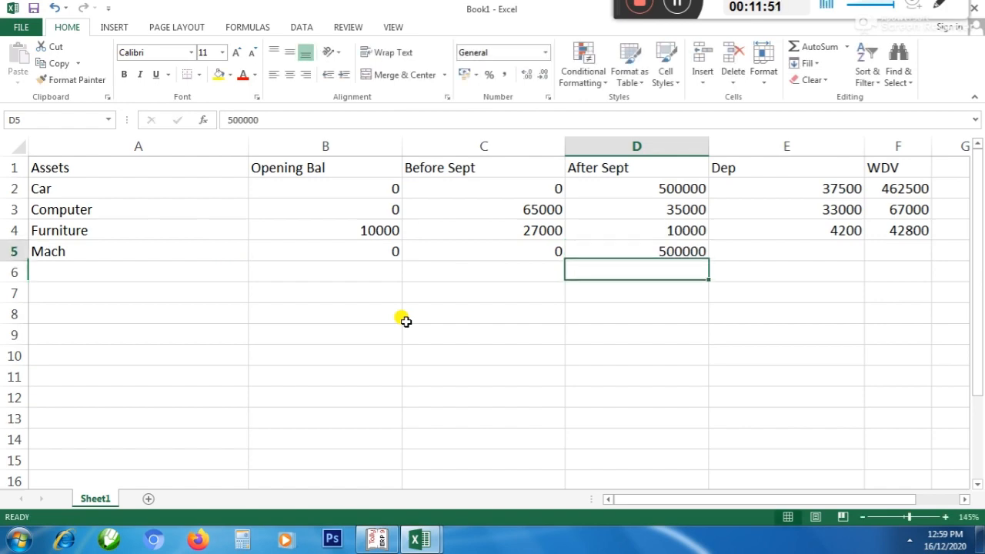
# Check the Machinery depreciation rate in the finalization workbook, then return to Mach's Dep cell E5 in Book1
pyautogui.press('Up')
pyautogui.press('Right')
pyautogui.hotkey('alt', 'Tab')
pyautogui.hotkey('alt', 'Tab')
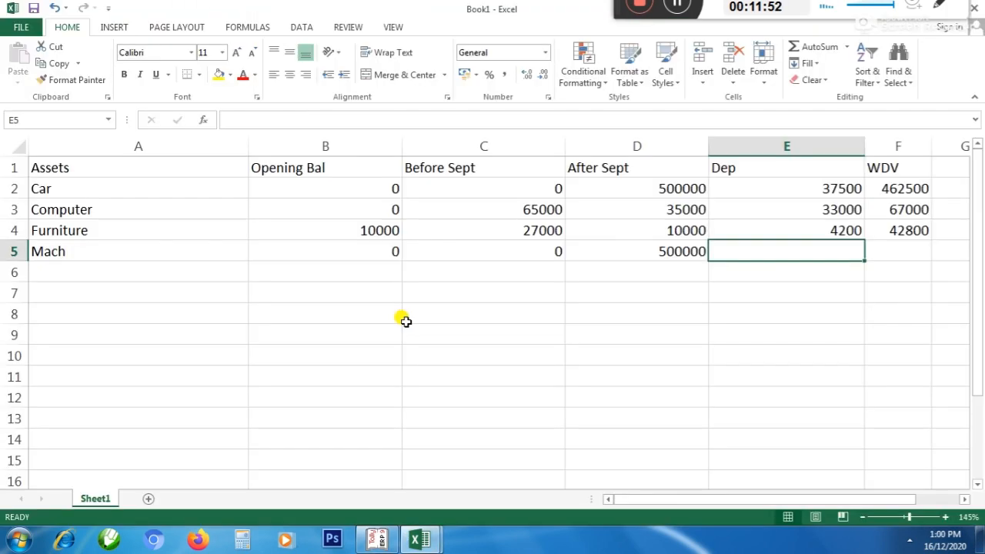
pyautogui.moveTo(397, 526)
pyautogui.click(367, 498)
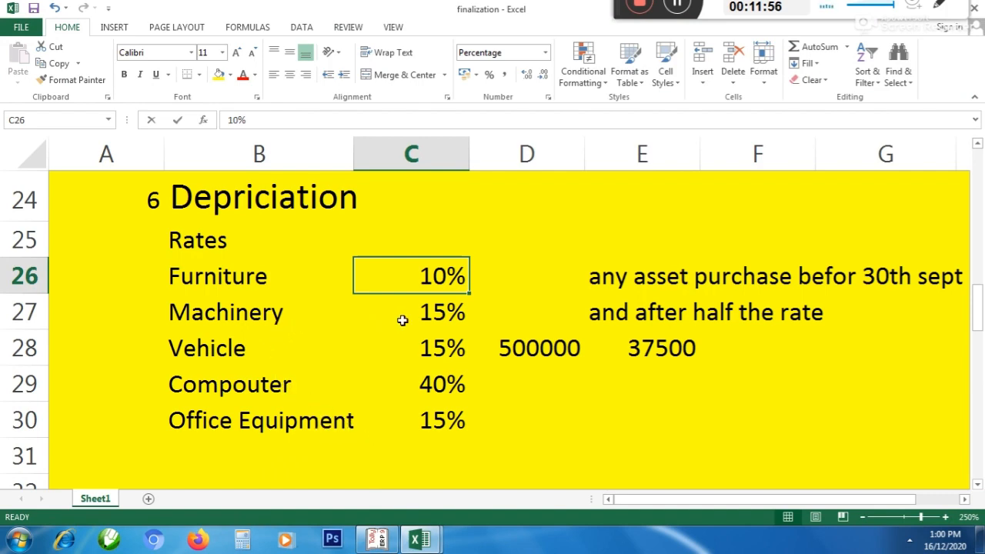
pyautogui.click(378, 540)
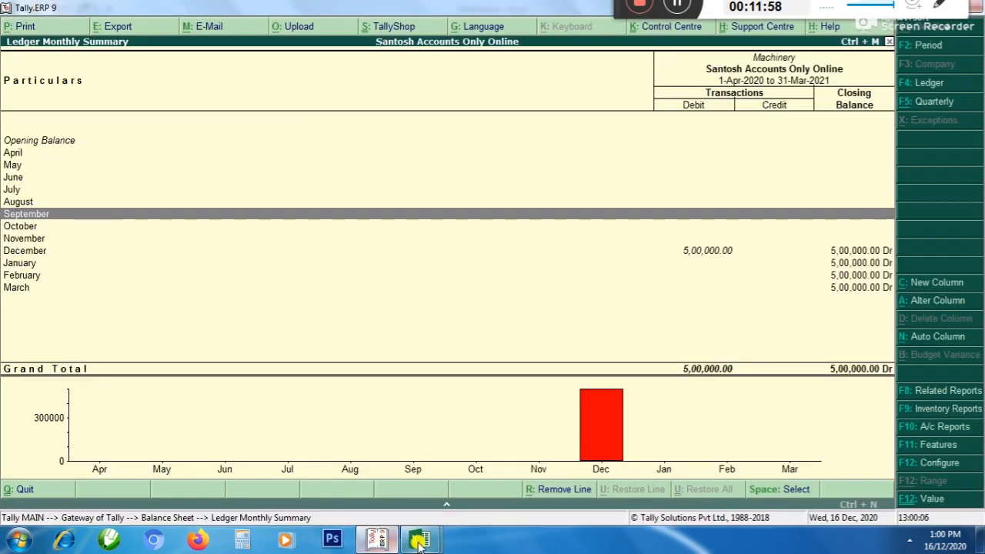
pyautogui.moveTo(419, 540)
pyautogui.click(486, 491)
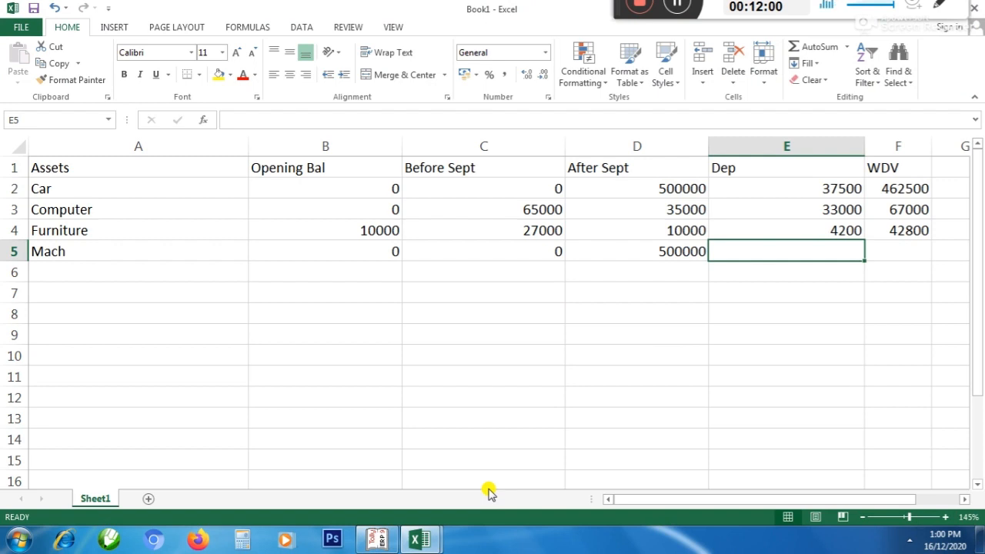
# Calculate Mach's half-rate depreciation in E5 with the formula =D5*7.5%
pyautogui.press('Down')
pyautogui.press('Up')
pyautogui.write('=')
pyautogui.press('Left')
pyautogui.write('*')
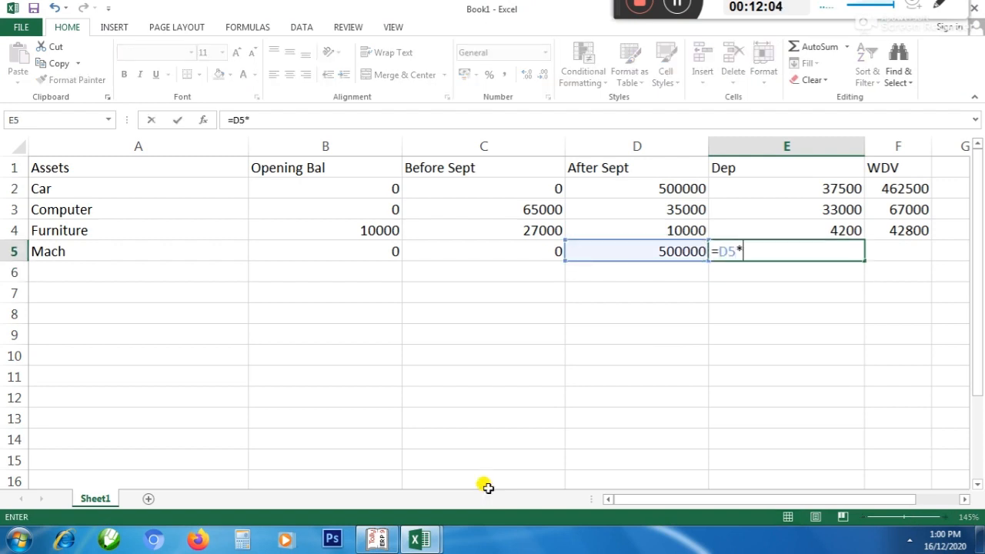
pyautogui.write('7.5%')
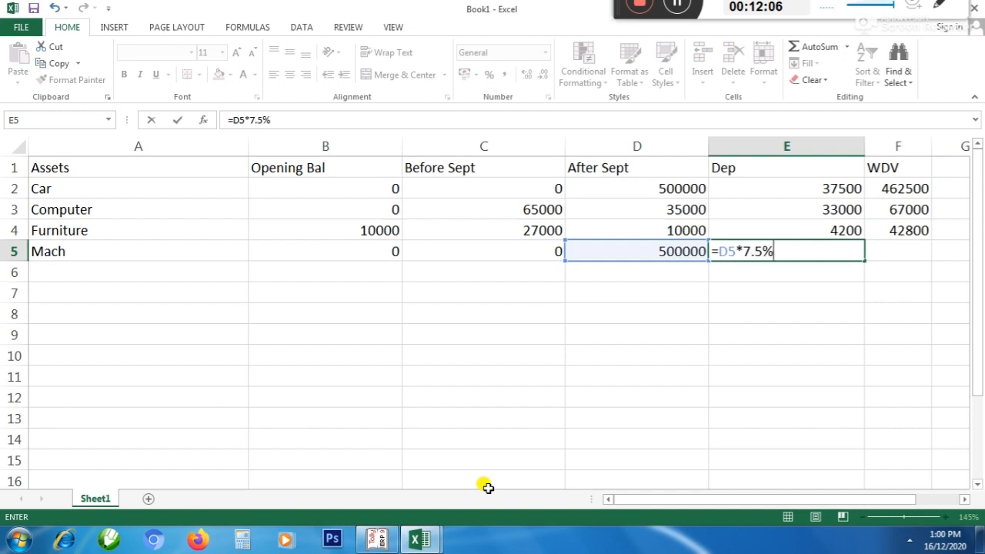
pyautogui.press('Return')
# Calculate Mach's WDV in F5 with the formula =D5-E5
pyautogui.press('Up')
pyautogui.press('Right')
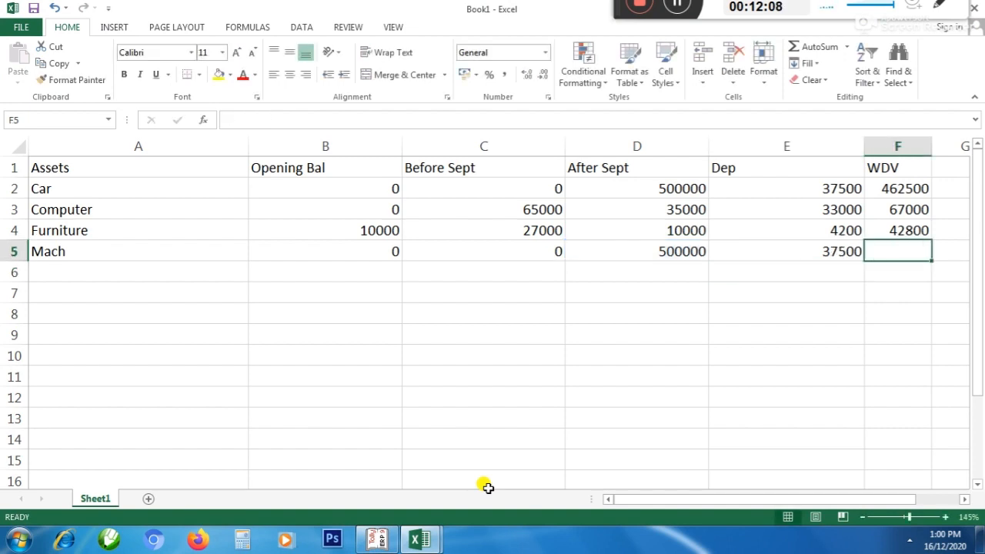
pyautogui.write('=')
pyautogui.press('Left')
pyautogui.press('Left')
pyautogui.write('-')
# Switch to Tally, leave the Machinery ledger report for the gateway and start a new accounting voucher
pyautogui.press('Left')
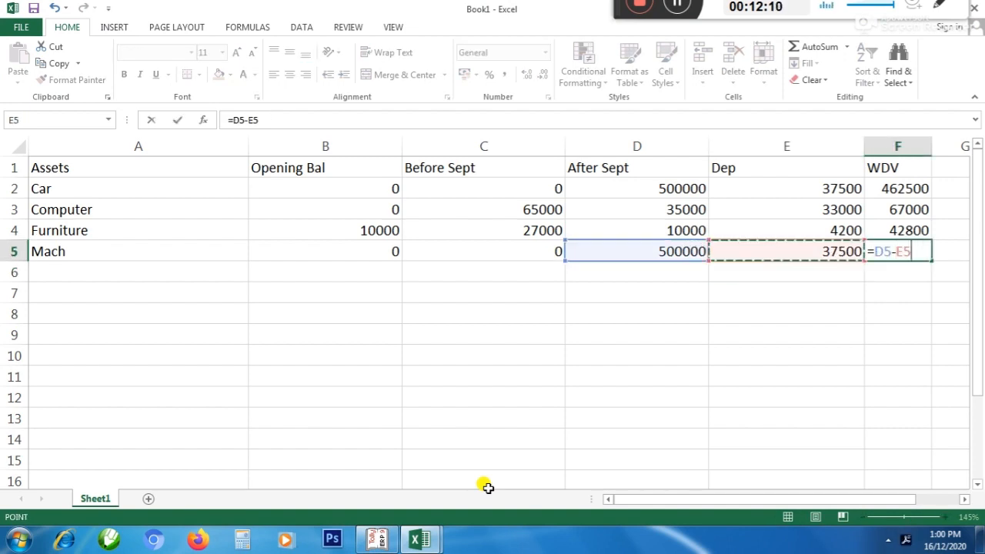
pyautogui.press('Return')
pyautogui.press('Left')
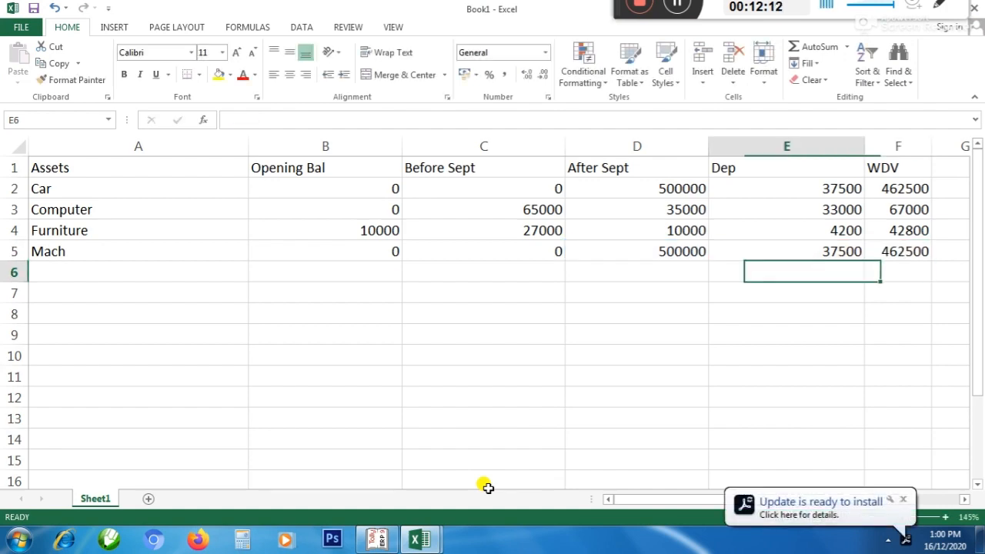
pyautogui.press('Left')
pyautogui.press('Left')
pyautogui.press('Left')
pyautogui.press('Left')
pyautogui.hotkey('alt', 'Tab')
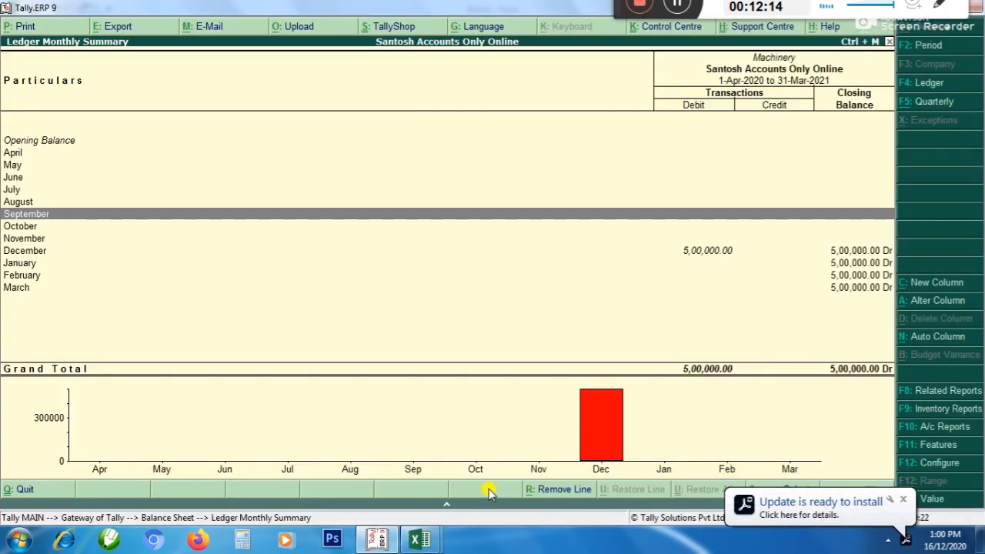
pyautogui.press('Escape')
pyautogui.press('Escape')
pyautogui.press('Escape')
pyautogui.press('n')
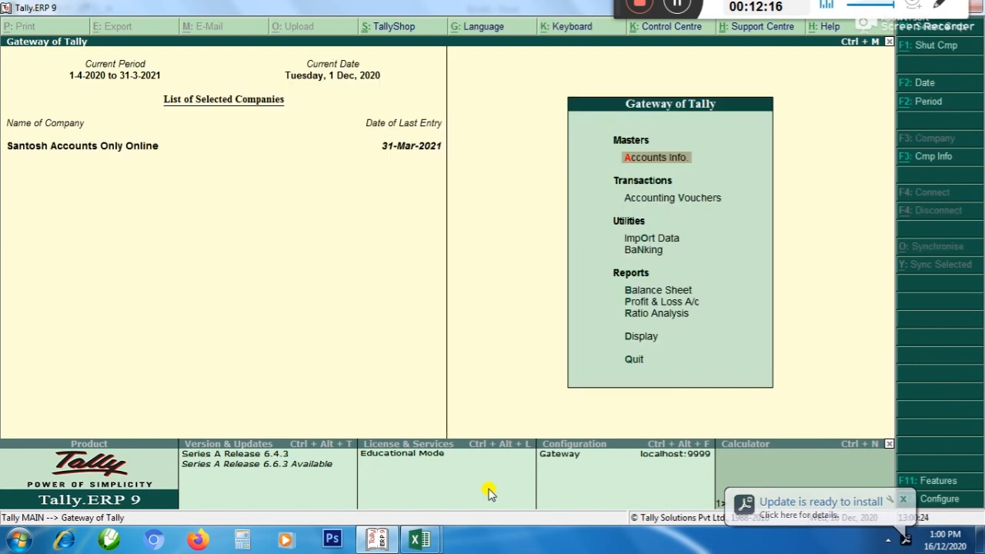
pyautogui.press('Down')
pyautogui.press('Return')
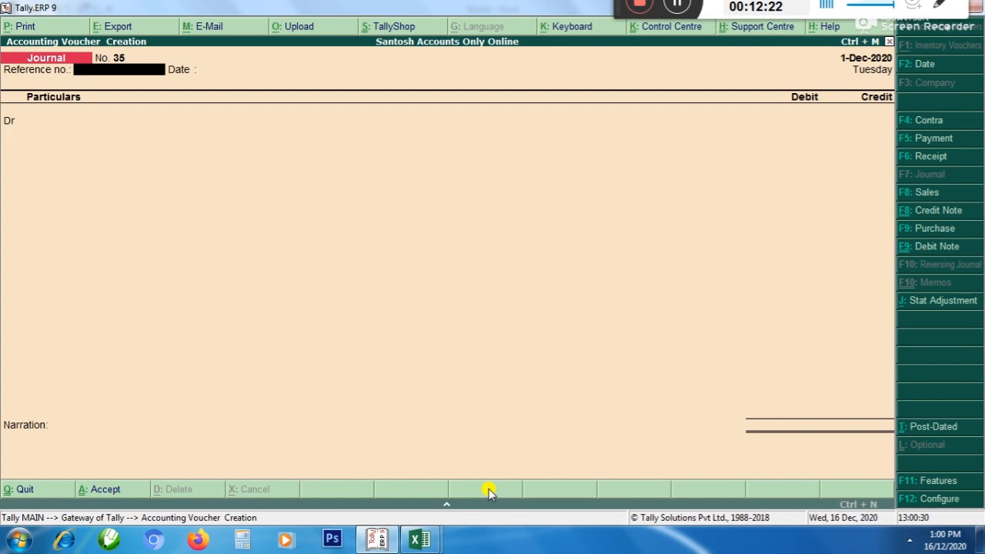
pyautogui.press('Return')
pyautogui.press('Return')
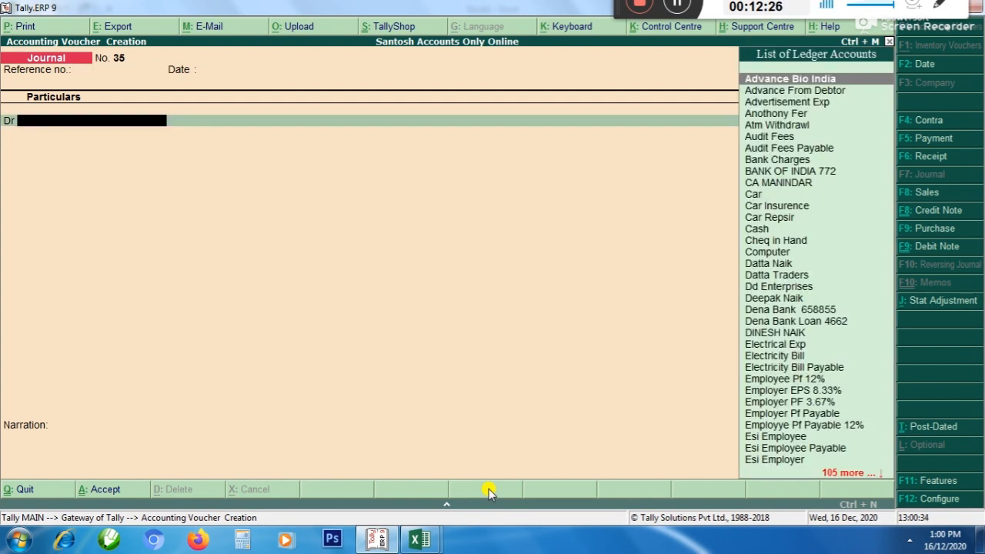
pyautogui.hotkey('alt', 'c')
pyautogui.press('Escape')
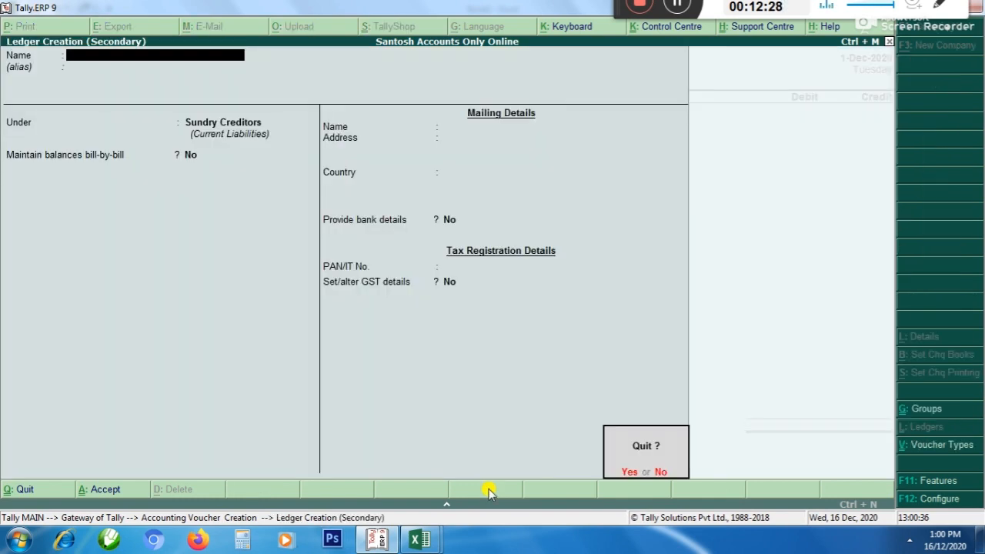
pyautogui.press('Return')
# Discard the blank ledger and create a Xerox Mach ledger under Fixed Assets from a payment voucher's debit line
pyautogui.press('F5')
pyautogui.press('Return')
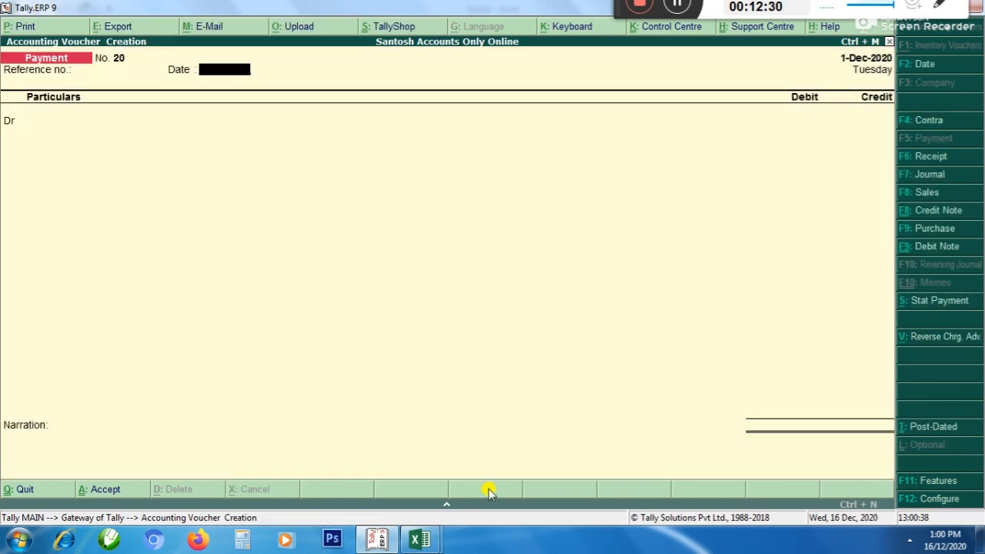
pyautogui.press('Return')
pyautogui.hotkey('alt', 'c')
pyautogui.write('Xero')
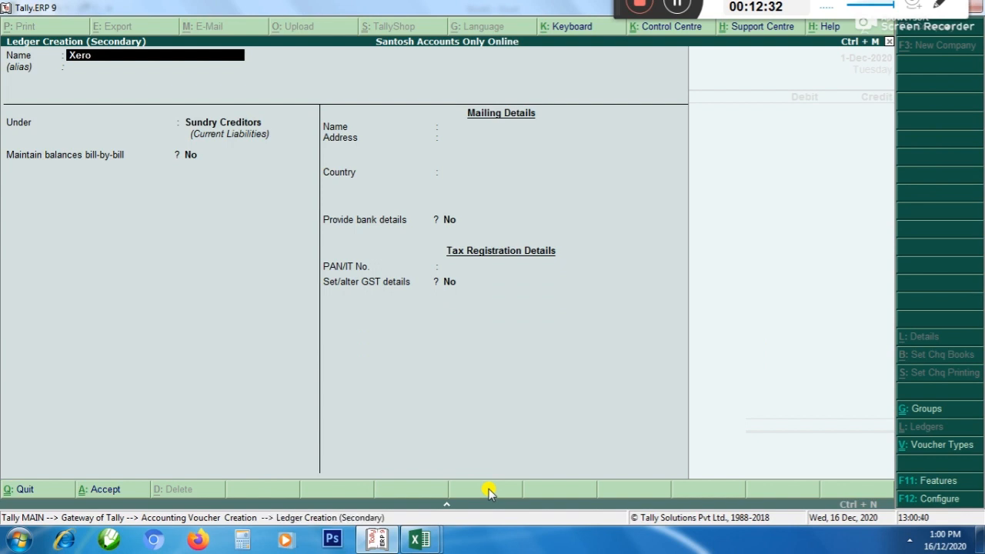
pyautogui.write('x Mach')
pyautogui.press('Return')
pyautogui.write('f')
pyautogui.press('Return')
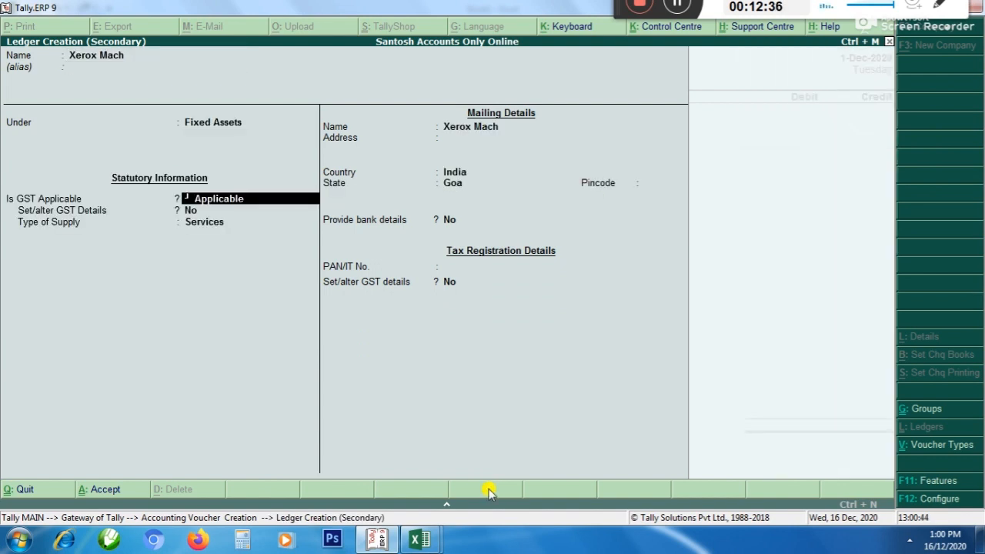
pyautogui.press('Return')
pyautogui.press('Return')
pyautogui.hotkey('ctrl', 'a')
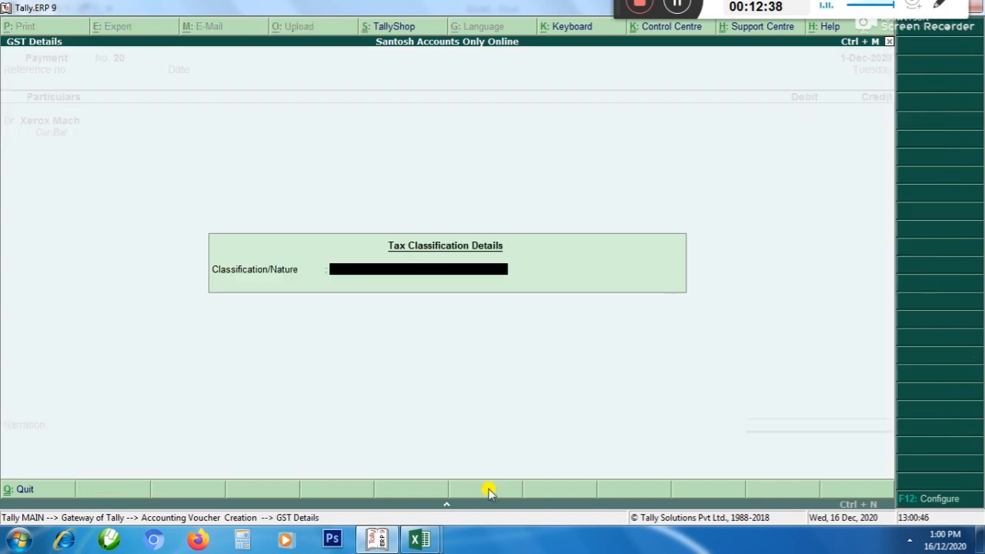
# Leave the tax classification blank and debit Xerox Mach with 50,000 in the payment voucher
pyautogui.press('Return')
pyautogui.write('10000')
pyautogui.press('BackSpace')
pyautogui.press('BackSpace')
pyautogui.press('BackSpace')
pyautogui.press('BackSpace')
pyautogui.press('BackSpace')
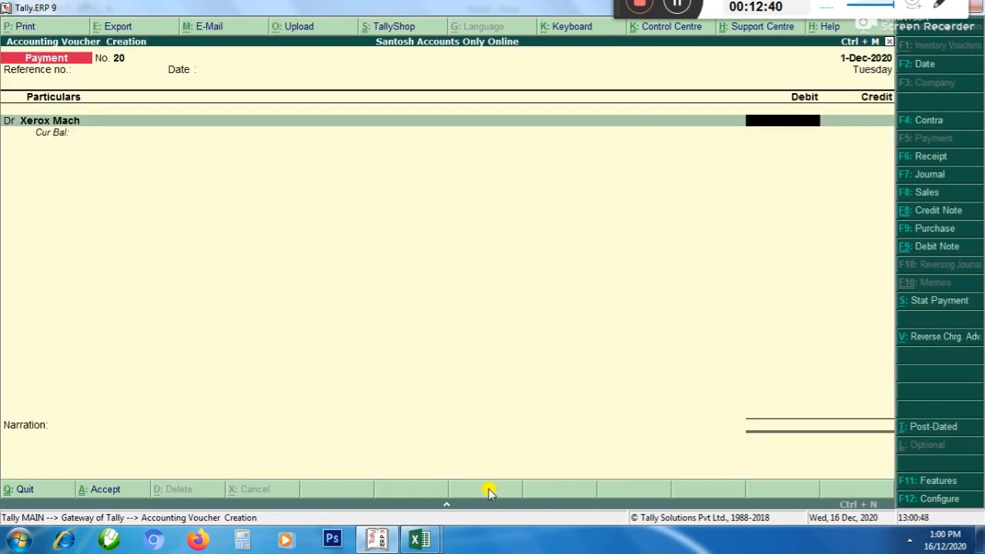
pyautogui.write('50000')
pyautogui.press('Return')
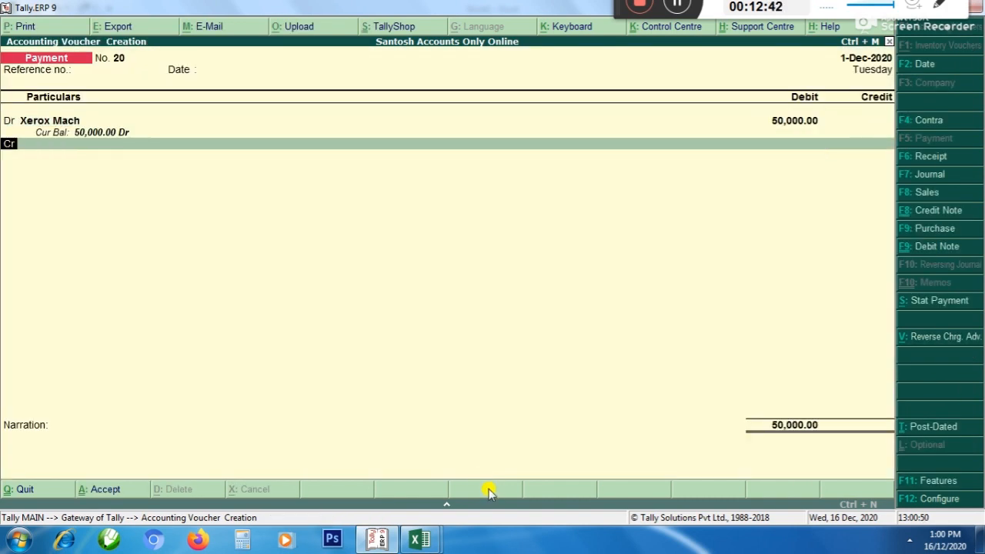
# Credit Cash with 50,000 and accept the payment voucher without a narration
pyautogui.press('Return')
pyautogui.write('cash')
pyautogui.press('Return')
pyautogui.press('Return')
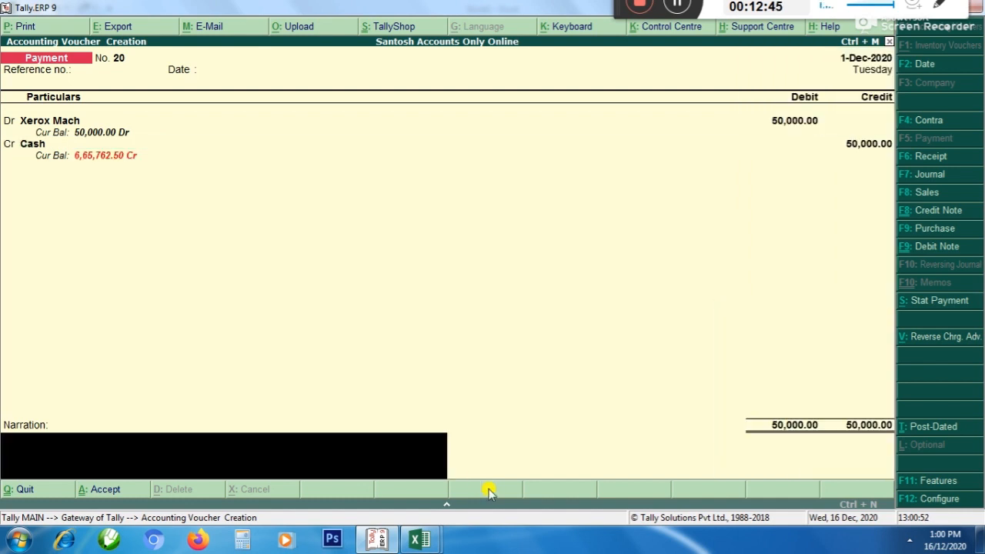
pyautogui.press('Return')
pyautogui.press('Return')
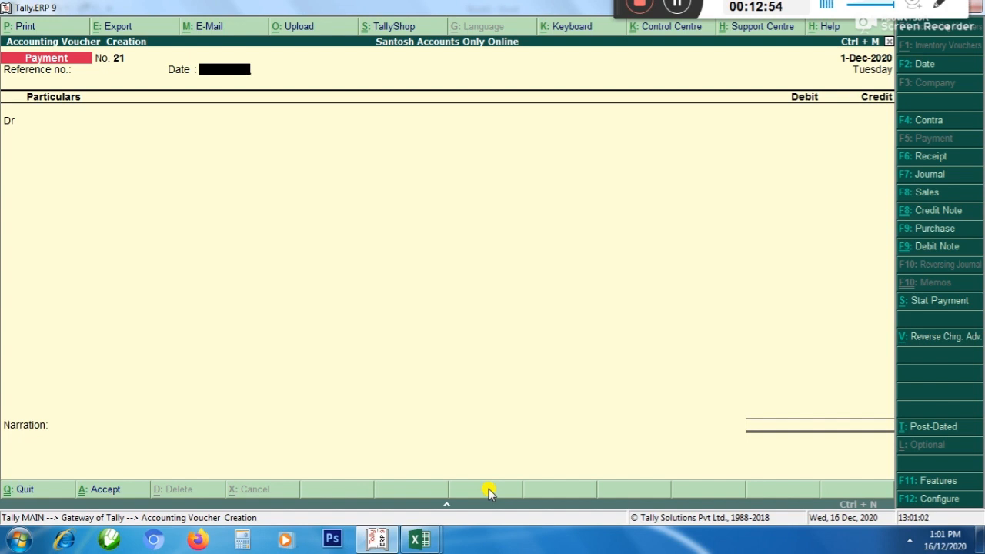
# Start a receipt voucher and credit Xerox Mach with 30,000
pyautogui.press('F6')
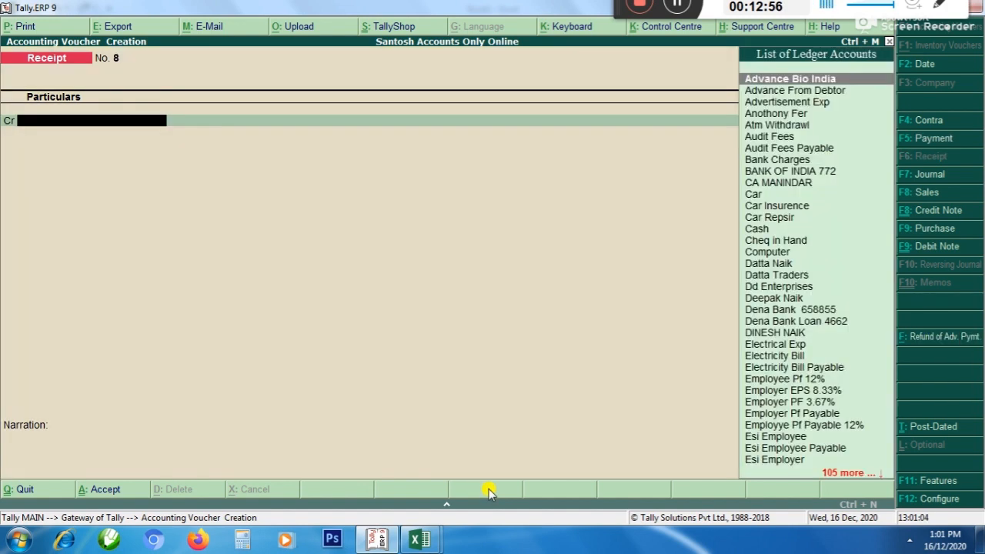
pyautogui.write('xe')
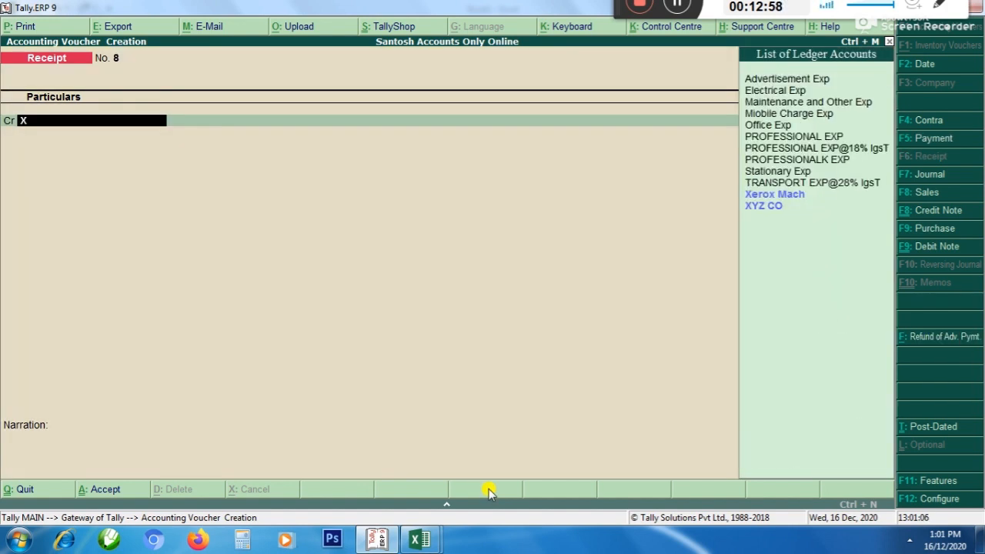
pyautogui.press('Return')
pyautogui.press('Return')
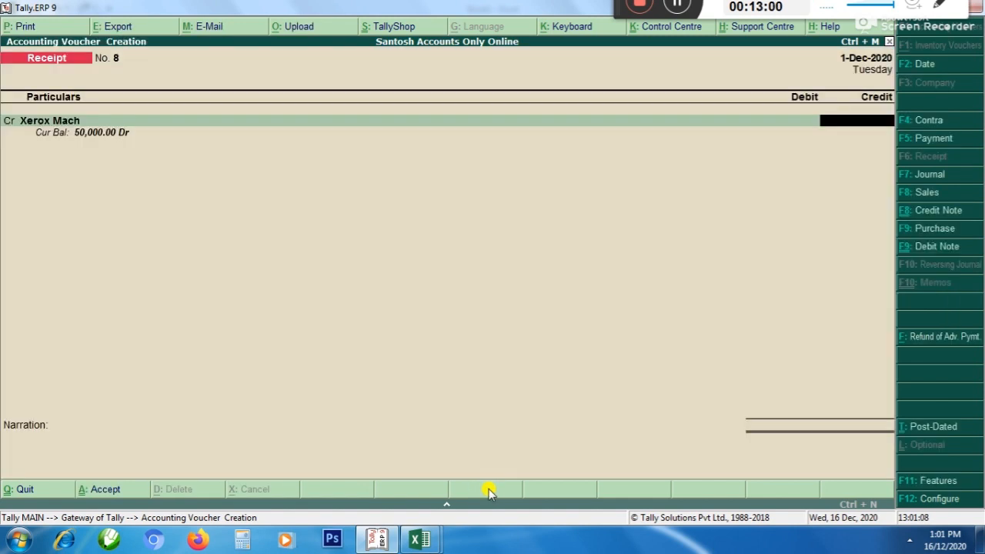
pyautogui.write('30000')
# Debit Cash with 30,000, accept the receipt voucher without a narration and return to the gateway
pyautogui.press('Return')
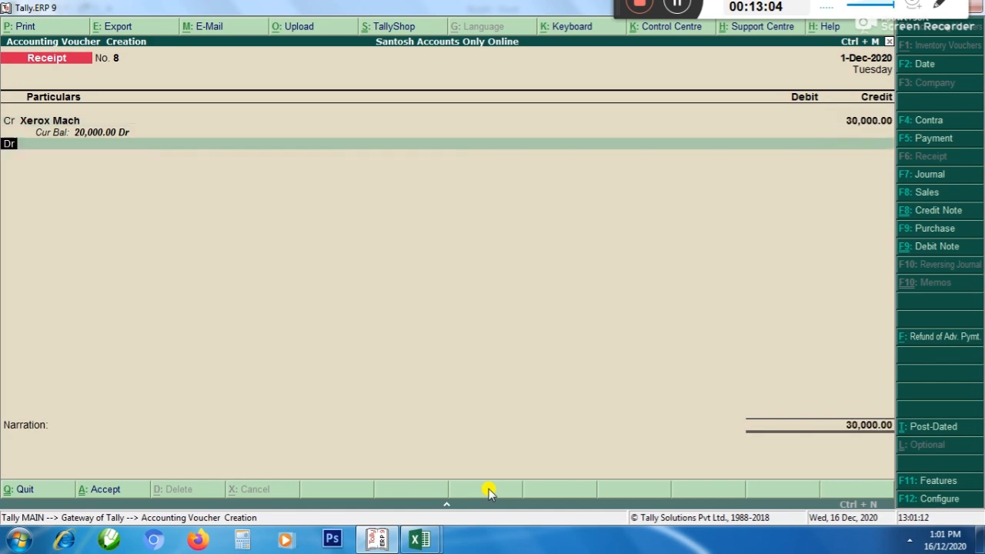
pyautogui.press('Return')
pyautogui.write('Cas')
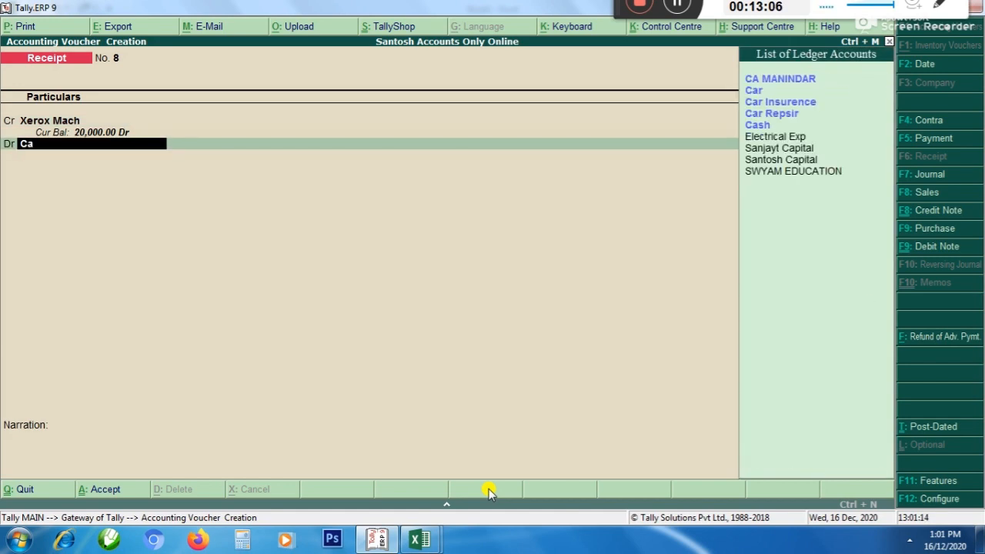
pyautogui.press('Return')
pyautogui.press('Return')
pyautogui.press('Return')
pyautogui.press('Return')
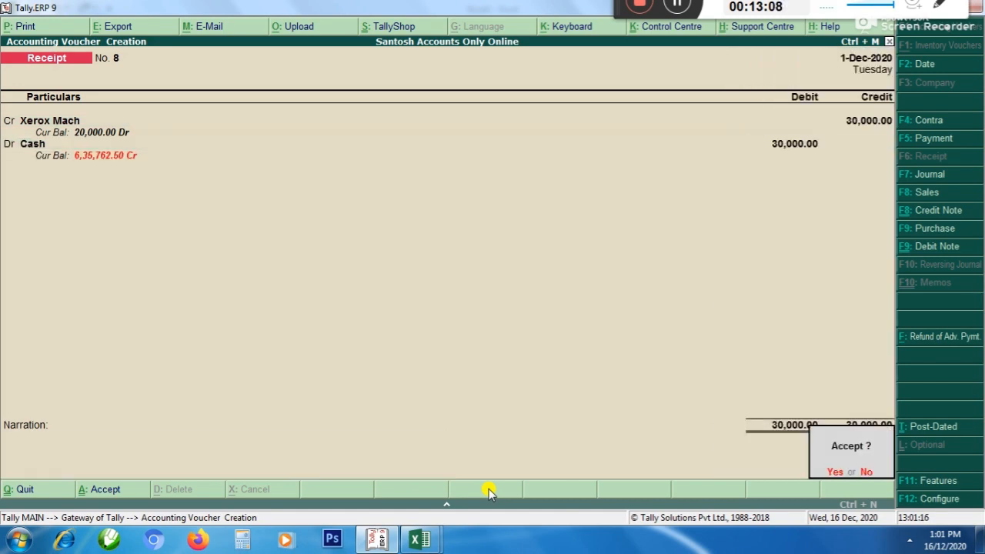
pyautogui.press('Return')
pyautogui.press('Escape')
# Open the Balance Sheet in detailed view and go to Xerox Mach under Fixed Assets
pyautogui.press('Return')
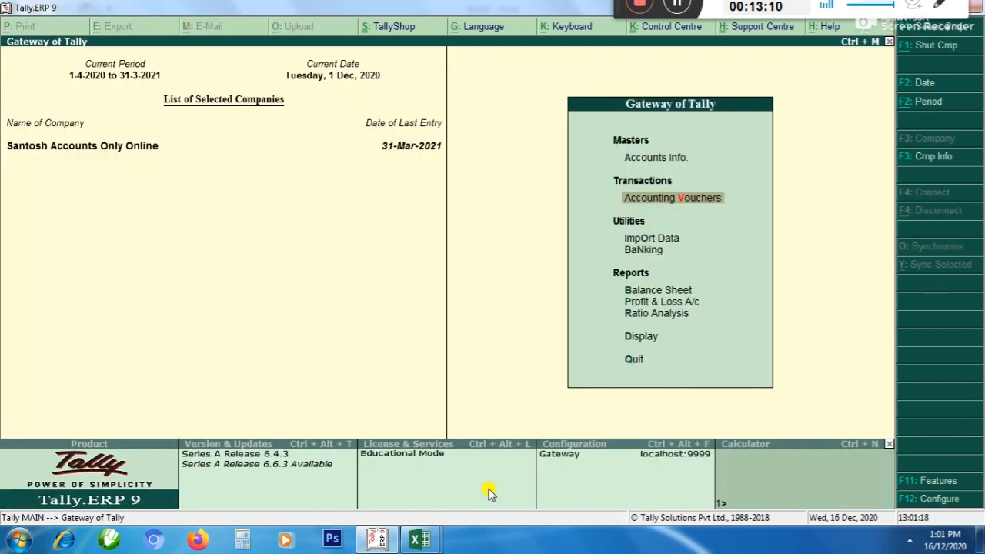
pyautogui.press('Down')
pyautogui.press('Down')
pyautogui.press('Down')
pyautogui.press('Return')
pyautogui.hotkey('alt', 'F1')
pyautogui.press('Down')
pyautogui.press('Down')
pyautogui.press('Down')
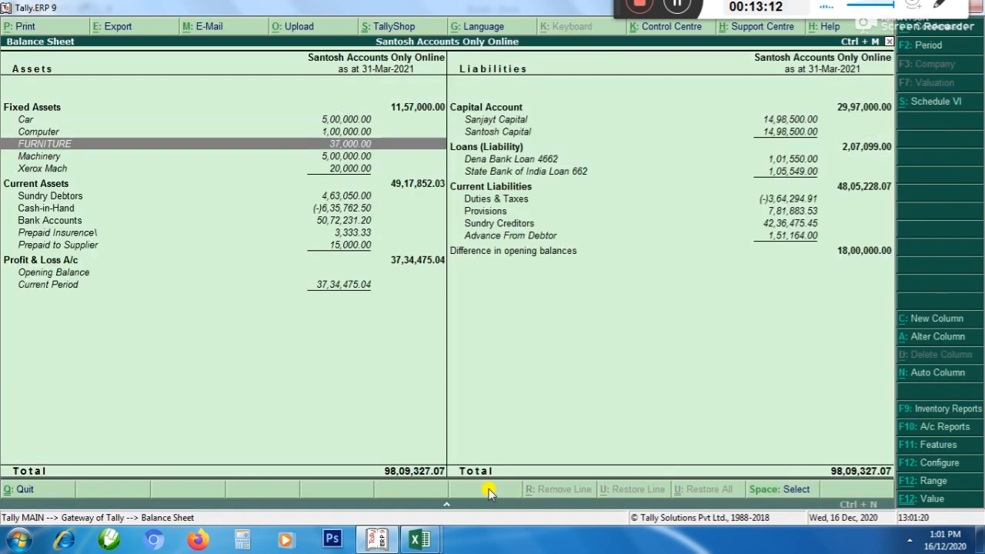
pyautogui.press('Down')
pyautogui.press('Down')
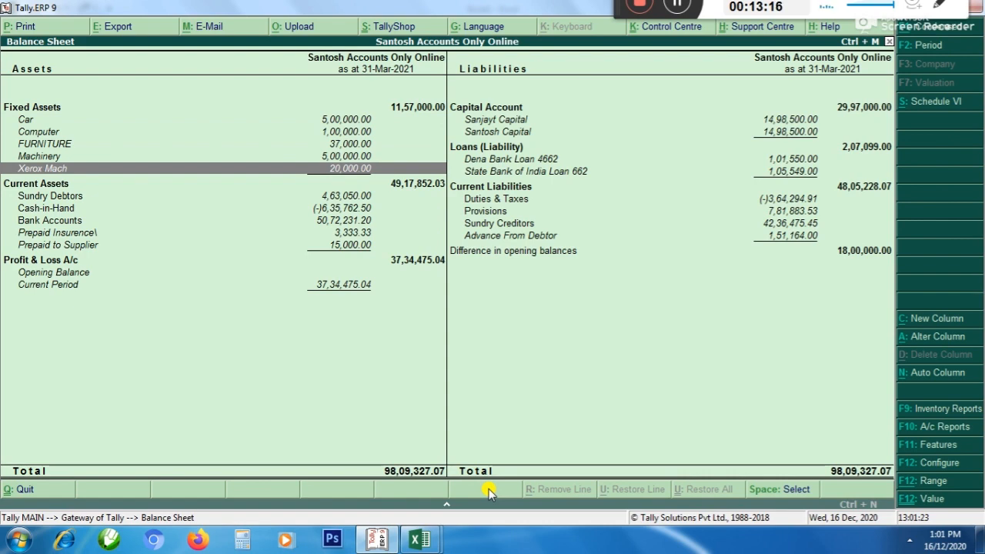
# Open the Xerox Mach monthly summary and view its December vouchers
pyautogui.press('Return')
pyautogui.press('Up')
pyautogui.press('Up')
pyautogui.press('Up')
pyautogui.press('Up')
pyautogui.press('Up')
pyautogui.press('Up')
pyautogui.press('Up')
pyautogui.press('Up')
pyautogui.press('Up')
pyautogui.press('Up')
pyautogui.press('Up')
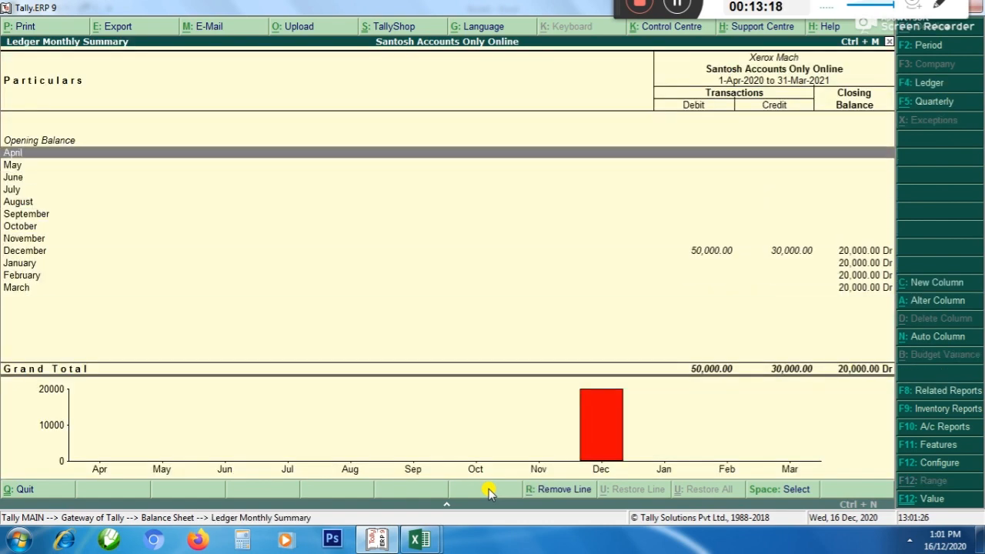
pyautogui.press('Down')
pyautogui.press('Down')
pyautogui.press('Down')
pyautogui.press('Down')
pyautogui.press('Down')
pyautogui.press('Down')
pyautogui.press('Down')
pyautogui.press('Down')
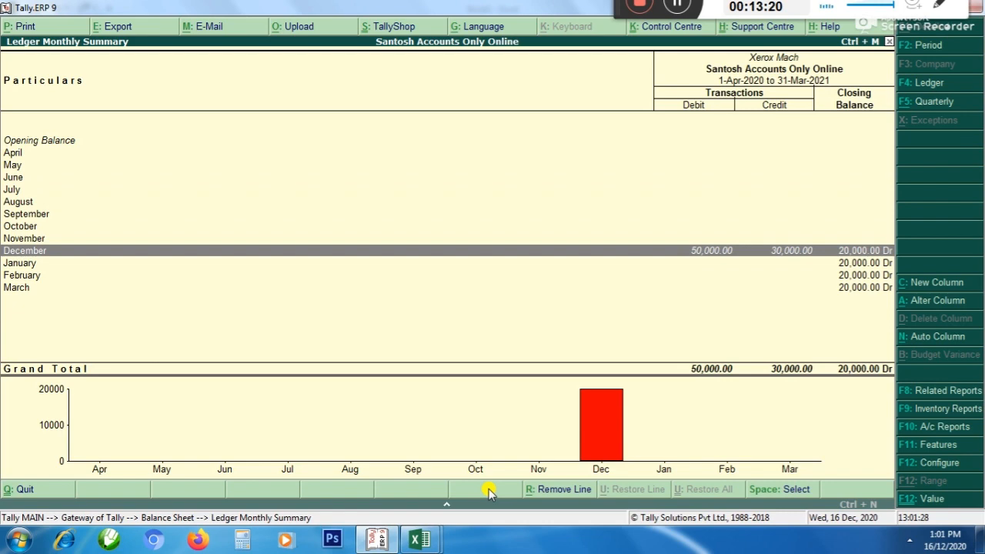
pyautogui.press('Return')
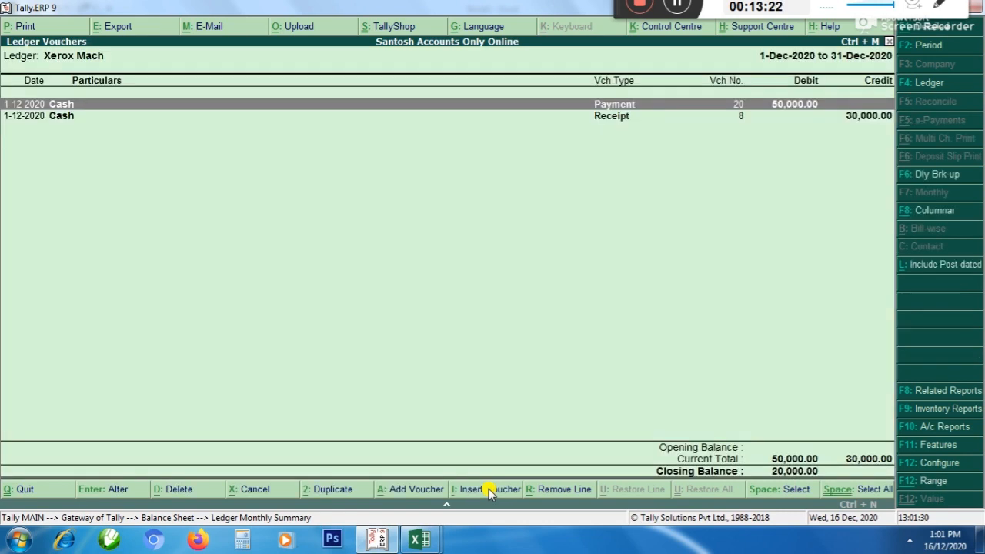
# Change the Xerox Mach receipt voucher's date to 1/3, accept it and return to the monthly summary
pyautogui.press('Down')
pyautogui.press('Return')
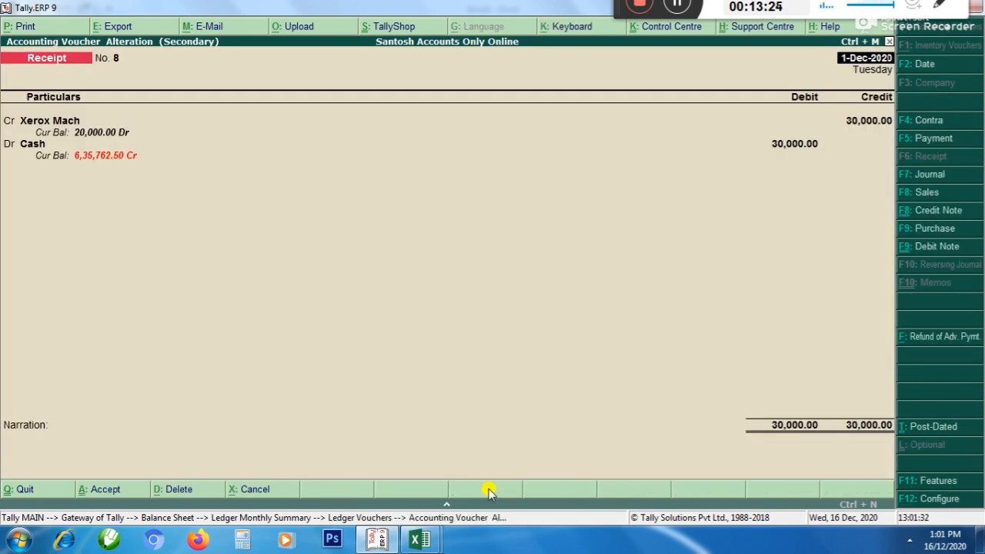
pyautogui.write('1/3')
pyautogui.press('Return')
pyautogui.hotkey('ctrl', 'a')
pyautogui.press('Escape')
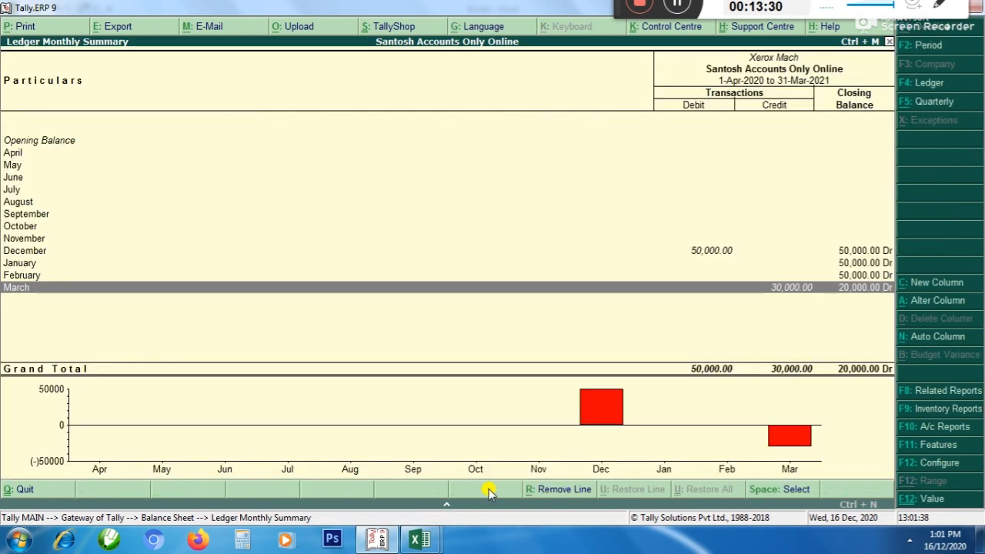
# Compare the December purchase and March sale entries in the Xerox Mach monthly summary
pyautogui.press('Up')
pyautogui.press('Up')
pyautogui.press('Up')
pyautogui.press('Up')
pyautogui.press('Up')
pyautogui.press('Up')
pyautogui.press('Up')
pyautogui.press('Up')
pyautogui.press('Down')
pyautogui.press('Down')
pyautogui.press('Down')
pyautogui.press('Down')
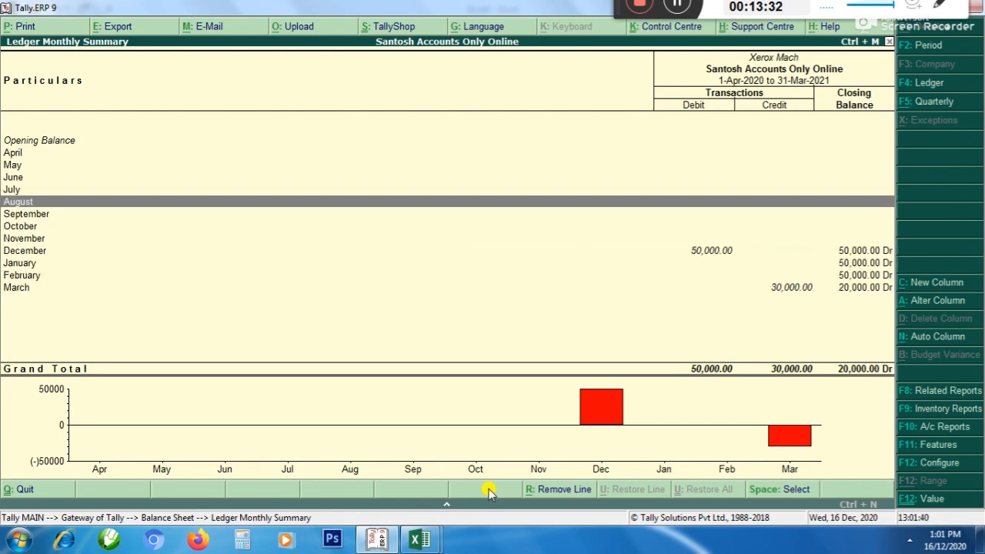
pyautogui.press('Down')
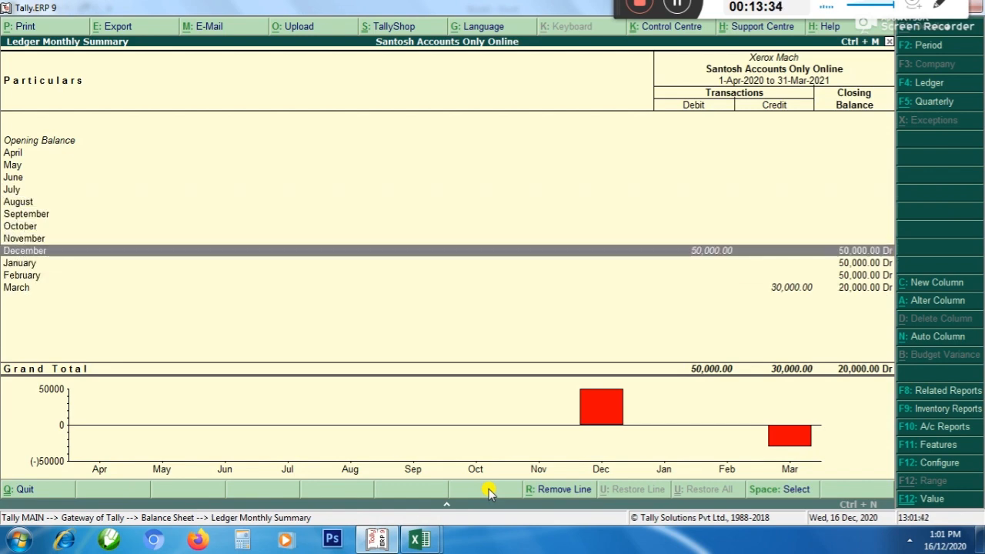
pyautogui.press('Down')
pyautogui.press('Down')
pyautogui.press('Down')
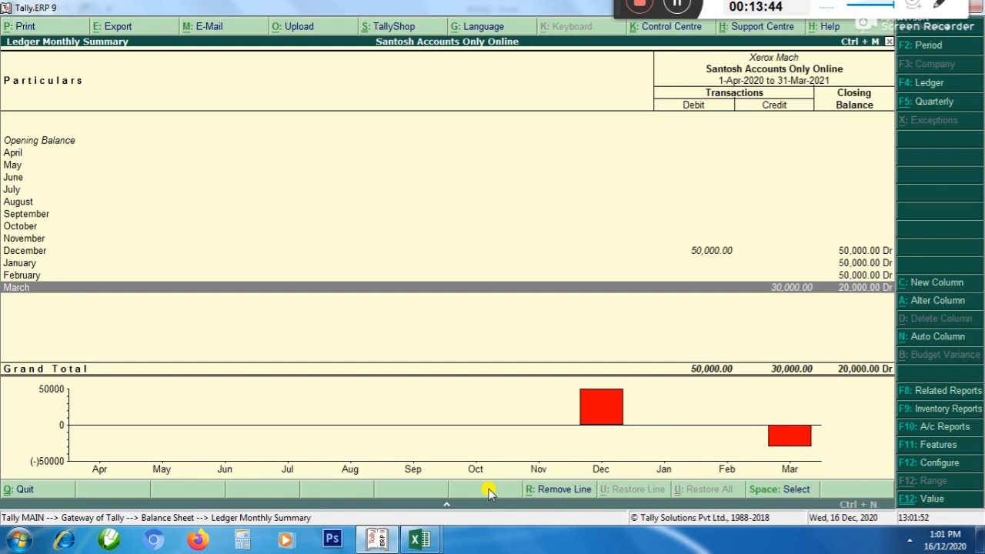
pyautogui.press('Up')
pyautogui.press('Up')
pyautogui.press('Up')
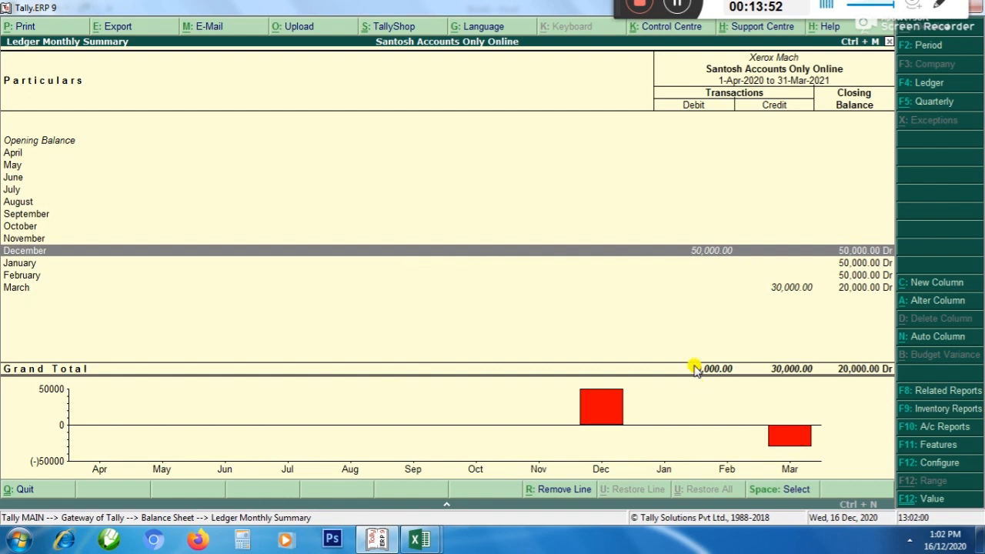
pyautogui.press('Down')
pyautogui.press('Down')
pyautogui.press('Down')
pyautogui.press('Up')
pyautogui.press('Up')
pyautogui.press('Up')
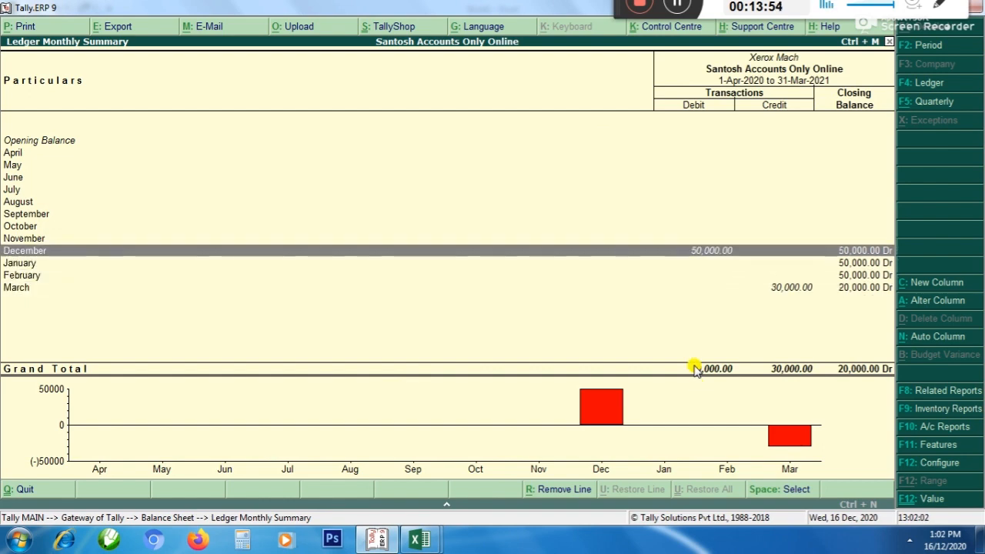
pyautogui.press('Down')
pyautogui.press('Down')
pyautogui.press('Down')
pyautogui.press('Up')
pyautogui.press('Up')
pyautogui.press('Up')
pyautogui.press('Down')
pyautogui.press('Down')
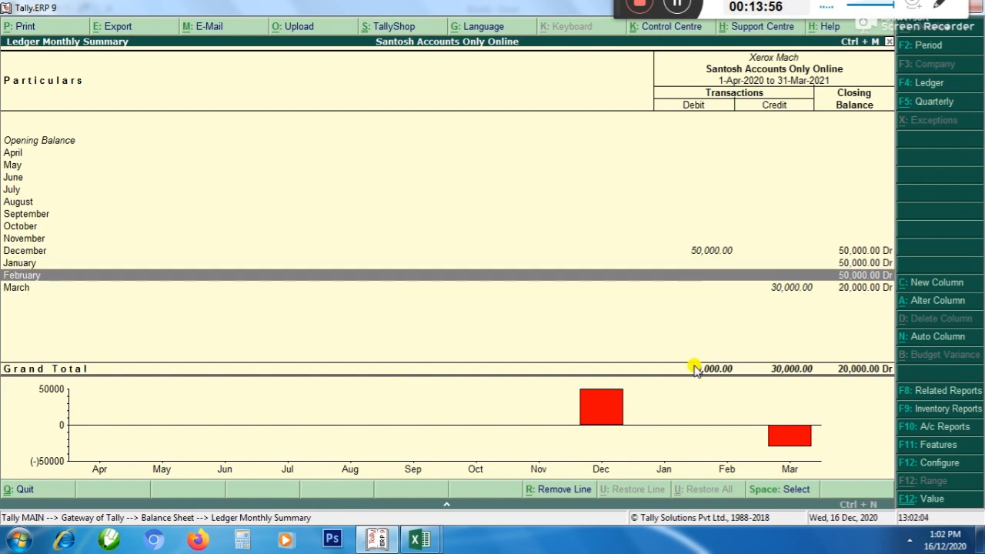
pyautogui.press('Down')
pyautogui.press('Up')
pyautogui.press('Up')
pyautogui.press('Up')
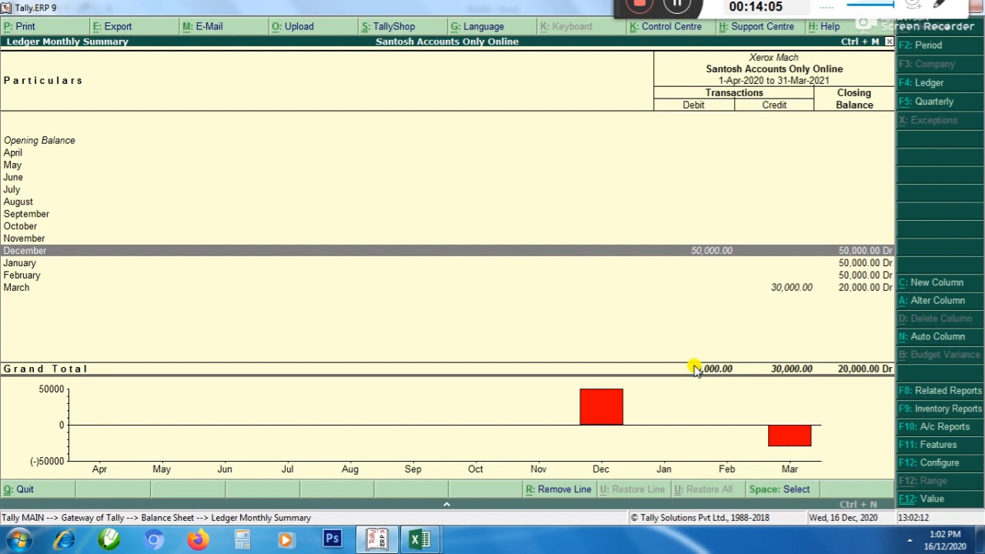
pyautogui.press('Down')
pyautogui.press('Up')
pyautogui.press('Down')
pyautogui.press('Down')
pyautogui.press('Down')
pyautogui.press('Up')
pyautogui.press('Up')
pyautogui.press('Up')
pyautogui.press('Down')
pyautogui.press('Up')
pyautogui.press('Down')
pyautogui.press('Down')
pyautogui.press('Down')
pyautogui.press('Up')
pyautogui.press('Up')
# Switch to Book1 in Excel to check the asset rows of the depreciation schedule, then return to Tally
pyautogui.press('Up')
pyautogui.hotkey('alt', 'Tab')
pyautogui.press('Up')
pyautogui.press('Down')
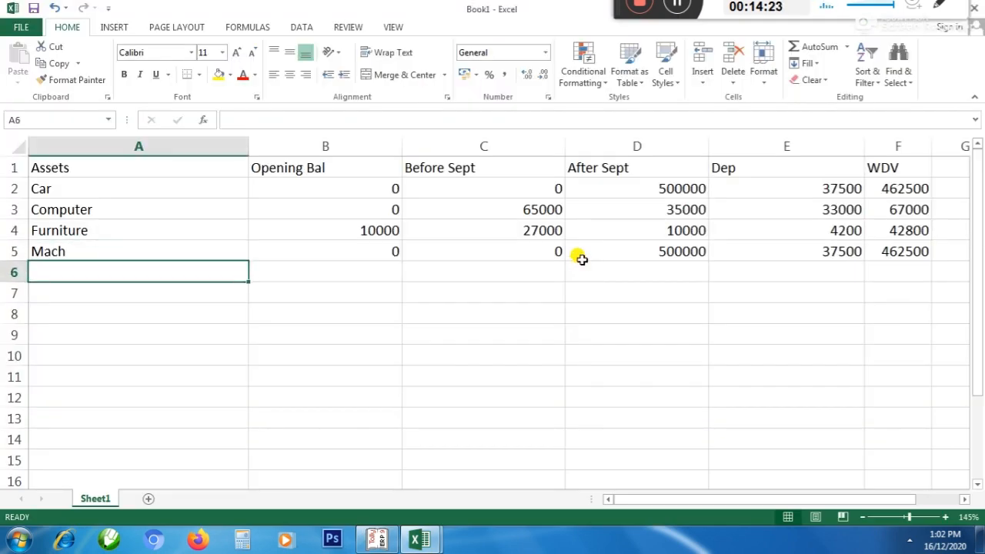
pyautogui.hotkey('alt', 'Tab')
# Leave the Xerox Mach report and Balance Sheet, and start a new journal voucher
pyautogui.press('Escape')
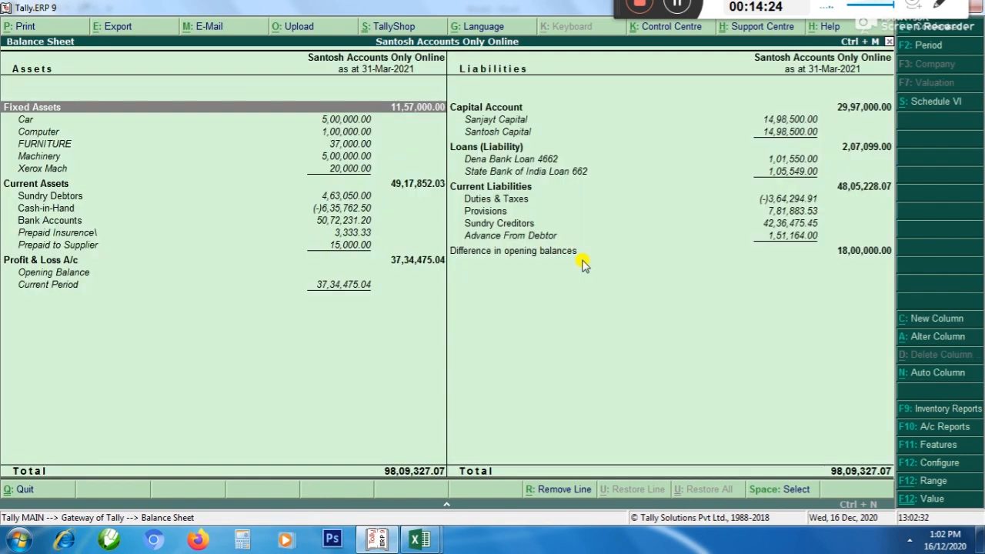
pyautogui.press('Escape')
pyautogui.press('Up')
pyautogui.press('Up')
pyautogui.press('Up')
pyautogui.press('Return')
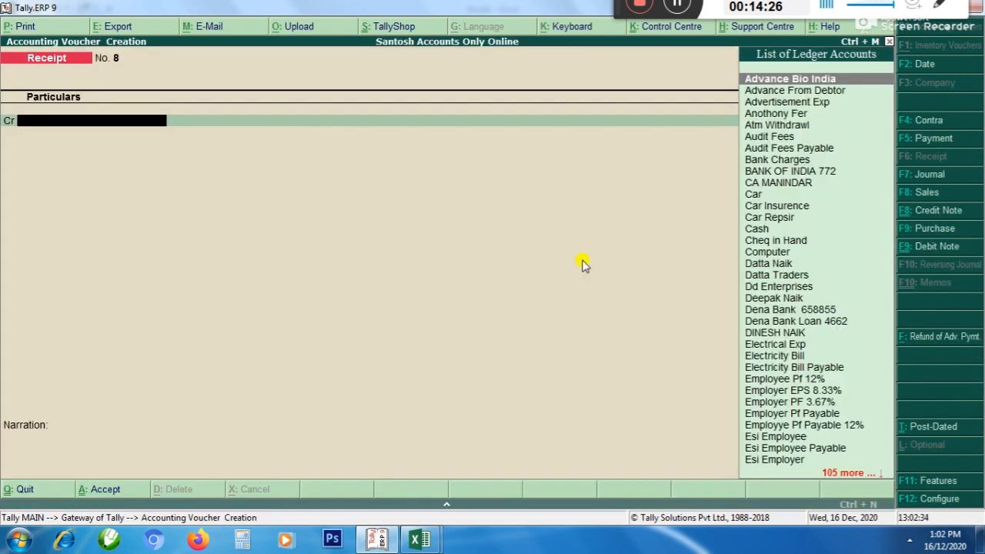
pyautogui.press('F7')
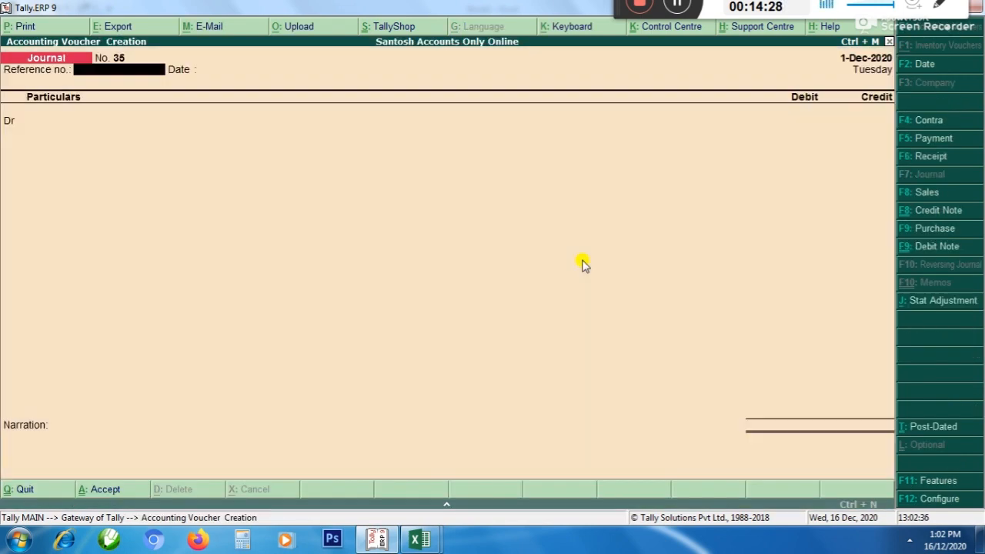
# Set the new journal voucher's date to 31/3 and skip the reference number
pyautogui.press('F2')
pyautogui.write('31/3')
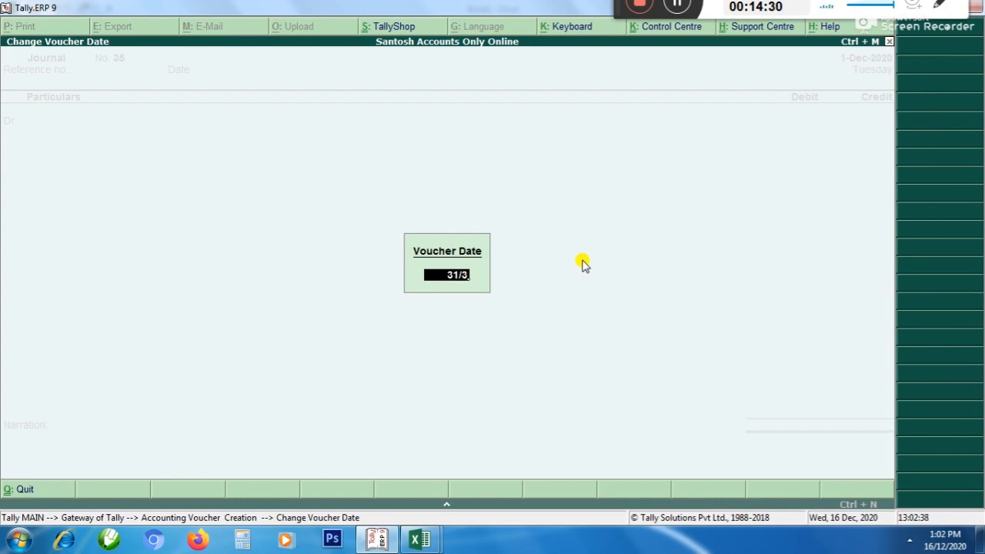
pyautogui.press('Return')
pyautogui.press('Return')
# Create a ledger named Loss on Sale of Asset under Indirect Expenses from within the journal voucher
pyautogui.hotkey('alt', 'c')
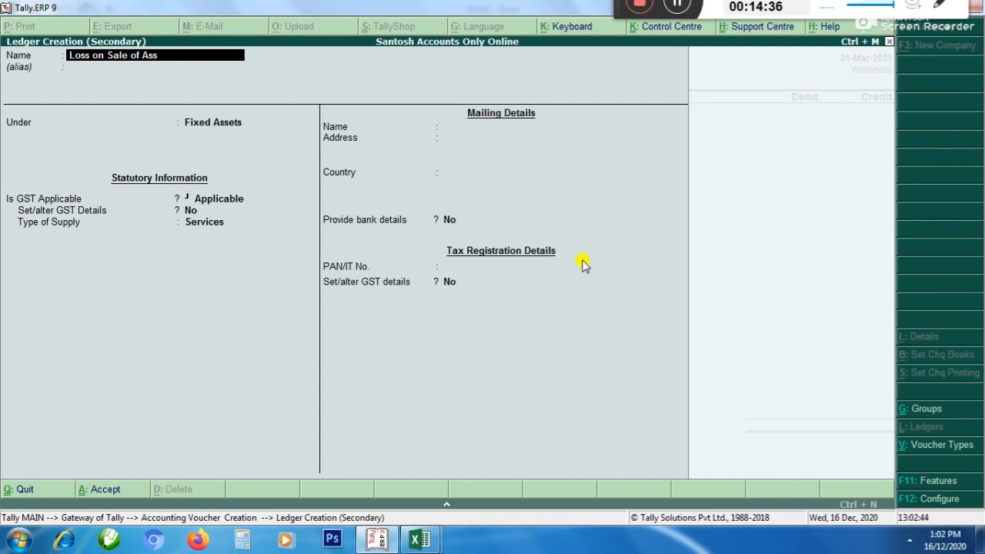
pyautogui.press('Return')
pyautogui.press('Return')
pyautogui.write('in')
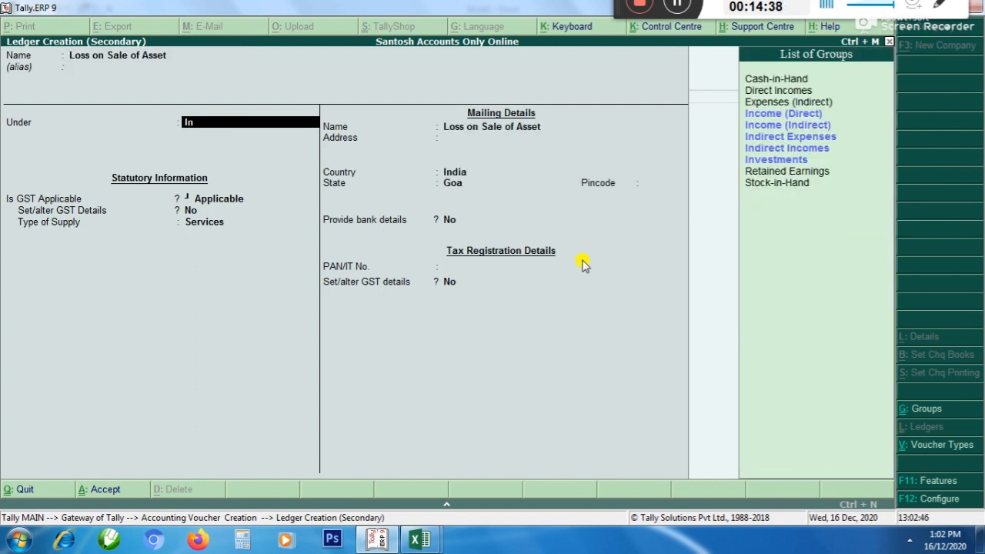
pyautogui.press('Down')
pyautogui.press('Down')
pyautogui.press('Return')
pyautogui.hotkey('ctrl', 'a')
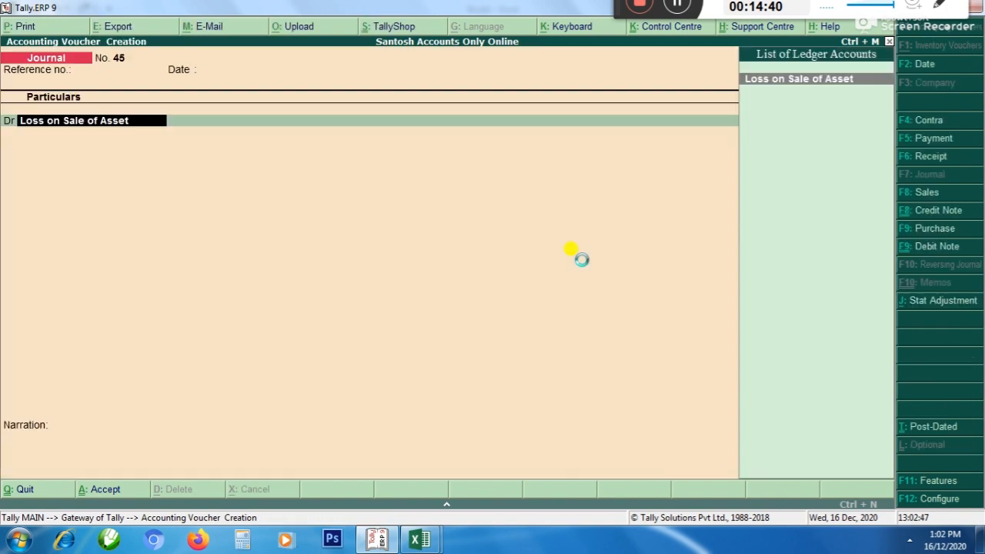
# Debit Loss on Sale of Asset with 20,000 in the journal voucher
pyautogui.press('Return')
pyautogui.write('30')
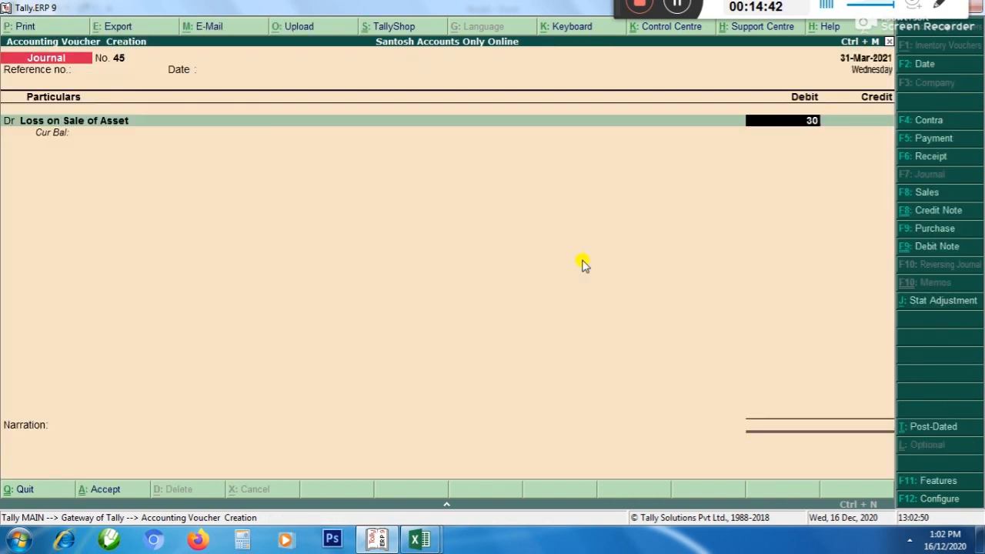
pyautogui.write('00')
pyautogui.press('Escape')
pyautogui.write('20000')
pyautogui.press('Return')
# Credit Xerox Mach with 20,000 and accept the journal voucher without a narration
pyautogui.write('Xe')
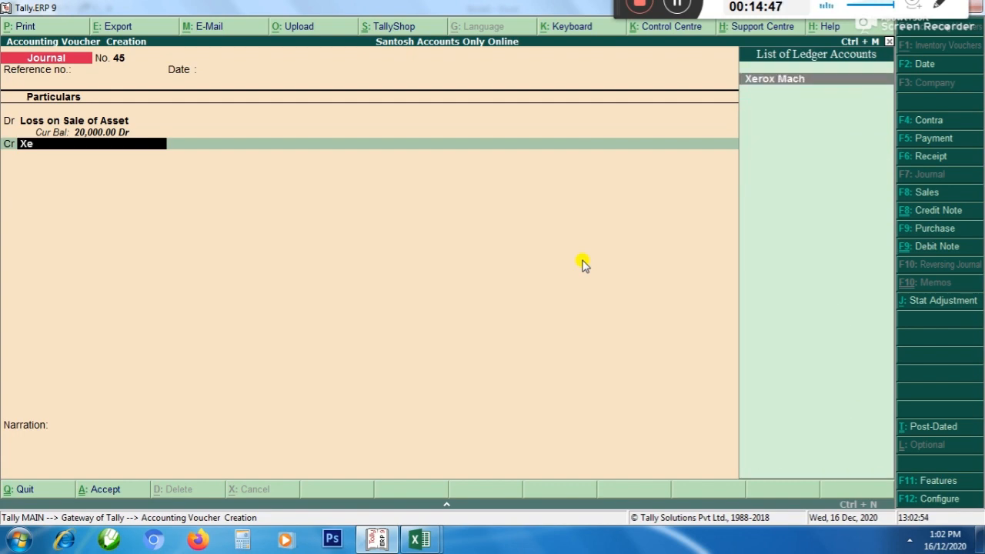
pyautogui.press('Return')
pyautogui.press('Return')
pyautogui.press('Return')
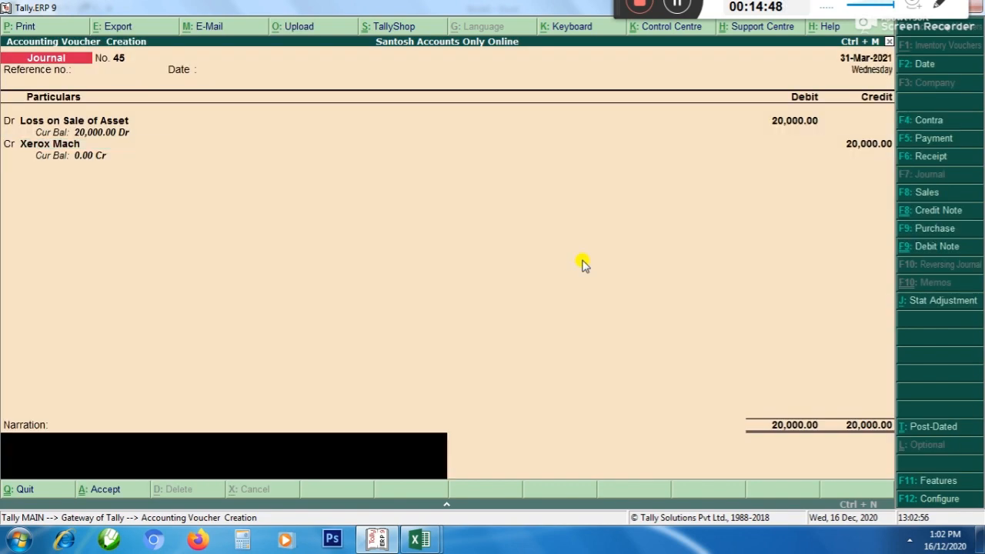
pyautogui.press('Return')
pyautogui.press('Return')
# Switch to Book1 in Excel and review the depreciation schedule's headings, opening balances and depreciation figures
pyautogui.hotkey('alt', 'Tab')
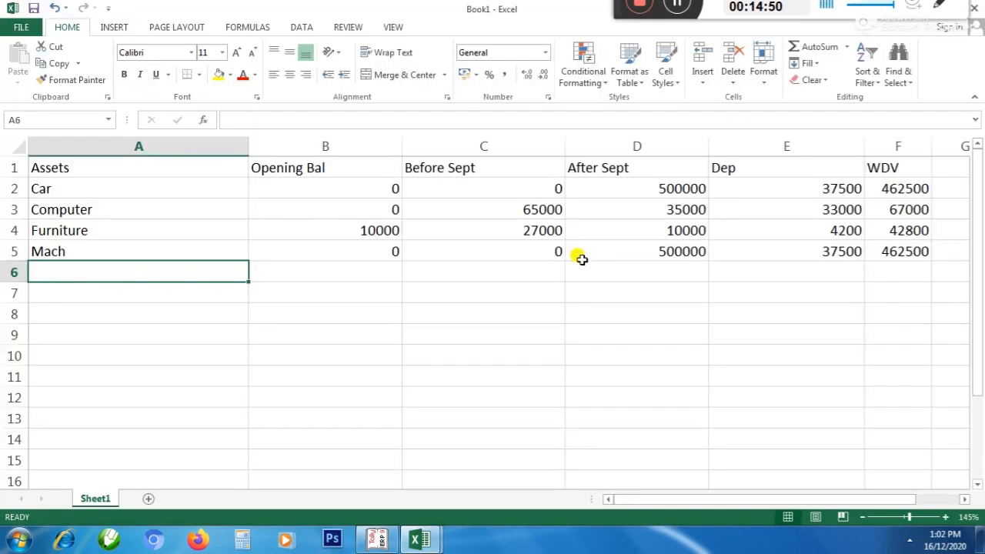
pyautogui.press('Up')
pyautogui.press('Up')
pyautogui.press('Up')
pyautogui.press('Up')
pyautogui.press('Up')
pyautogui.press('Right')
pyautogui.press('Right')
pyautogui.press('Right')
pyautogui.press('Right')
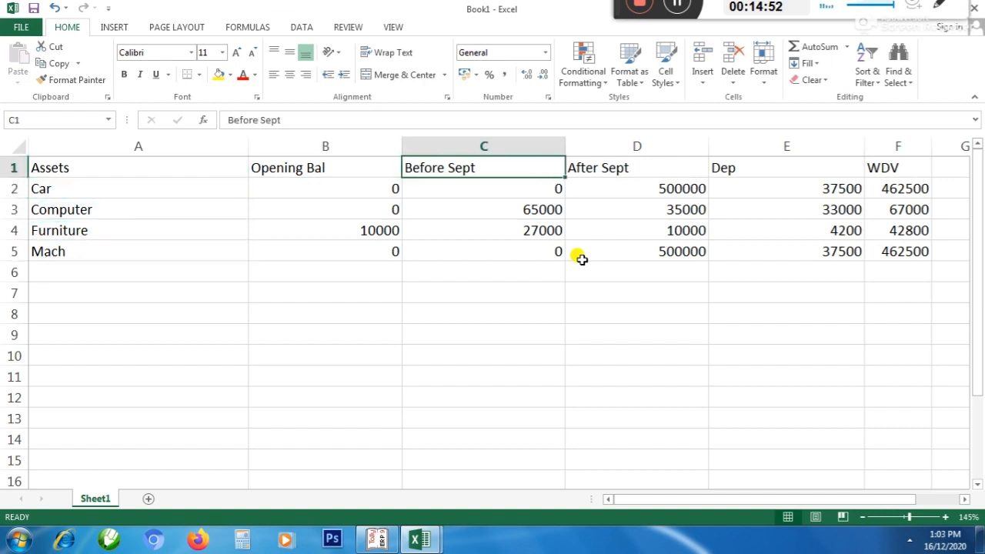
pyautogui.press('Left')
pyautogui.press('Left')
pyautogui.press('Left')
pyautogui.press('Left')
pyautogui.press('Right')
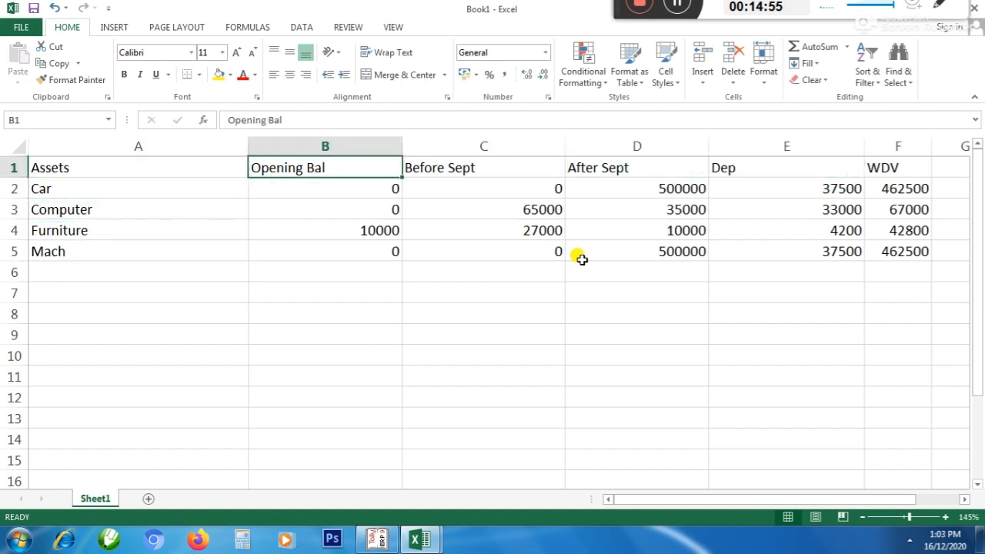
pyautogui.press('Left')
pyautogui.press('Right')
pyautogui.press('Right')
pyautogui.press('Right')
pyautogui.press('Right')
pyautogui.press('Right')
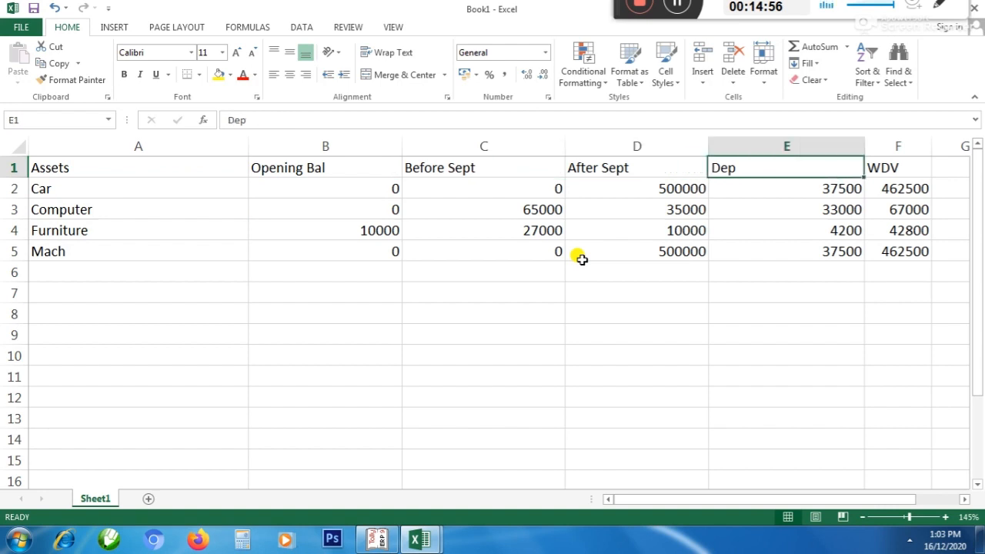
pyautogui.press('Left')
pyautogui.press('Left')
pyautogui.press('Left')
pyautogui.press('Left')
pyautogui.press('Down')
pyautogui.press('Down')
pyautogui.press('Down')
pyautogui.press('Down')
pyautogui.press('Down')
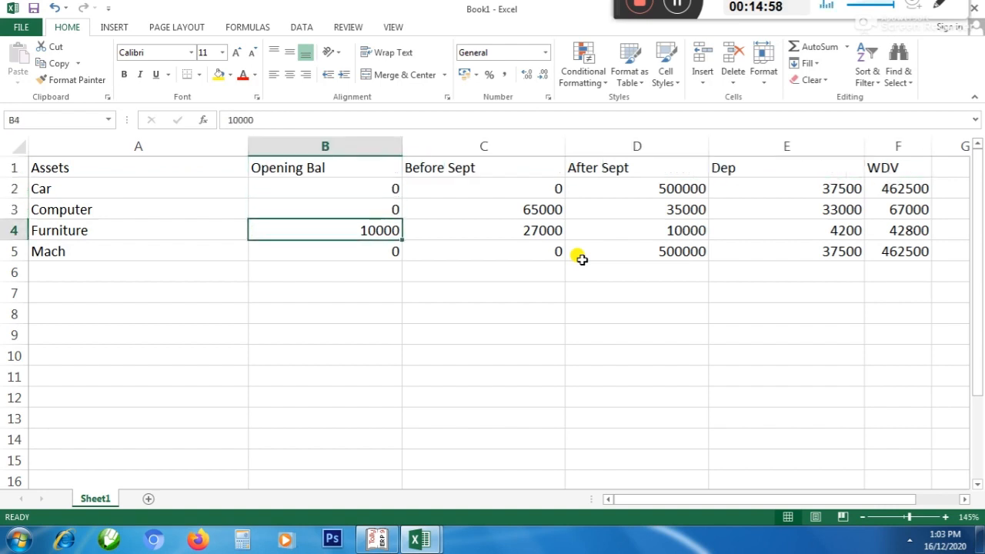
pyautogui.press('Right')
pyautogui.press('Right')
pyautogui.press('Right')
pyautogui.press('Up')
pyautogui.press('Up')
pyautogui.press('Up')
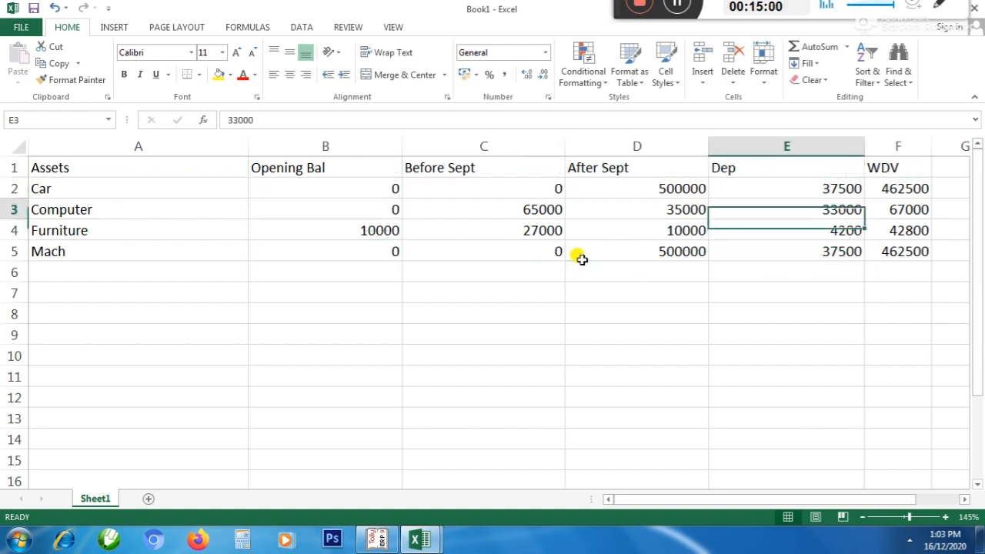
pyautogui.press('Up')
# Total the Dep column in cell E6 with =SUM(E2:E5)
pyautogui.press('Down')
pyautogui.press('Down')
pyautogui.press('Down')
pyautogui.press('Down')
pyautogui.hotkey('alt', '=')
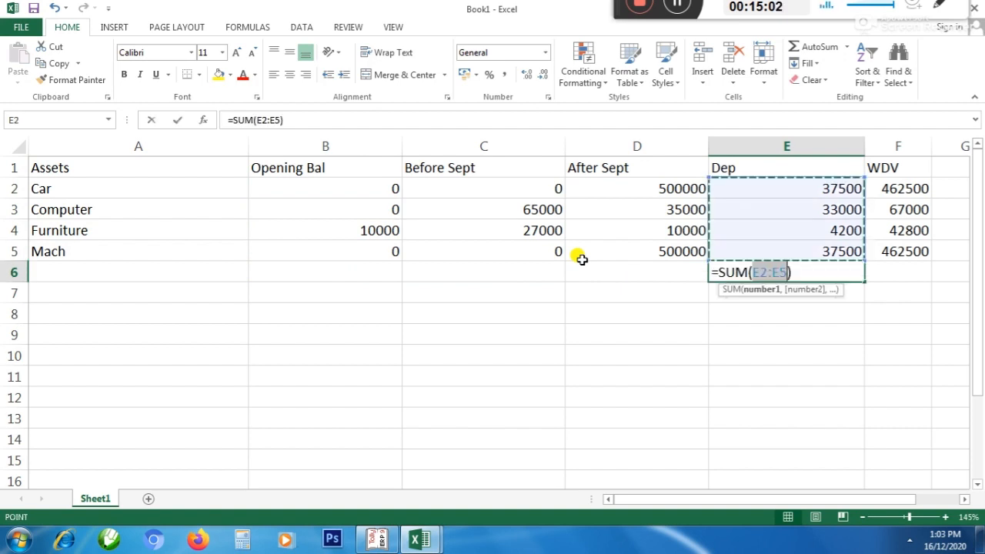
pyautogui.press('Return')
pyautogui.press('Up')
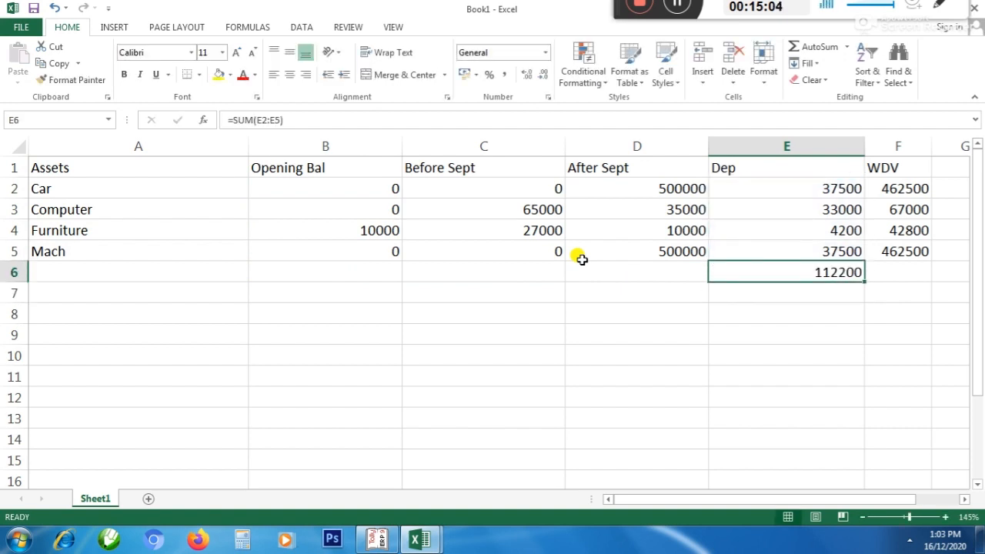
# Switch to Tally and create a ledger named Dep under Indirect Expenses from the debit line of the new journal voucher
pyautogui.hotkey('alt', 'Tab')
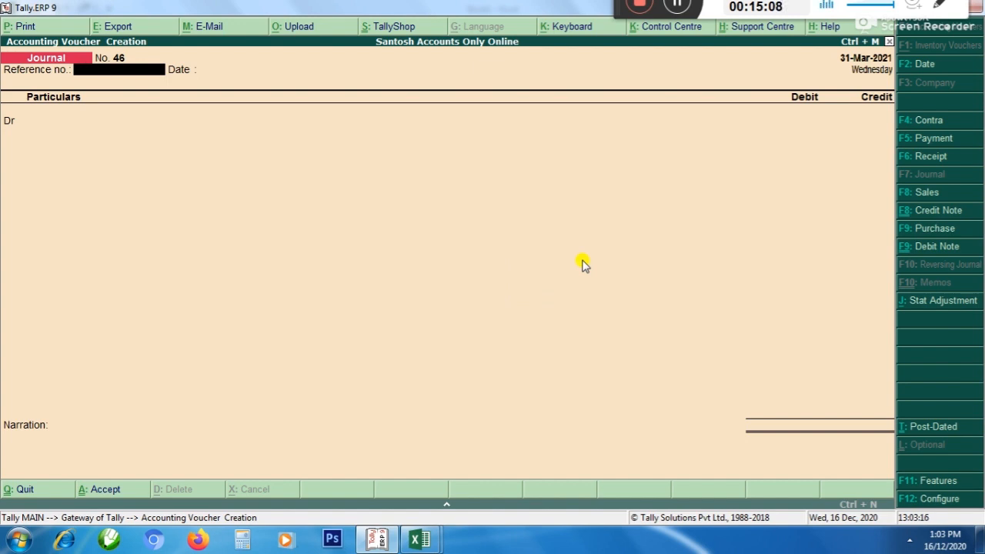
pyautogui.press('Return')
pyautogui.press('Return')
pyautogui.write('D')
pyautogui.hotkey('alt', 'c')
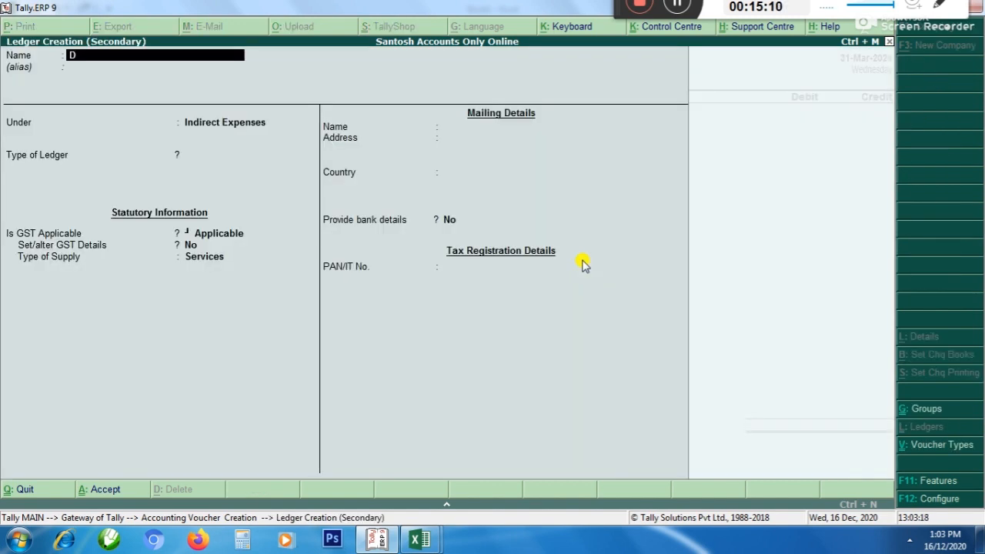
pyautogui.write('p')
pyautogui.press('BackSpace')
pyautogui.press('Return')
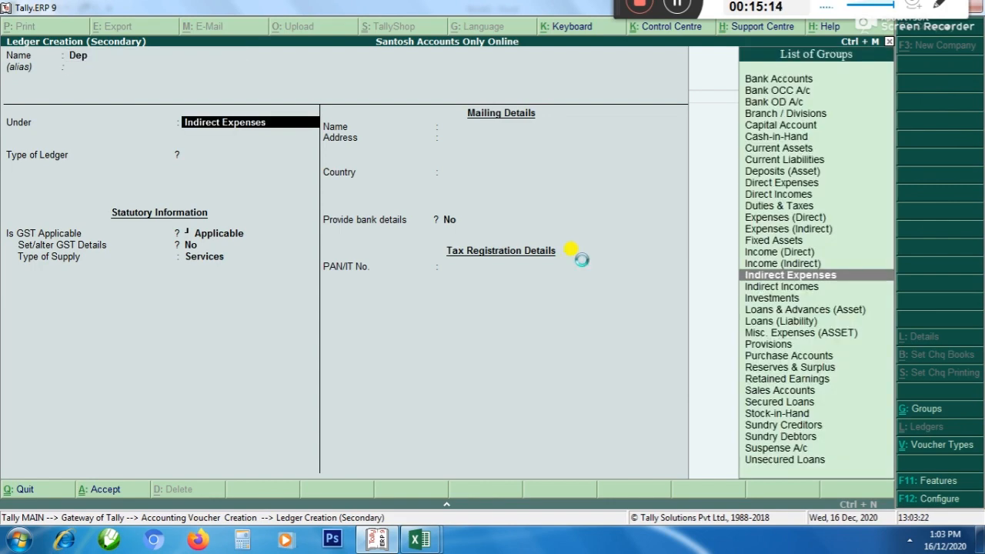
pyautogui.hotkey('ctrl', 'a')
# Check the total depreciation in Excel and debit Dep with 1,12,200 in the Tally journal voucher
pyautogui.press('Return')
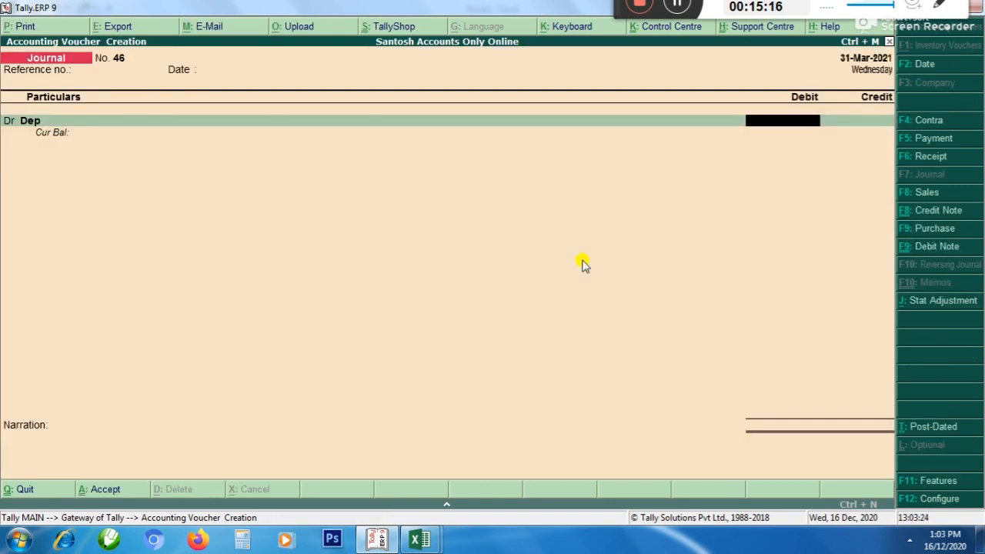
pyautogui.hotkey('alt', 'Tab')
pyautogui.hotkey('alt', 'Tab')
pyautogui.write('1,12,200')
pyautogui.press('Return')
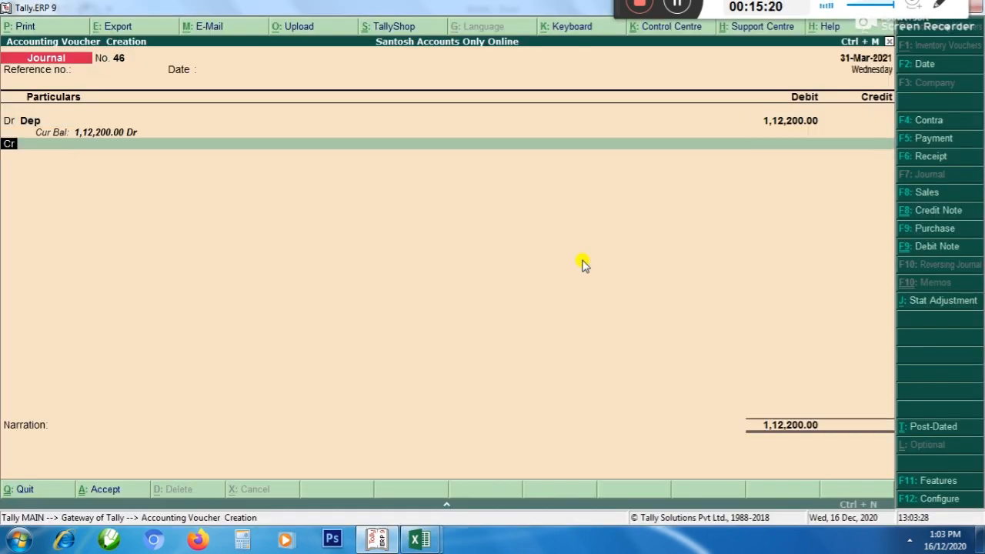
# Look up the first asset in the Excel schedule and add Car as a credit ledger in the Tally journal voucher
pyautogui.press('Return')
pyautogui.hotkey('alt', 'Tab')
pyautogui.click(581, 258)
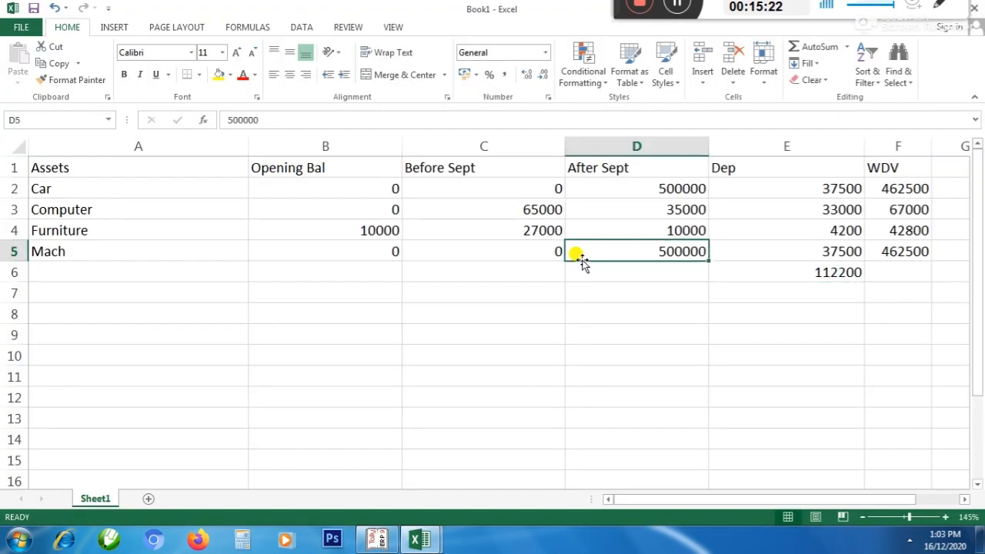
pyautogui.press('Left')
pyautogui.press('Left')
pyautogui.press('Left')
pyautogui.press('Up')
pyautogui.press('Up')
pyautogui.press('Up')
pyautogui.press('Down')
pyautogui.hotkey('alt', 'Tab')
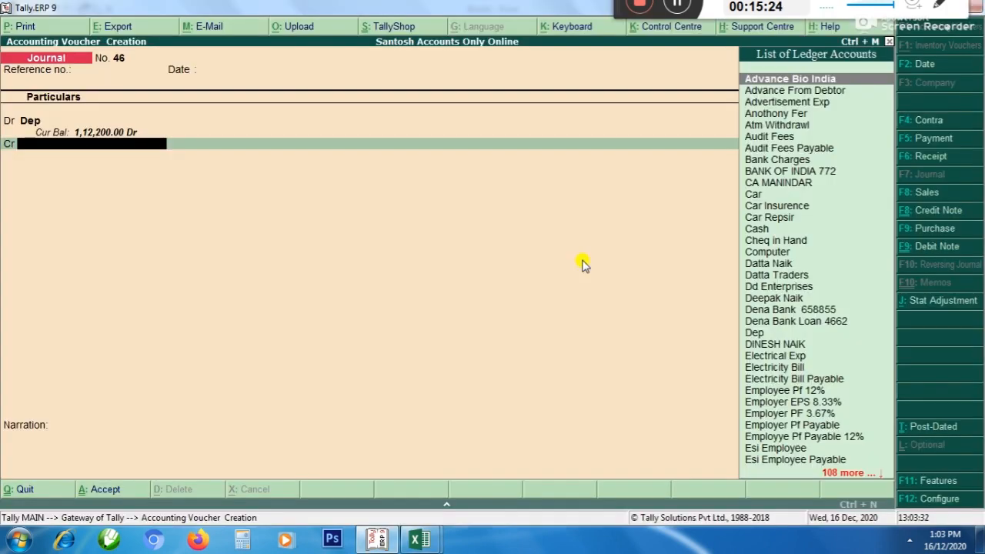
pyautogui.write('Car')
pyautogui.press('Return')
pyautogui.press('Return')
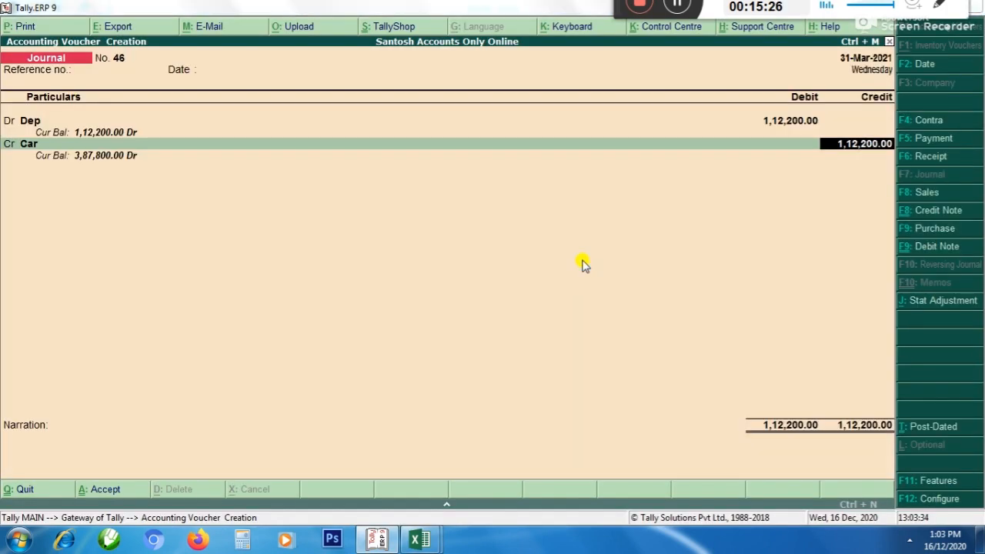
# Look up the car's depreciation in Excel and enter 37,500 as the Car credit amount in Tally
pyautogui.hotkey('alt', 'Tab')
pyautogui.press('Right')
pyautogui.press('Right')
pyautogui.press('Right')
pyautogui.press('Right')
pyautogui.press('Right')
pyautogui.press('Left')
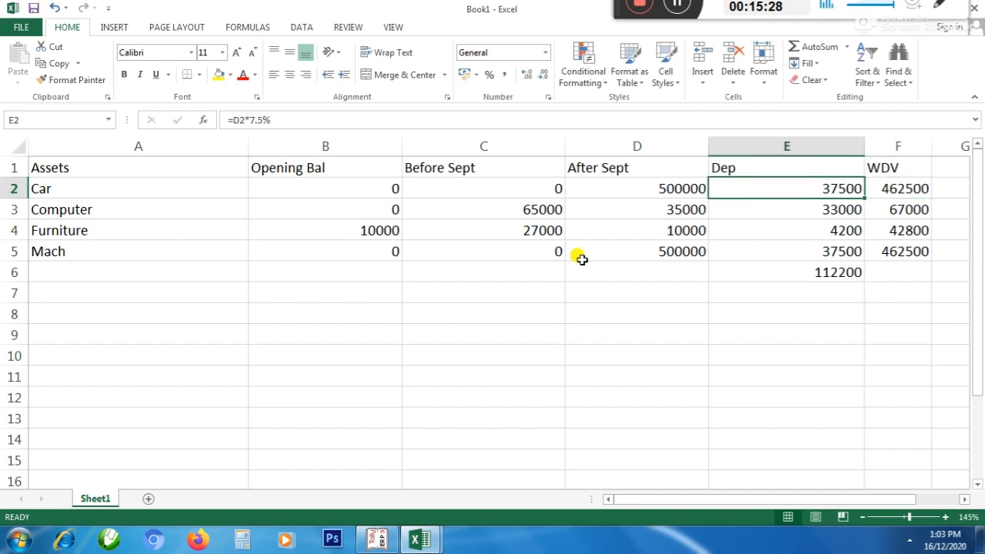
pyautogui.hotkey('alt', 'Tab')
pyautogui.write('37500')
pyautogui.press('Return')
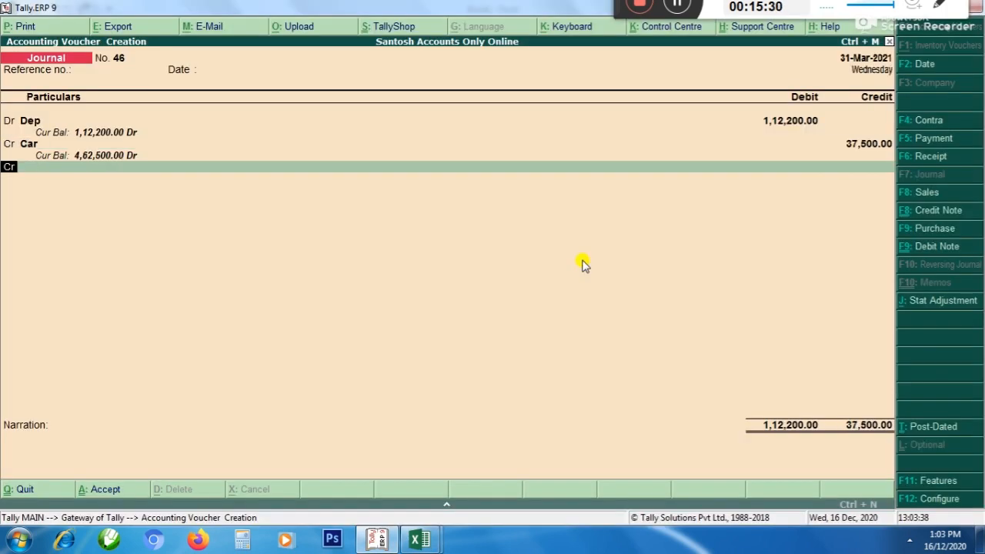
# Check the second asset in the Excel schedule and add Computer as the next credit ledger in Tally
pyautogui.hotkey('alt', 'Tab')
pyautogui.press('Left')
pyautogui.press('Left')
pyautogui.press('Left')
pyautogui.press('Left')
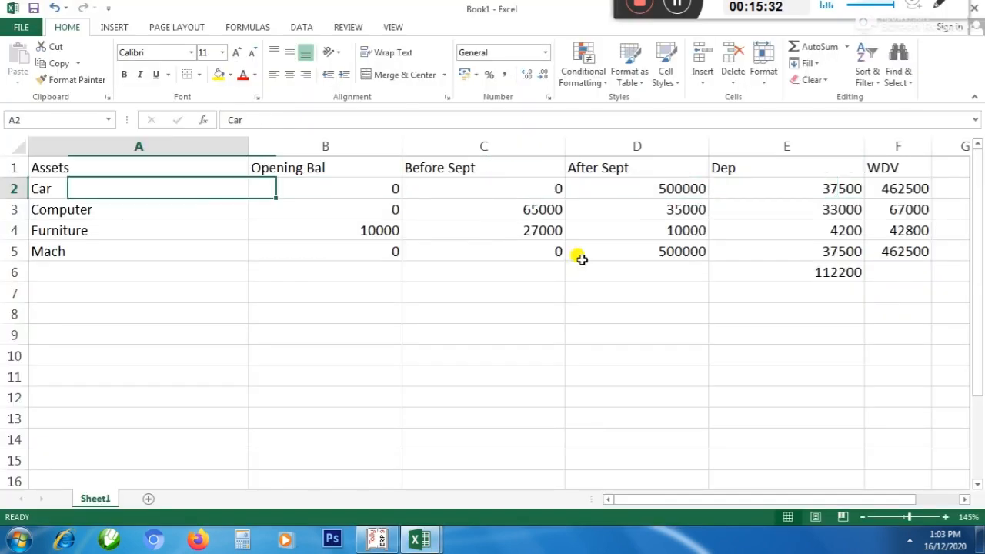
pyautogui.press('Down')
pyautogui.hotkey('alt', 'Tab')
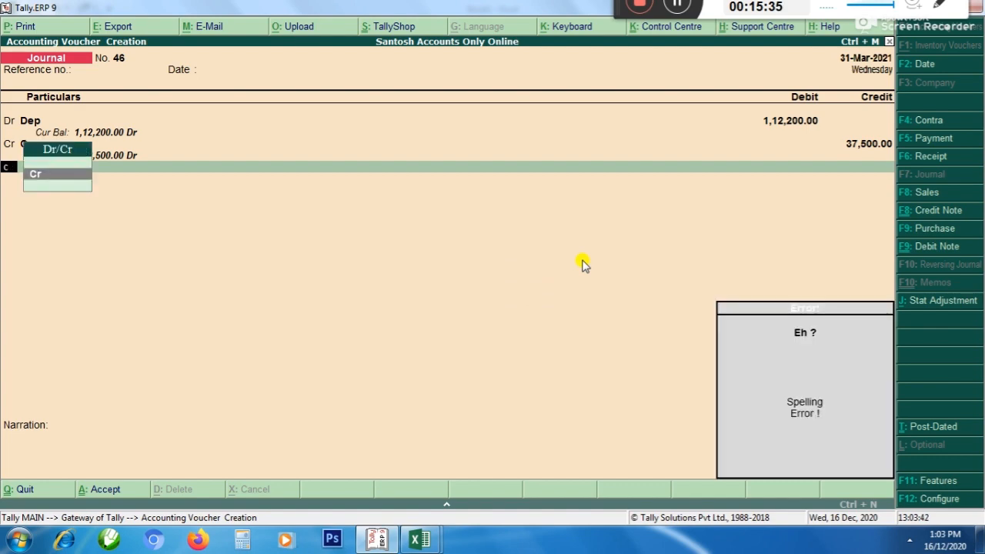
pyautogui.press('Return')
pyautogui.write('compu')
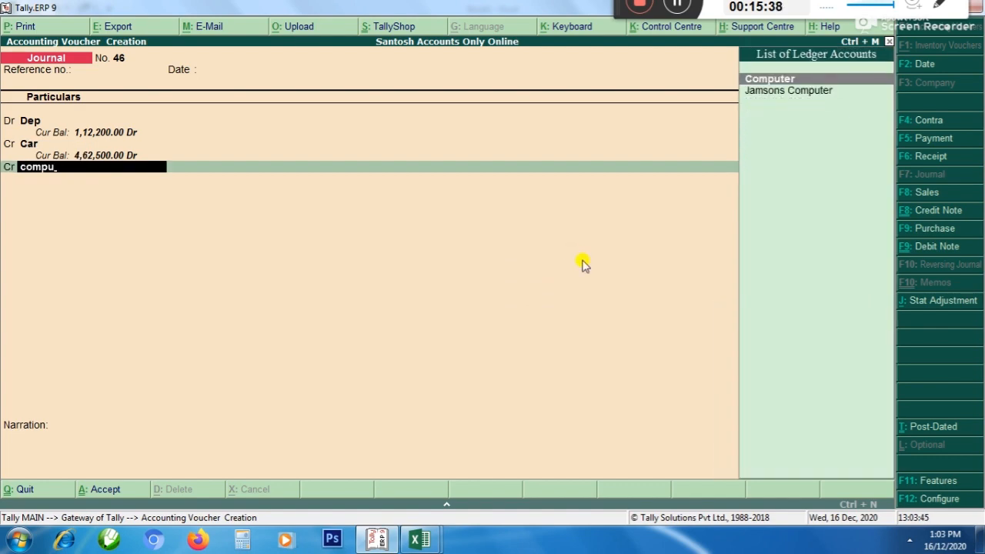
pyautogui.press('Return')
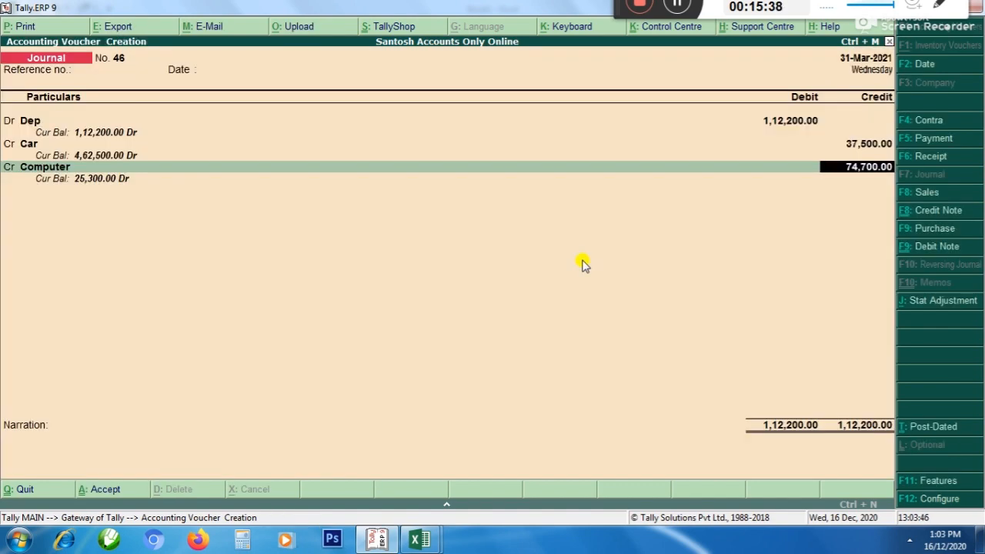
# Look up the computer's depreciation in Excel and enter 33,000 as the Computer credit amount in Tally
pyautogui.hotkey('alt', 'Tab')
pyautogui.press('Right')
pyautogui.press('Right')
pyautogui.press('Right')
pyautogui.press('Right')
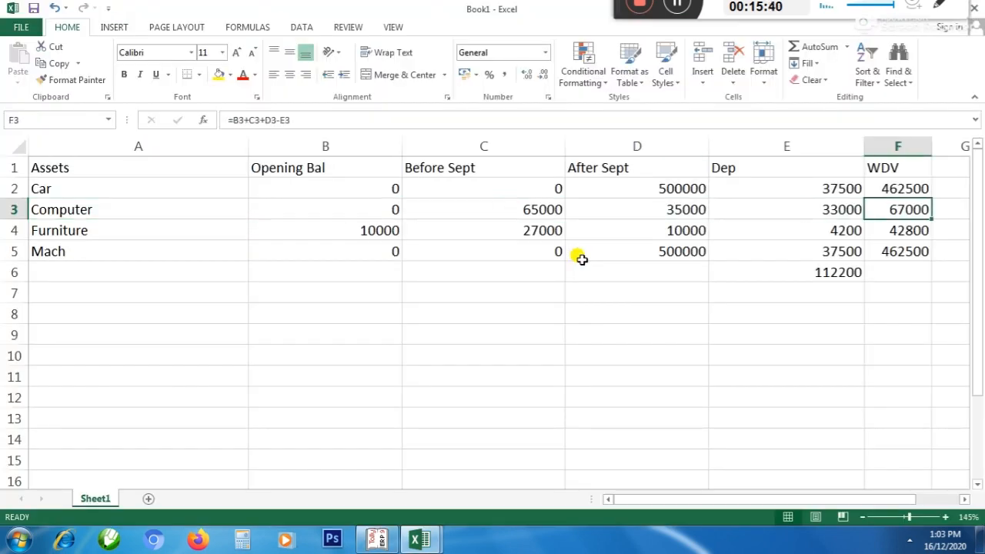
pyautogui.press('Left')
pyautogui.hotkey('alt', 'Tab')
pyautogui.write('3300')
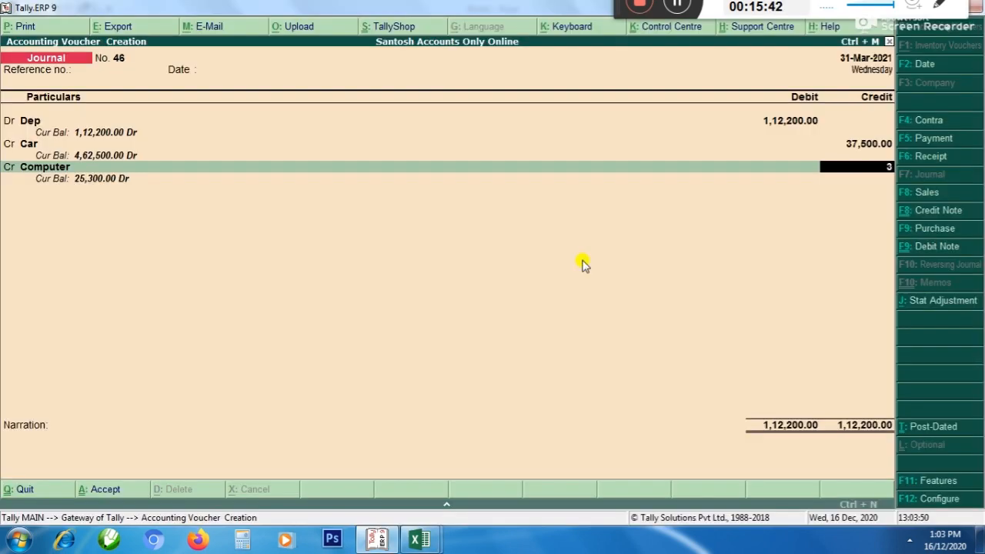
pyautogui.press('Return')
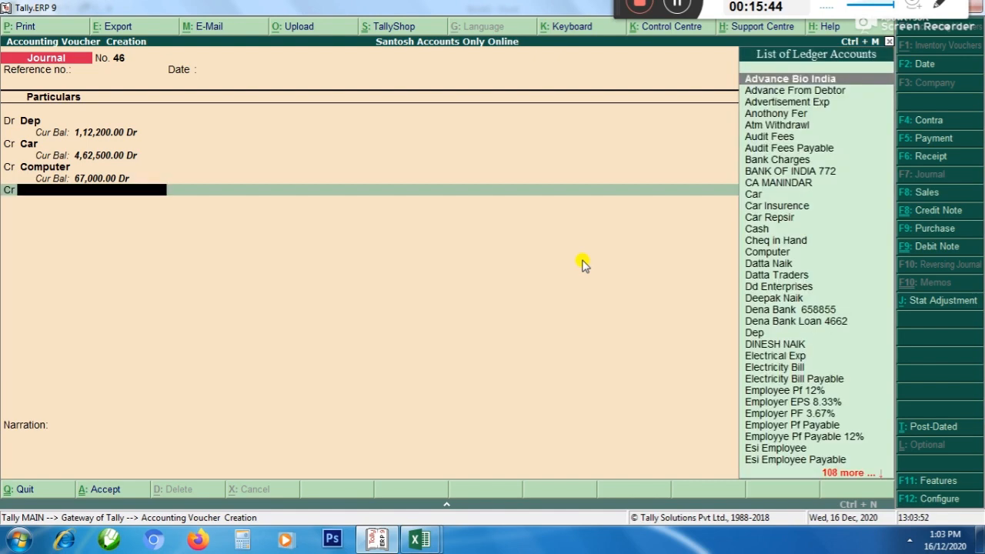
# Check the Excel schedule for the following asset and add FURNITURE as the next credit ledger in Tally
pyautogui.hotkey('alt', 'Tab')
pyautogui.press('Left')
pyautogui.press('Left')
pyautogui.press('Left')
pyautogui.hotkey('alt', 'Tab')
pyautogui.write('Fur')
pyautogui.press('Return')
pyautogui.press('Return')
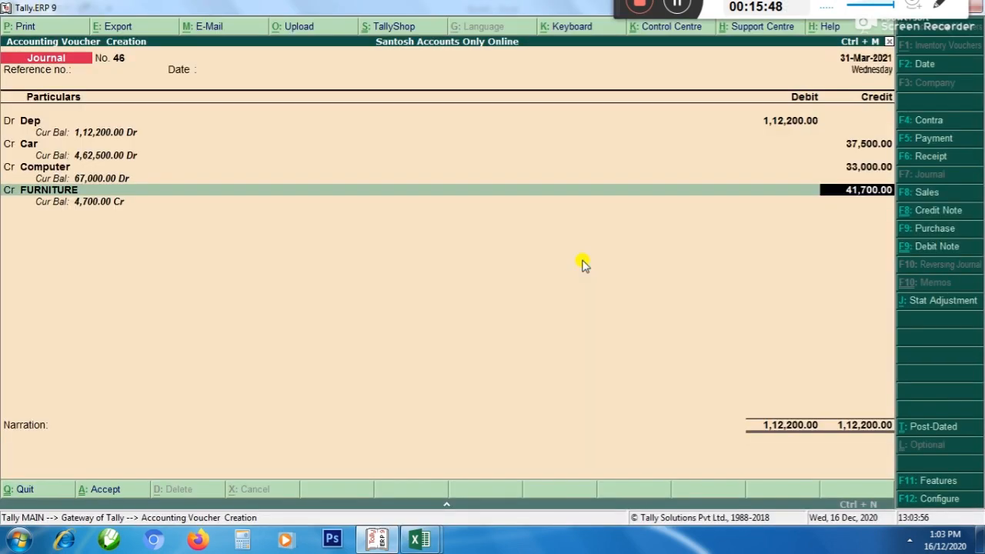
# Look up the furniture's depreciation in Excel and enter 4,200 as the FURNITURE credit amount in Tally
pyautogui.hotkey('alt', 'Tab')
pyautogui.press('Right')
pyautogui.press('Right')
pyautogui.press('Right')
pyautogui.press('Right')
pyautogui.press('Right')
pyautogui.press('Down')
pyautogui.press('Left')
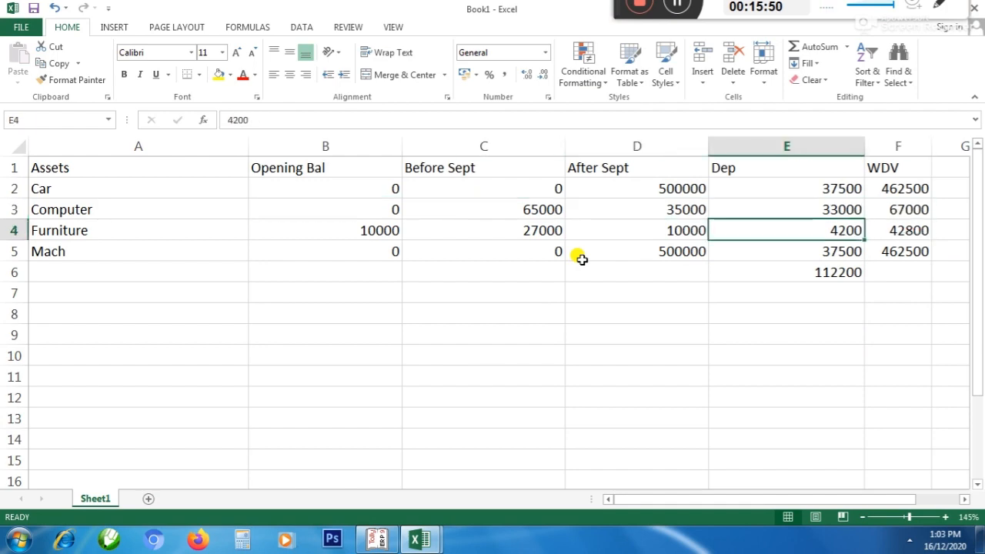
pyautogui.hotkey('alt', 'Tab')
pyautogui.write('4,200')
pyautogui.press('Return')
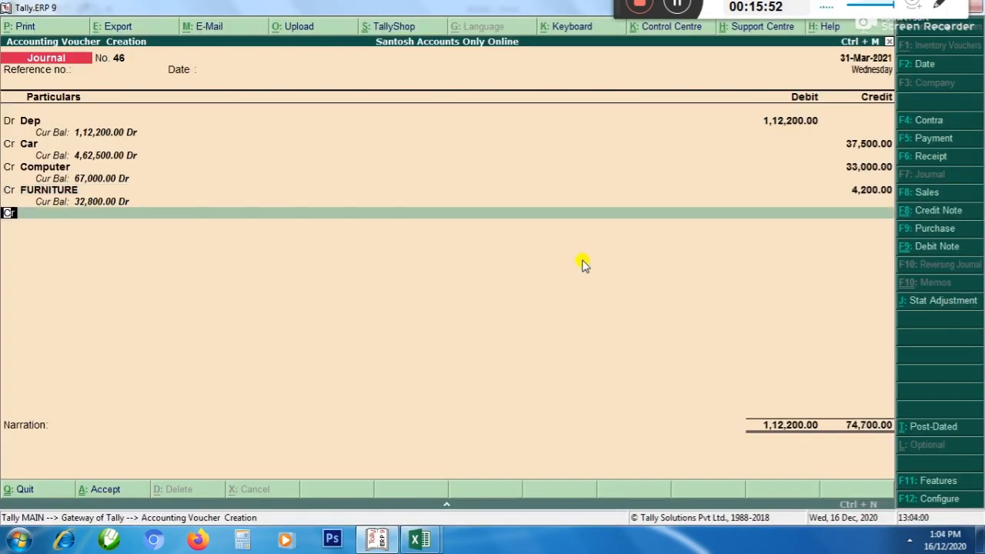
# Check the Excel schedule for the last asset and add Machinery as the next credit ledger in Tally
pyautogui.press('Return')
pyautogui.hotkey('alt', 'Tab')
pyautogui.press('Down')
pyautogui.press('Right')
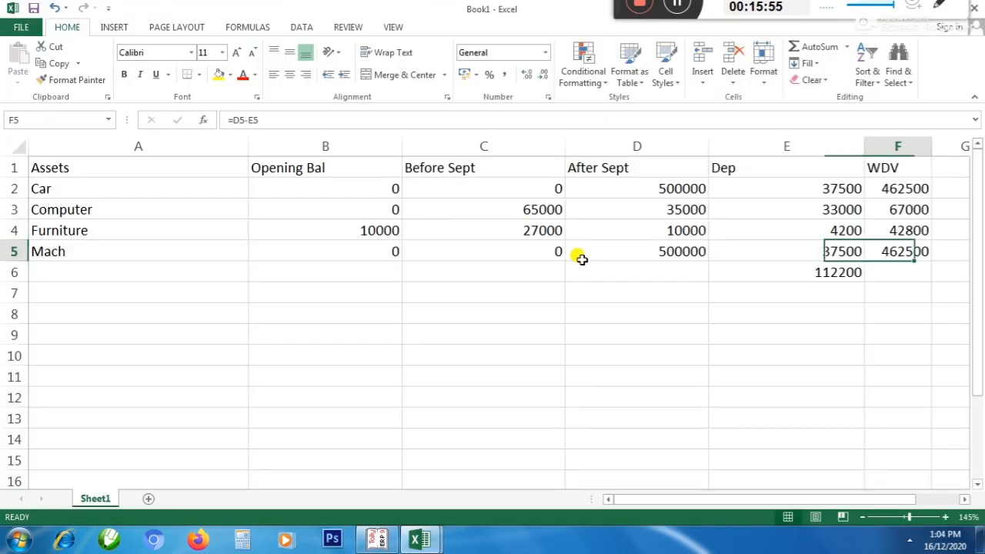
pyautogui.hotkey('alt', 'Tab')
pyautogui.write('Mac')
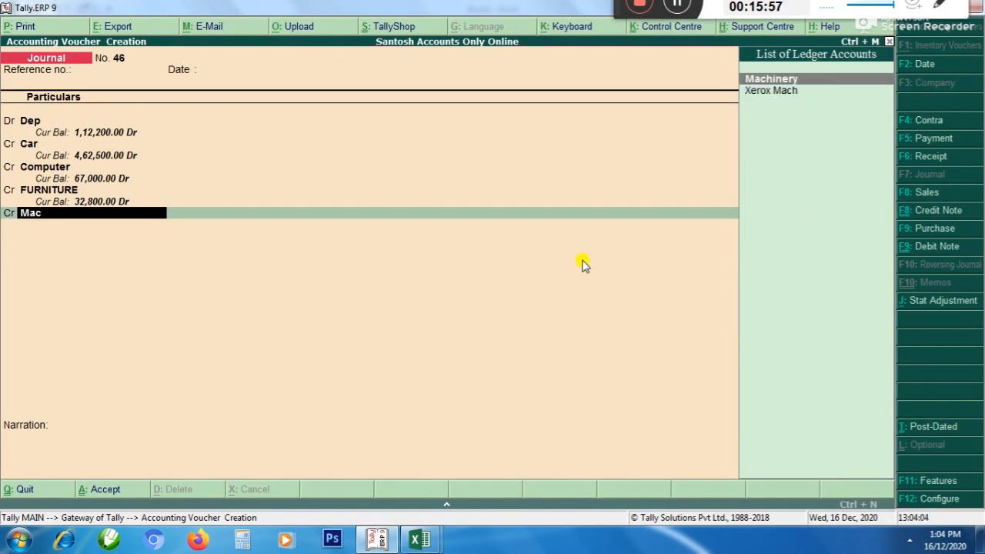
pyautogui.press('Return')
# Look up the machinery's depreciation in Excel, enter 37,500 as the Machinery credit in Tally and finish the journal without a narration
pyautogui.hotkey('alt', 'Tab')
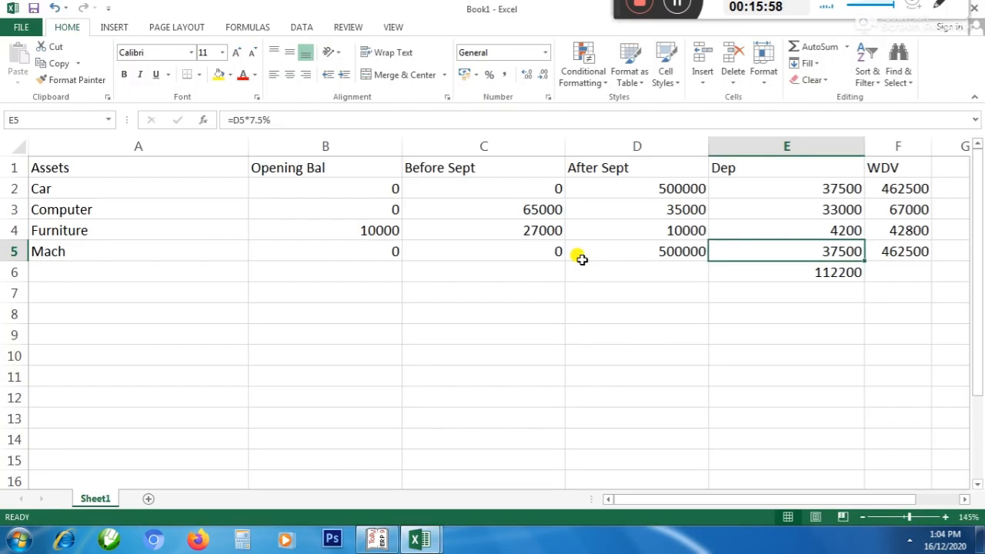
pyautogui.hotkey('alt', 'Tab')
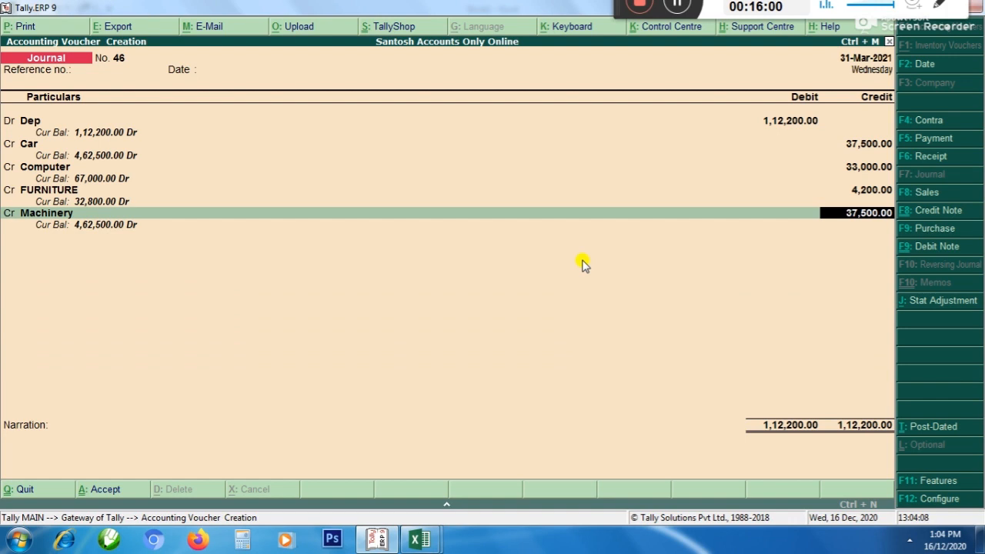
pyautogui.press('Return')
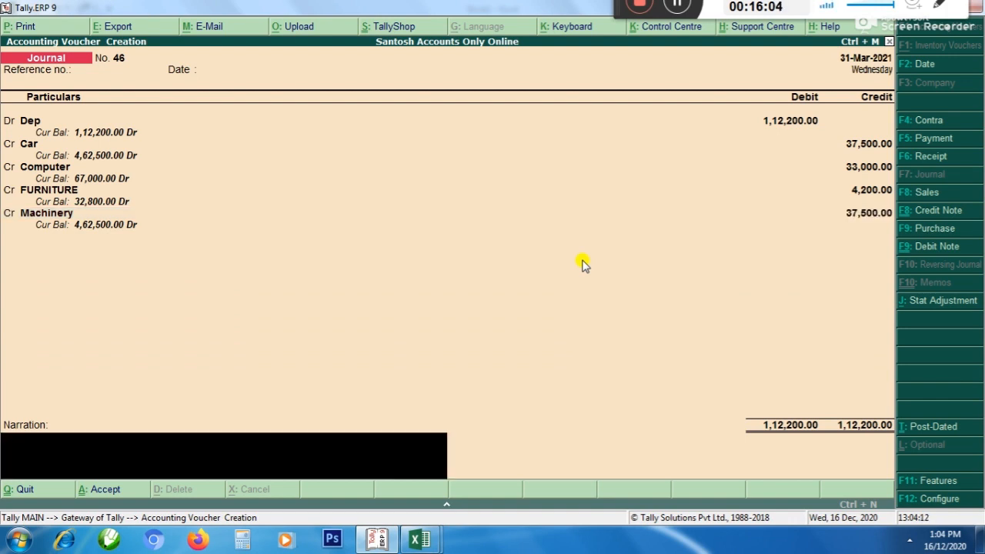
pyautogui.press('Return')
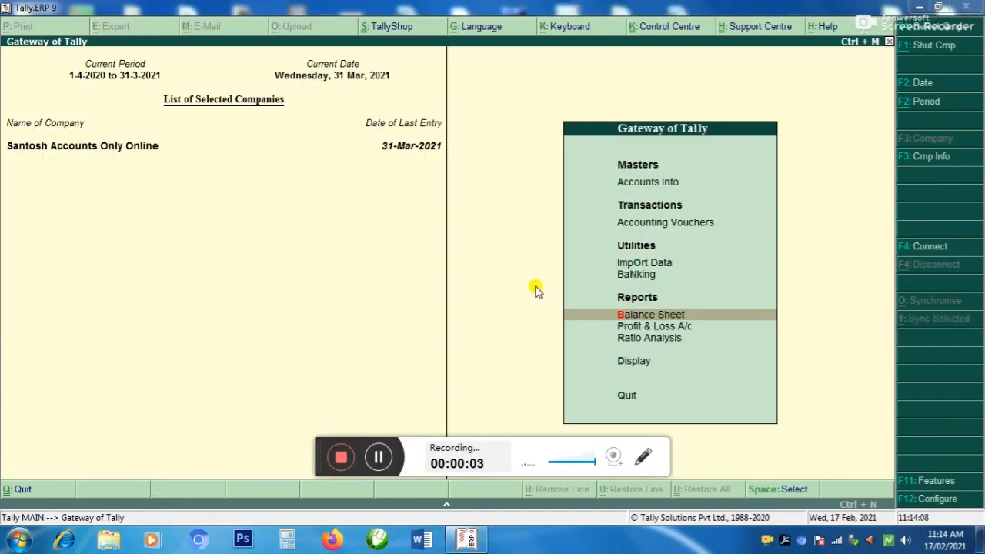
pyautogui.press('Up')
pyautogui.press('Up')
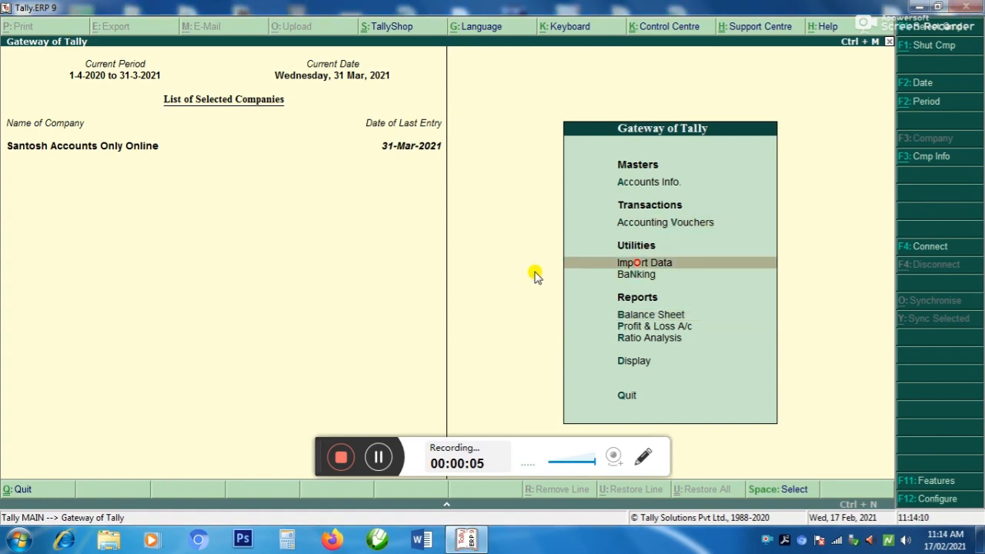
pyautogui.press('Down')
pyautogui.press('Down')
pyautogui.press('Up')
pyautogui.press('Up')
pyautogui.press('Up')
pyautogui.press('Up')
pyautogui.press('Up')
pyautogui.press('Down')
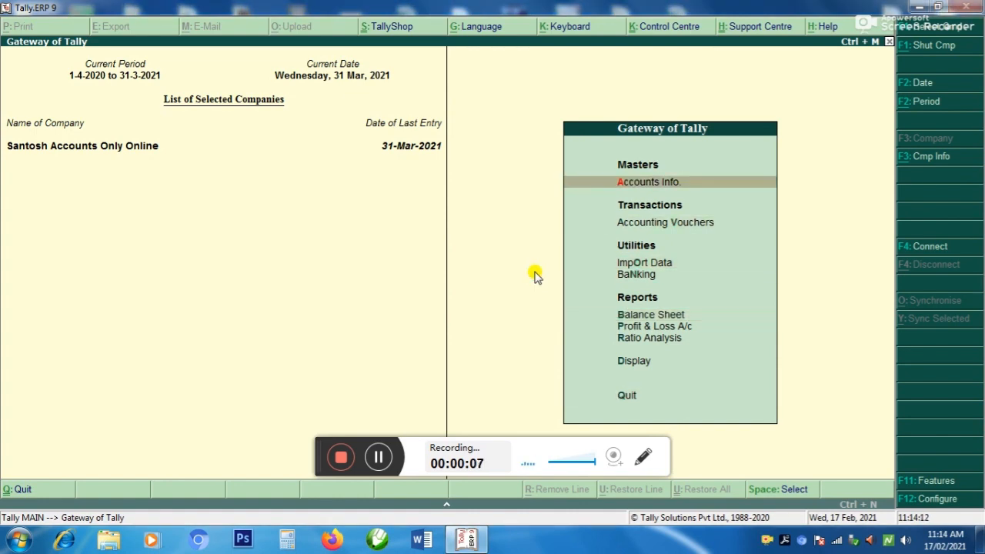
# Minimize Tally, launch Excel 2013 and create a blank workbook
pyautogui.hotkey('ctrl', 'm')
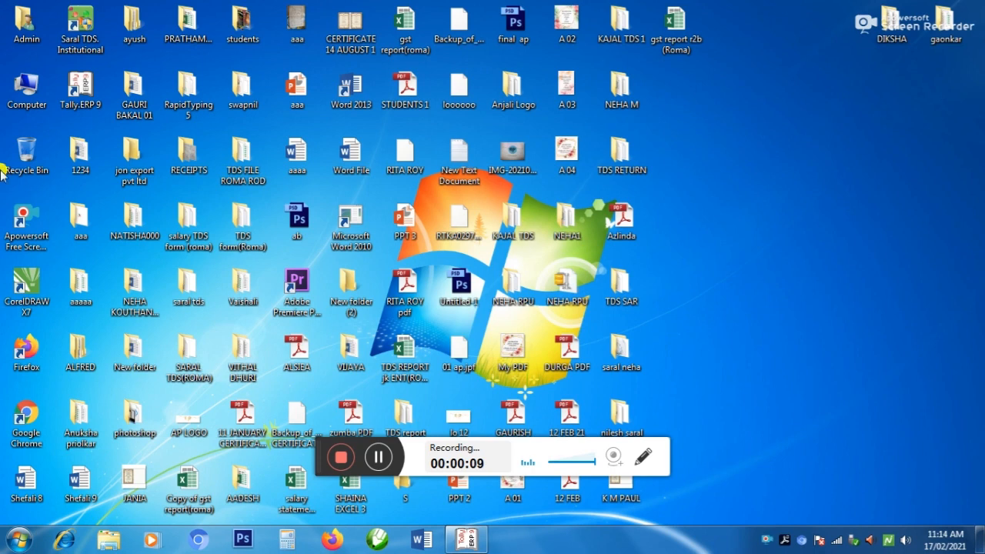
pyautogui.click(10, 543)
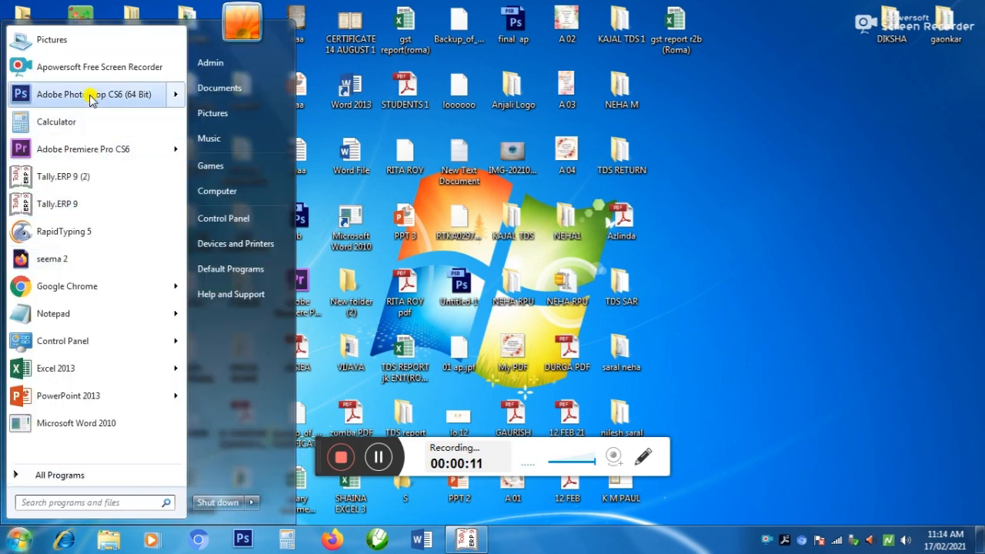
pyautogui.click(64, 377)
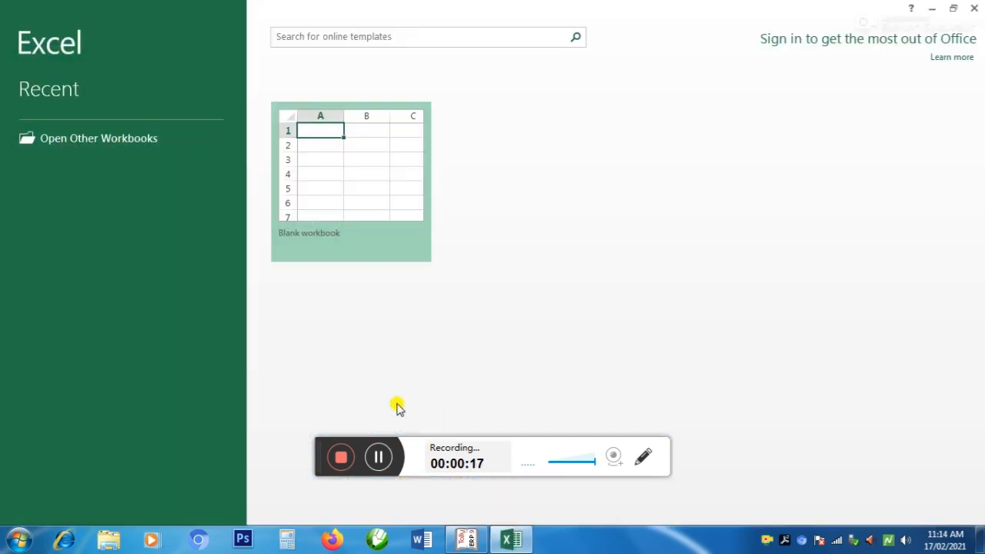
pyautogui.click(331, 209)
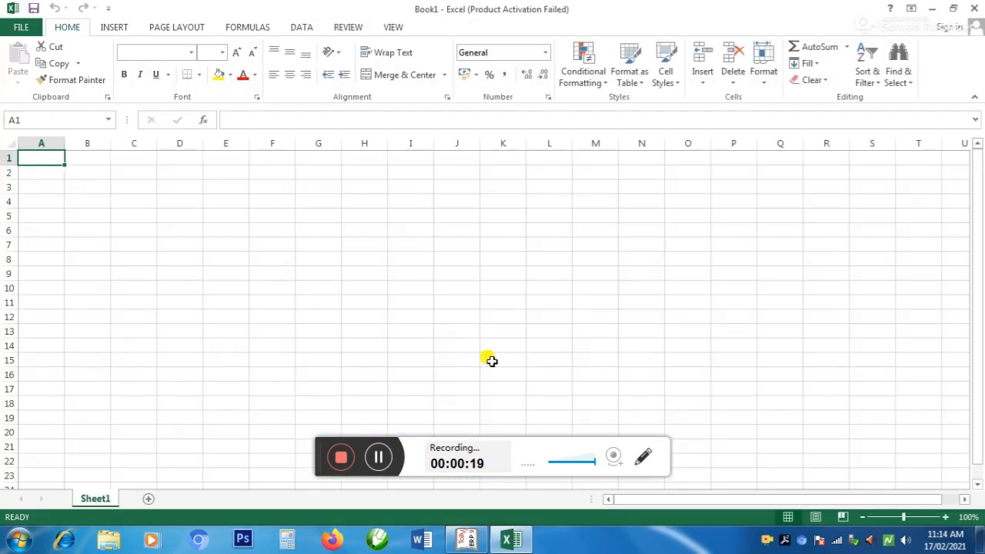
pyautogui.click(411, 381)
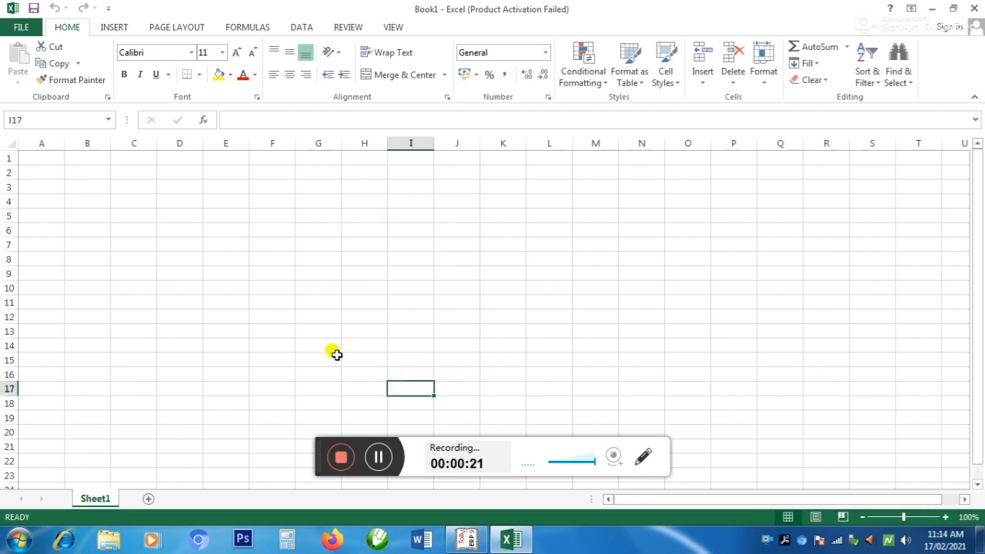
pyautogui.click(282, 287)
pyautogui.click(274, 258)
pyautogui.click(271, 231)
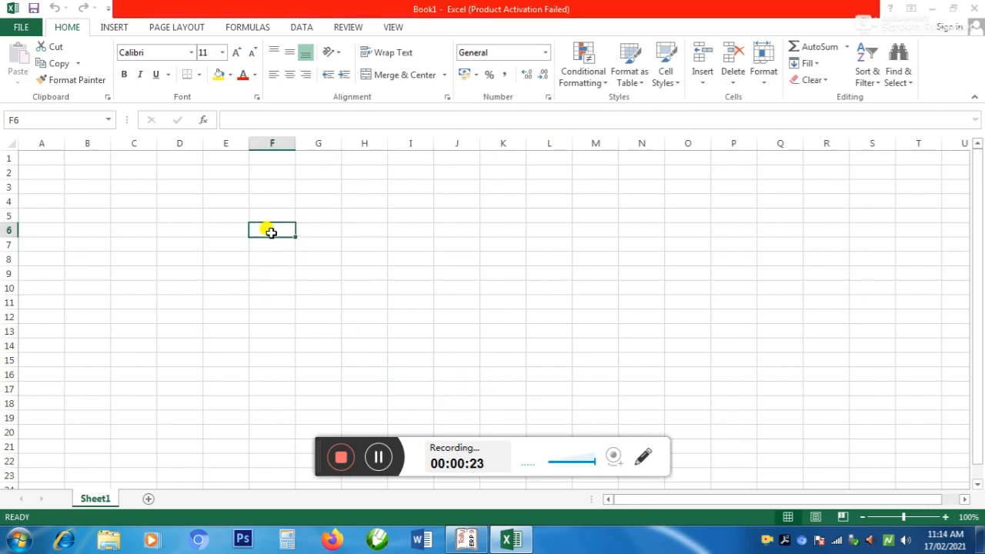
pyautogui.click(635, 401)
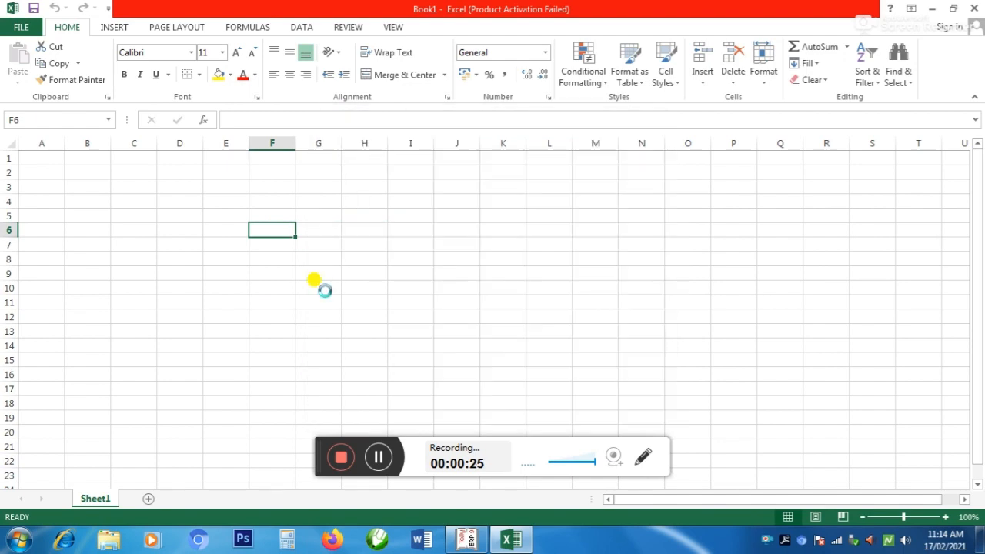
# Enter the amount 520000 in cell C4 and label it "Closing stock" in cell B4
pyautogui.scroll(7, 319, 285)
pyautogui.click(319, 271)
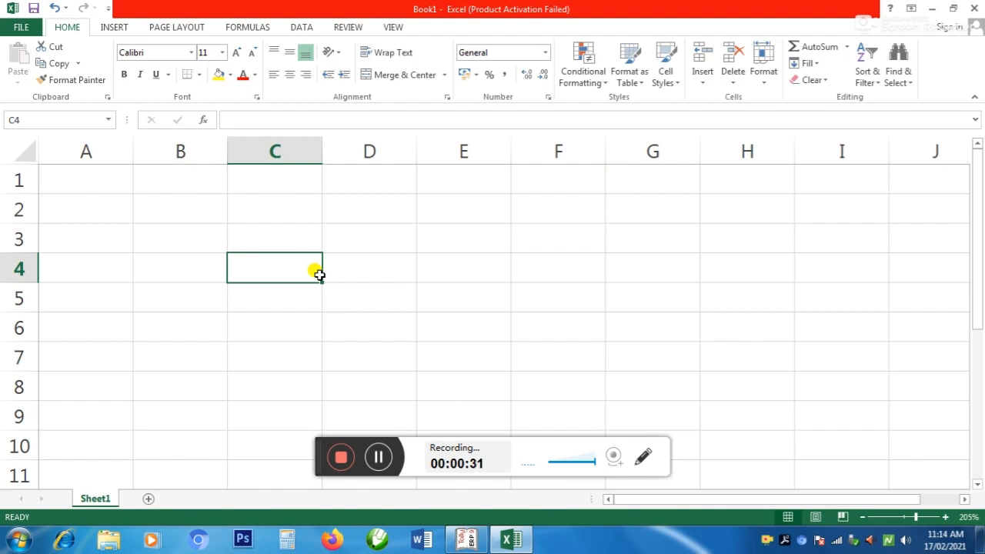
pyautogui.write('520000')
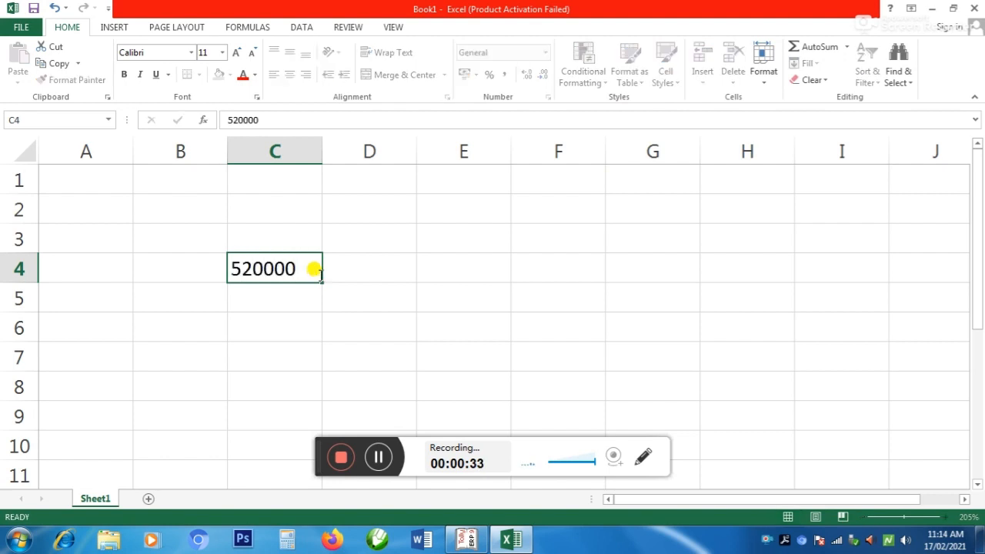
pyautogui.press('Return')
pyautogui.press('Left')
pyautogui.press('Left')
pyautogui.press('Up')
pyautogui.press('Right')
pyautogui.write('Cl')
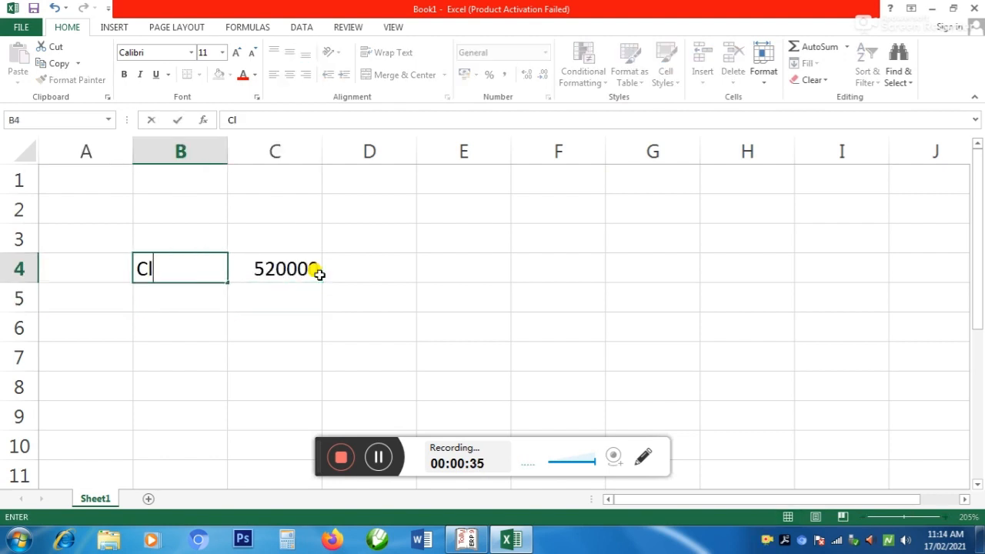
pyautogui.write('osing stock')
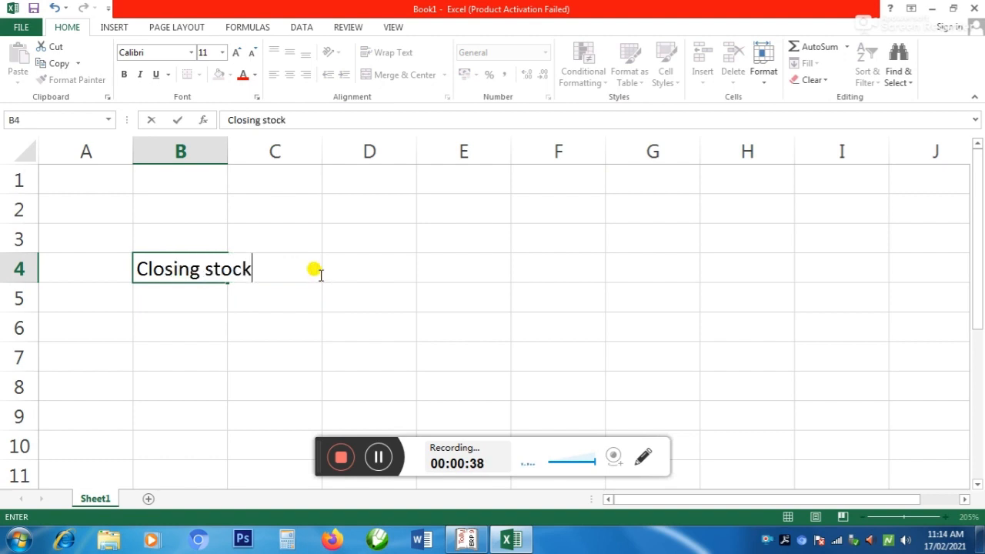
pyautogui.click(320, 275)
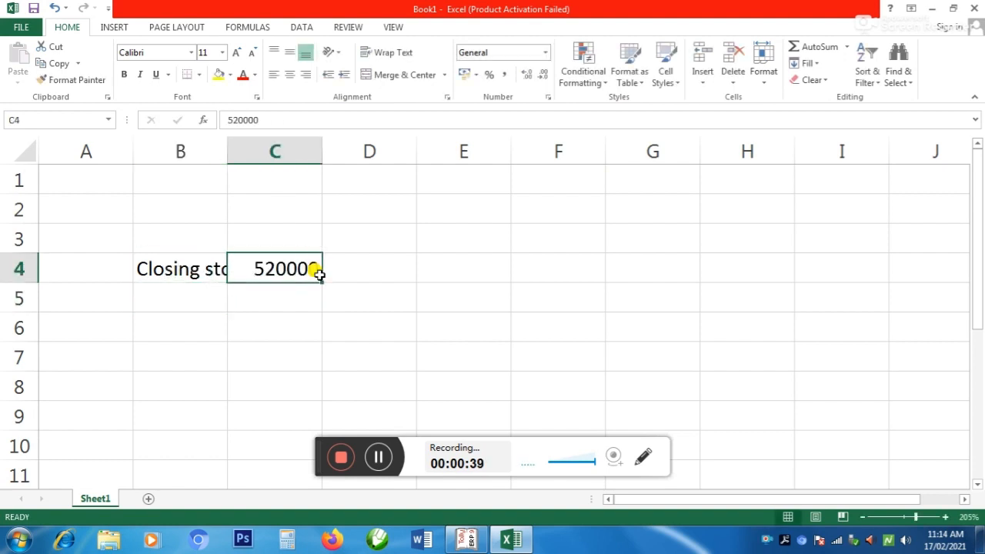
# Enter the date 31/3/2021 in cell C3 above the closing stock amount
pyautogui.press('Left')
pyautogui.press('Right')
pyautogui.press('Up')
pyautogui.write('31')
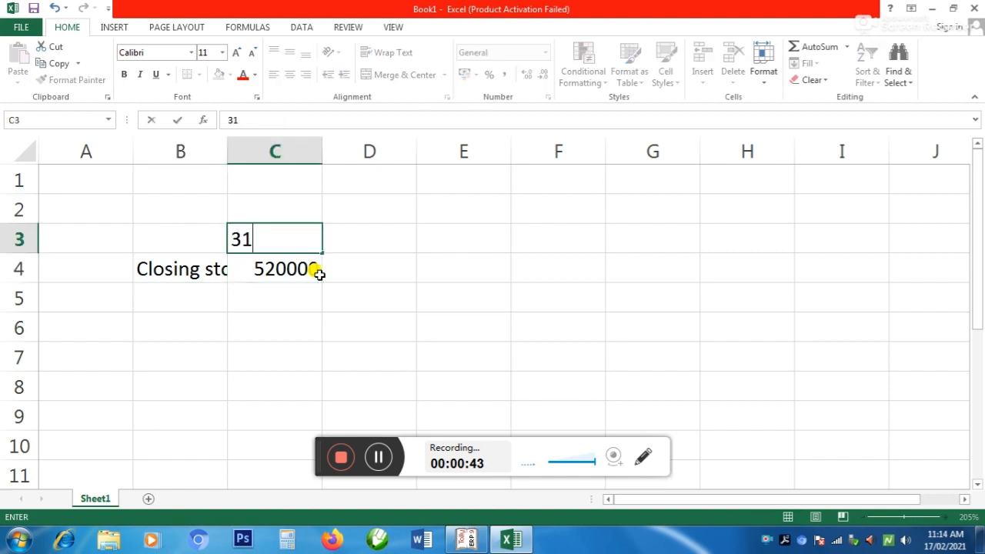
pyautogui.write('/03/2021')
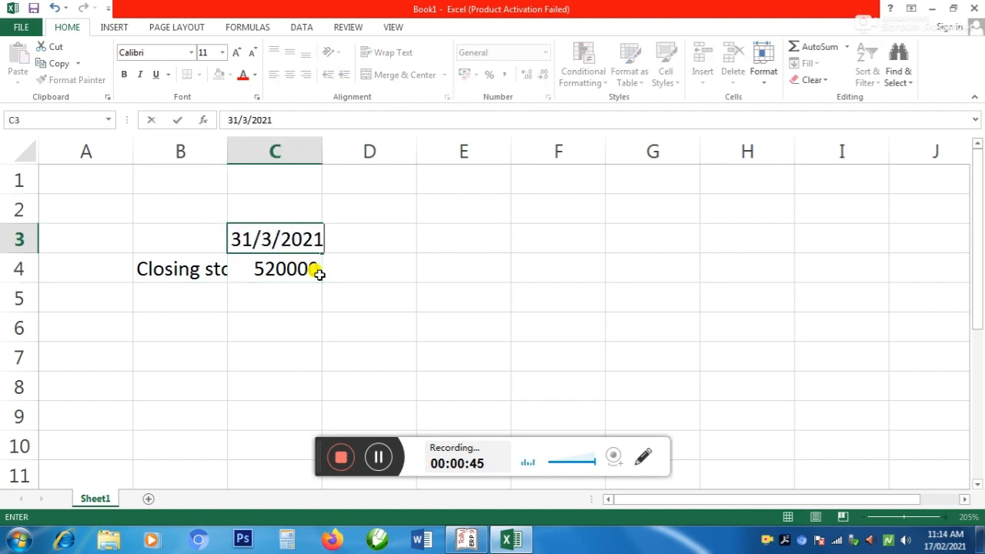
pyautogui.press('Return')
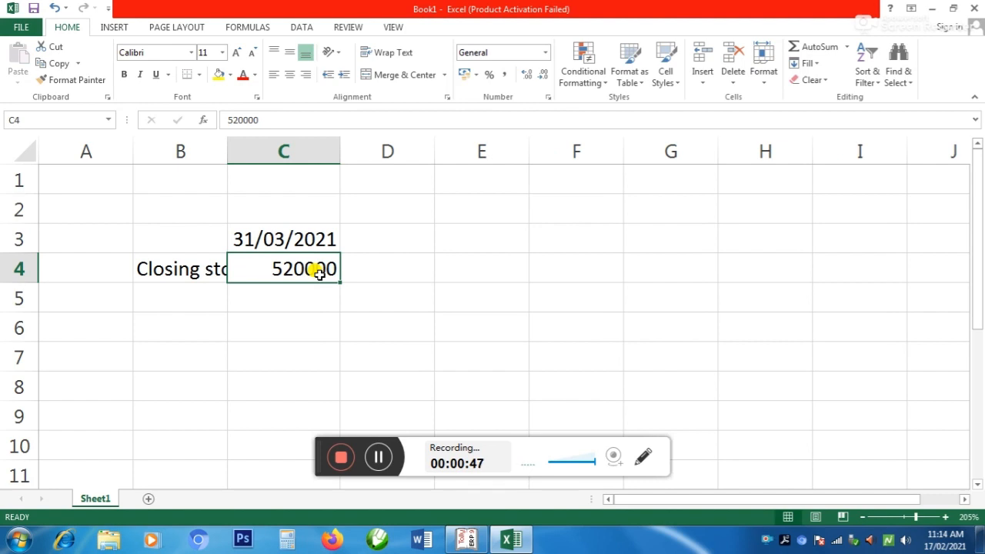
pyautogui.press('Left')
pyautogui.press('Right')
# Switch to Tally and open the company's Balance Sheet
pyautogui.hotkey('alt', 'Tab')
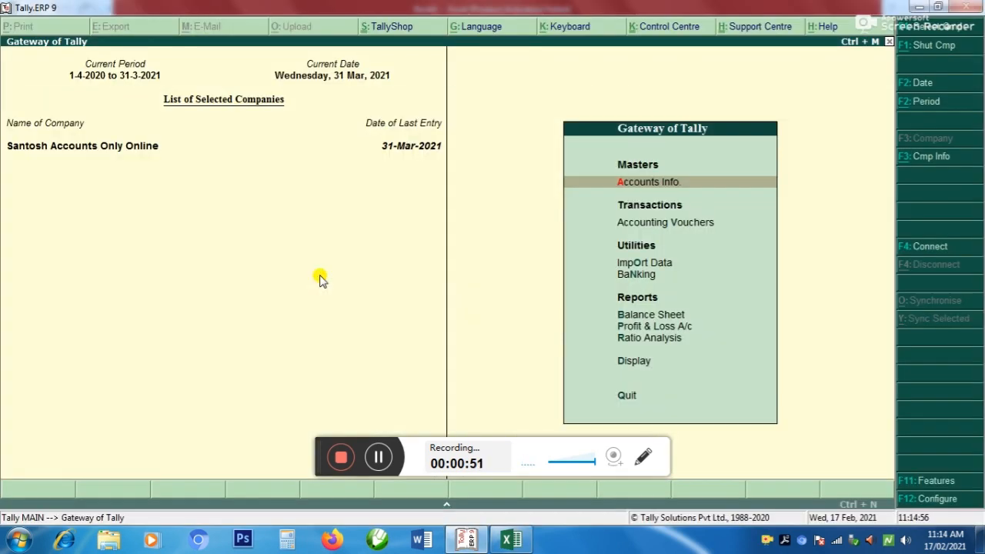
pyautogui.press('Down')
pyautogui.press('Down')
pyautogui.press('Down')
pyautogui.press('Down')
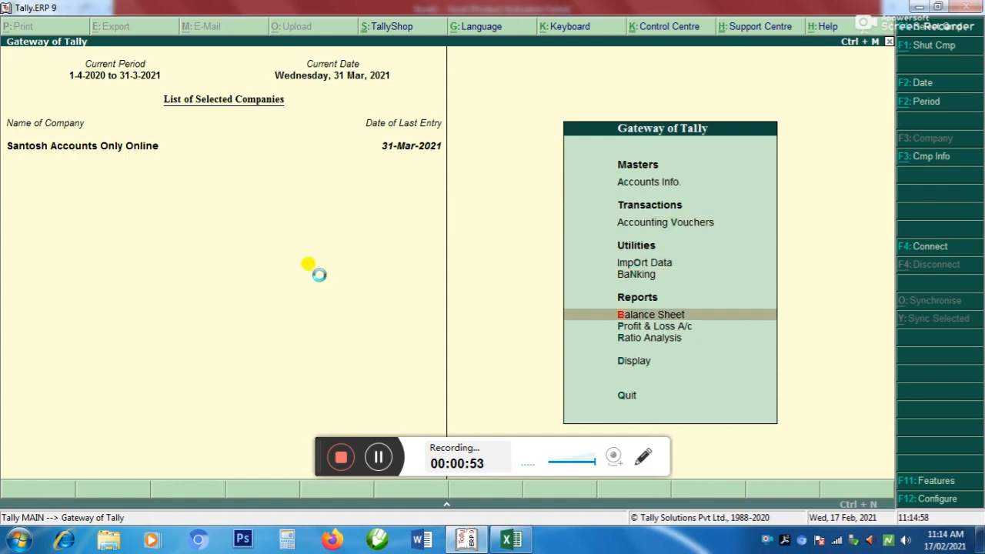
pyautogui.press('Return')
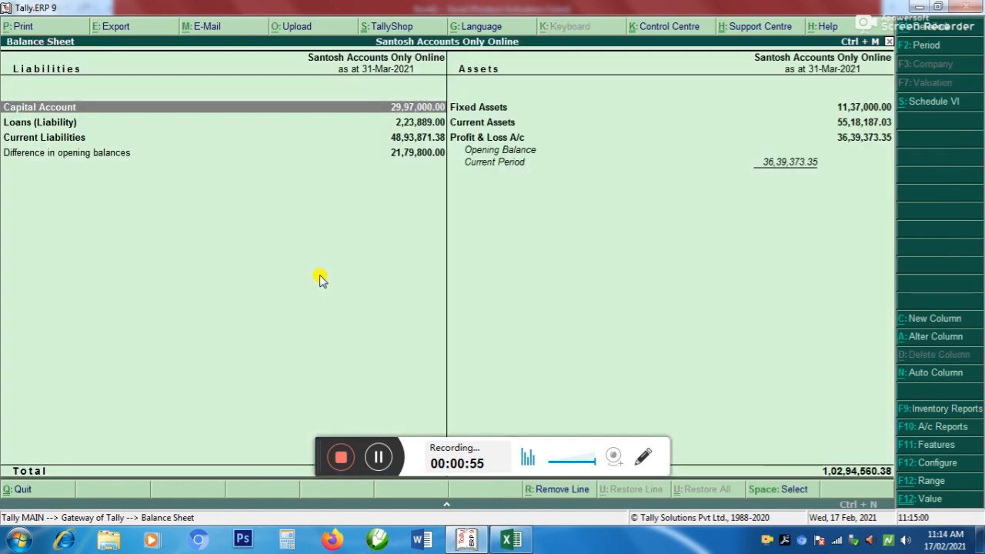
# Expand the Balance Sheet to its detailed view and open Closing Stock under Current Assets
pyautogui.hotkey('alt', 'F1')
pyautogui.press('Right')
pyautogui.press('Down')
pyautogui.press('Down')
pyautogui.press('Down')
pyautogui.press('Down')
pyautogui.press('Down')
pyautogui.press('Down')
pyautogui.press('Down')
pyautogui.press('Down')
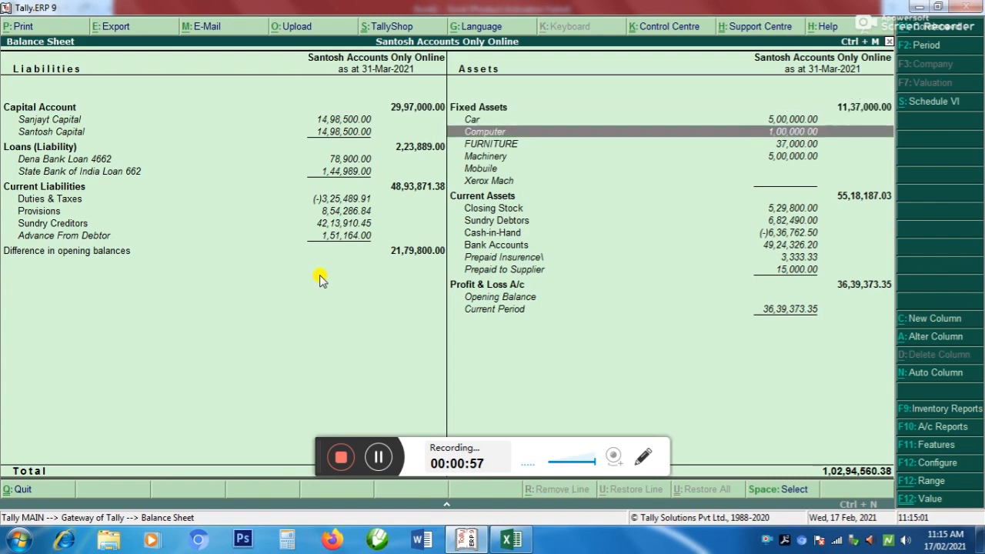
pyautogui.press('Return')
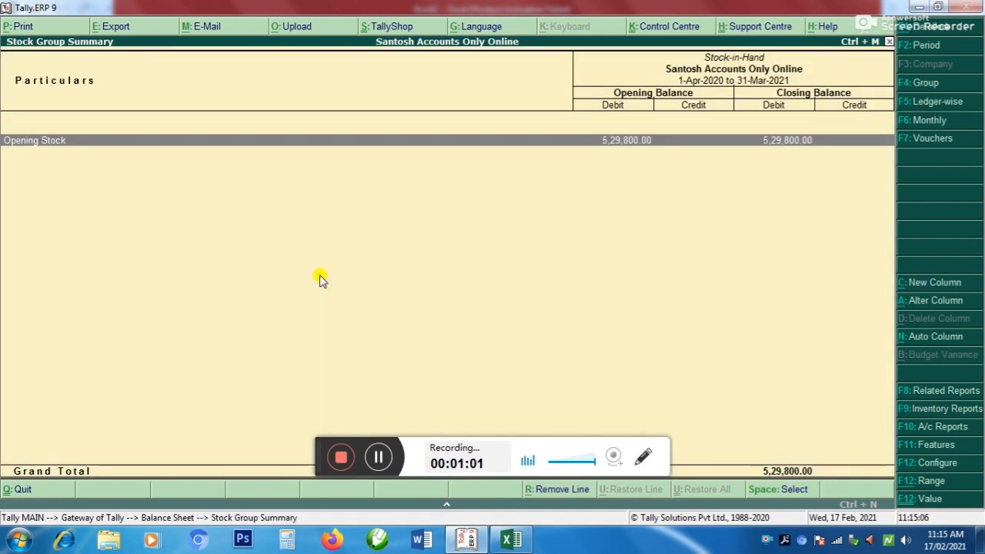
# Open the Opening Stock ledger for alteration and go to its closing balance date
pyautogui.press('Return')
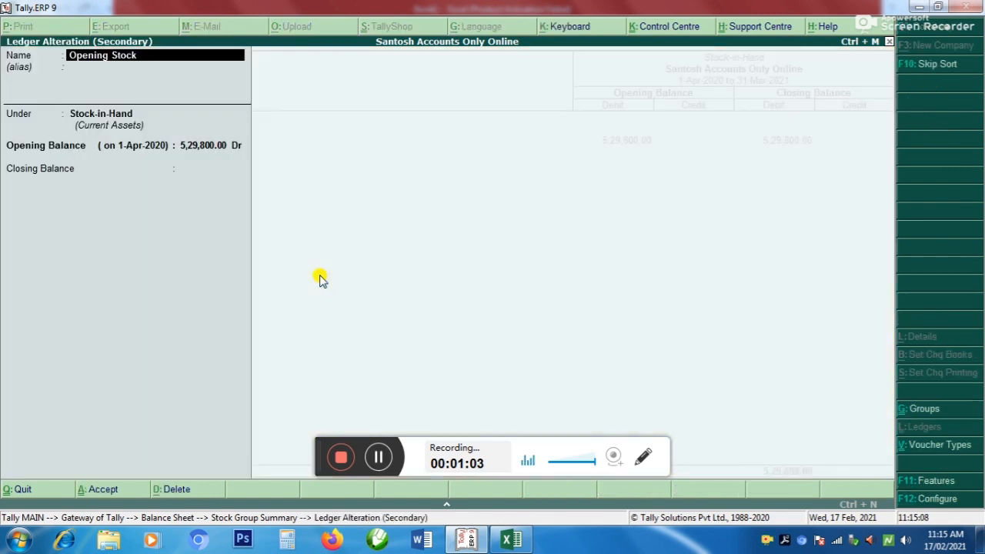
pyautogui.press('Return')
pyautogui.press('Return')
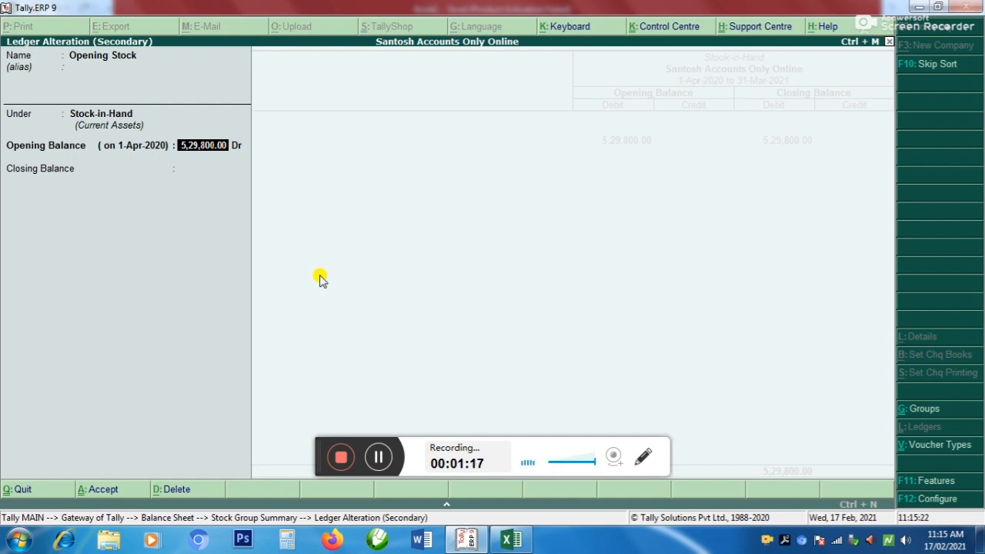
pyautogui.press('Return')
pyautogui.press('Return')
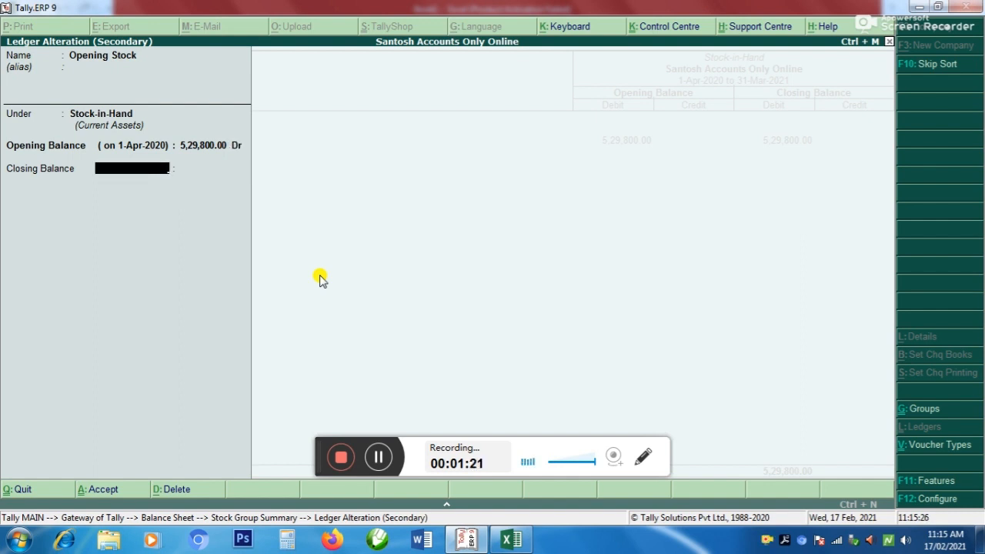
pyautogui.write('31/3/20')
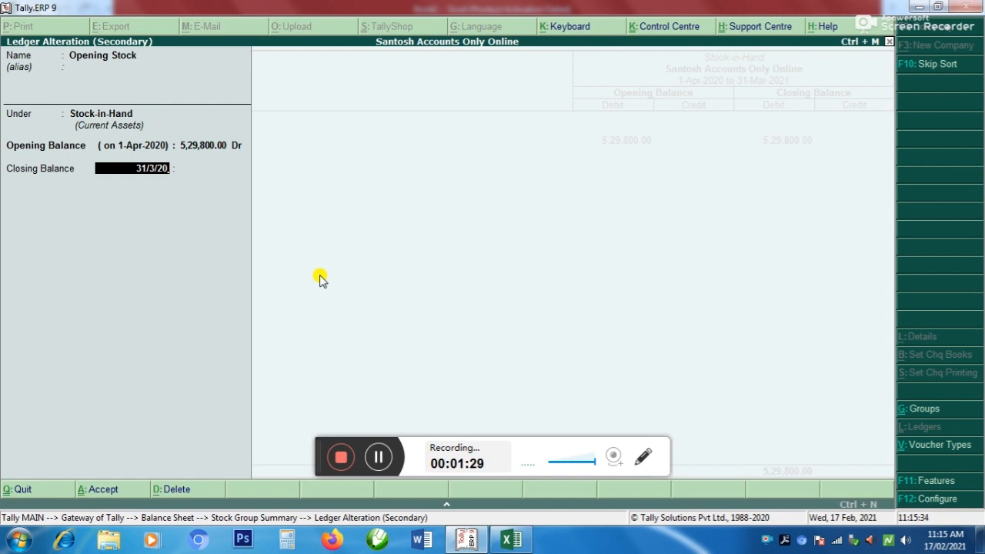
# Set the Opening Stock ledger's closing balance on 31-Mar-2021 to 5,20,000 Dr and accept the alteration
pyautogui.write('21')
pyautogui.press('Return')
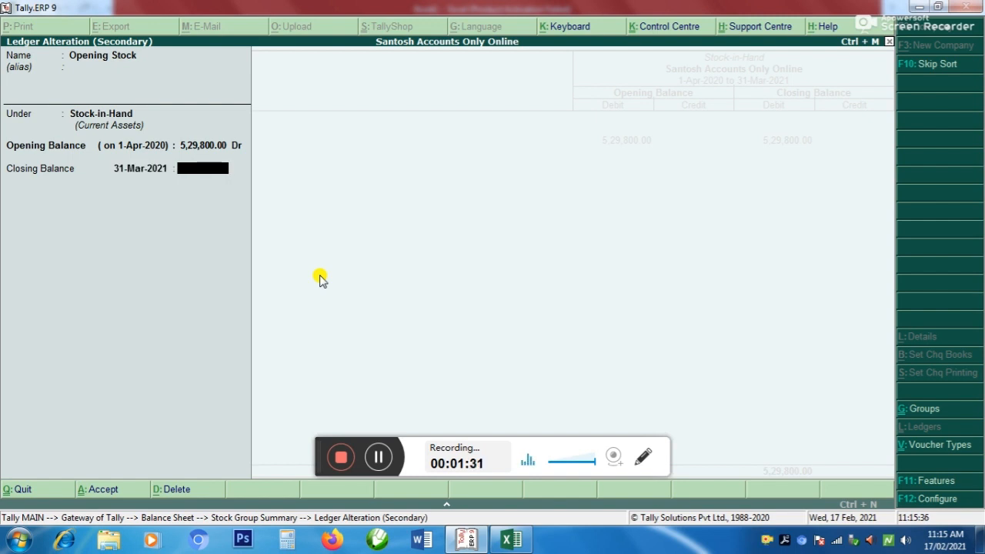
pyautogui.write('520000')
pyautogui.press('Return')
pyautogui.press('Return')
pyautogui.press('Return')
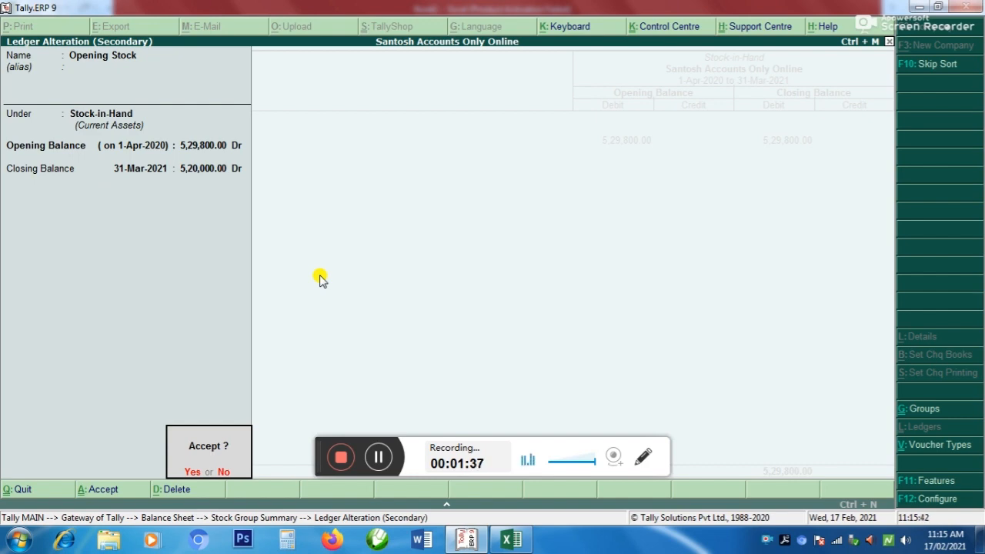
pyautogui.press('Return')
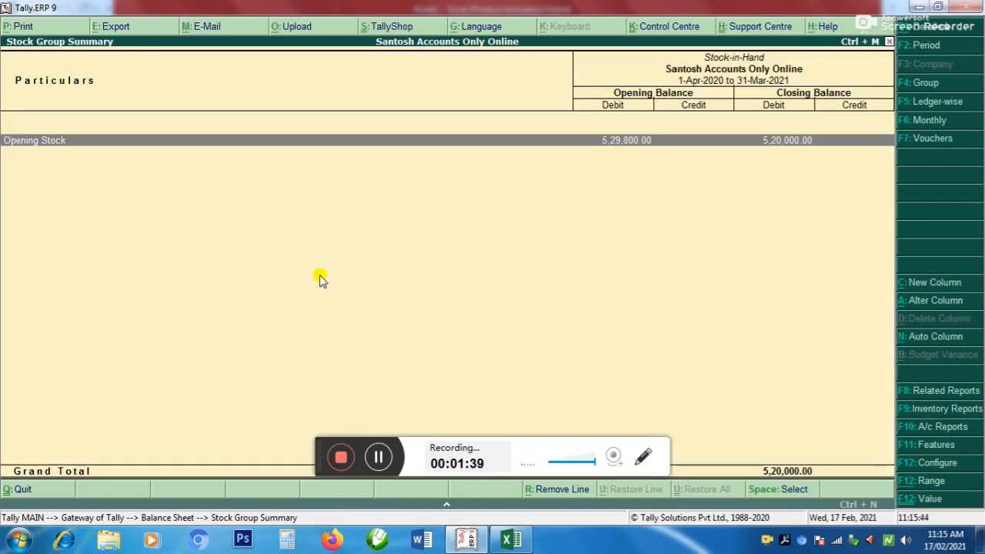
# Close the Stock Group Summary and the Balance Sheet and return to the Gateway of Tally
pyautogui.press('Escape')
pyautogui.press('Escape')
pyautogui.press('Escape')
pyautogui.press('n')
pyautogui.press('Down')
pyautogui.press('Down')
pyautogui.press('Down')
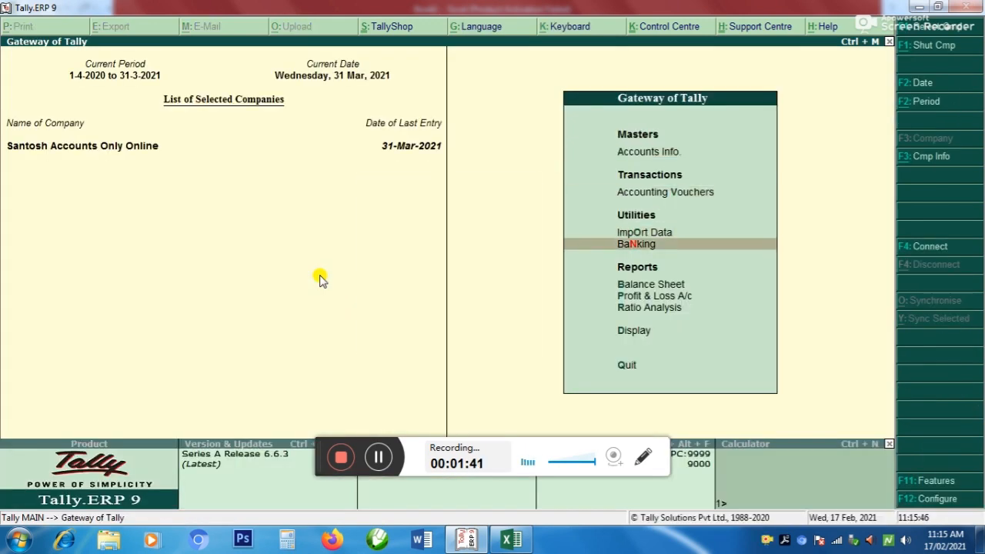
pyautogui.press('Down')
pyautogui.press('Return')
pyautogui.press('Escape')
pyautogui.press('Up')
pyautogui.press('Up')
pyautogui.press('Up')
pyautogui.press('Up')
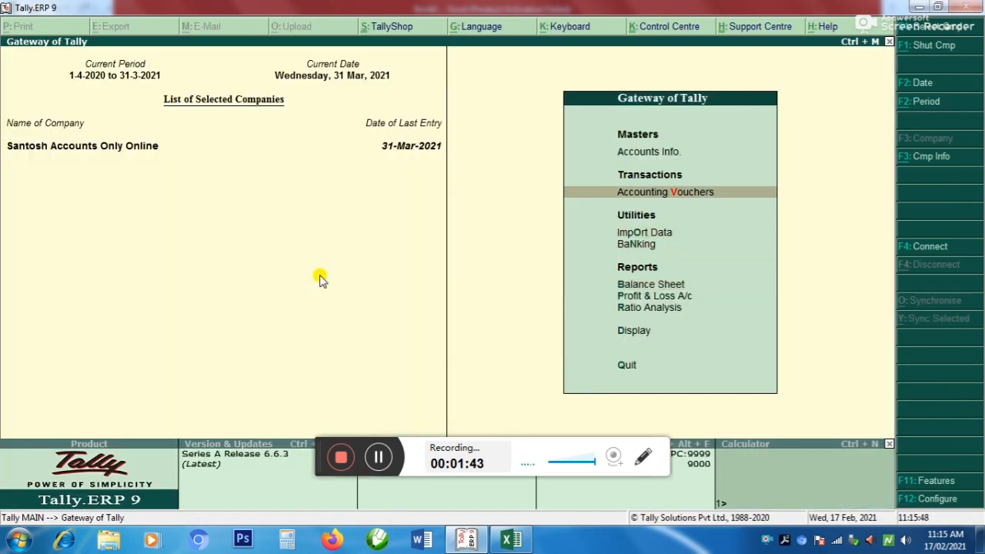
# Open the Opening Stock ledger for alteration from the single-ledger options under Accounts Info
pyautogui.press('Return')
pyautogui.press('Return')
pyautogui.press('Down')
pyautogui.press('Down')
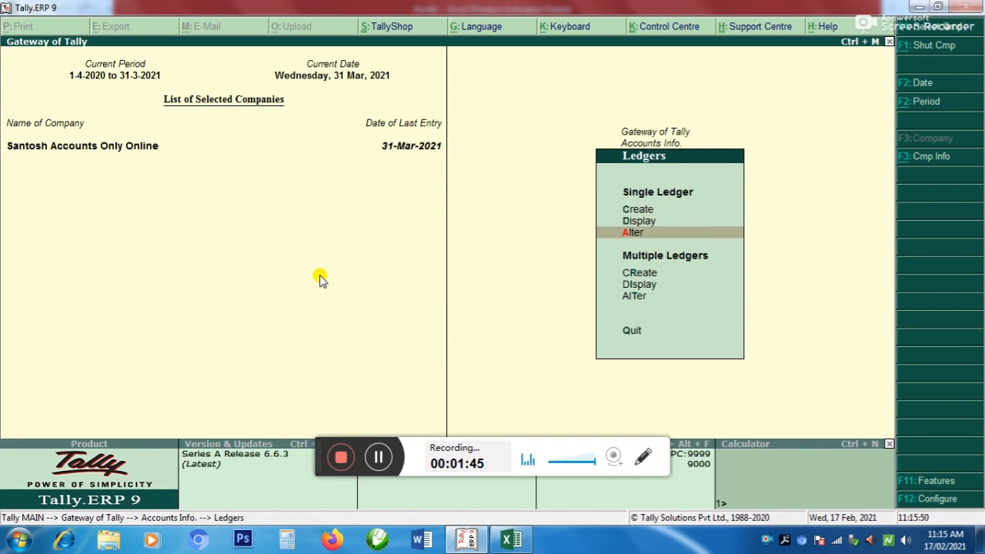
pyautogui.press('Return')
pyautogui.write('Op')
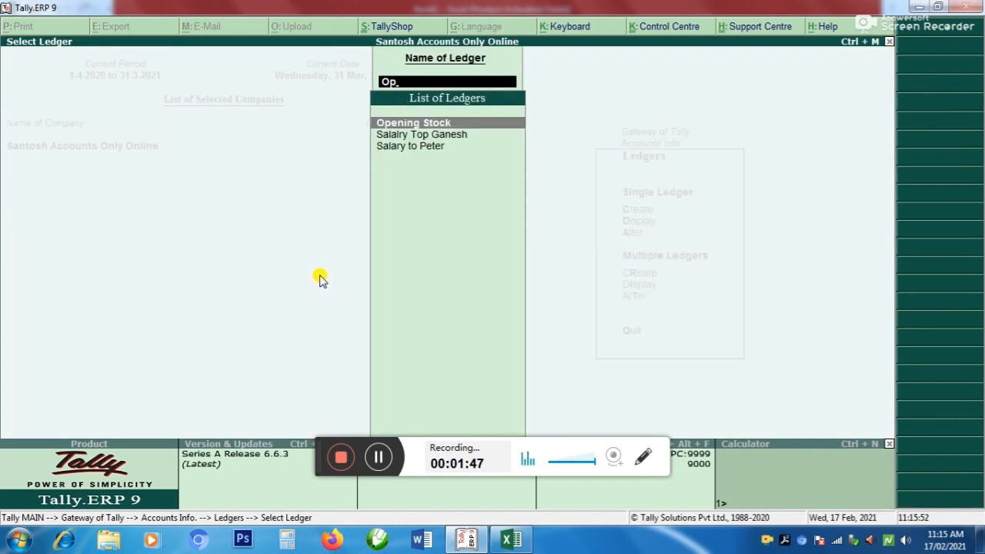
pyautogui.press('Return')
# Review the Opening Stock ledger's opening balance and its 31-Mar-2021 closing balance, accept the ledger and leave the ledger selection
pyautogui.press('Return')
pyautogui.press('Return')
pyautogui.press('Return')
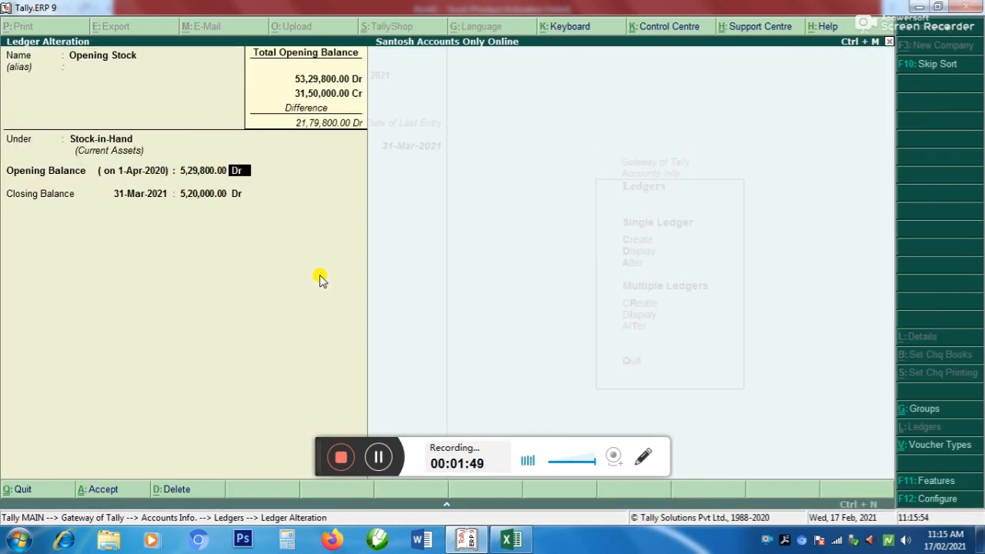
pyautogui.press('Return')
pyautogui.press('Return')
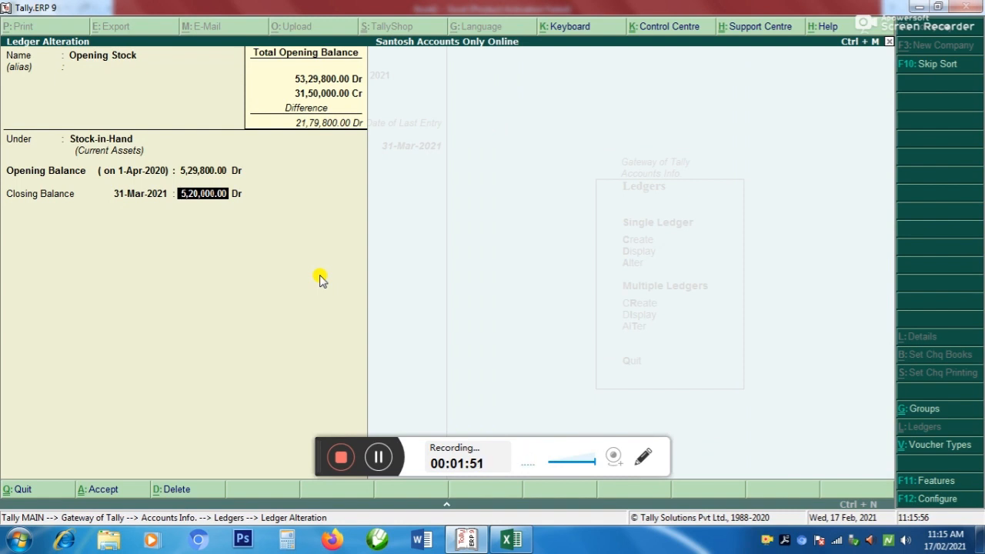
pyautogui.press('BackSpace')
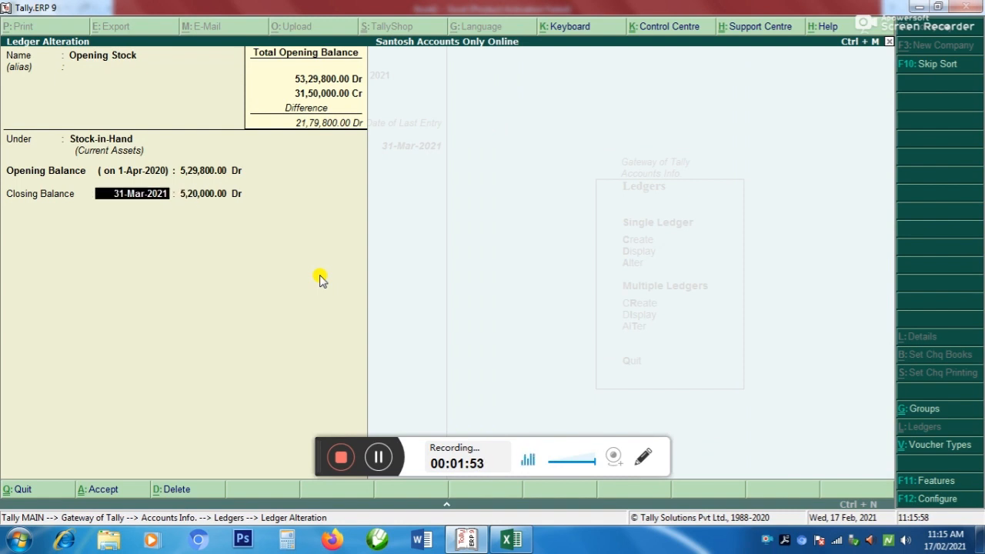
pyautogui.press('Return')
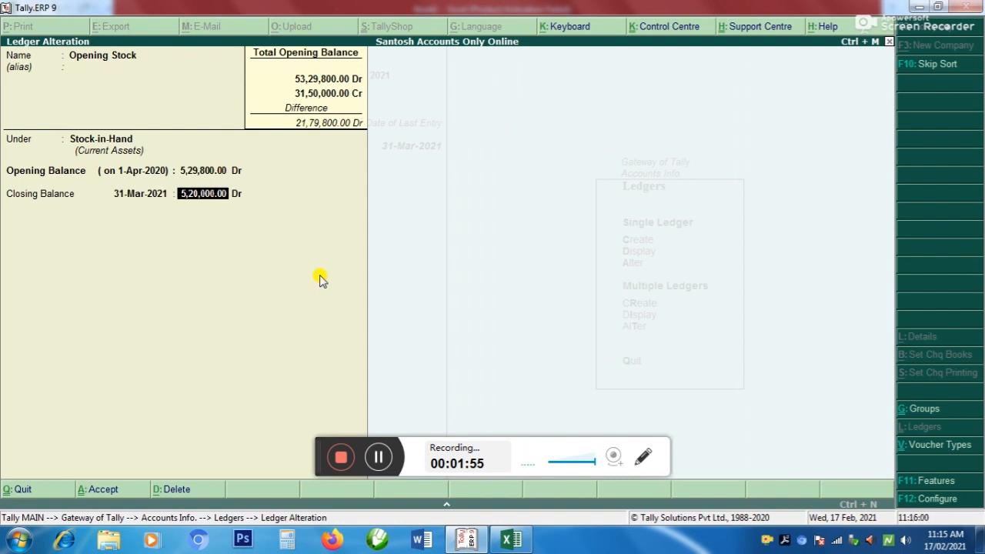
pyautogui.press('Return')
pyautogui.press('Return')
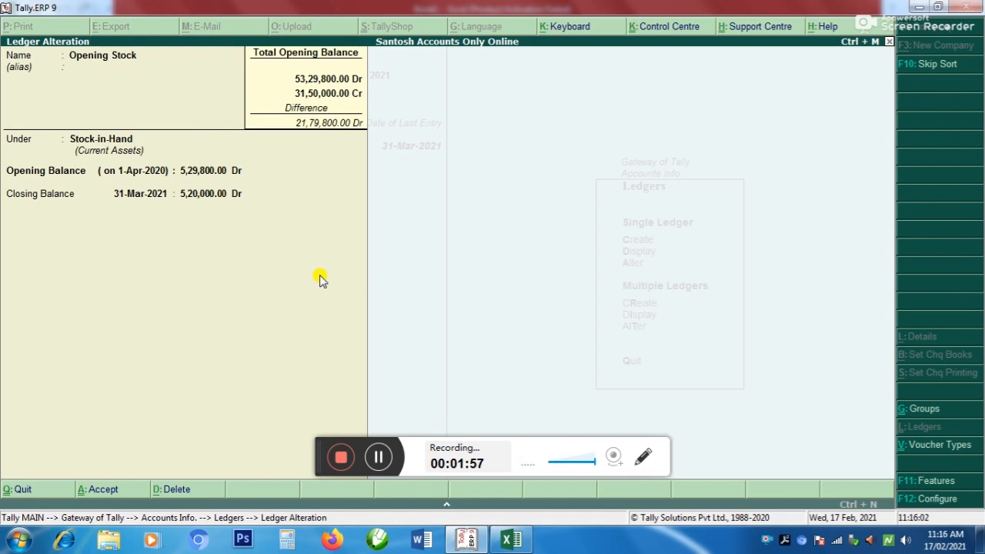
pyautogui.press('Return')
pyautogui.press('Escape')
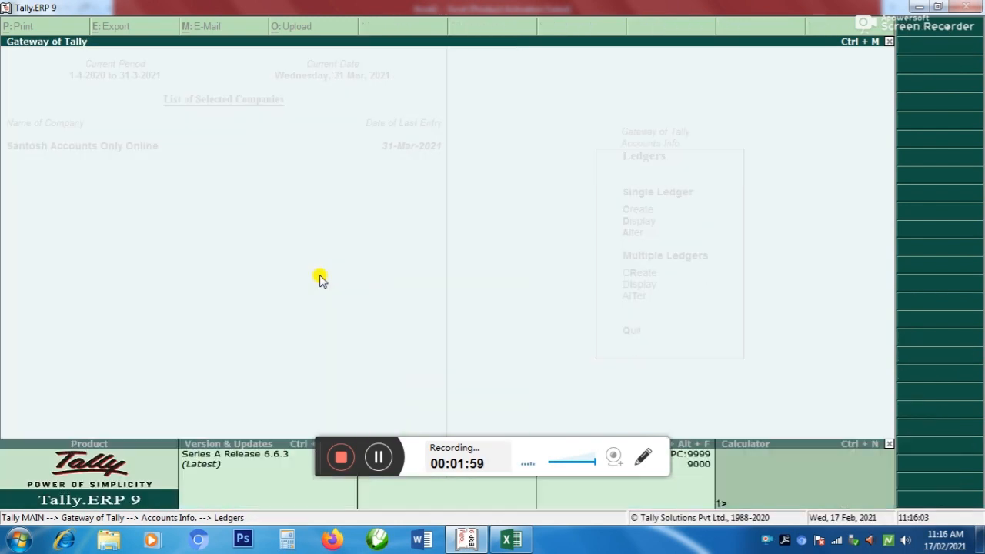
# Return to the Gateway of Tally and open the Balance Sheet in its detailed view
pyautogui.press('Escape')
pyautogui.press('Escape')
pyautogui.press('Down')
pyautogui.press('Down')
pyautogui.press('Down')
pyautogui.press('Down')
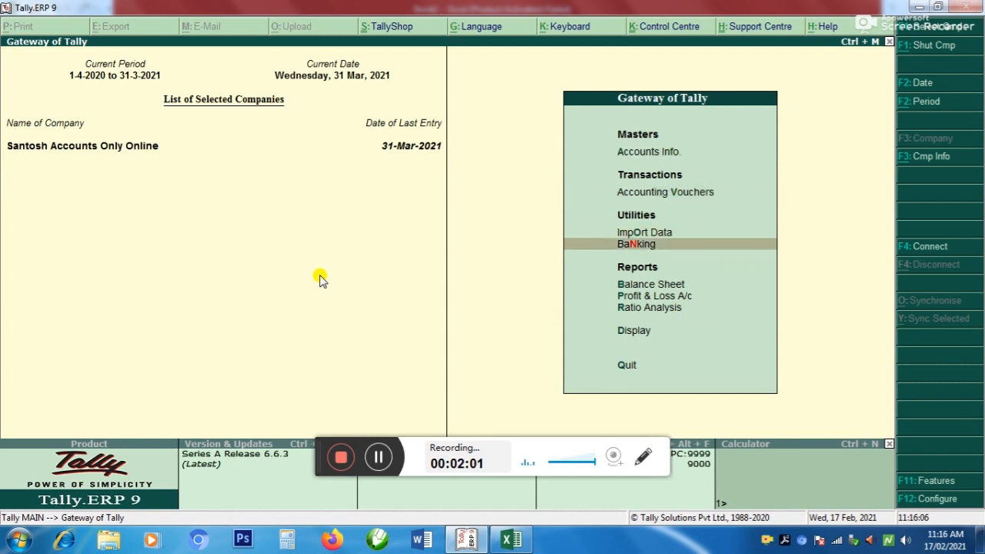
pyautogui.press('Return')
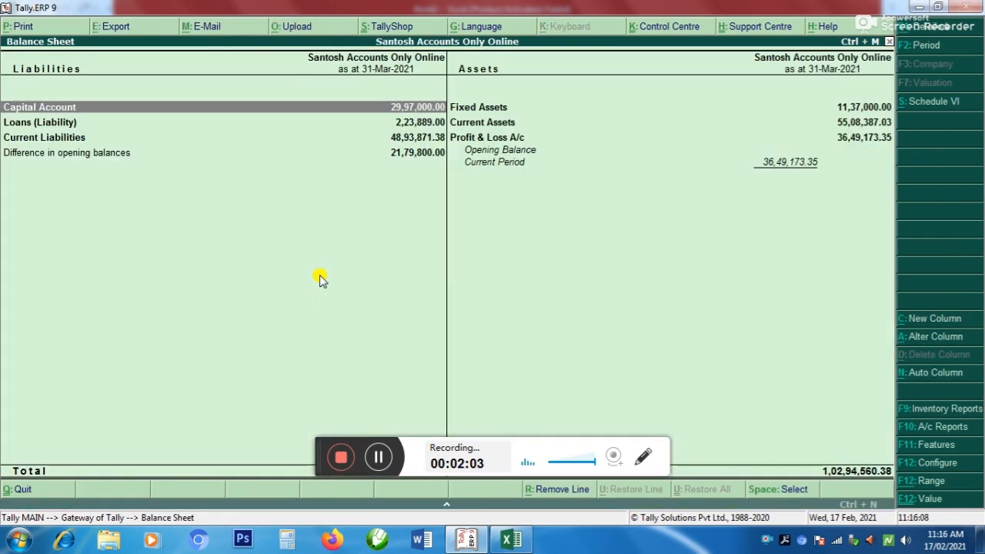
pyautogui.hotkey('alt', 'F1')
# Set the Balance Sheet period from 1-4-2020 to 31-Mar-2021 and move the selection to Xerox Mach under Fixed Assets
pyautogui.press('F2')
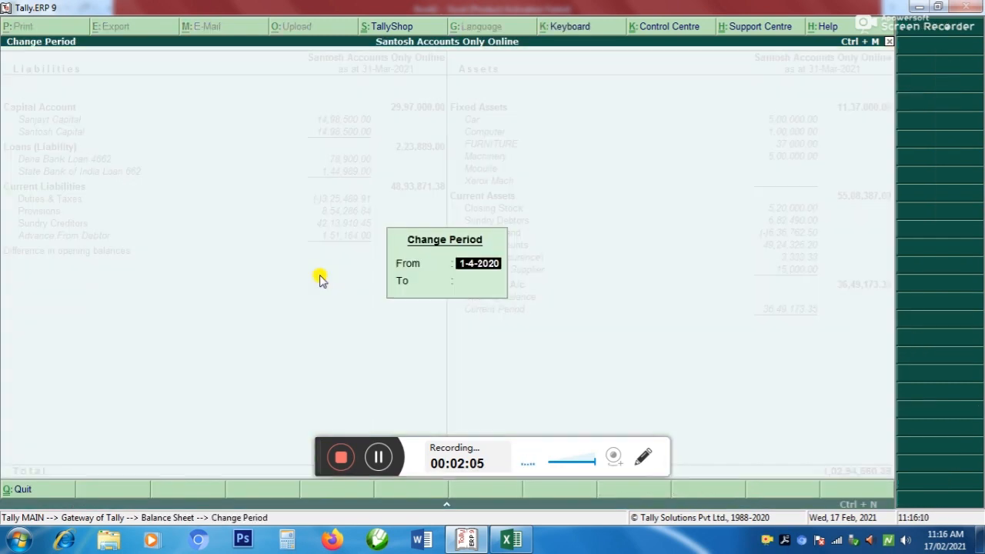
pyautogui.press('Return')
pyautogui.write('31/3')
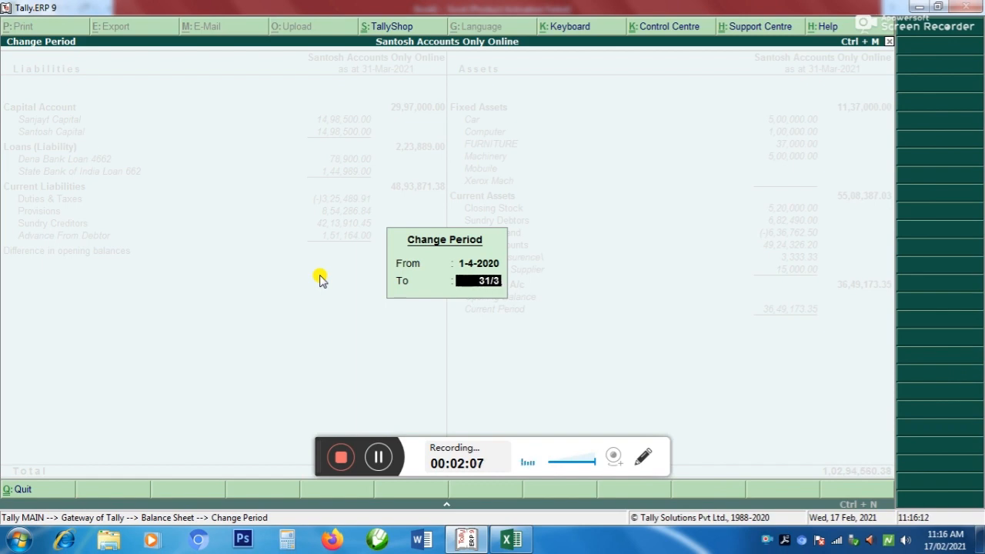
pyautogui.press('Return')
pyautogui.press('Down')
pyautogui.press('Down')
pyautogui.press('Down')
pyautogui.press('Down')
pyautogui.press('Down')
pyautogui.press('Down')
pyautogui.press('Down')
pyautogui.press('Down')
pyautogui.press('Down')
pyautogui.press('Down')
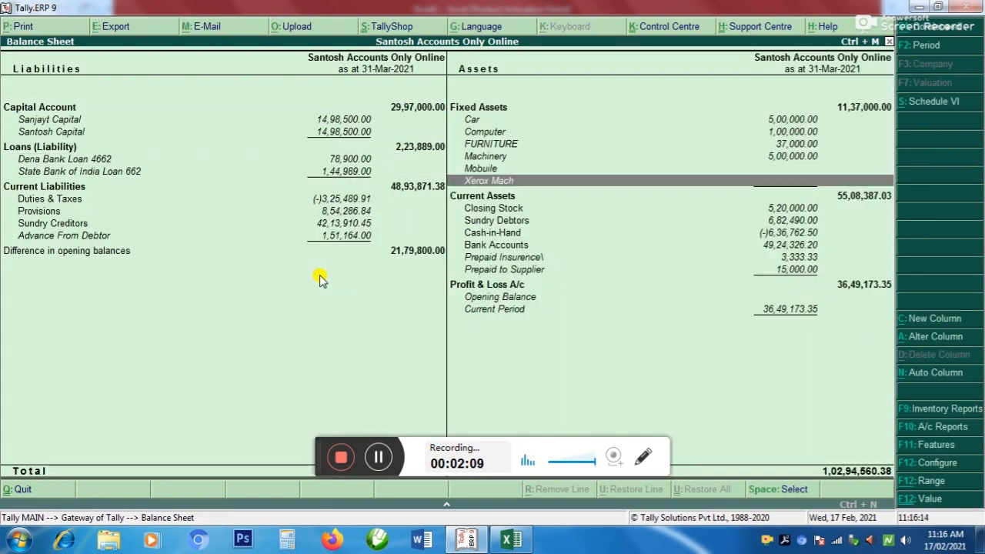